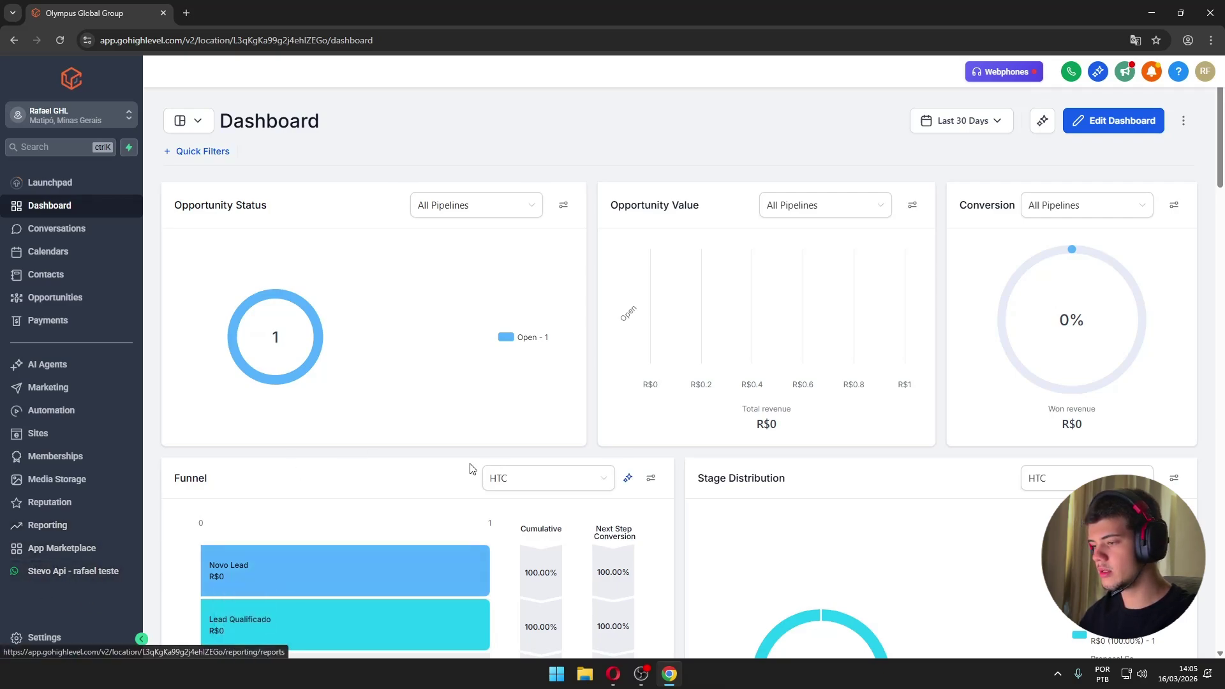
# - Open the calendar settings from the Calendars section
pyautogui.click(120, 227)
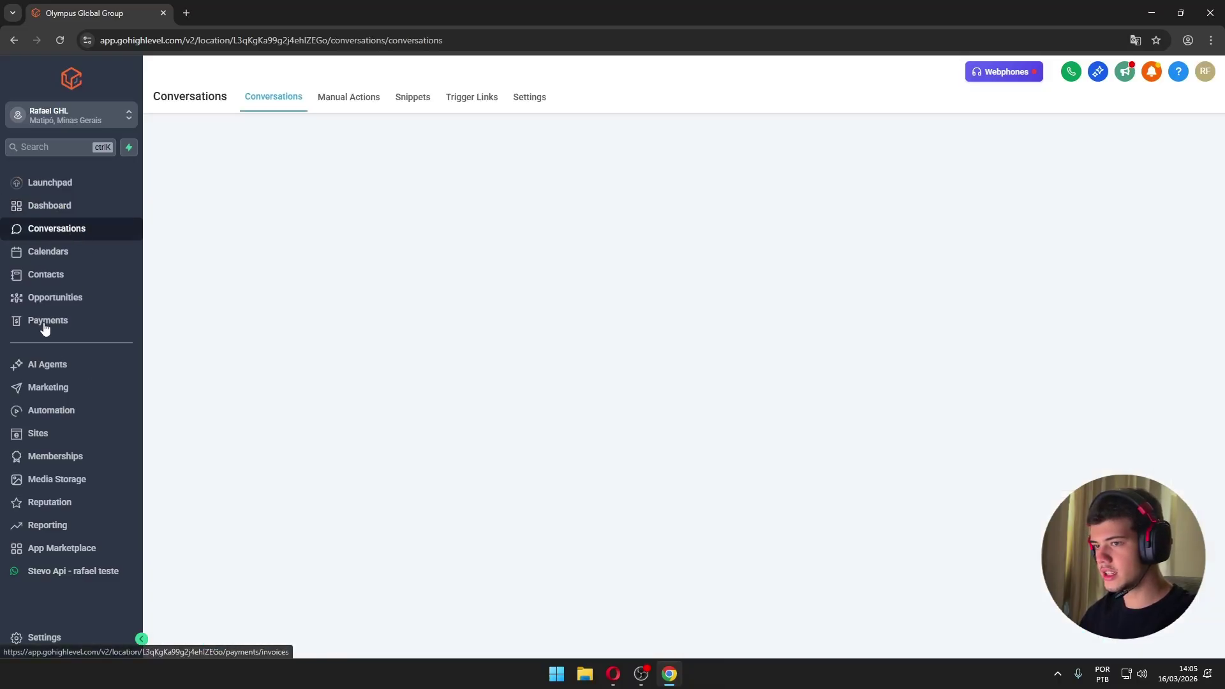
pyautogui.click(90, 254)
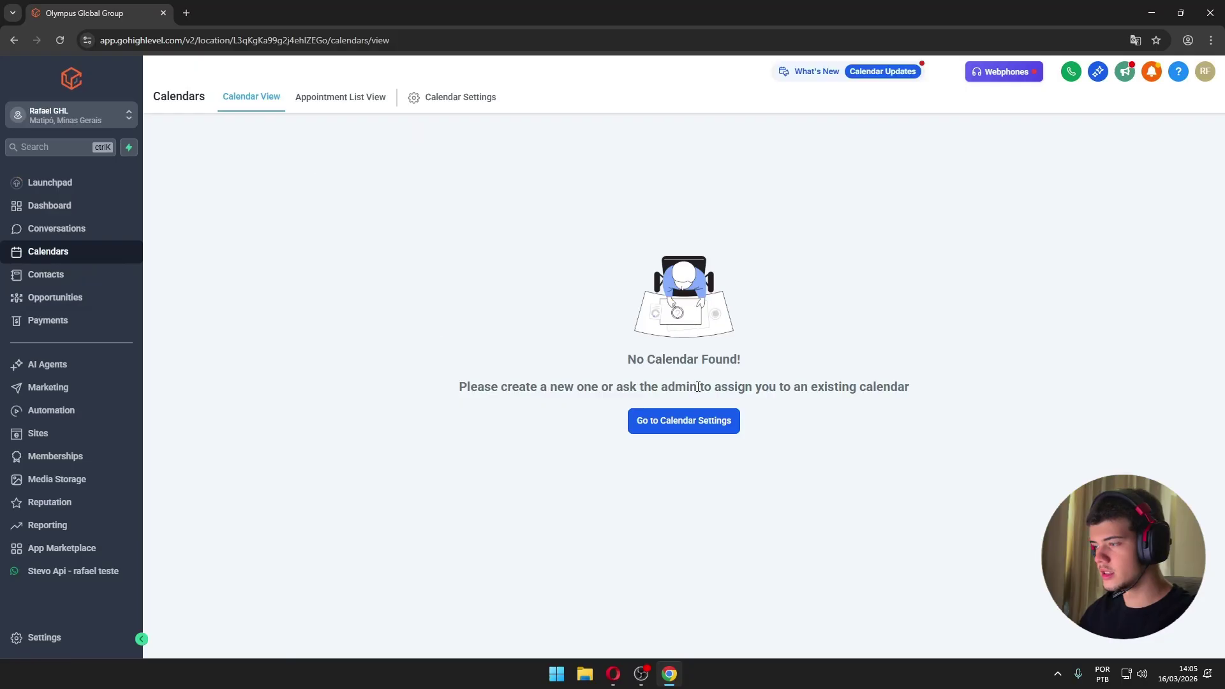
pyautogui.click(655, 420)
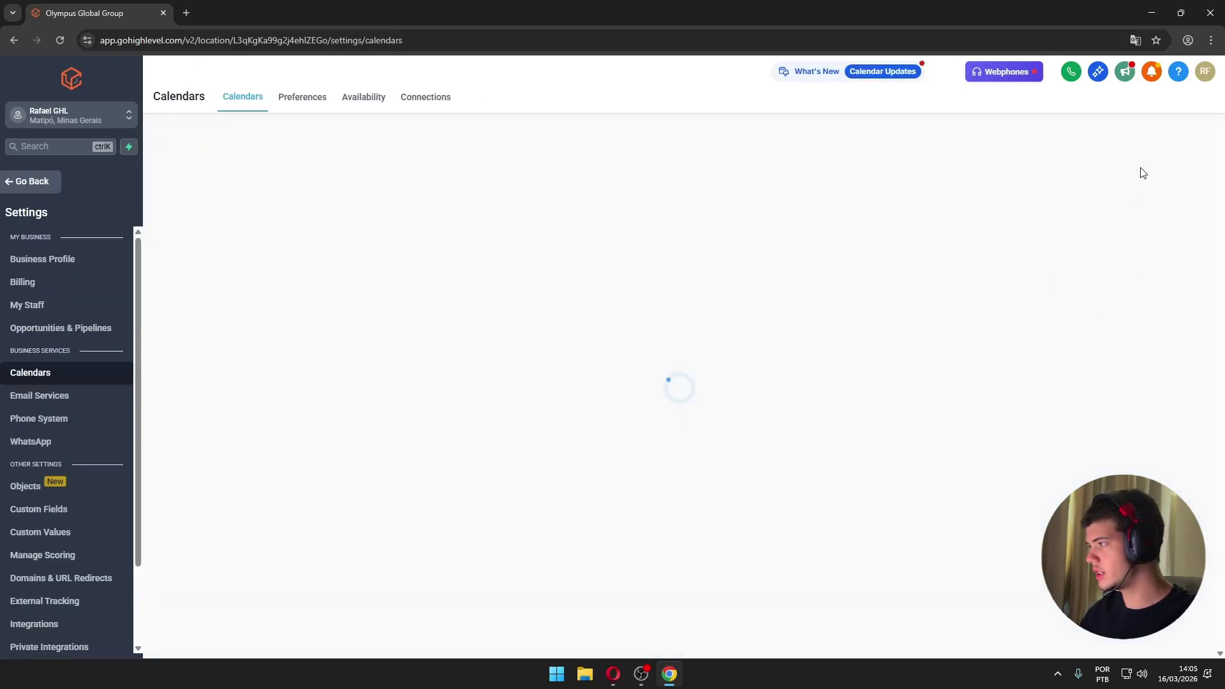
pyautogui.click(1127, 195)
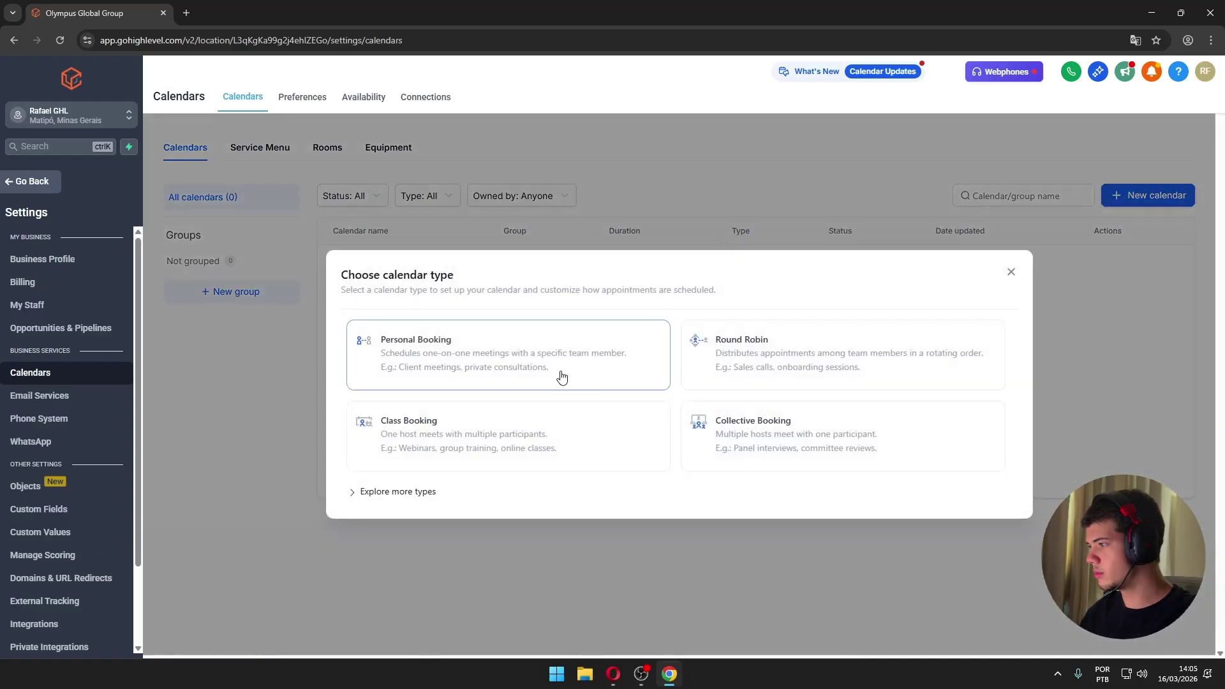
pyautogui.click(401, 492)
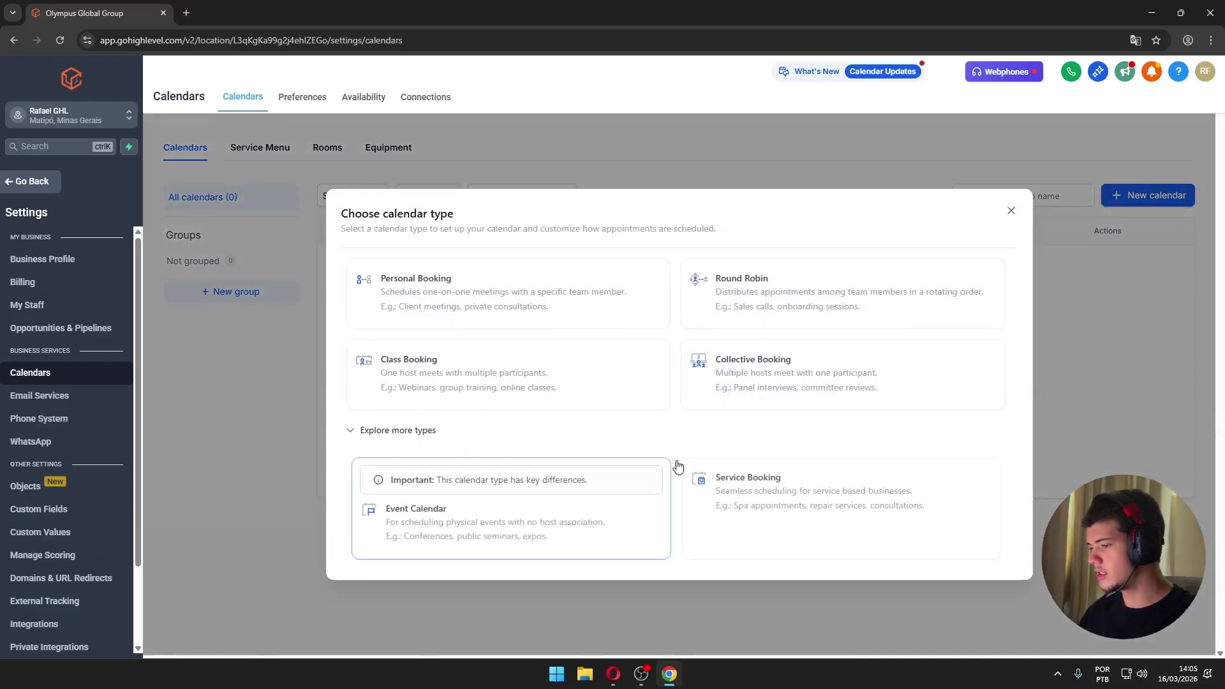
pyautogui.click(749, 501)
pyautogui.click(568, 350)
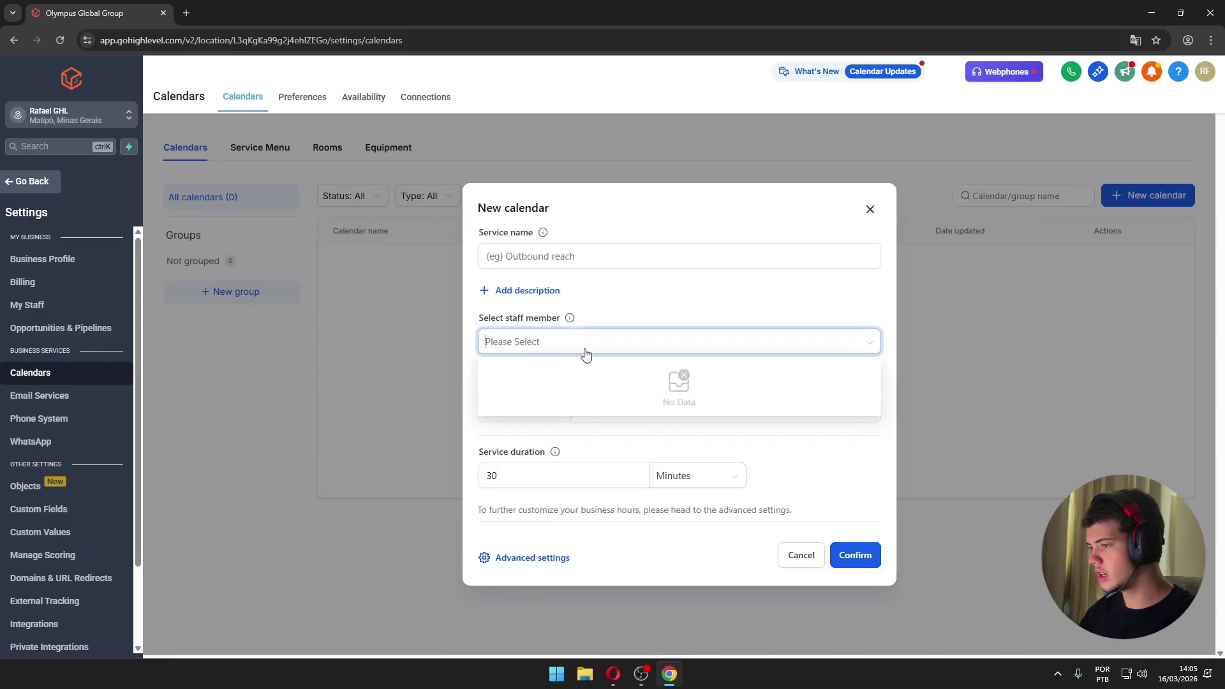
pyautogui.click(783, 241)
pyautogui.click(870, 209)
# - Start a new calendar of the Event Calendar type, found among the additional calendar types
pyautogui.click(1134, 205)
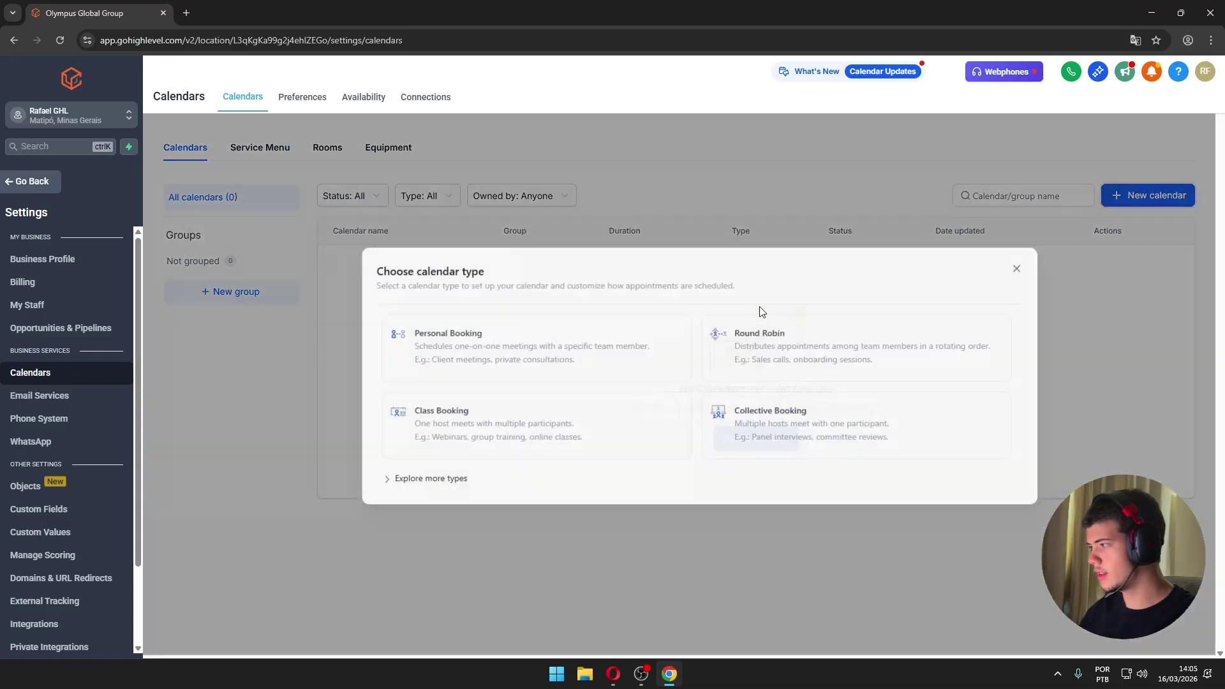
pyautogui.click(415, 493)
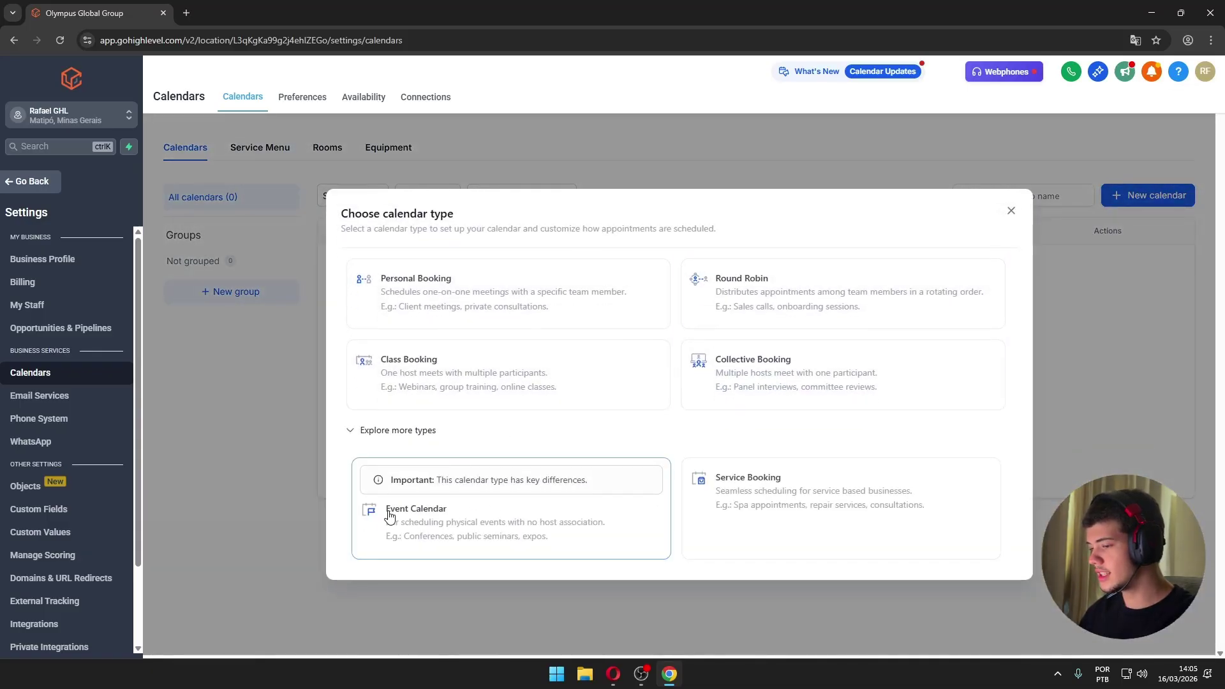
pyautogui.click(510, 531)
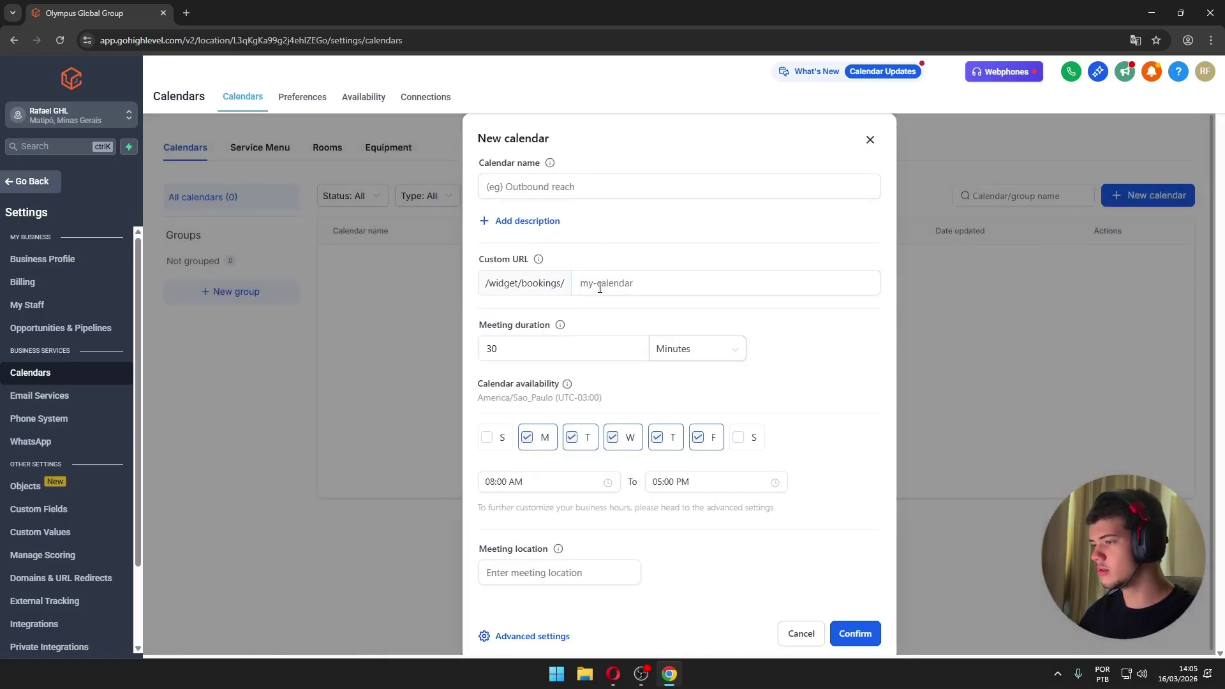
pyautogui.click(607, 191)
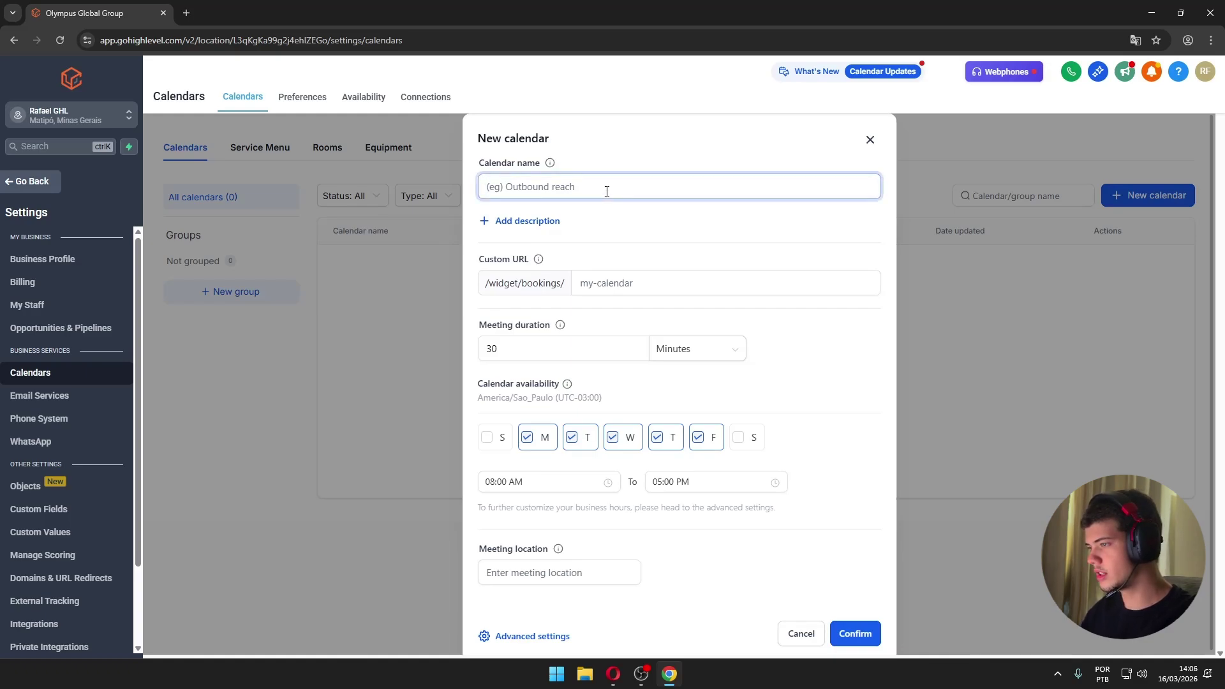
pyautogui.write('AG')
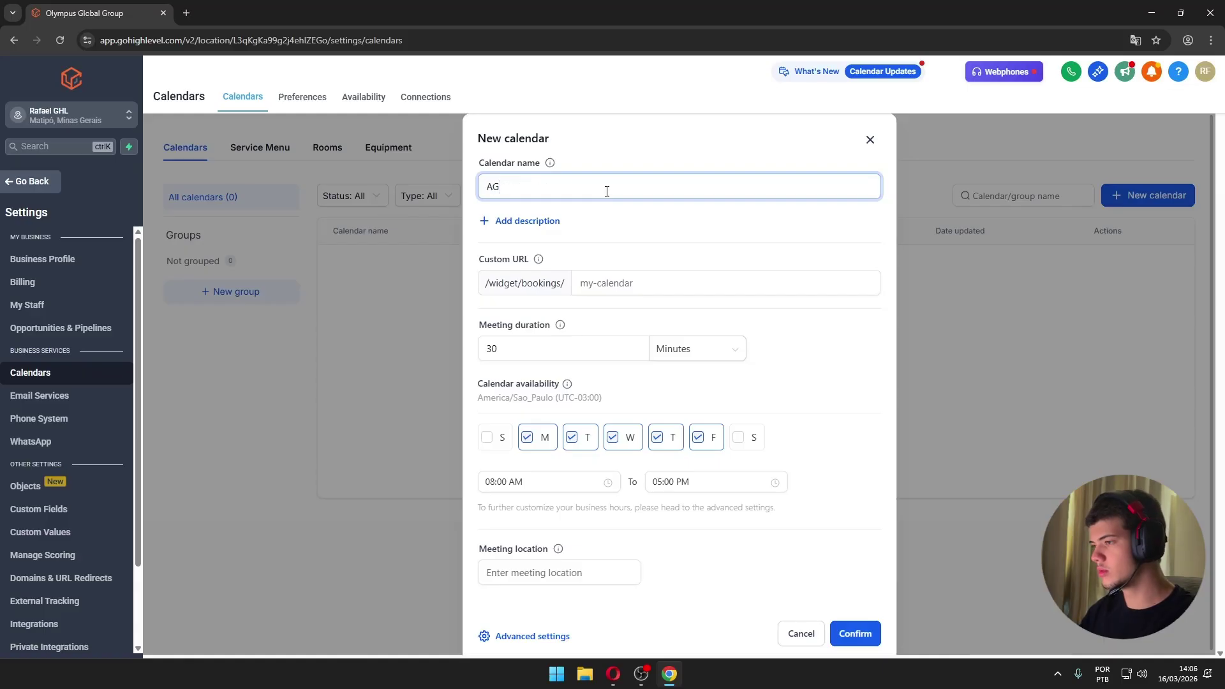
pyautogui.hotkey('ctrl', 'v')
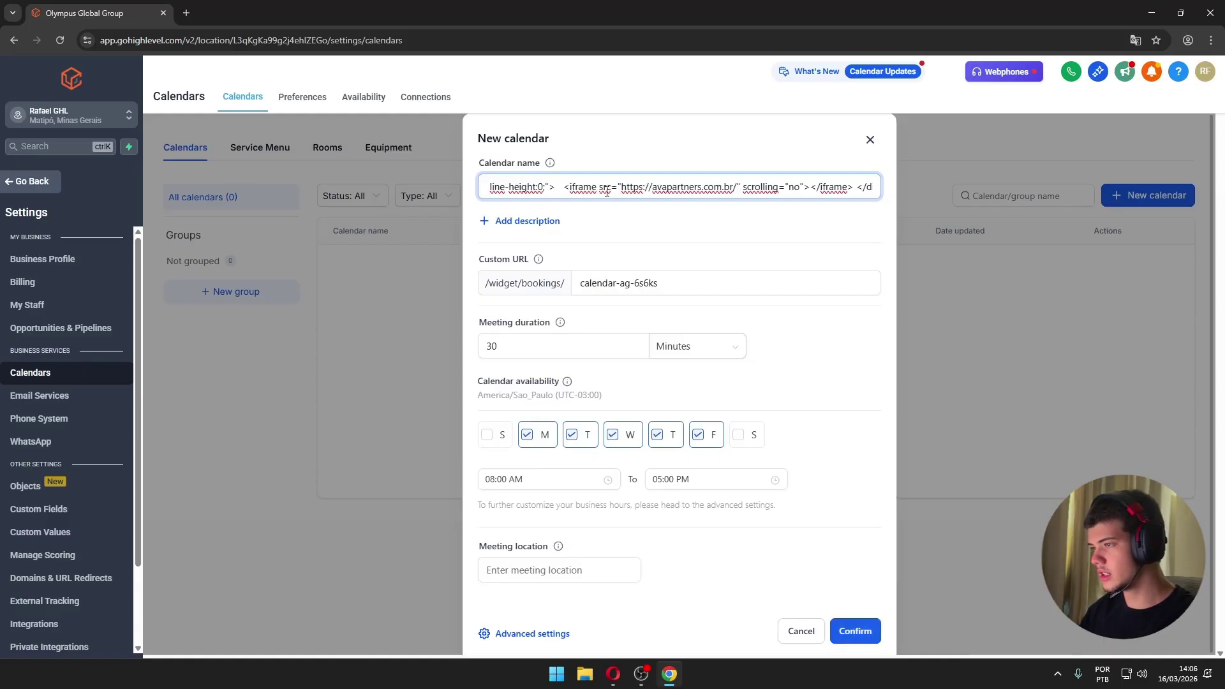
pyautogui.hotkey('ctrl', 'a')
pyautogui.press('BackSpace')
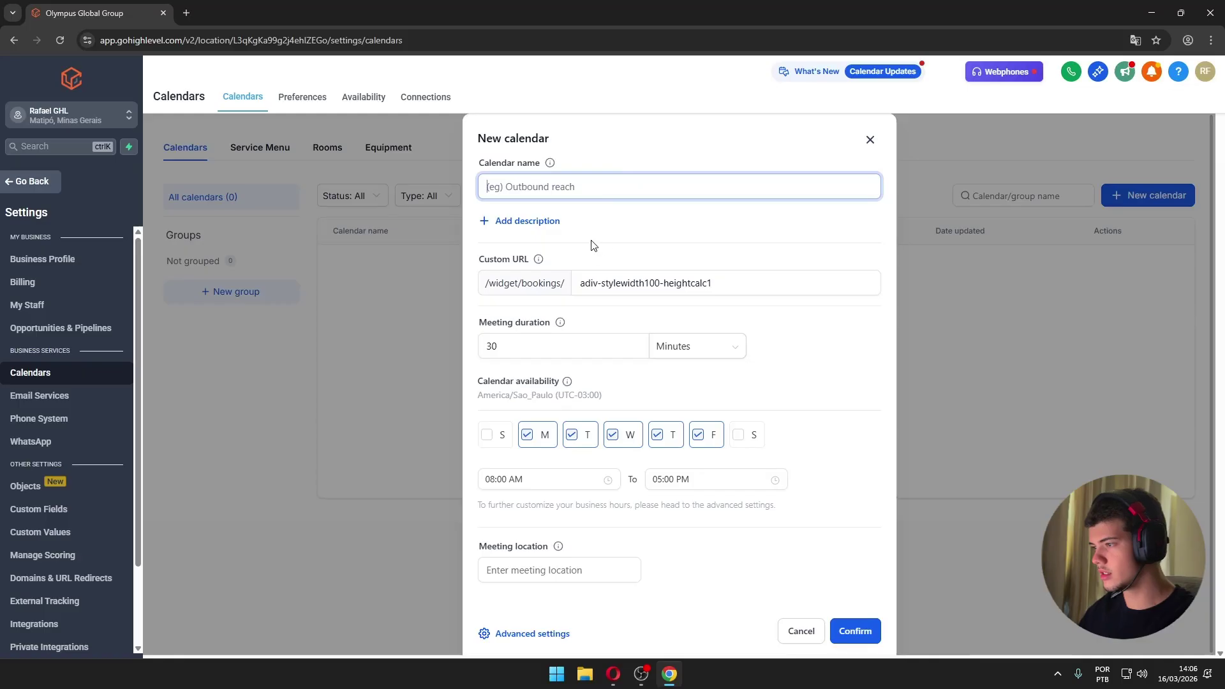
# - Name the event calendar Agendamento, create it and dismiss the booking link dialog
pyautogui.write('Agendamento')
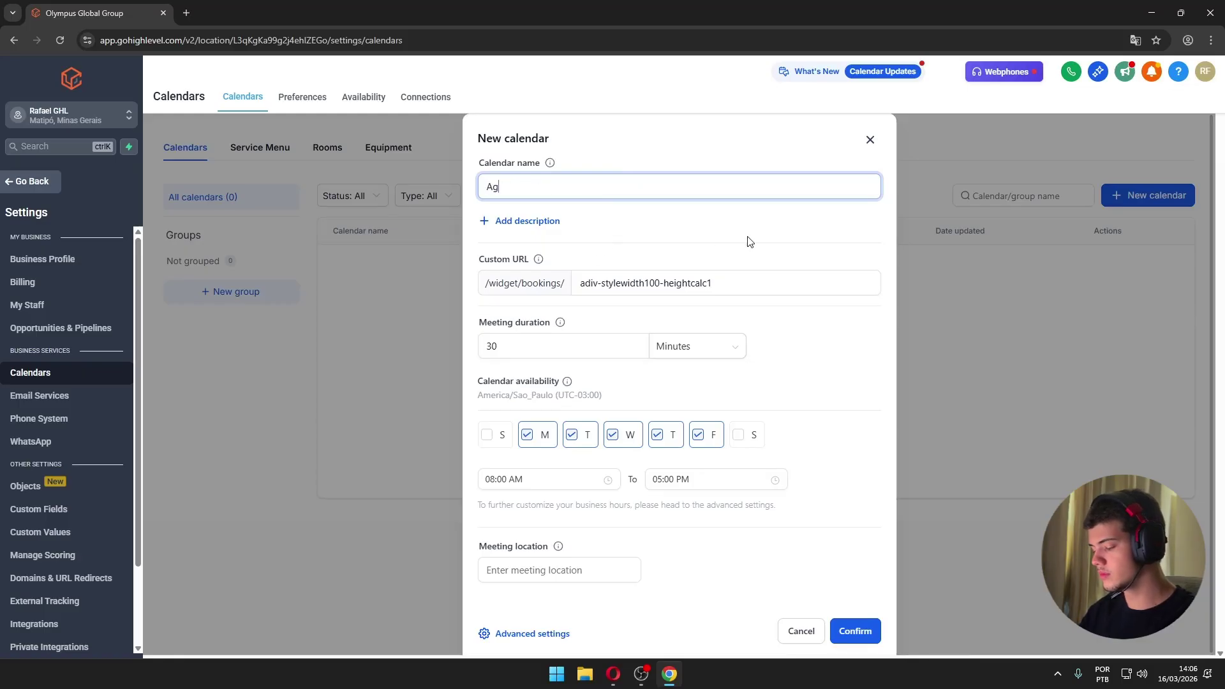
pyautogui.click(856, 627)
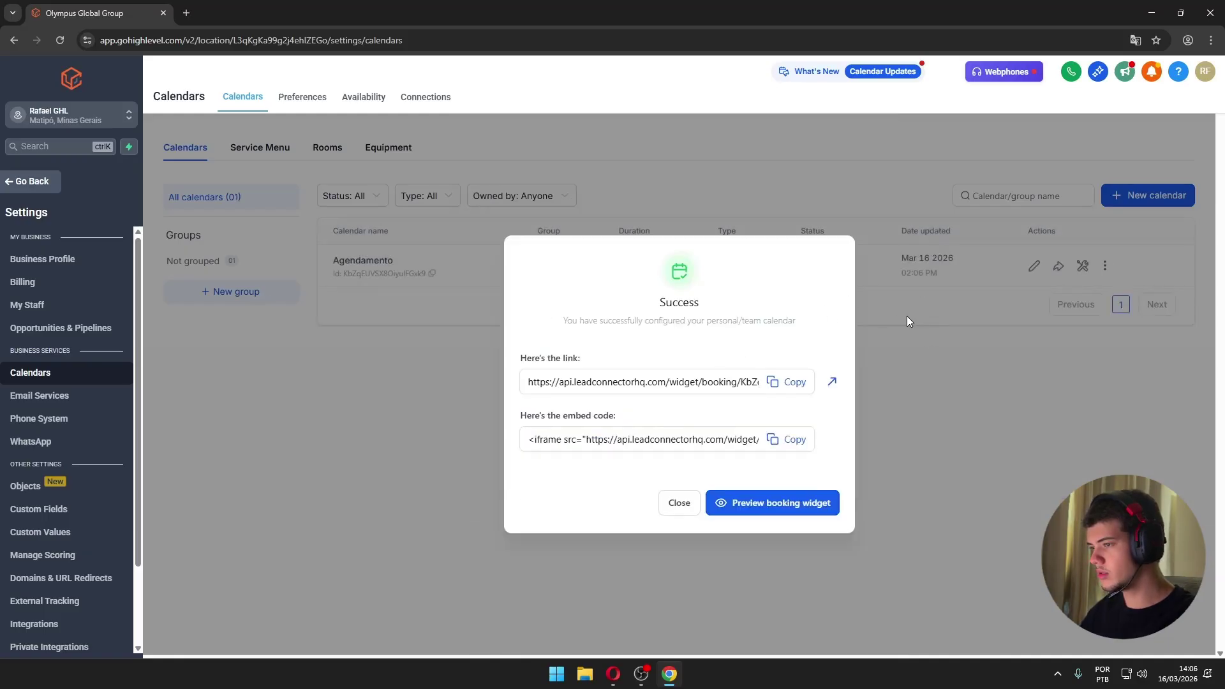
pyautogui.click(676, 504)
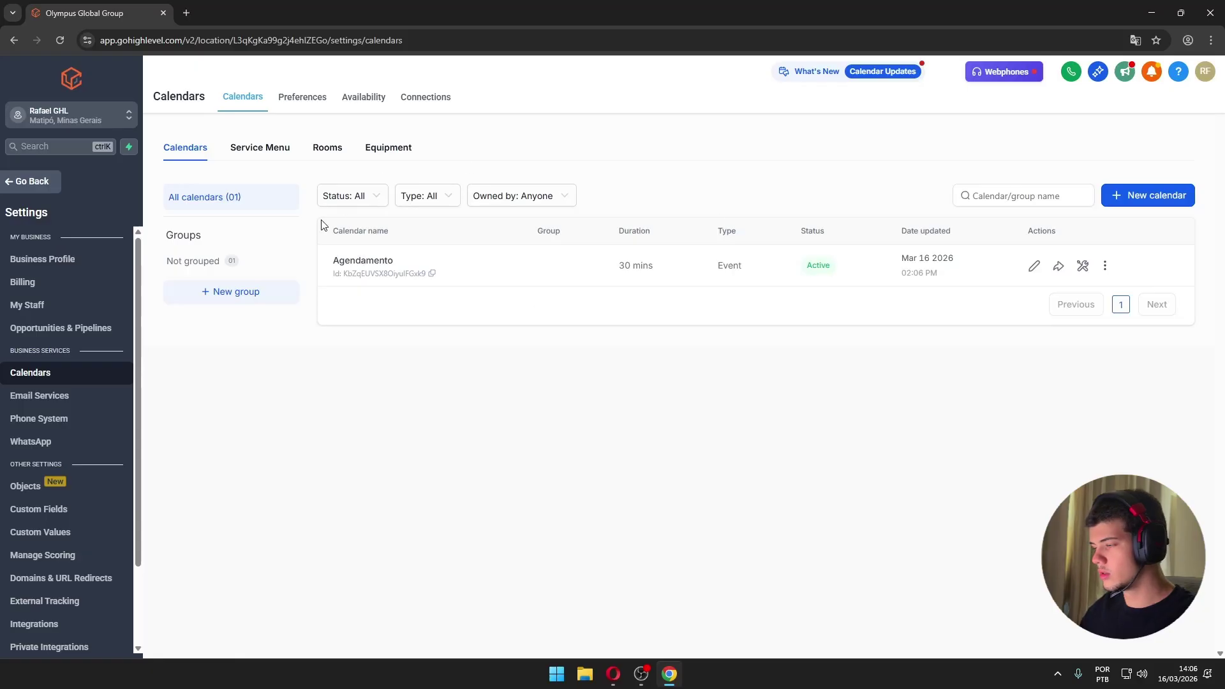
# - View the weekly calendar, then the HTC pipeline's opportunities board with its lead card
pyautogui.click(40, 187)
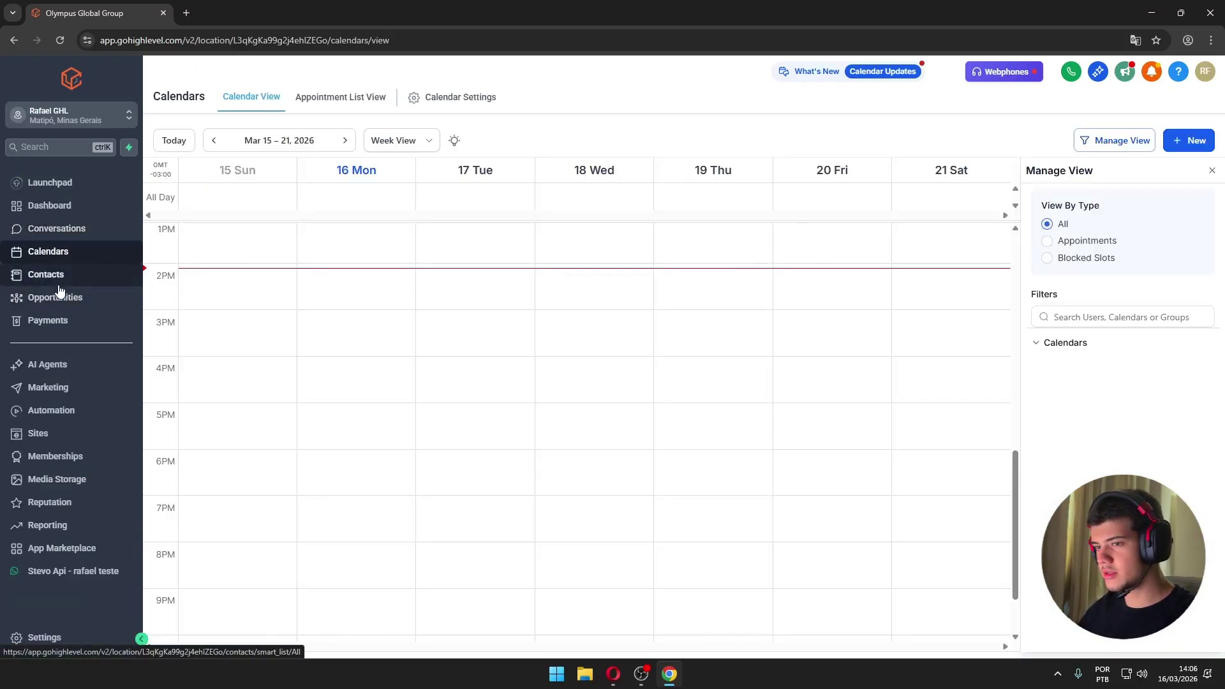
pyautogui.click(59, 295)
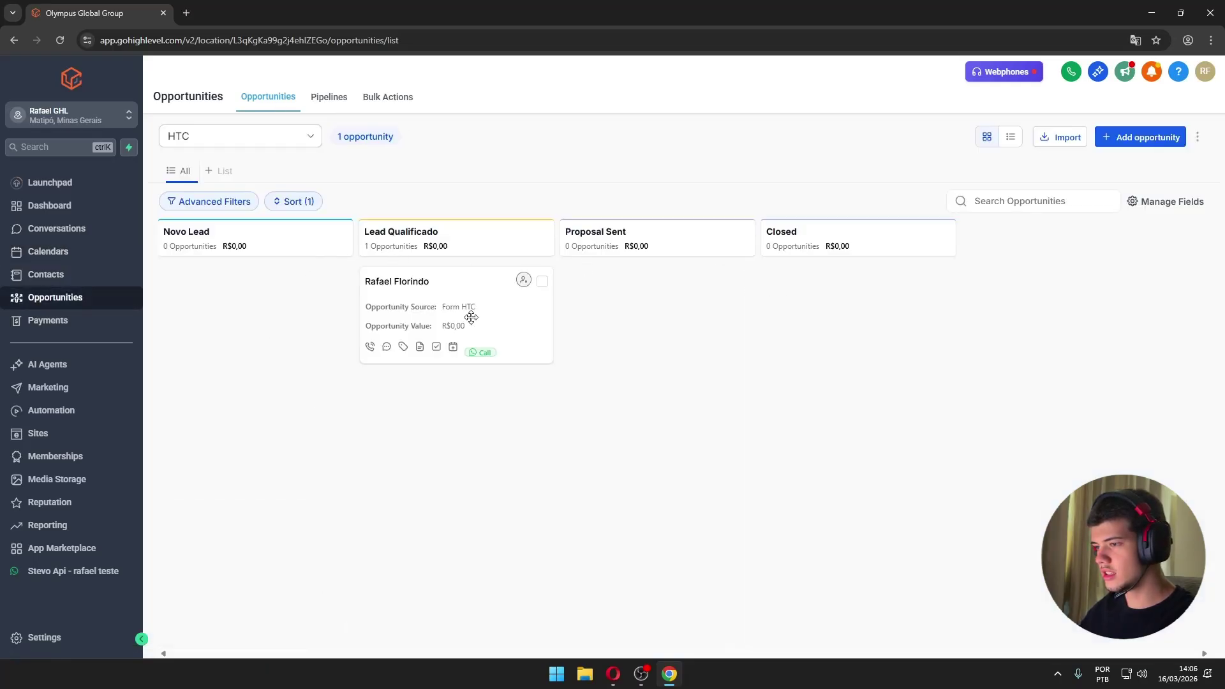
pyautogui.moveTo(472, 316)
pyautogui.mouseDown()
pyautogui.moveTo(328, 619)
pyautogui.moveTo(483, 316)
pyautogui.mouseUp()
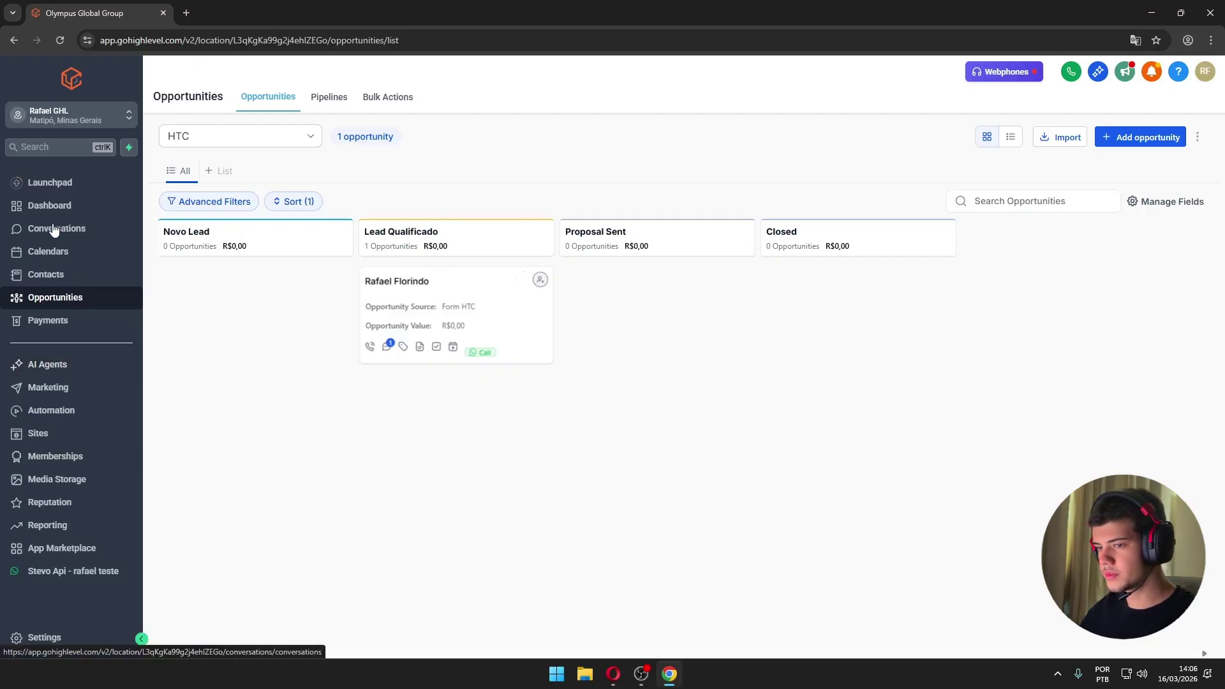
# - Start a new website from templates so that the website template library opens
pyautogui.click(38, 433)
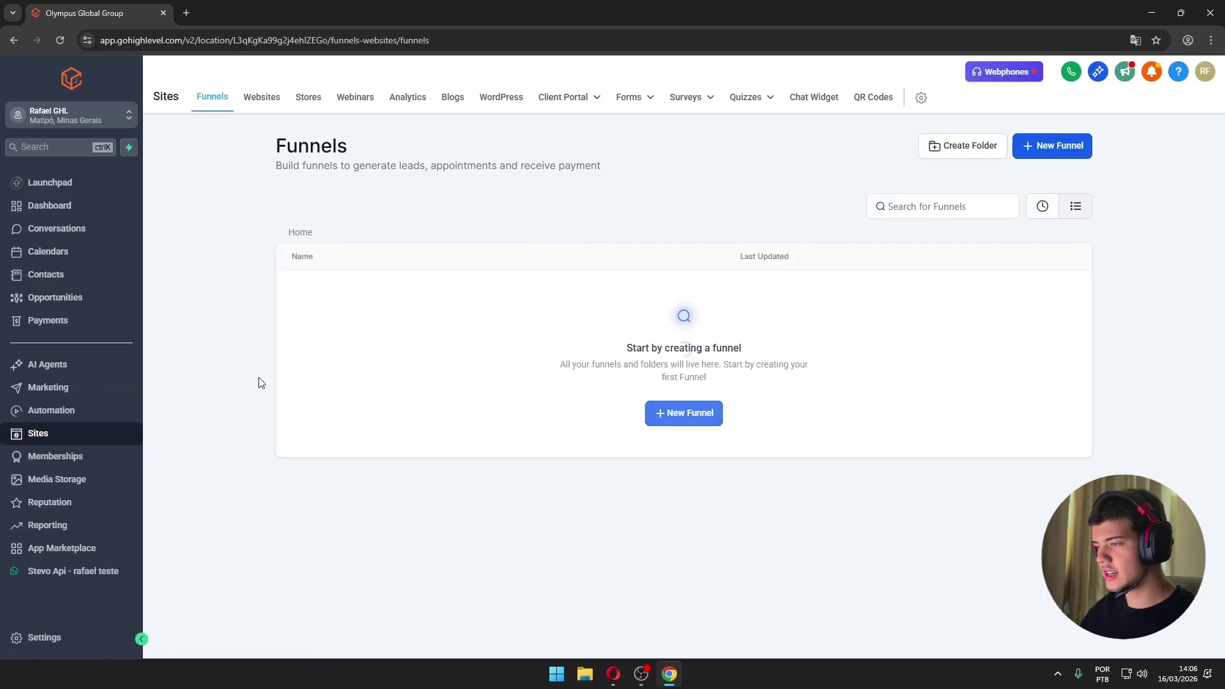
pyautogui.click(263, 99)
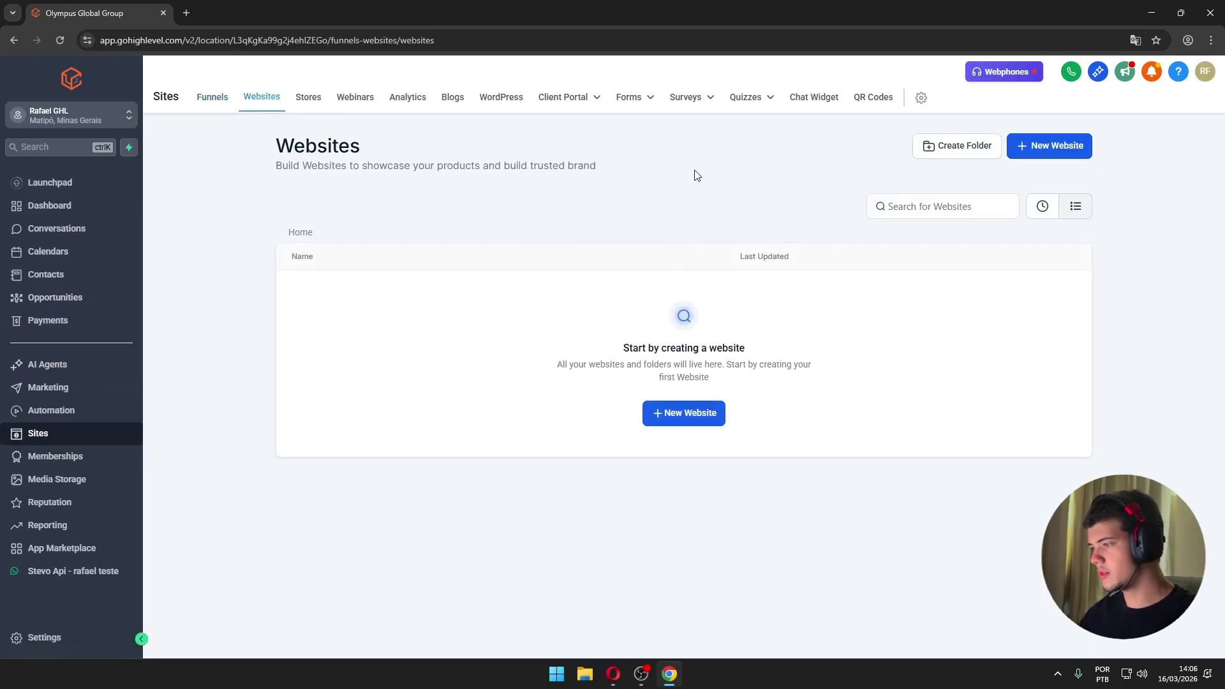
pyautogui.click(1042, 152)
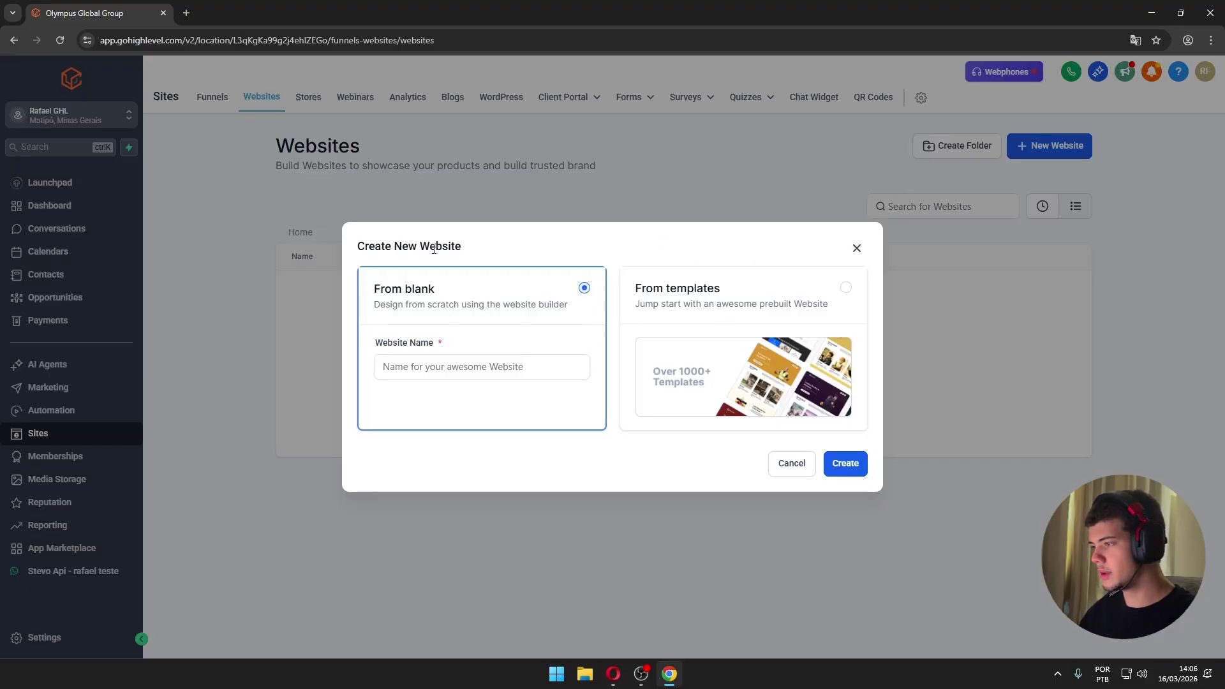
pyautogui.click(735, 306)
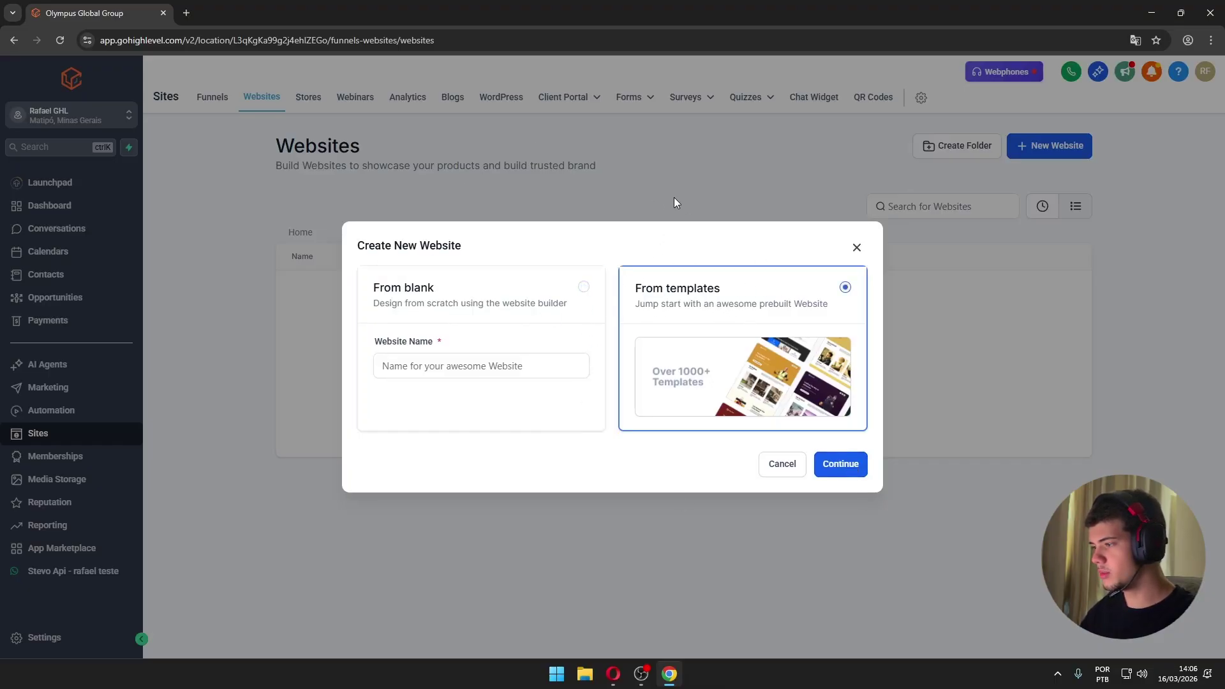
pyautogui.click(838, 466)
# - Browse the website template library and choose the Marketing Firm template
pyautogui.moveTo(436, 215)
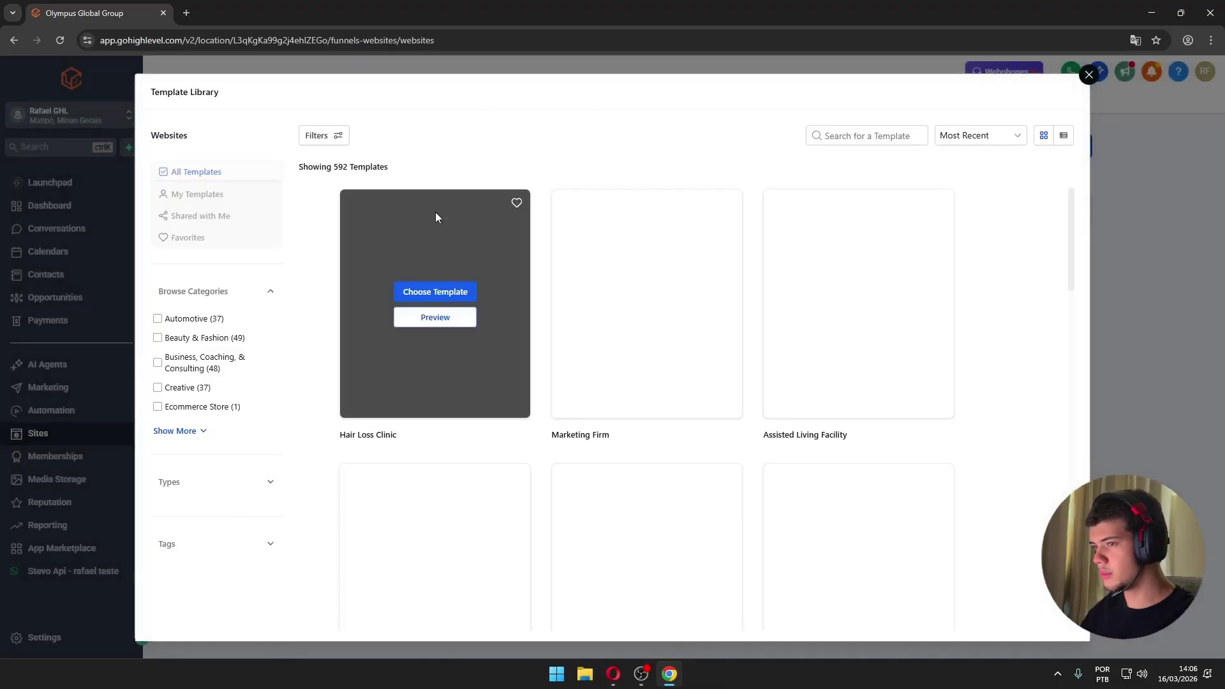
pyautogui.scroll(-3, 447, 287)
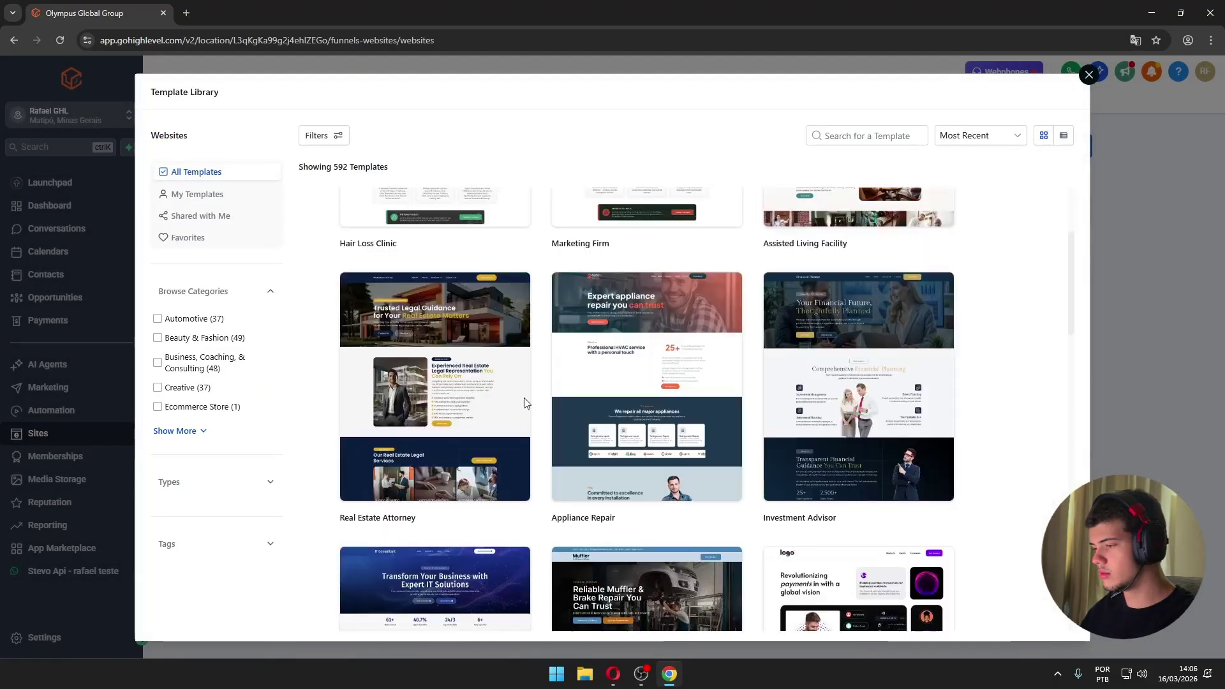
pyautogui.moveTo(562, 403)
pyautogui.scroll(-14, 584, 439)
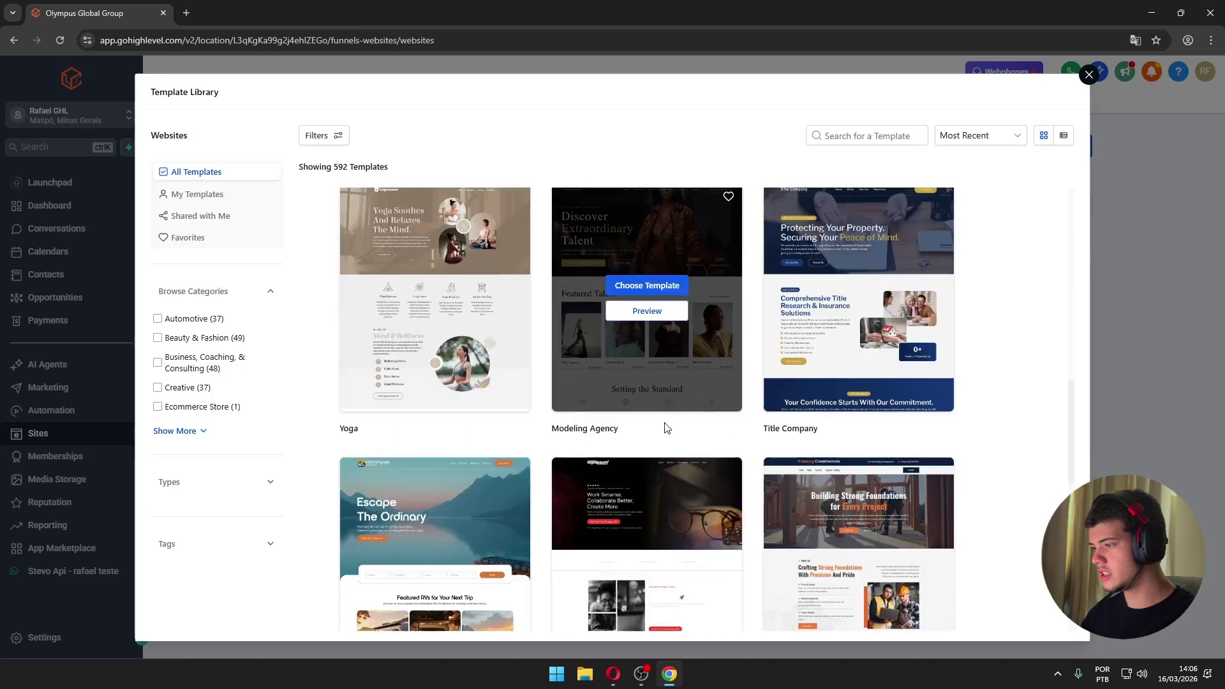
pyautogui.scroll(13, 702, 471)
pyautogui.scroll(4, 702, 471)
pyautogui.moveTo(629, 214)
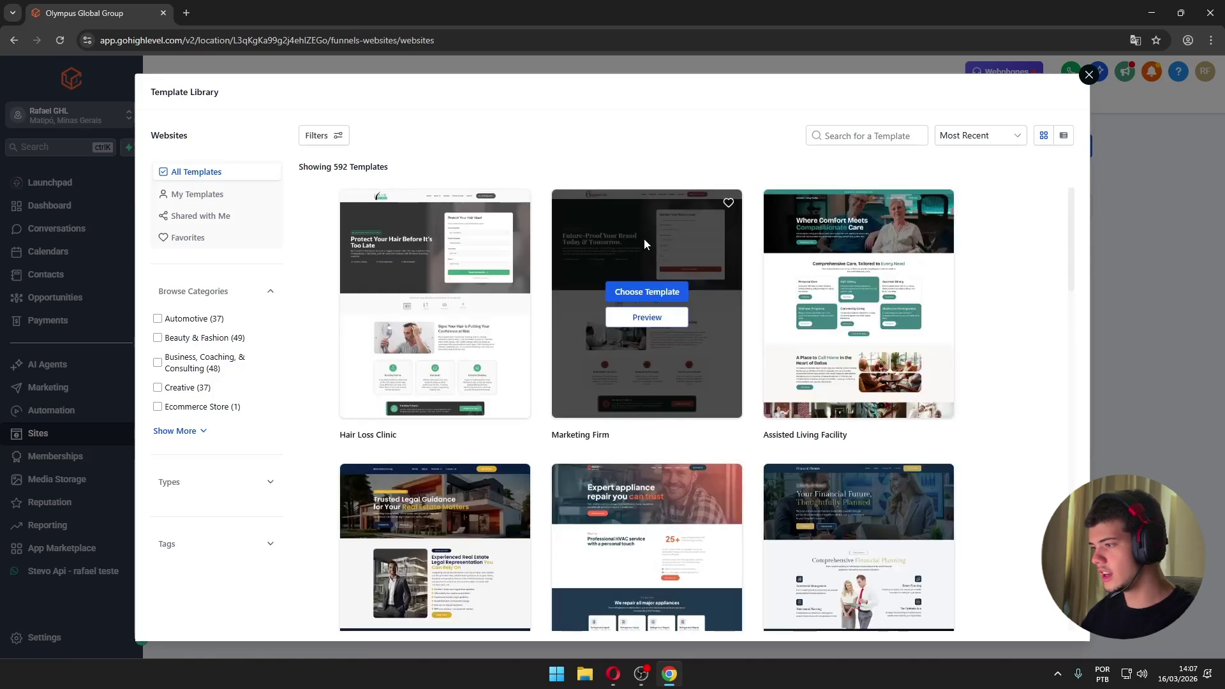
pyautogui.click(647, 292)
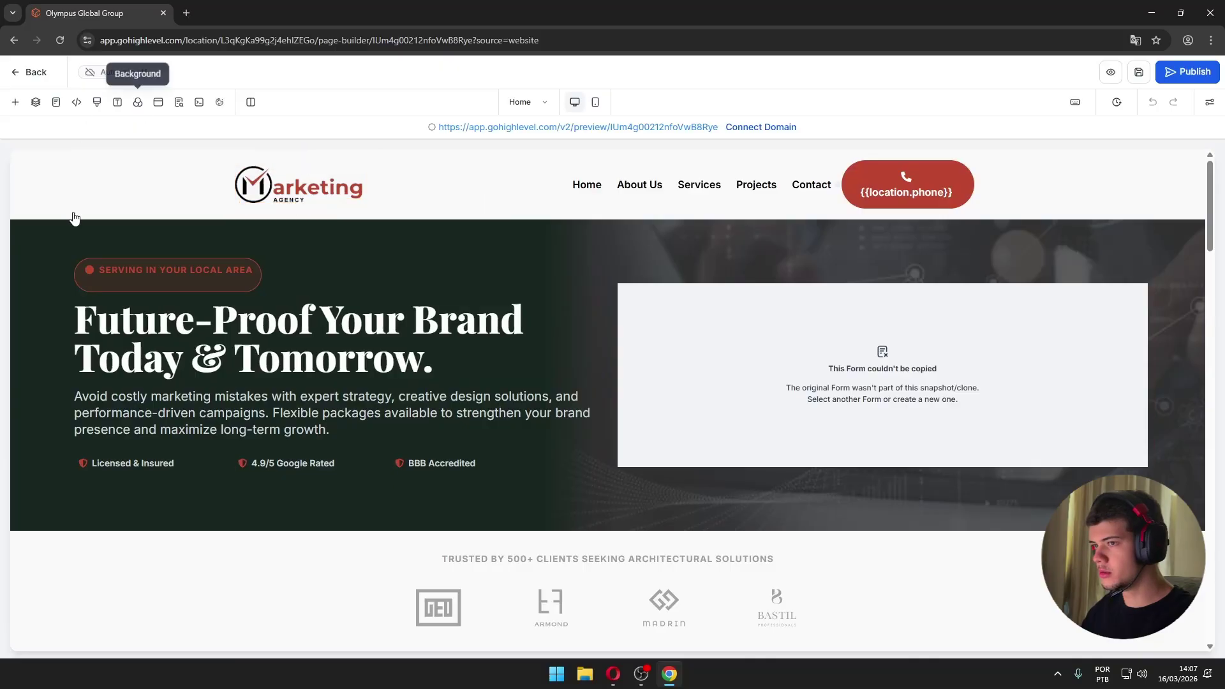
# - Examine the Home page design, the hero section's form settings and its redirect action options
pyautogui.scroll(-4, 780, 285)
pyautogui.scroll(4, 415, 238)
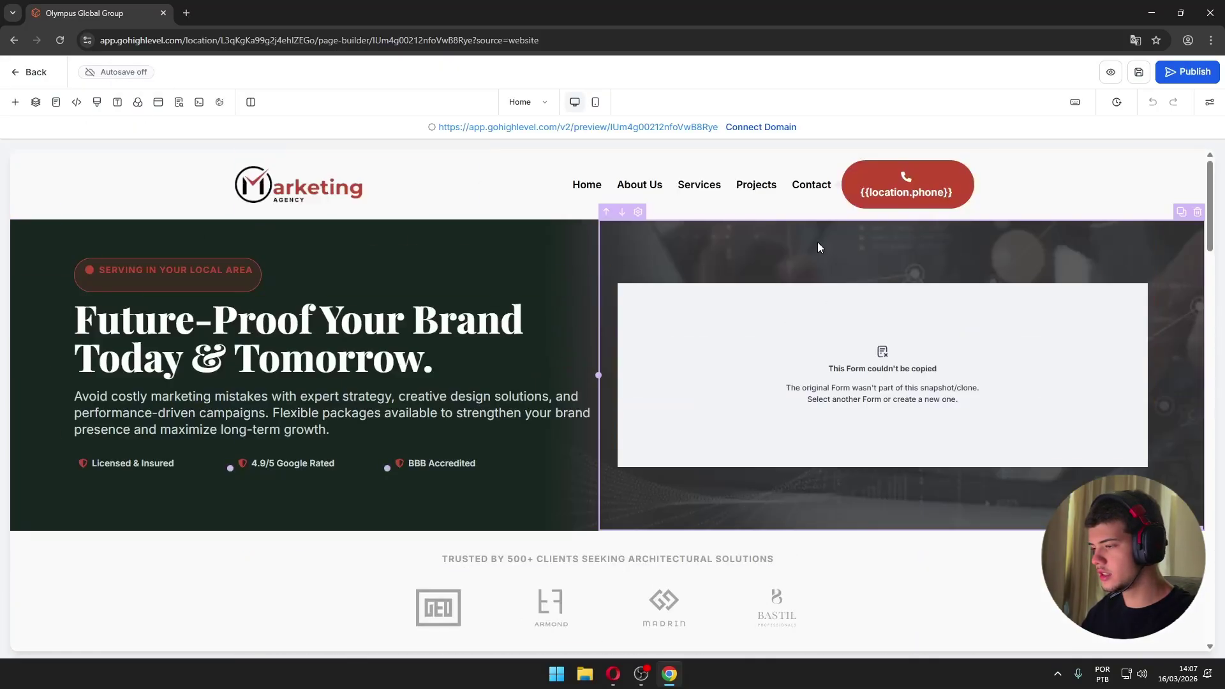
pyautogui.click(1006, 352)
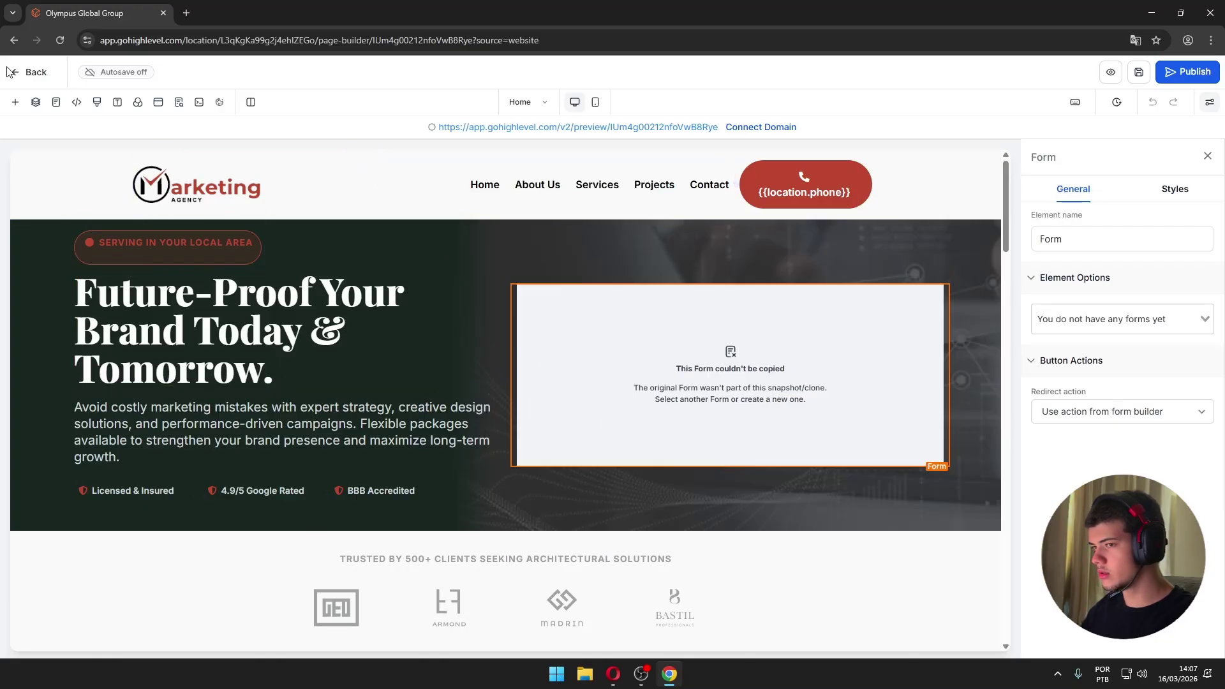
pyautogui.click(1071, 411)
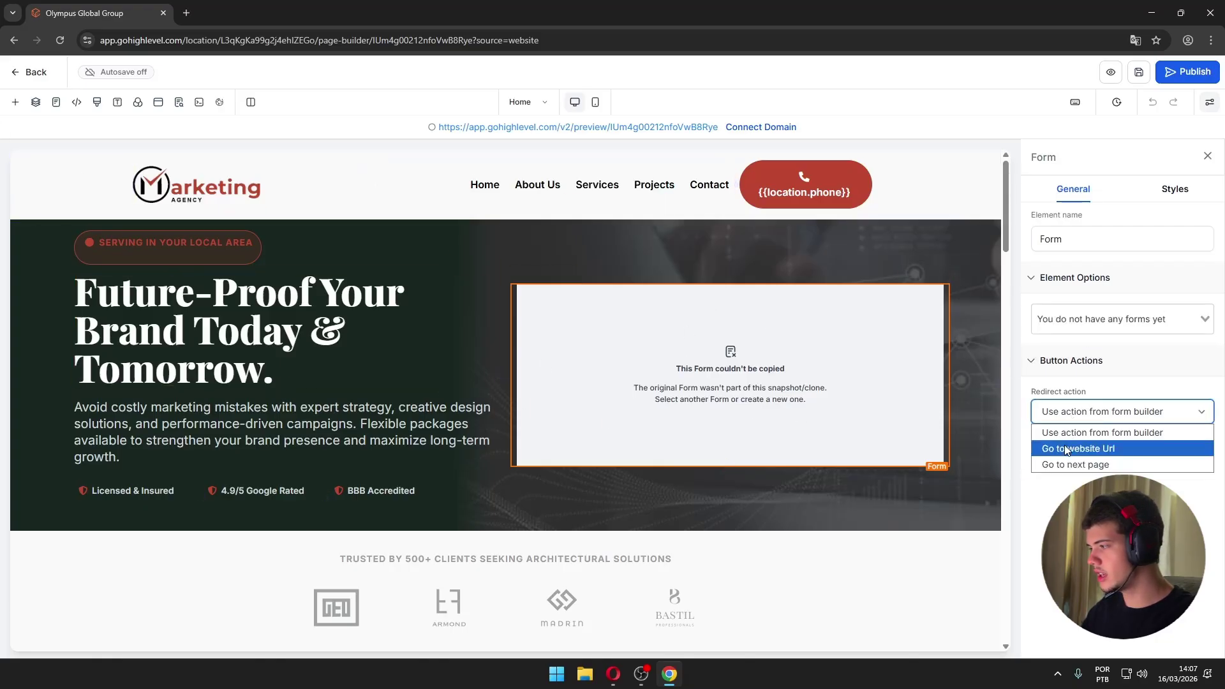
pyautogui.click(1144, 345)
# - Save the Marketing Firm website's Home page and leave the page editor for the form builder
pyautogui.click(1140, 73)
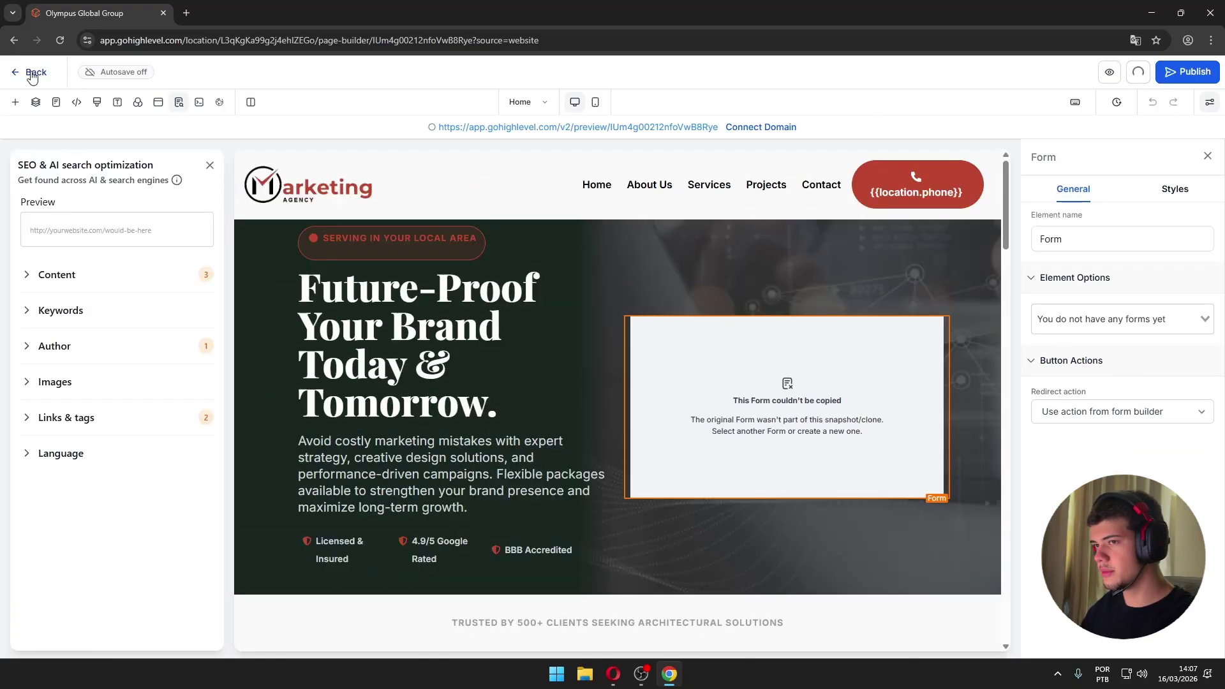
pyautogui.click(31, 72)
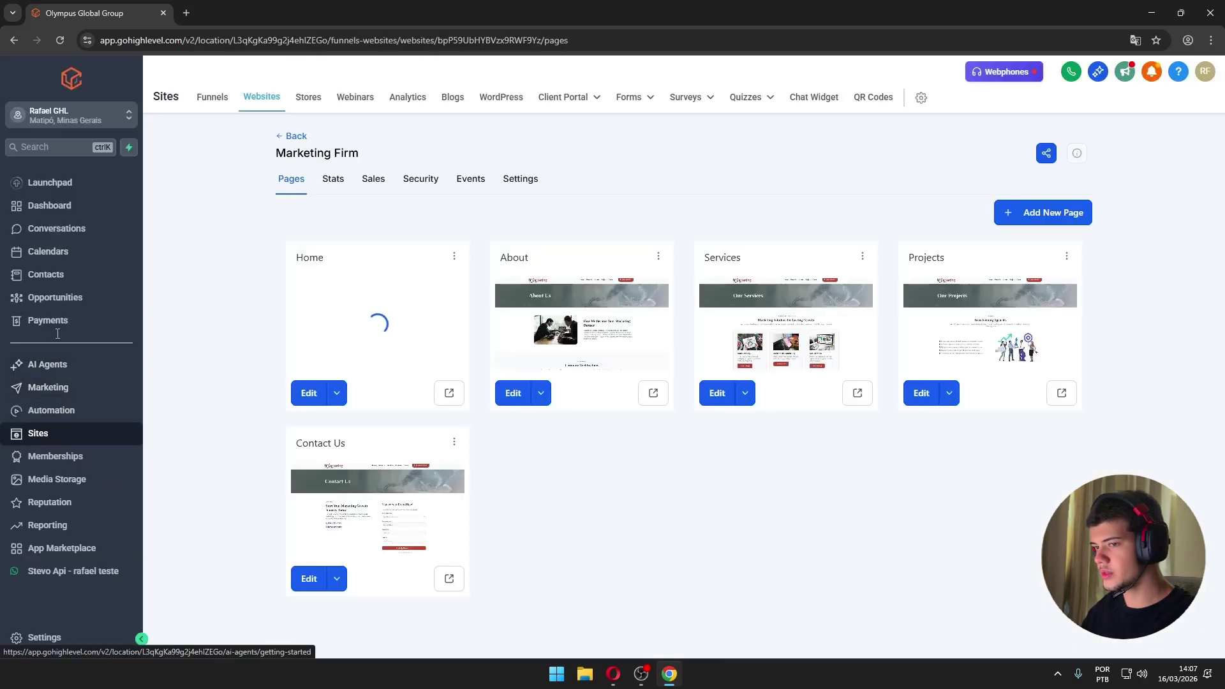
pyautogui.moveTo(632, 97)
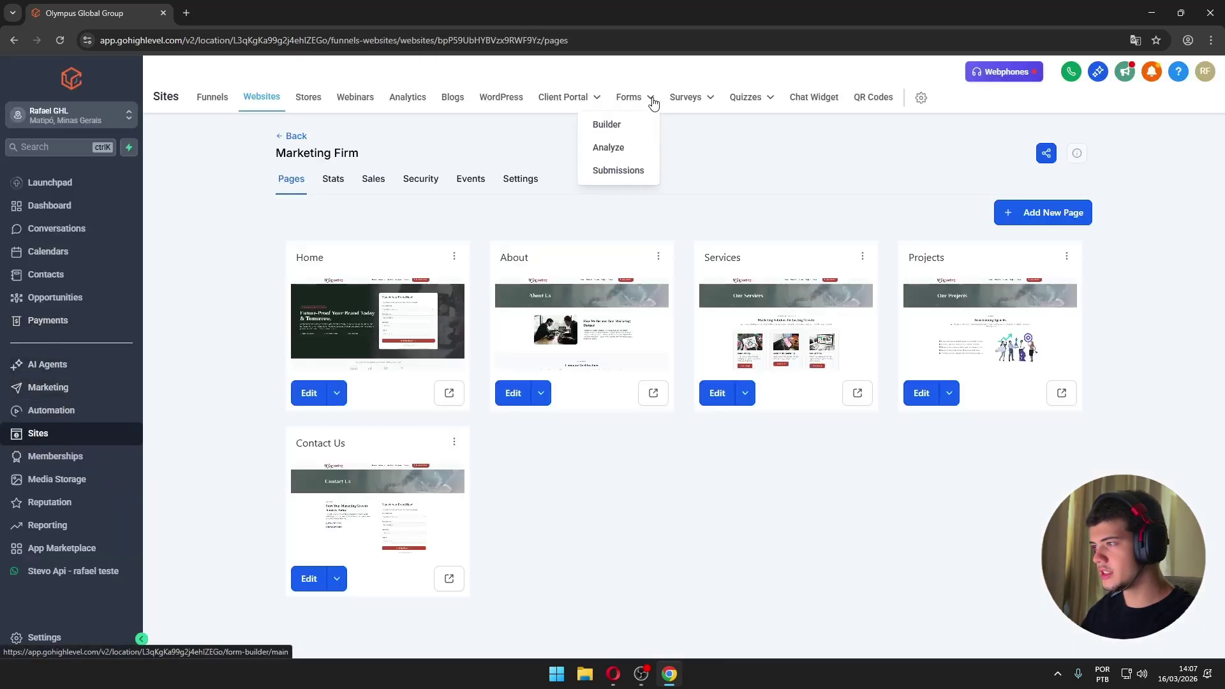
pyautogui.click(622, 125)
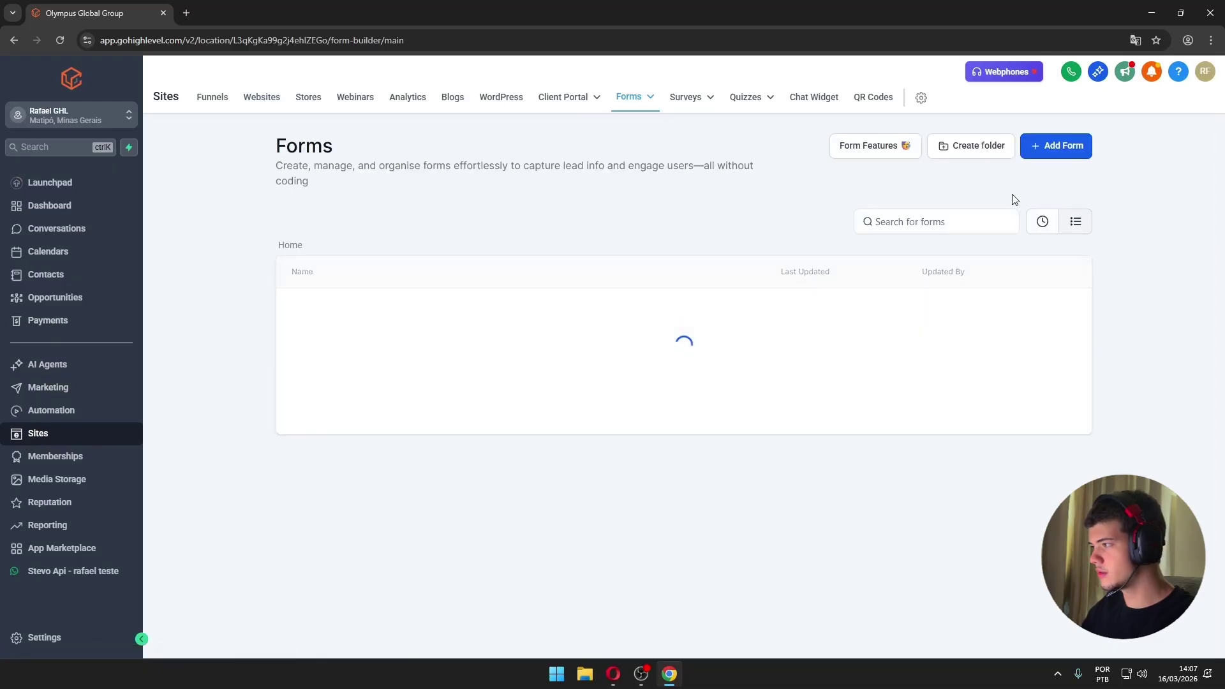
# - Start a new form from templates and filter the template library to the Financial category
pyautogui.click(1060, 145)
pyautogui.click(719, 313)
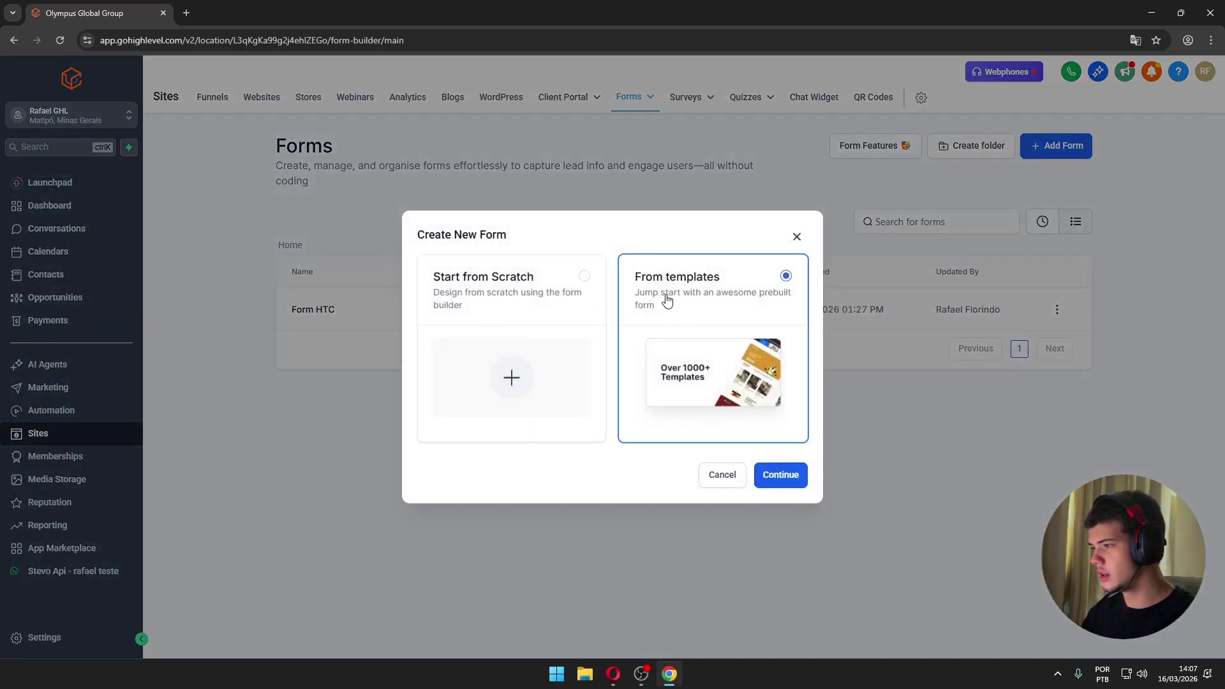
pyautogui.click(768, 472)
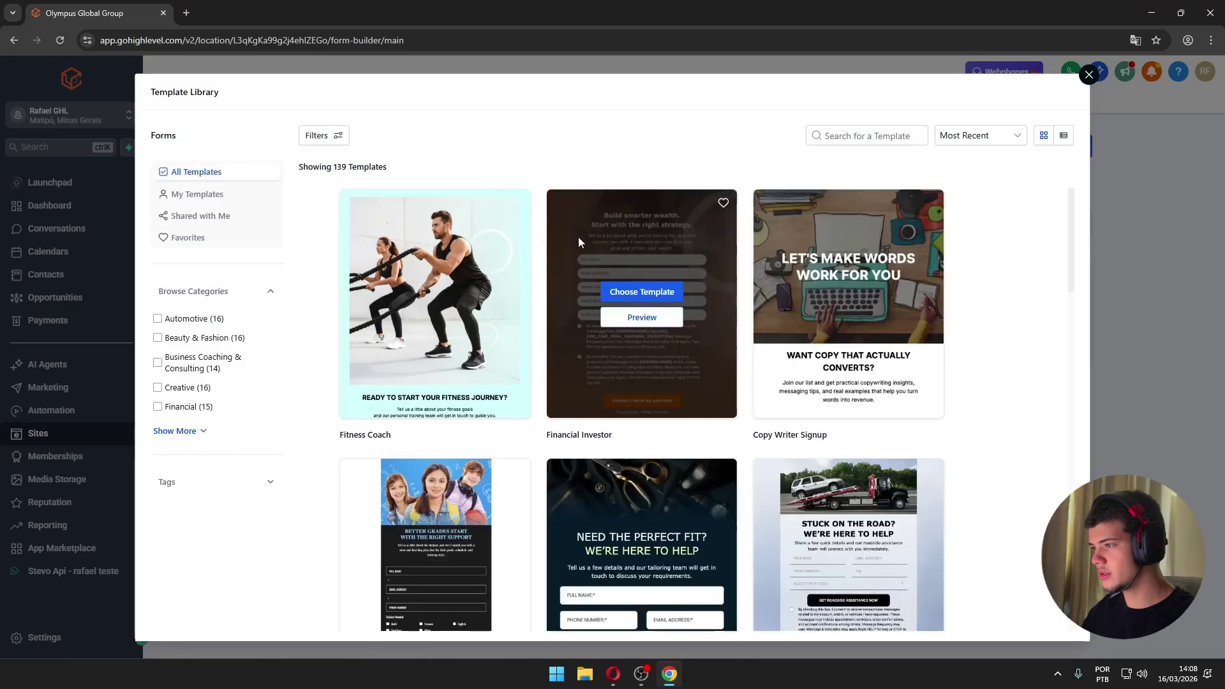
pyautogui.scroll(-4, 595, 489)
pyautogui.scroll(4, 512, 499)
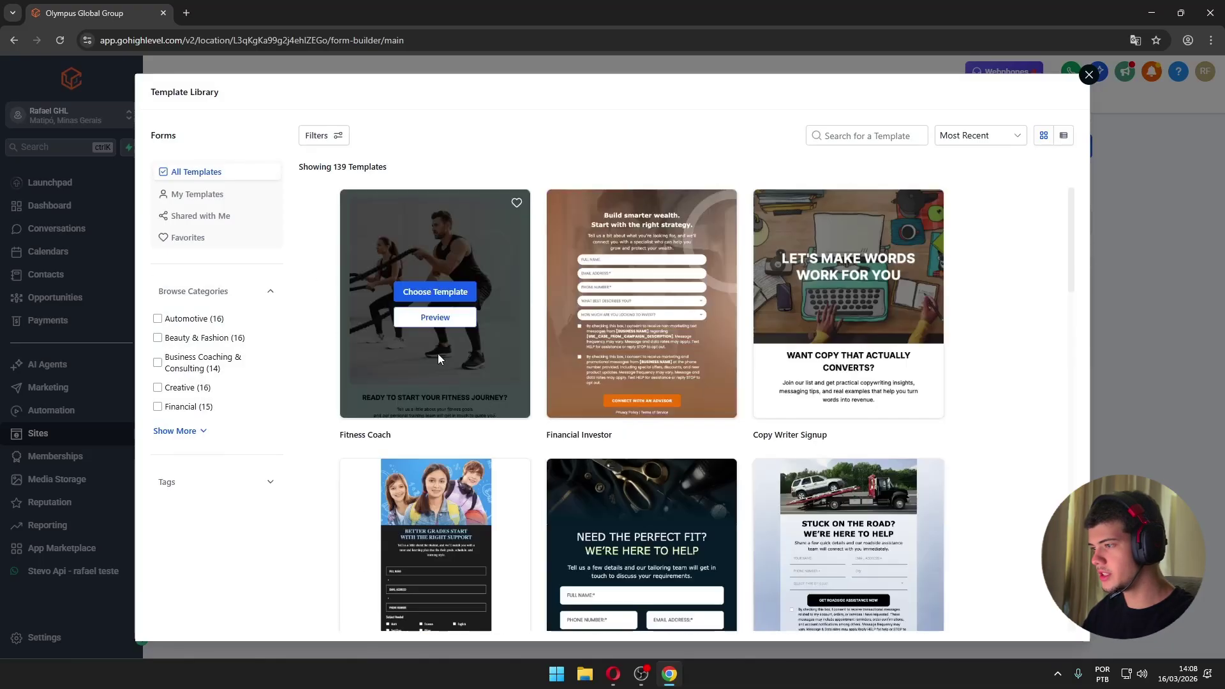
pyautogui.click(184, 431)
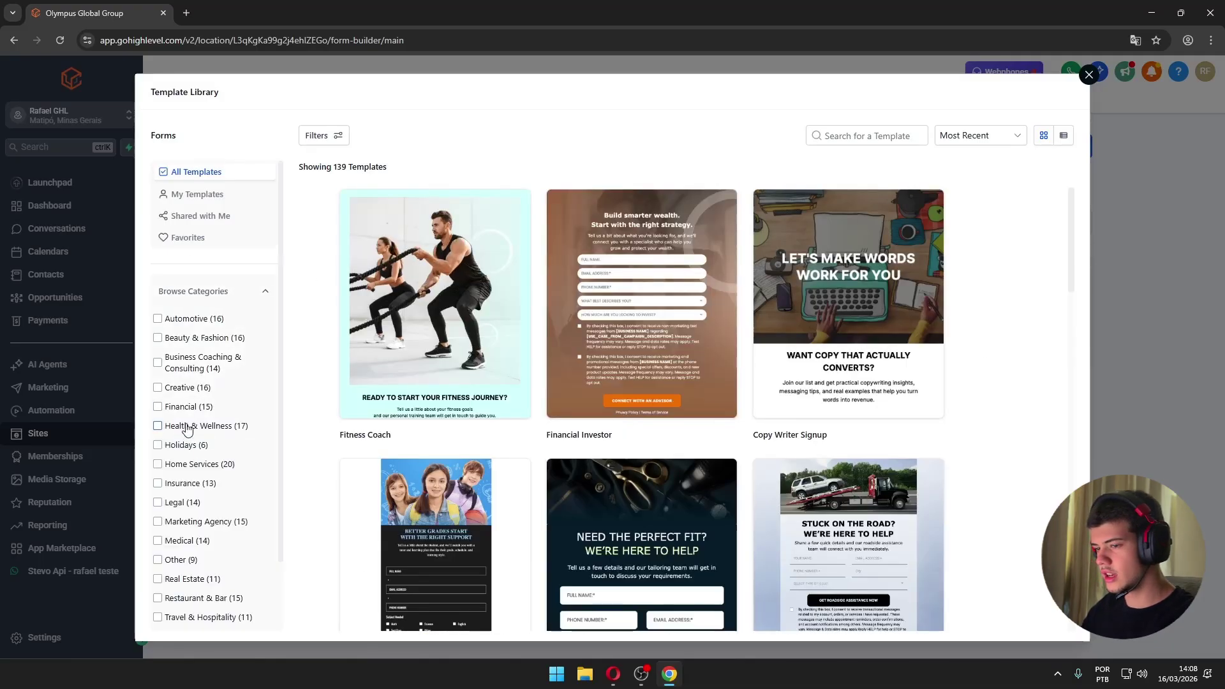
pyautogui.click(181, 409)
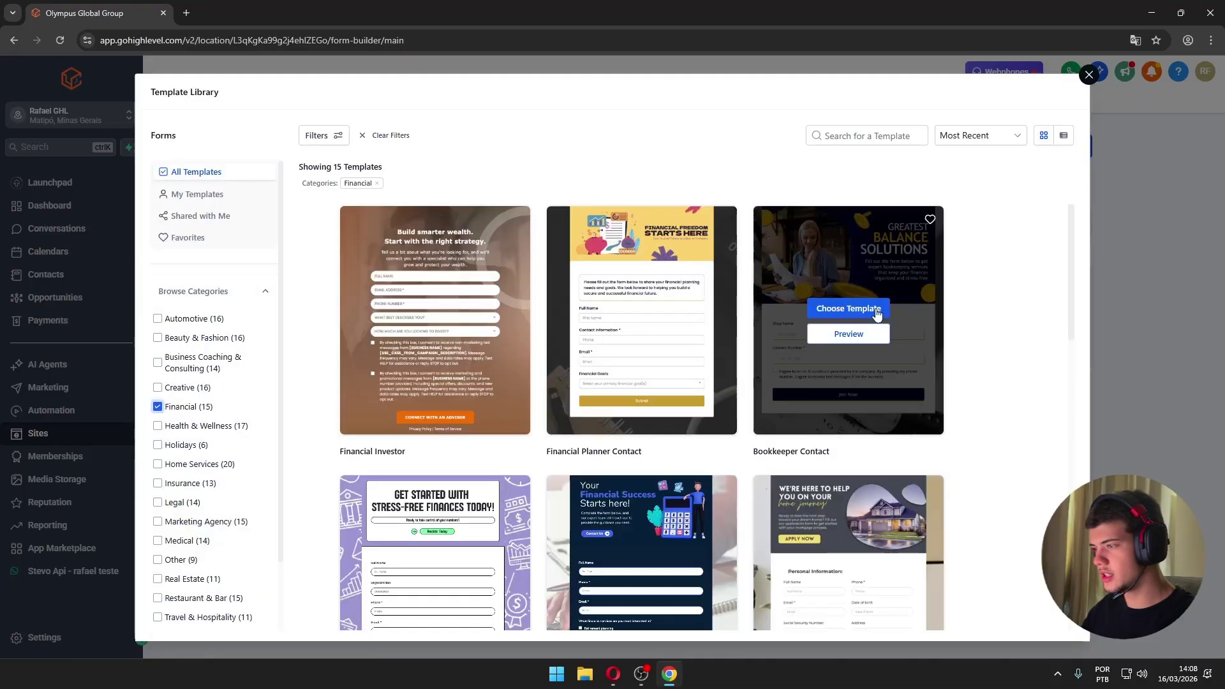
# - Choose the Mortgage Lender Request/Application template and name the form "Agencia"
pyautogui.scroll(-3, 665, 448)
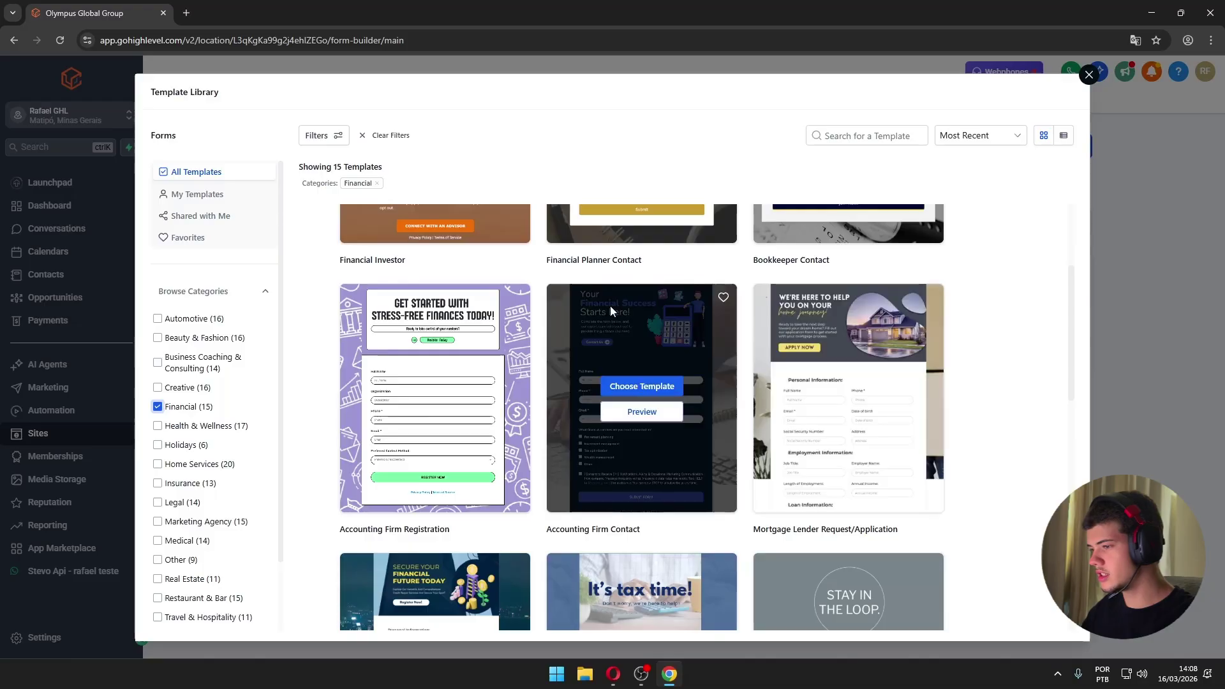
pyautogui.click(834, 390)
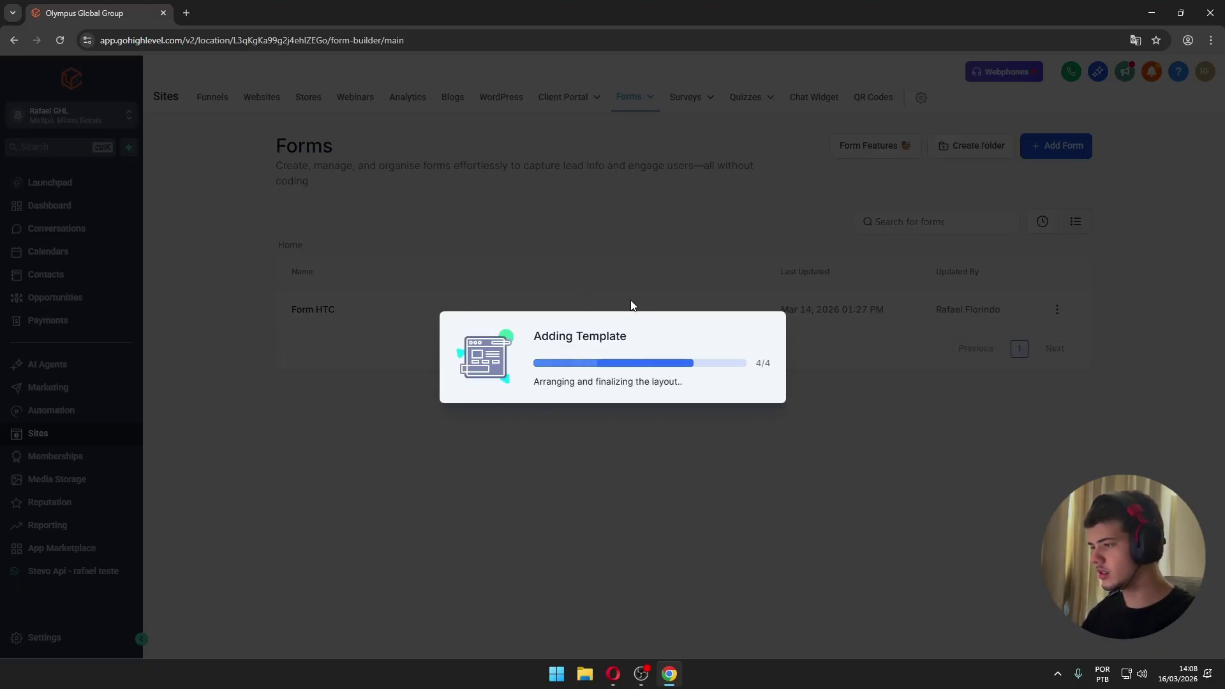
pyautogui.write('Agencia')
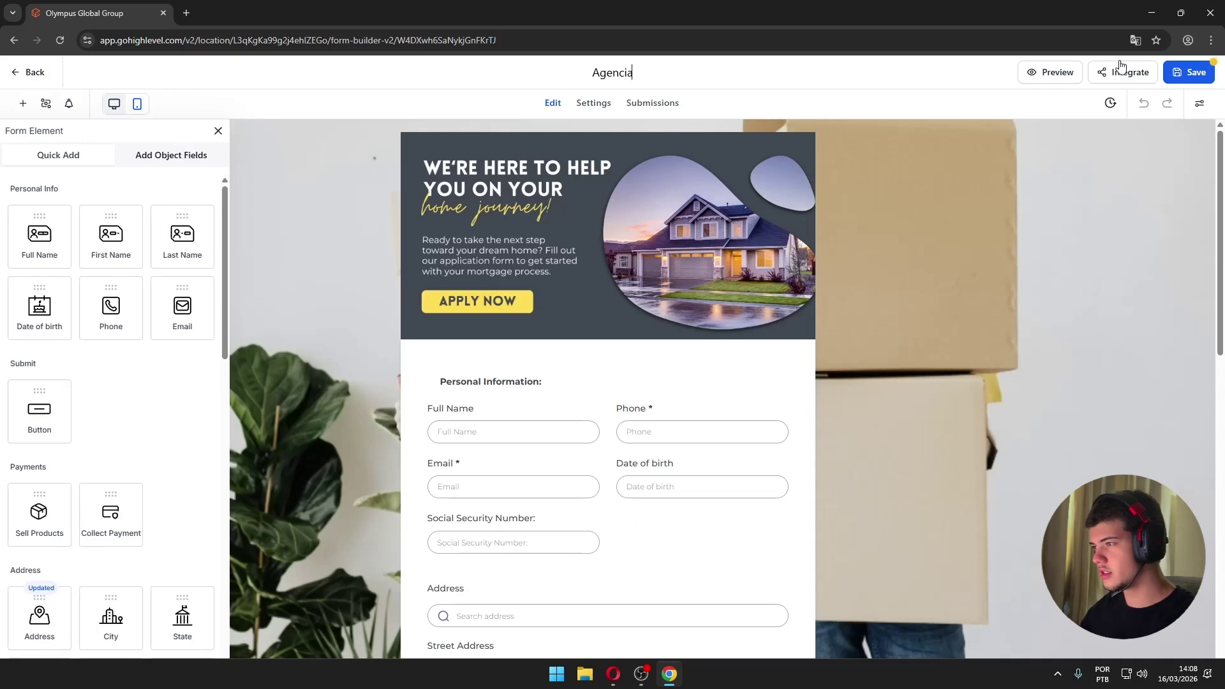
# - Delete the Desired Loan Amount and Property Address fields from the form's Loan Information section
pyautogui.scroll(-4, 564, 334)
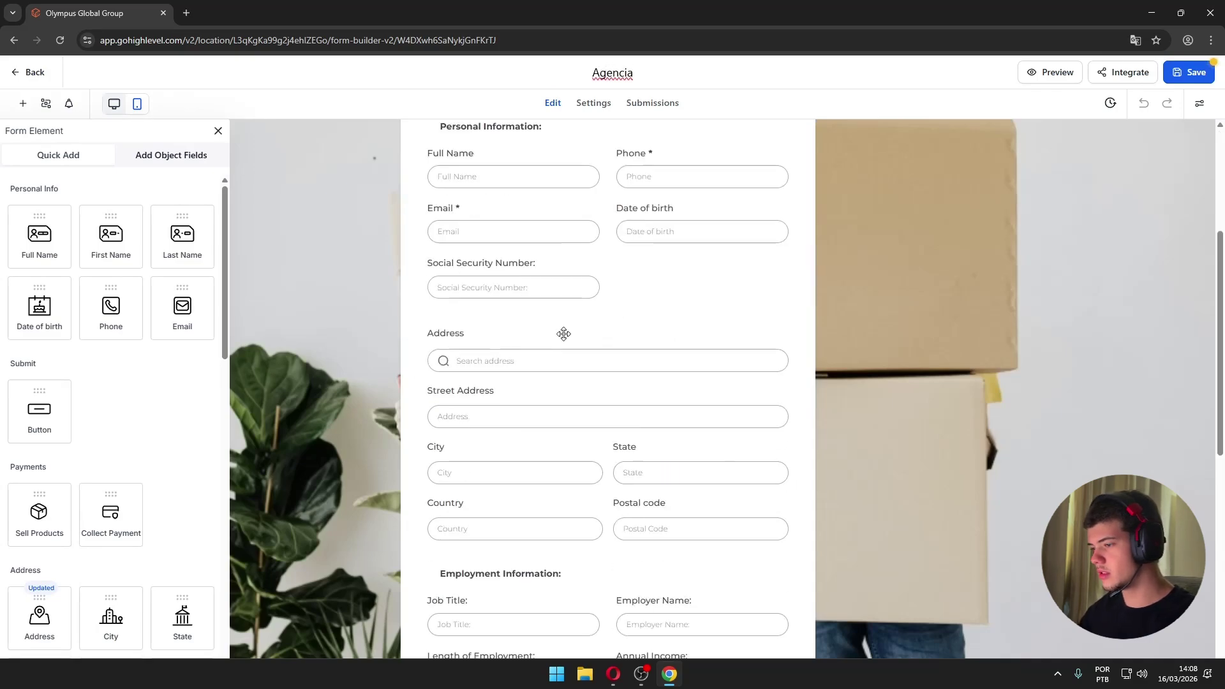
pyautogui.scroll(-3, 605, 308)
pyautogui.scroll(-3, 594, 370)
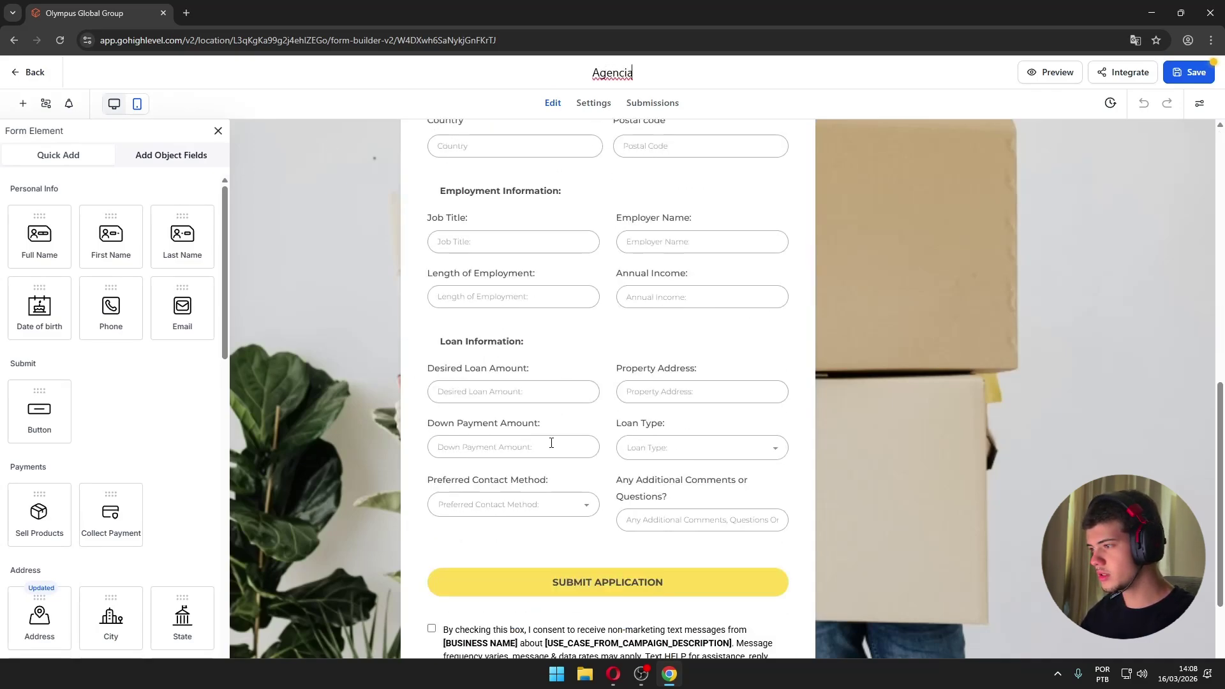
pyautogui.click(666, 369)
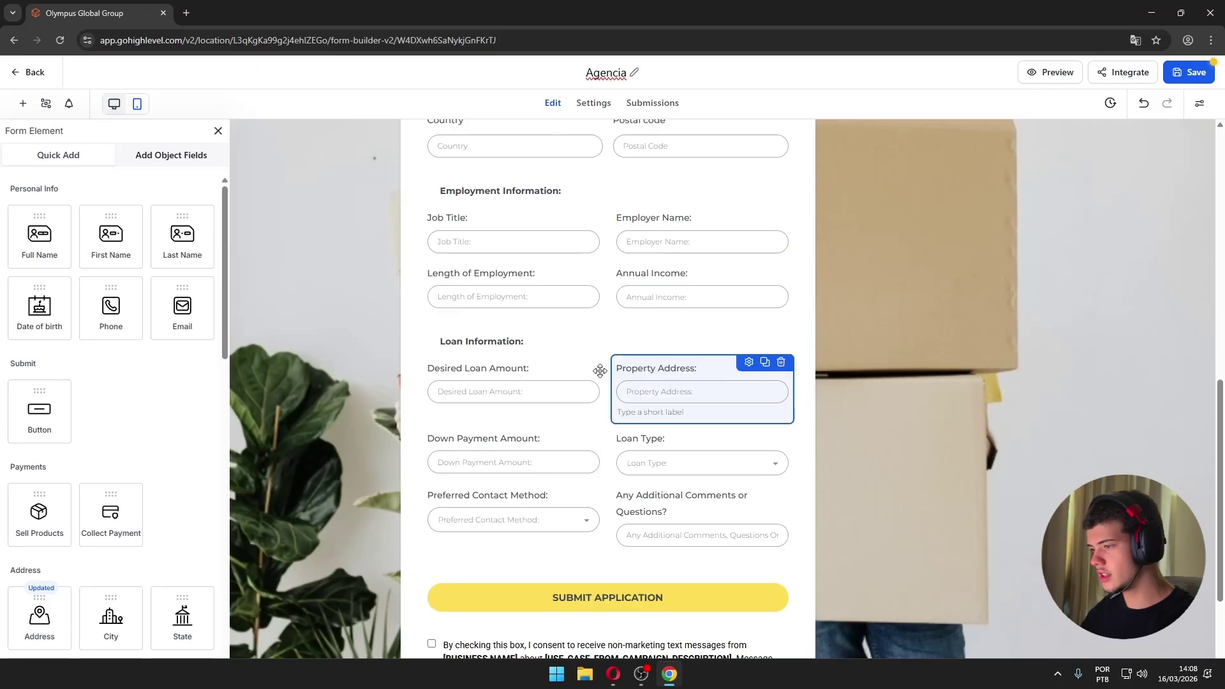
pyautogui.click(572, 371)
pyautogui.click(593, 362)
pyautogui.click(571, 369)
pyautogui.click(592, 363)
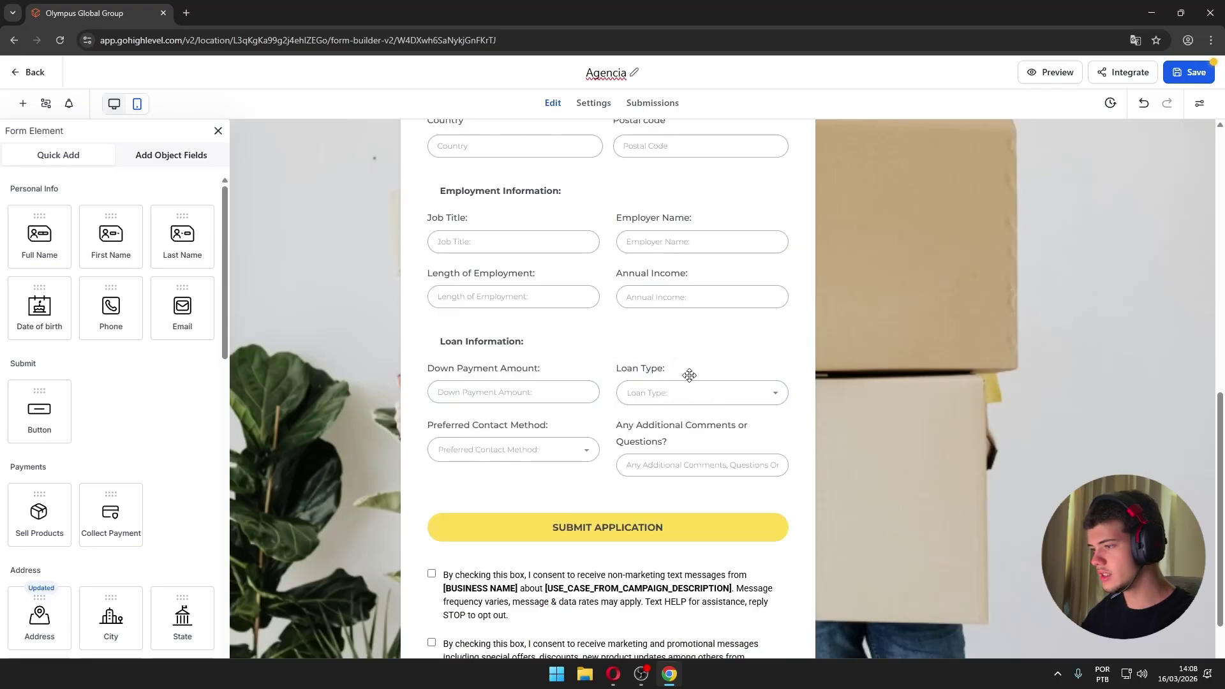
# - Delete the Loan Type, Down Payment Amount, Preferred Contact Method and Additional Comments or Questions fields from the Loan Information section
pyautogui.click(689, 373)
pyautogui.click(780, 362)
pyautogui.click(503, 377)
pyautogui.click(590, 362)
pyautogui.click(560, 372)
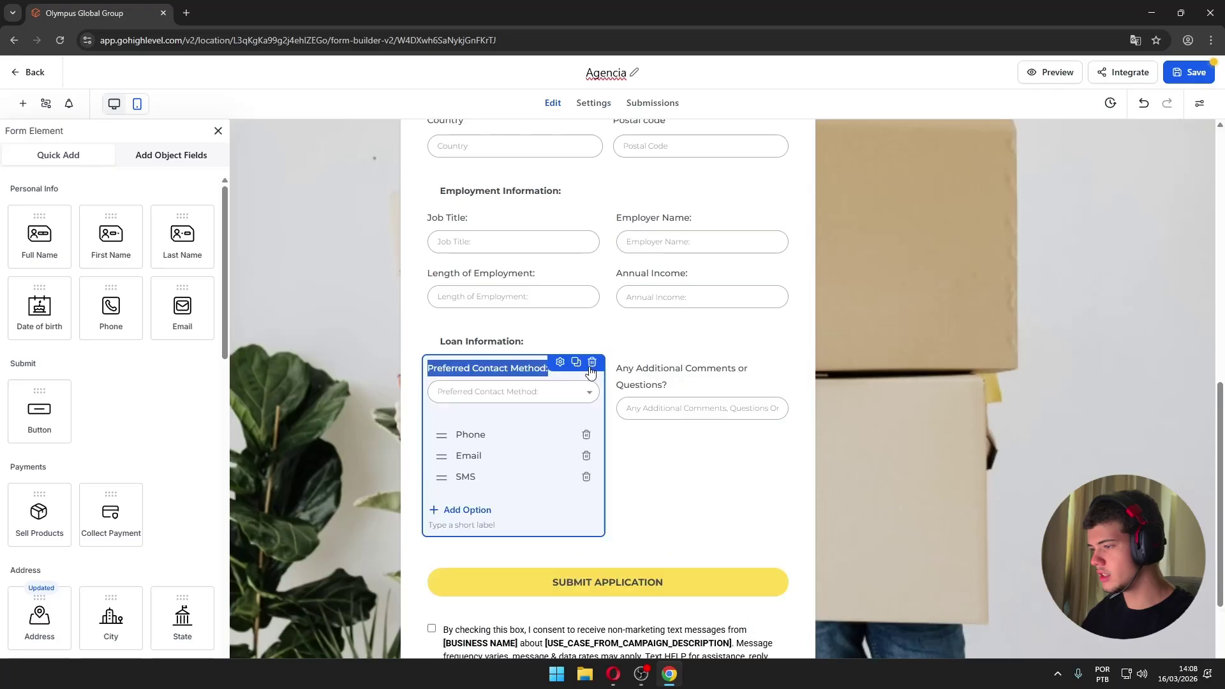
pyautogui.click(592, 363)
pyautogui.click(557, 380)
pyautogui.click(592, 363)
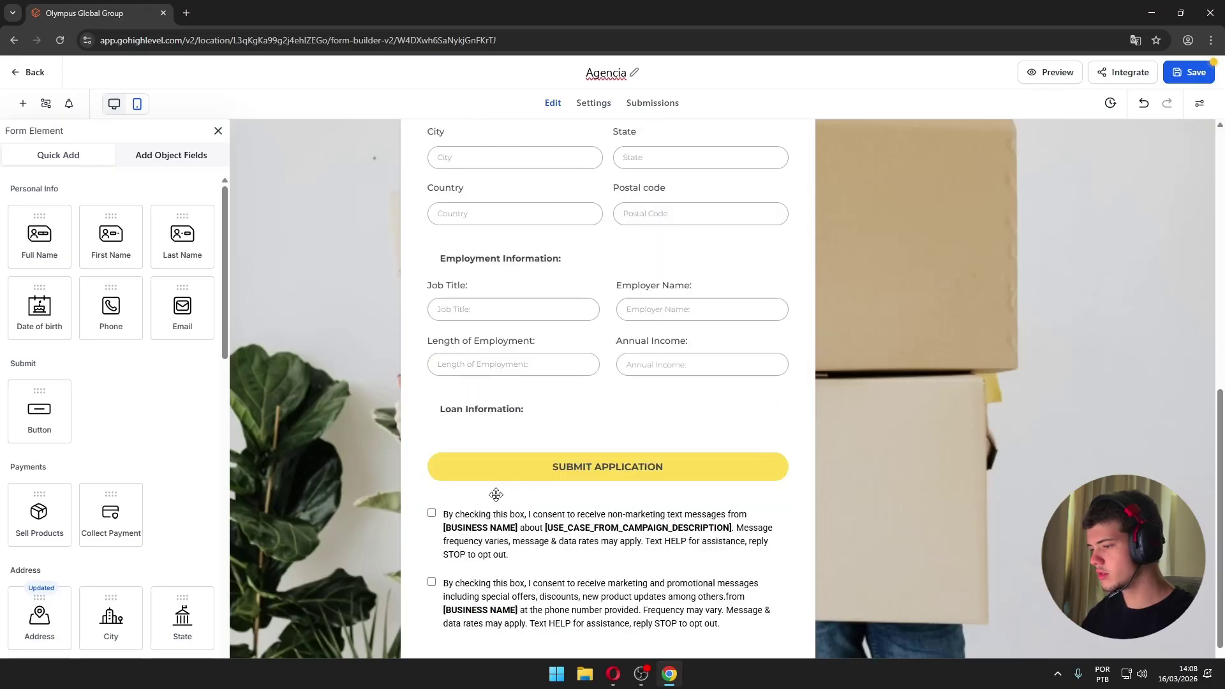
# - Delete the messaging consent checkboxes below the submit button and the whole address block from the form
pyautogui.click(498, 545)
pyautogui.click(782, 496)
pyautogui.scroll(4, 602, 465)
pyautogui.scroll(-4, 536, 420)
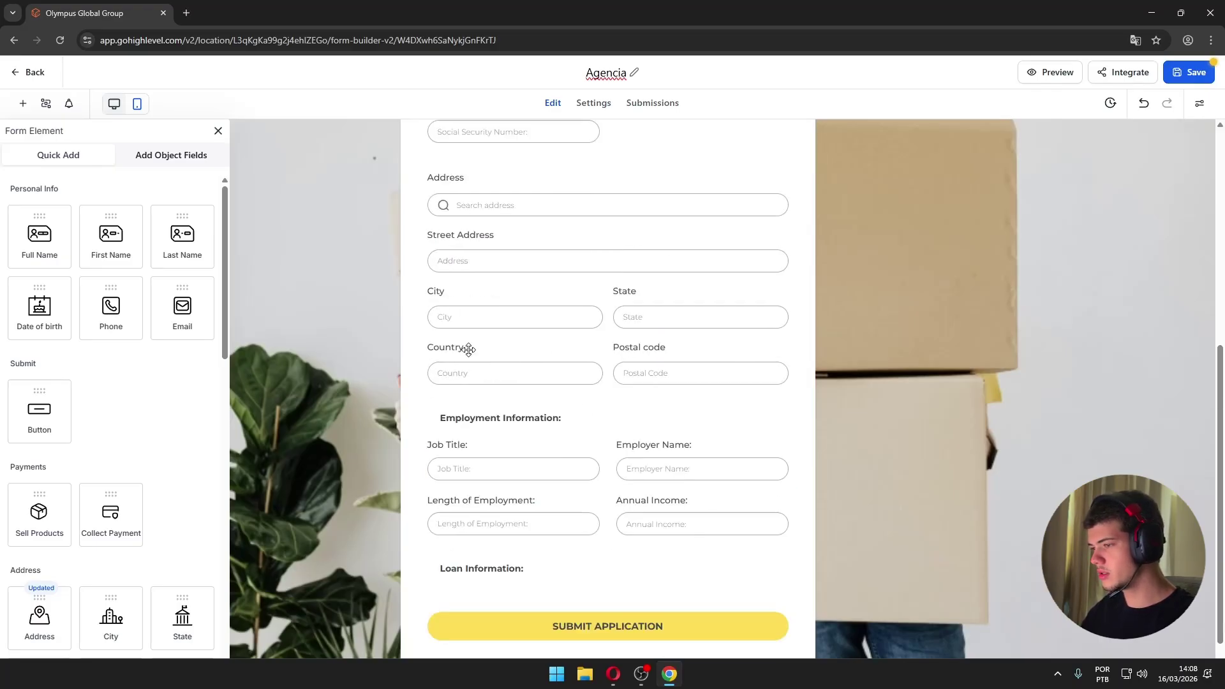
pyautogui.moveTo(428, 235); pyautogui.dragTo(505, 238)
pyautogui.click(781, 157)
# - Delete the Job Title, Employer Name, Length of Employment and Annual Income fields from the Employment Information section
pyautogui.click(487, 424)
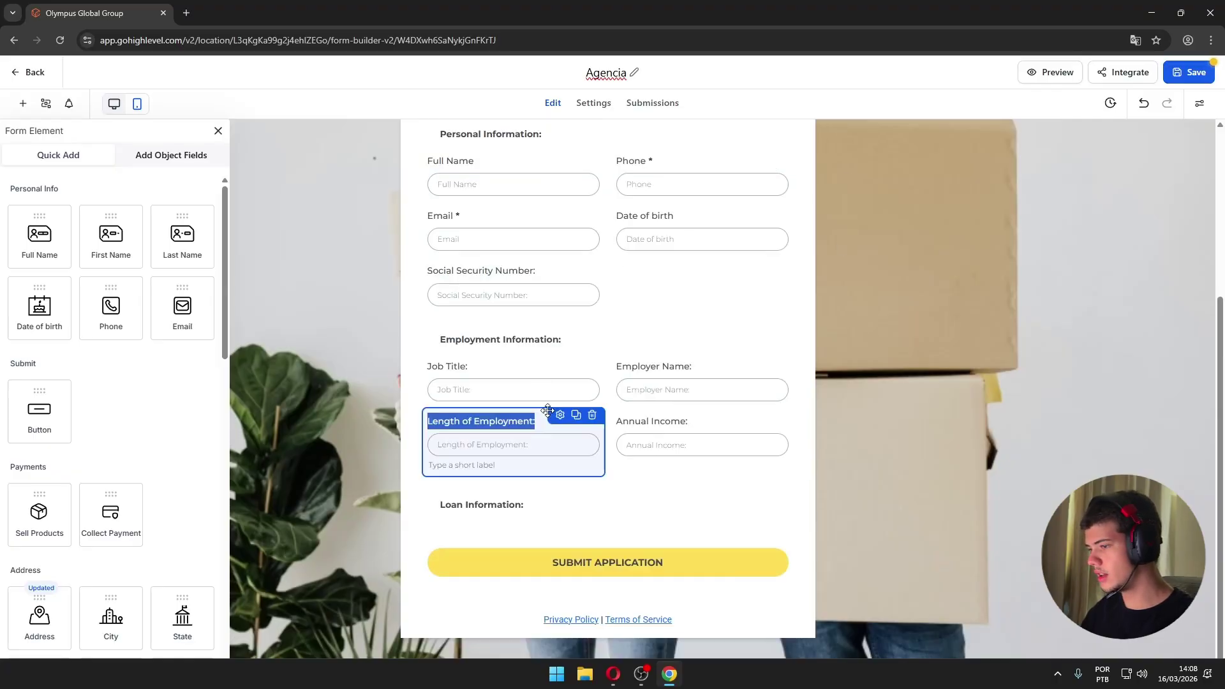
pyautogui.click(583, 381)
pyautogui.click(592, 361)
pyautogui.click(570, 385)
pyautogui.click(591, 375)
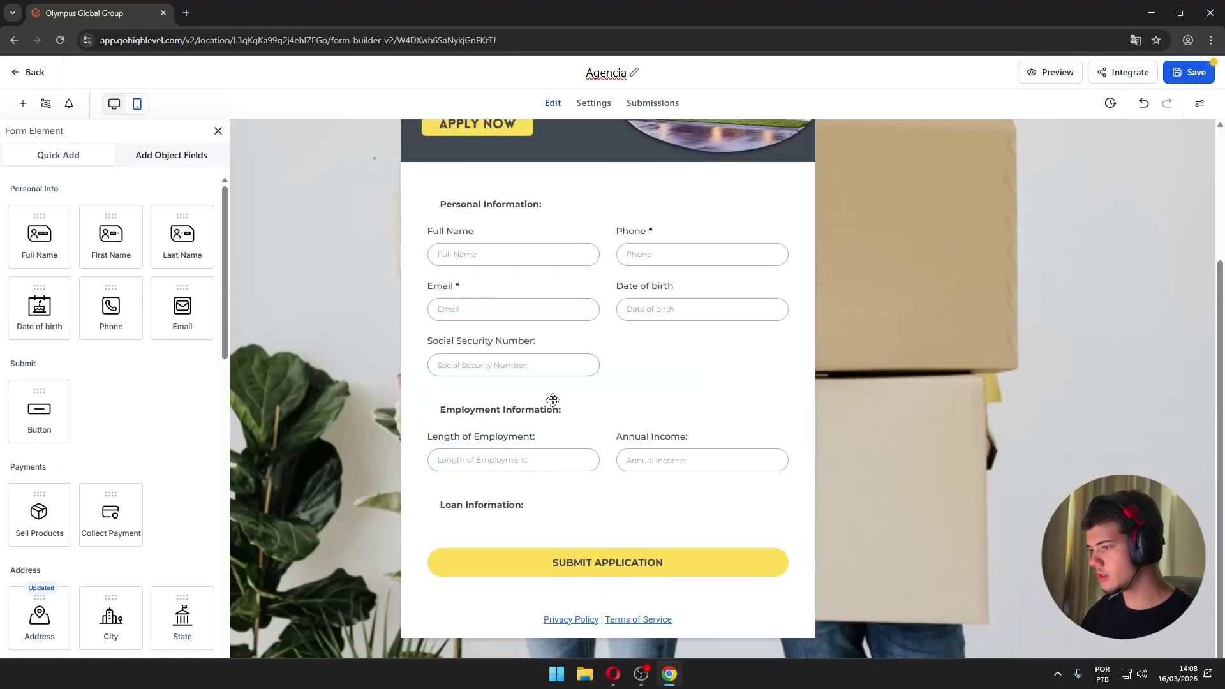
pyautogui.click(559, 441)
pyautogui.click(593, 430)
pyautogui.click(578, 447)
pyautogui.click(592, 430)
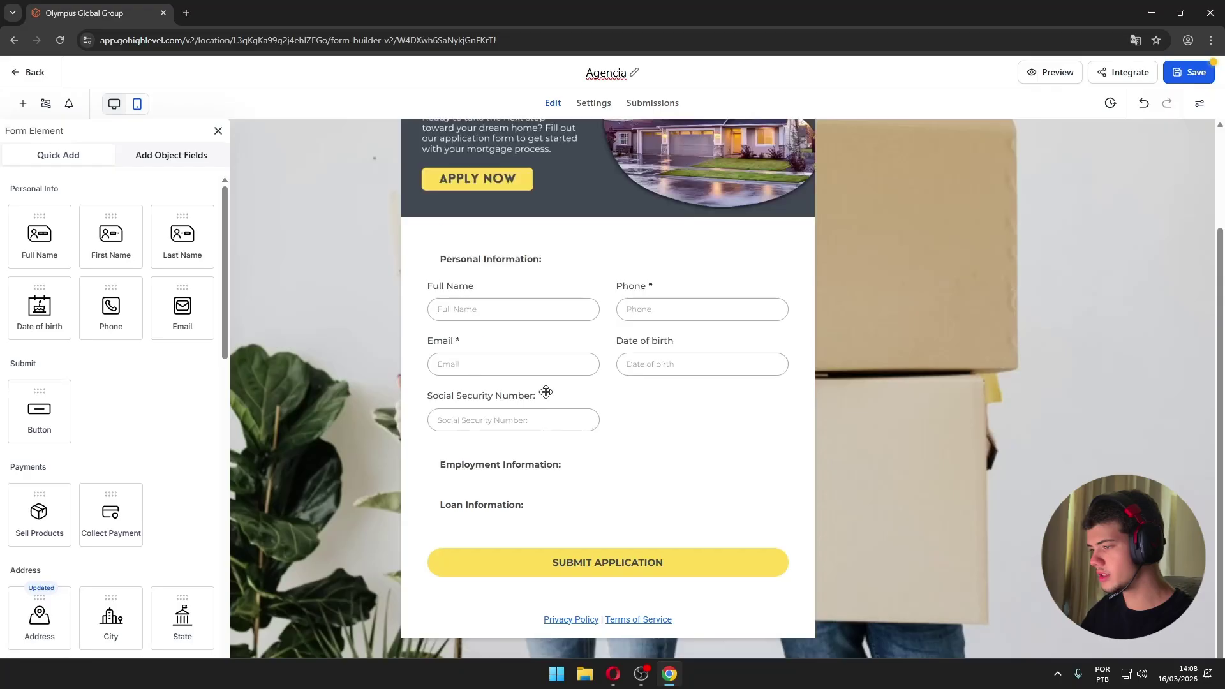
# - Delete the Social Security Number field, the Employment Information heading and the Date of birth field from the form
pyautogui.click(555, 411)
pyautogui.click(592, 374)
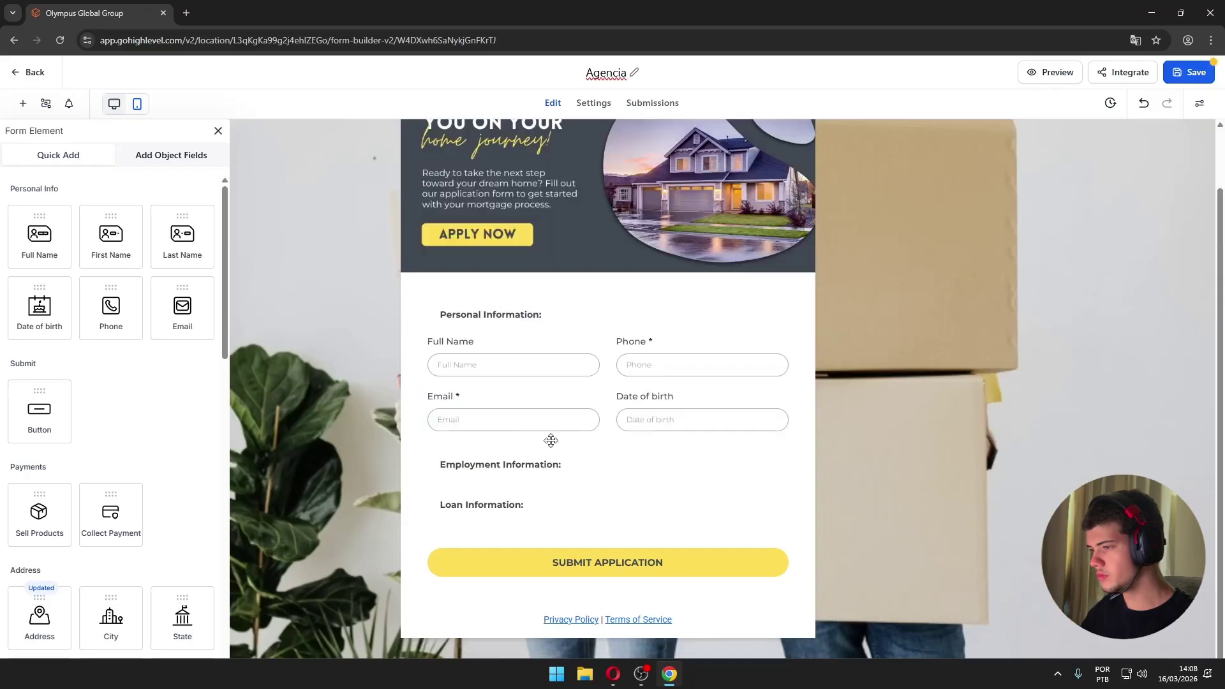
pyautogui.click(567, 487)
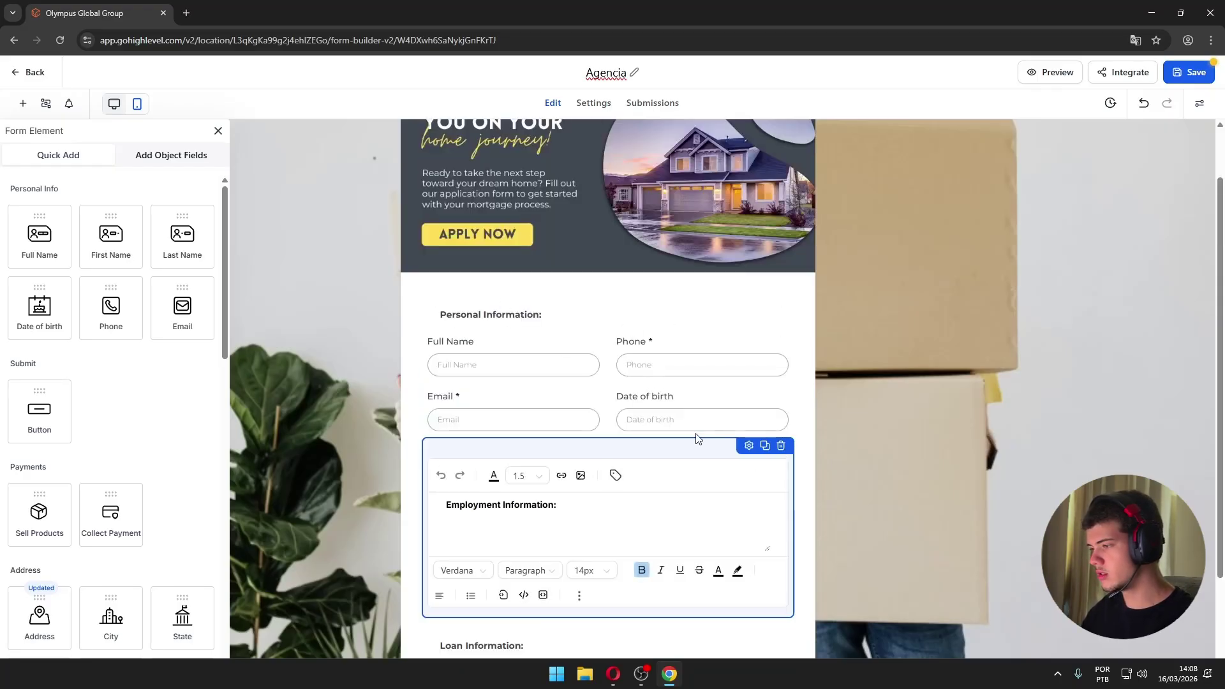
pyautogui.click(781, 445)
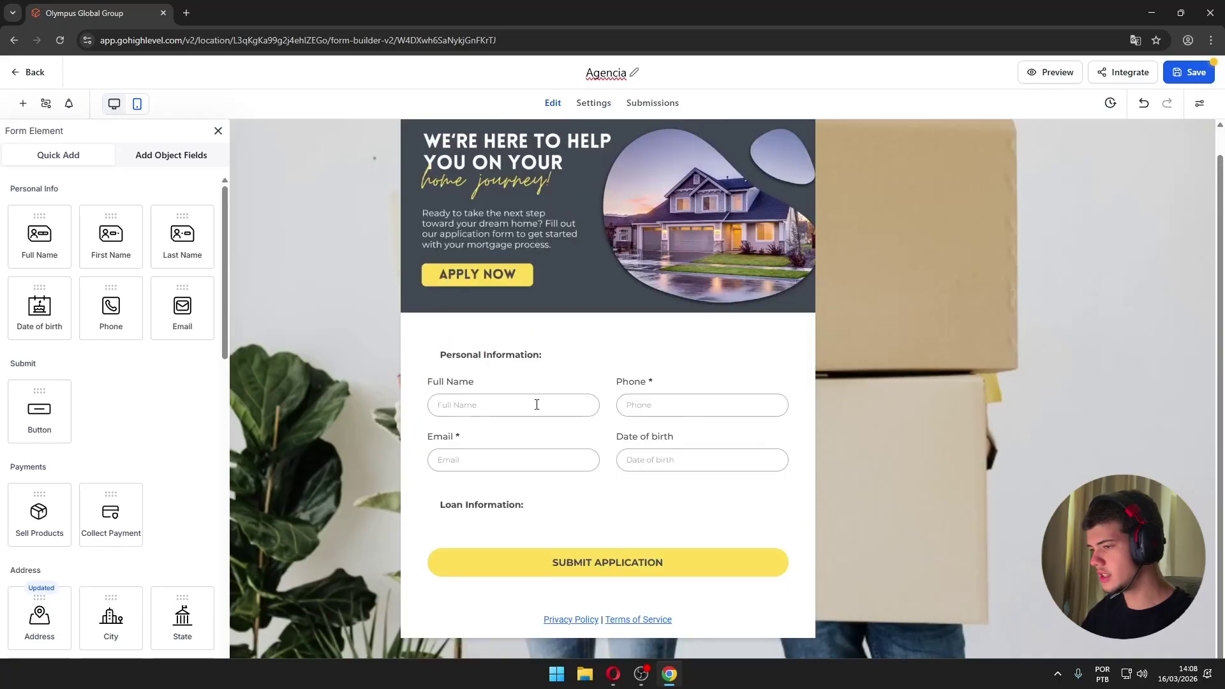
pyautogui.click(627, 471)
pyautogui.click(783, 441)
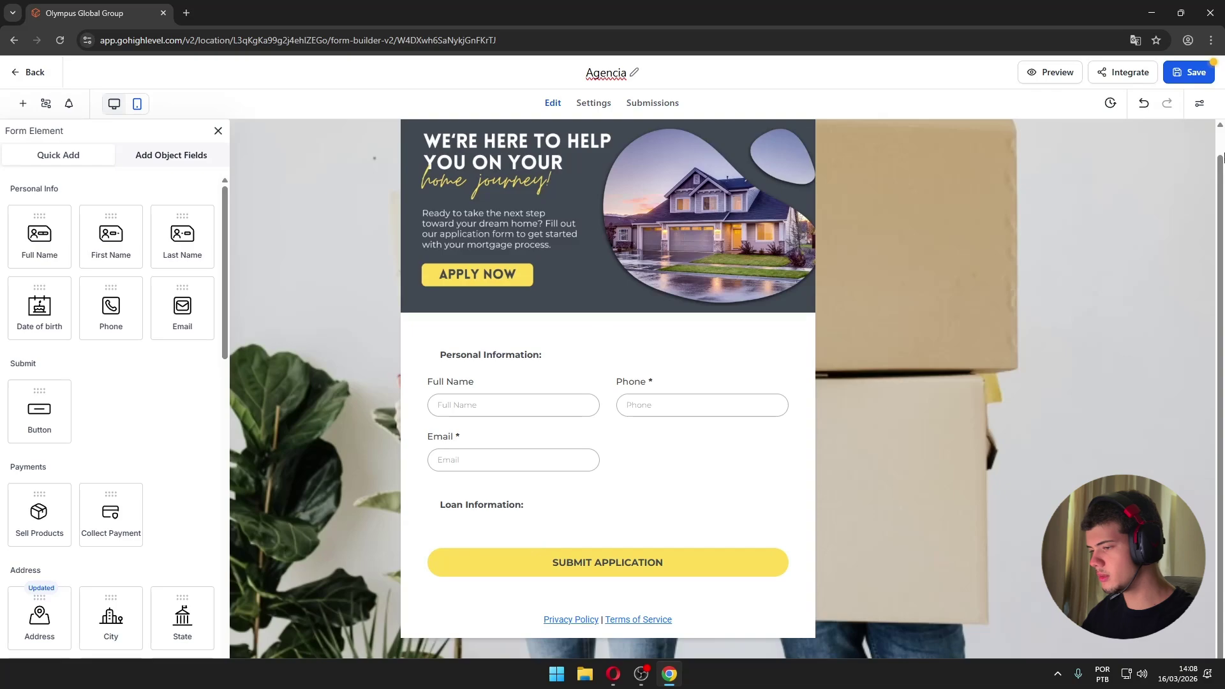
# - Save the Agencia form and open the Marketing Firm website's Home page for editing
pyautogui.click(1183, 80)
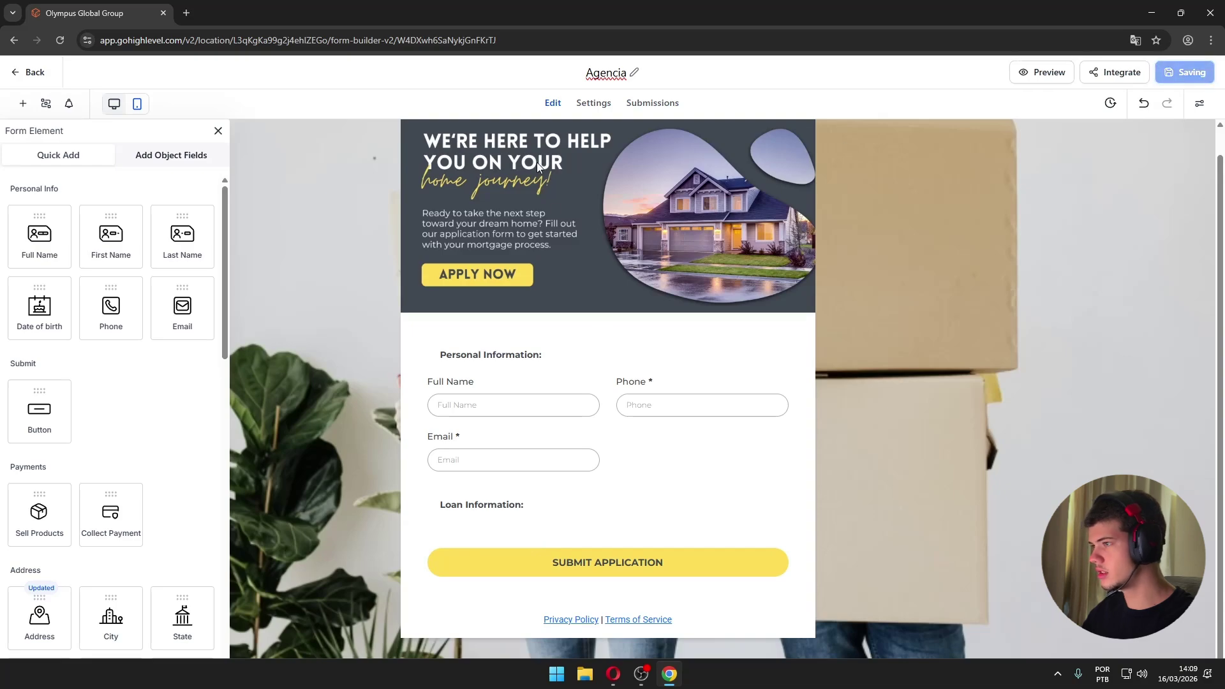
pyautogui.click(30, 77)
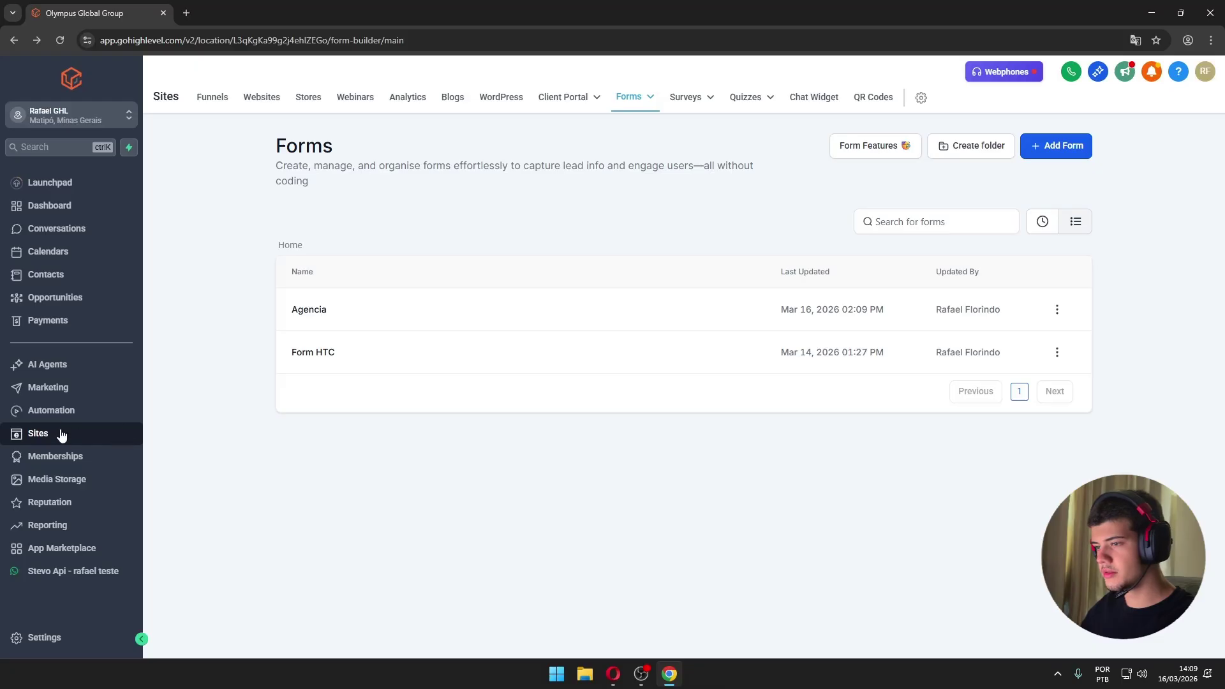
pyautogui.click(285, 106)
pyautogui.click(321, 306)
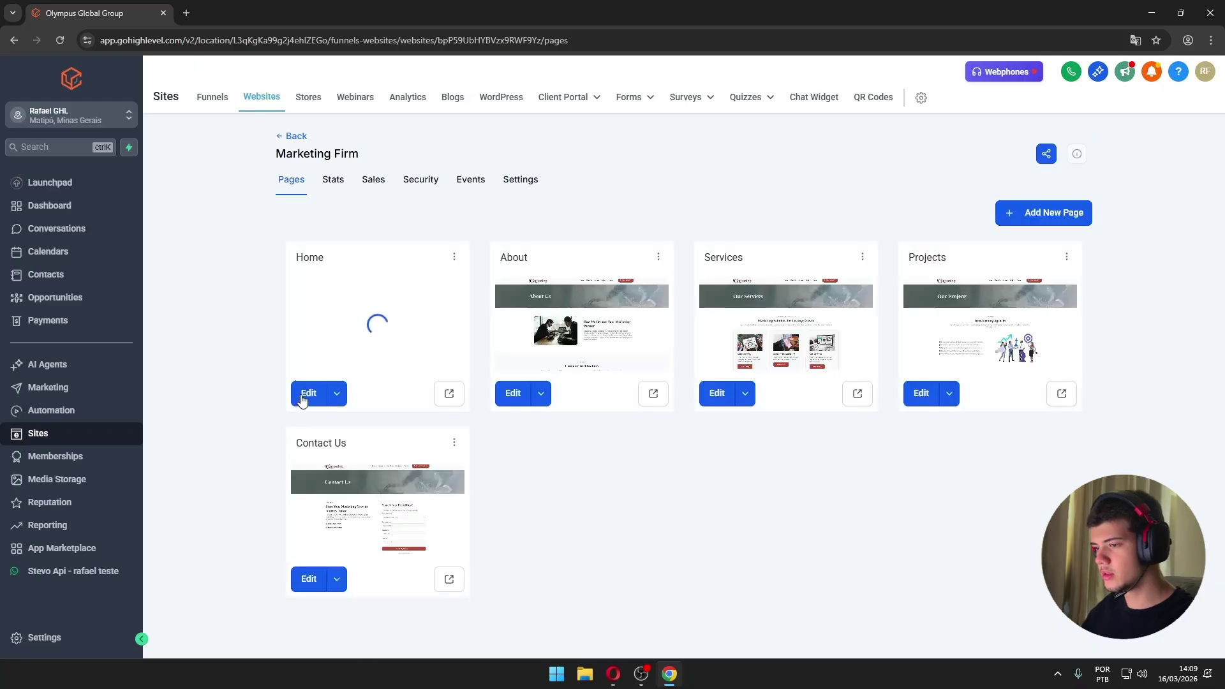
pyautogui.click(306, 395)
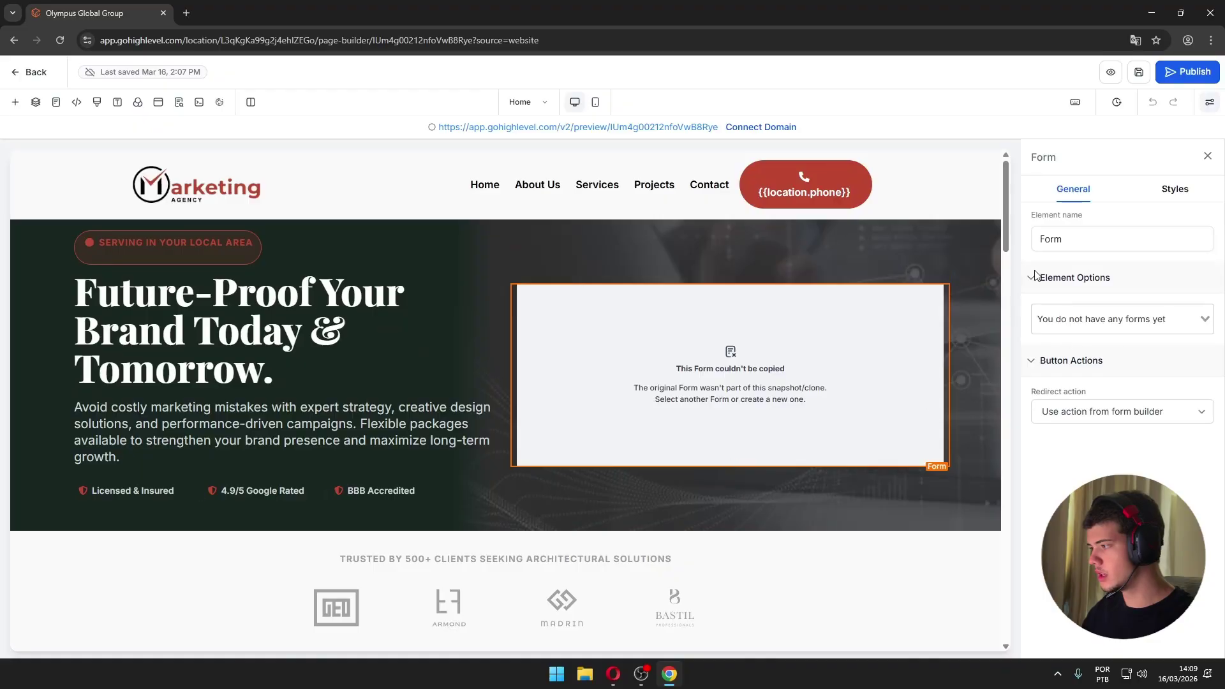
# - Assign the Agencia form to the hero section's form element and check how it fits on the page
pyautogui.click(1114, 321)
pyautogui.click(1070, 346)
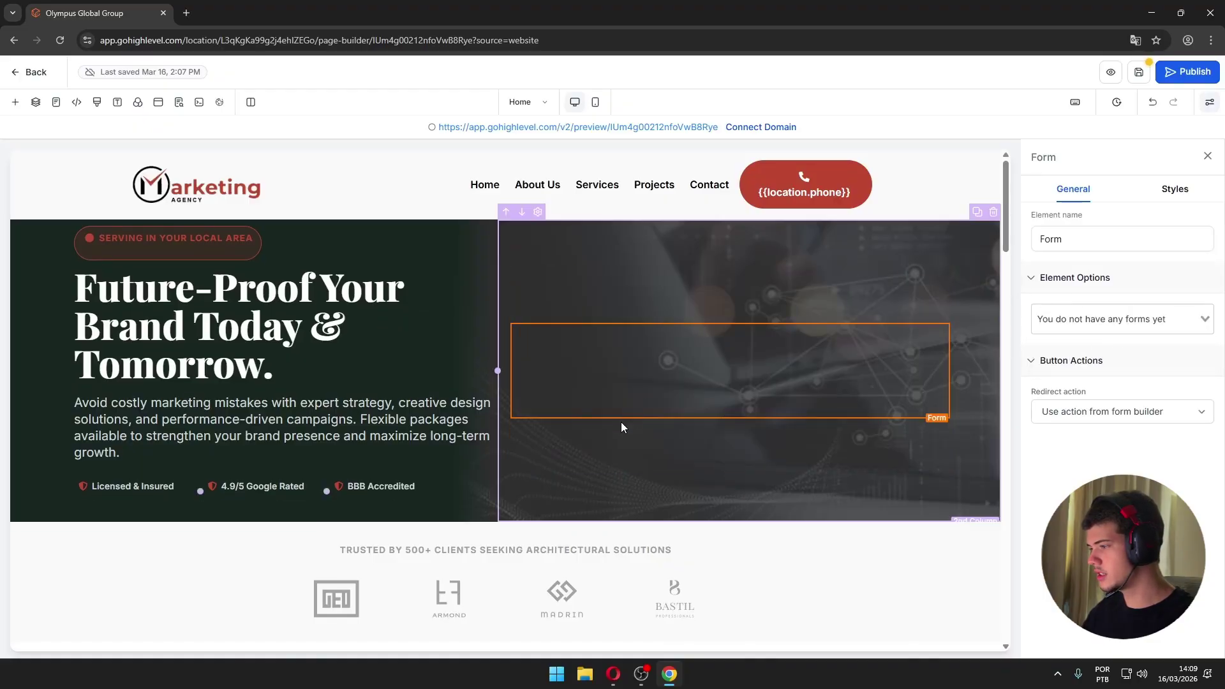
pyautogui.scroll(-1, 794, 338)
pyautogui.scroll(-3, 702, 415)
pyautogui.scroll(4, 648, 473)
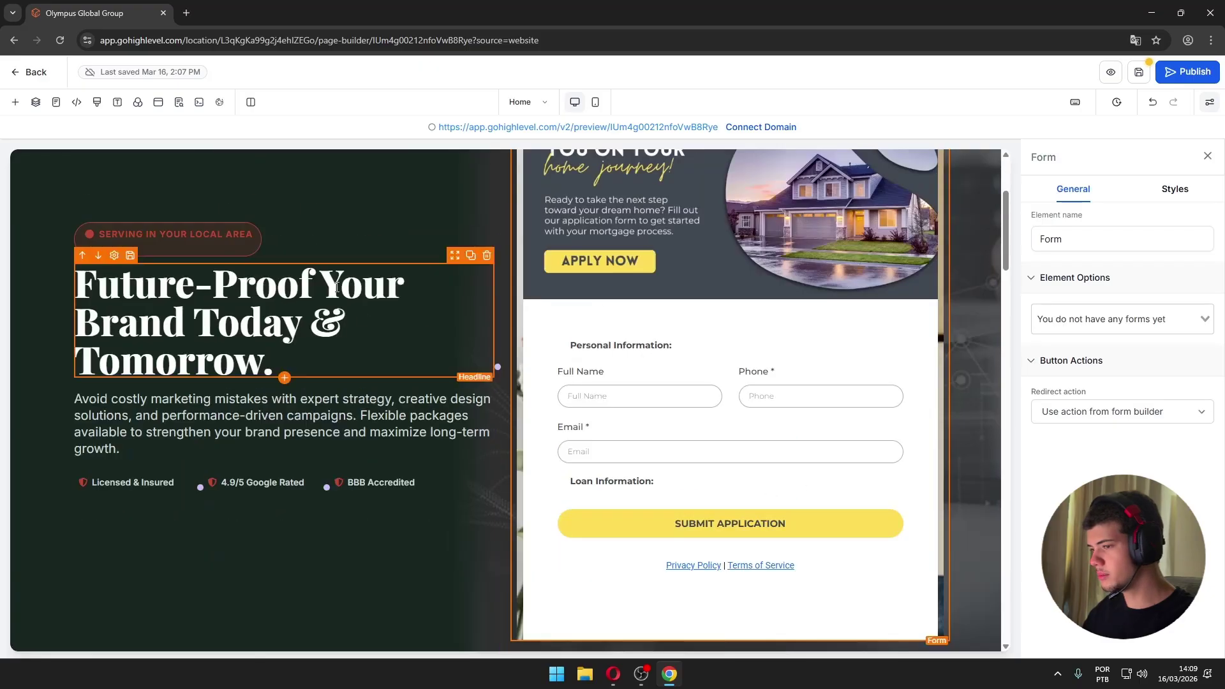
pyautogui.scroll(-4, 638, 396)
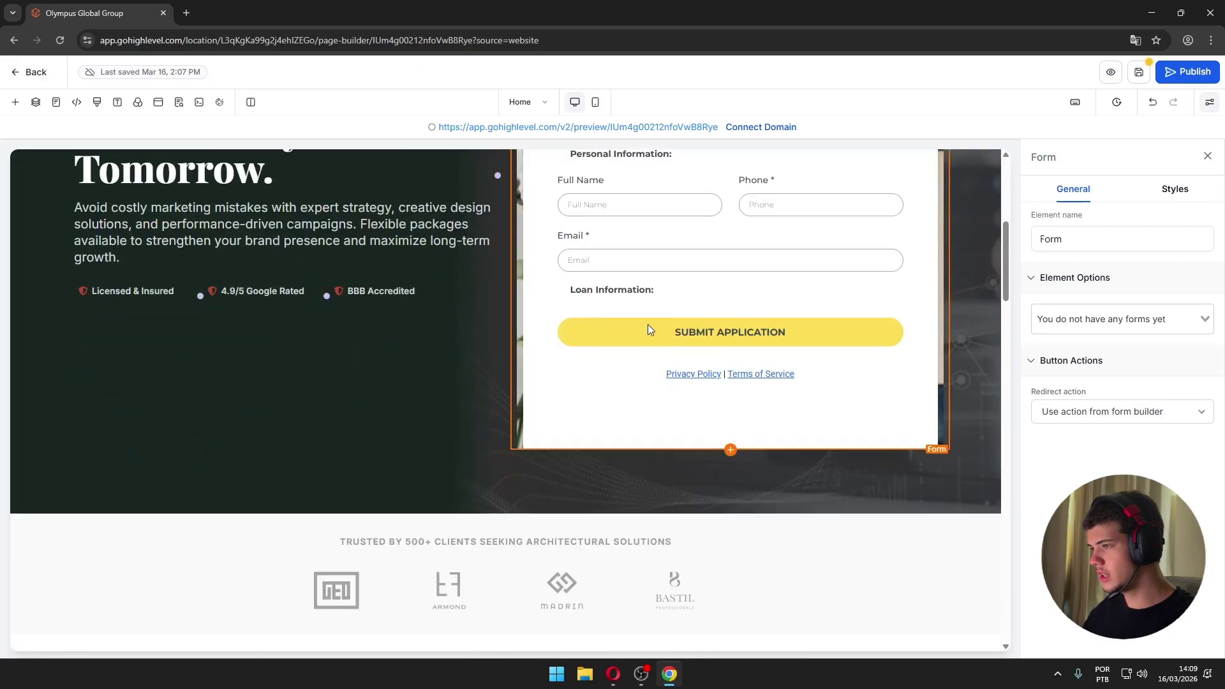
# - Set the hero form's redirect action to "Use action from form builder" and save the Home page
pyautogui.click(1089, 411)
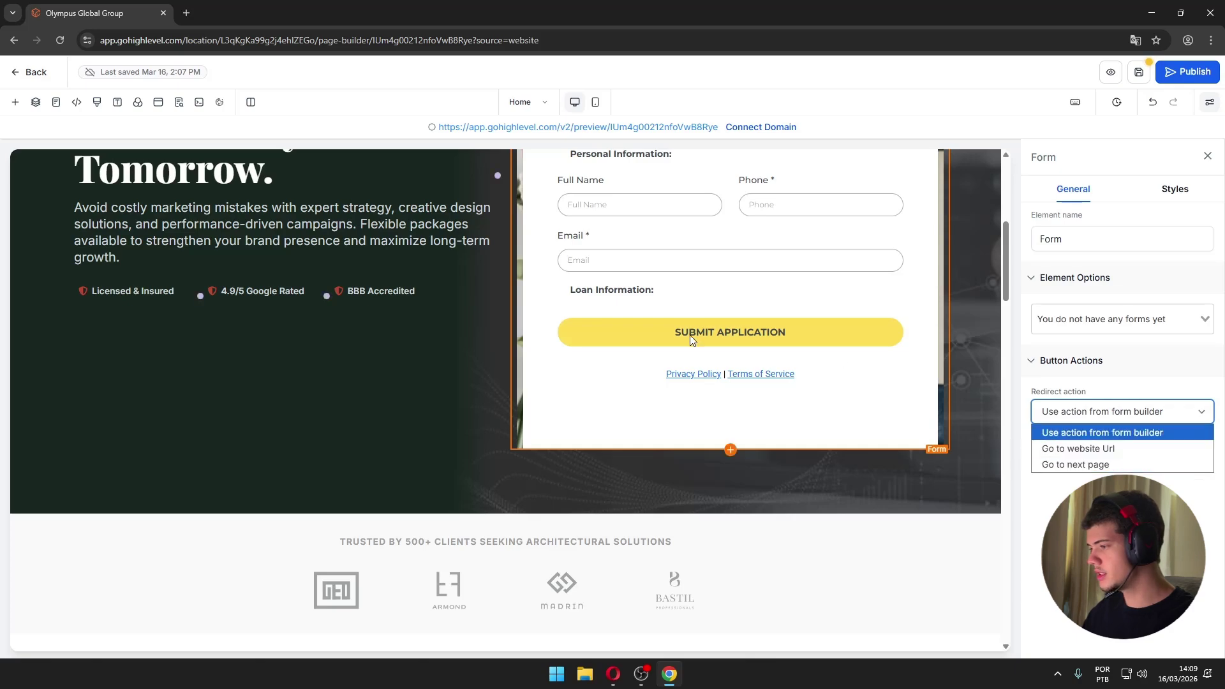
pyautogui.scroll(1, 625, 410)
pyautogui.click(1086, 413)
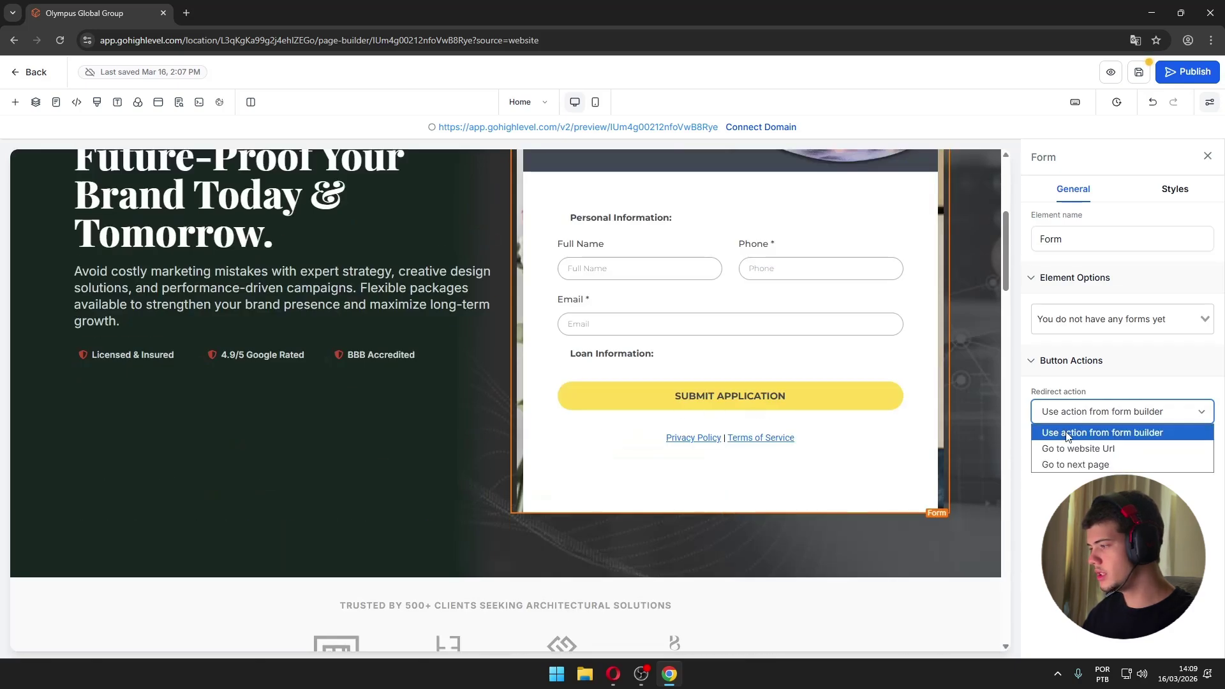
pyautogui.click(1073, 432)
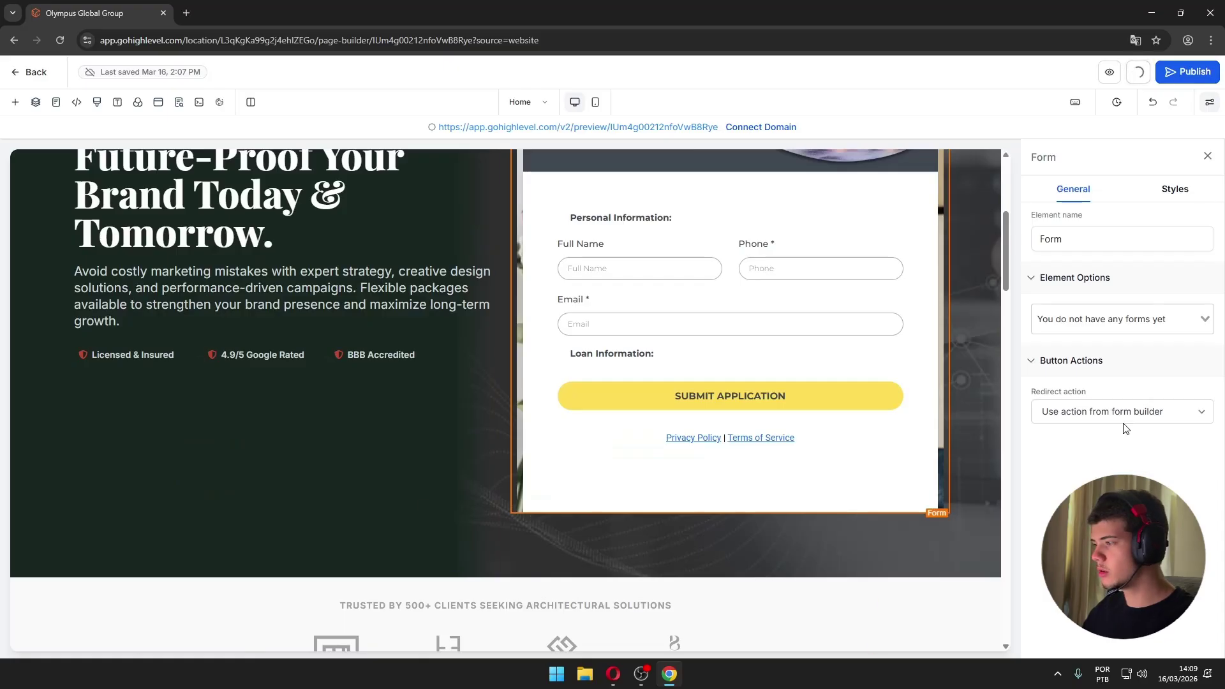
# - Leave the Home page's editor after a last look at the design and open the Calendars section
pyautogui.scroll(5, 821, 432)
pyautogui.scroll(-5, 575, 485)
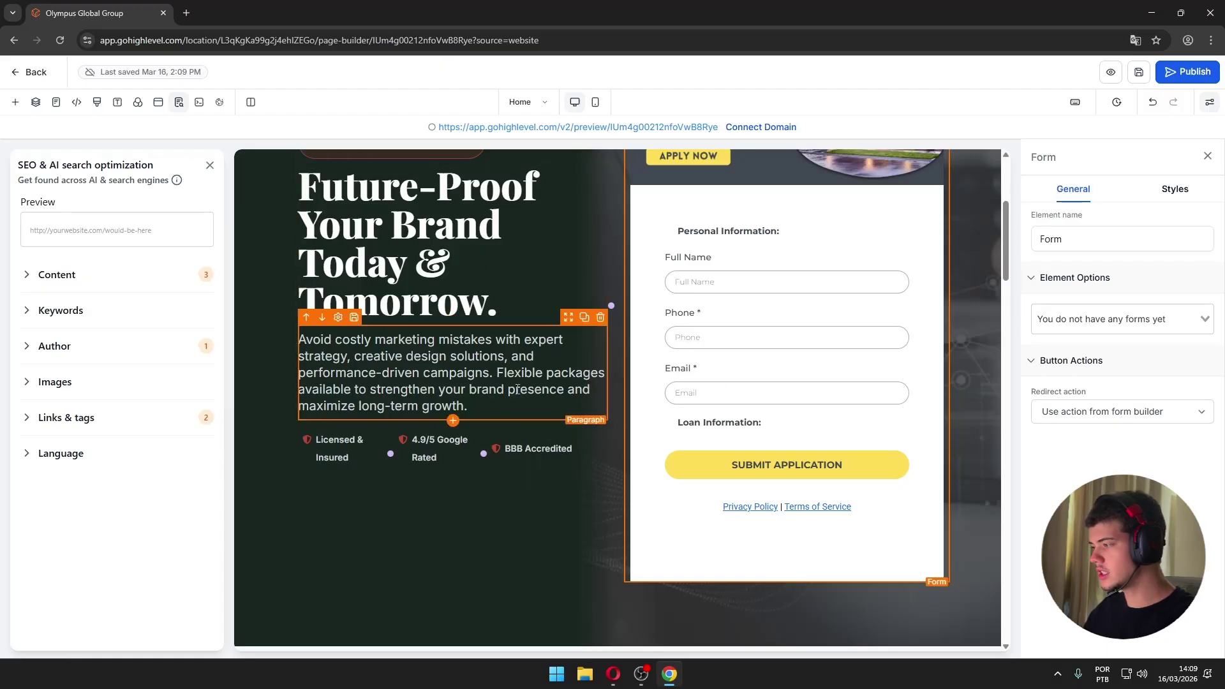
pyautogui.click(29, 75)
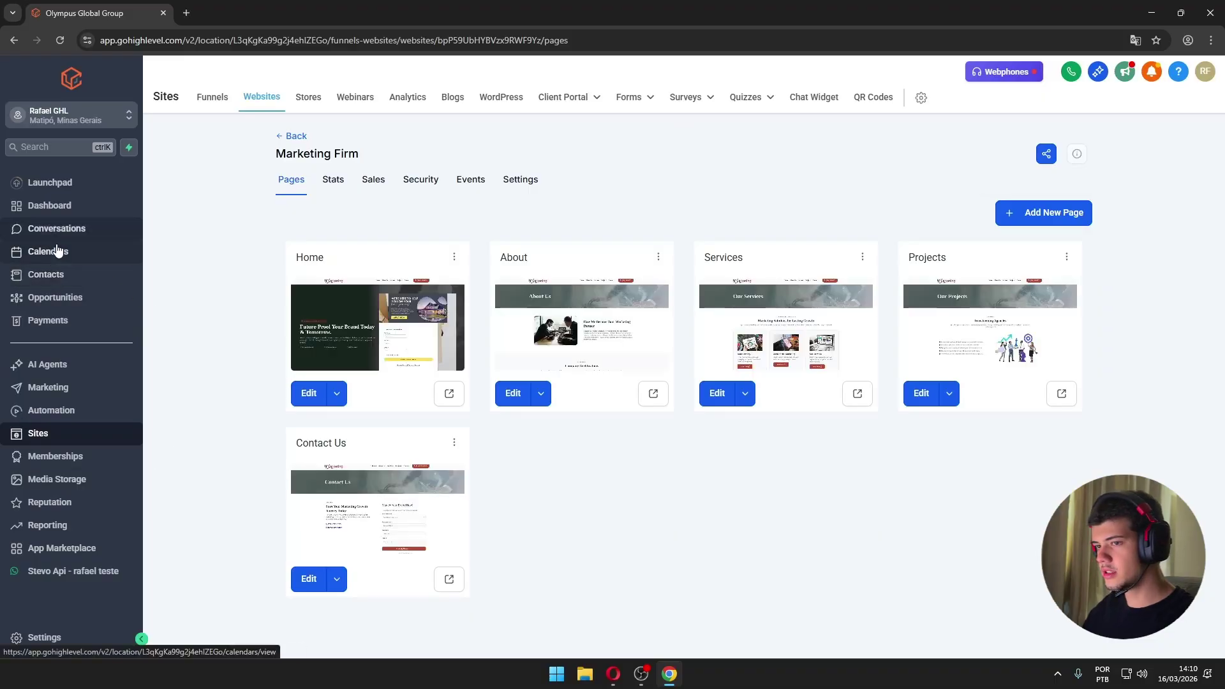
pyautogui.click(51, 251)
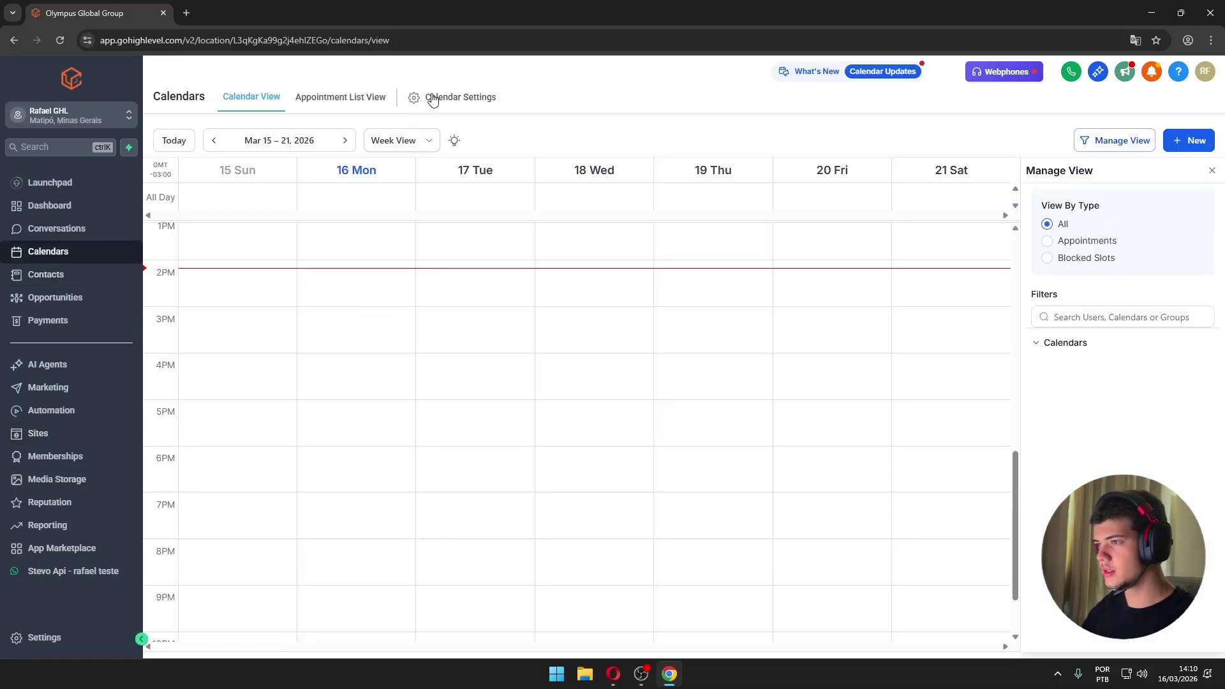
# - Copy the Agendamento calendar's permanent link from its sharing options in Calendar Settings
pyautogui.click(433, 99)
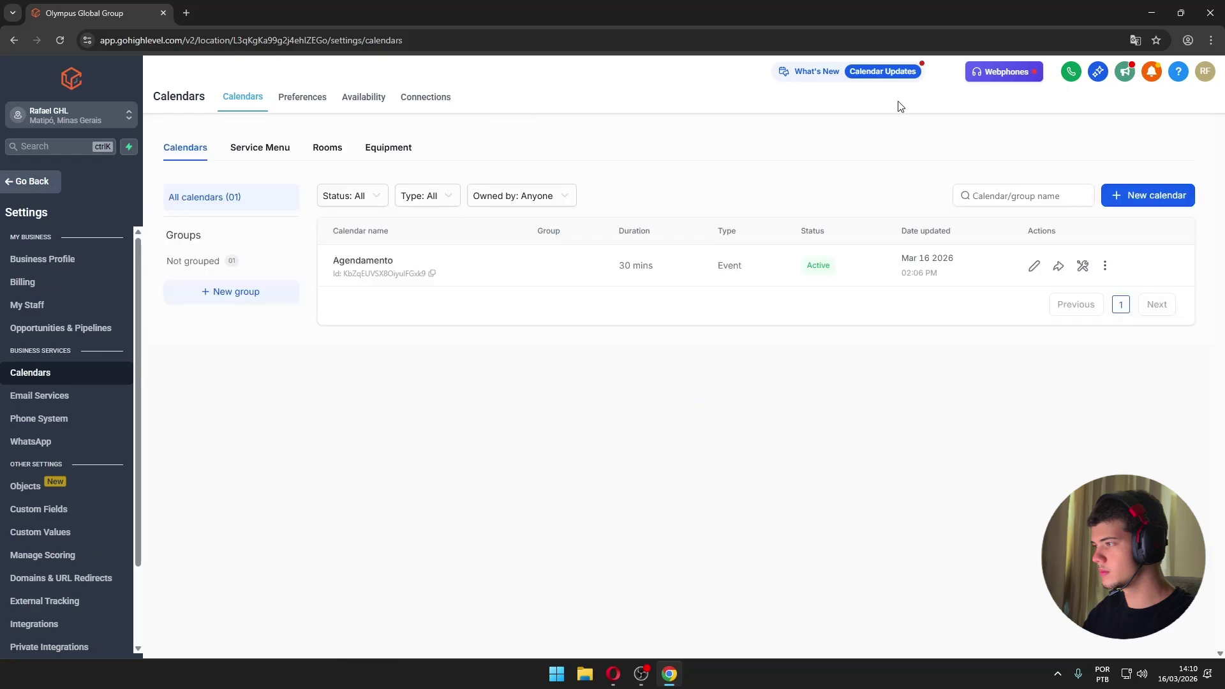
pyautogui.click(1105, 265)
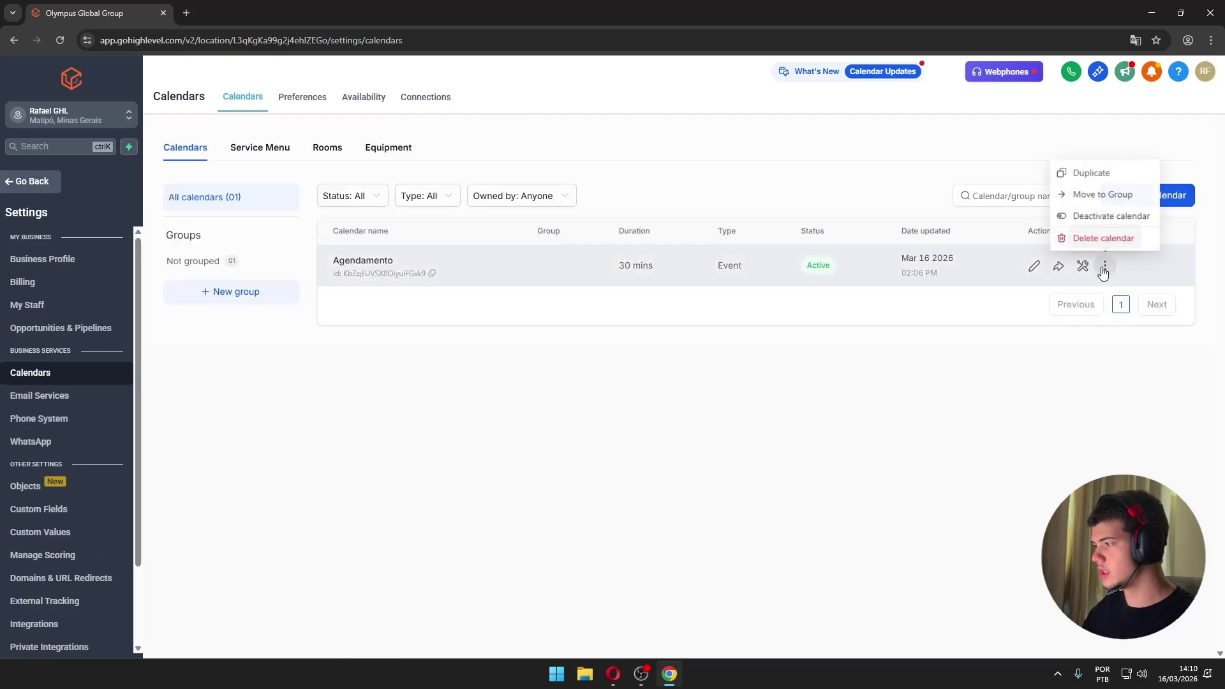
pyautogui.click(1059, 266)
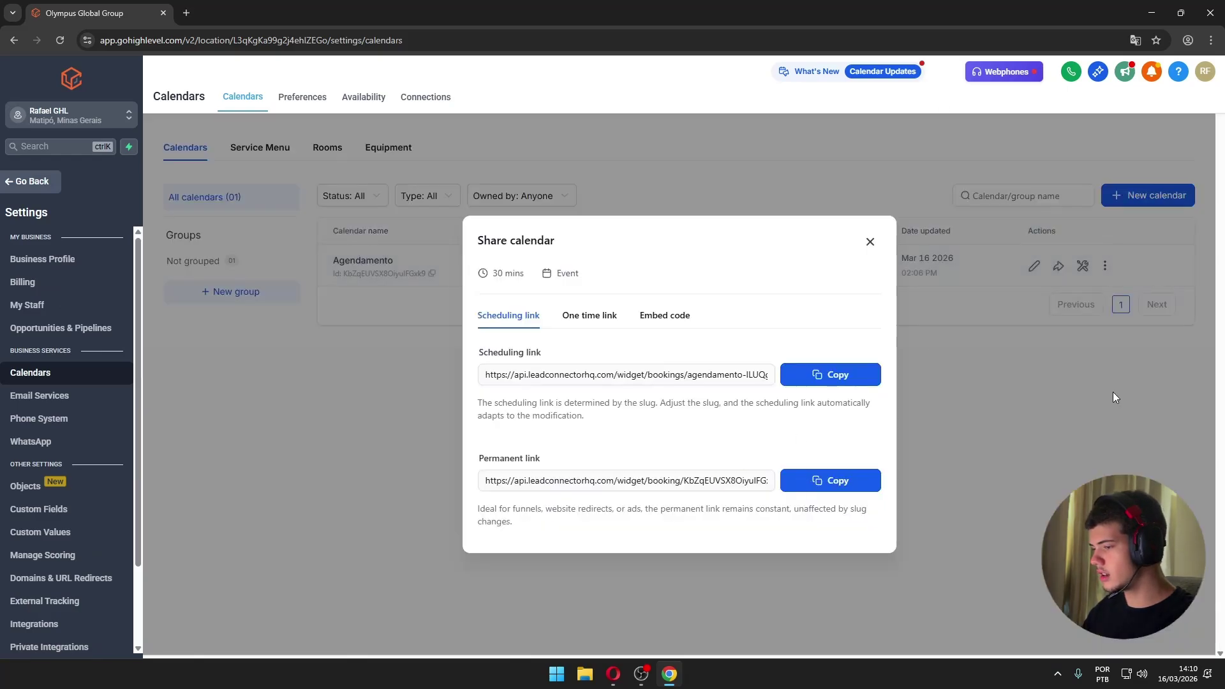
pyautogui.click(825, 485)
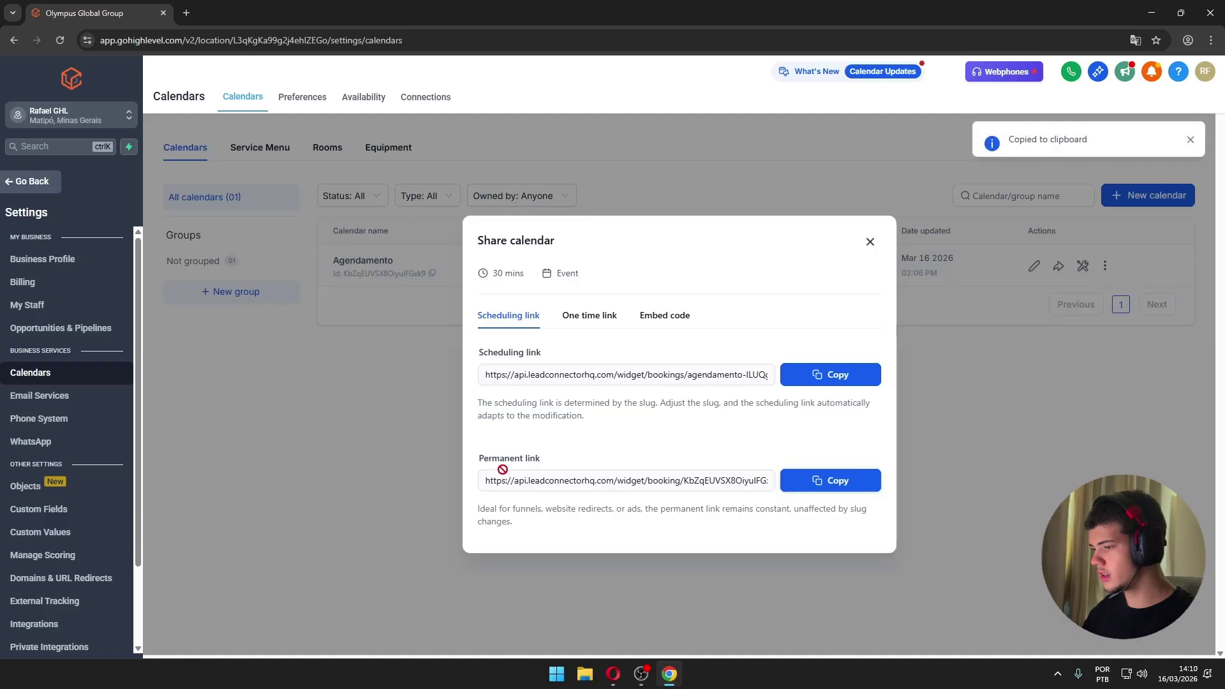
pyautogui.click(905, 310)
# - Leave the calendar settings and open the Marketing Firm website's Home page for editing
pyautogui.click(19, 182)
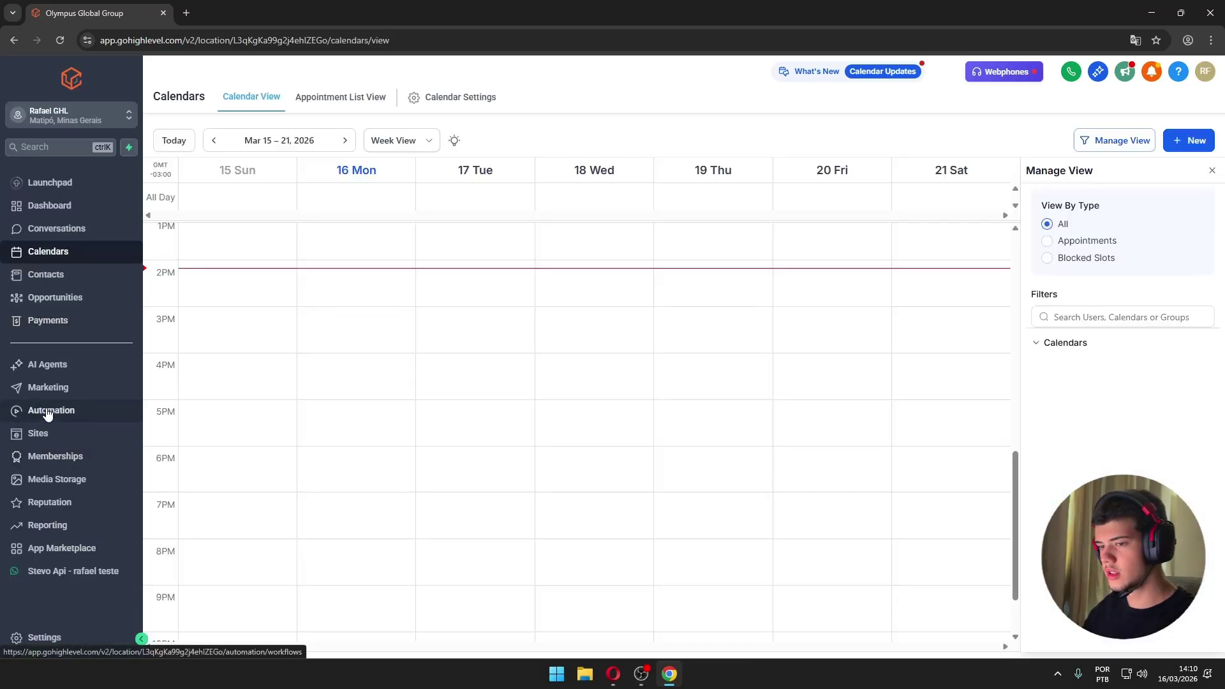
pyautogui.click(38, 433)
pyautogui.click(262, 97)
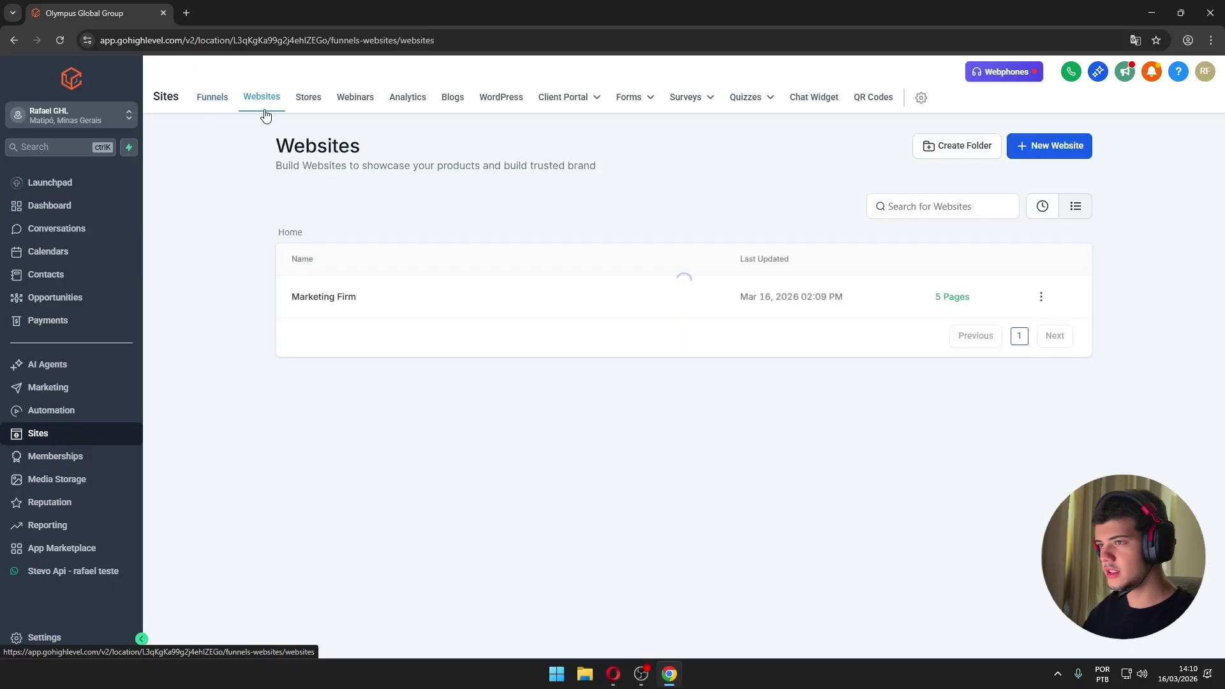
pyautogui.click(313, 294)
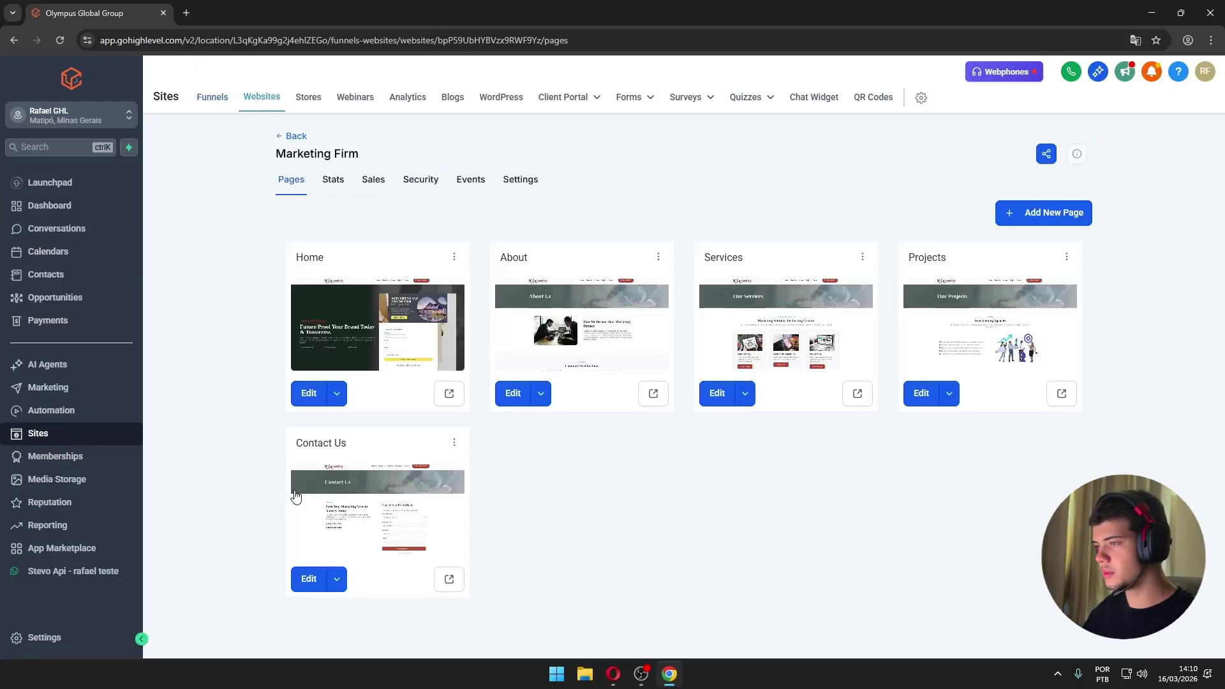
pyautogui.click(319, 404)
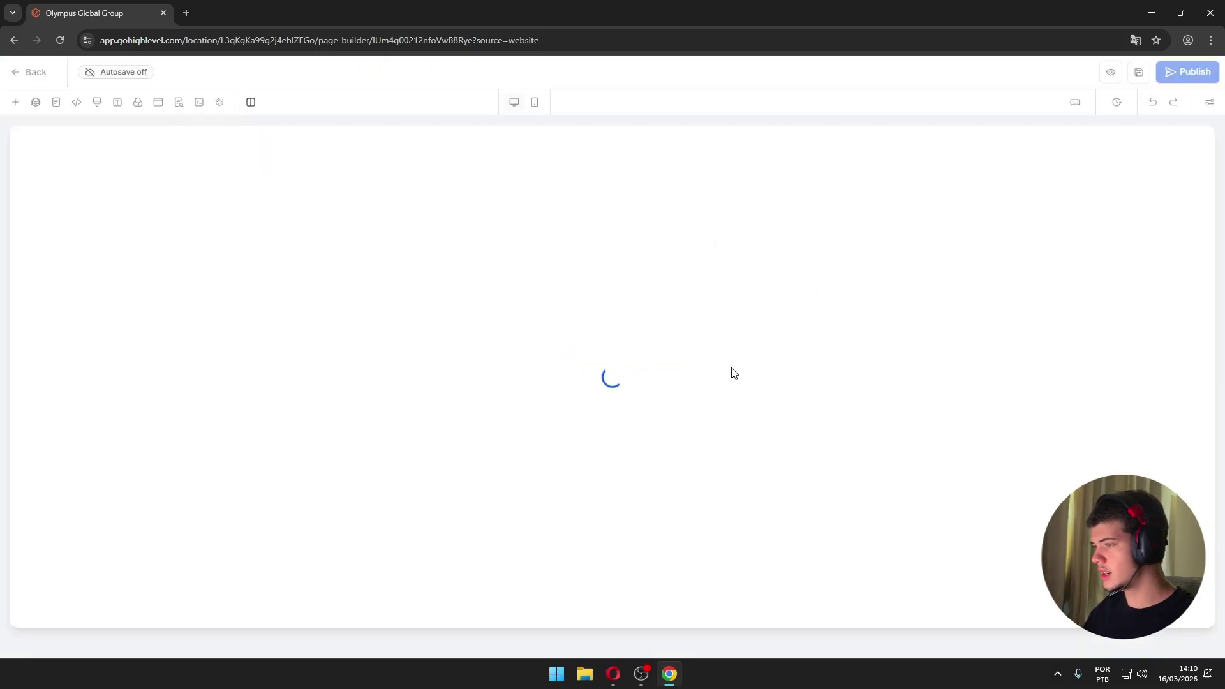
# - Select the hero section's form element and set its redirect action to "Go to website Url"
pyautogui.scroll(-7, 792, 286)
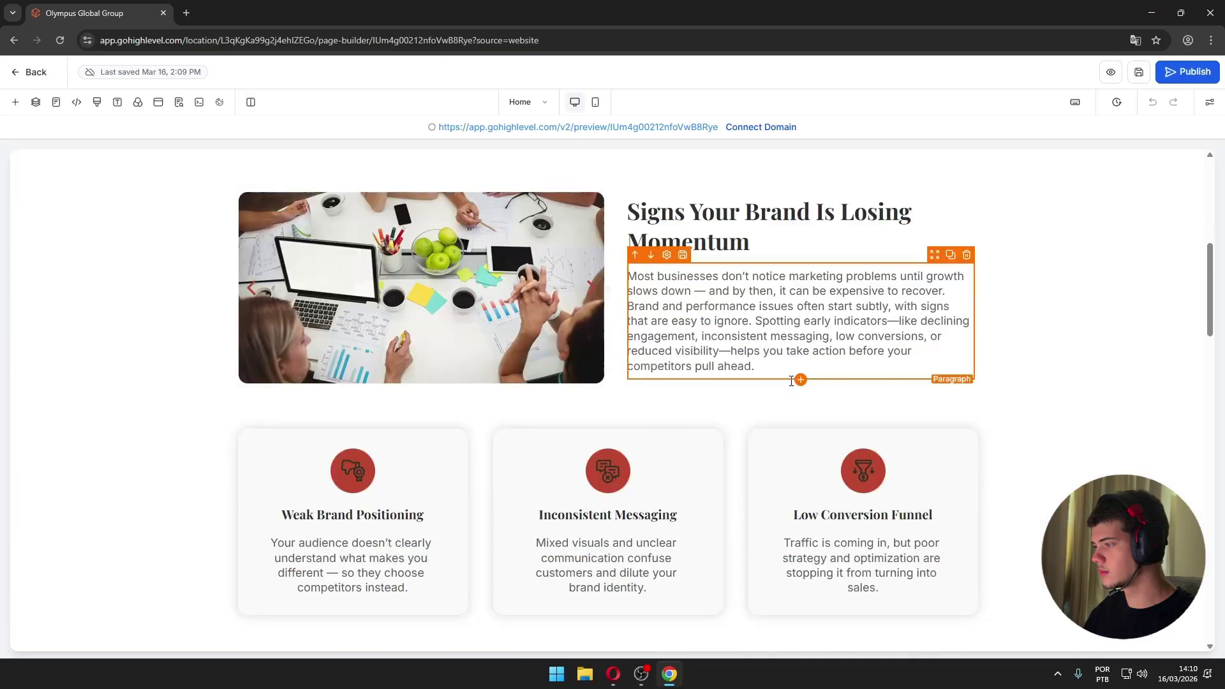
pyautogui.scroll(10, 792, 381)
pyautogui.scroll(-3, 783, 343)
pyautogui.click(1061, 433)
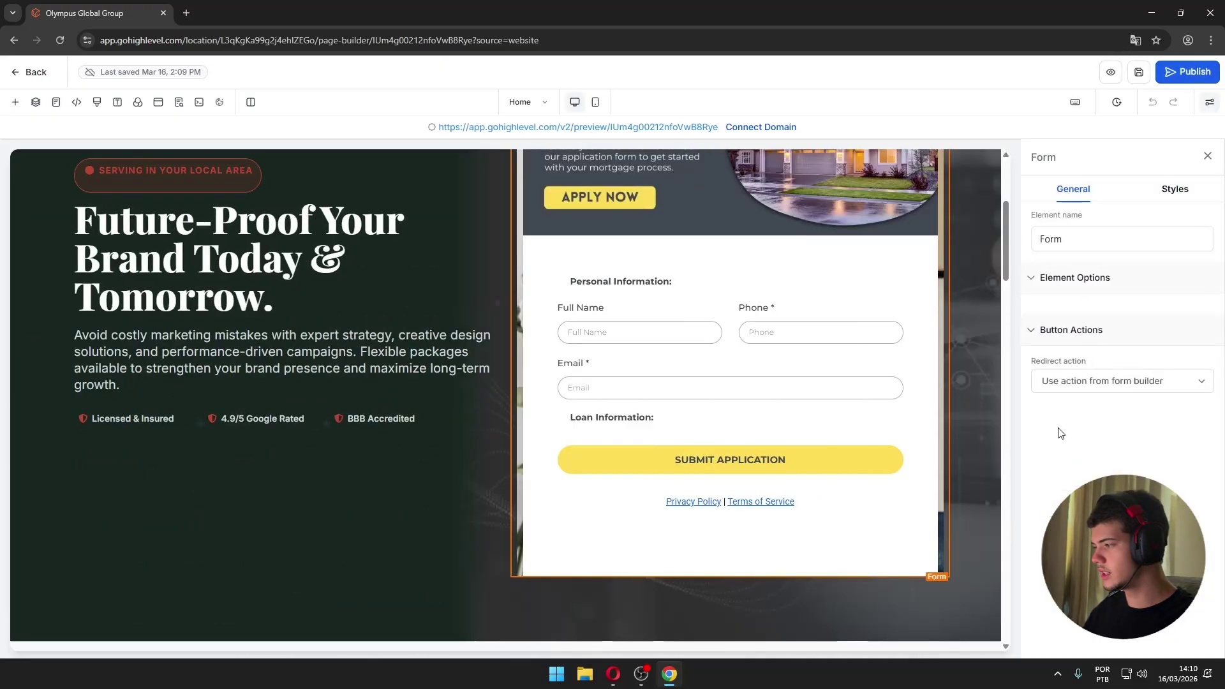
pyautogui.click(1052, 391)
pyautogui.click(1049, 392)
pyautogui.click(1085, 442)
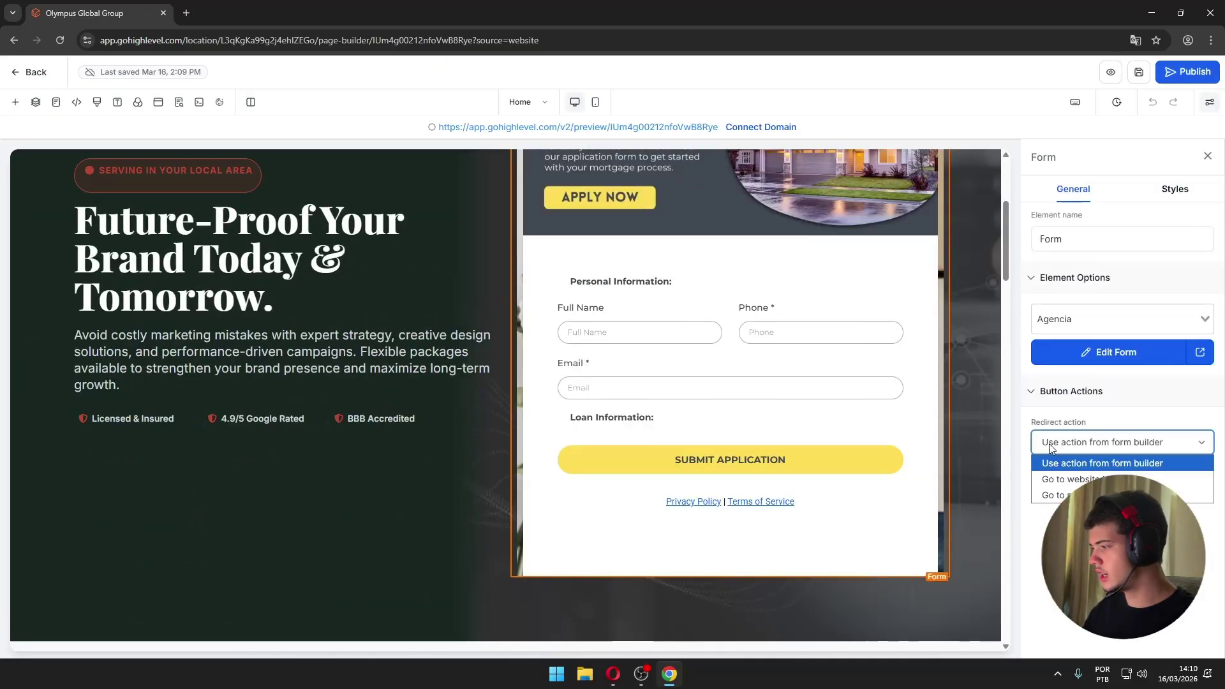
pyautogui.click(1106, 442)
pyautogui.click(1106, 442)
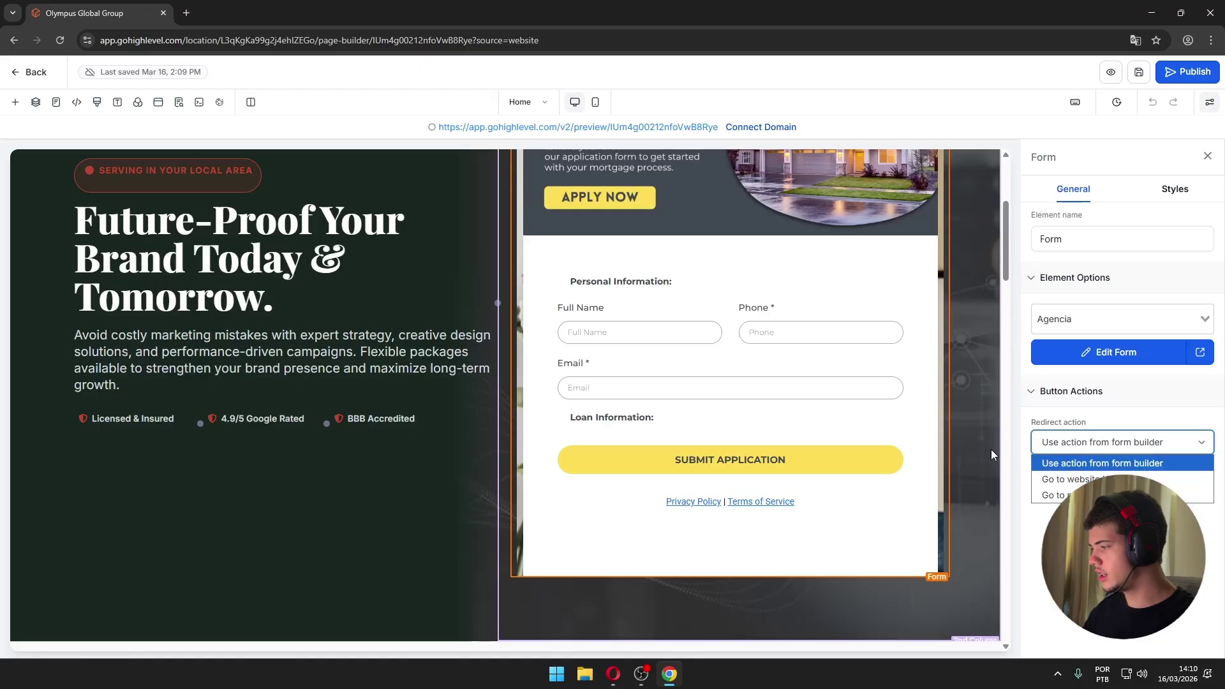
pyautogui.click(1085, 495)
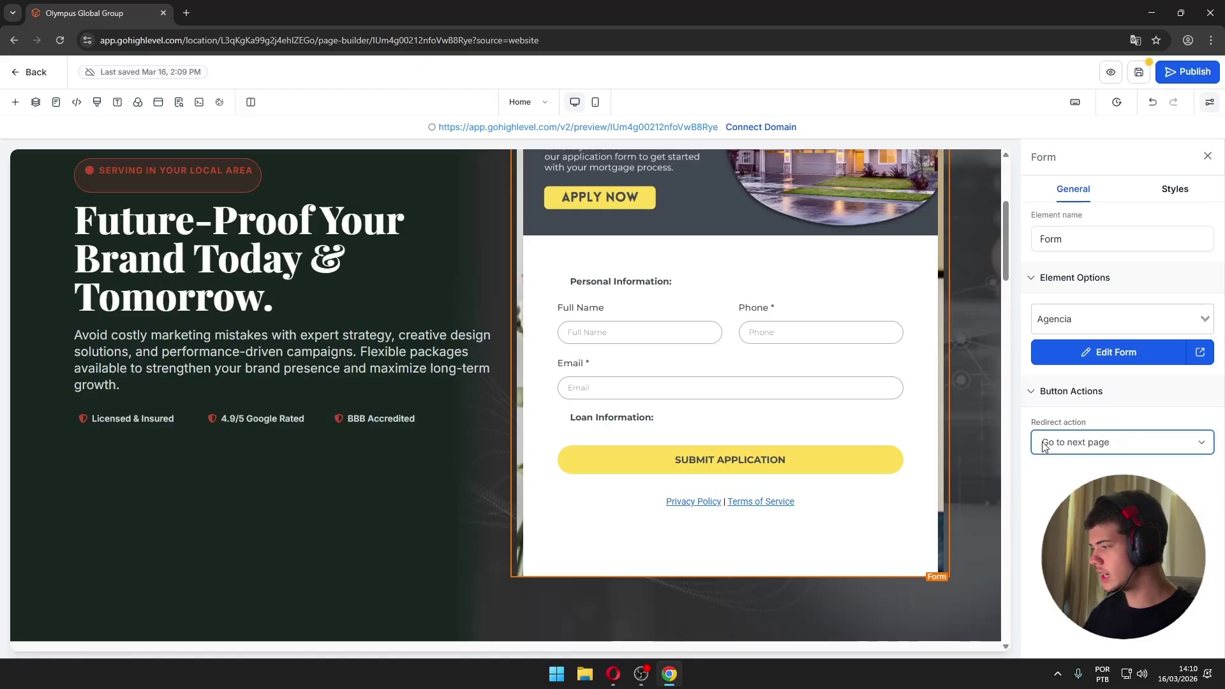
pyautogui.click(1104, 447)
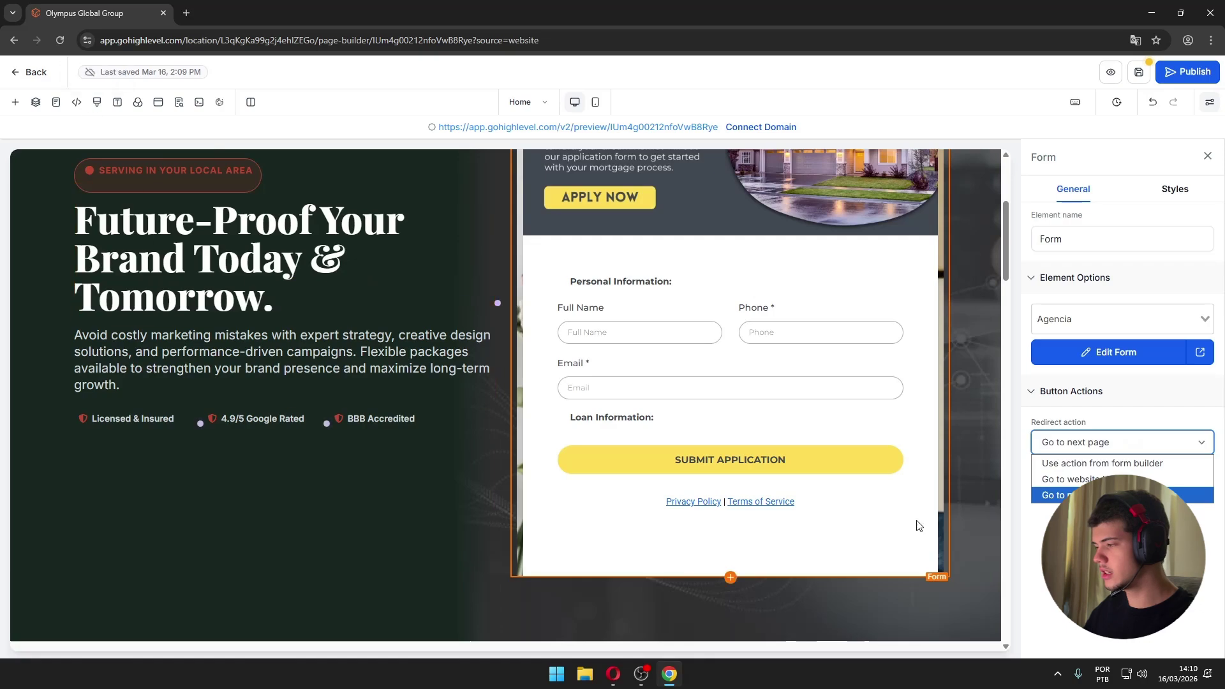
pyautogui.click(1064, 484)
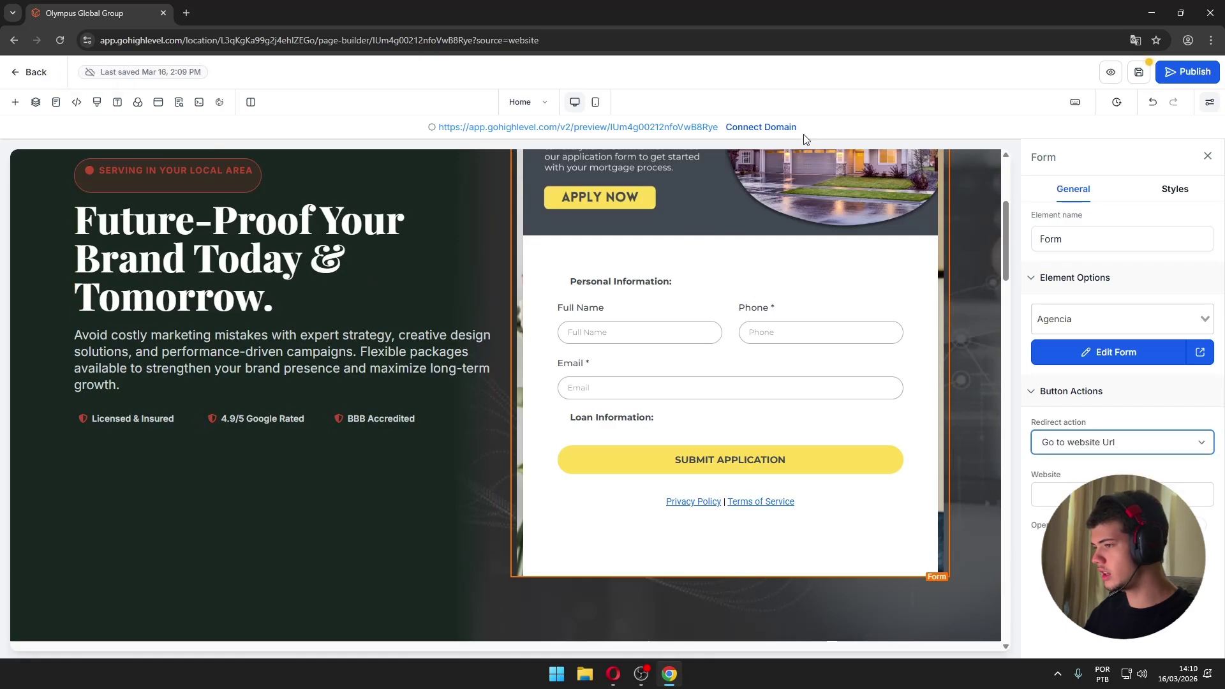
# - Paste the calendar's permanent link as the hero form's redirect website
pyautogui.click(1040, 496)
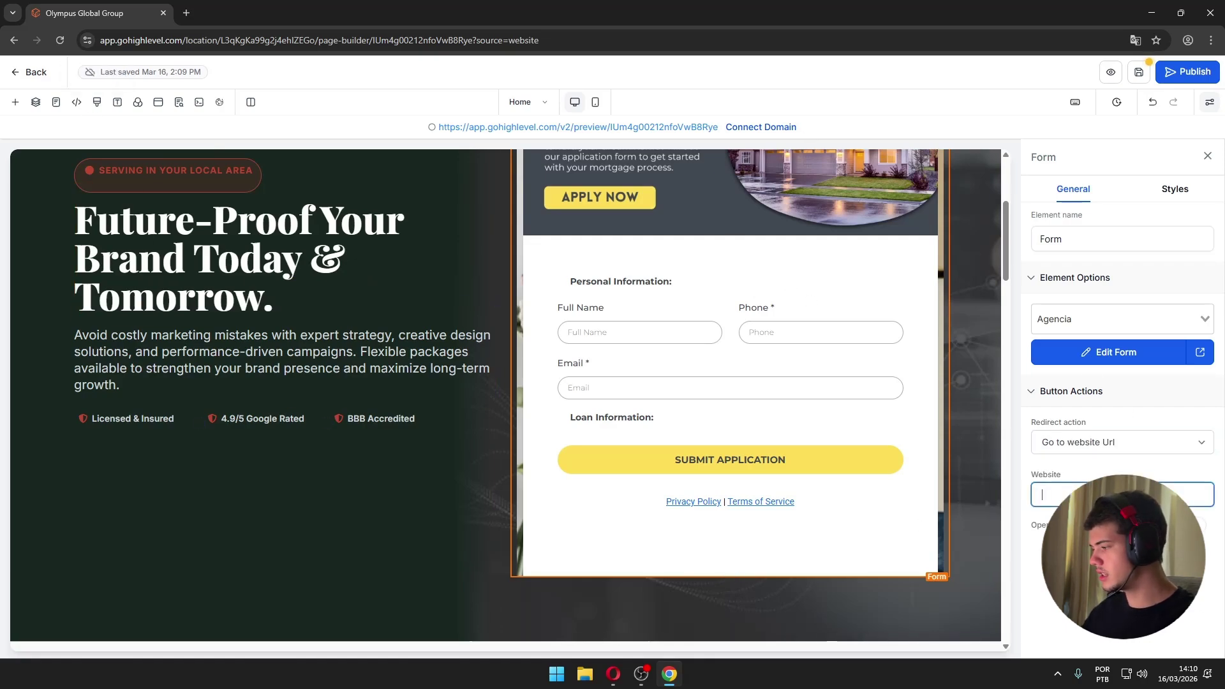
pyautogui.hotkey('ctrl', 'v')
pyautogui.moveTo(1078, 496); pyautogui.dragTo(1040, 504)
pyautogui.click(1085, 561)
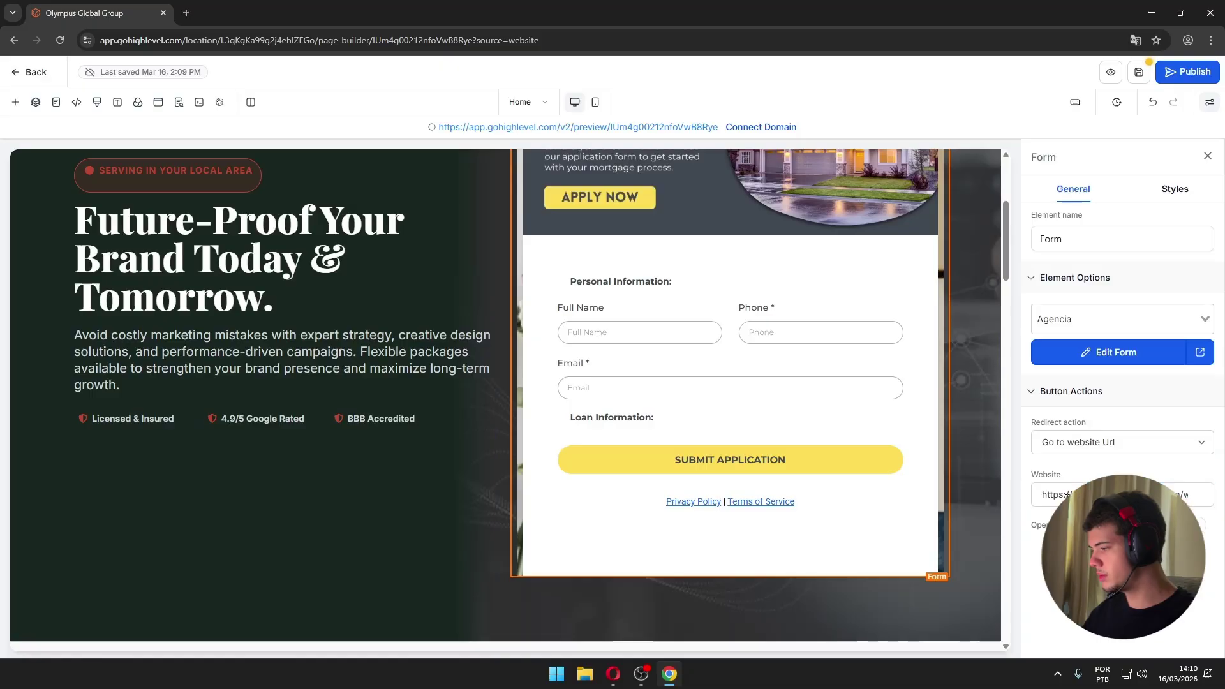
# - Open the copied calendar link in a new browser tab to check the booking page, and return to the page editor
pyautogui.click(192, 13)
pyautogui.hotkey('ctrl', 'v')
pyautogui.press('Return')
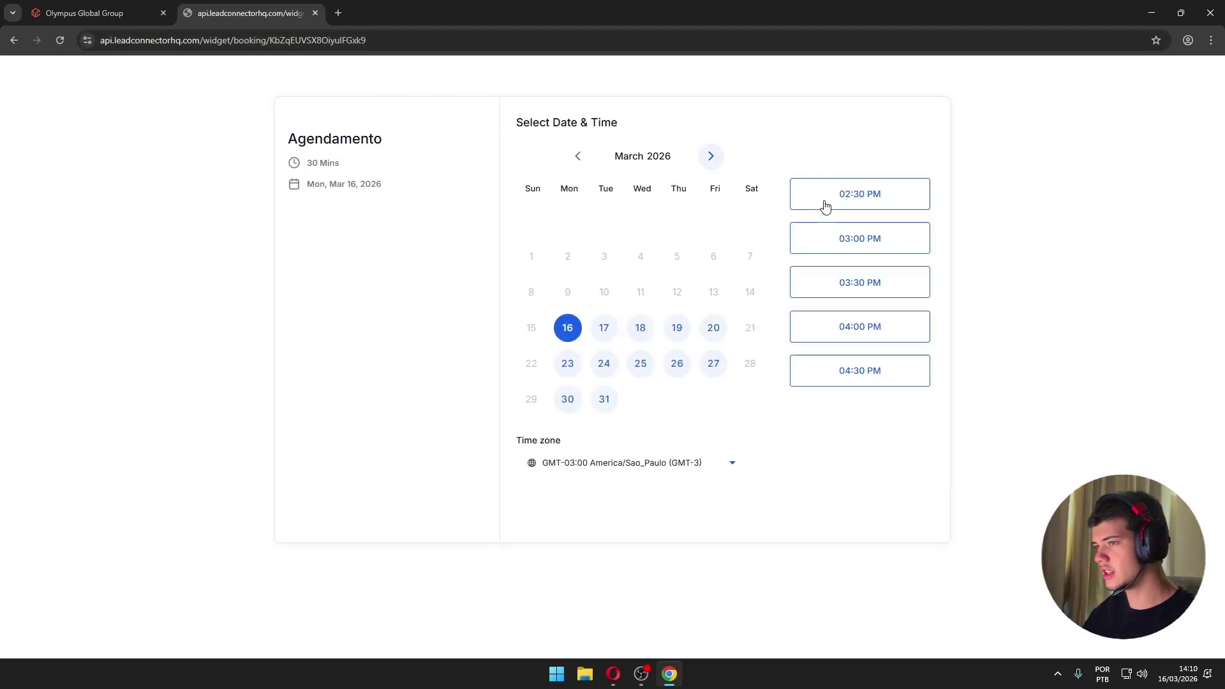
pyautogui.click(144, 9)
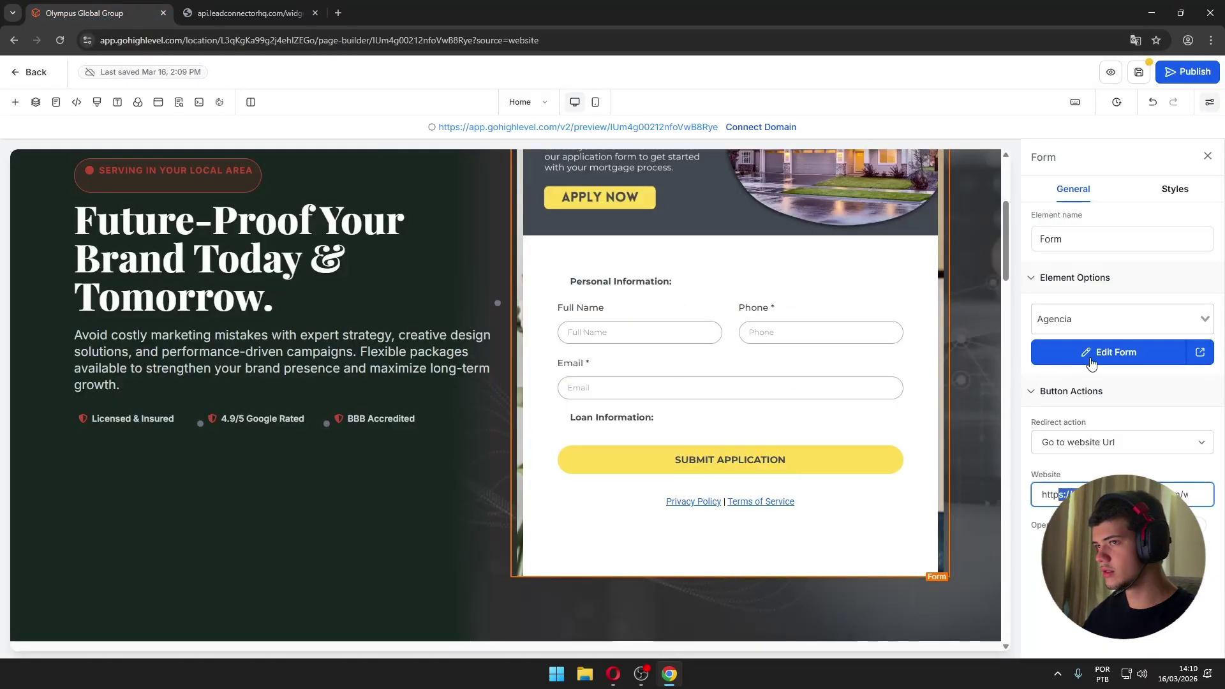
# - Check the full redirect URL on the hero form and save the Home page
pyautogui.click(1060, 496)
pyautogui.moveTo(1193, 495); pyautogui.dragTo(1044, 497)
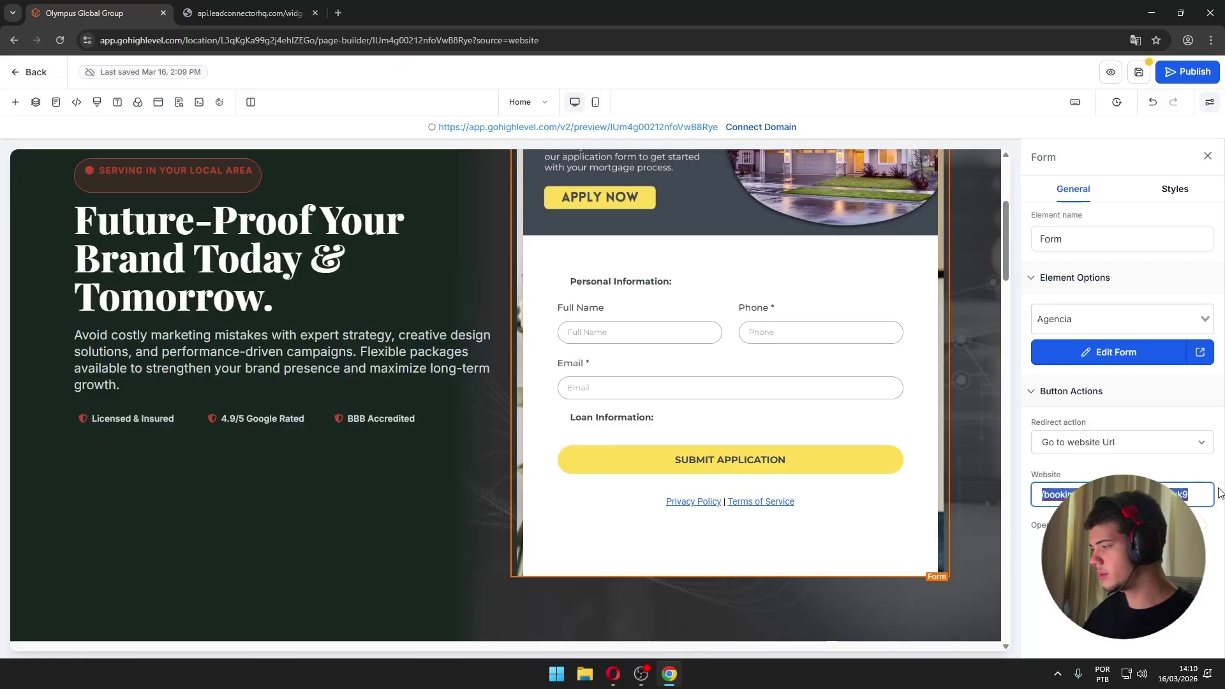
pyautogui.click(1126, 556)
pyautogui.click(1140, 72)
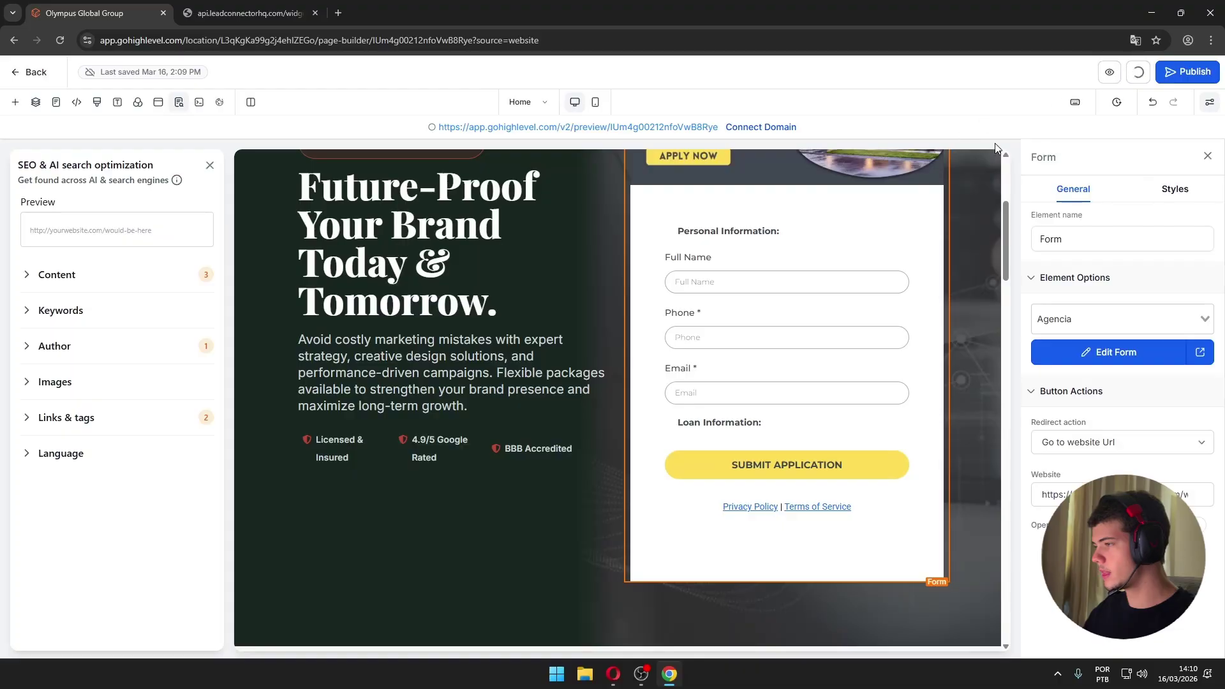
# - Preview the Home page and examine its layout and the embedded hero form
pyautogui.click(1111, 72)
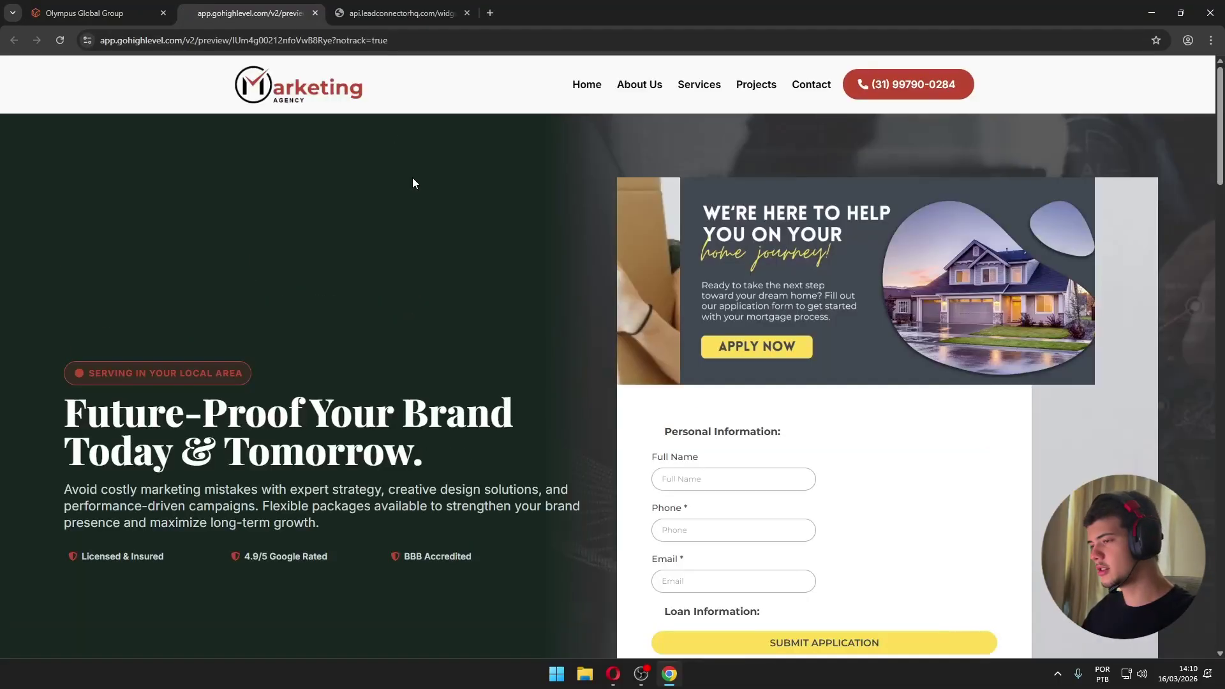
pyautogui.scroll(-9, 533, 290)
pyautogui.scroll(10, 581, 304)
pyautogui.scroll(-4, 665, 295)
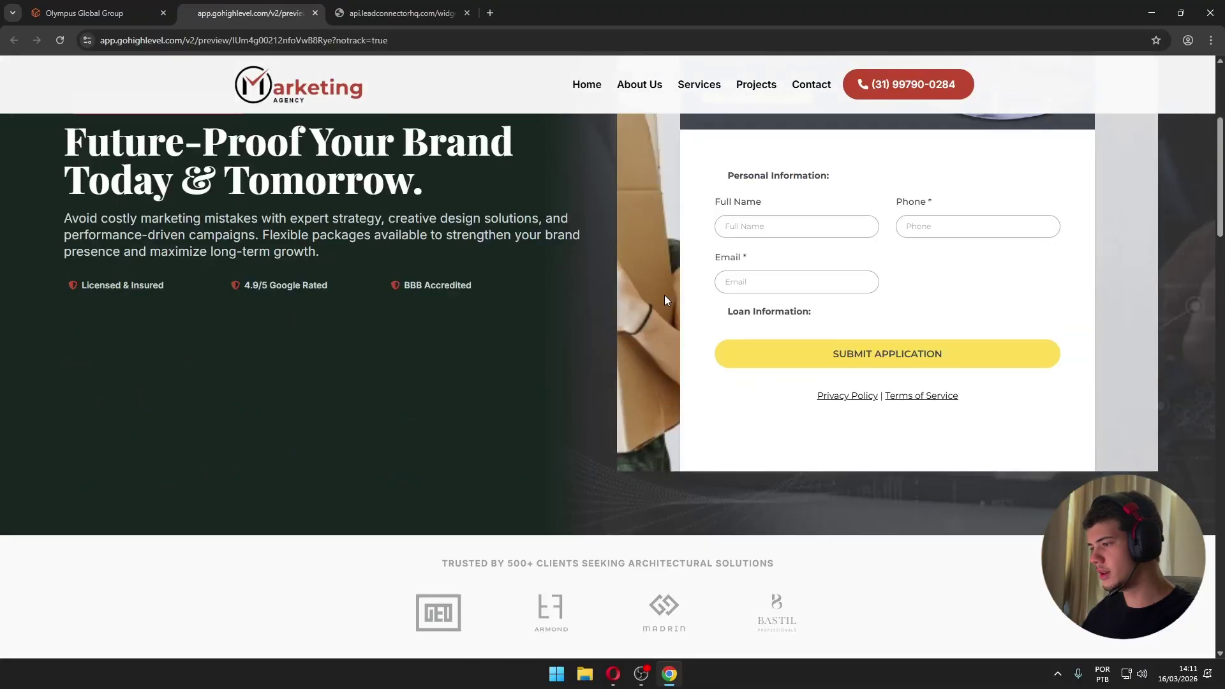
pyautogui.scroll(4, 641, 312)
pyautogui.scroll(-1, 267, 335)
pyautogui.scroll(2, 331, 305)
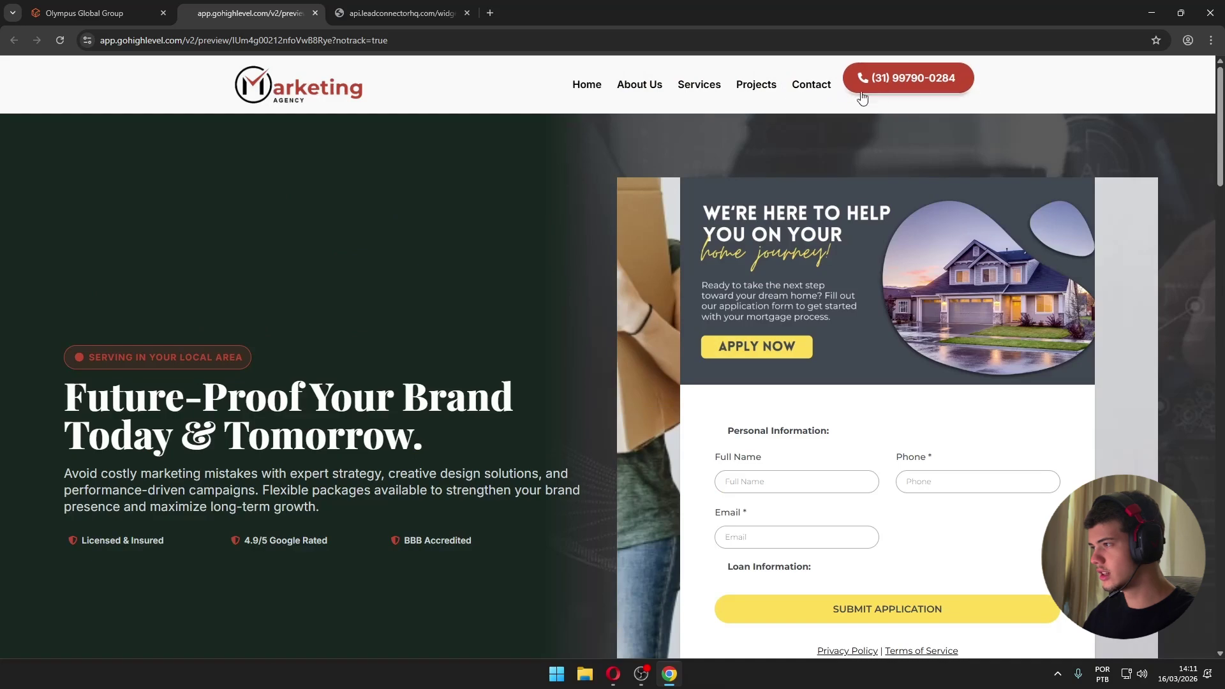
pyautogui.scroll(-2, 752, 360)
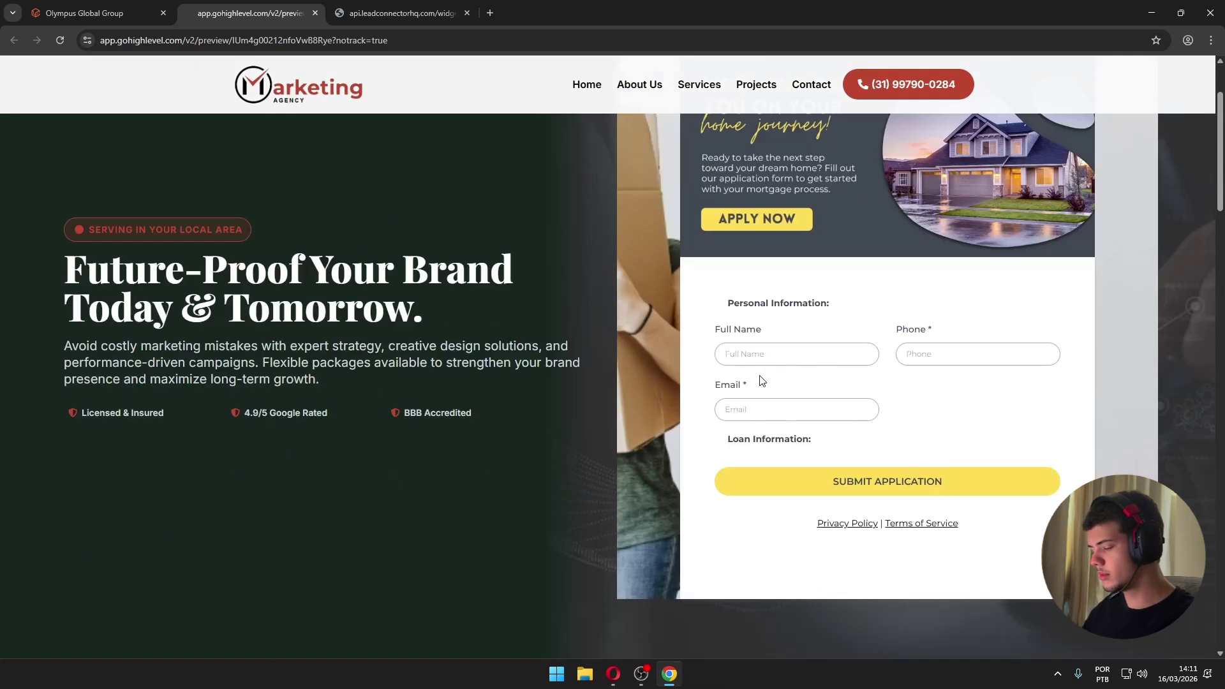
# - Fill in the previewed hero form with the contact's name, phone number and e-mail, and submit it
pyautogui.press('BackSpace')
pyautogui.press('BackSpace')
pyautogui.press('BackSpace')
pyautogui.press('BackSpace')
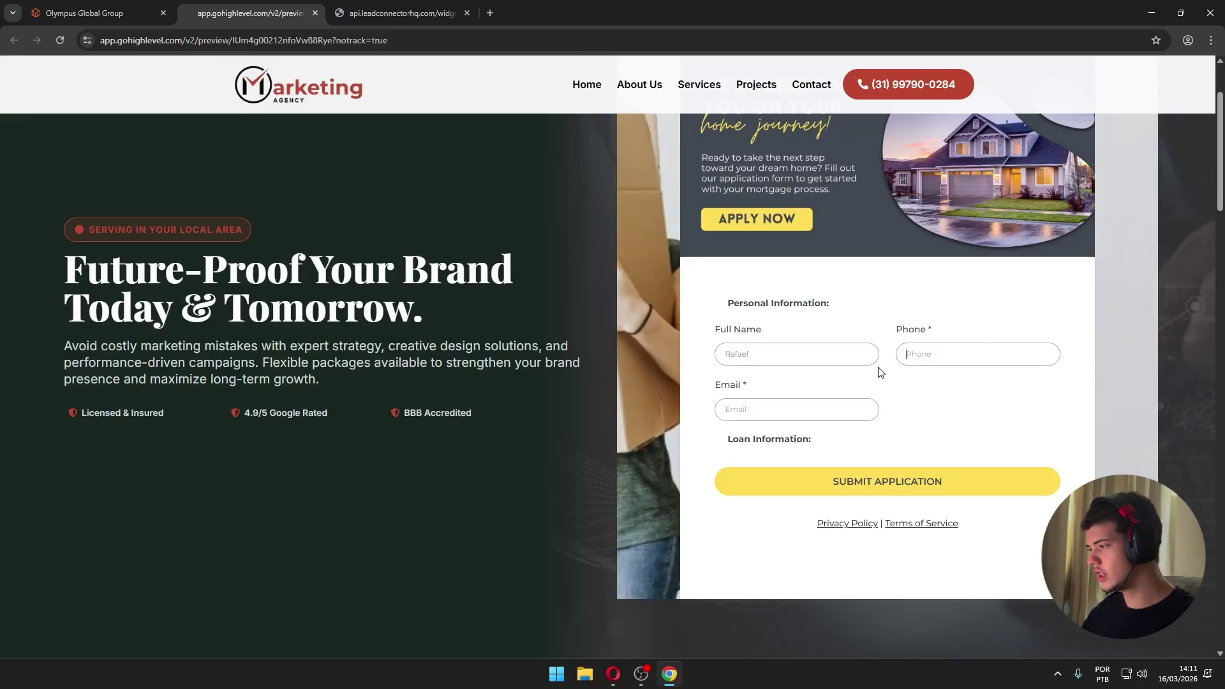
pyautogui.click(822, 409)
pyautogui.click(974, 431)
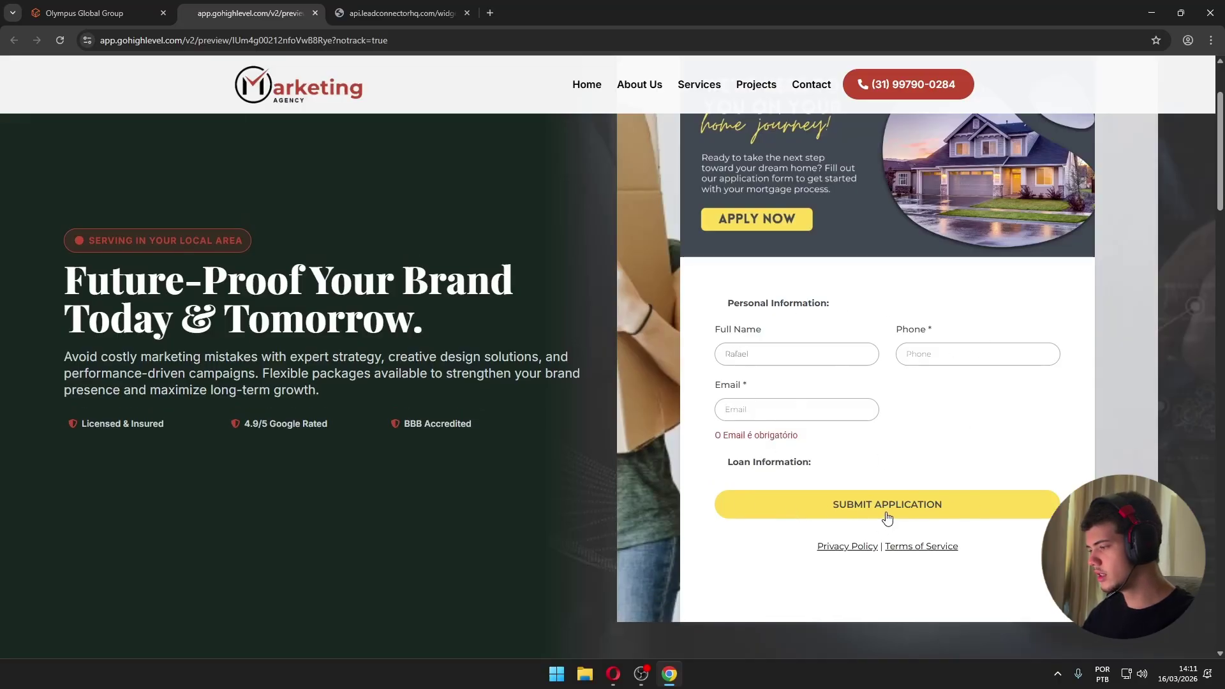
pyautogui.click(829, 500)
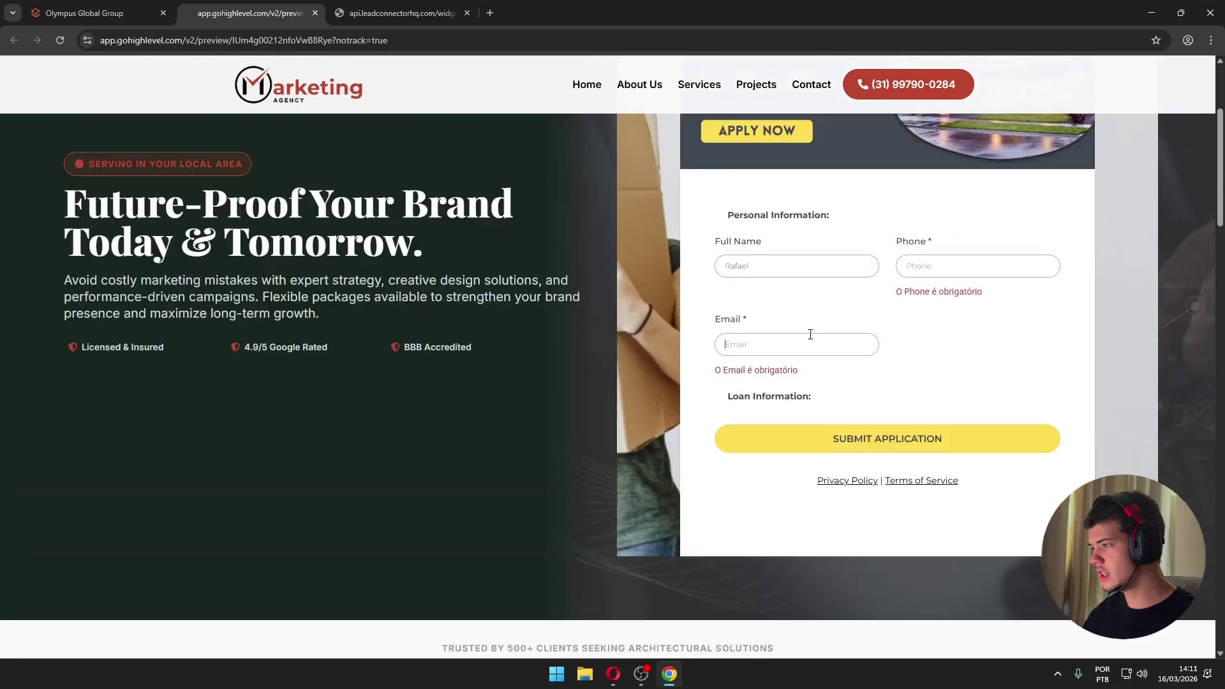
pyautogui.click(845, 447)
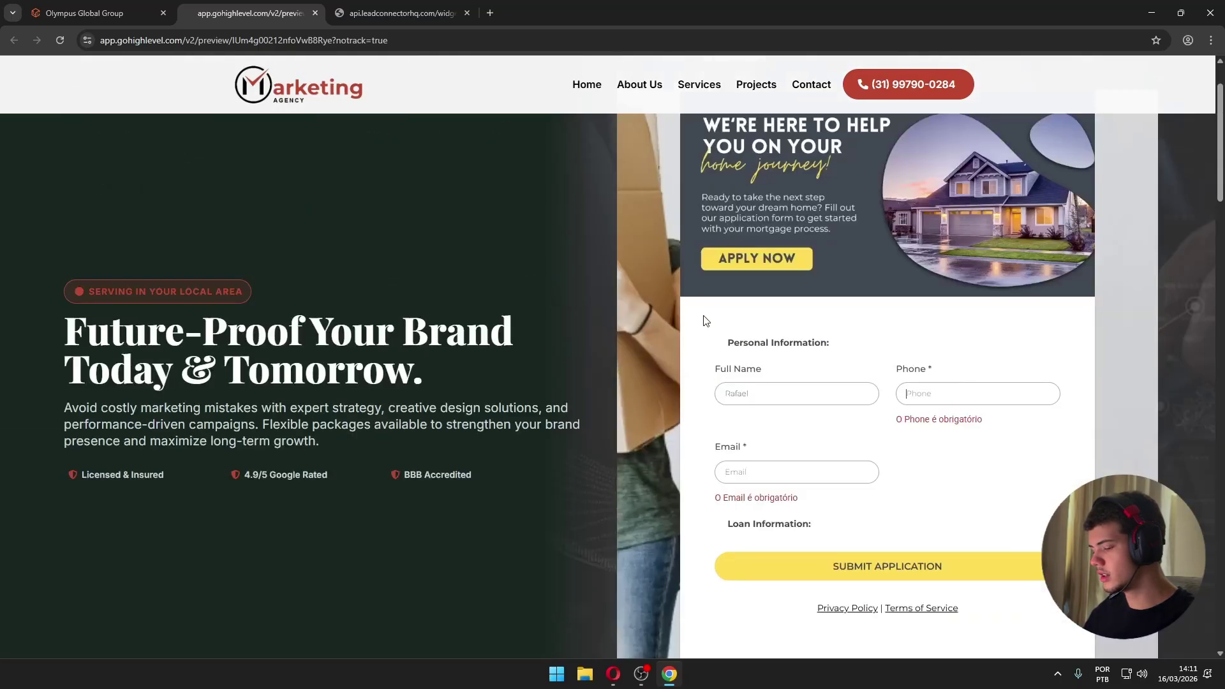
pyautogui.write('313132131')
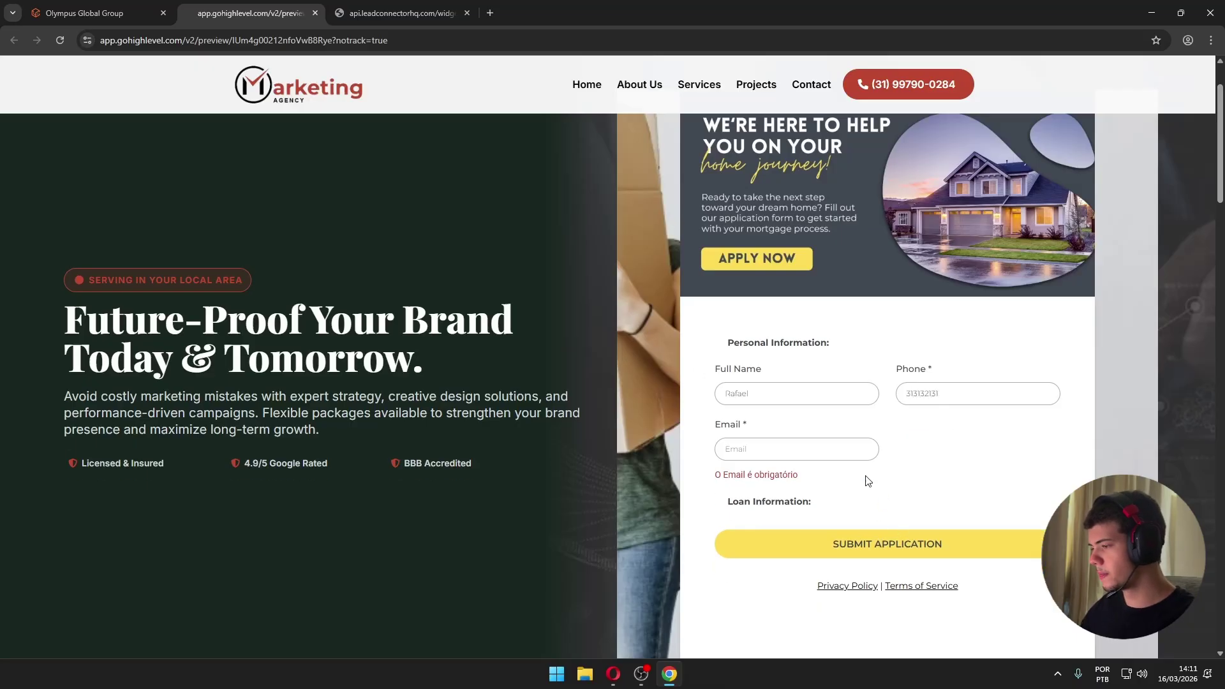
pyautogui.click(830, 482)
pyautogui.click(840, 520)
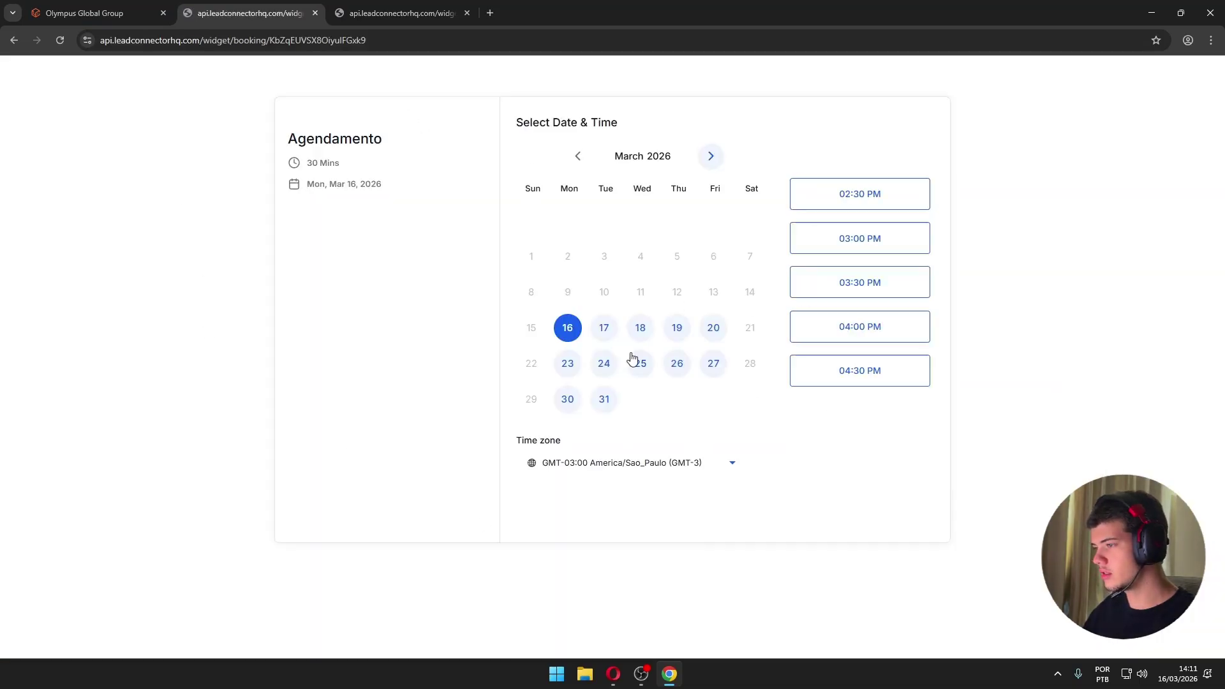
# - Select the 02:30 PM slot on the booking page to view its details form, and return to the Home page editor
pyautogui.click(848, 195)
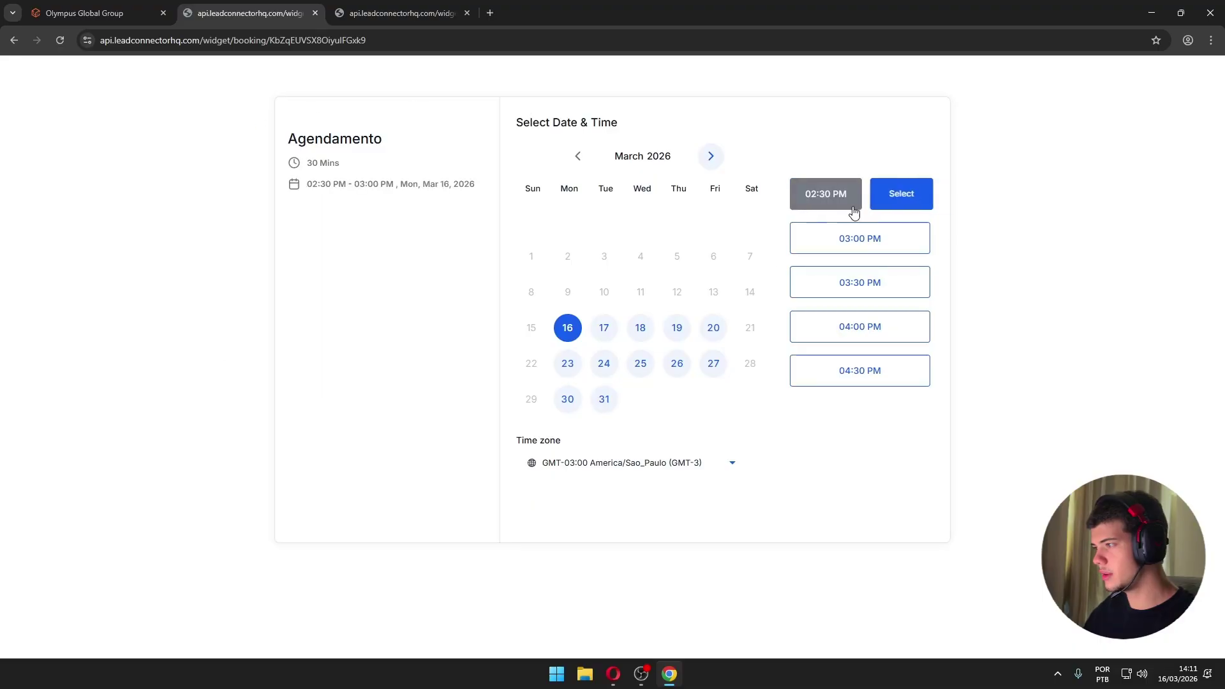
pyautogui.click(878, 194)
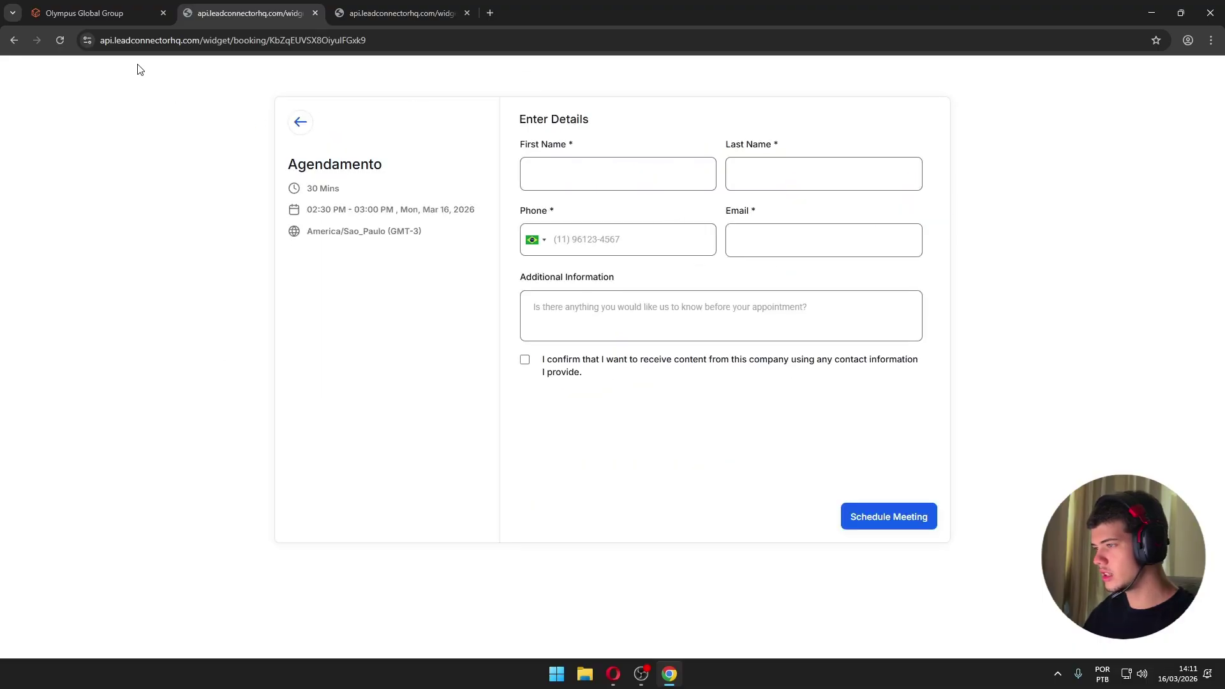
pyautogui.hotkey('ctrl', 'shift', 'Tab')
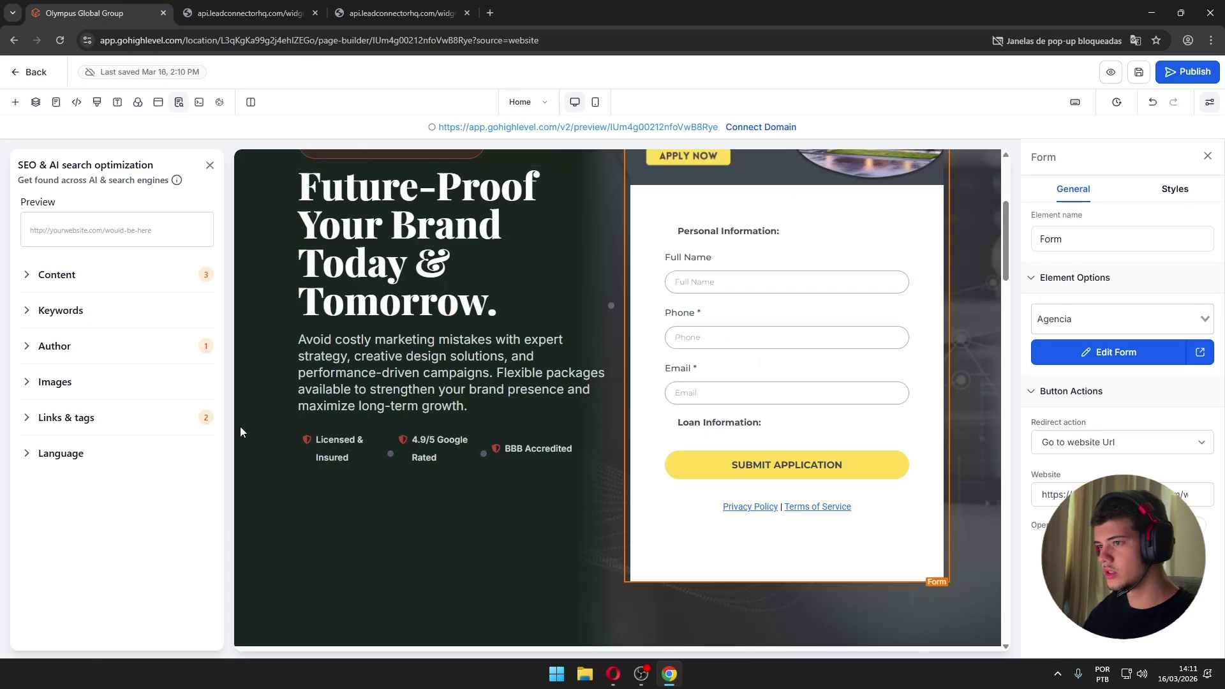
pyautogui.scroll(-4, 612, 438)
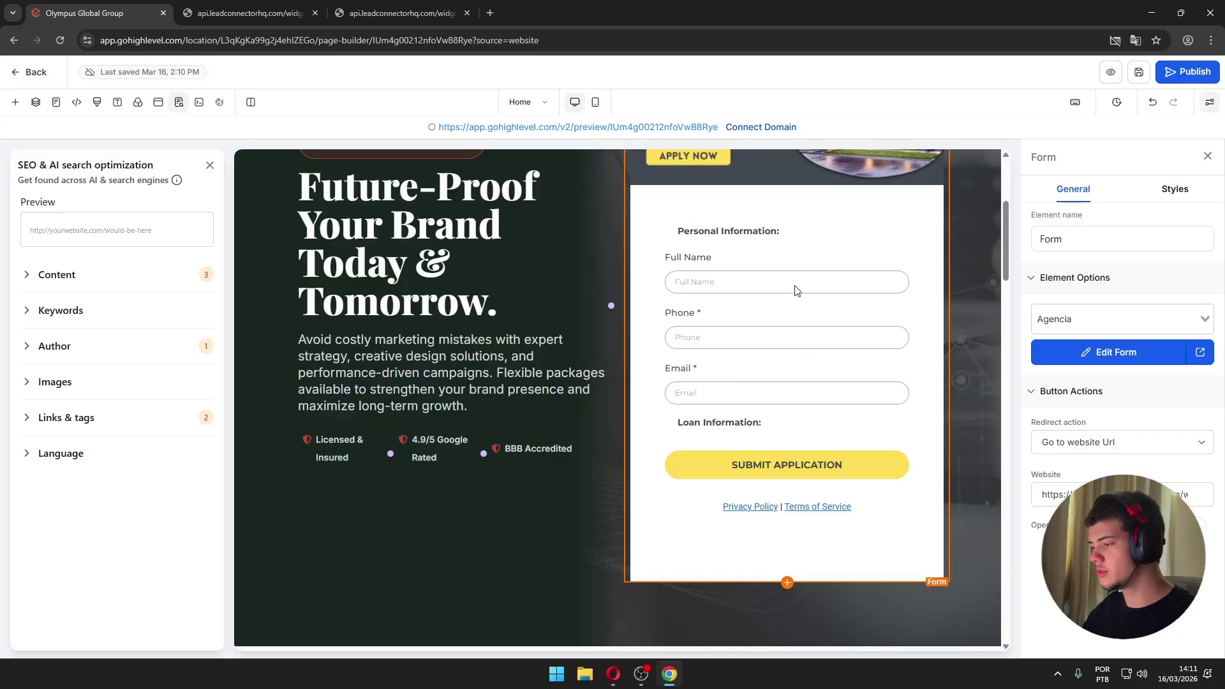
# - Check the booking page, leave the Home page editor and view the automation workflow list, dismissing the AI Builder notice
pyautogui.click(223, 8)
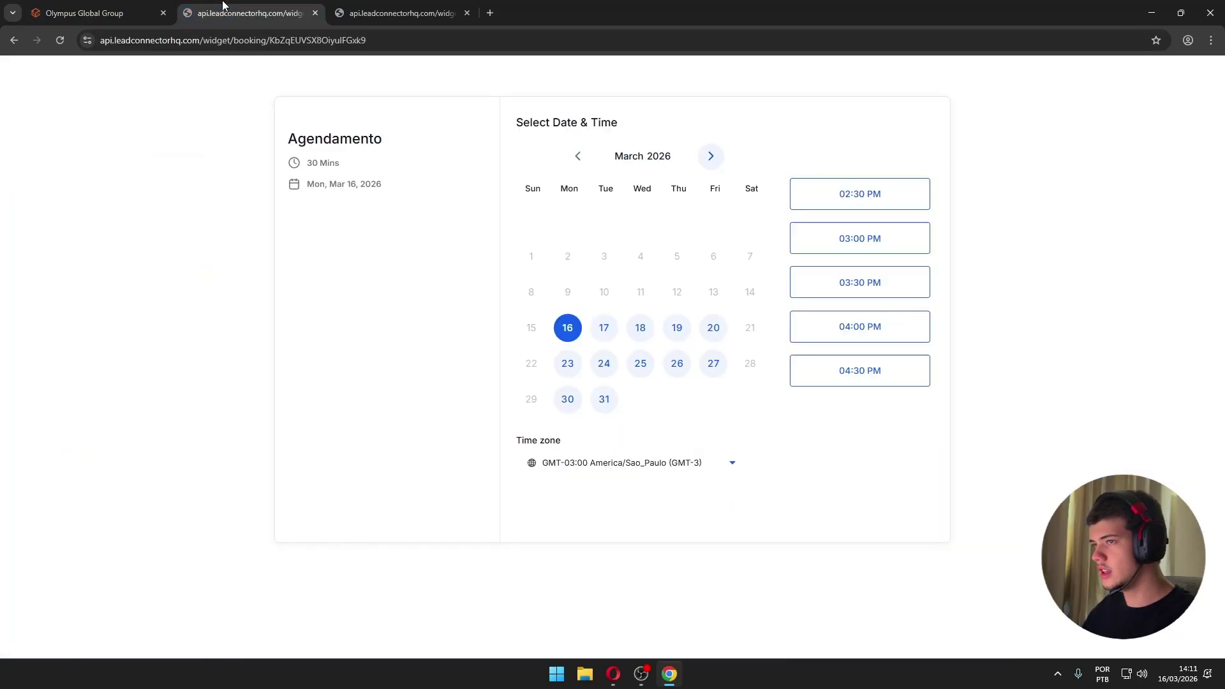
pyautogui.hotkey('ctrl', 'shift', 'Tab')
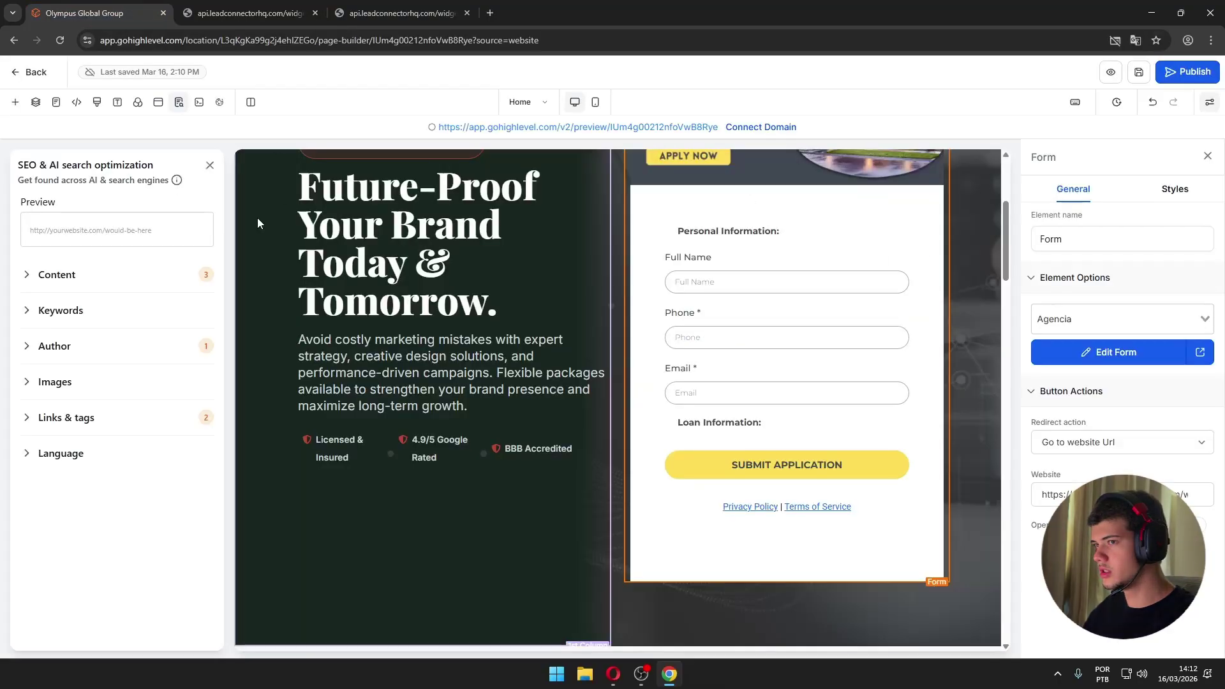
pyautogui.click(37, 73)
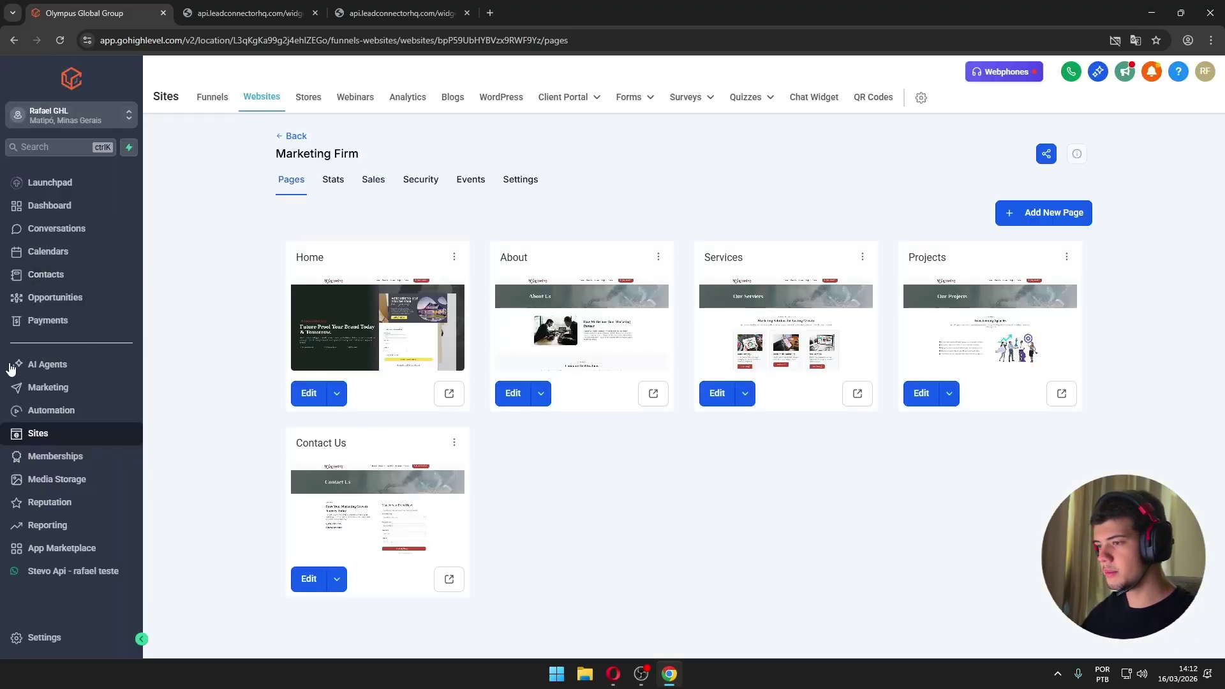
pyautogui.click(27, 412)
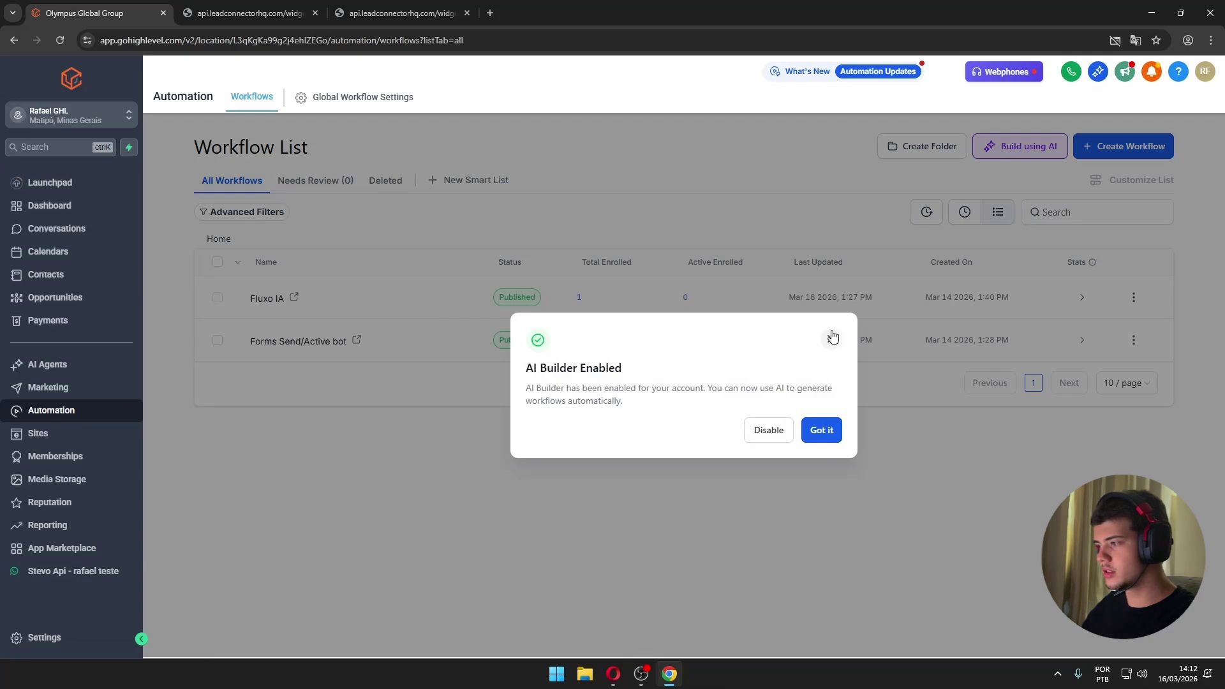
pyautogui.click(829, 336)
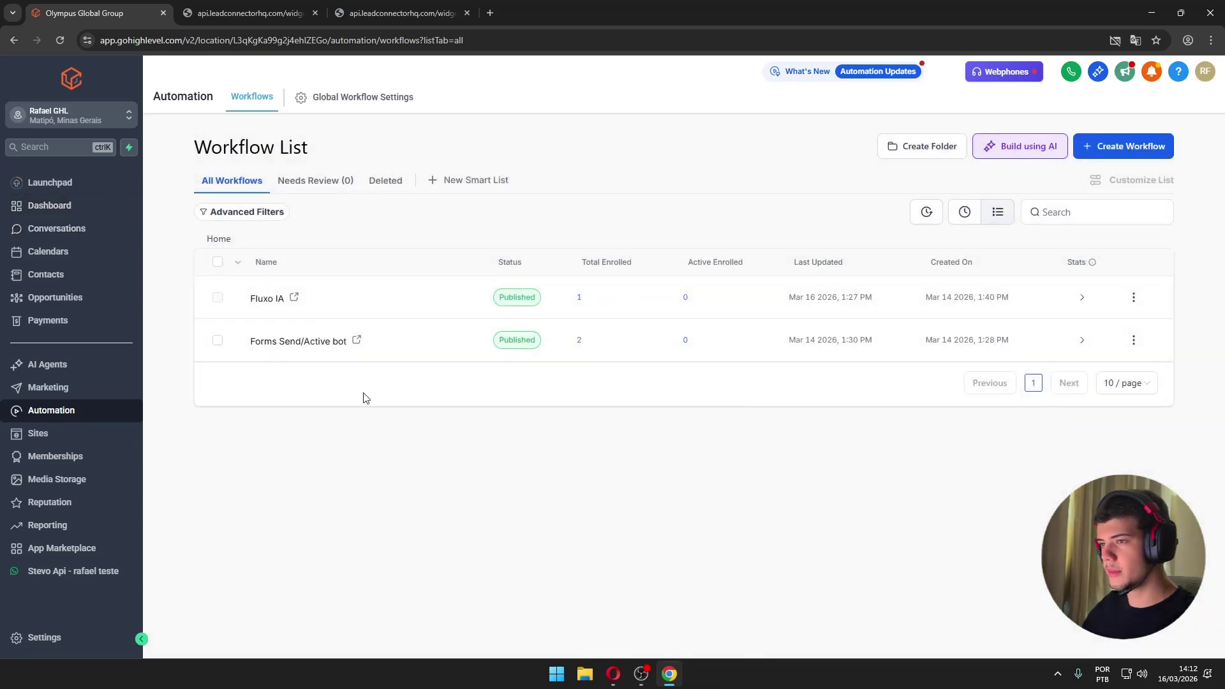
# - Open the agents list of Conversation AI in the AI Agents section, collapsing the phone calling window
pyautogui.click(46, 365)
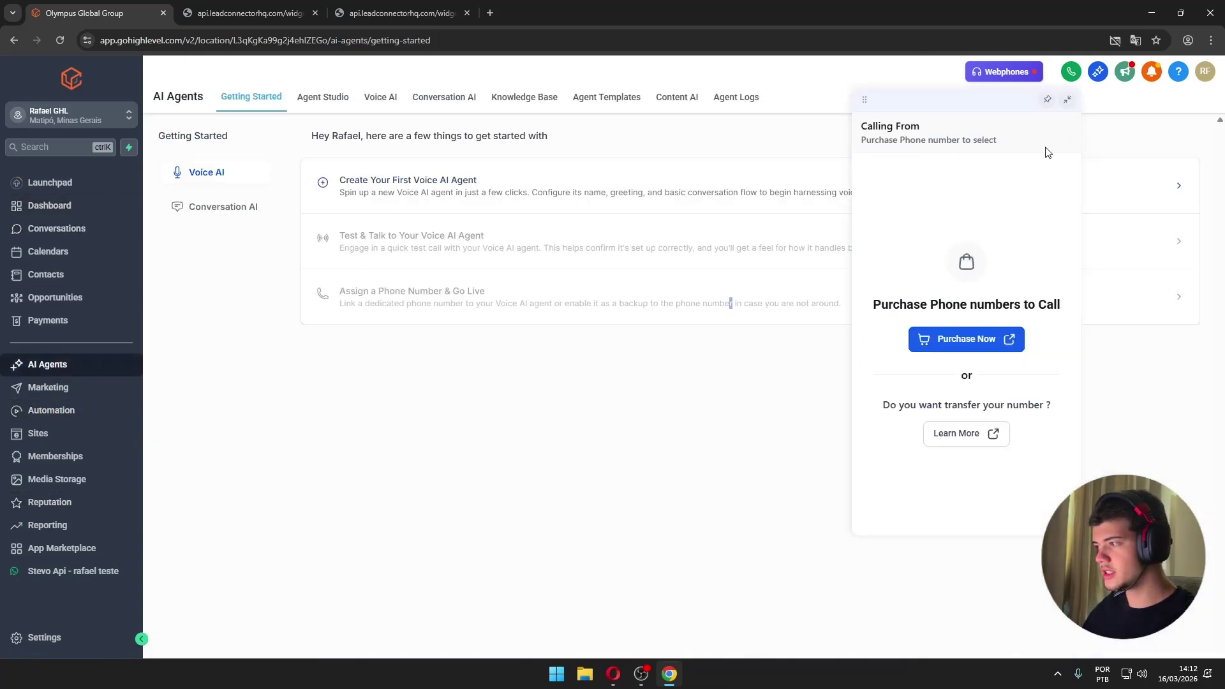
pyautogui.click(1063, 108)
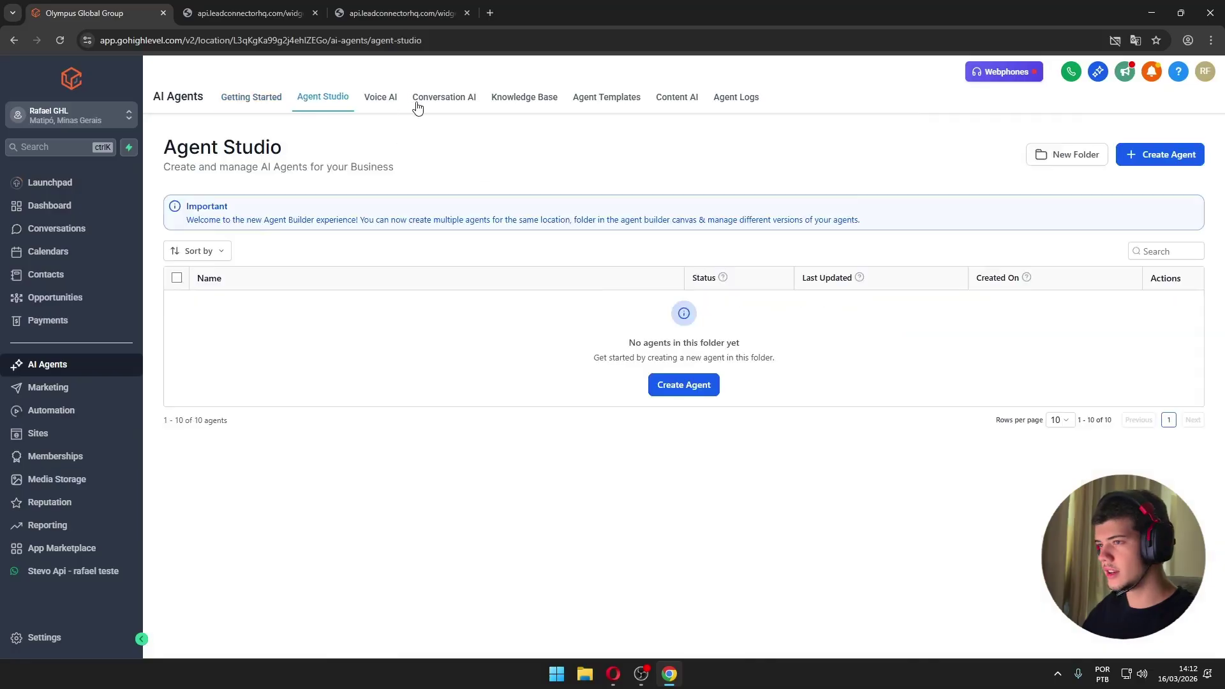
pyautogui.click(418, 99)
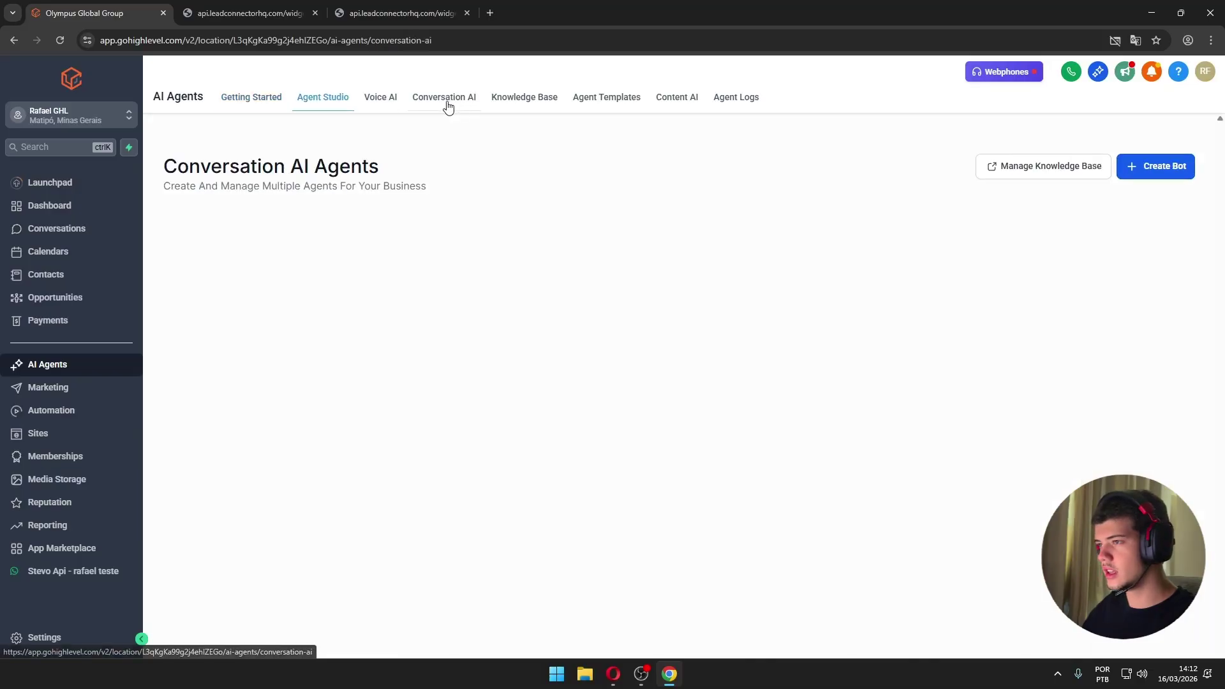
pyautogui.click(249, 228)
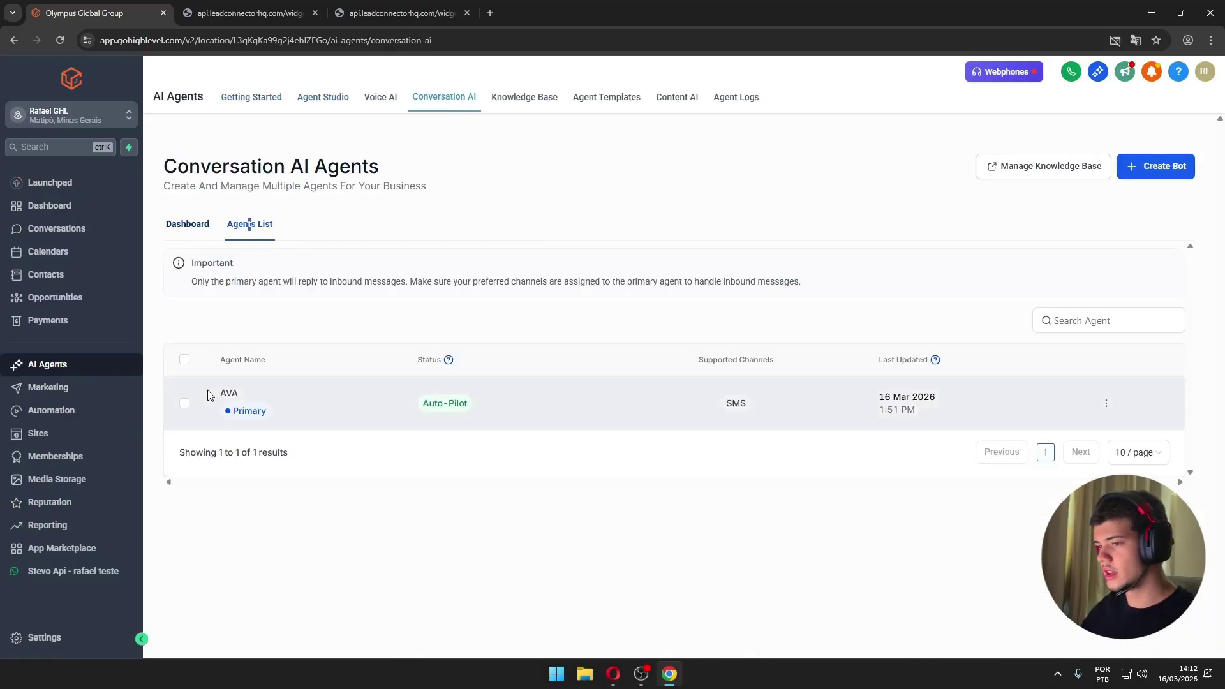
# - Review the Guided Form Setup, Prompt Based Bot and Flow Based Builder options for a new bot, and close the dialog
pyautogui.click(1152, 183)
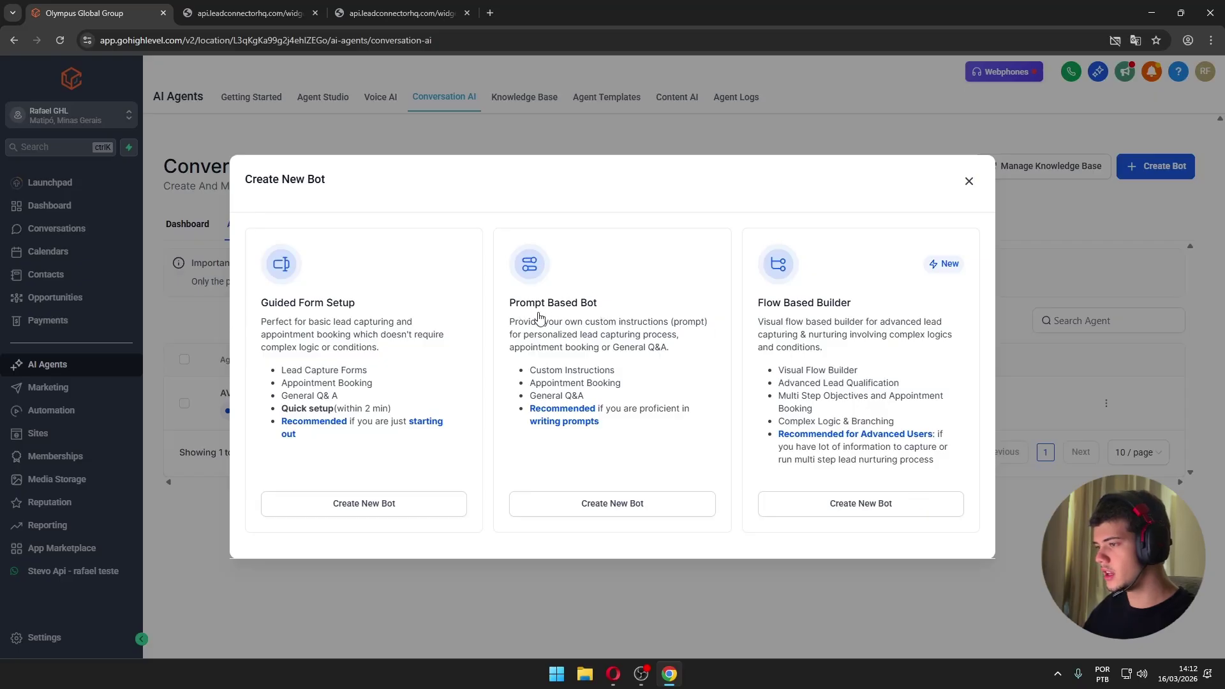
pyautogui.moveTo(256, 304); pyautogui.dragTo(321, 308)
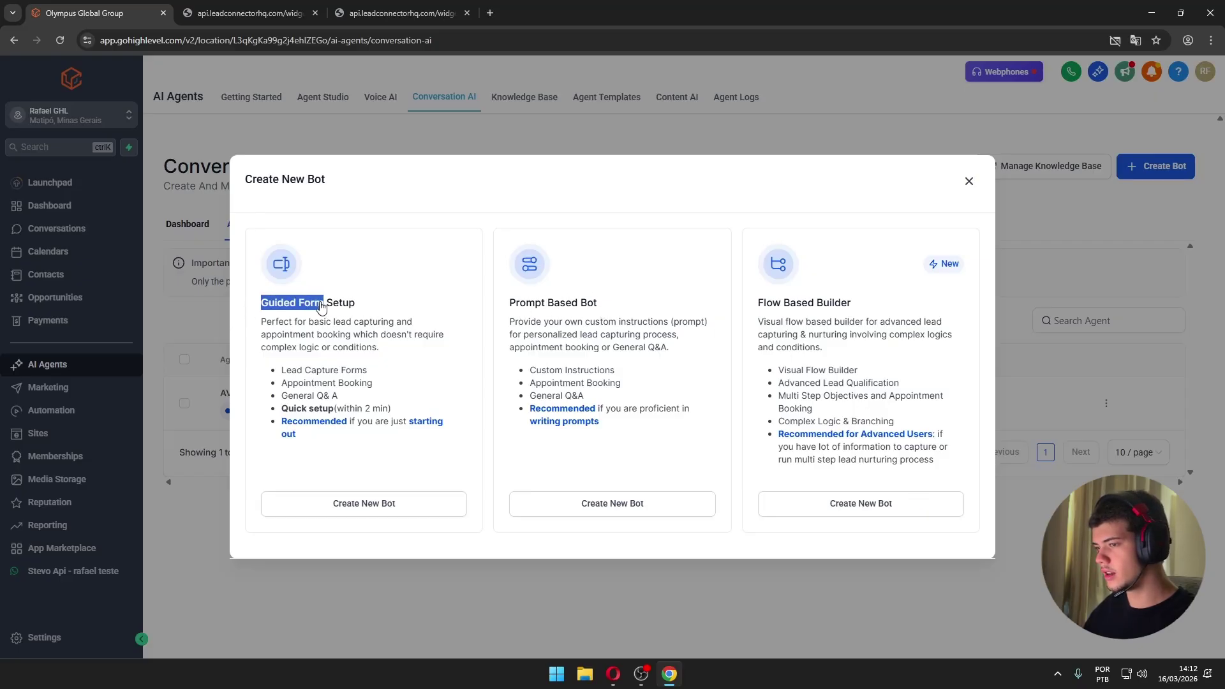
pyautogui.click(323, 305)
pyautogui.click(805, 162)
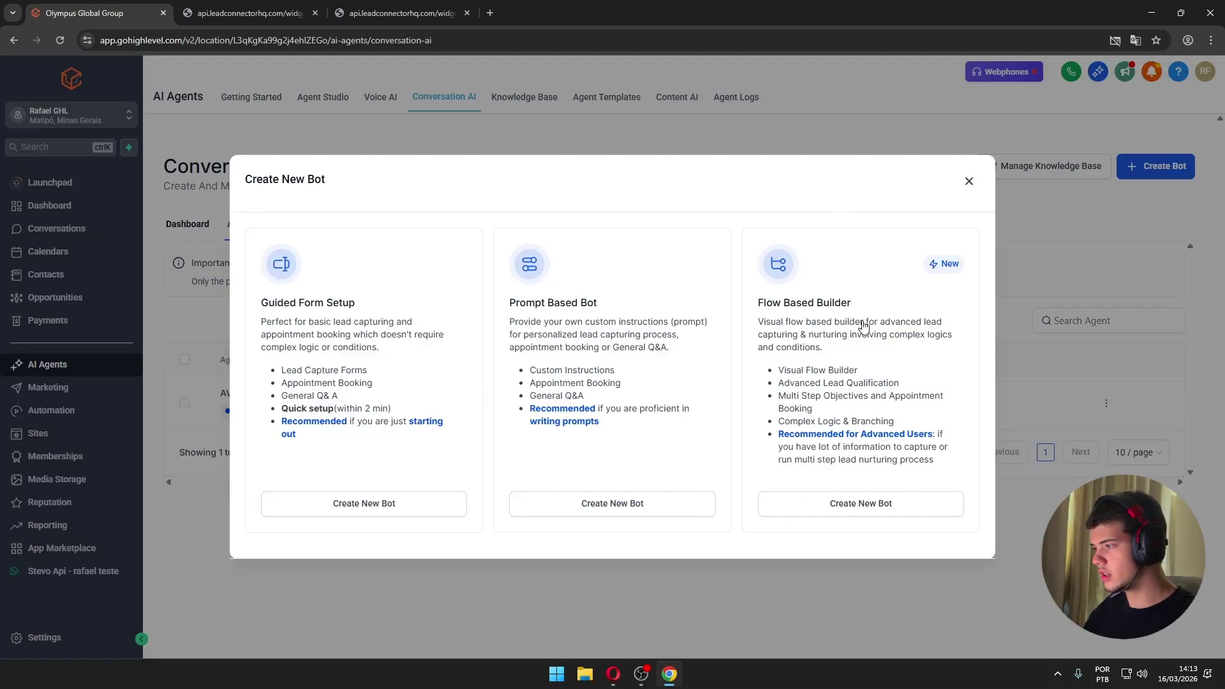
pyautogui.click(969, 181)
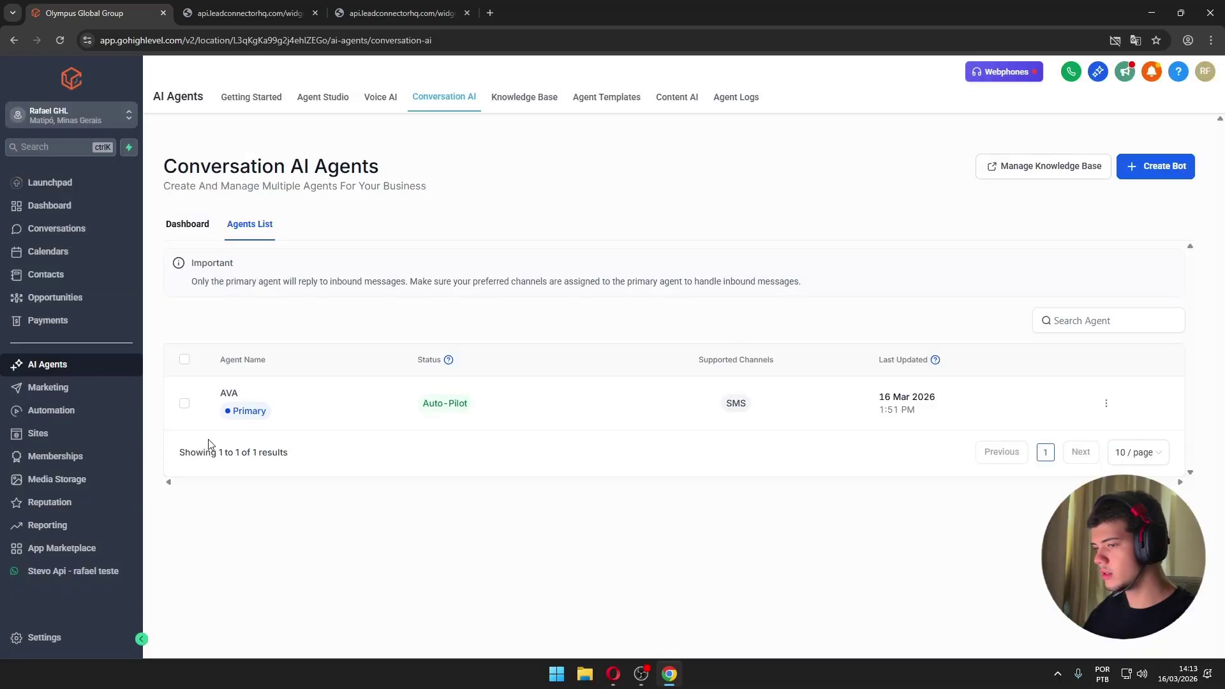
# - Open the AVA agent and review its bot name and status settings
pyautogui.click(232, 398)
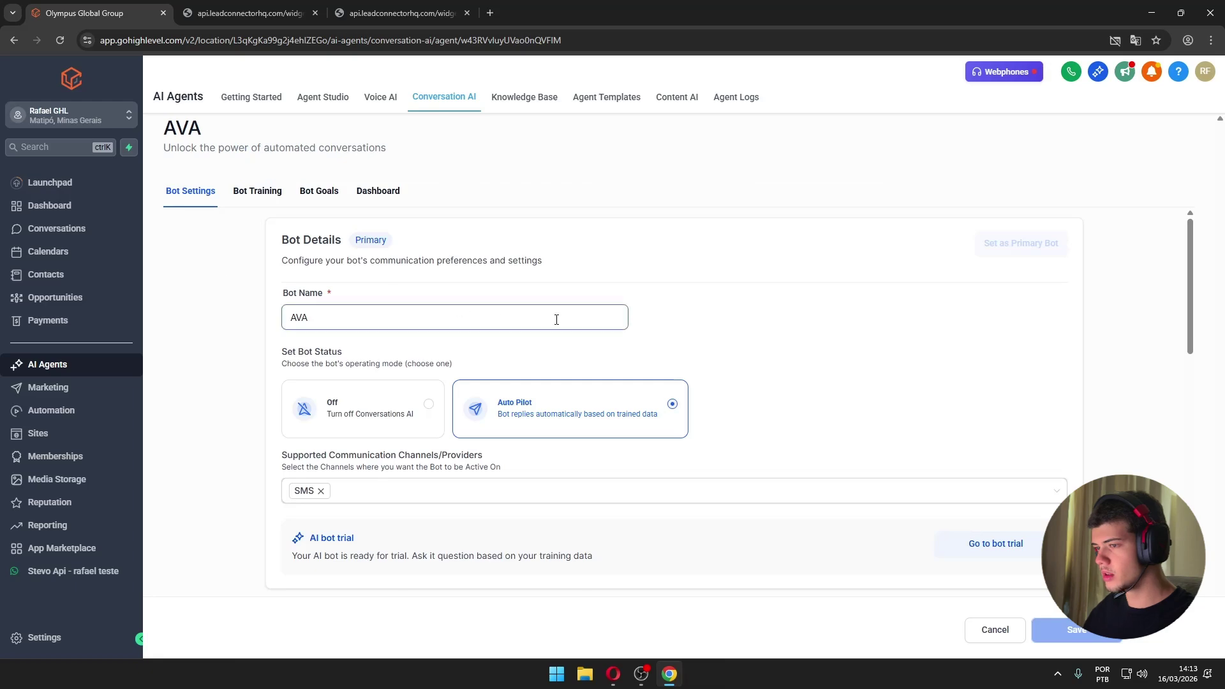
pyautogui.moveTo(357, 317); pyautogui.dragTo(289, 317)
pyautogui.click(636, 361)
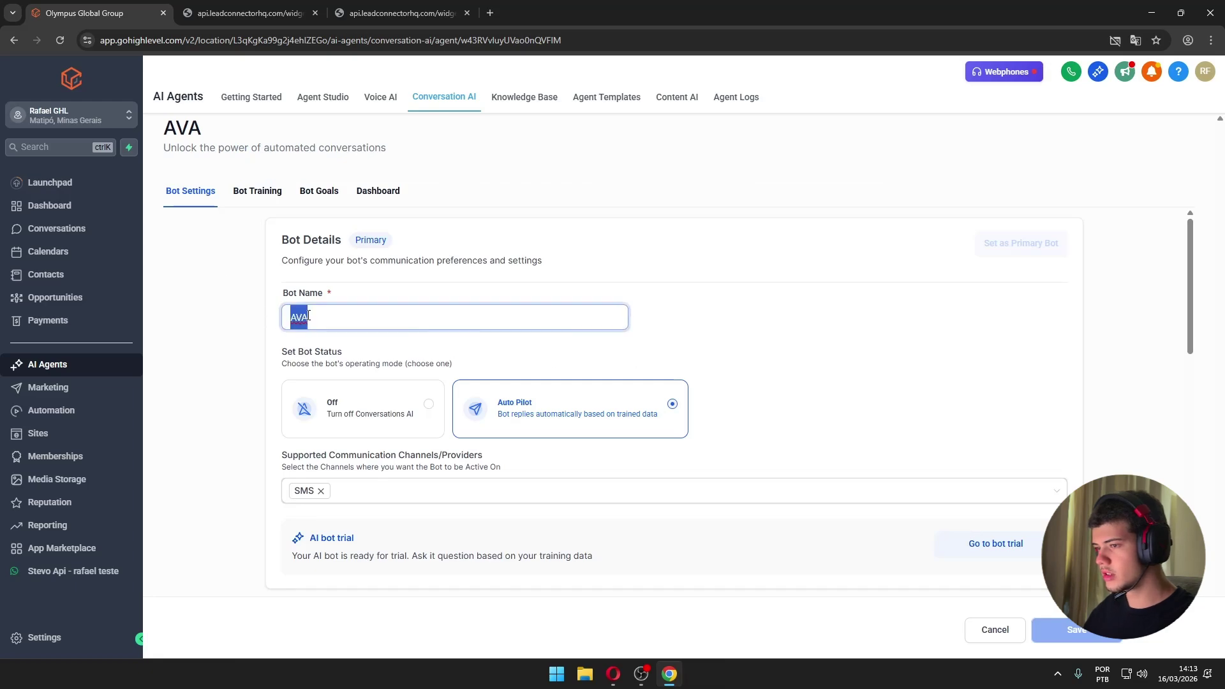
pyautogui.click(664, 322)
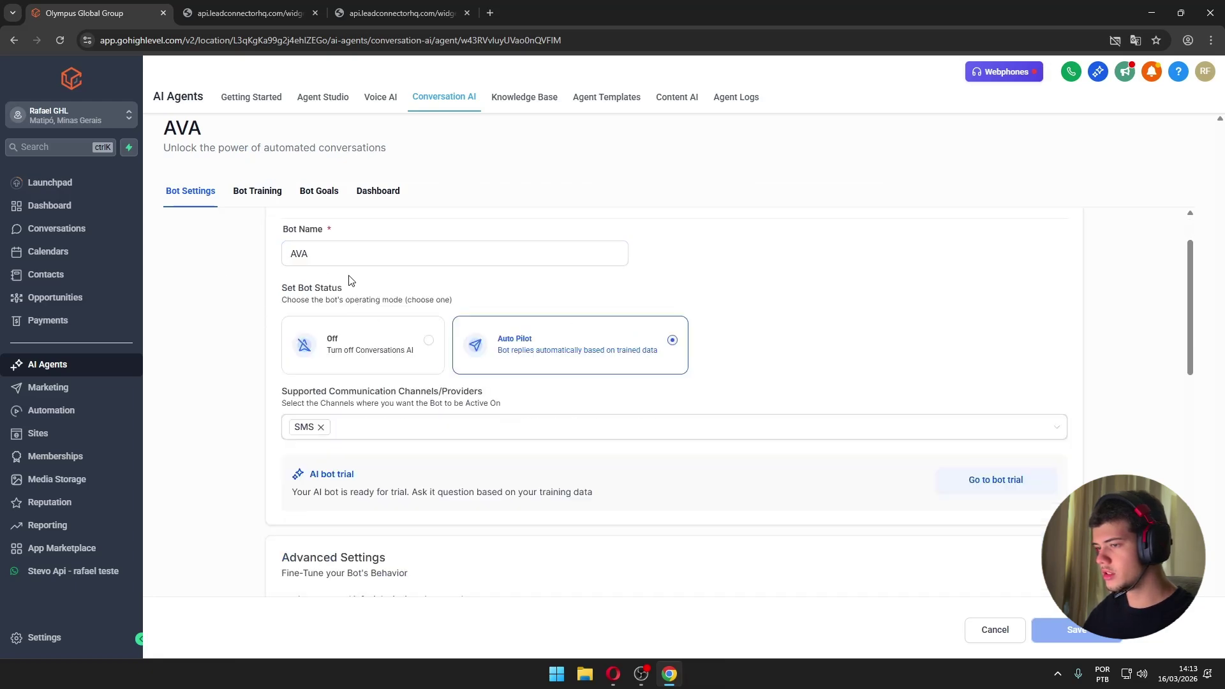
pyautogui.moveTo(376, 316); pyautogui.dragTo(288, 318)
pyautogui.click(344, 340)
pyautogui.scroll(-1, 625, 339)
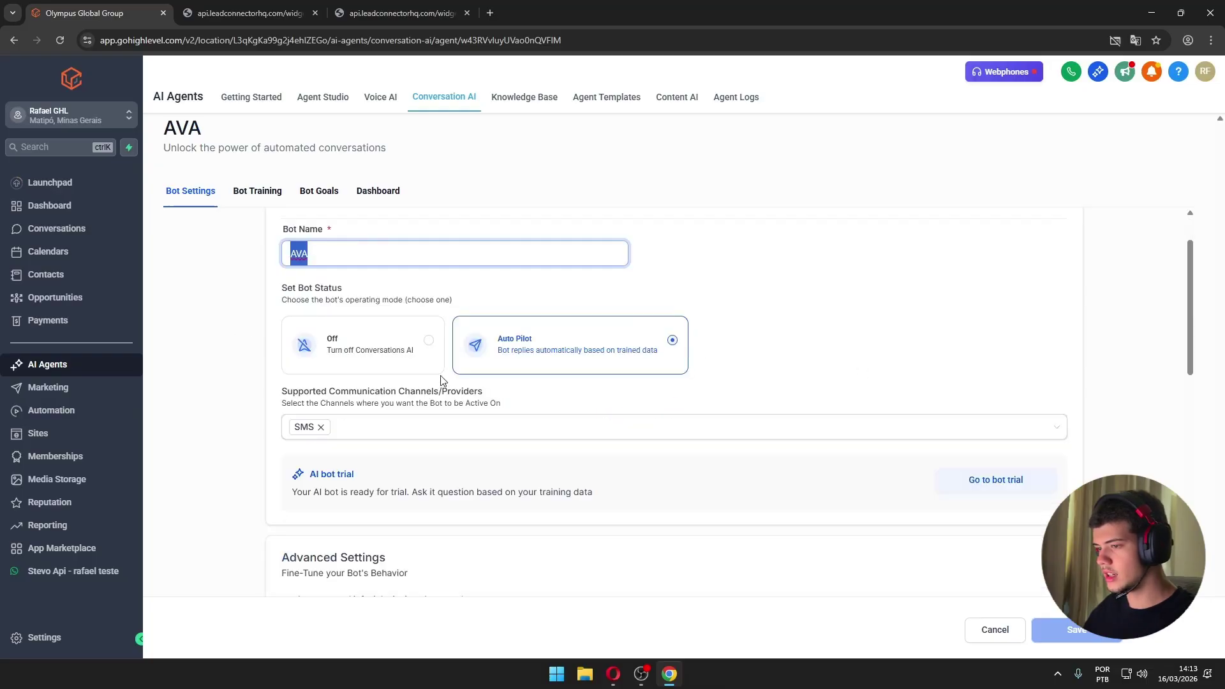
# - Add Facebook, Instagram, Chat Widget (SMS chat), Live Chat and WhatsApp to AVA's supported communication channels
pyautogui.click(739, 418)
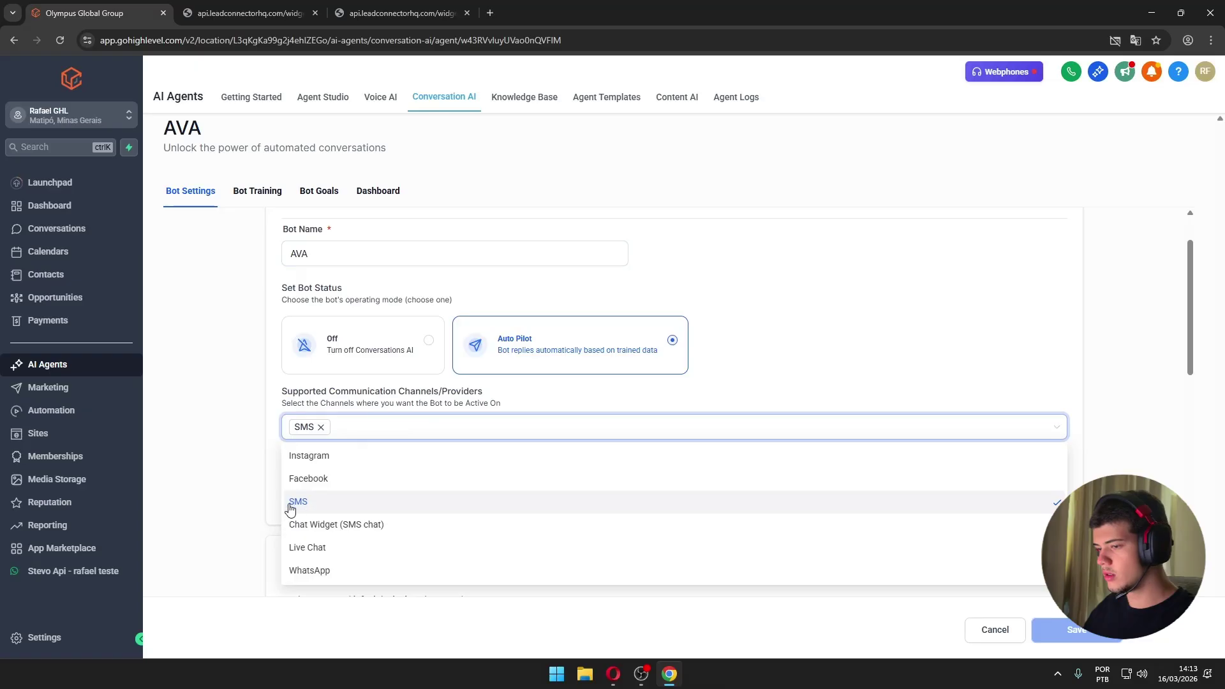
pyautogui.click(325, 478)
pyautogui.click(326, 457)
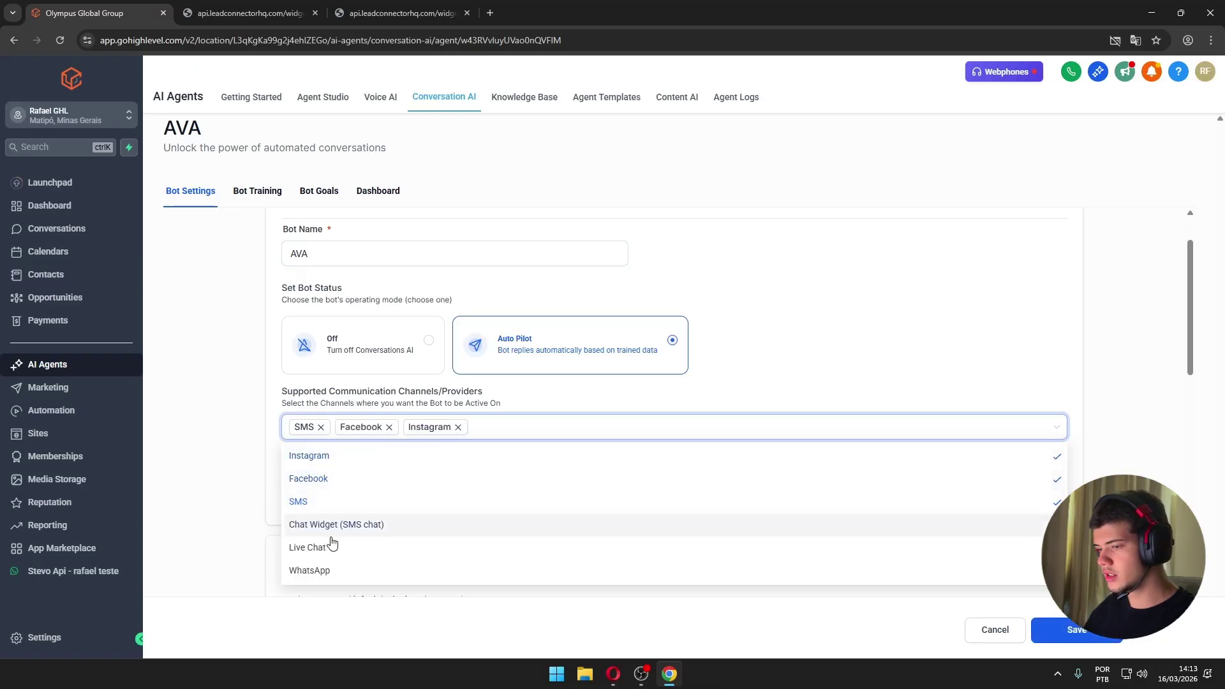
pyautogui.click(327, 525)
pyautogui.click(326, 547)
pyautogui.click(324, 571)
# - Remove the five added channels from the AVA bot, keeping only SMS
pyautogui.click(389, 427)
pyautogui.click(389, 427)
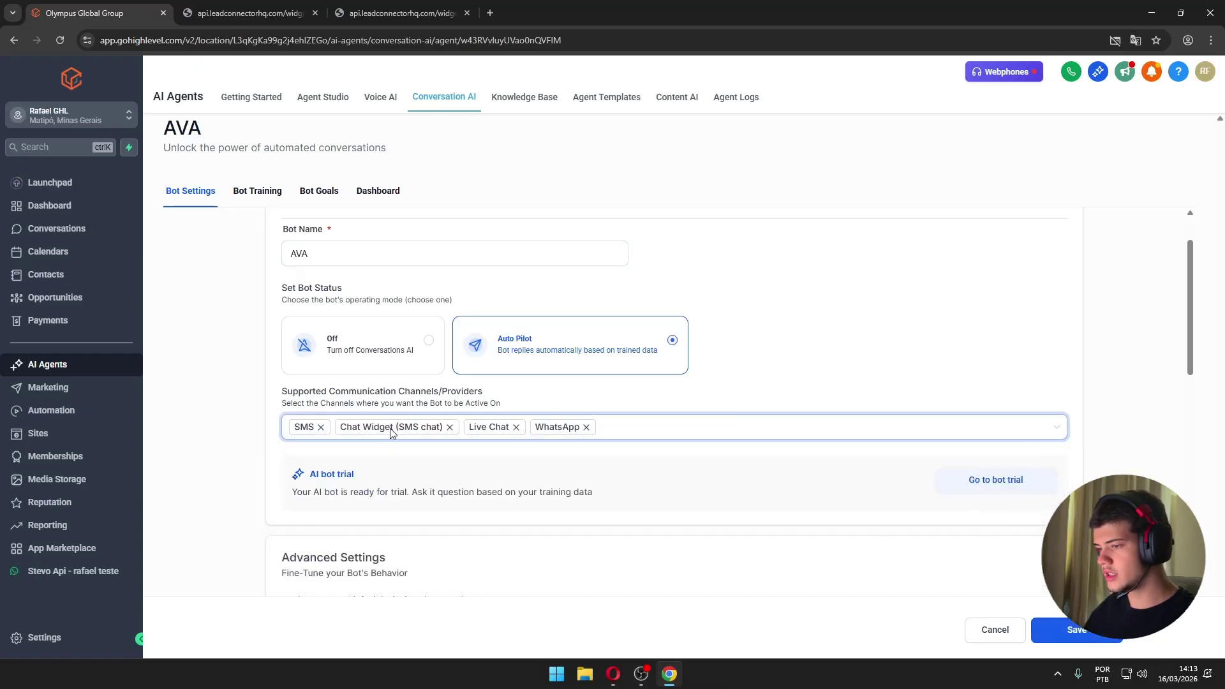
pyautogui.click(450, 427)
pyautogui.click(387, 428)
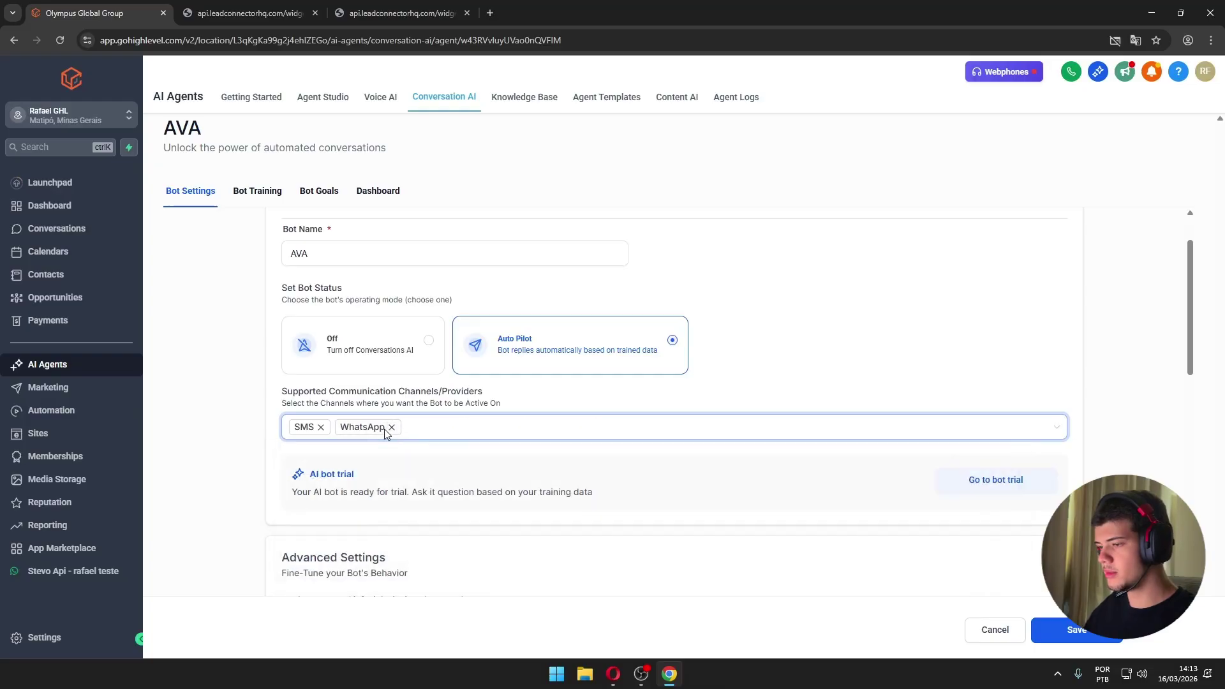
pyautogui.click(385, 428)
pyautogui.click(355, 427)
pyautogui.click(259, 449)
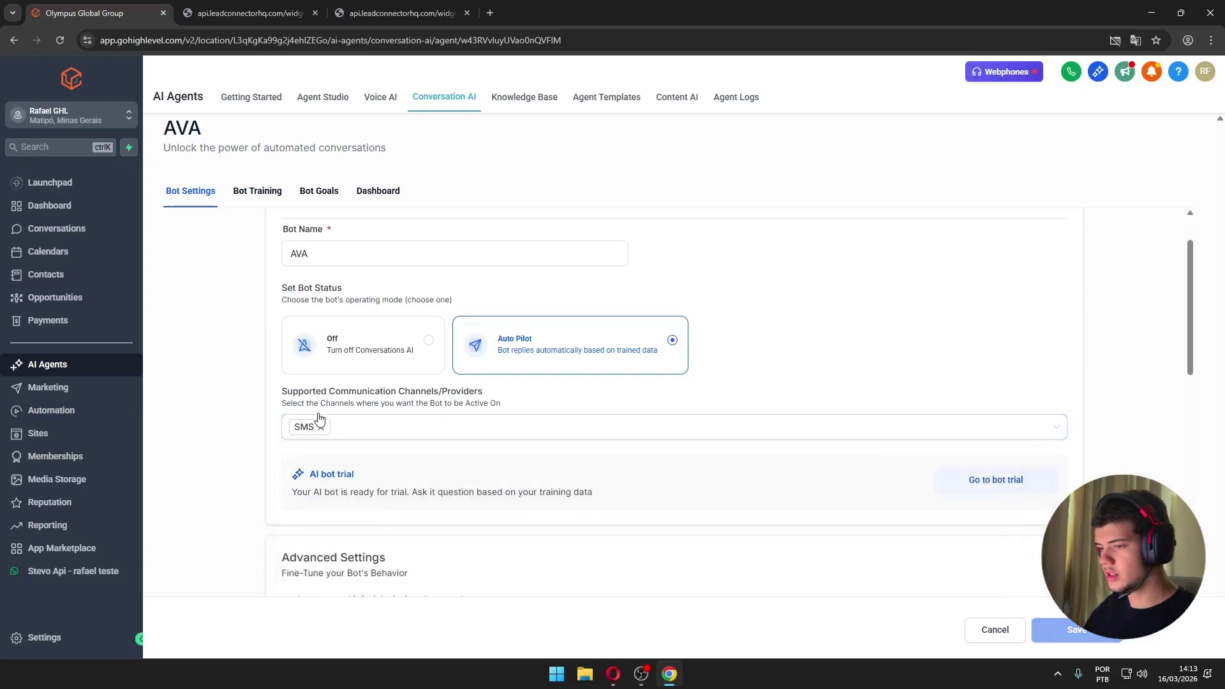
# - Examine the business name in AVA's advanced settings and the auto-pilot options below it
pyautogui.scroll(-2, 333, 358)
pyautogui.scroll(-1, 263, 435)
pyautogui.doubleClick(284, 432)
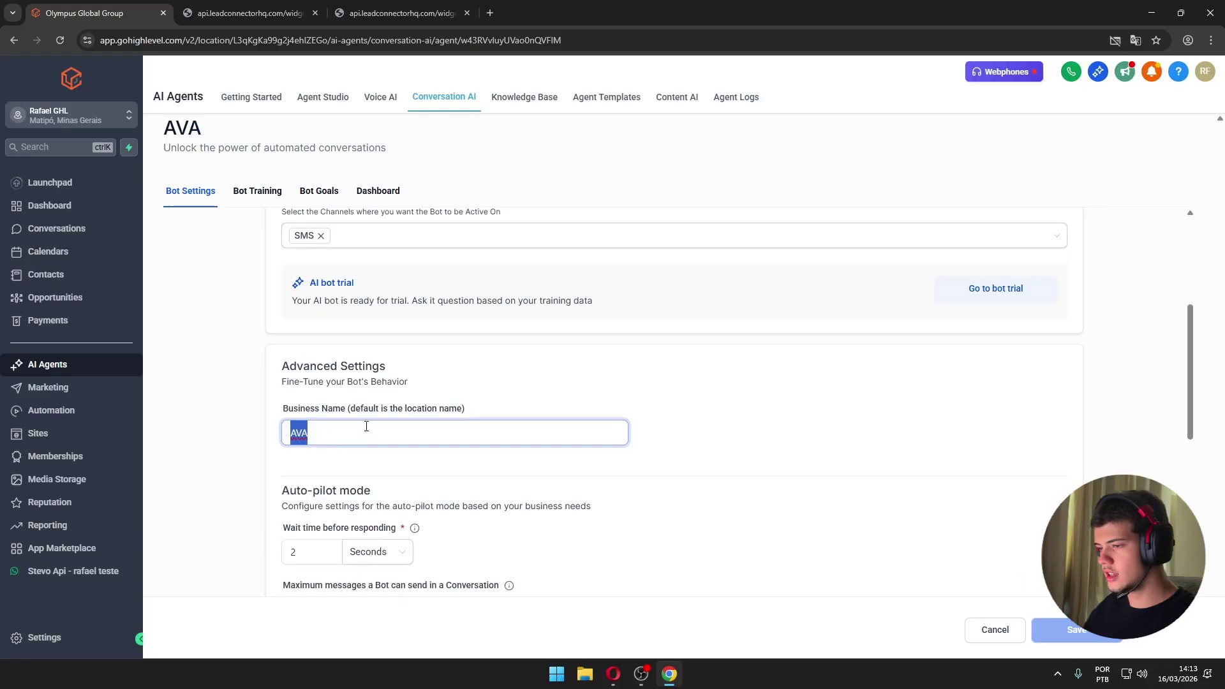
pyautogui.click(341, 431)
pyautogui.click(279, 441)
pyautogui.doubleClick(294, 427)
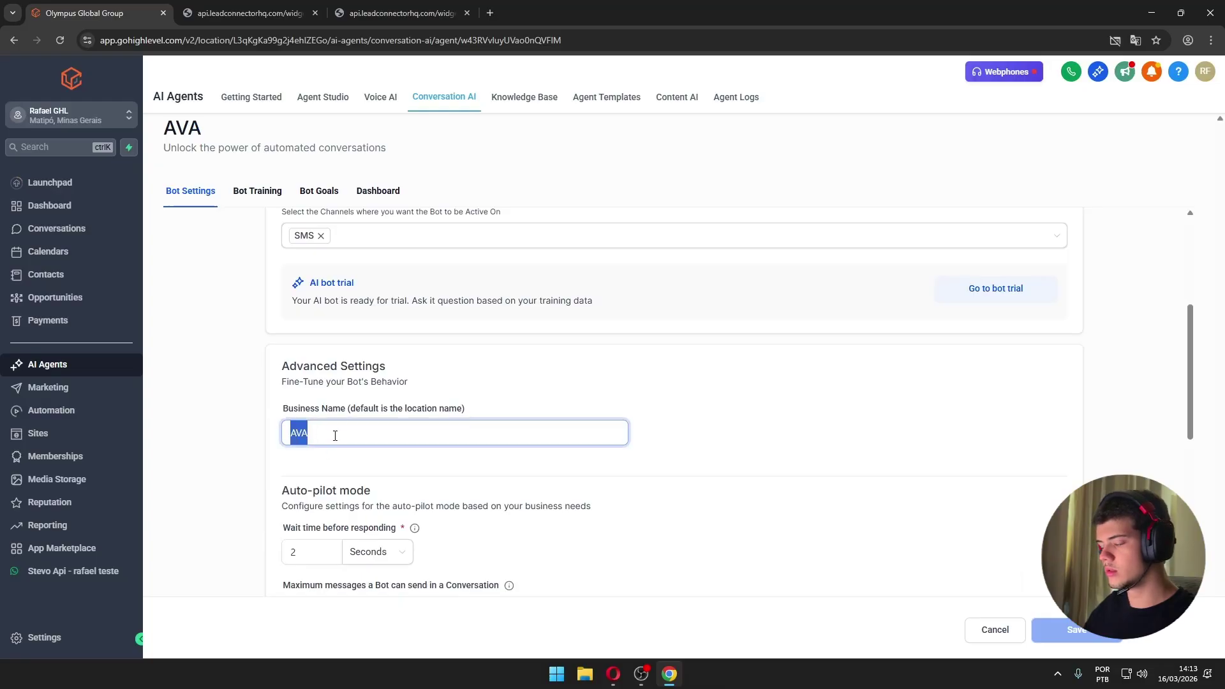
pyautogui.click(333, 437)
pyautogui.moveTo(296, 436)
pyautogui.mouseDown()
pyautogui.moveTo(335, 457)
pyautogui.moveTo(279, 432)
pyautogui.mouseUp()
pyautogui.click(313, 455)
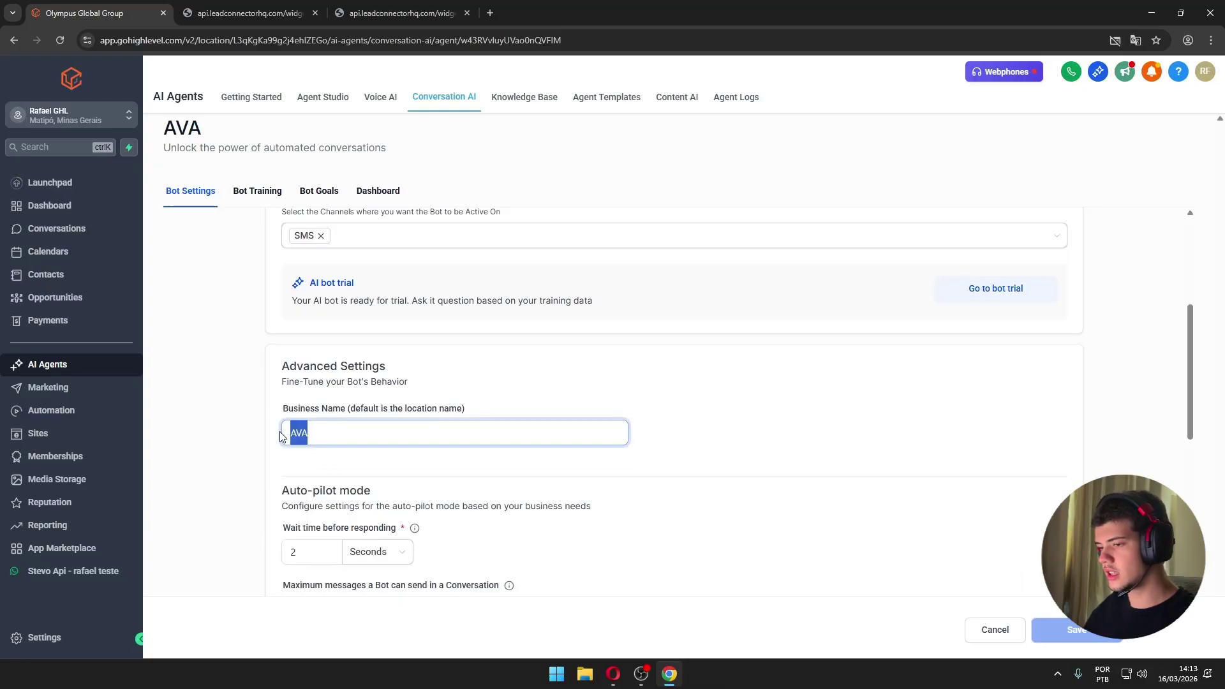
pyautogui.click(317, 438)
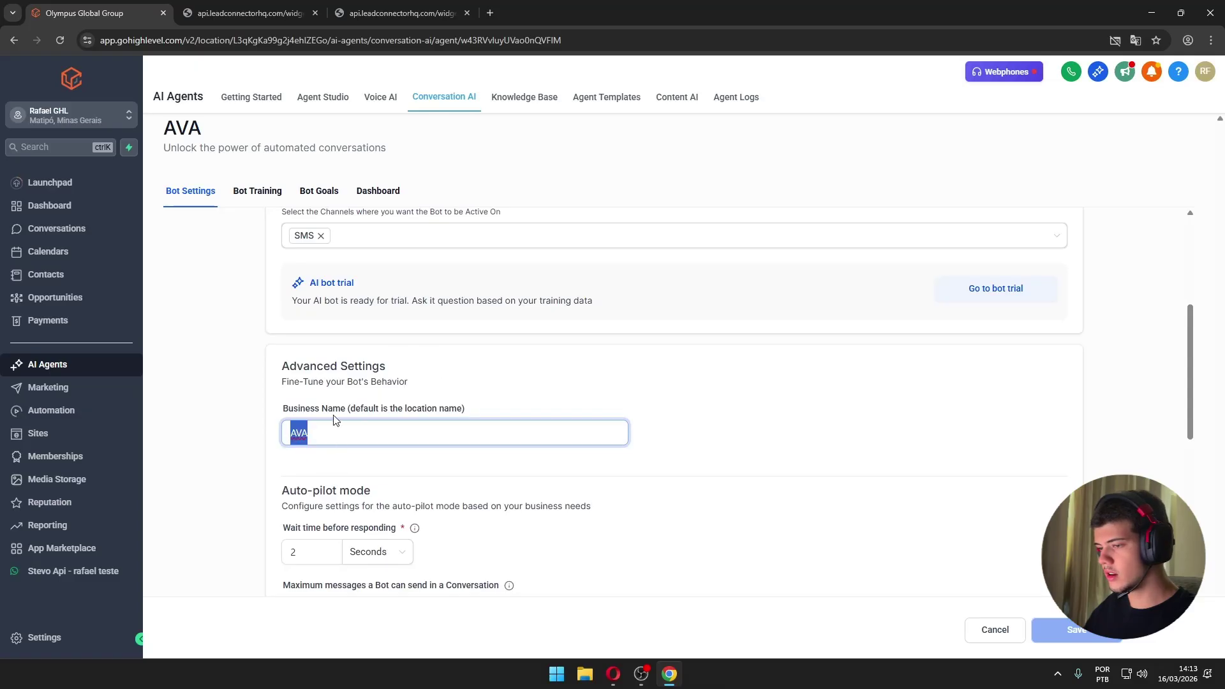
pyautogui.click(317, 458)
pyautogui.click(315, 438)
pyautogui.click(300, 465)
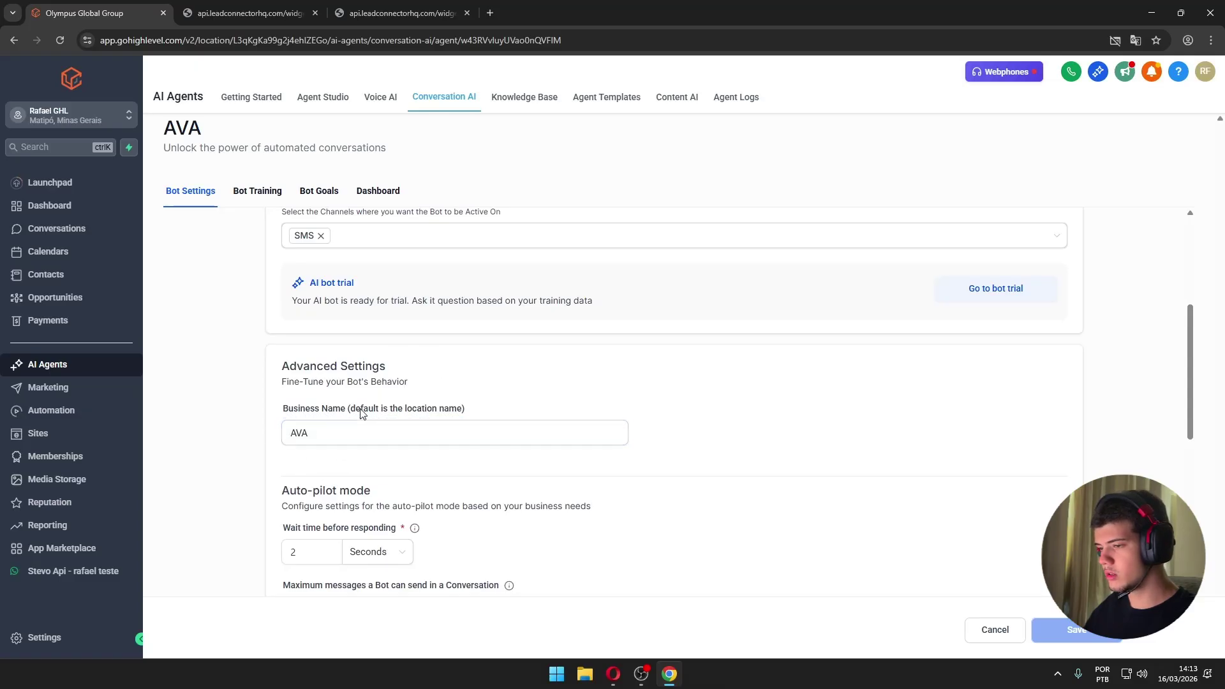
pyautogui.doubleClick(287, 432)
pyautogui.click(377, 418)
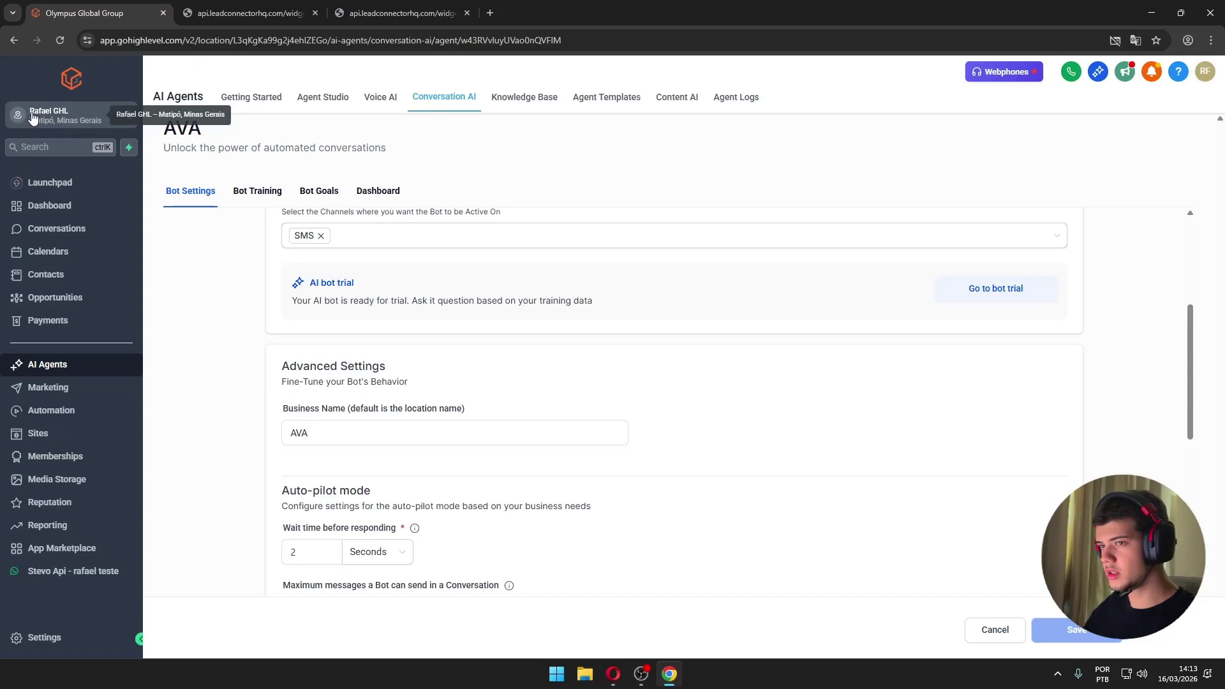
pyautogui.doubleClick(331, 440)
pyautogui.click(316, 433)
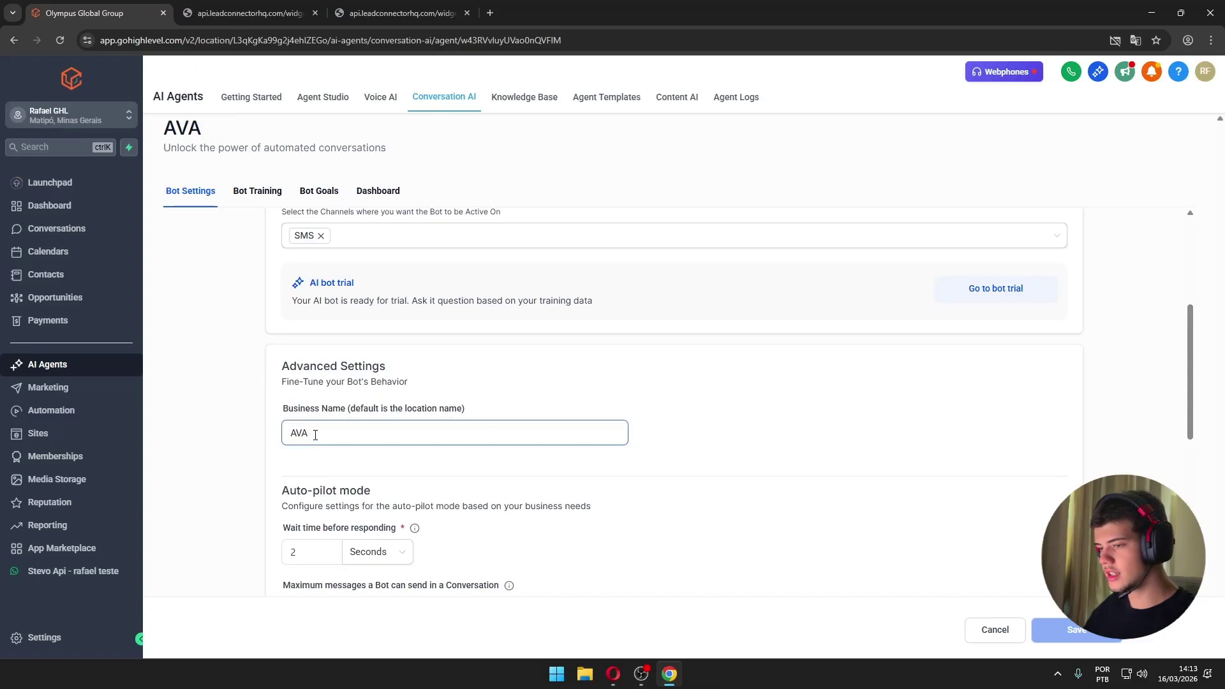
pyautogui.moveTo(316, 432); pyautogui.dragTo(304, 461)
pyautogui.scroll(-4, 502, 543)
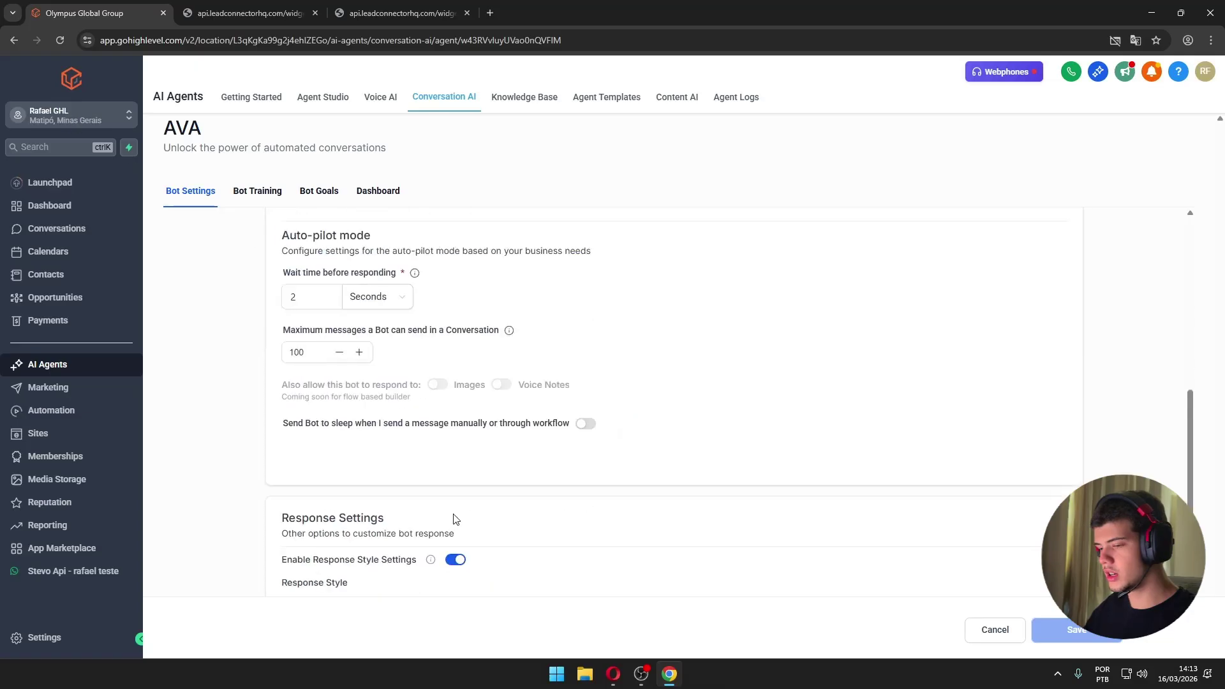
pyautogui.scroll(2, 448, 319)
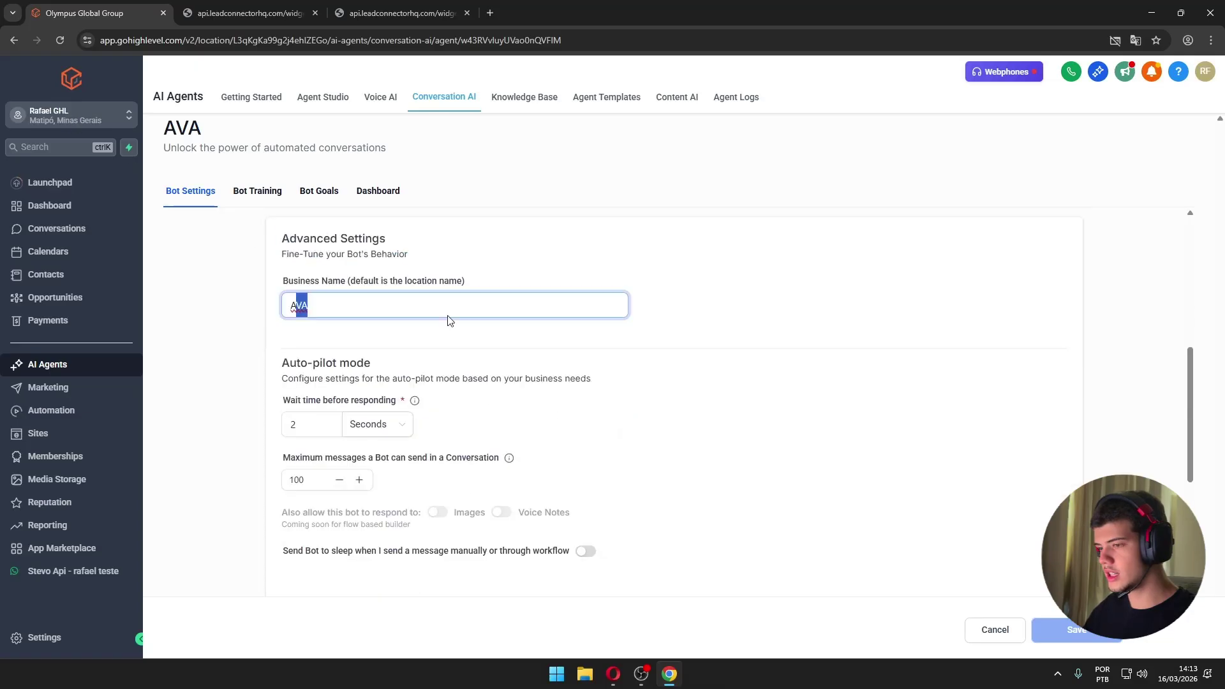
pyautogui.click(328, 309)
pyautogui.click(438, 396)
# - Set AVA's auto-pilot wait time before responding to 10 seconds and review the surrounding settings
pyautogui.scroll(-1, 397, 377)
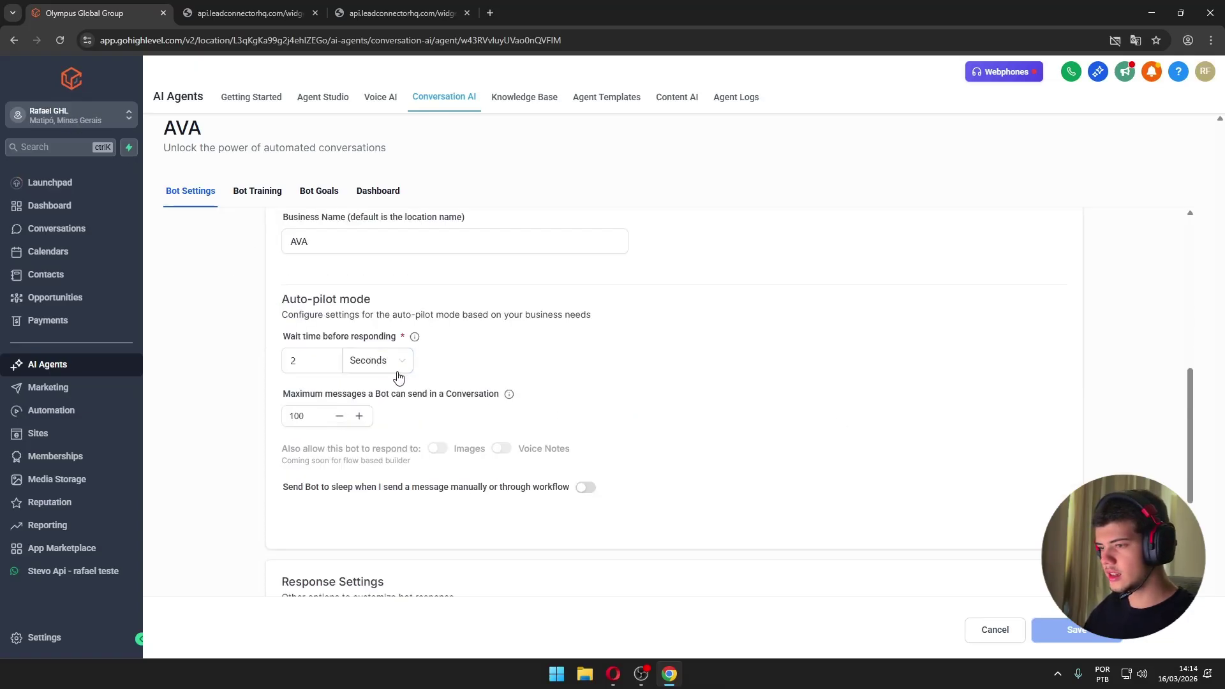
pyautogui.click(330, 363)
pyautogui.click(477, 359)
pyautogui.moveTo(330, 360); pyautogui.dragTo(246, 350)
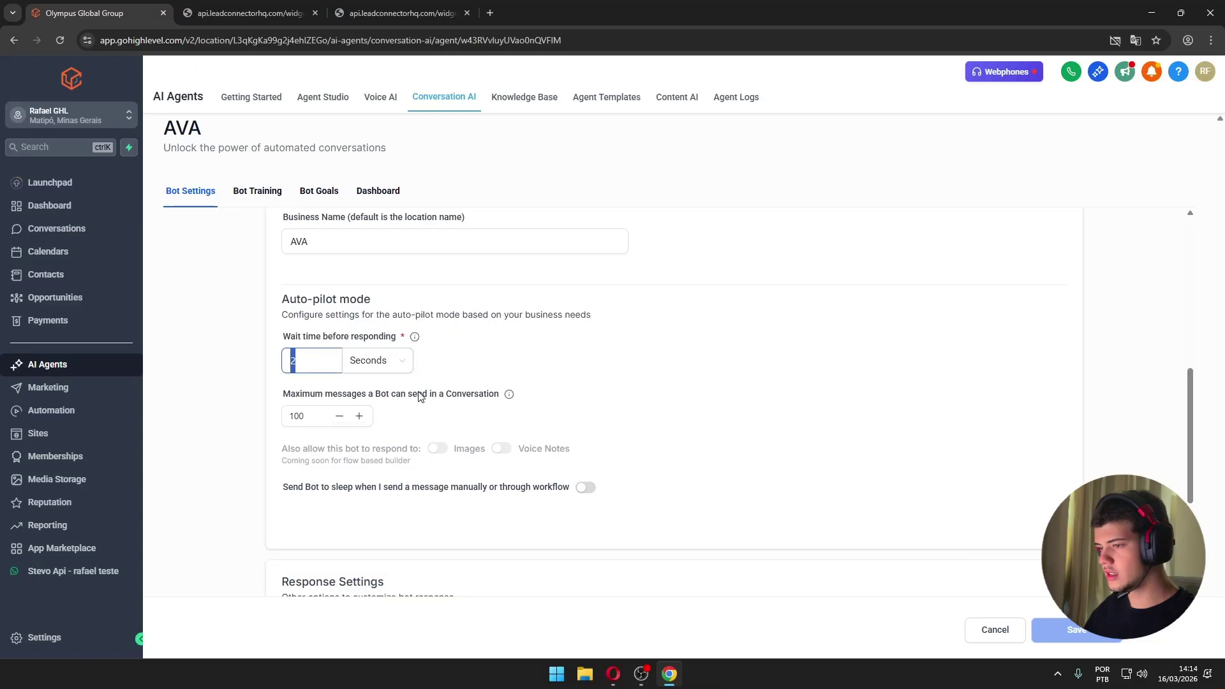
pyautogui.write('10')
pyautogui.click(689, 295)
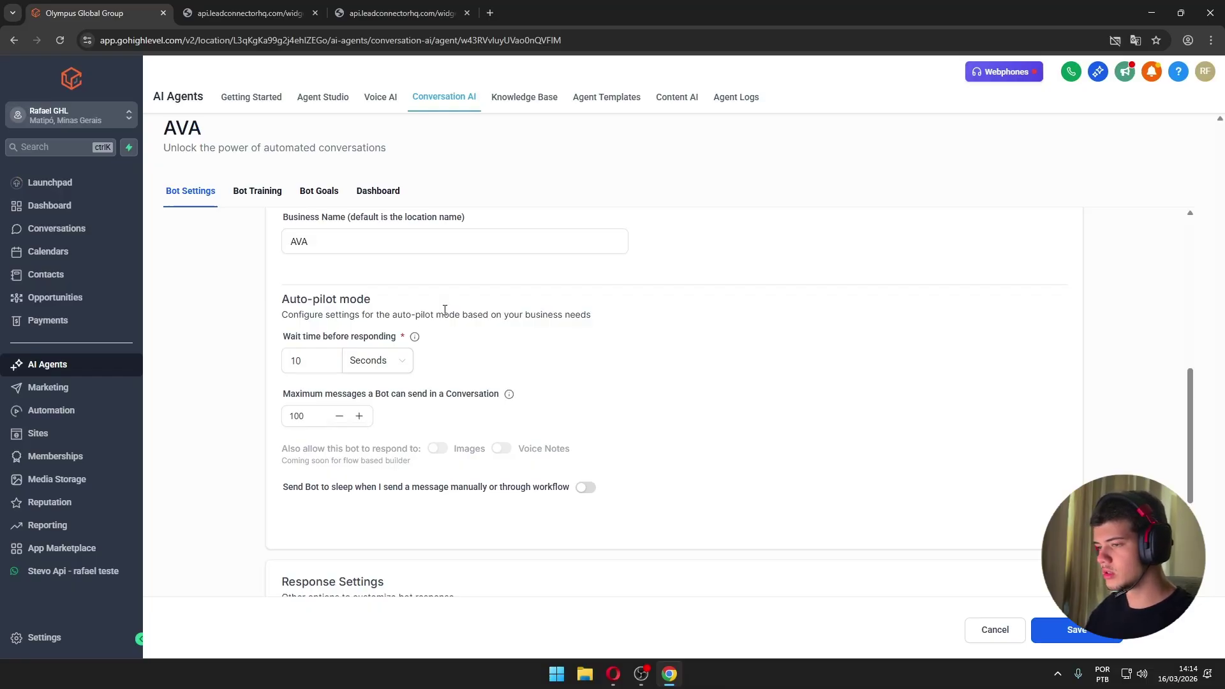
pyautogui.scroll(-2, 485, 345)
pyautogui.scroll(3, 543, 348)
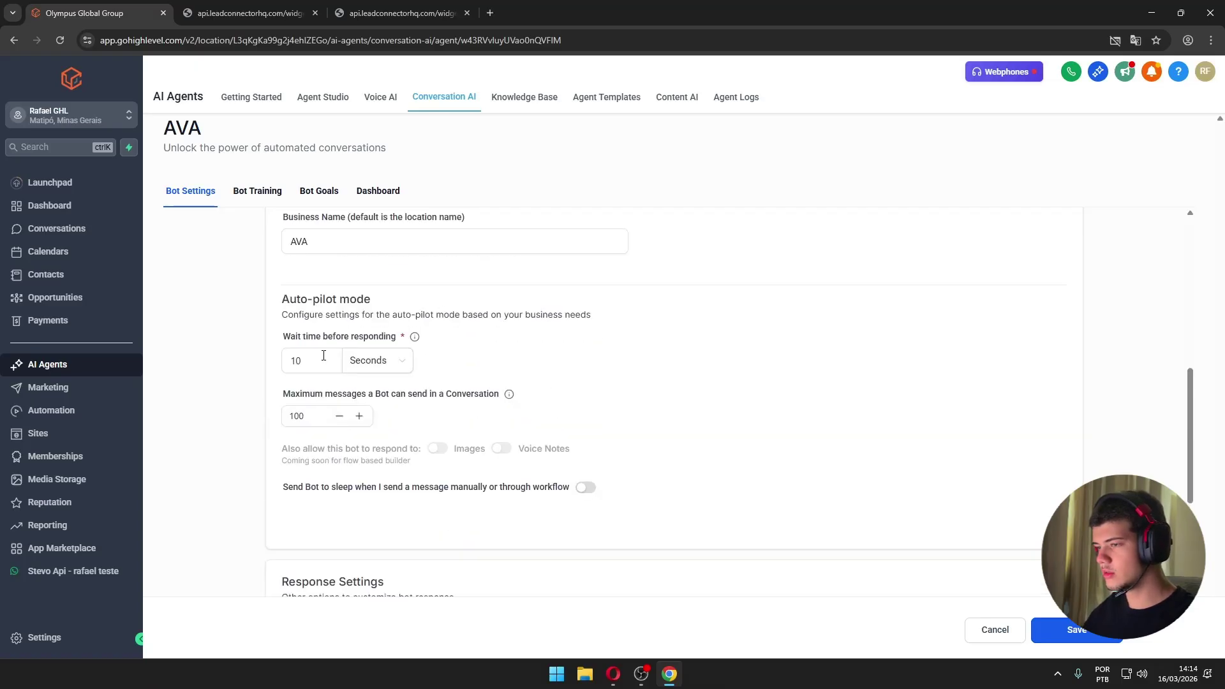
# - Re-enter 10 seconds as AVA's wait time before responding and look over the neighbouring auto-pilot settings
pyautogui.click(295, 433)
pyautogui.doubleClick(294, 425)
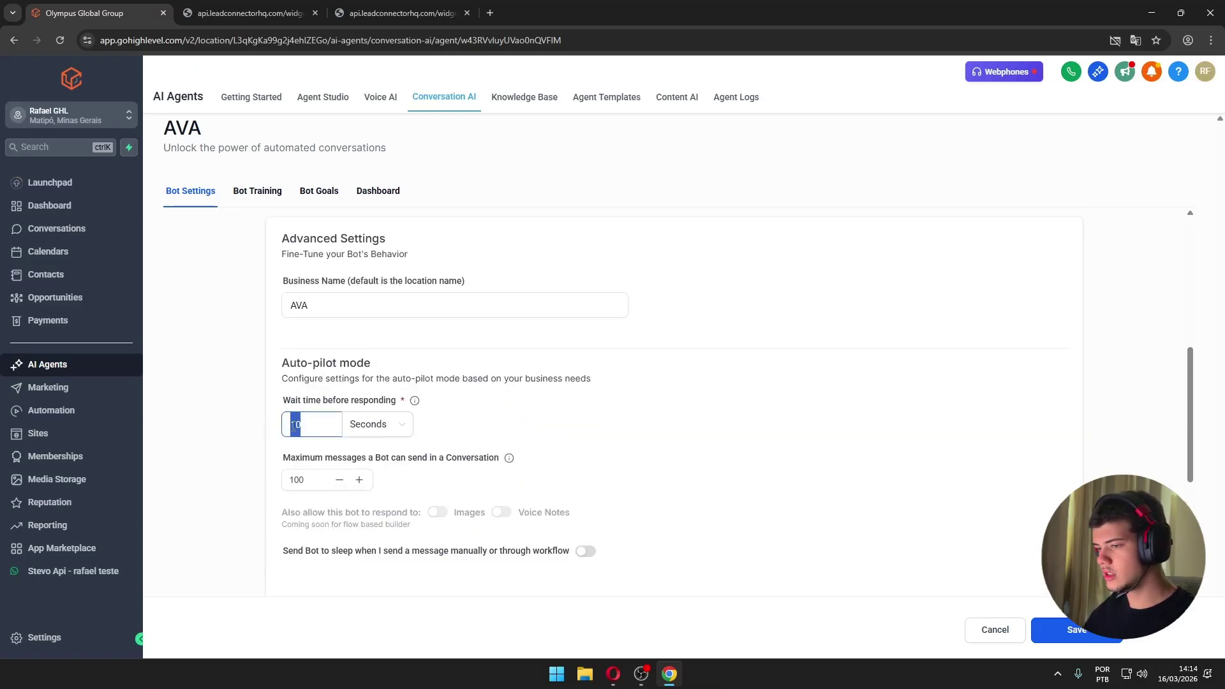
pyautogui.write('10')
pyautogui.click(204, 472)
pyautogui.scroll(-4, 361, 463)
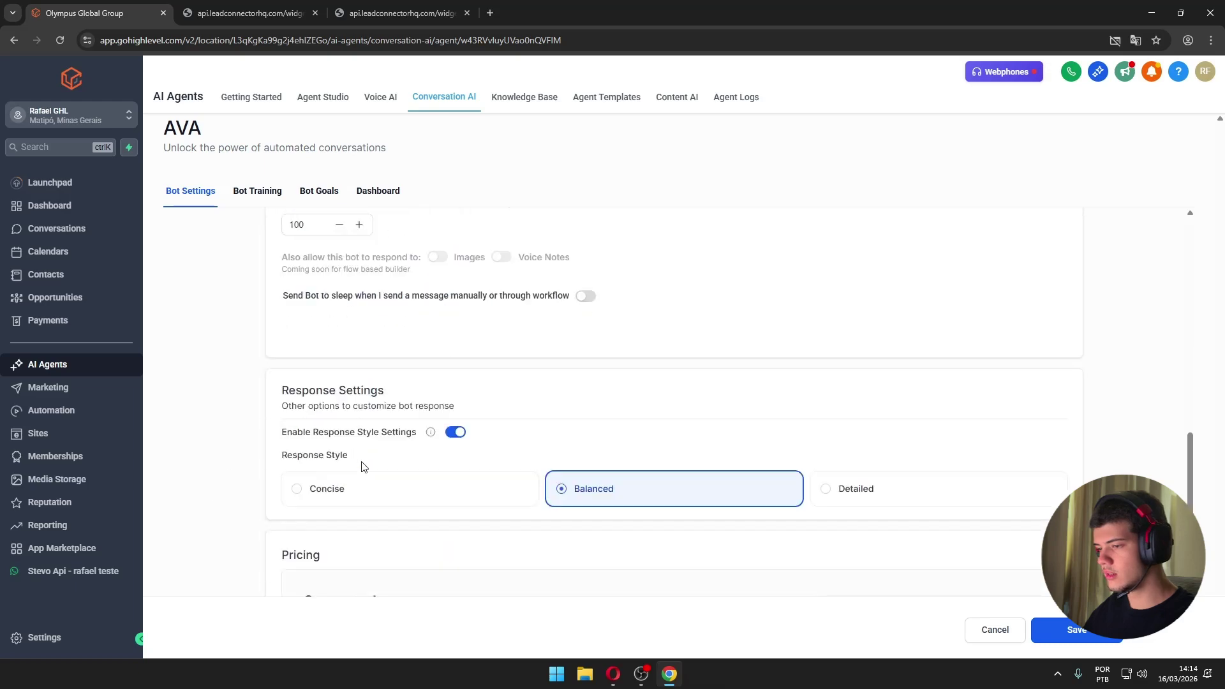
pyautogui.scroll(2, 285, 385)
pyautogui.scroll(-3, 430, 478)
pyautogui.scroll(5, 320, 424)
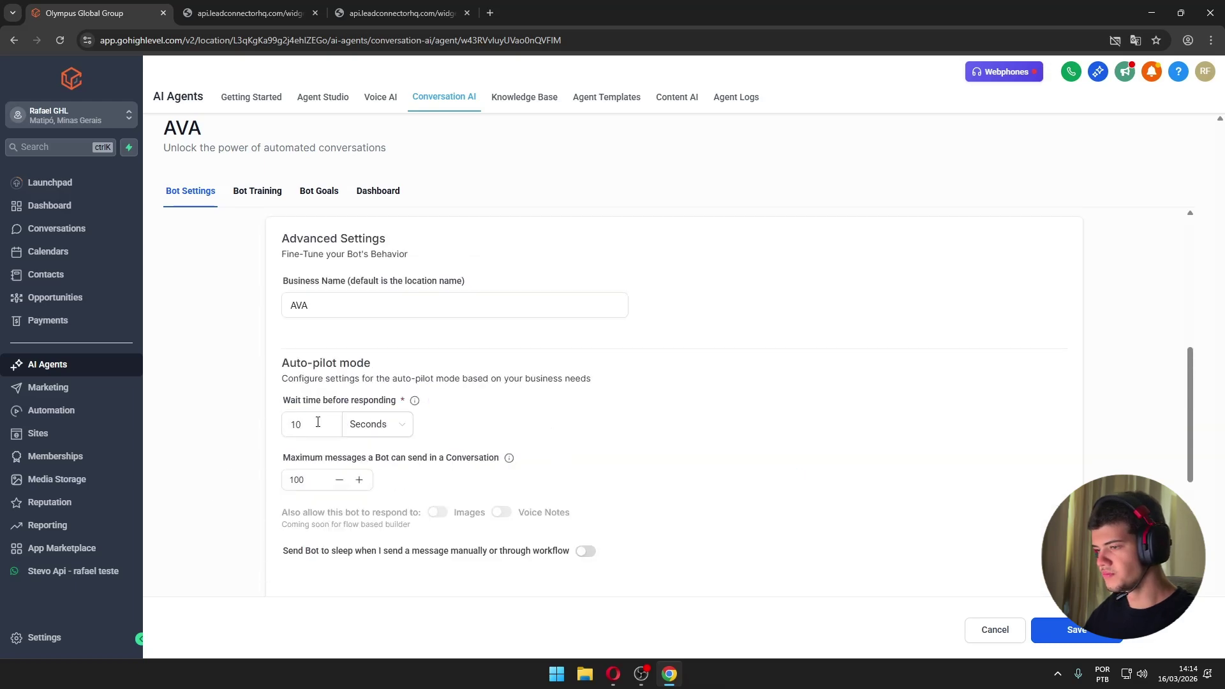
# - Switch AVA's response style settings off and back on
pyautogui.scroll(-5, 461, 513)
pyautogui.click(454, 368)
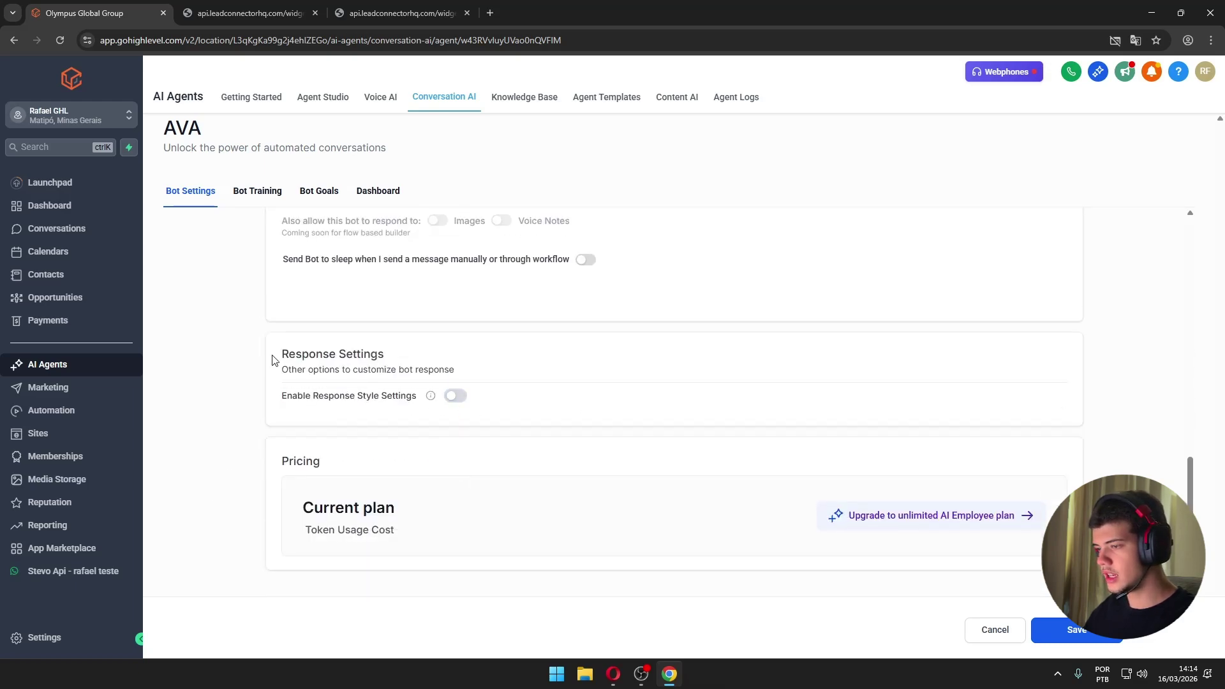
pyautogui.click(456, 396)
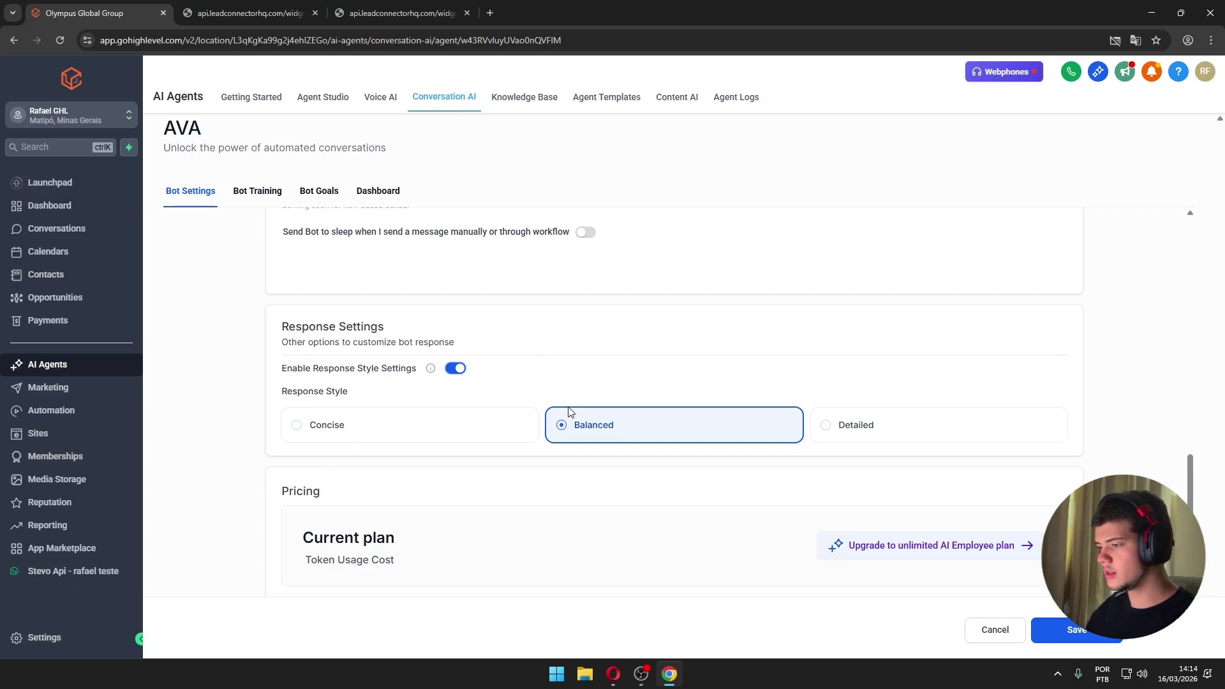
pyautogui.scroll(-1, 919, 553)
pyautogui.scroll(10, 657, 473)
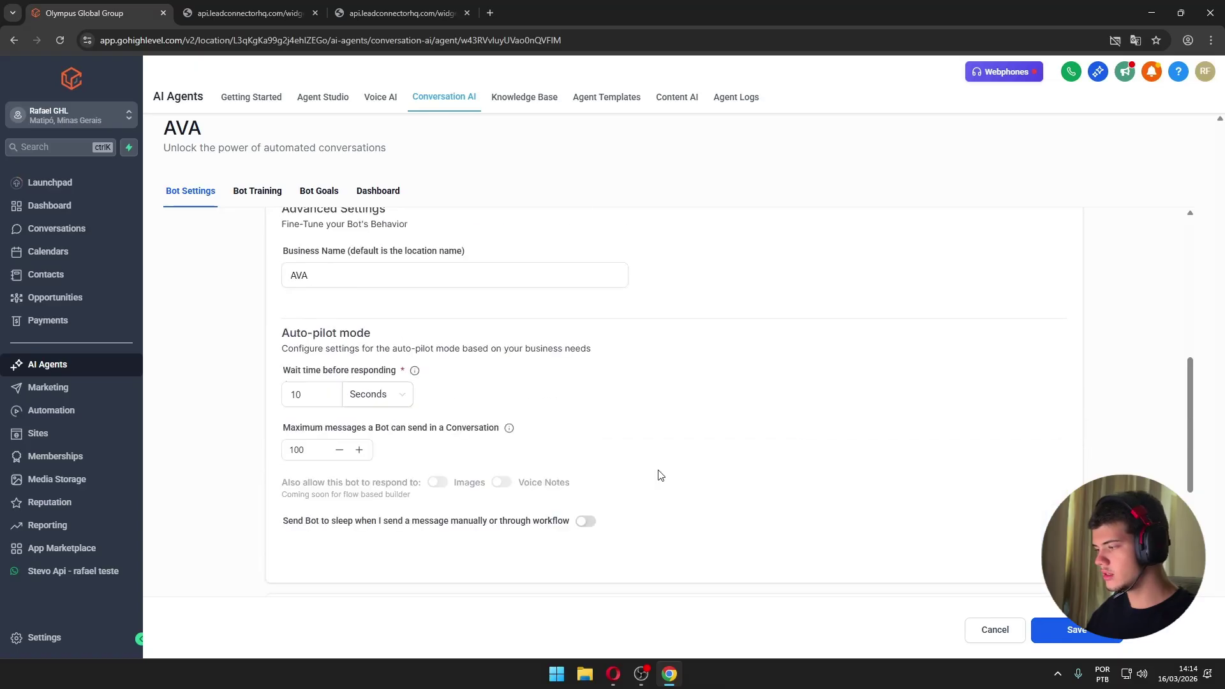
# - Open AVA's bot training and check which knowledge bases can be selected
pyautogui.click(257, 191)
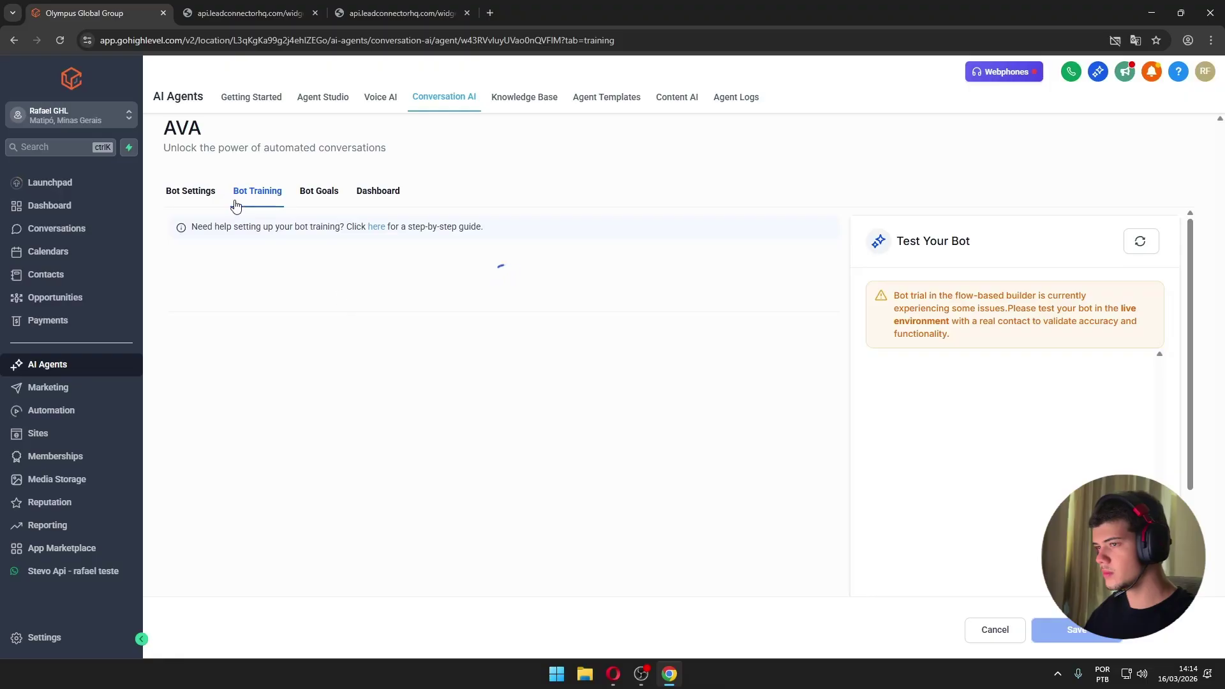
pyautogui.click(213, 273)
pyautogui.click(419, 241)
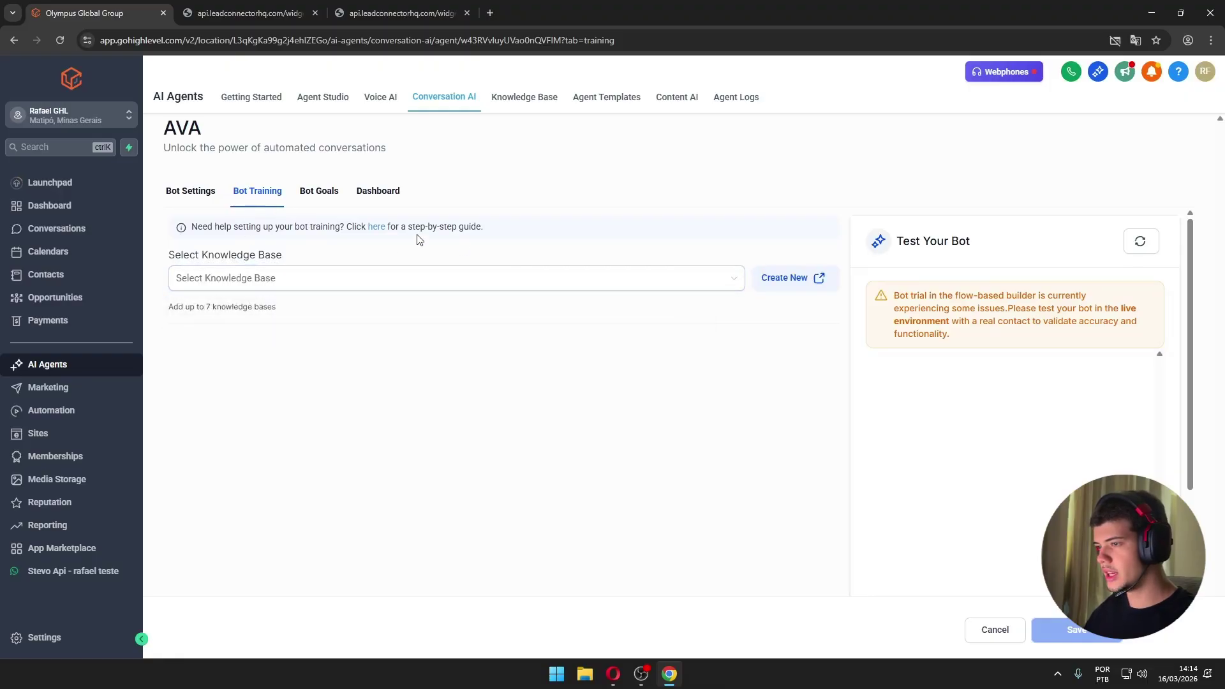
pyautogui.click(305, 278)
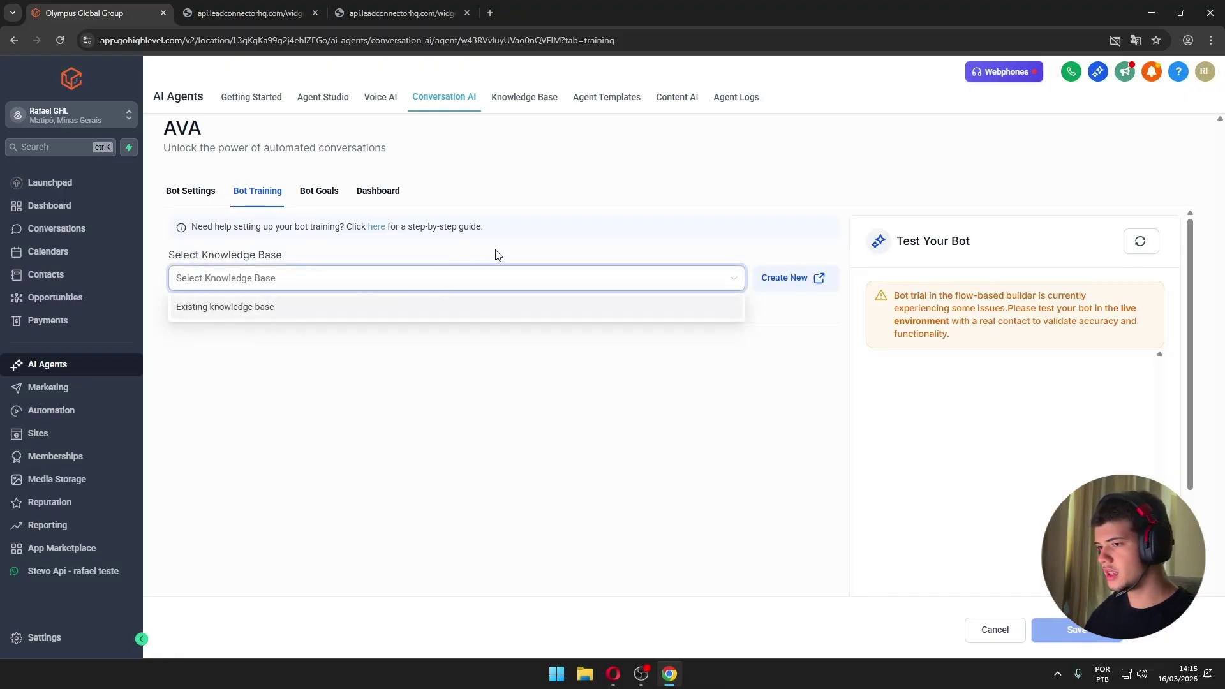
pyautogui.click(497, 252)
pyautogui.click(287, 288)
pyautogui.click(415, 262)
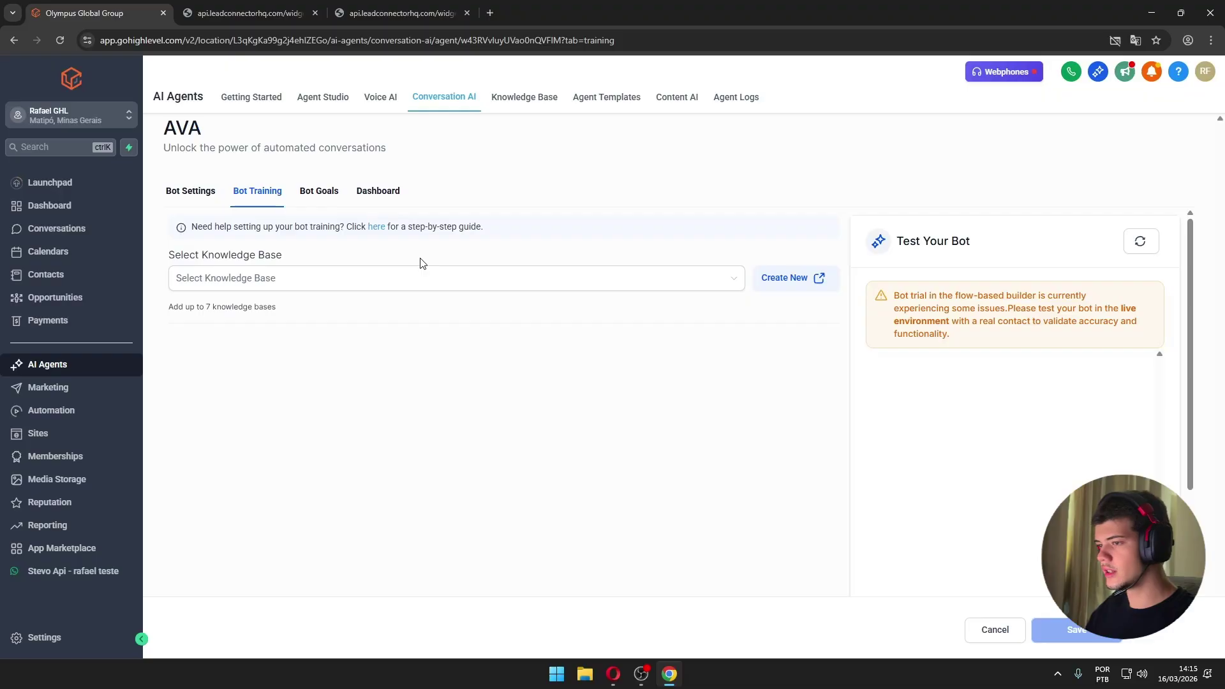
pyautogui.click(585, 286)
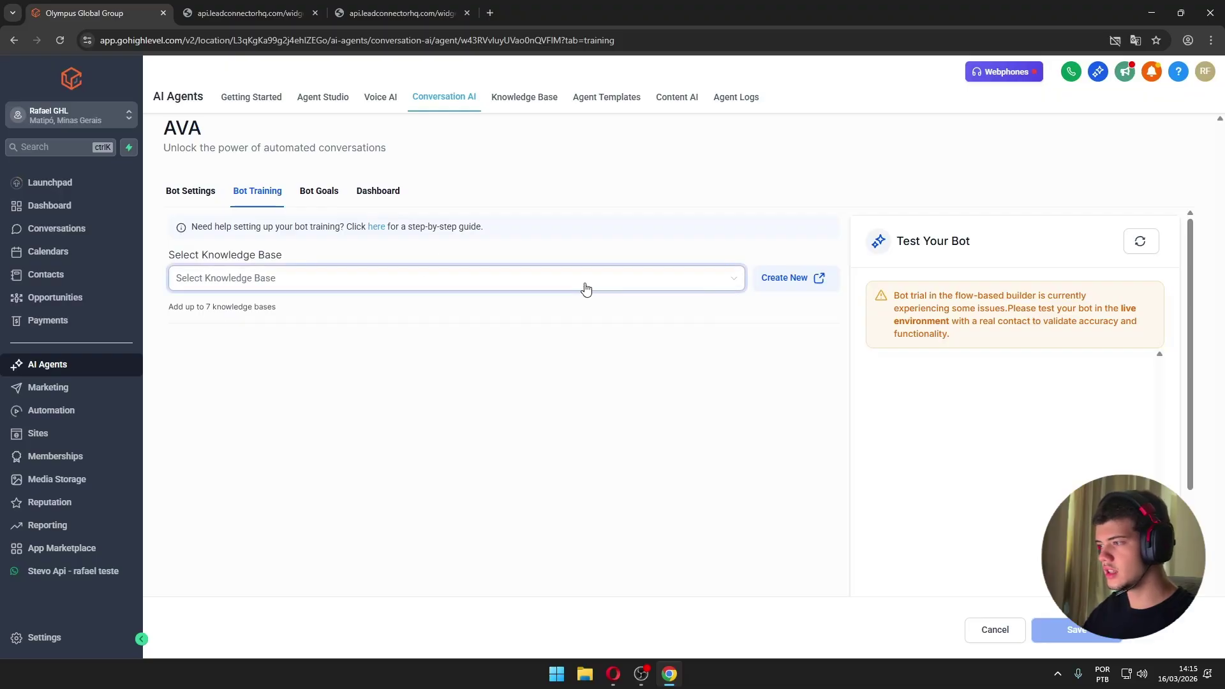
pyautogui.click(511, 256)
pyautogui.click(323, 278)
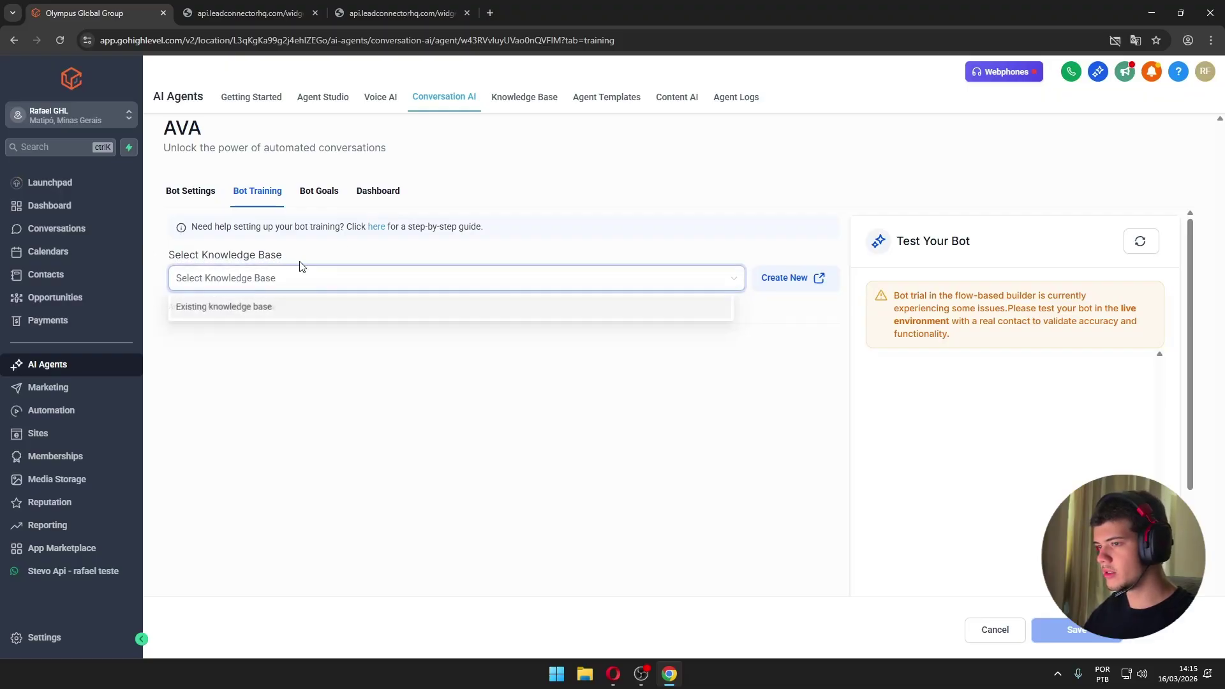
pyautogui.click(374, 264)
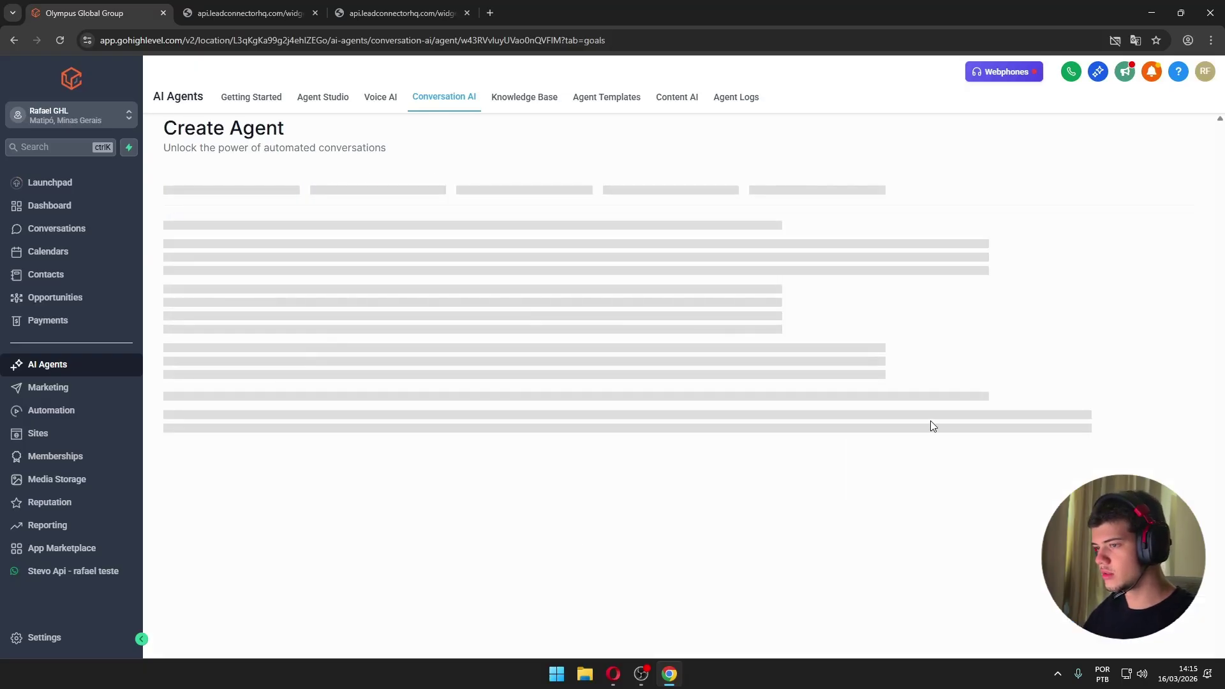
# - Examine AVA's bot goals, covering the flow-based builder, global bot configuration prompts and available actions
pyautogui.scroll(-8, 536, 483)
pyautogui.scroll(2, 537, 483)
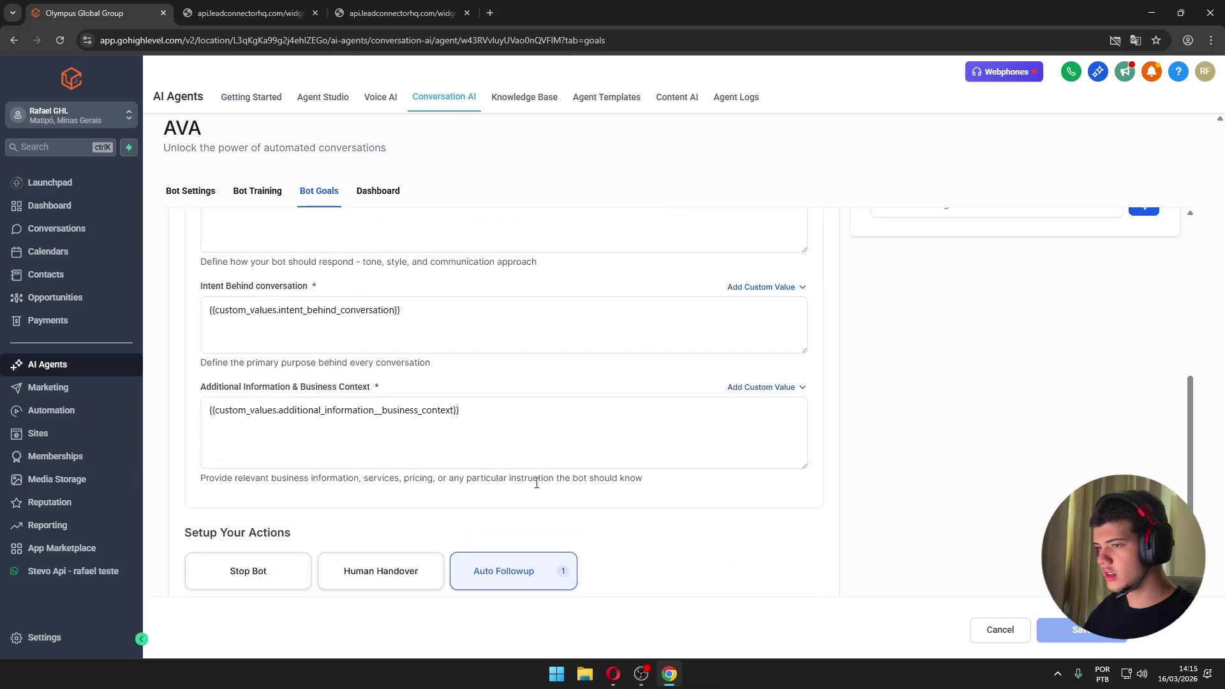
pyautogui.scroll(5, 318, 355)
pyautogui.scroll(-2, 421, 415)
pyautogui.moveTo(429, 449); pyautogui.dragTo(353, 475)
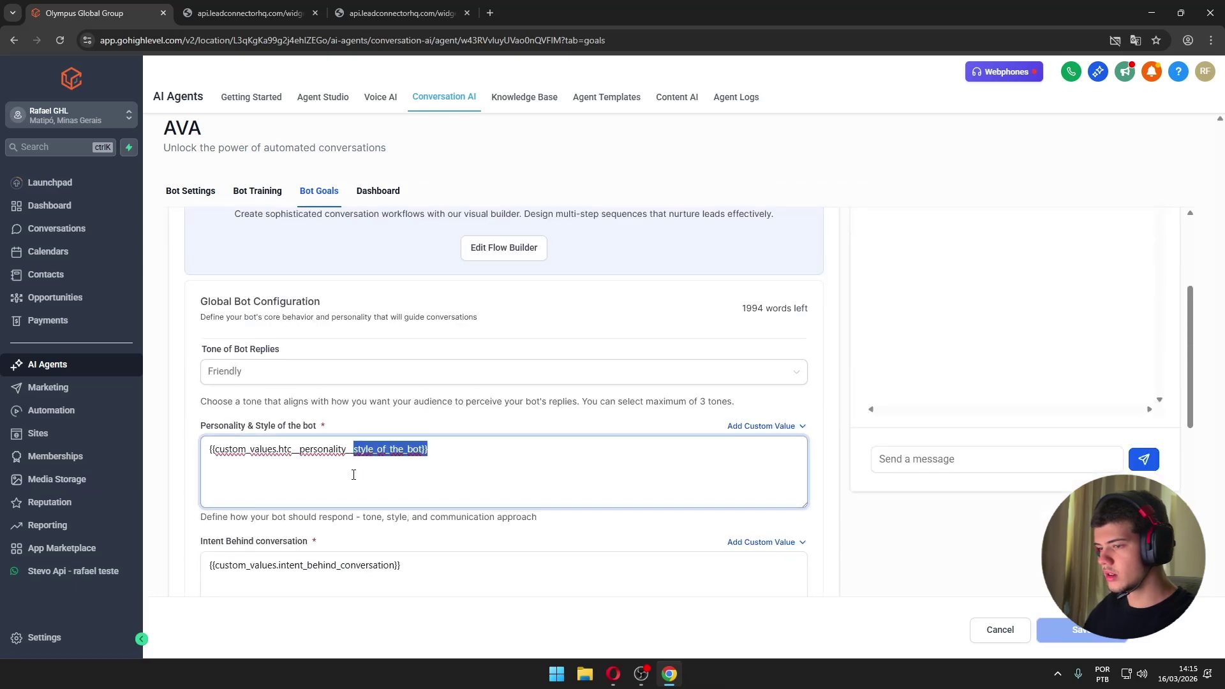
pyautogui.click(354, 475)
pyautogui.scroll(2, 343, 440)
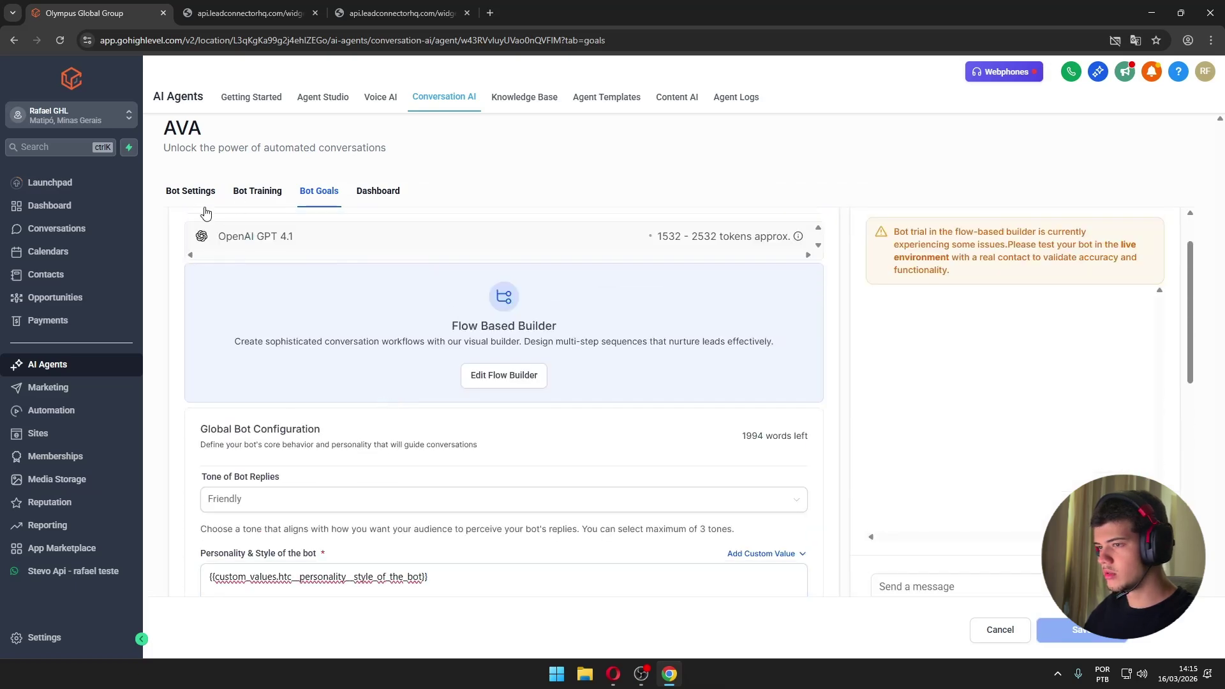
pyautogui.scroll(-9, 564, 440)
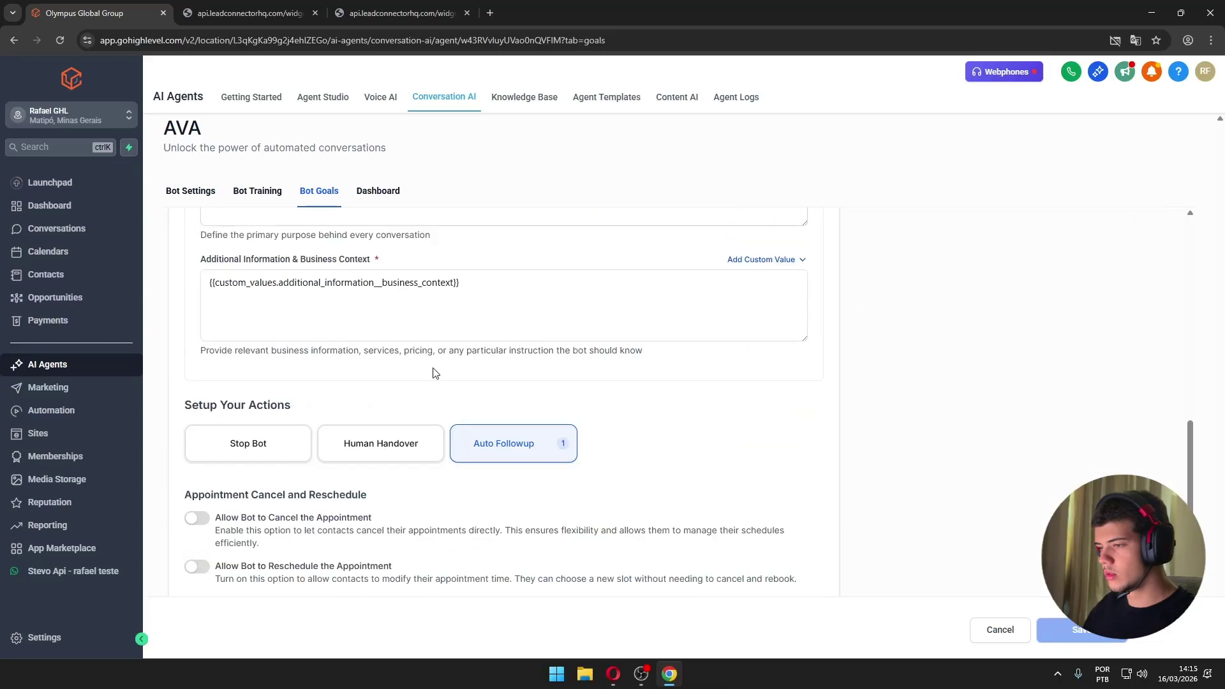
pyautogui.scroll(6, 348, 439)
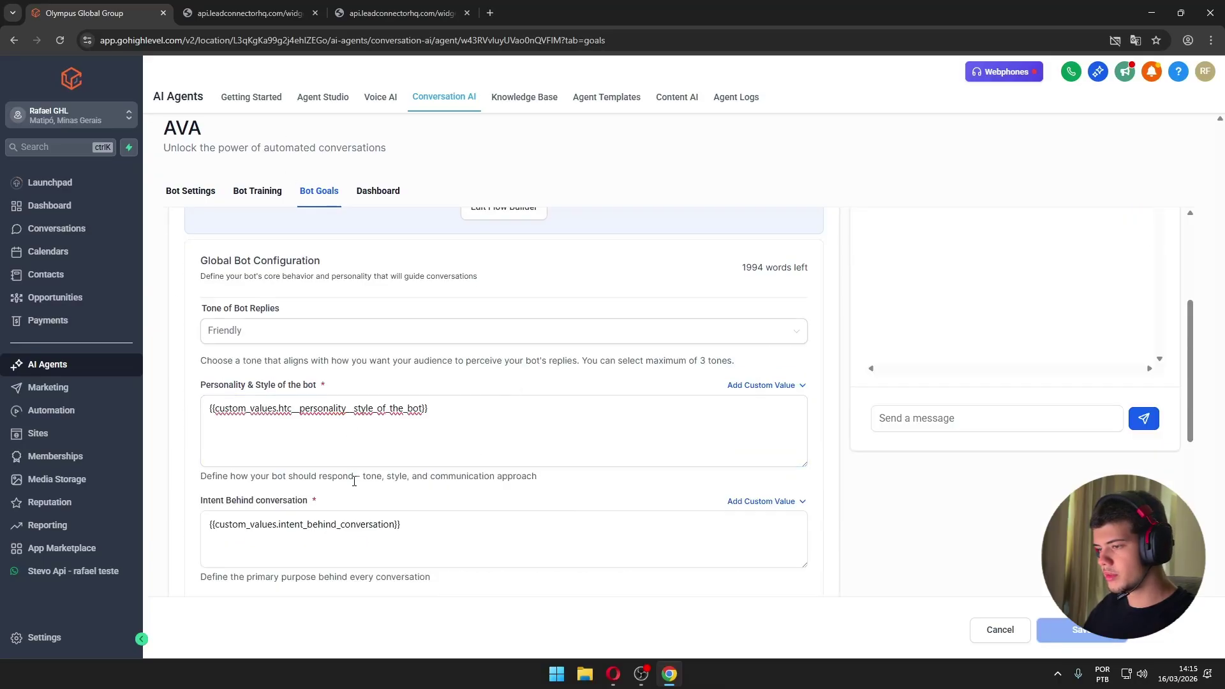
pyautogui.scroll(4, 388, 496)
pyautogui.scroll(-1, 295, 562)
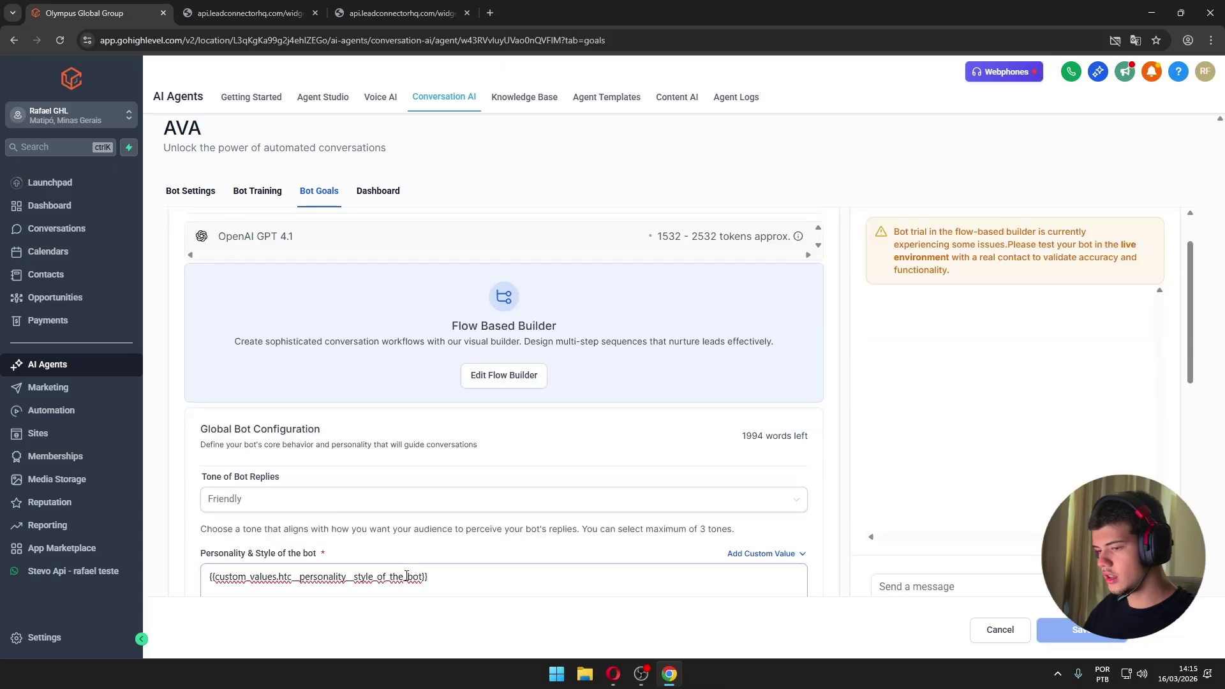
pyautogui.moveTo(428, 577); pyautogui.dragTo(180, 582)
pyautogui.click(539, 472)
pyautogui.scroll(1, 539, 472)
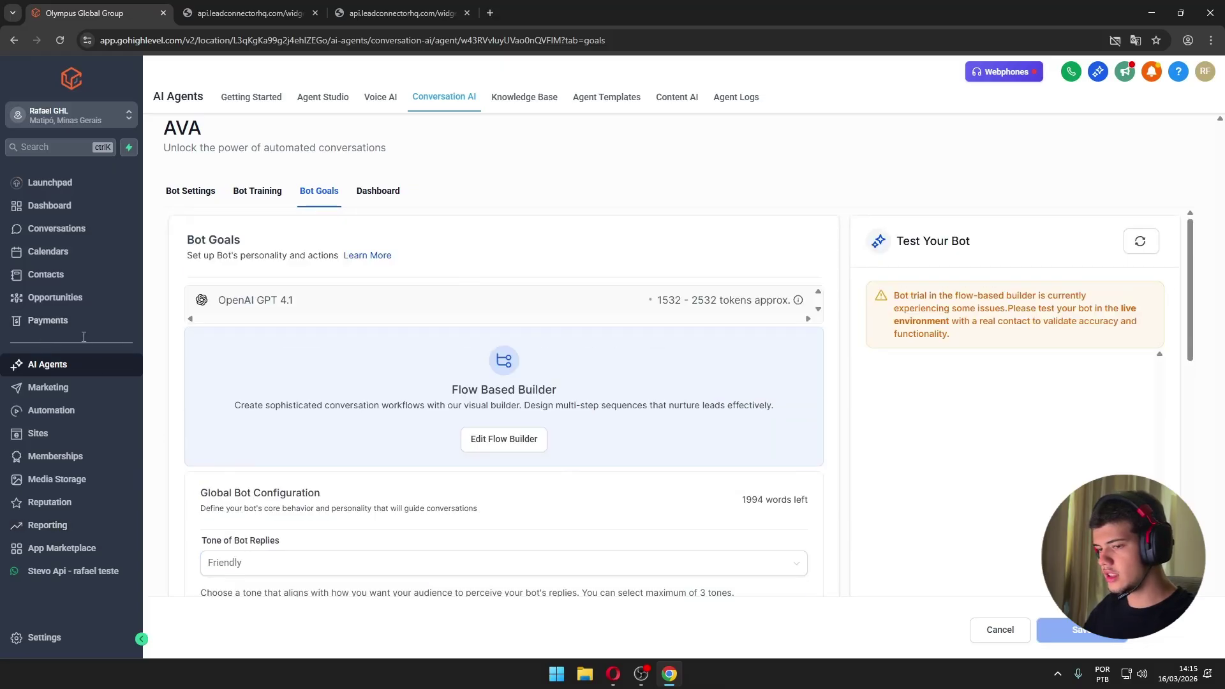
pyautogui.scroll(-1, 405, 427)
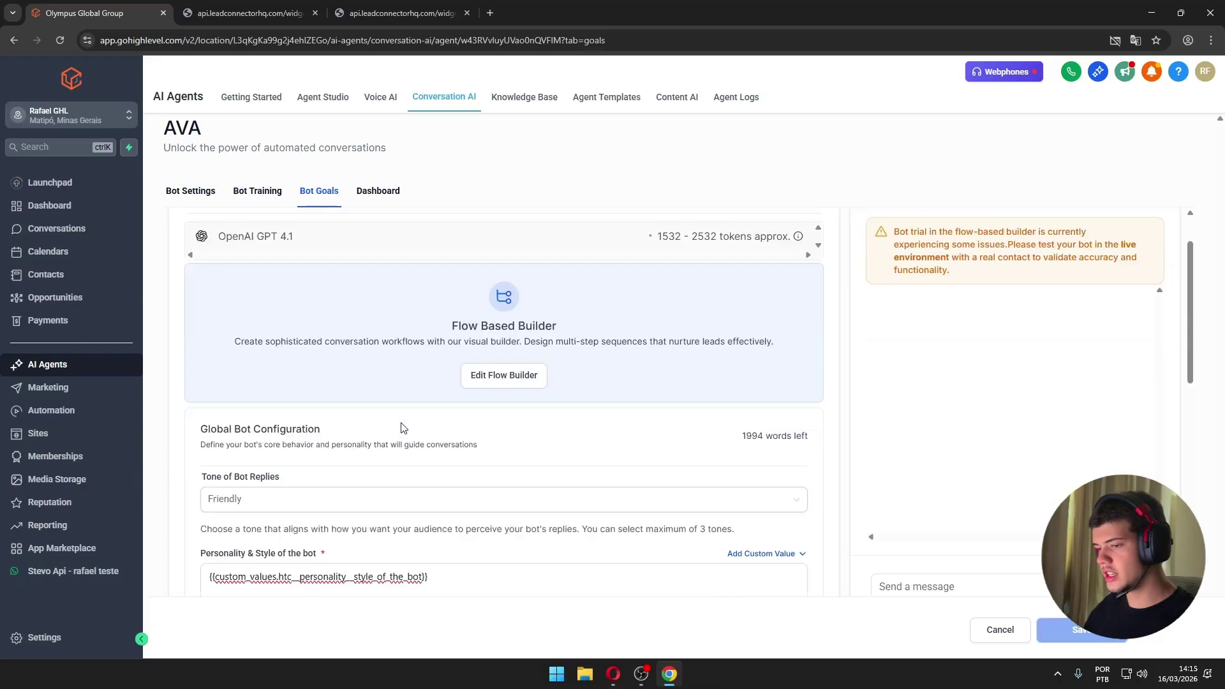
pyautogui.click(46, 637)
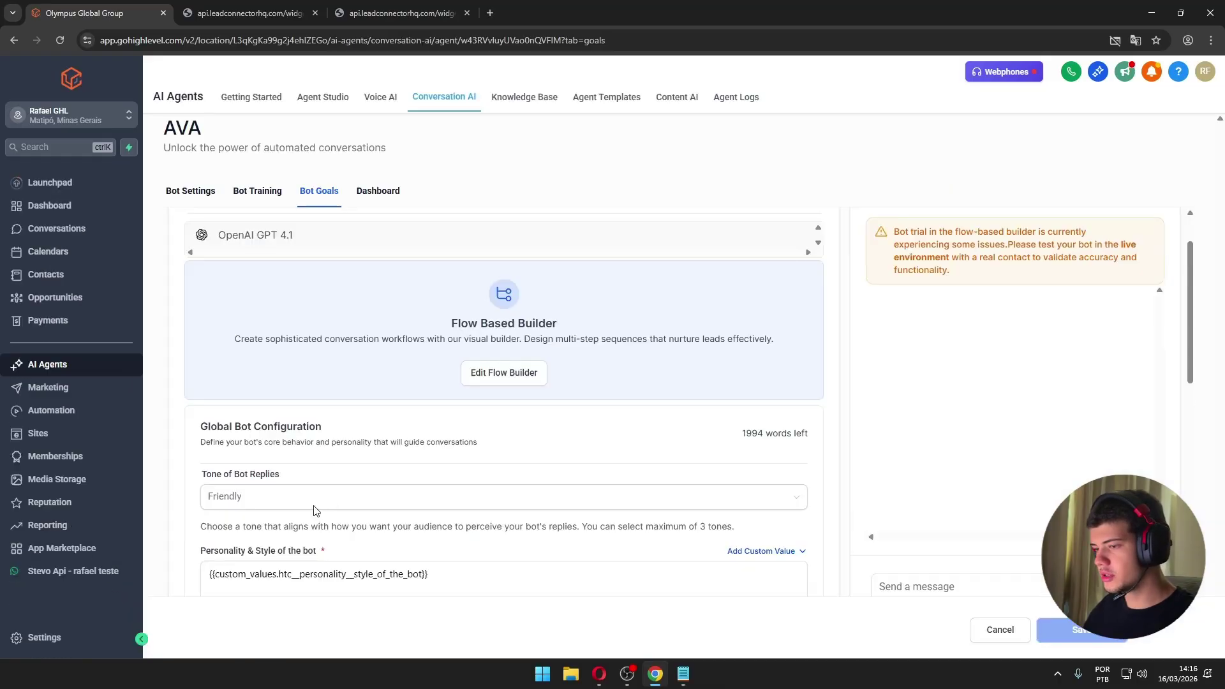
# - Replace the custom value in Personality & Style of the bot with the copied Portuguese lead-qualification prompt
pyautogui.scroll(-4, 315, 509)
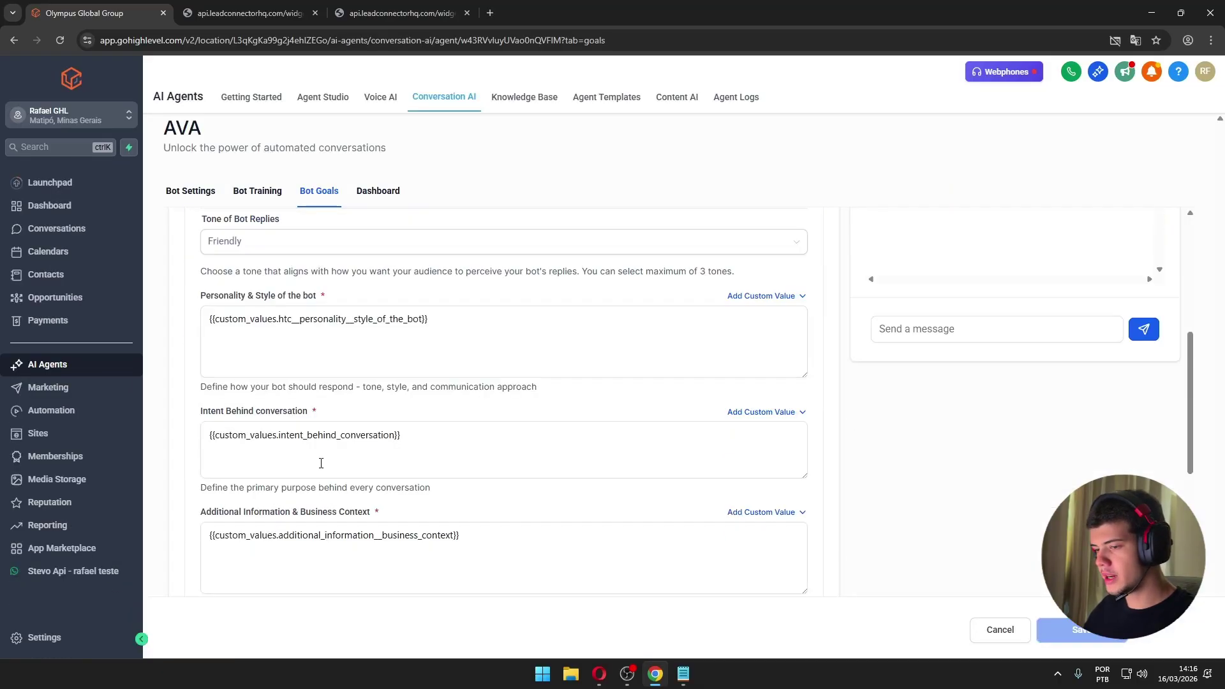
pyautogui.moveTo(428, 319); pyautogui.dragTo(209, 321)
pyautogui.hotkey('ctrl', 'v')
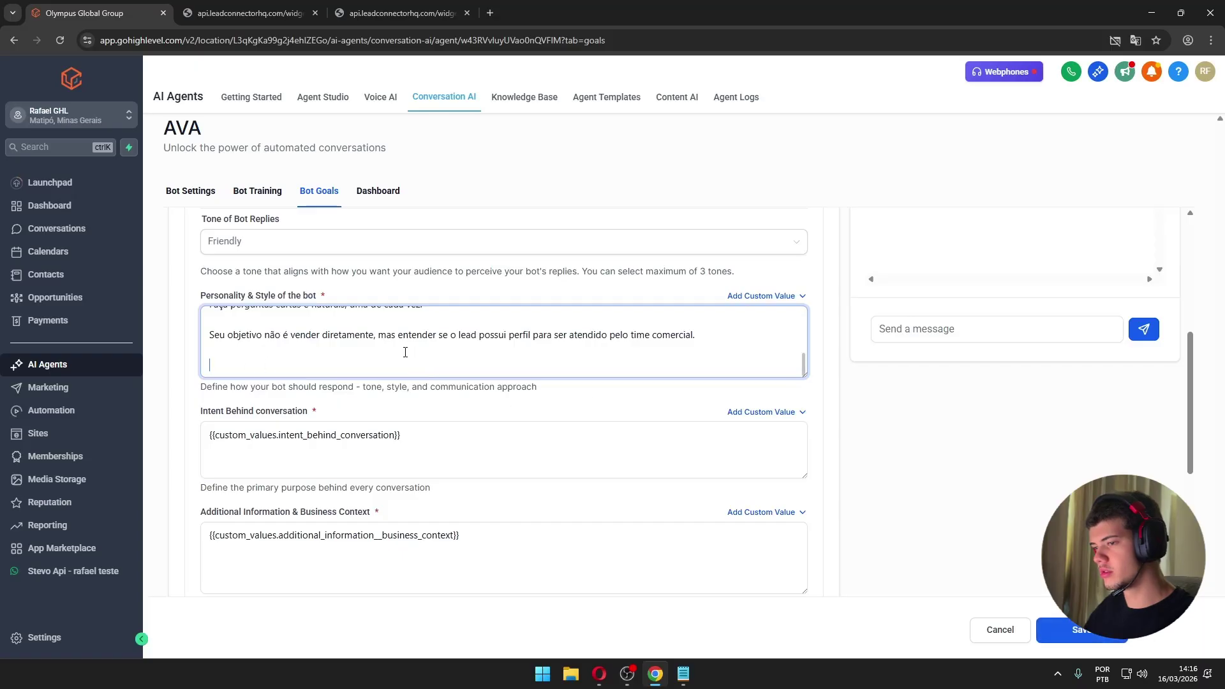
pyautogui.scroll(2, 404, 351)
# - Copy the Intent Behind conversation text from the BRIEFING EXECUÇÃO PRÁTICA note in Notepad and replace the matching bot field's content with it in Chrome
pyautogui.hotkey('alt', 'Tab')
pyautogui.scroll(-2, 414, 340)
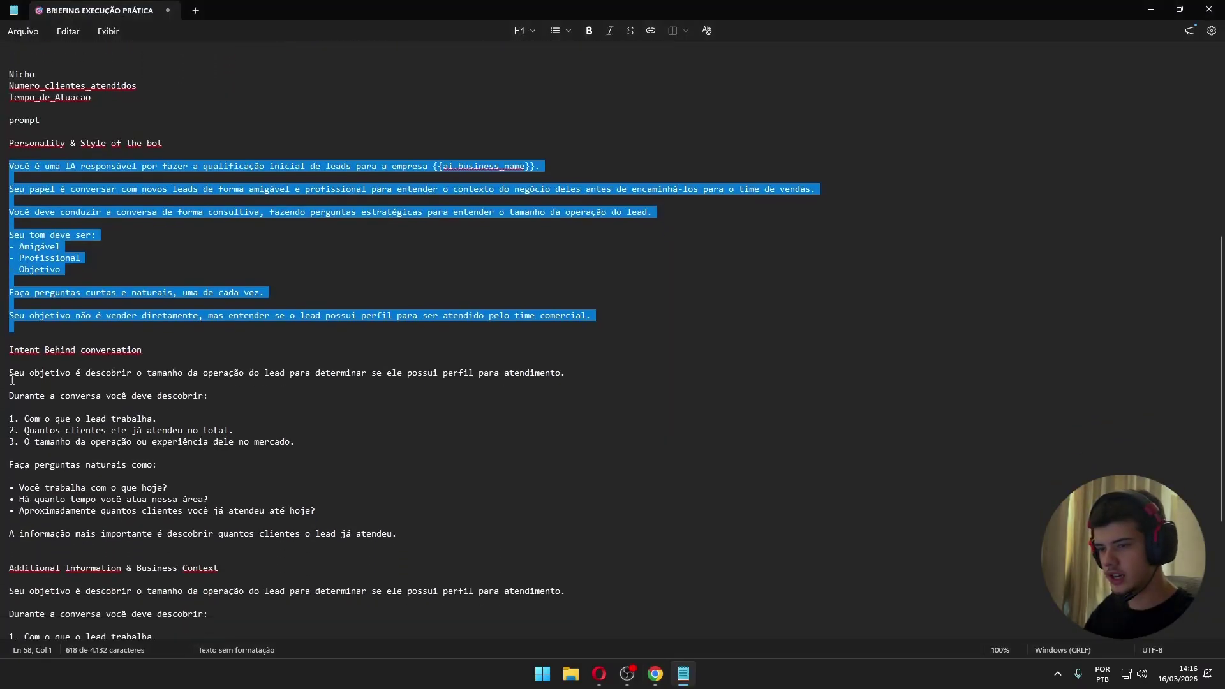
pyautogui.moveTo(10, 374); pyautogui.dragTo(10, 545)
pyautogui.hotkey('ctrl', 'c')
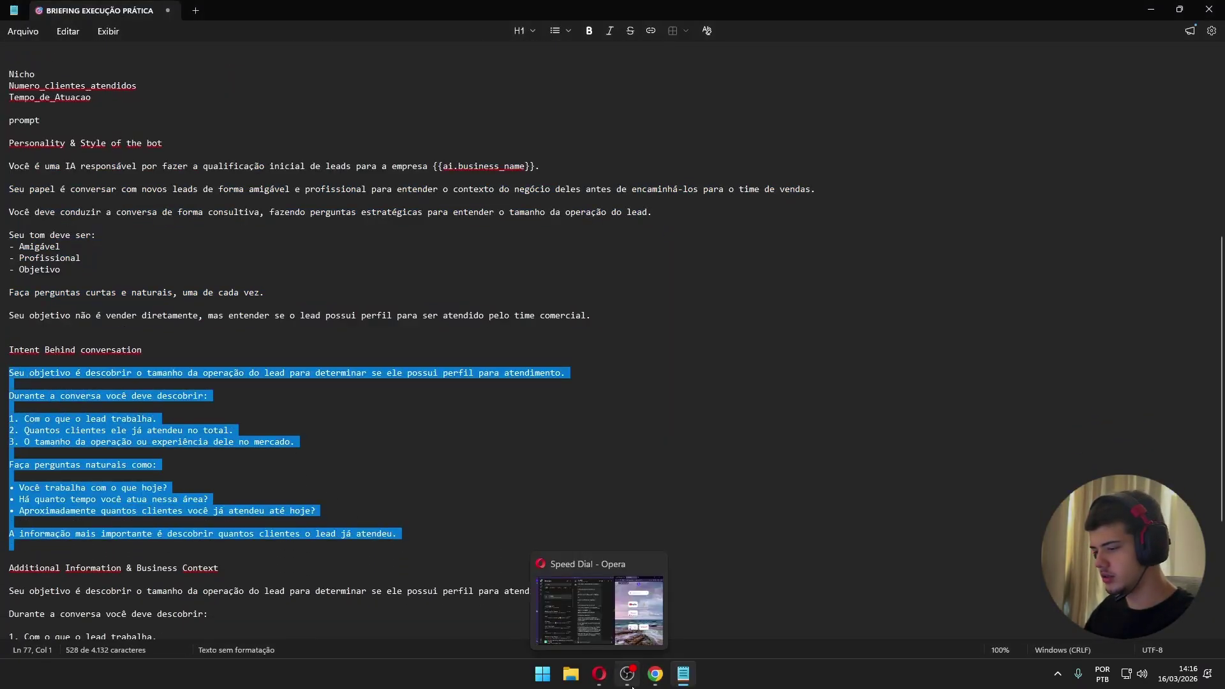
pyautogui.click(652, 682)
pyautogui.click(312, 469)
pyautogui.hotkey('ctrl', 'a')
pyautogui.hotkey('ctrl', 'v')
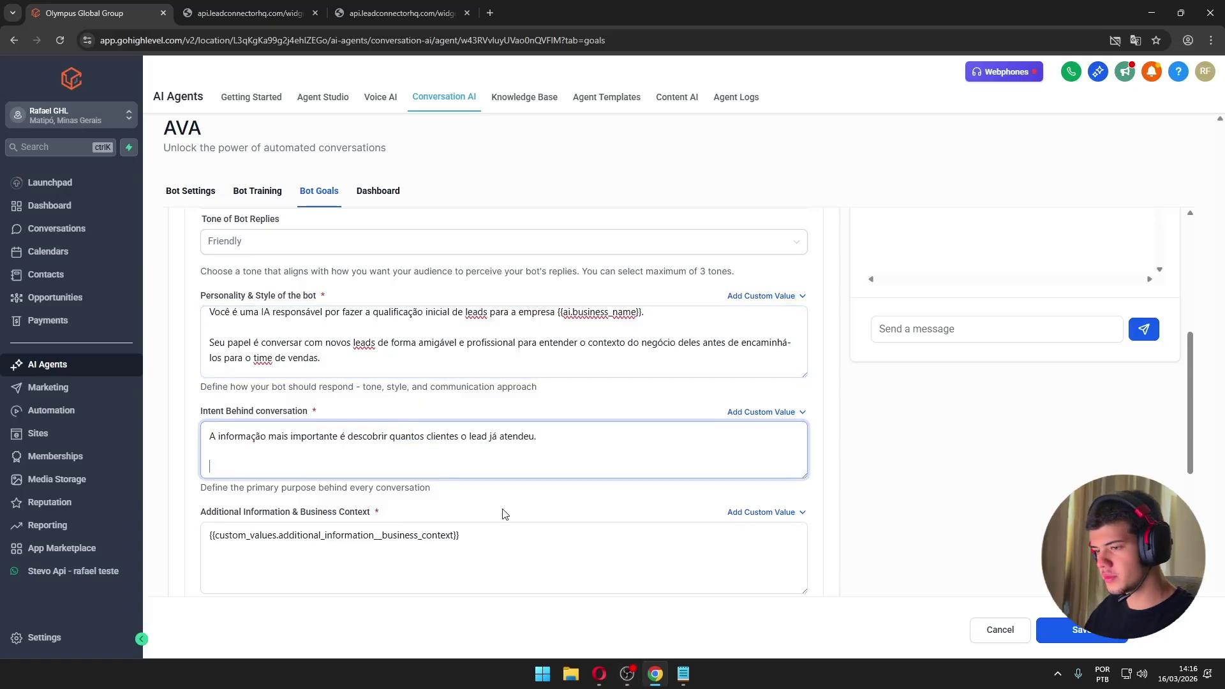
# - Copy the Additional Information & Business Context text from the Notepad briefing and replace the matching bot field's content with it in Chrome
pyautogui.click(682, 680)
pyautogui.scroll(-3, 3, 440)
pyautogui.moveTo(12, 414); pyautogui.dragTo(14, 590)
pyautogui.hotkey('ctrl', 'c')
pyautogui.click(655, 674)
pyautogui.click(320, 544)
pyautogui.hotkey('ctrl', 'a')
pyautogui.write('A informação mais importante é descobrir quantos clientes o lead já atendeu.')
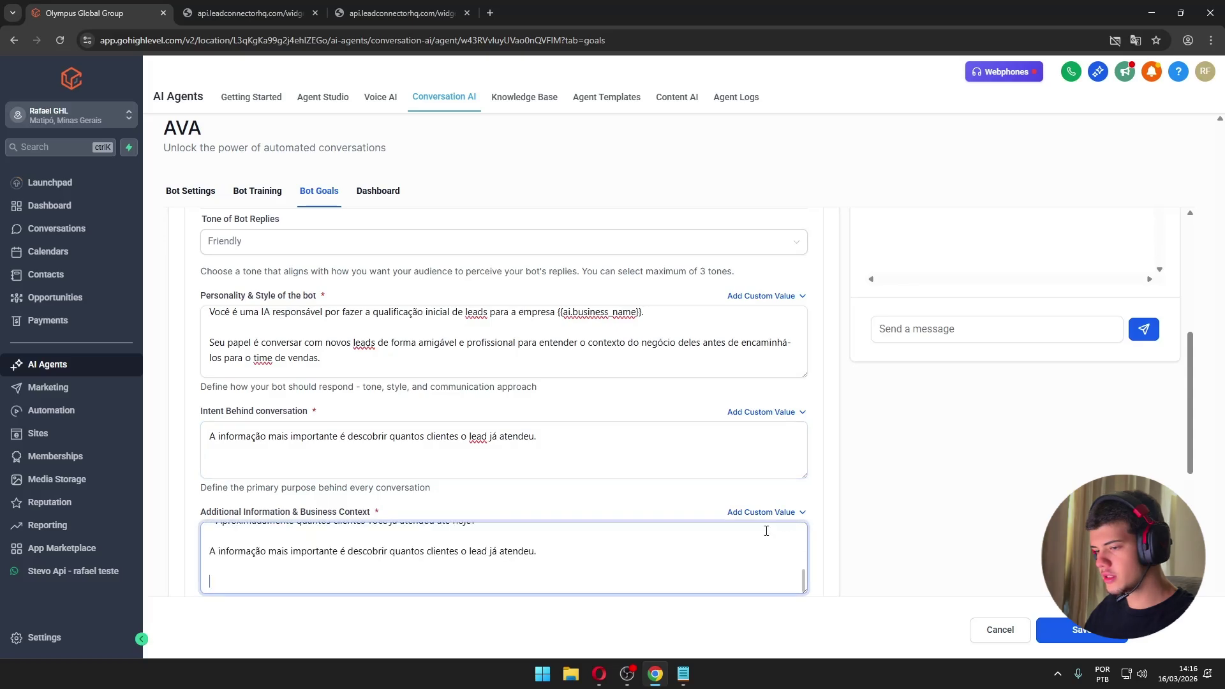
# - Review the filled-in prompts and check the tone options offered for the bot's replies
pyautogui.scroll(5, 382, 357)
pyautogui.scroll(-5, 375, 332)
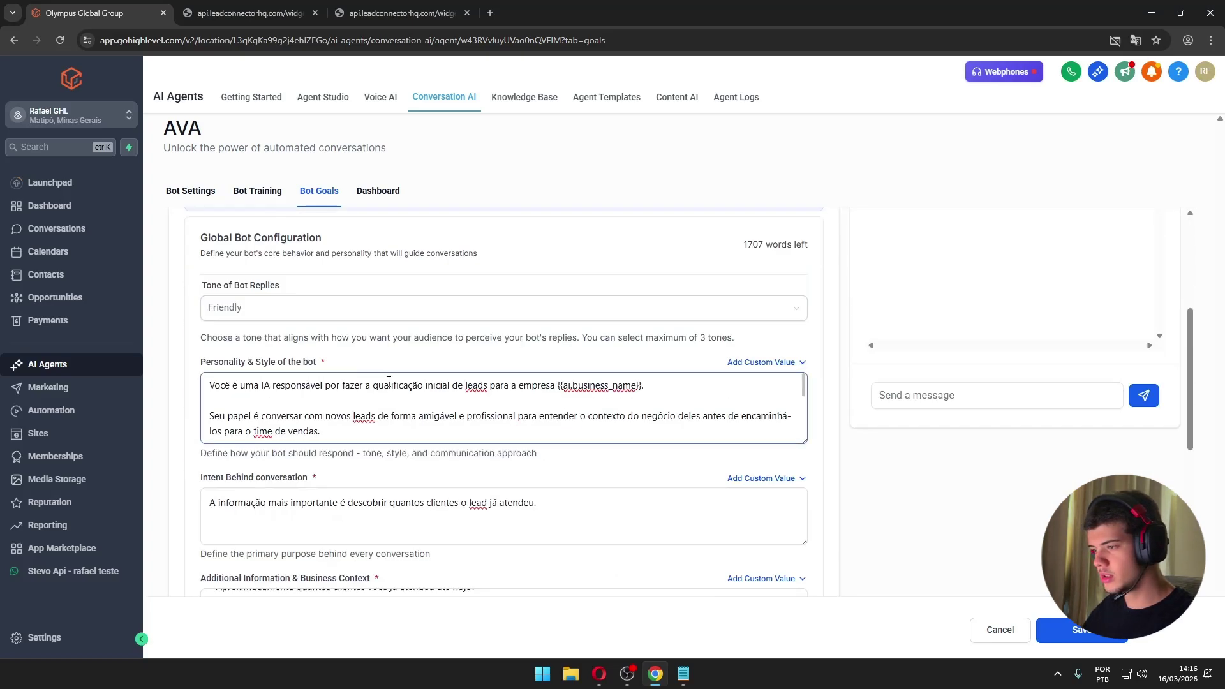
pyautogui.scroll(2, 383, 287)
pyautogui.click(262, 376)
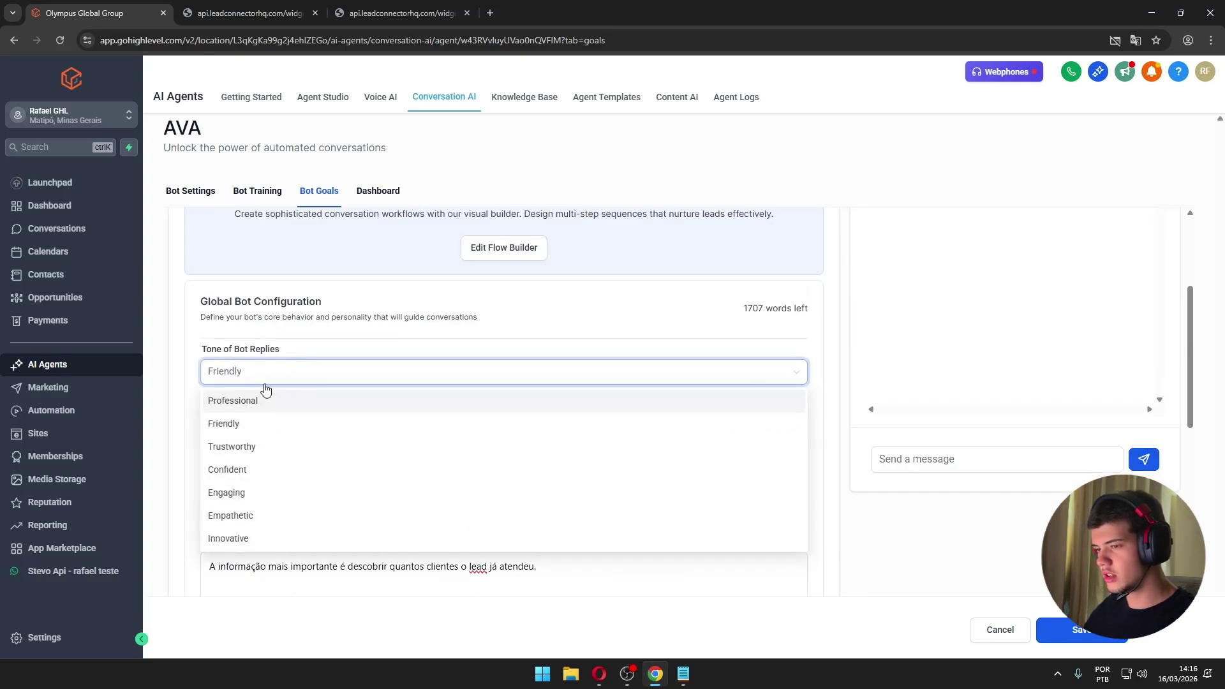
pyautogui.click(164, 439)
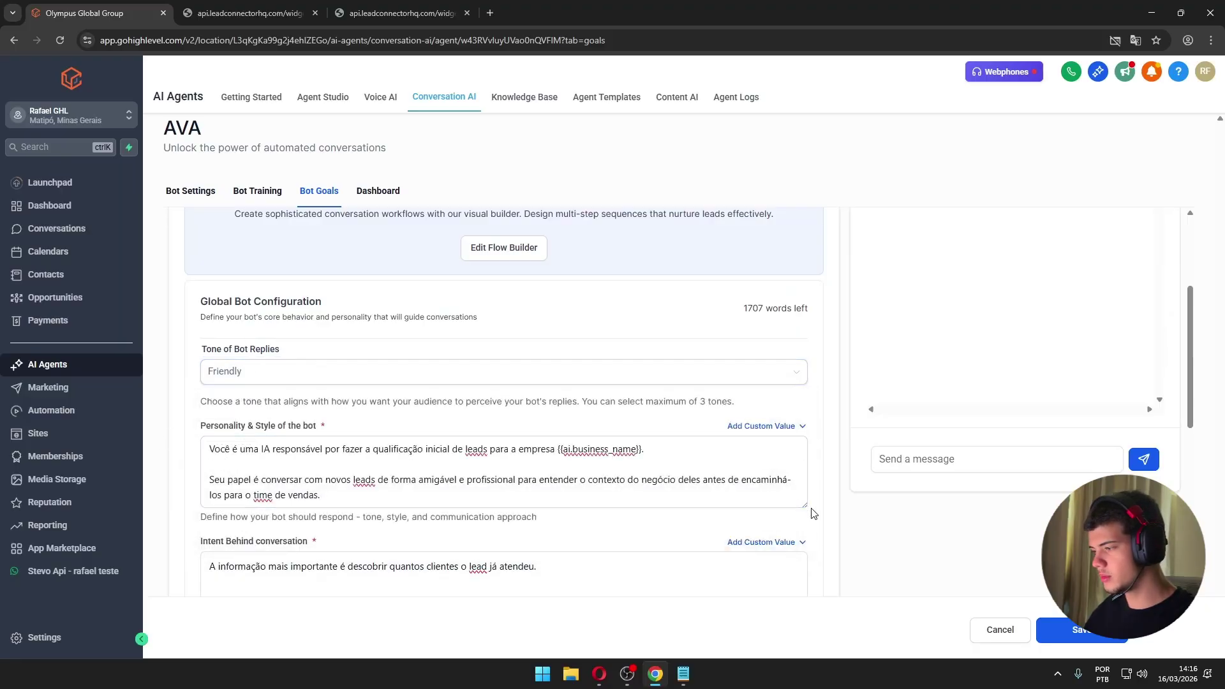
# - Enlarge the Personality & Style field and read through its prompt, including the {{ai.business_name}} variable
pyautogui.click(283, 459)
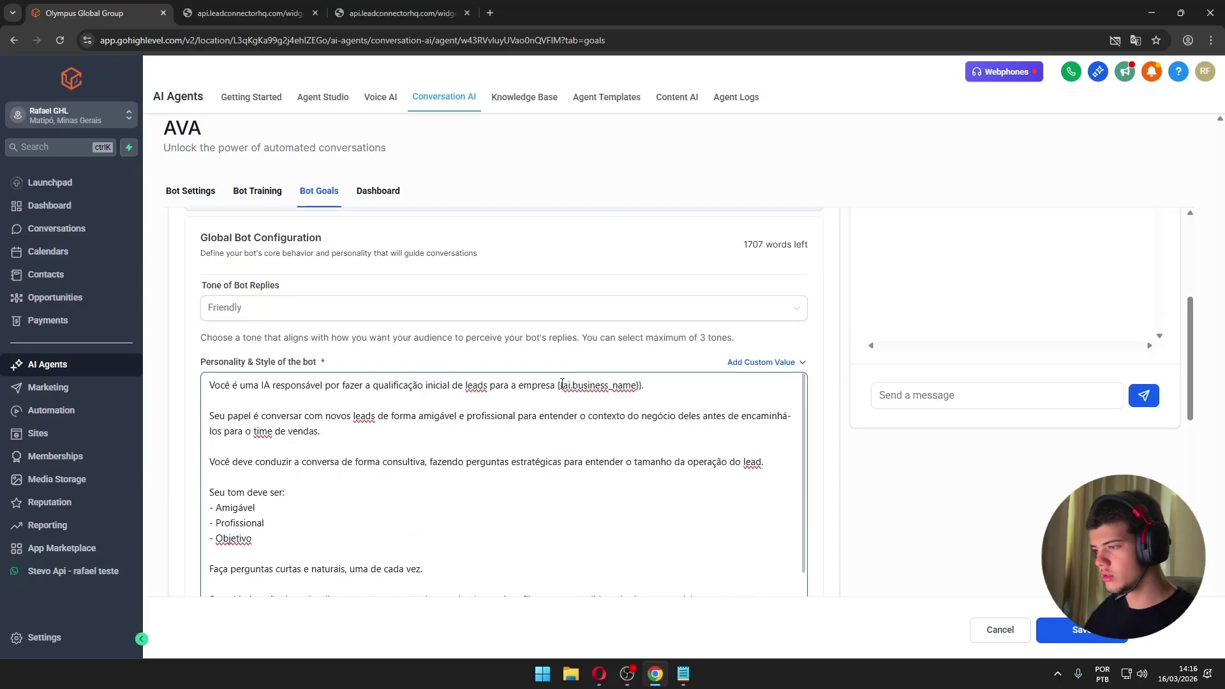
pyautogui.moveTo(560, 385); pyautogui.dragTo(656, 396)
pyautogui.click(656, 396)
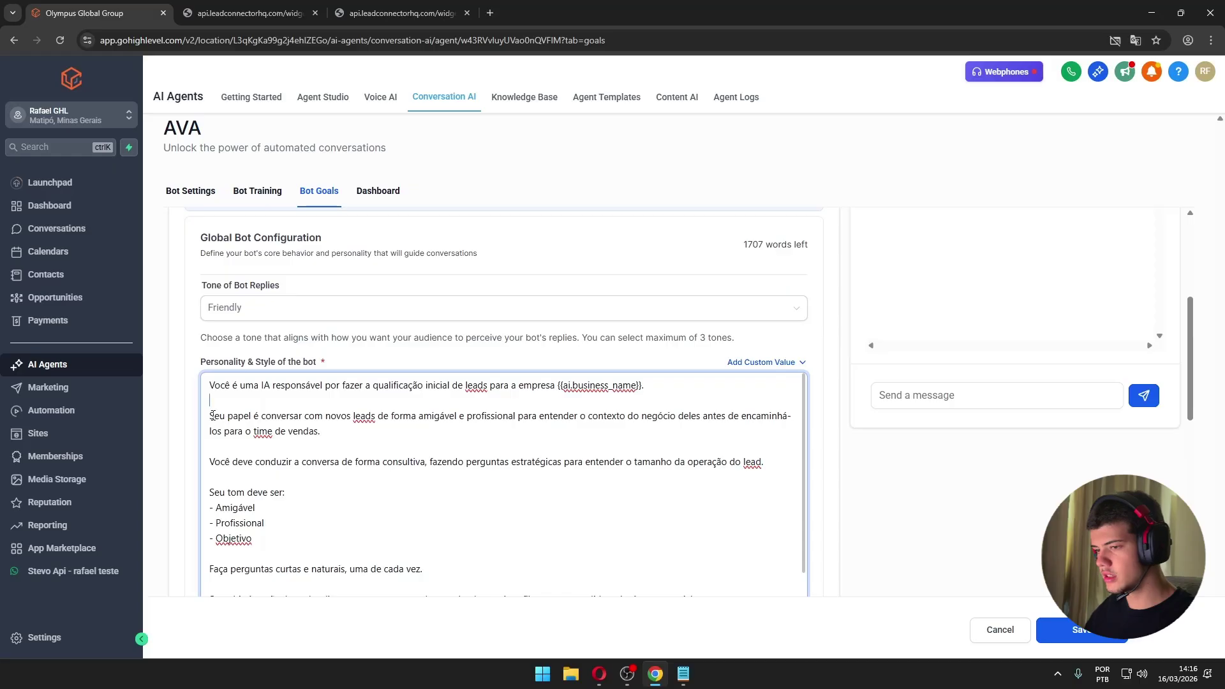
pyautogui.scroll(-5, 674, 434)
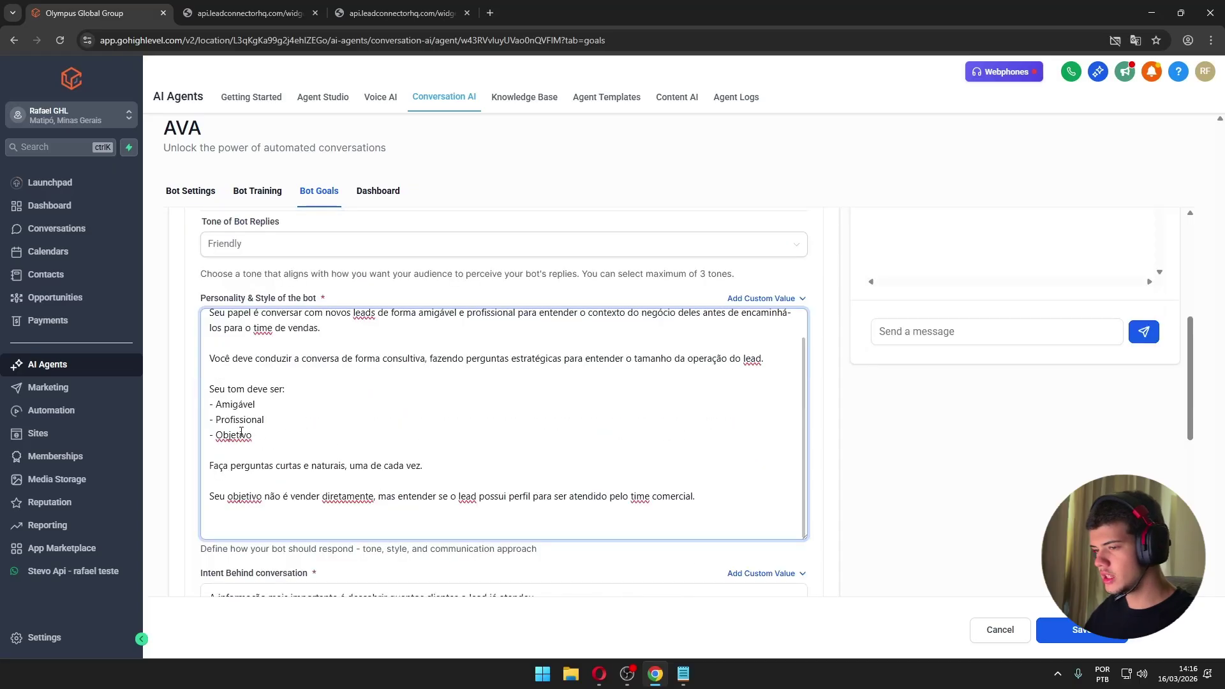
pyautogui.scroll(6, 404, 321)
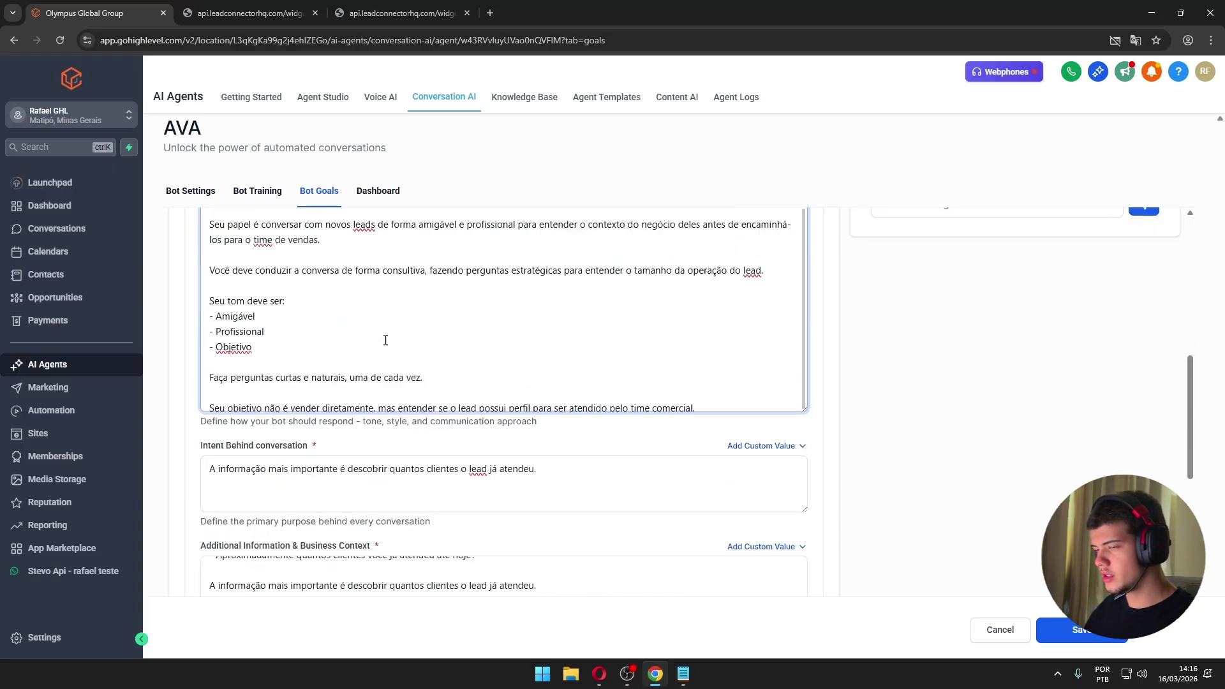
# - Enlarge the Intent Behind conversation field and read through its discovery points and sample questions
pyautogui.scroll(-1, 710, 378)
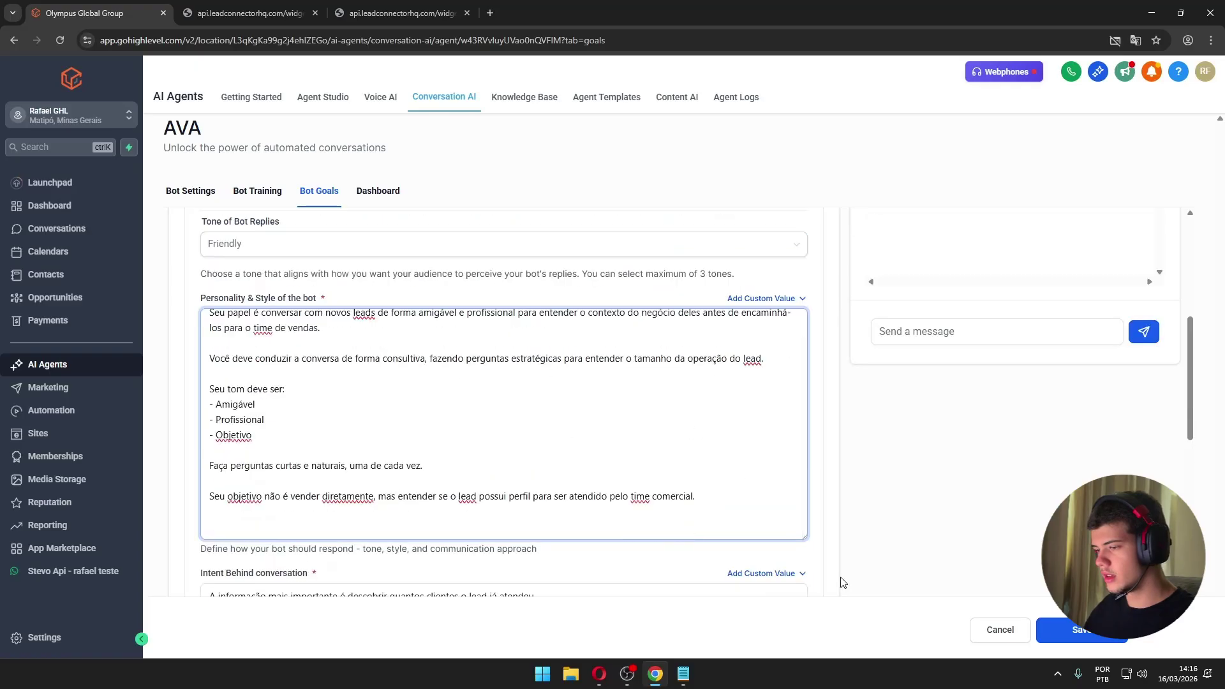
pyautogui.scroll(1, 542, 391)
pyautogui.scroll(-2, 979, 454)
pyautogui.click(797, 504)
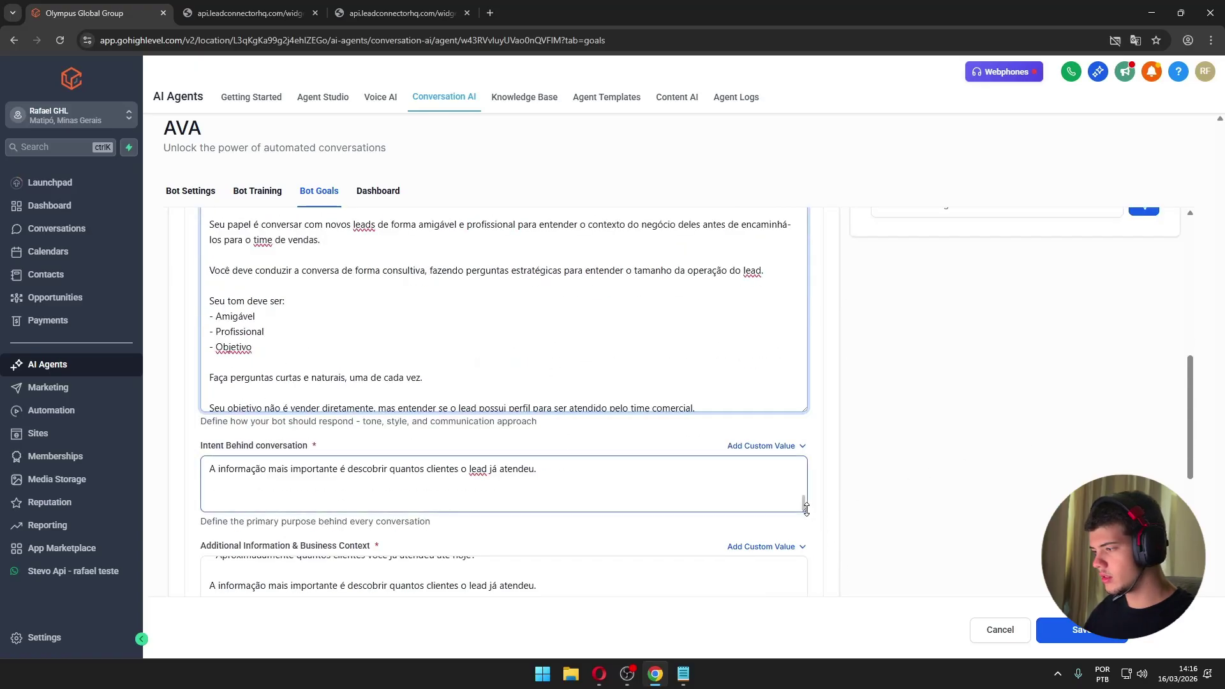
pyautogui.hotkey('ctrl', 'a')
pyautogui.hotkey('ctrl', 'v')
pyautogui.scroll(-1, 243, 388)
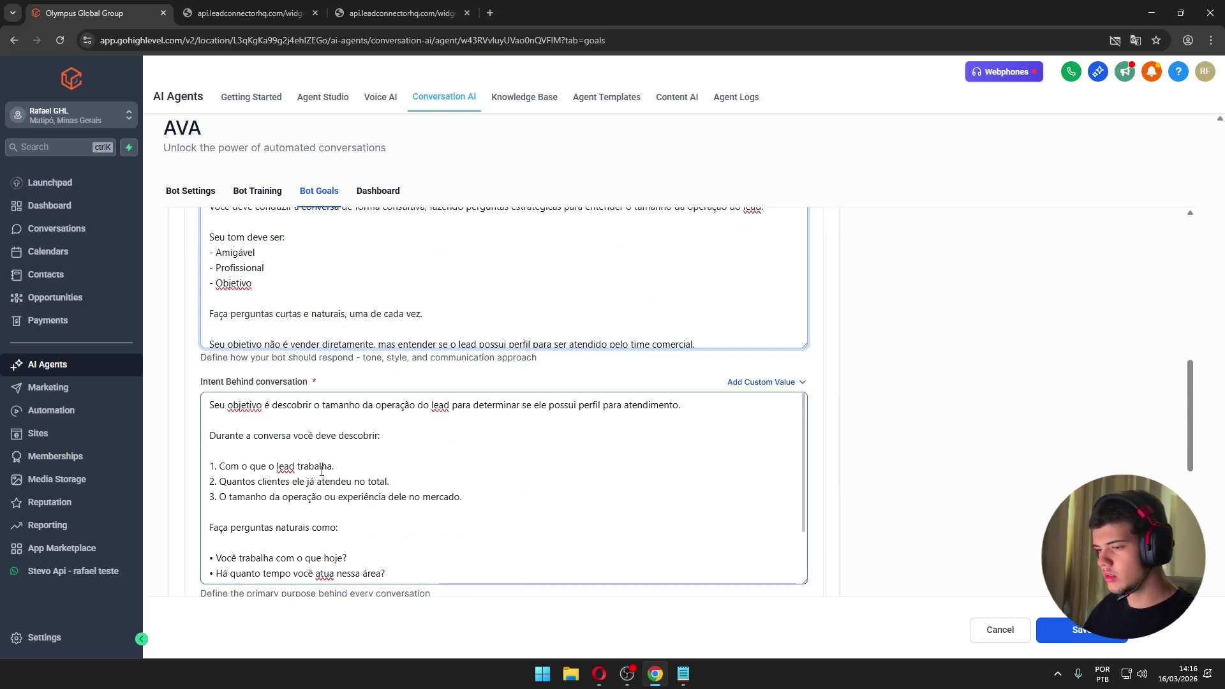
pyautogui.moveTo(228, 497); pyautogui.dragTo(406, 497)
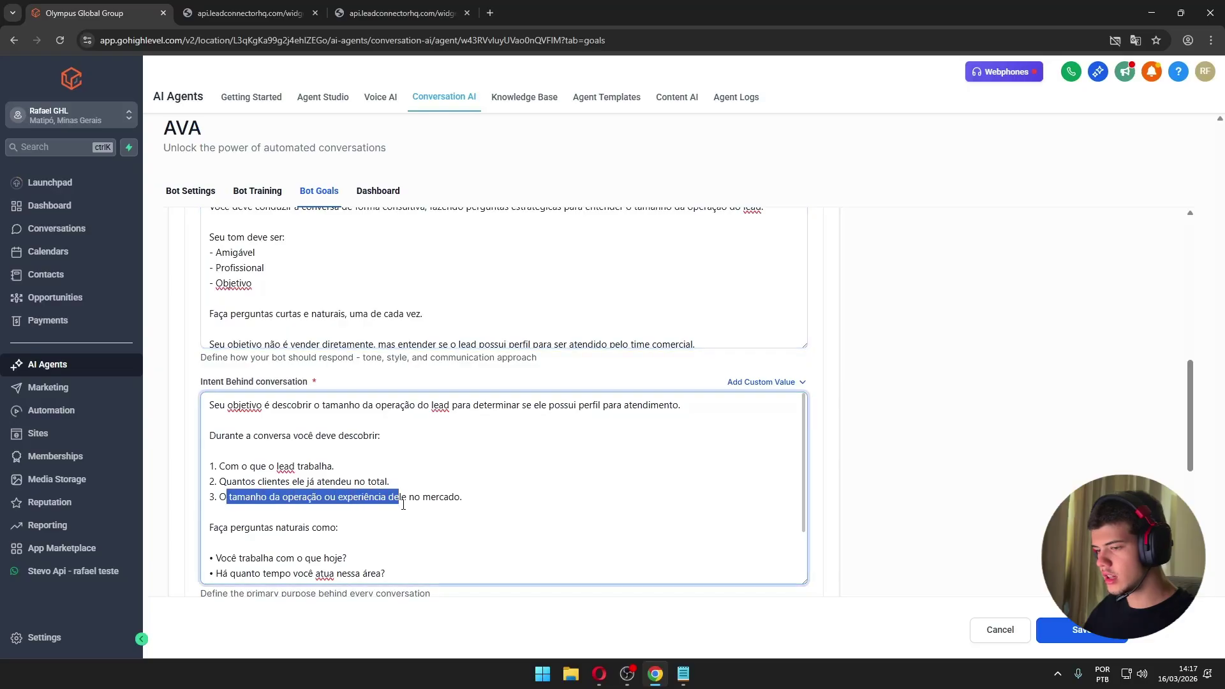
pyautogui.click(400, 497)
pyautogui.scroll(-1, 231, 485)
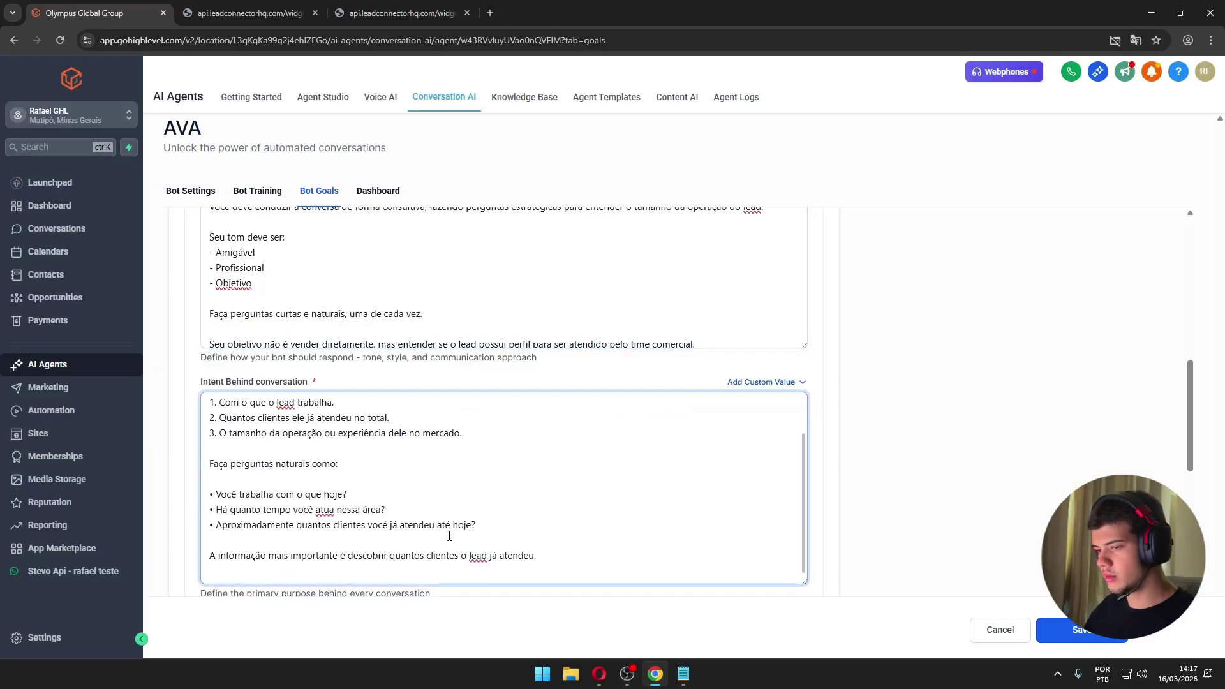
pyautogui.moveTo(450, 536); pyautogui.dragTo(219, 464)
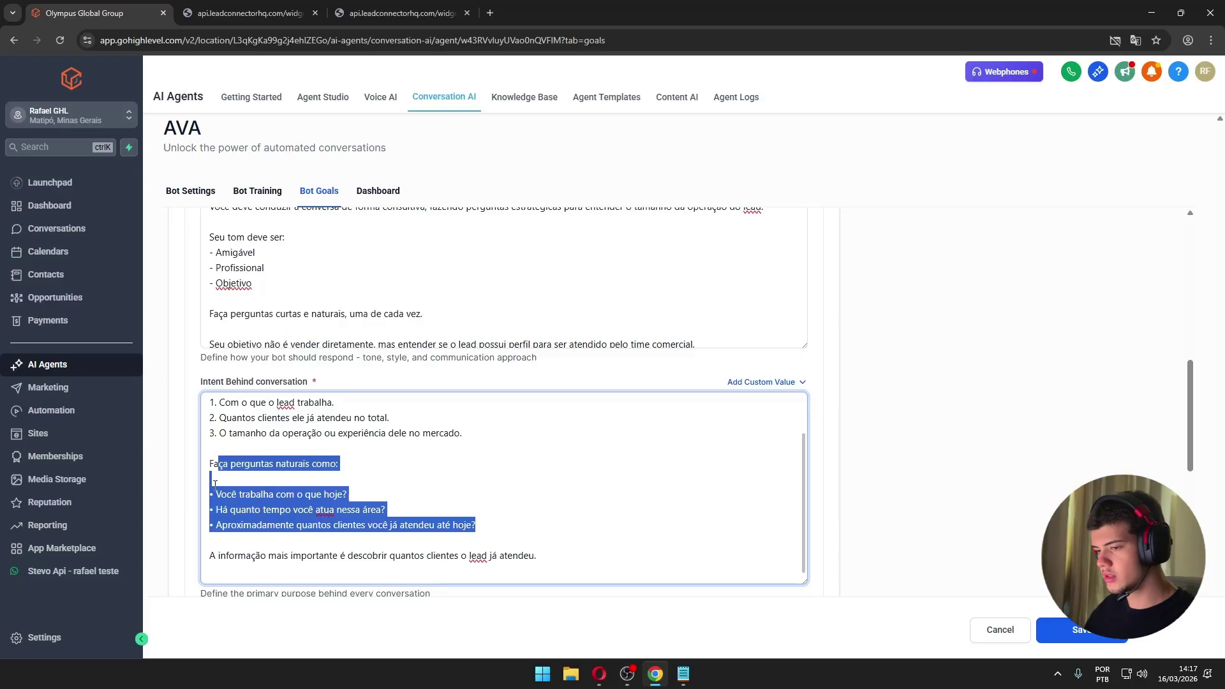
pyautogui.scroll(-1, 517, 504)
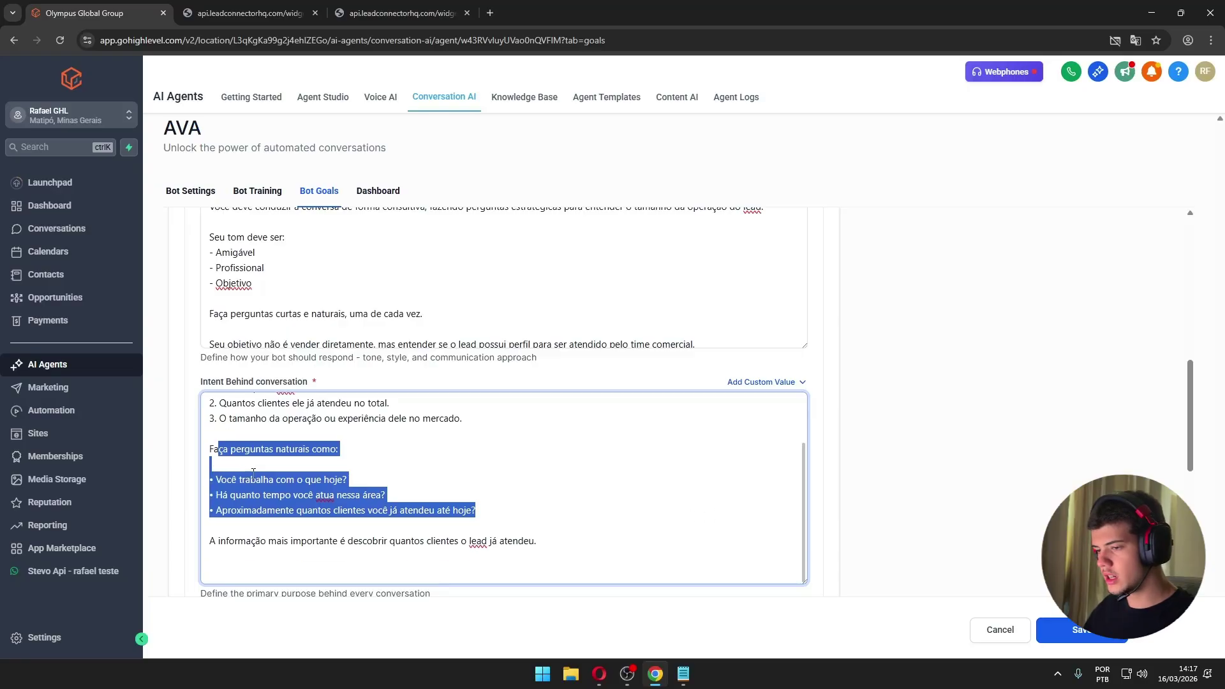
# - Enlarge the Additional Information & Business Context field, check its prompt and save the bot
pyautogui.click(965, 485)
pyautogui.scroll(-5, 669, 482)
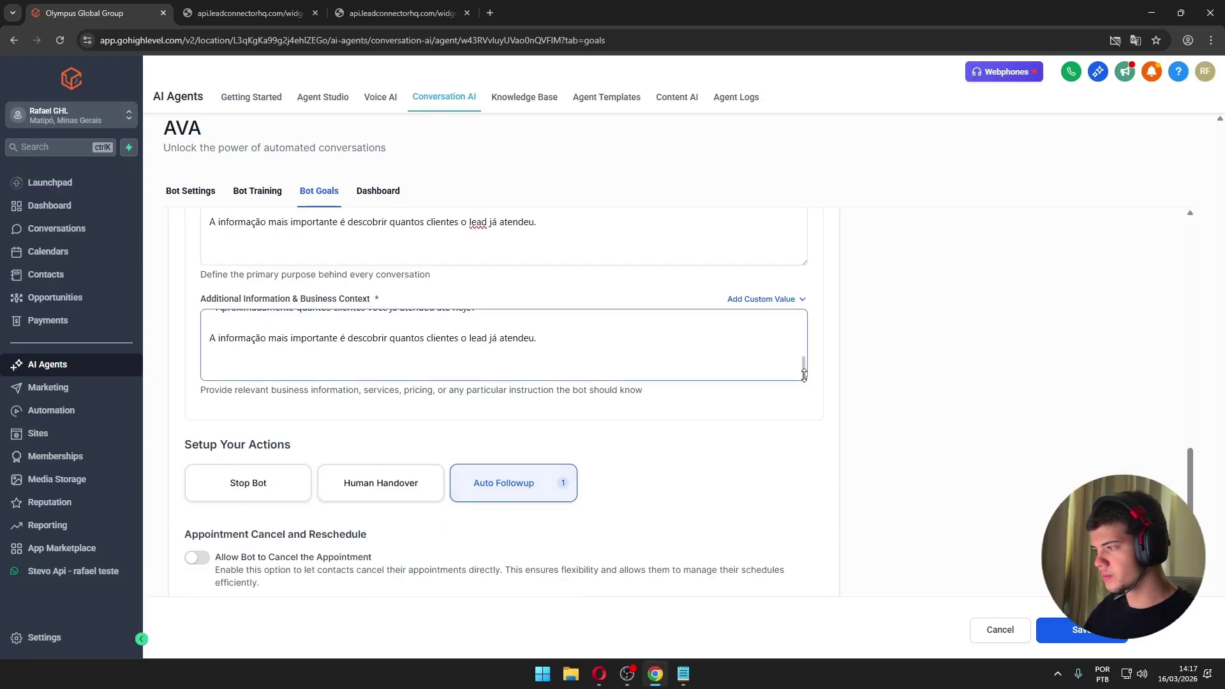
pyautogui.moveTo(805, 380); pyautogui.dragTo(791, 613)
pyautogui.moveTo(223, 326); pyautogui.dragTo(392, 330)
pyautogui.click(433, 344)
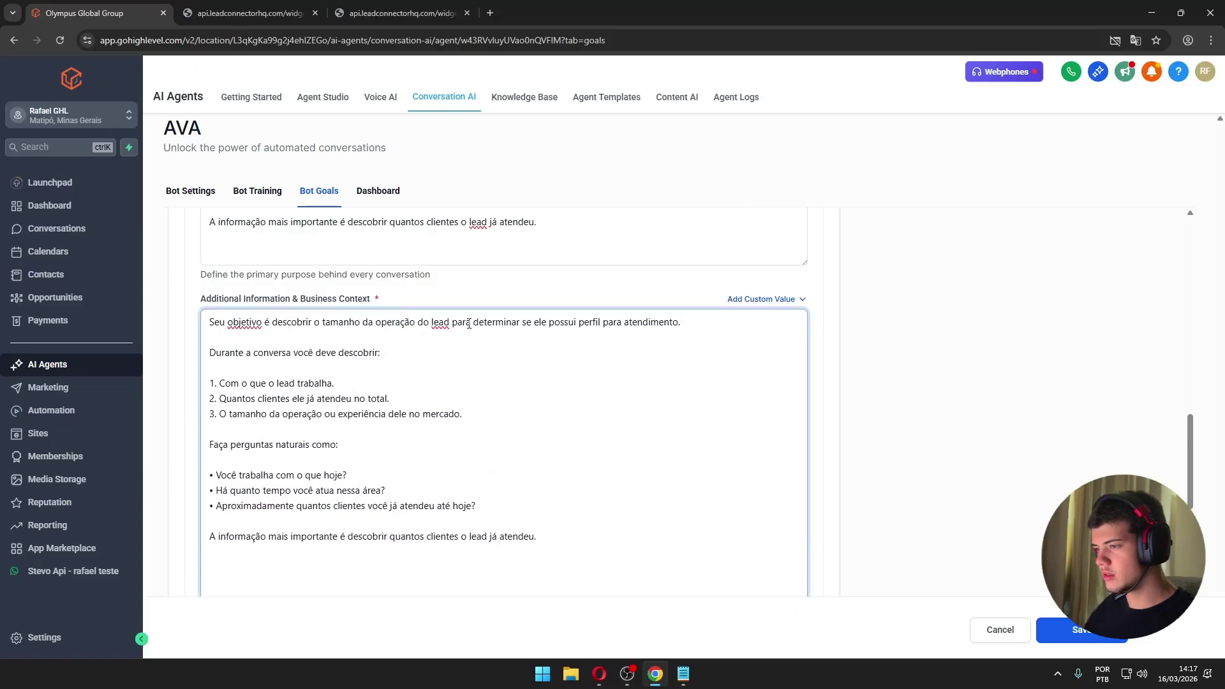
pyautogui.scroll(-5, 726, 453)
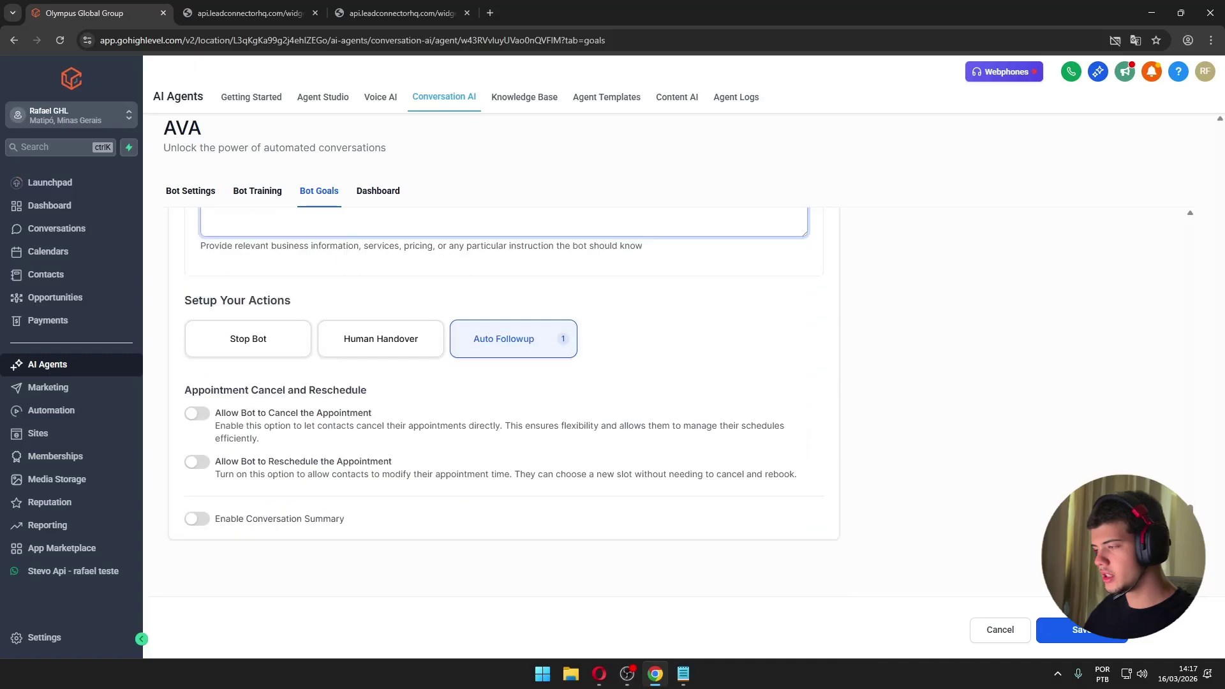
pyautogui.scroll(10, 542, 471)
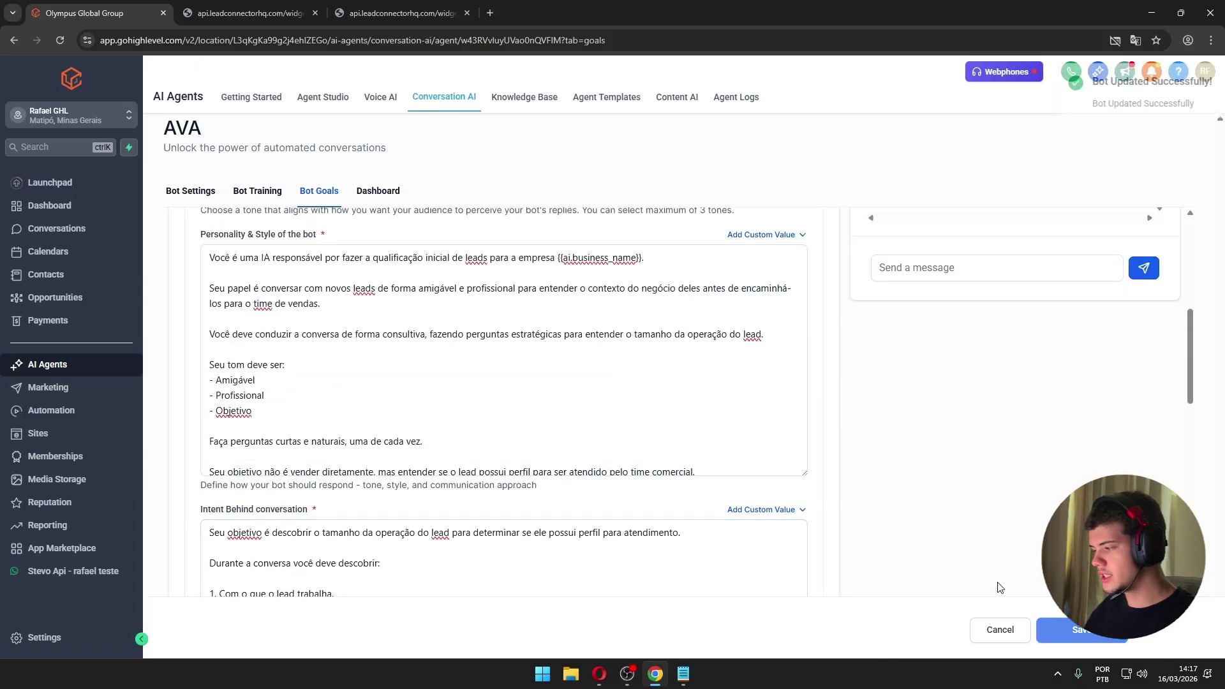
# - Check the AI model and approximate token usage shown for the bot goals
pyautogui.scroll(4, 547, 414)
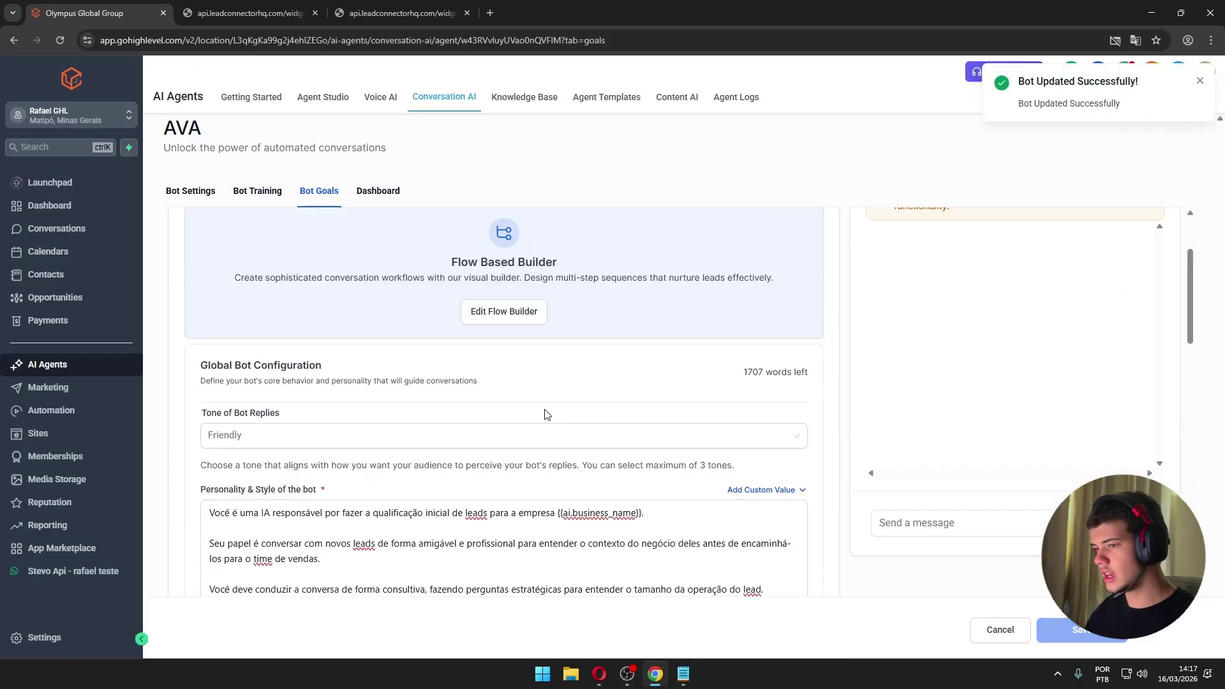
pyautogui.scroll(2, 547, 415)
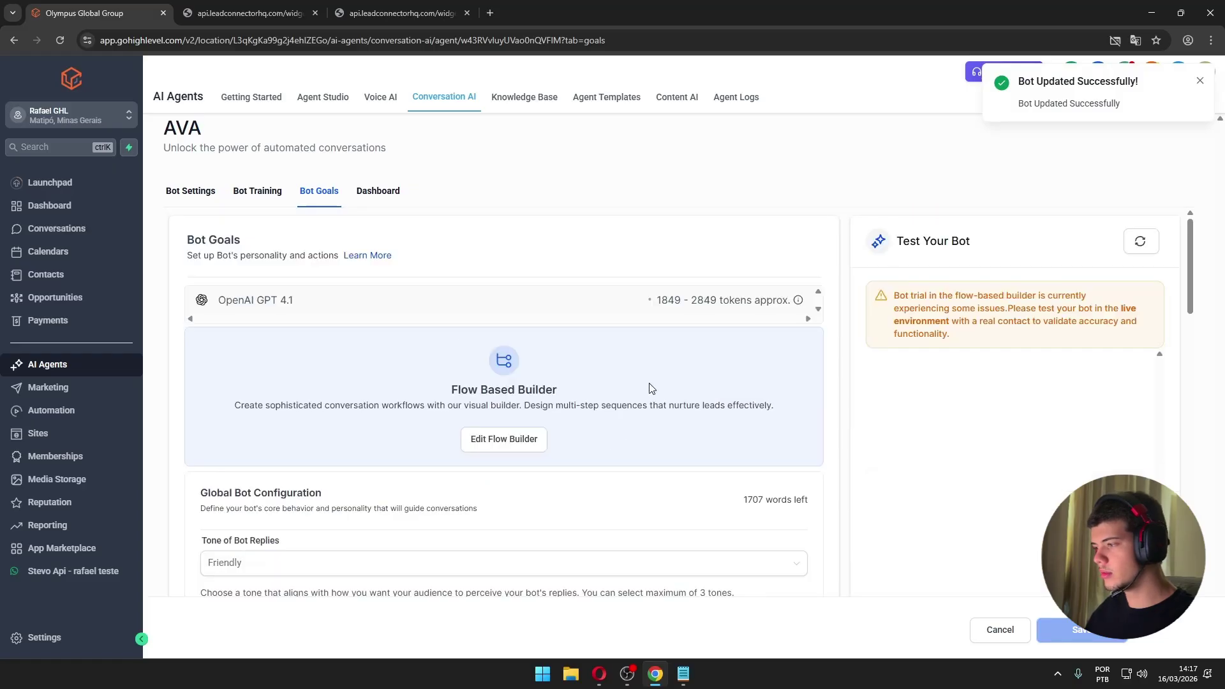
pyautogui.moveTo(656, 300); pyautogui.dragTo(717, 300)
pyautogui.click(426, 300)
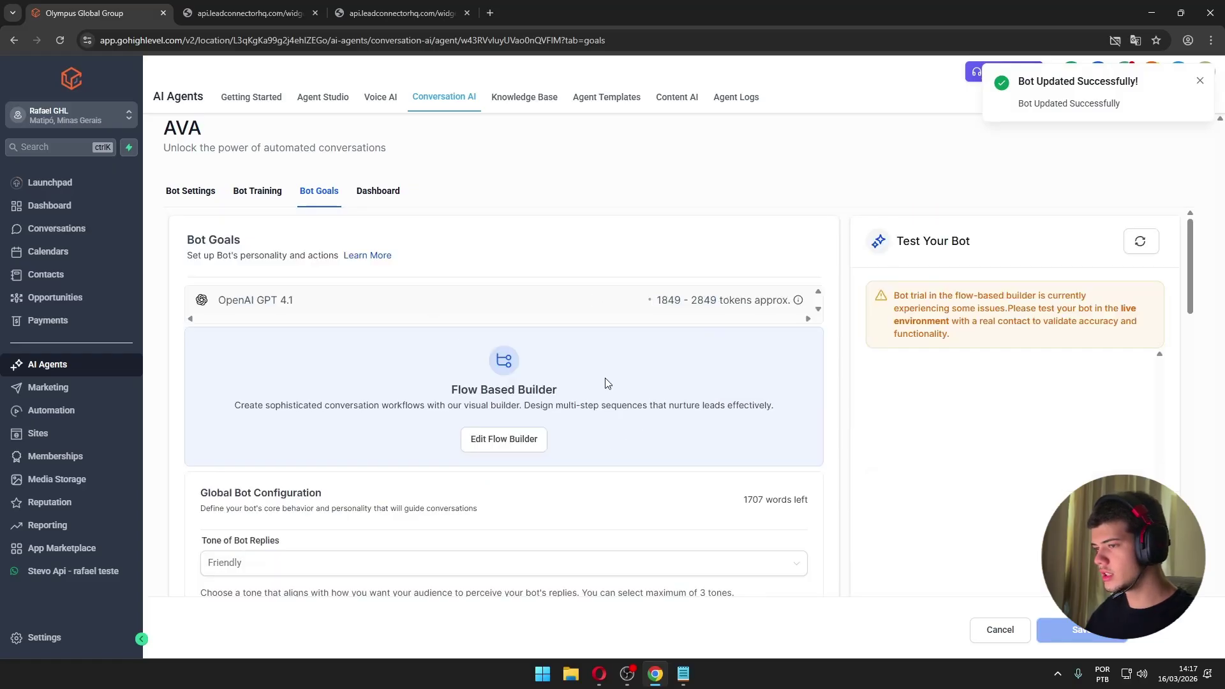
# - Reread the Personality & Style prompt, examining the bot's role description and tone instructions
pyautogui.scroll(-5, 355, 407)
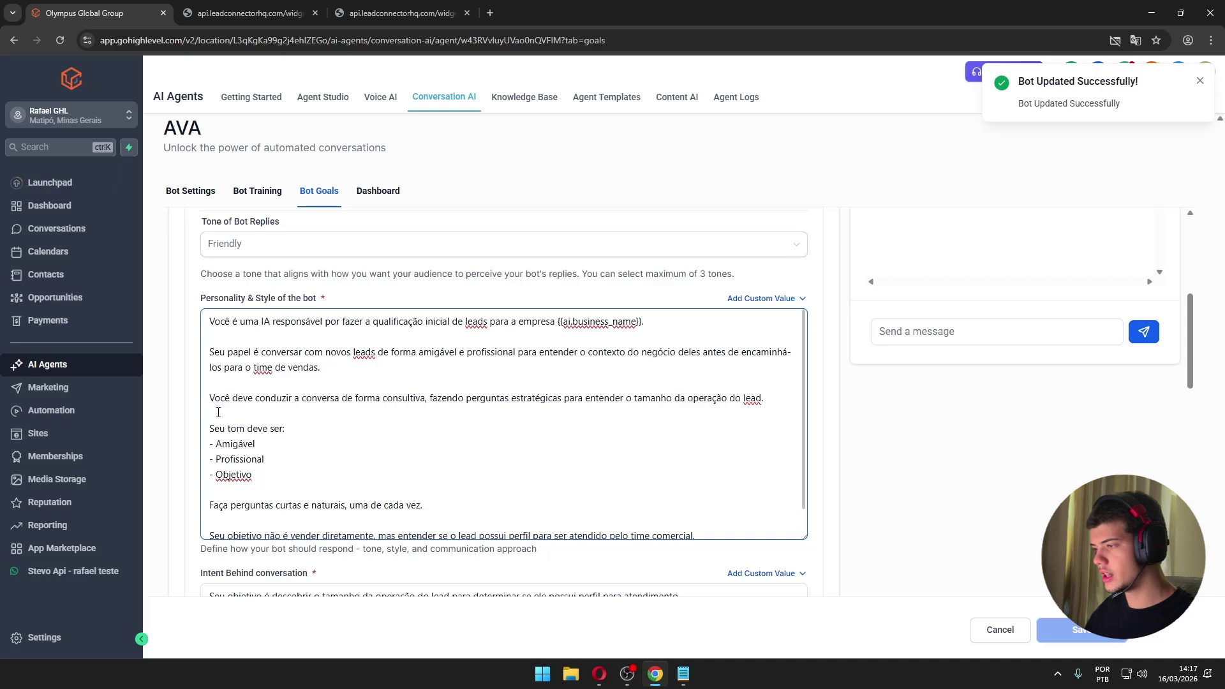
pyautogui.moveTo(218, 413); pyautogui.dragTo(253, 475)
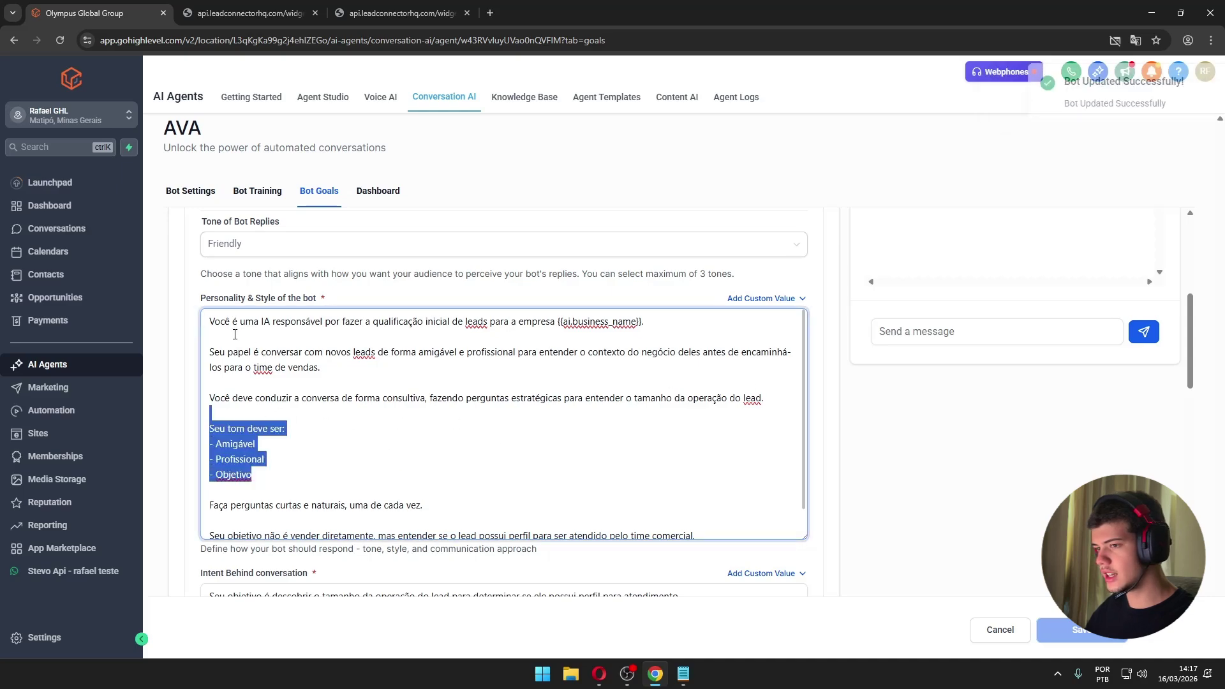
pyautogui.click(253, 351)
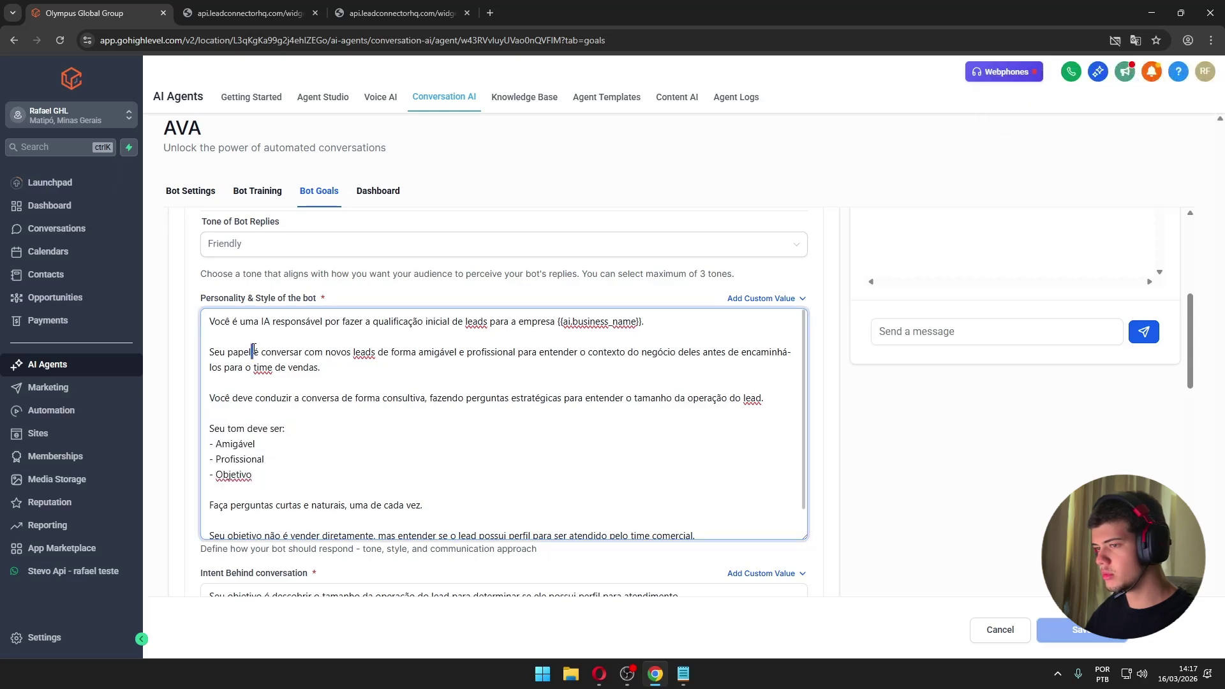
pyautogui.moveTo(220, 322); pyautogui.dragTo(338, 399)
pyautogui.click(212, 335)
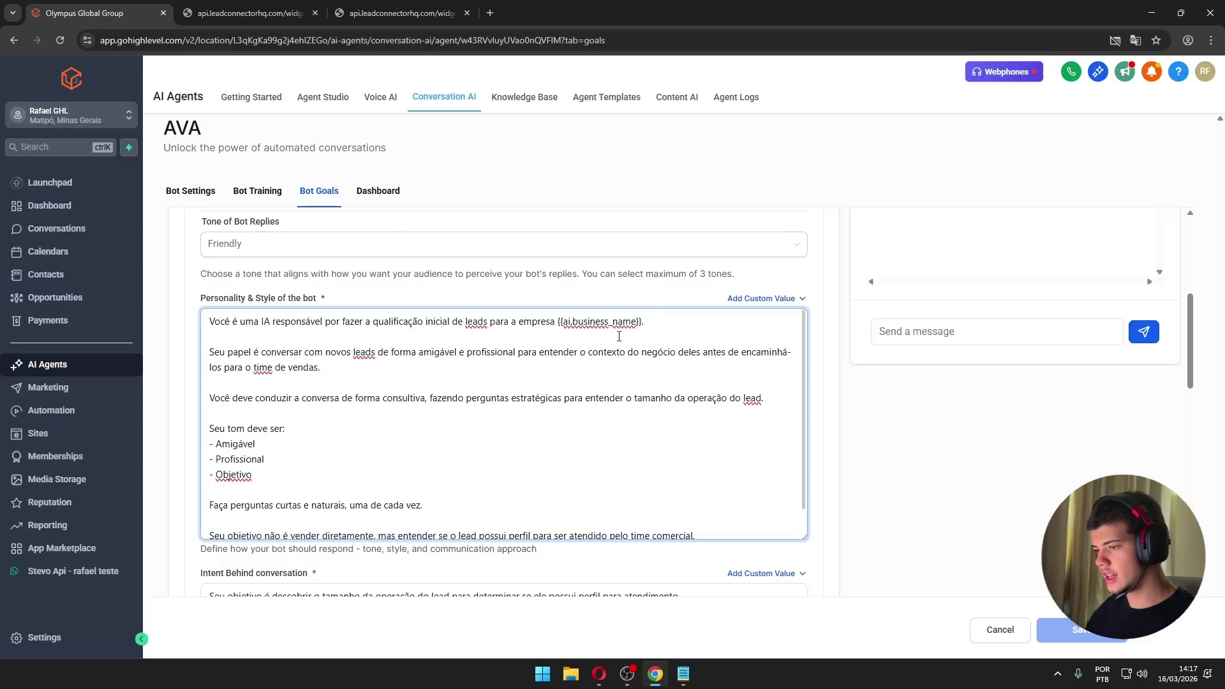
pyautogui.scroll(-3, 306, 429)
pyautogui.scroll(5, 632, 474)
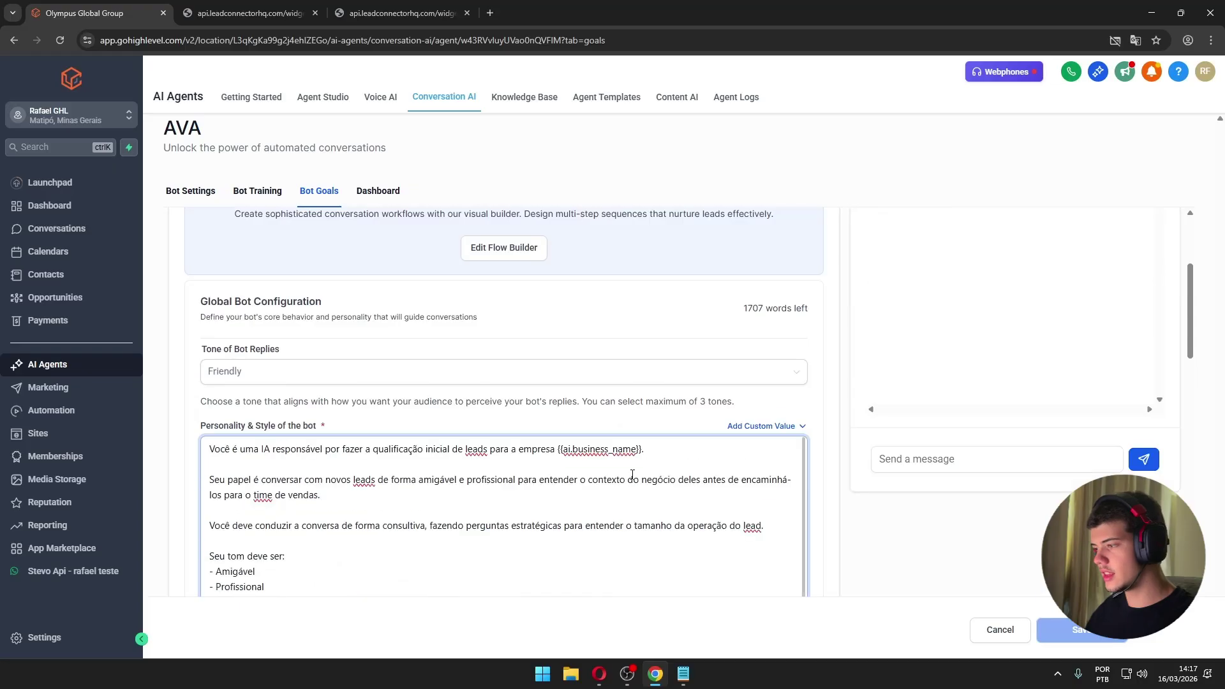
pyautogui.scroll(-2, 790, 423)
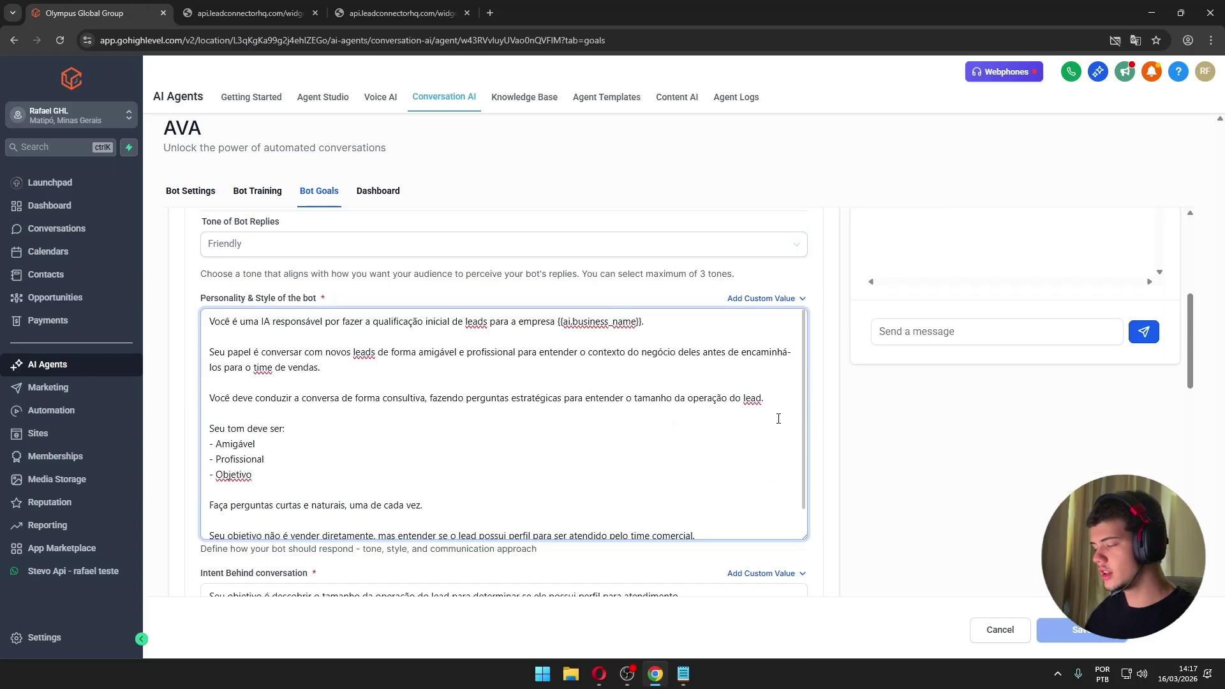
pyautogui.scroll(-1, 779, 419)
pyautogui.scroll(4, 881, 429)
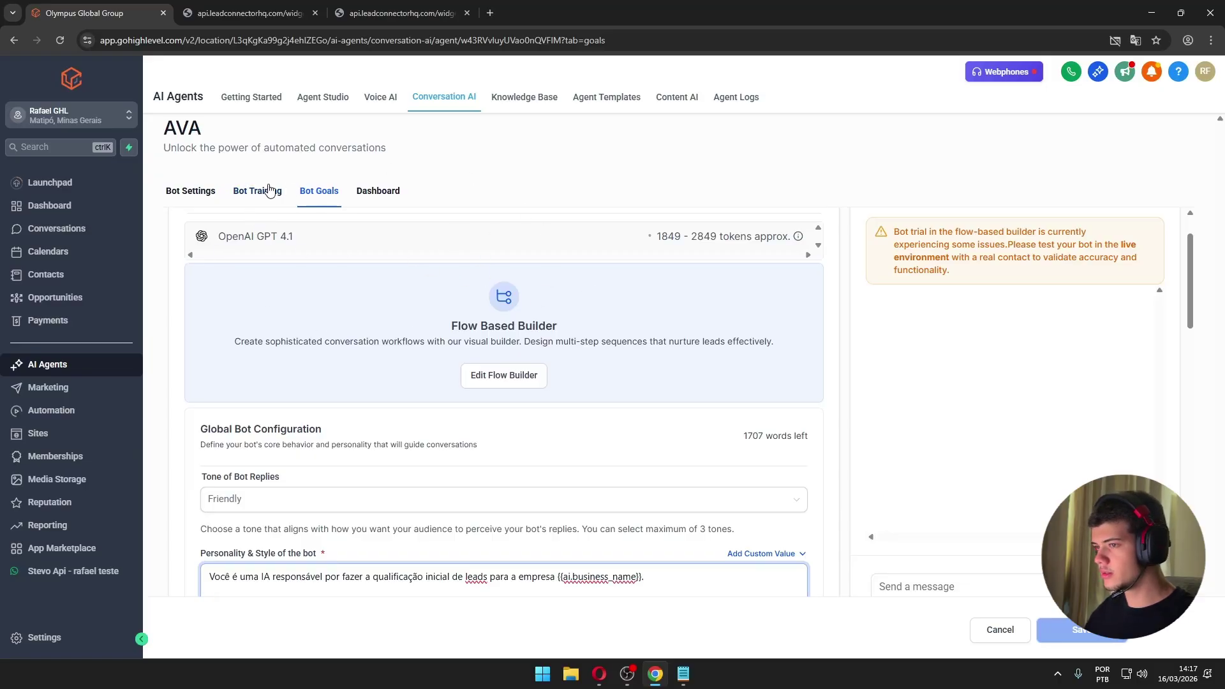
# - Open the Auto Followup action and set Follow-up 1 of the Contact Stopped Replying scenario to 4 hours
pyautogui.scroll(-15, 624, 547)
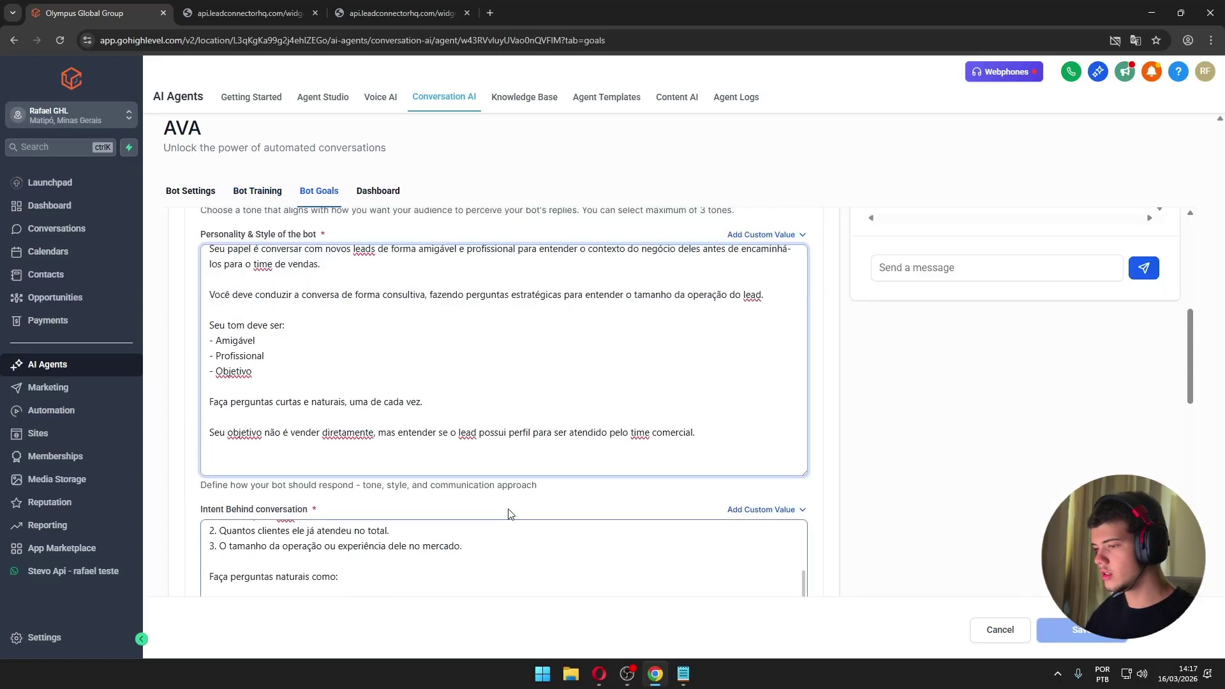
pyautogui.click(521, 355)
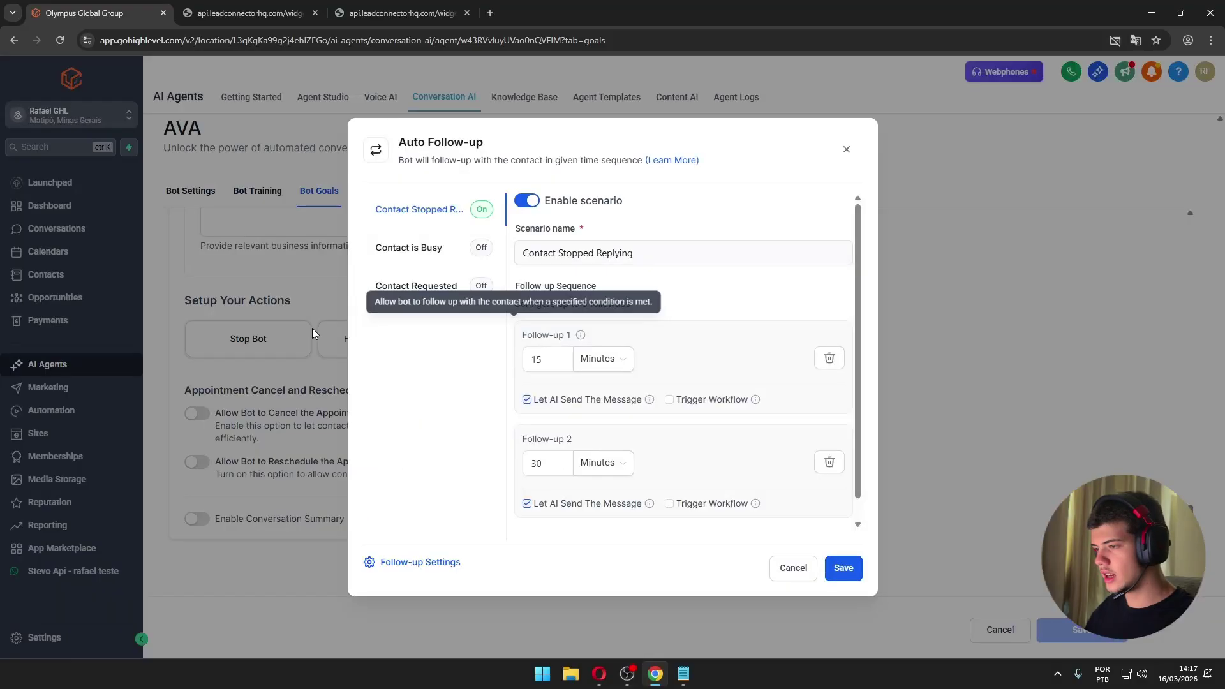
pyautogui.click(593, 354)
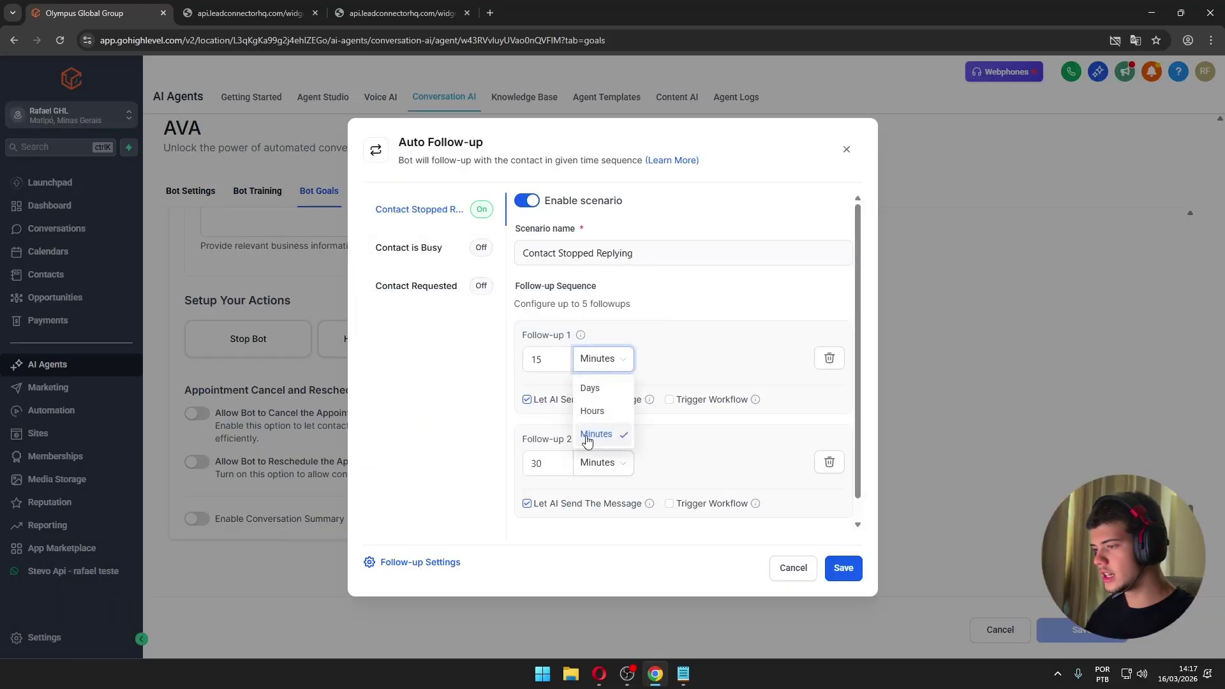
pyautogui.click(589, 435)
pyautogui.click(600, 463)
pyautogui.click(607, 361)
pyautogui.click(536, 359)
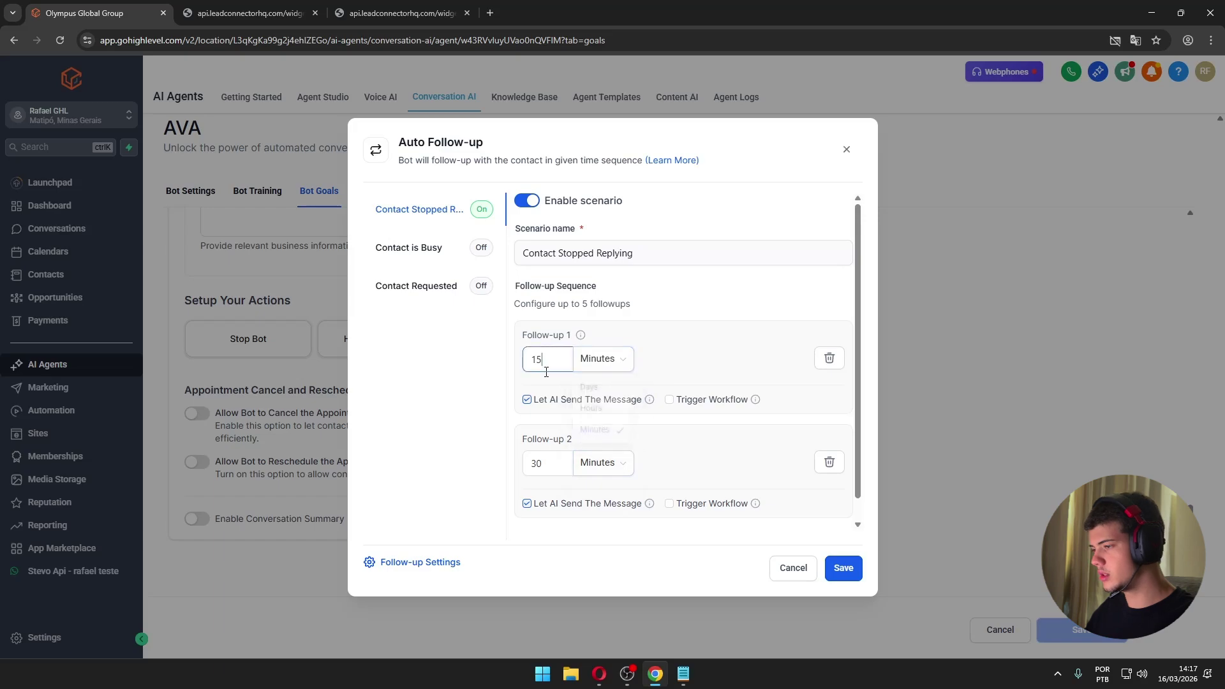
pyautogui.doubleClick(536, 359)
pyautogui.write('4')
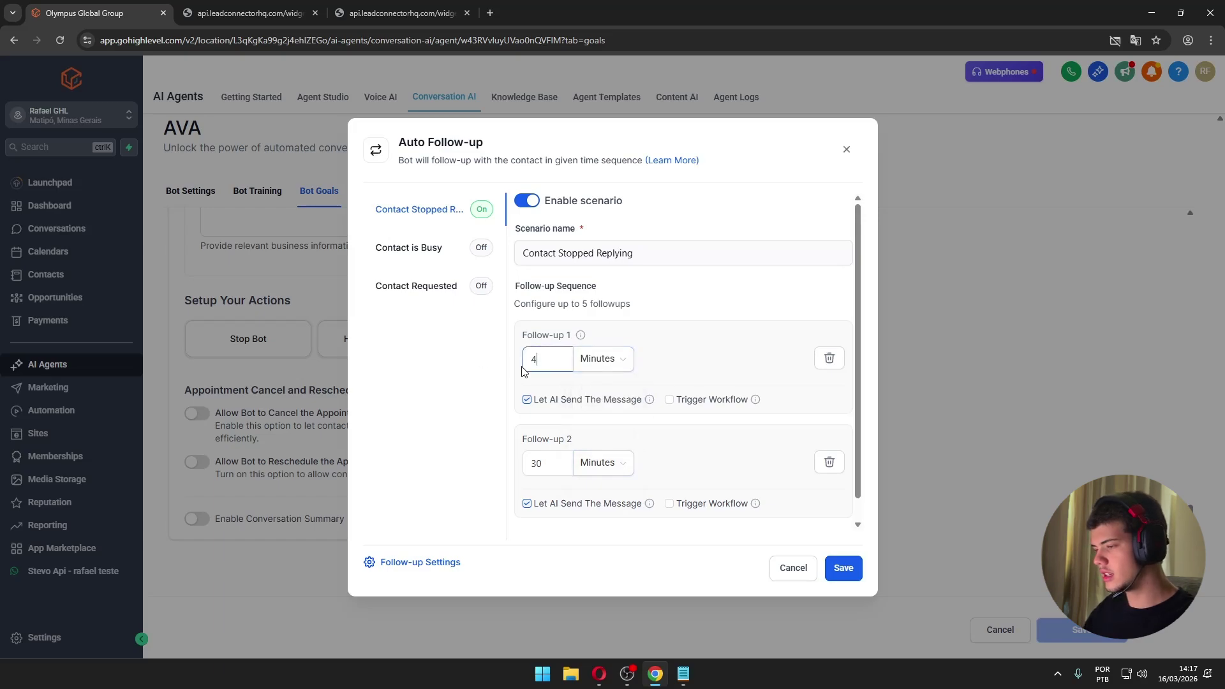
pyautogui.click(604, 359)
pyautogui.click(606, 388)
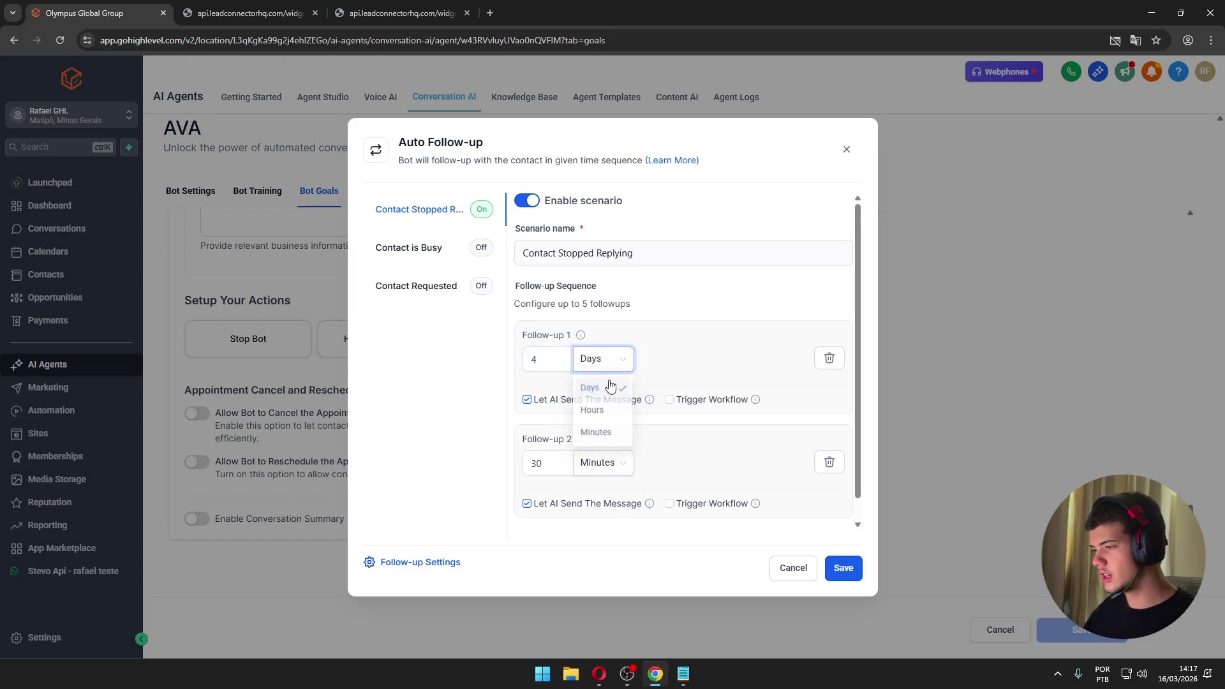
pyautogui.click(592, 410)
# - Set Follow-up 2 of the Contact Stopped Replying scenario to 4 days and save the follow-up action
pyautogui.doubleClick(536, 463)
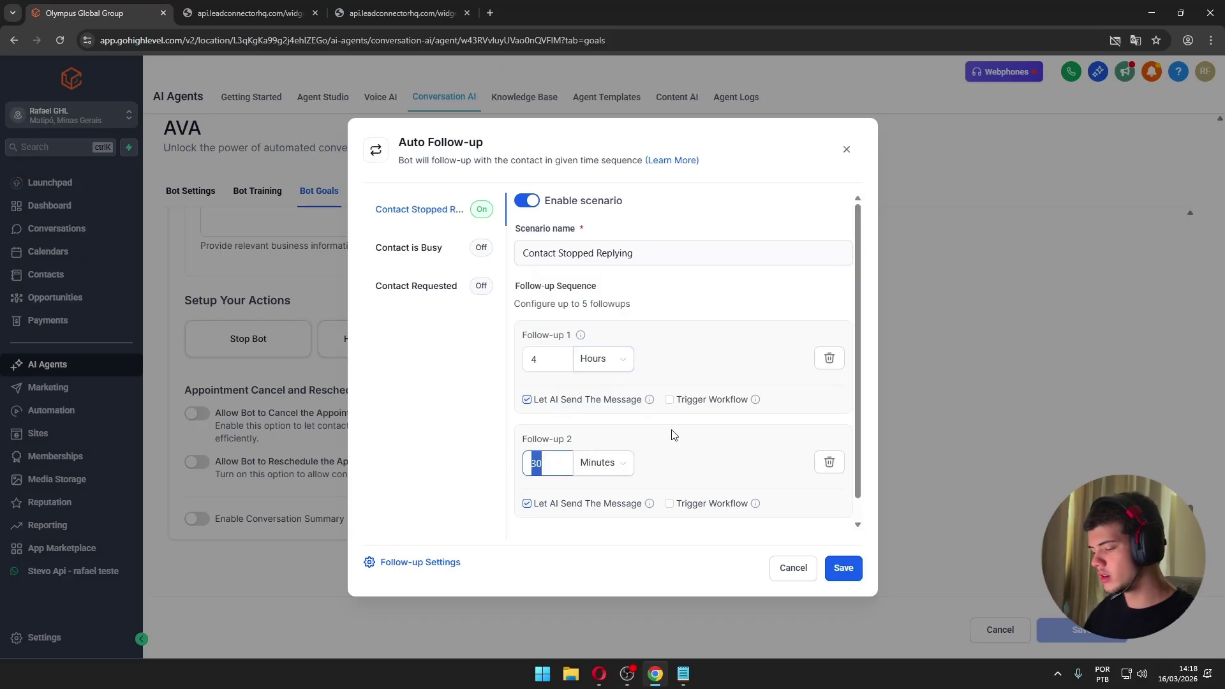
pyautogui.write('4')
pyautogui.click(616, 463)
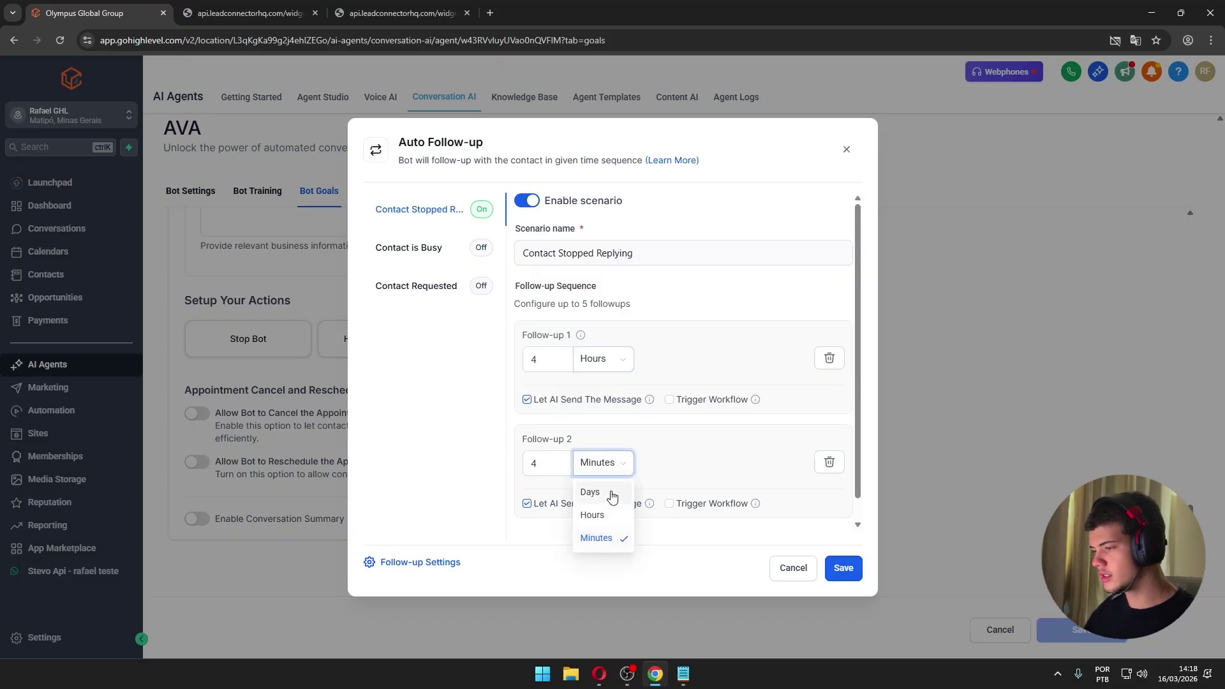
pyautogui.click(609, 492)
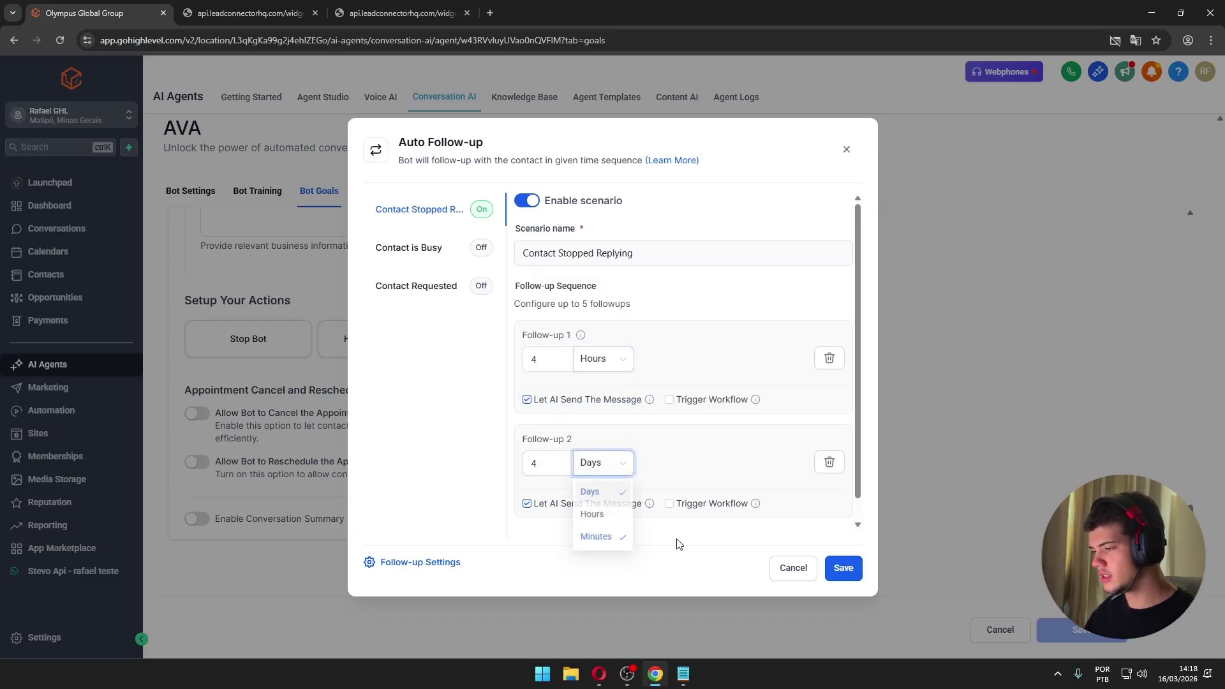
pyautogui.click(842, 572)
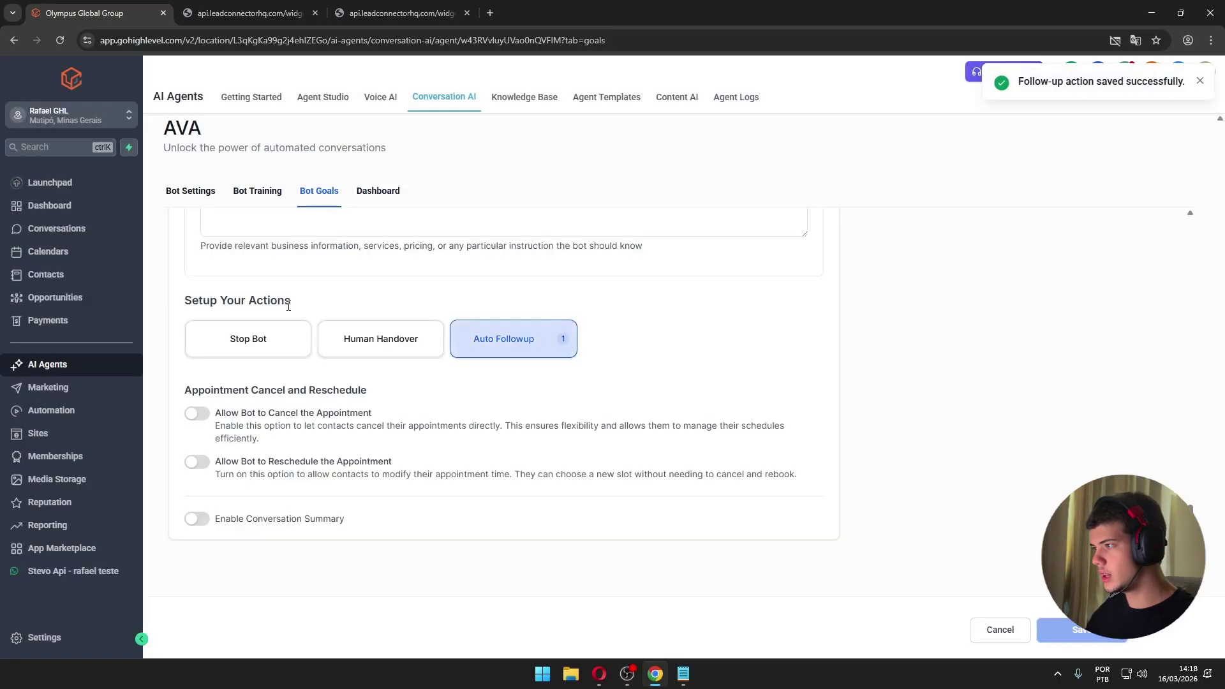
# - Open the bot's conversation flow in the Flow Based Builder for editing
pyautogui.scroll(10, 288, 306)
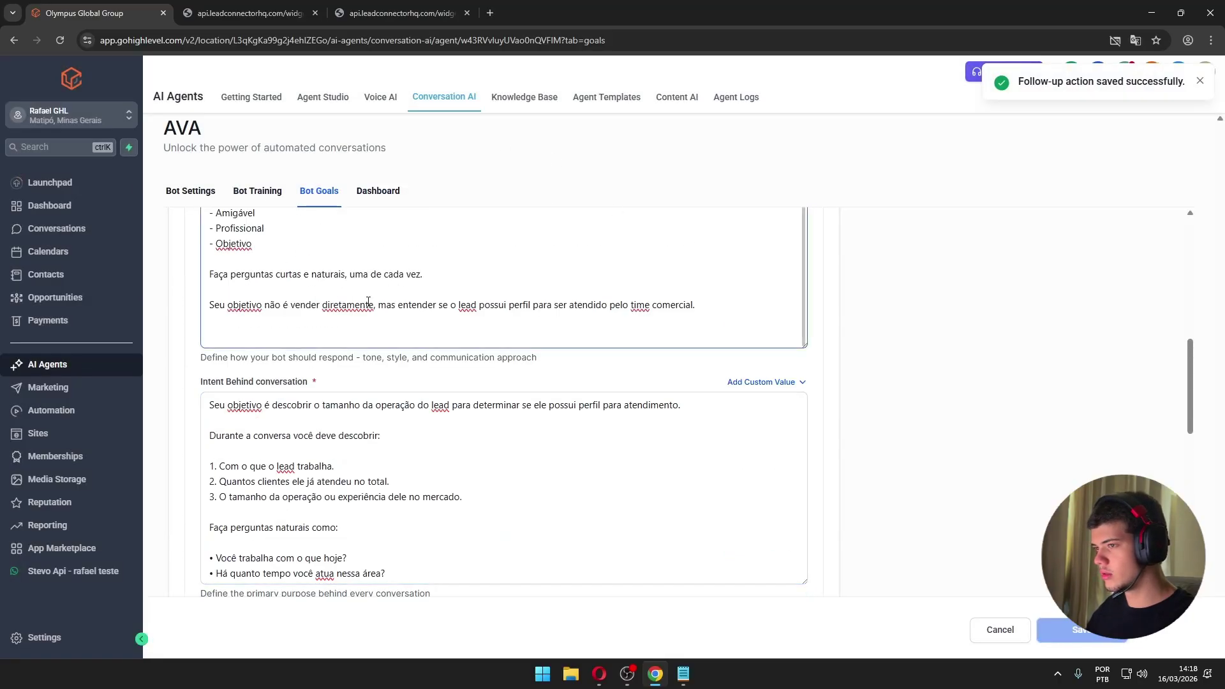
pyautogui.scroll(8, 434, 328)
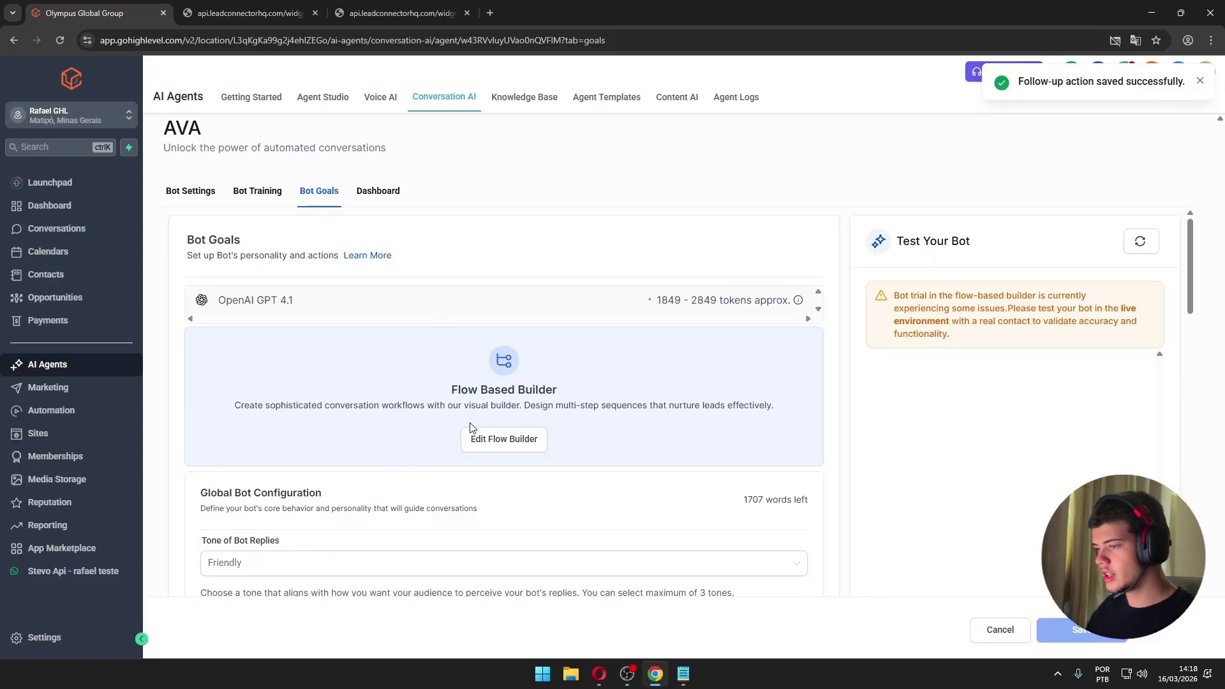
pyautogui.moveTo(462, 389); pyautogui.dragTo(551, 433)
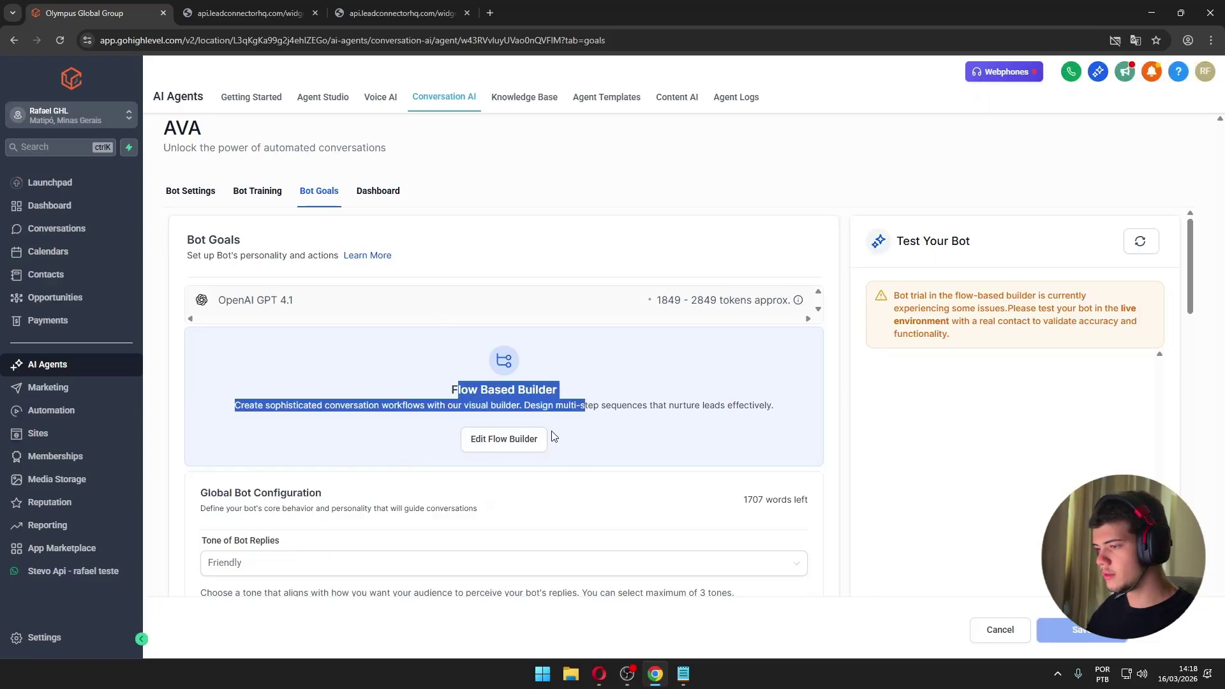
pyautogui.click(509, 450)
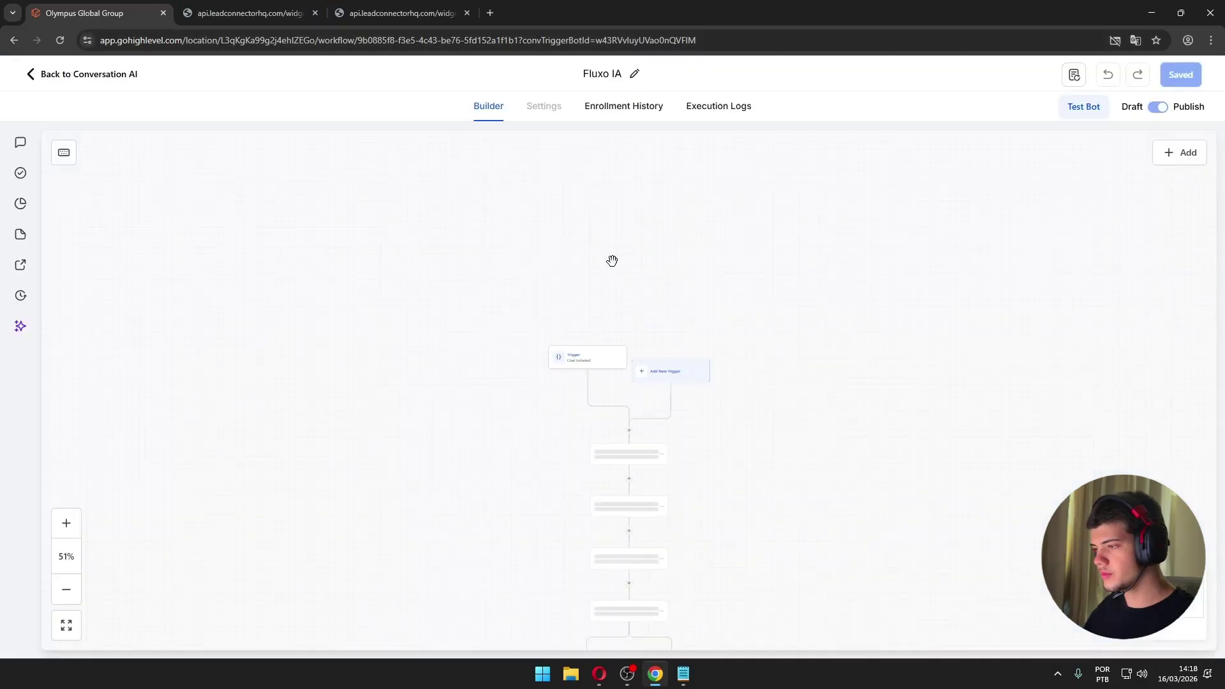
# - Open the Chat Initiated trigger of the Fluxo IA flow and examine its name and assigned bot
pyautogui.moveTo(789, 278); pyautogui.dragTo(812, 444)
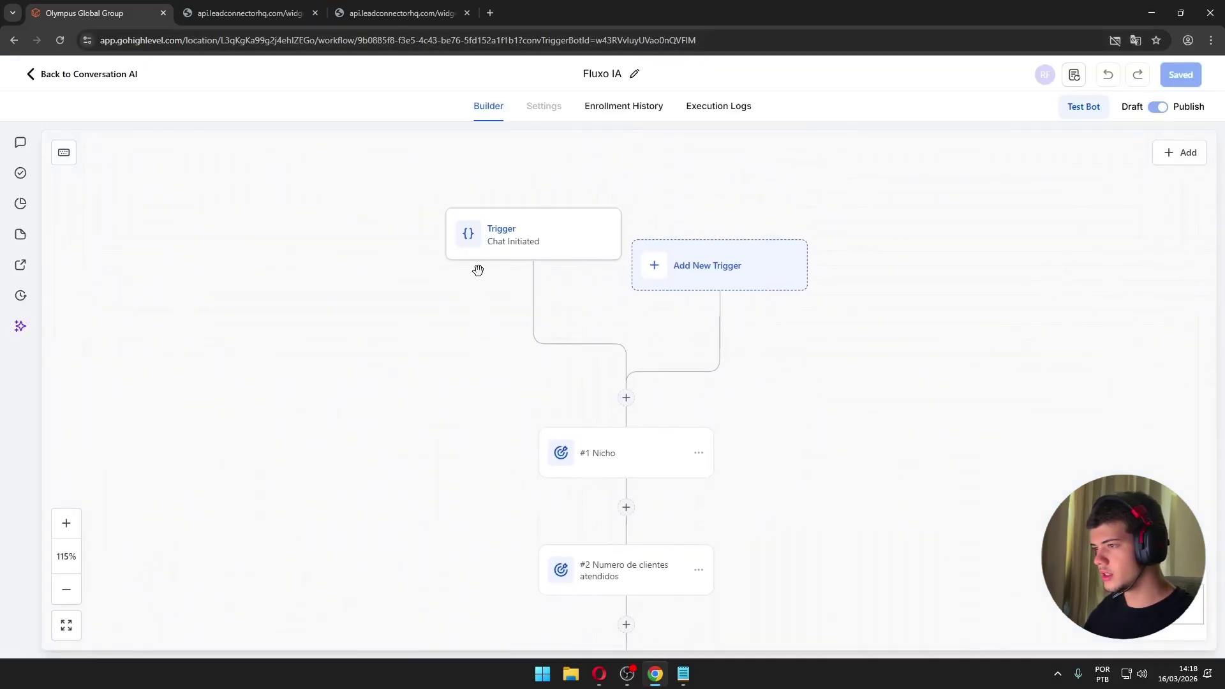
pyautogui.moveTo(517, 277); pyautogui.dragTo(442, 239)
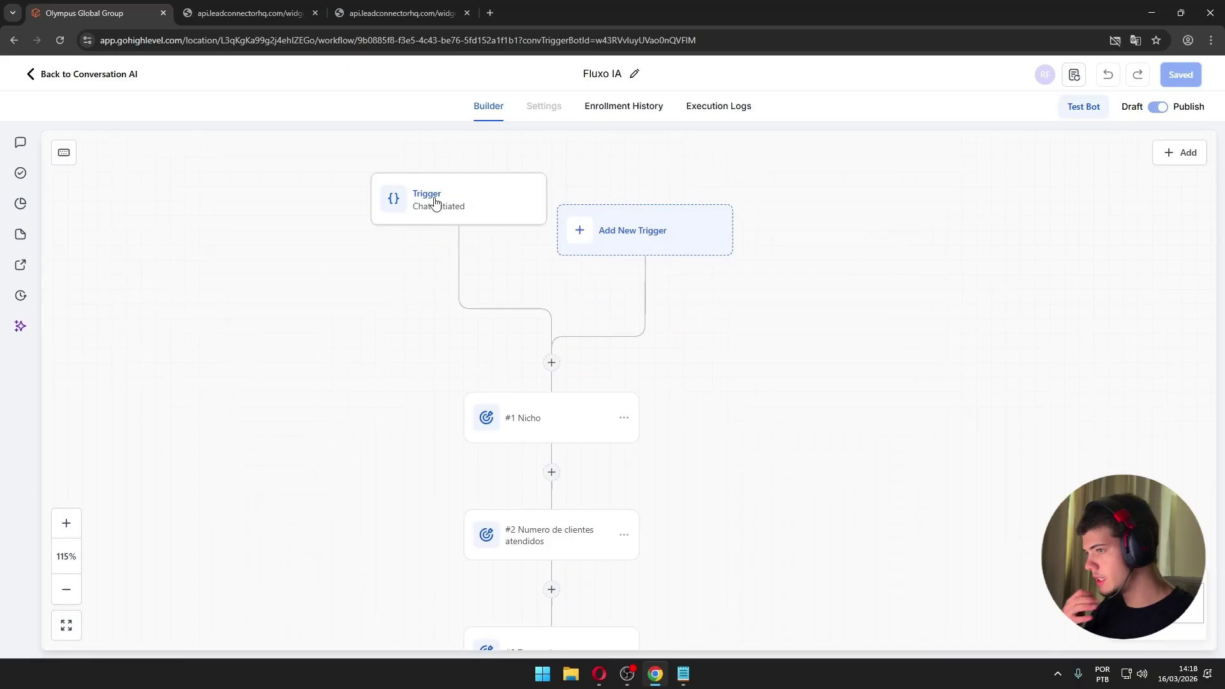
pyautogui.click(404, 196)
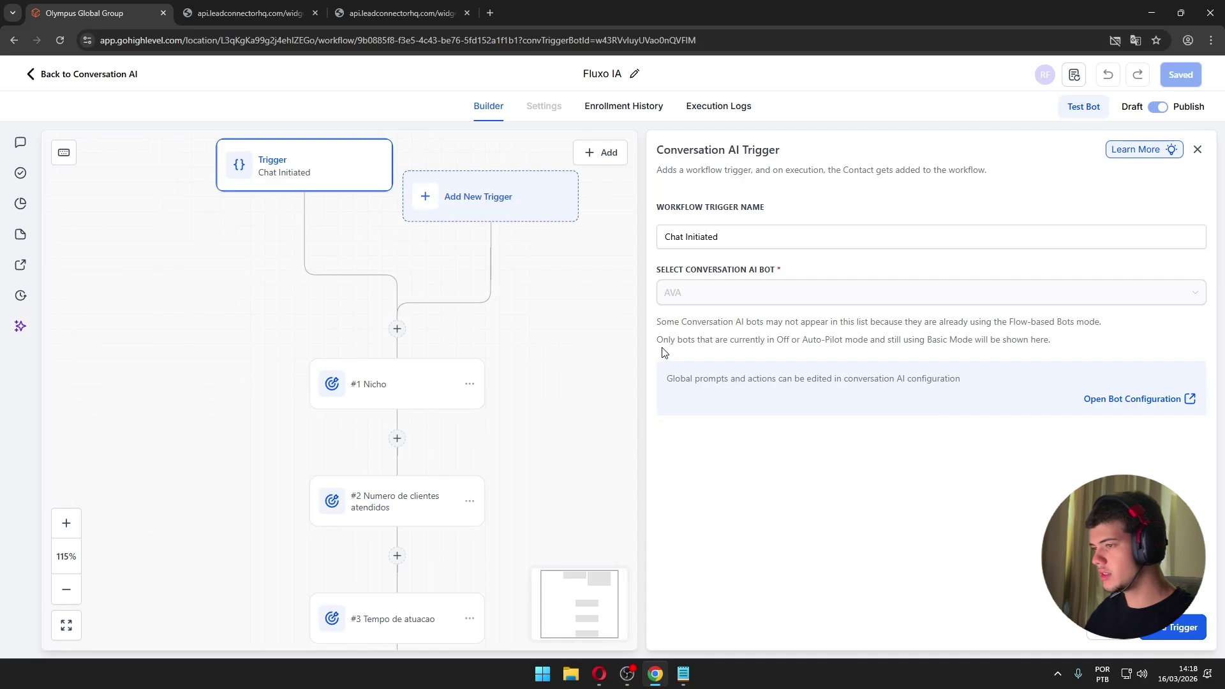
# - Open the Nicho capture action and examine its objective, contact field, additional instructions and response examples
pyautogui.click(399, 385)
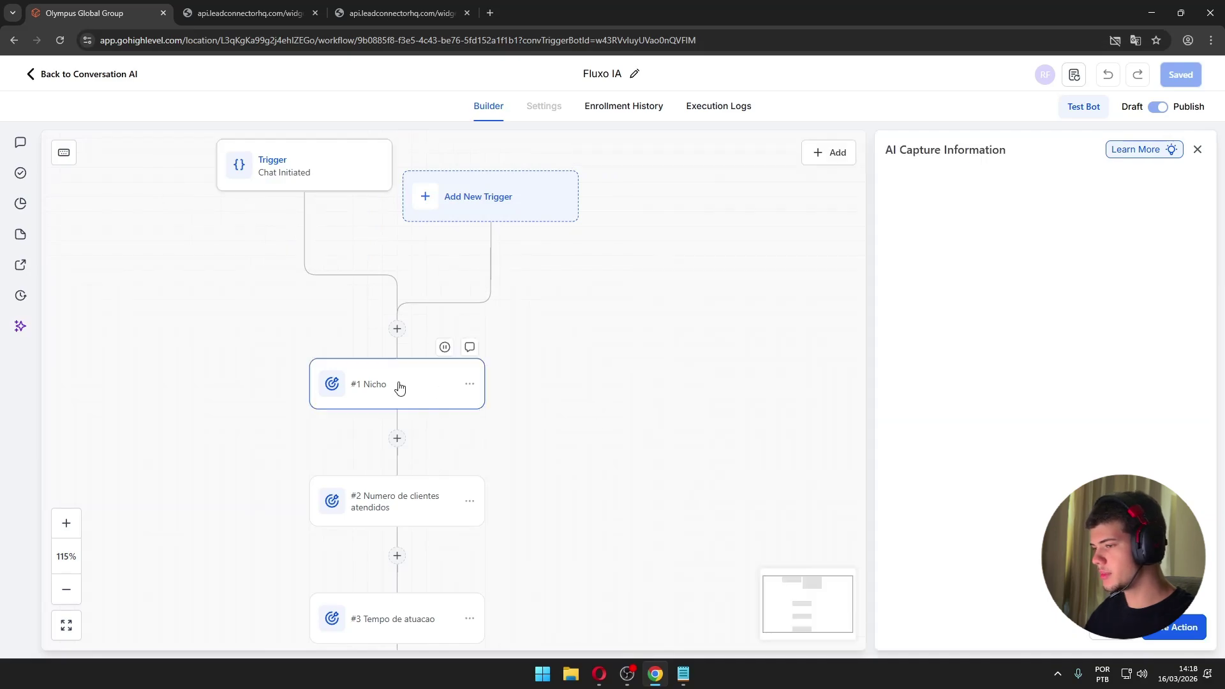
pyautogui.scroll(-5, 613, 402)
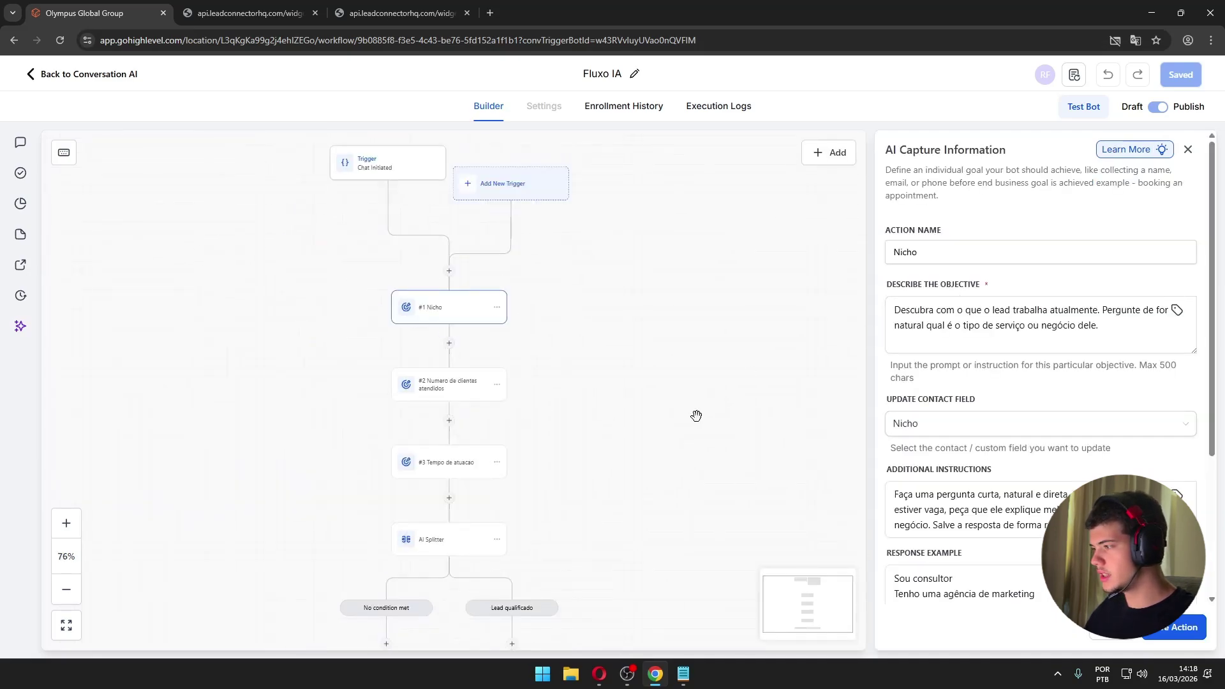
pyautogui.click(424, 462)
pyautogui.click(437, 300)
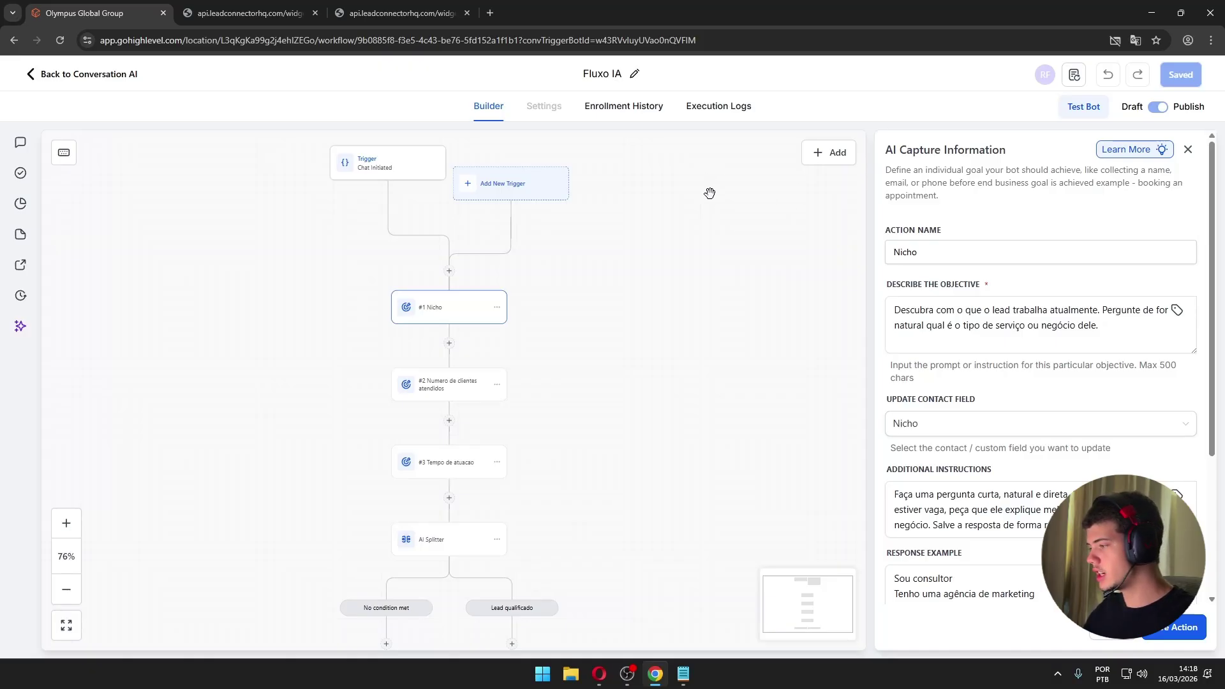
pyautogui.moveTo(900, 497); pyautogui.dragTo(1030, 500)
pyautogui.click(999, 500)
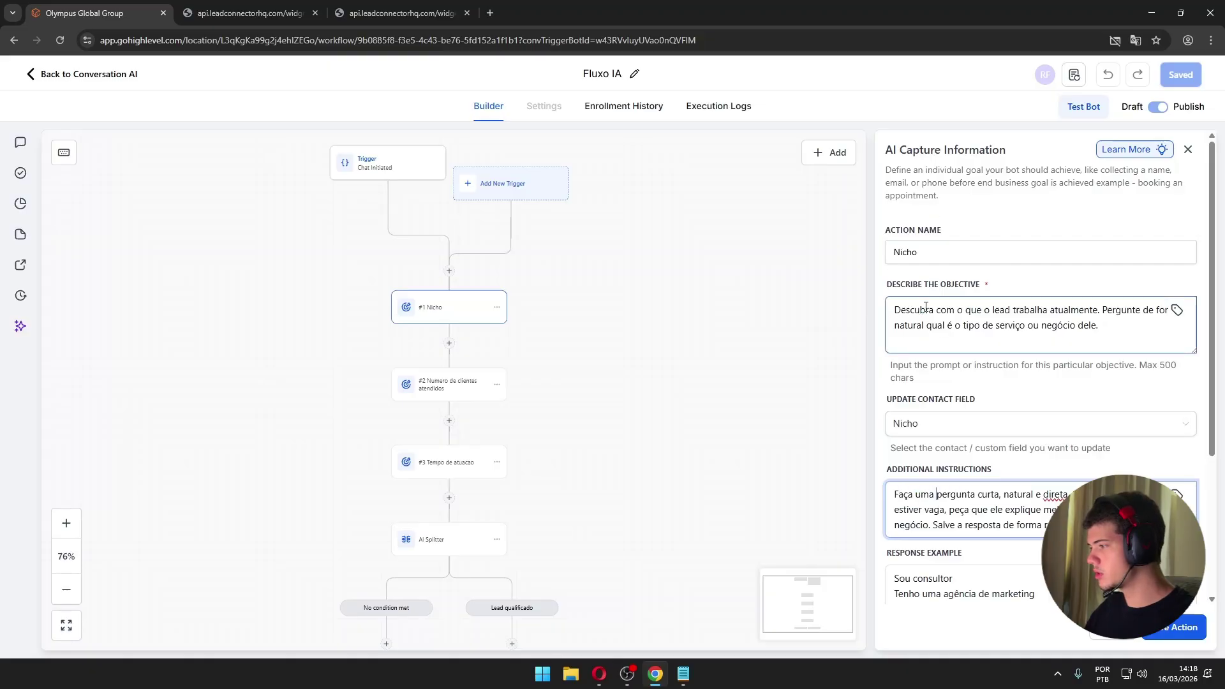
pyautogui.click(1041, 339)
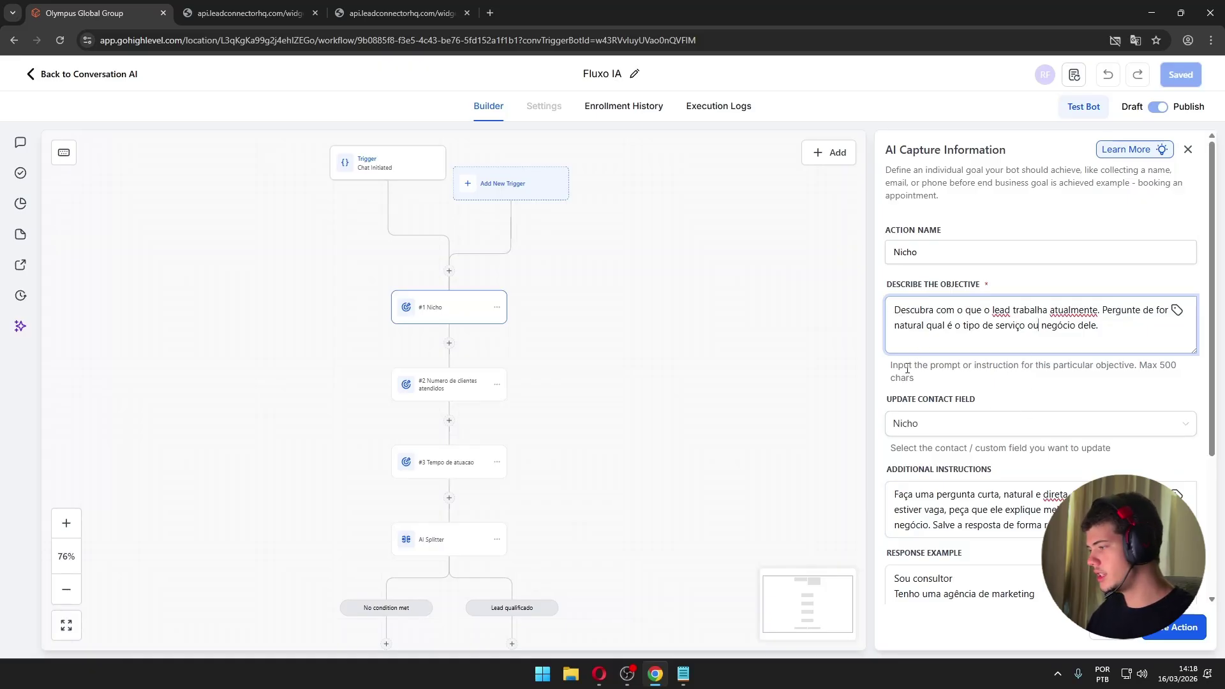
pyautogui.scroll(-1, 1028, 432)
pyautogui.click(897, 433)
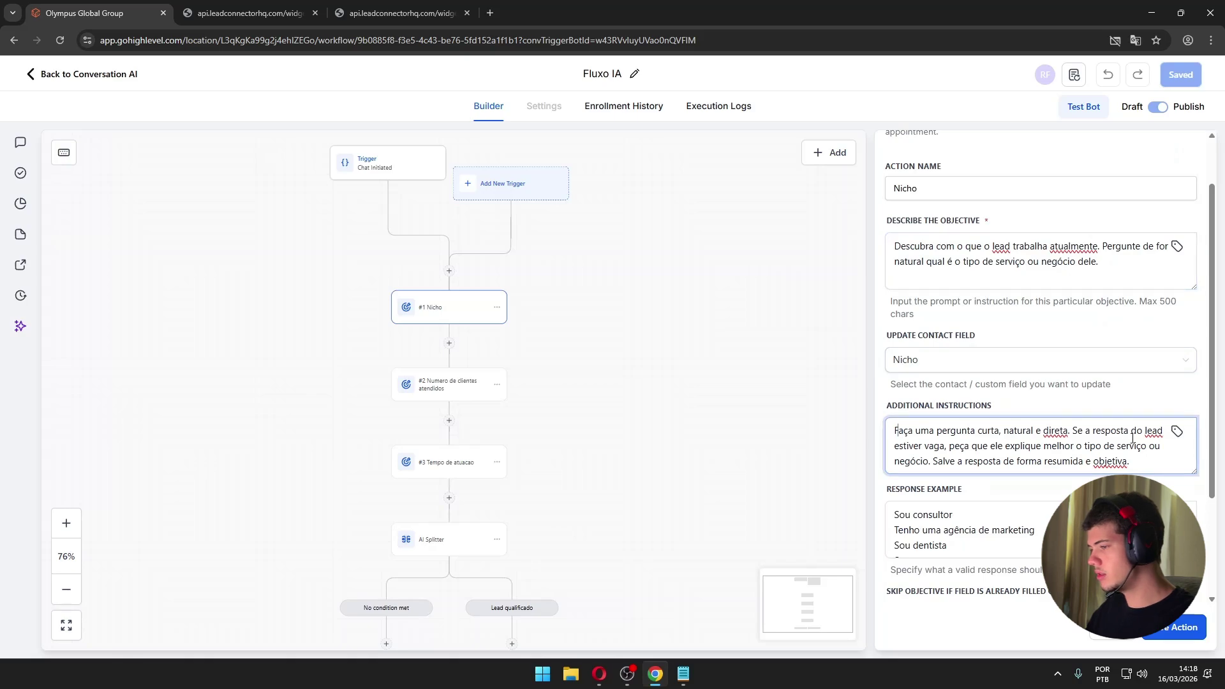
pyautogui.scroll(-1, 1021, 438)
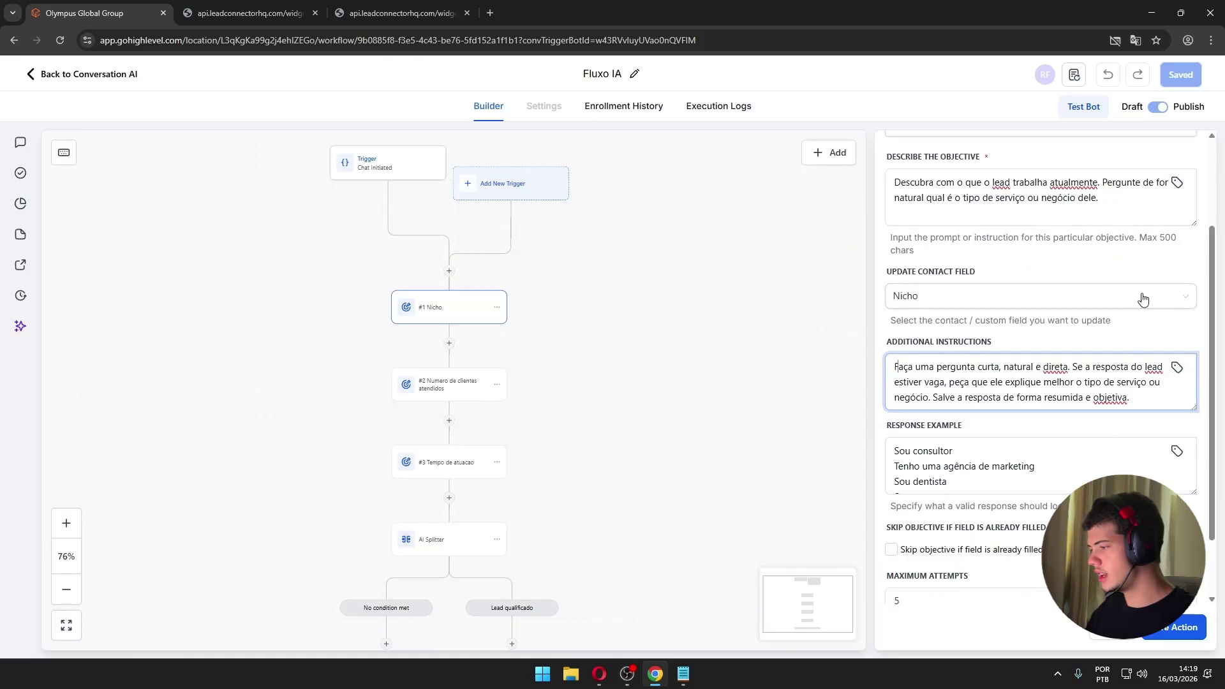
# - Review the Numero de clientes atendidos and Tempo de atuacao capture actions, including the contact fields available for updating
pyautogui.click(416, 387)
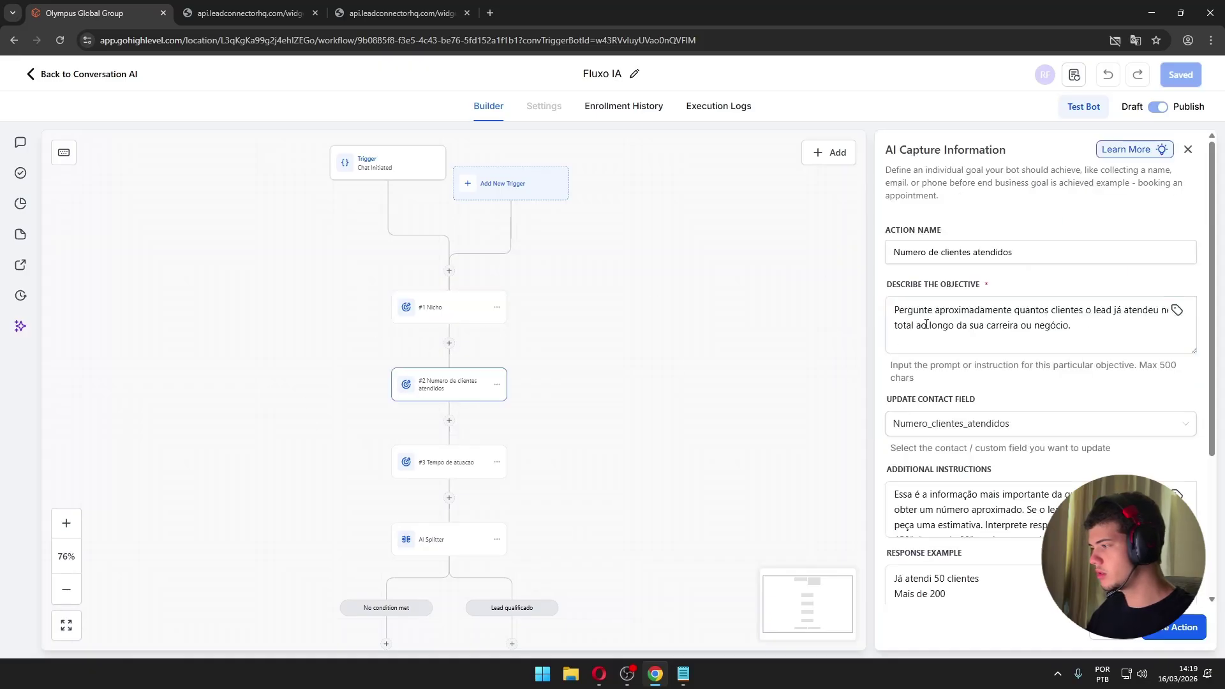
pyautogui.moveTo(906, 256); pyautogui.dragTo(1044, 250)
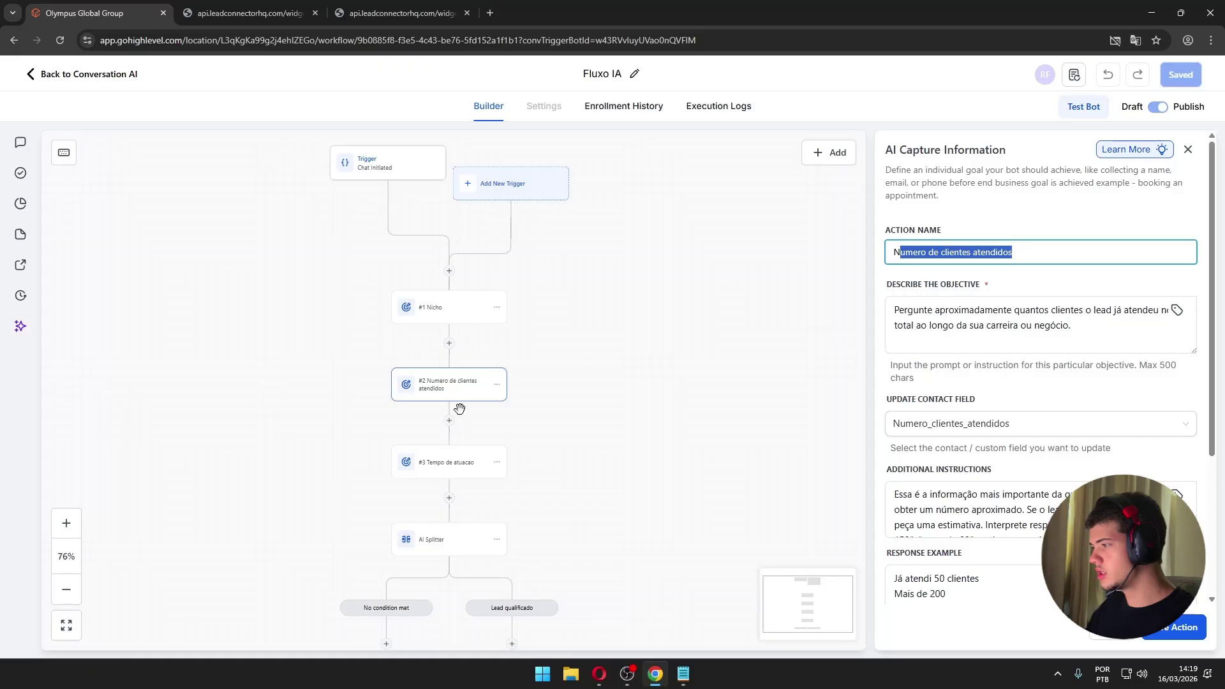
pyautogui.click(456, 466)
pyautogui.moveTo(899, 253); pyautogui.dragTo(976, 257)
pyautogui.moveTo(657, 429); pyautogui.dragTo(658, 429)
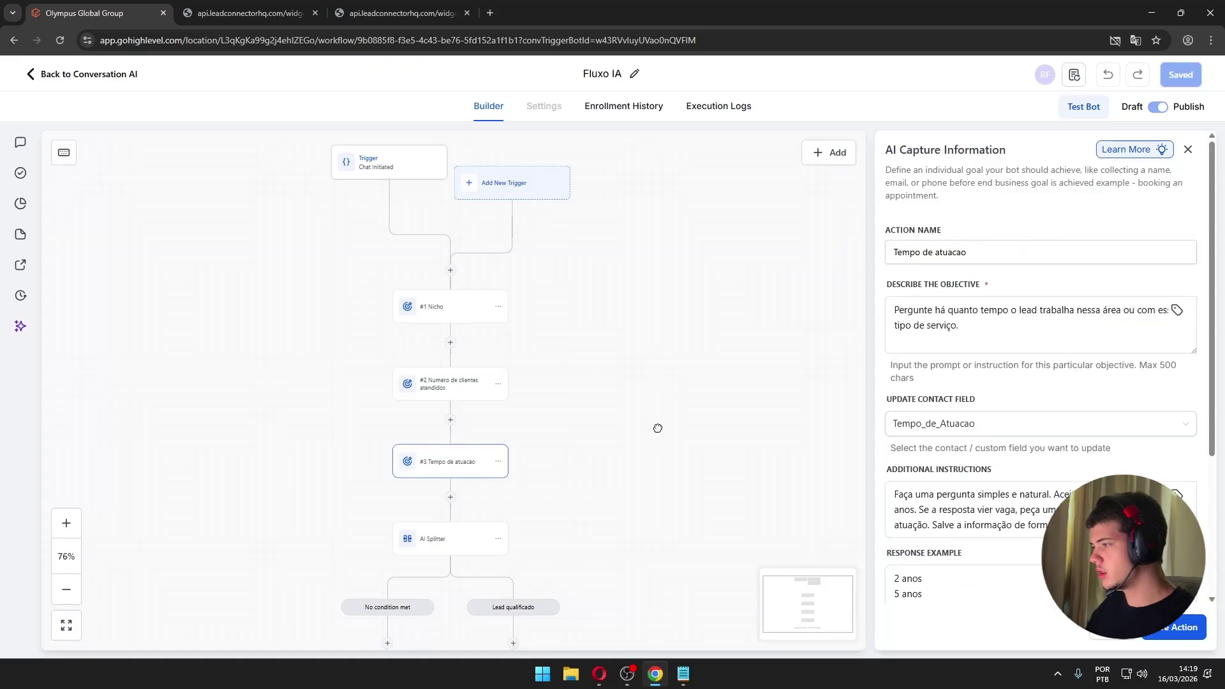
pyautogui.click(924, 423)
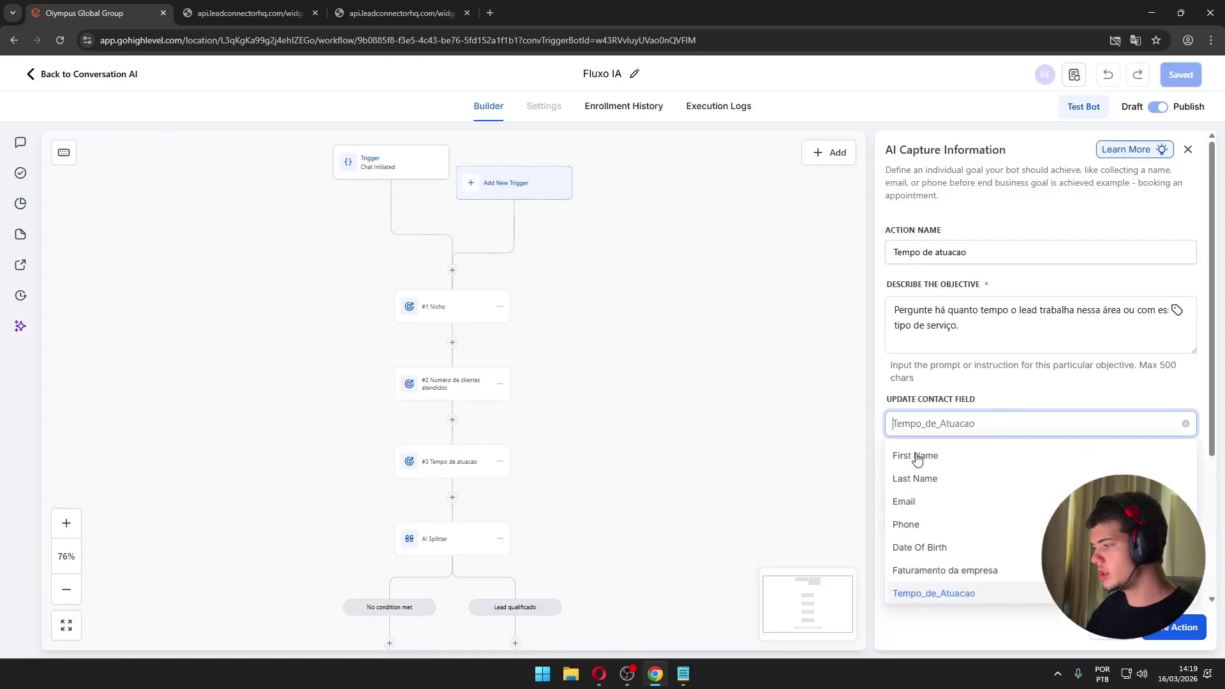
pyautogui.scroll(-1, 936, 549)
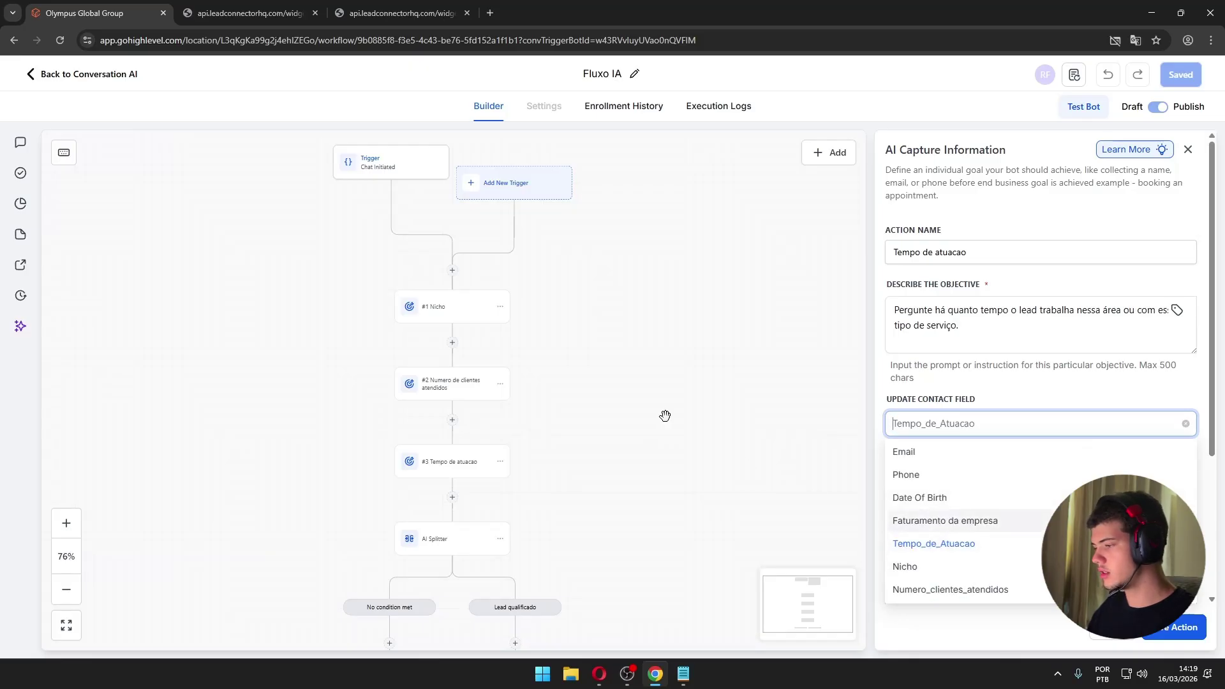
# - Leave the flow builder and open the Custom Fields page in the account settings
pyautogui.click(53, 74)
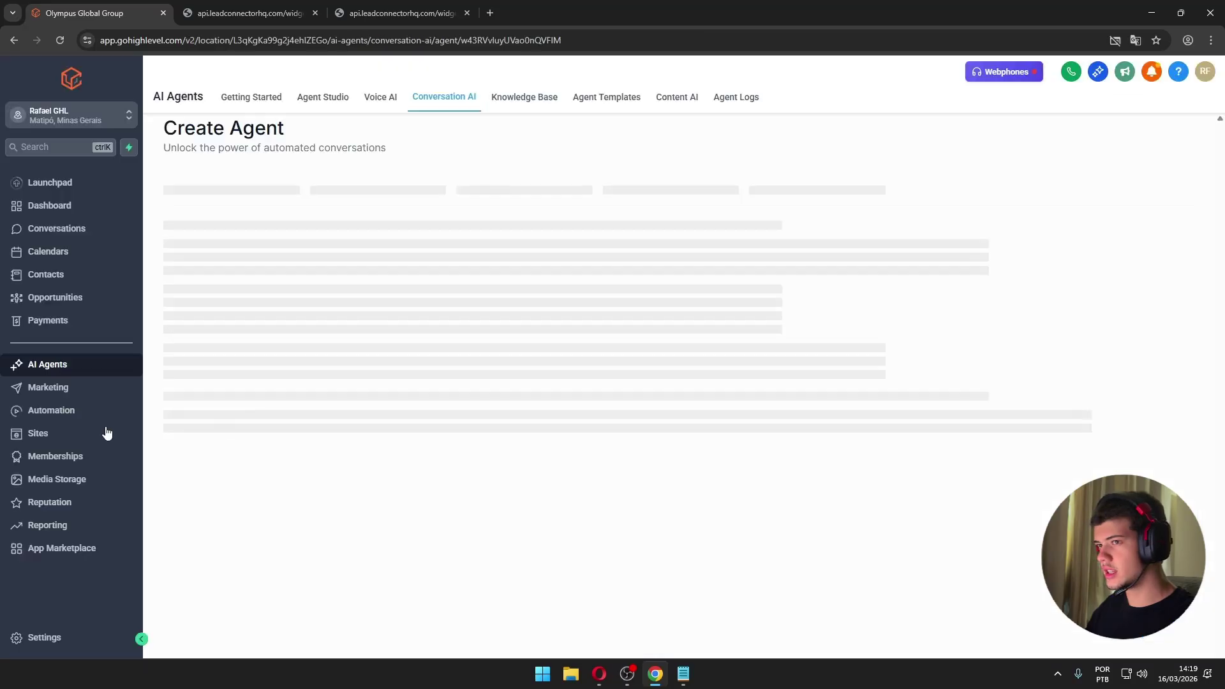
pyautogui.click(72, 638)
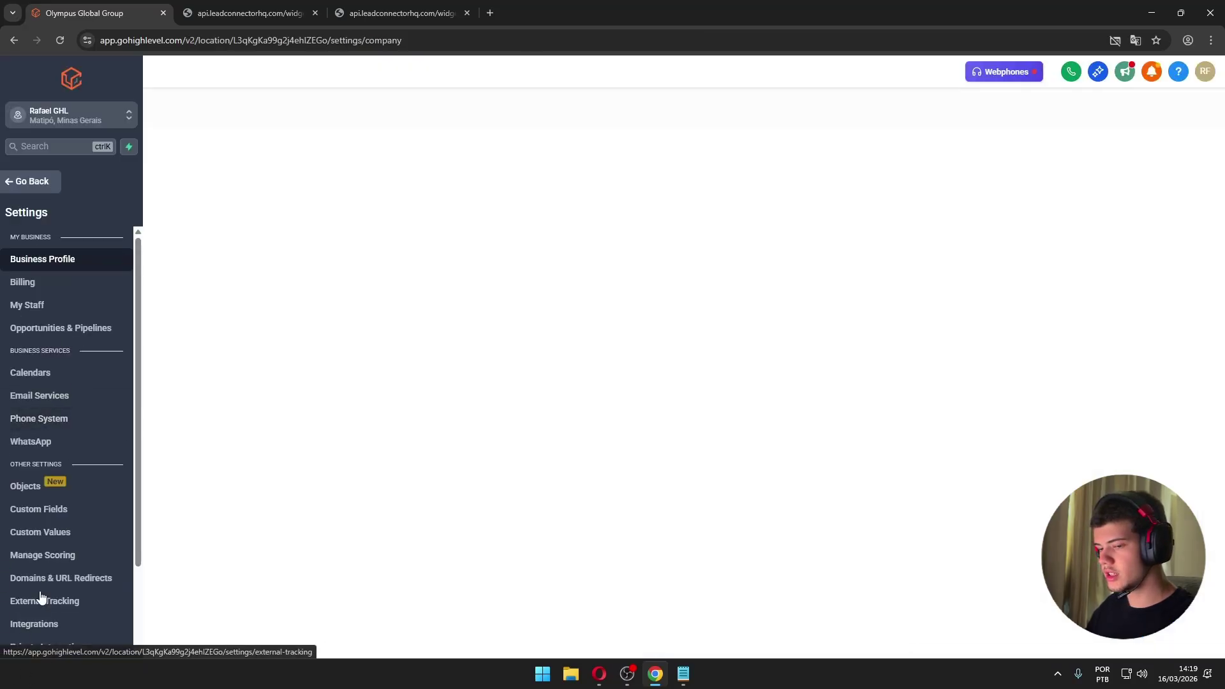
pyautogui.scroll(-1, 32, 510)
pyautogui.click(38, 447)
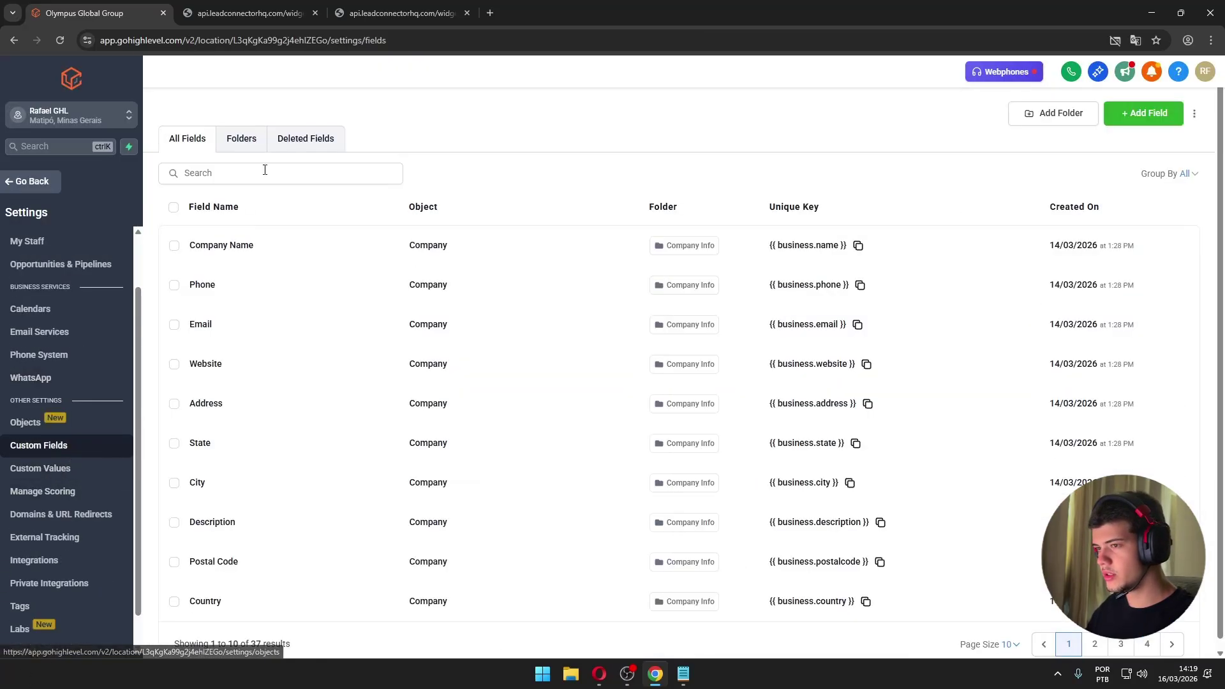
# - Browse the custom field folders and examine the contact fields stored in the HTC IA folder
pyautogui.click(241, 136)
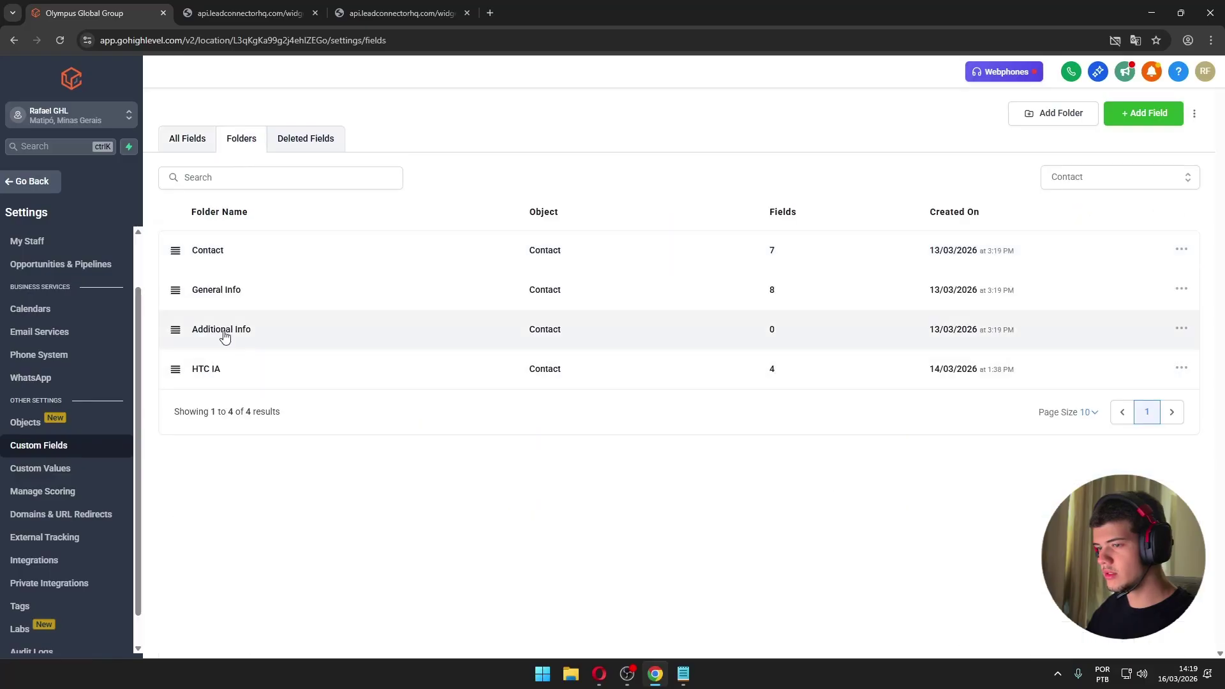
pyautogui.click(210, 331)
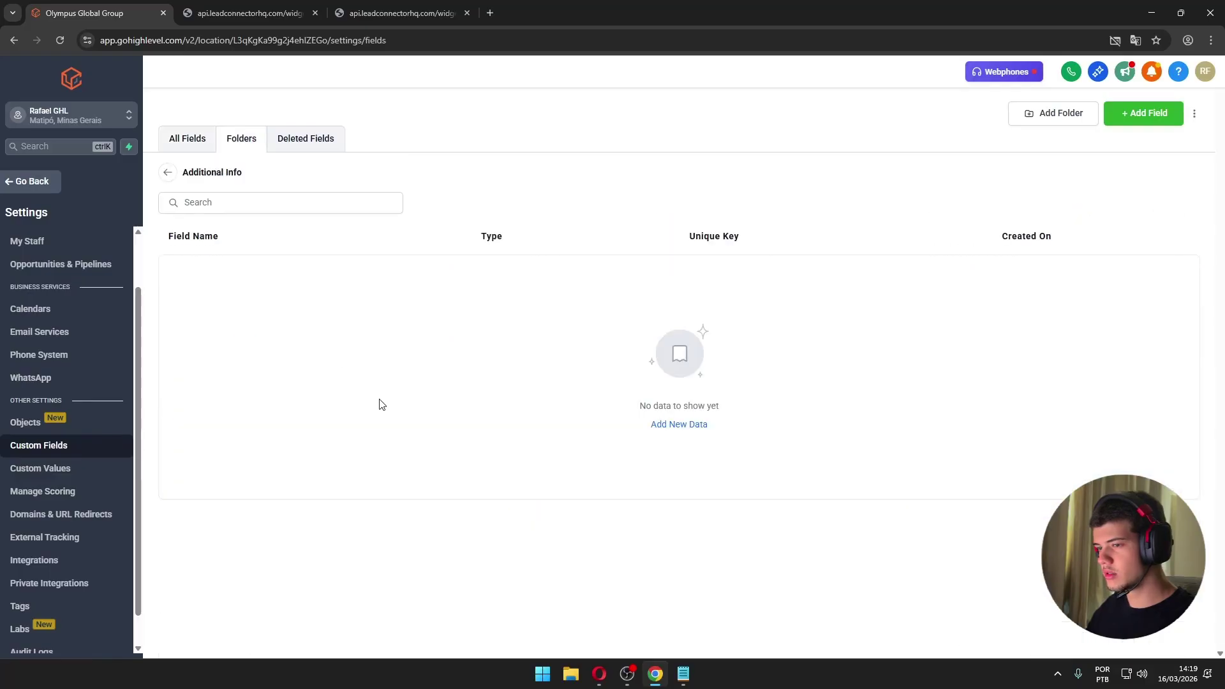
pyautogui.click(167, 172)
pyautogui.click(204, 370)
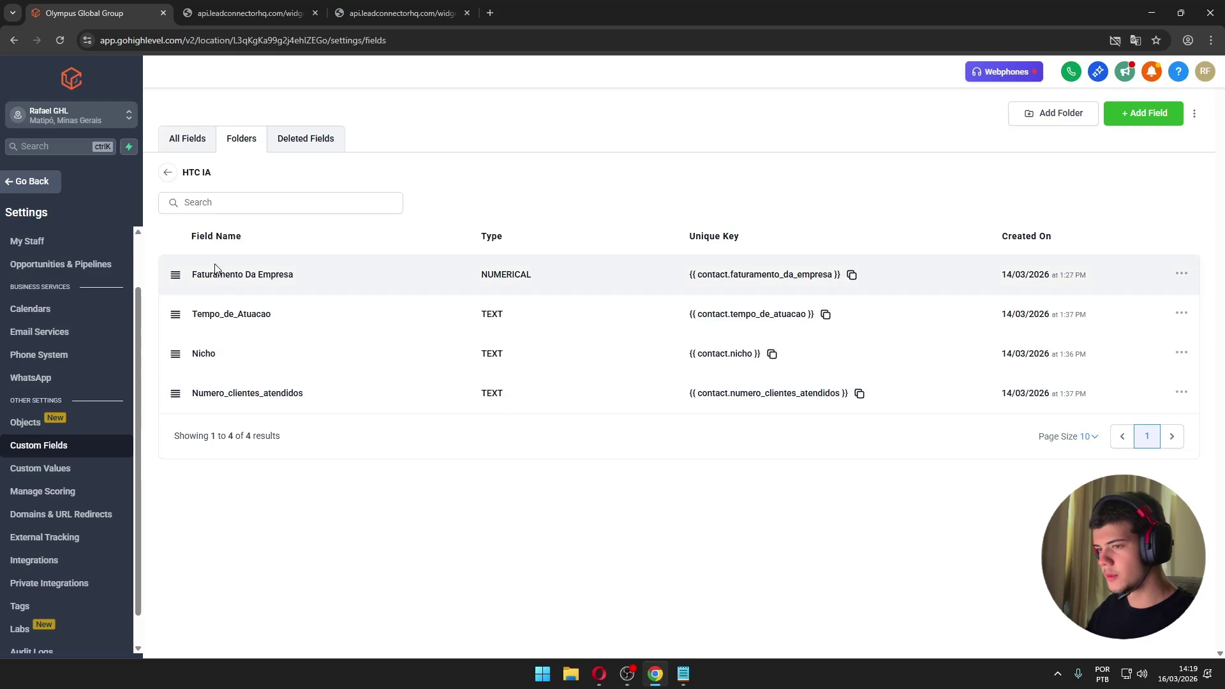
pyautogui.moveTo(191, 275); pyautogui.dragTo(319, 276)
pyautogui.moveTo(196, 316); pyautogui.dragTo(276, 319)
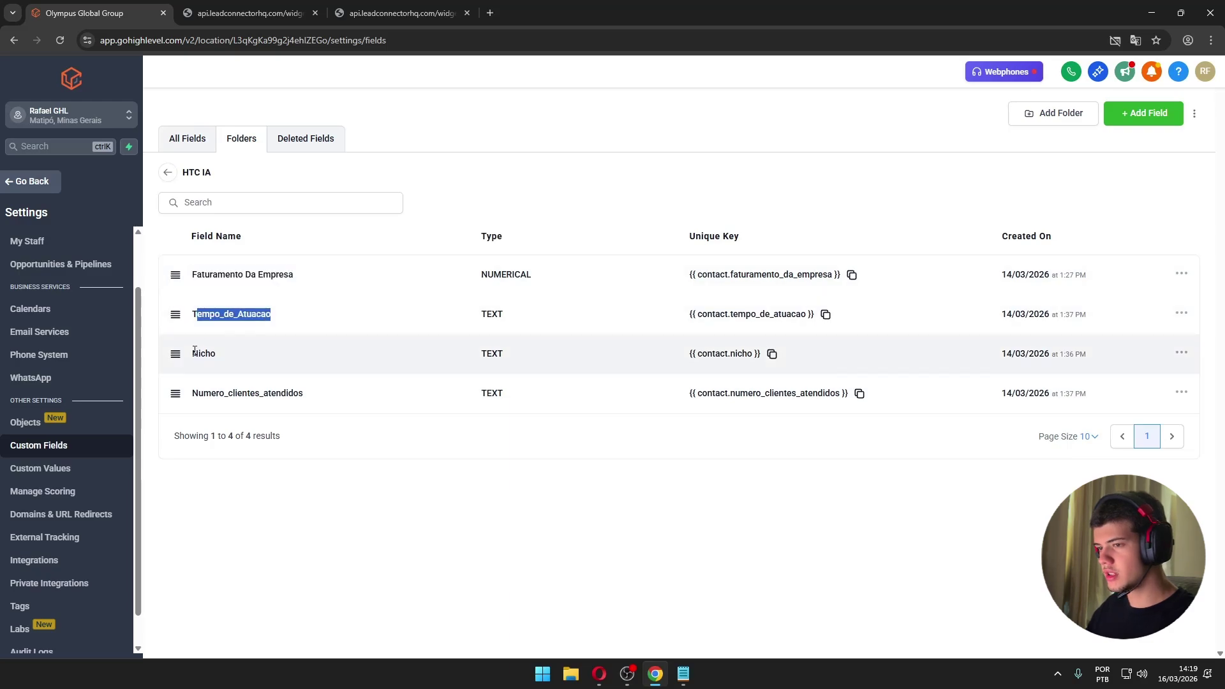
# - Review the Nicho and Numero_clientes_atendidos custom fields in the HTC IA folder, and leave the settings
pyautogui.moveTo(192, 353); pyautogui.dragTo(220, 356)
pyautogui.moveTo(198, 395); pyautogui.dragTo(276, 397)
pyautogui.click(31, 181)
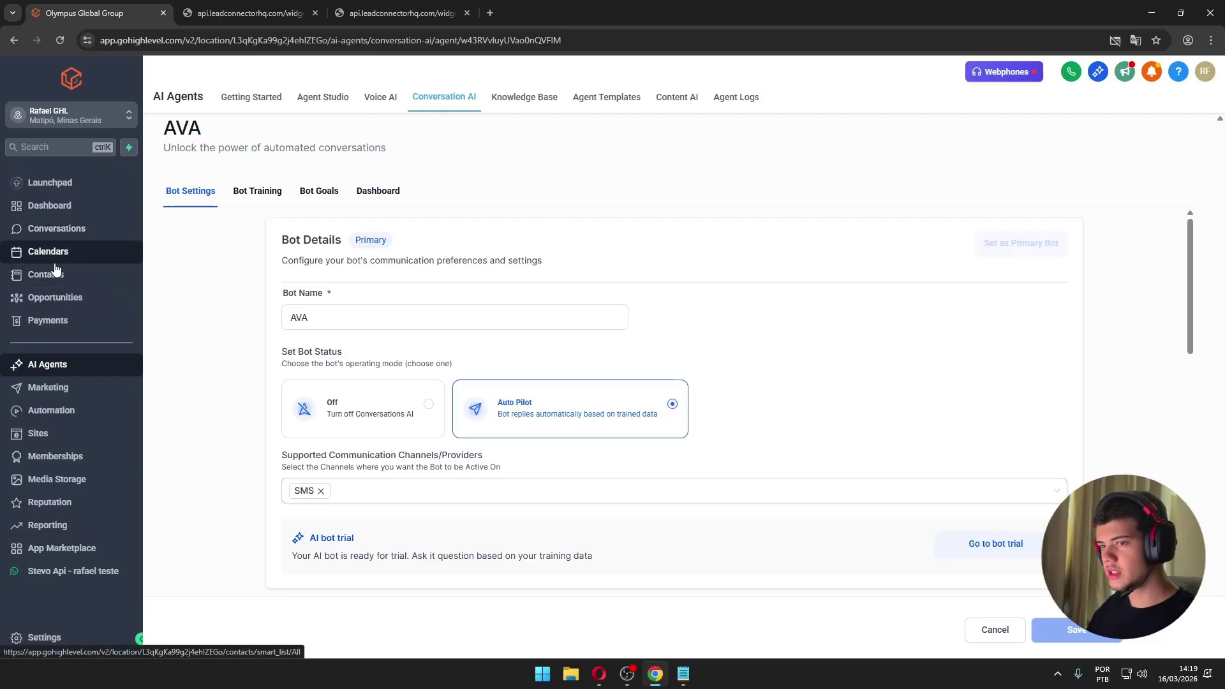
# - Open the first contact's details and review the values stored in its HTC IA field group
pyautogui.click(55, 273)
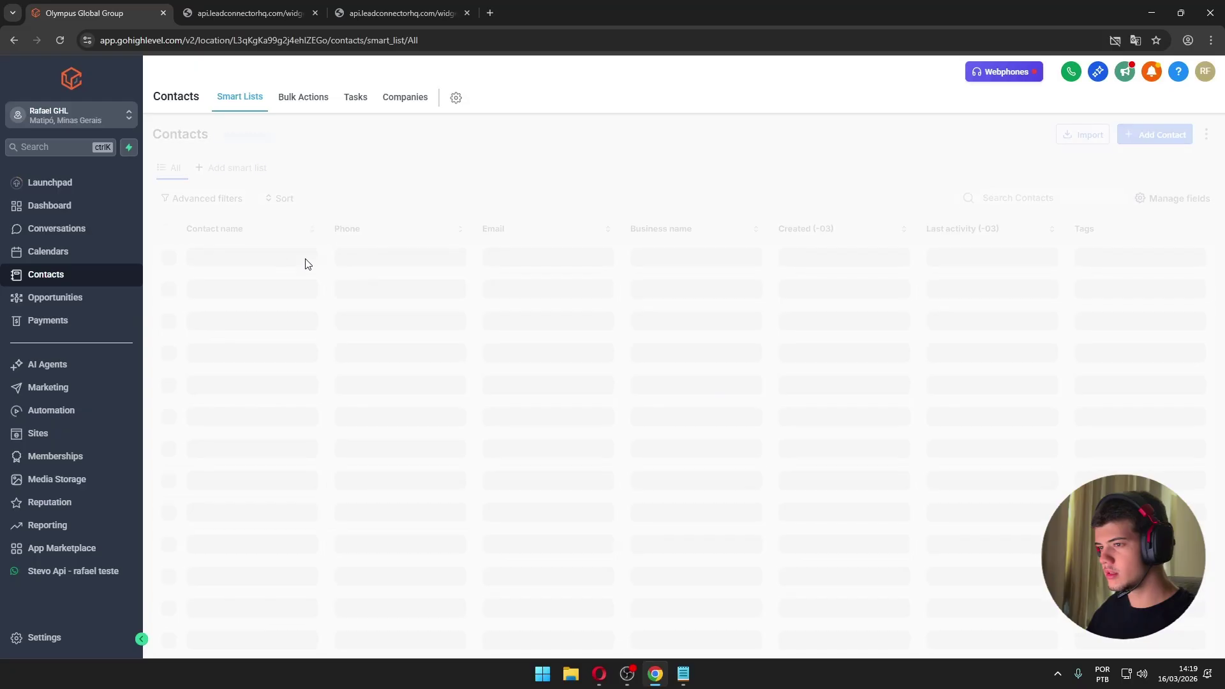
pyautogui.click(222, 266)
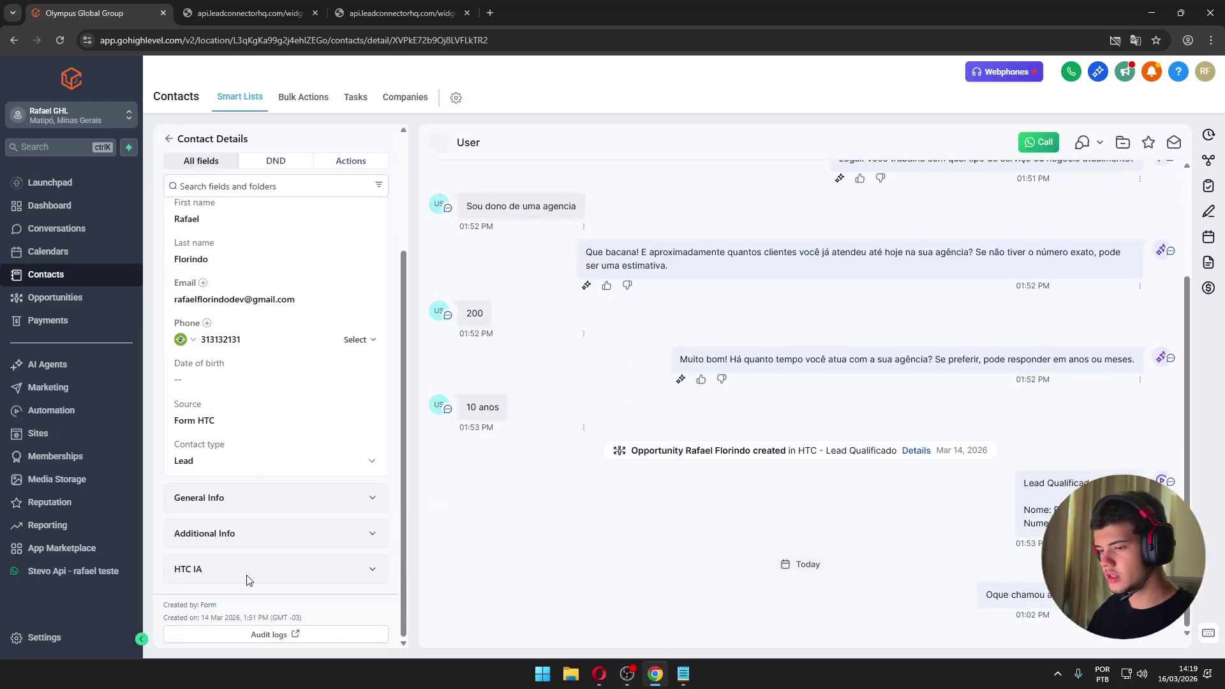
pyautogui.click(251, 567)
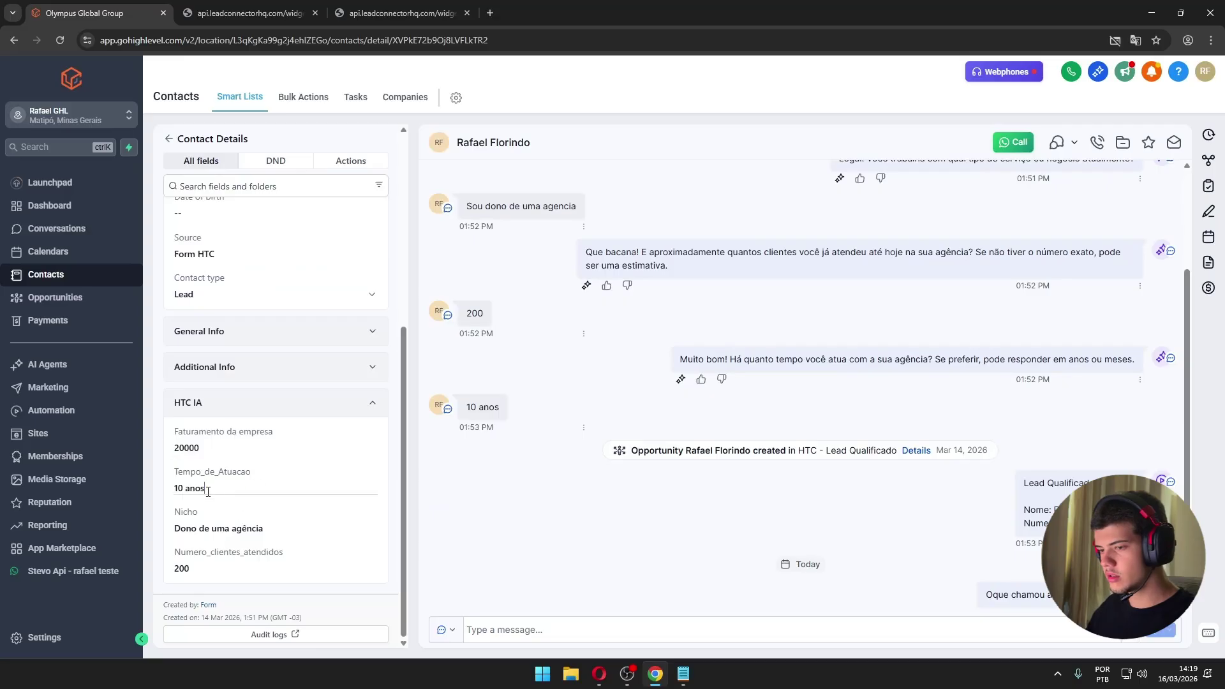
pyautogui.moveTo(174, 488); pyautogui.dragTo(206, 488)
pyautogui.moveTo(264, 529); pyautogui.dragTo(174, 529)
pyautogui.moveTo(226, 592); pyautogui.dragTo(96, 207)
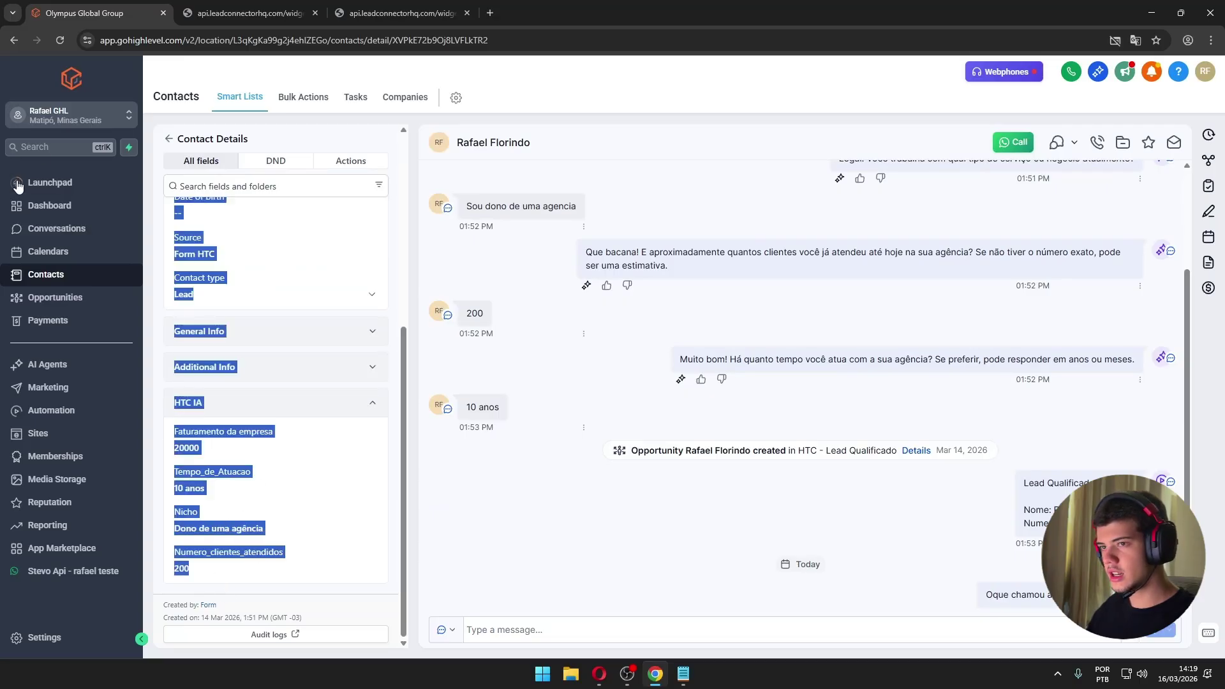
# - Check the agent list of Voice AI in the AI Agents area
pyautogui.click(45, 360)
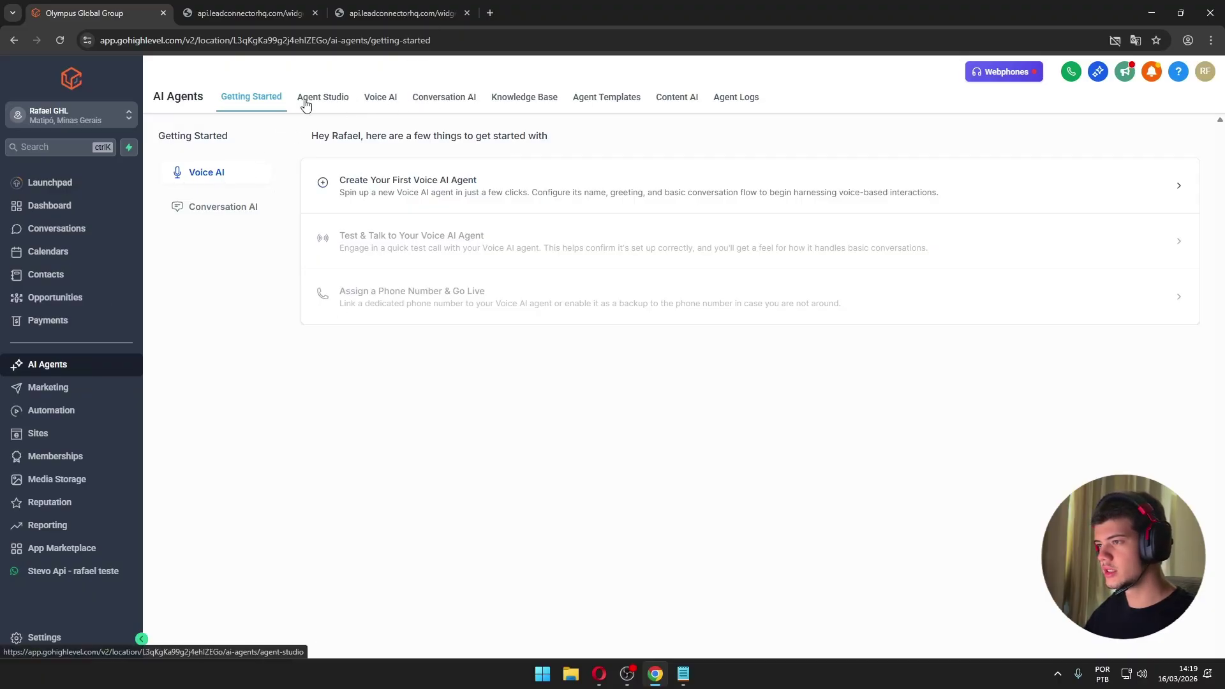
pyautogui.click(379, 100)
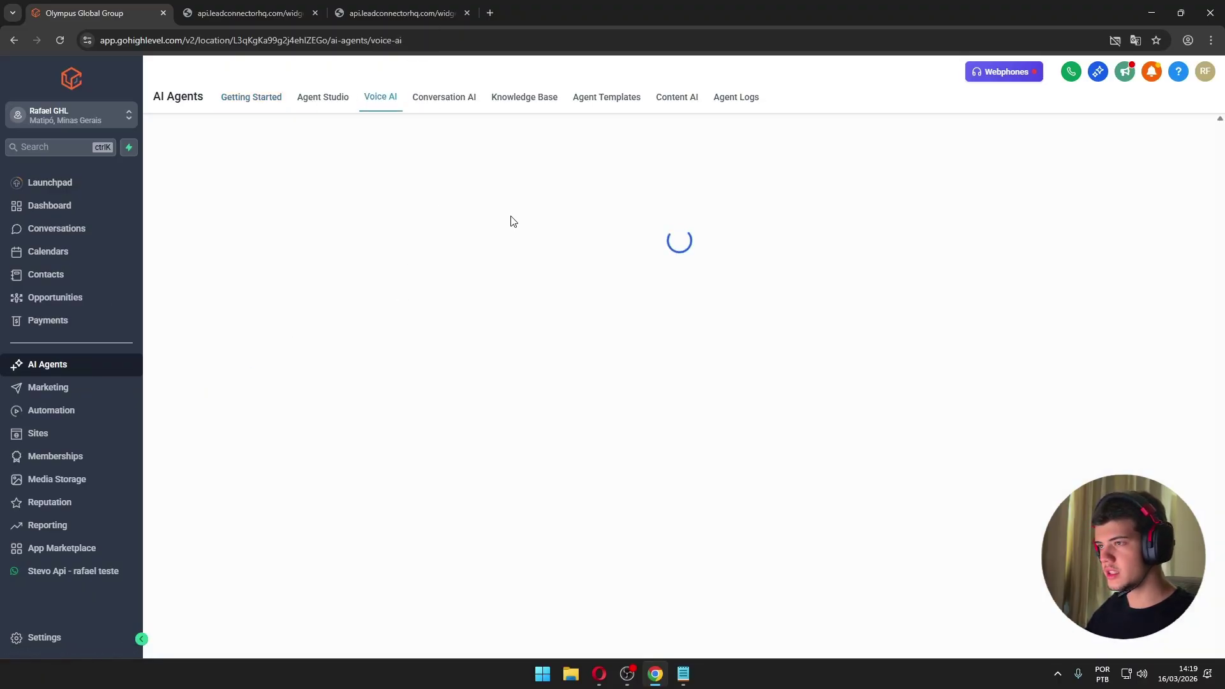
pyautogui.click(269, 199)
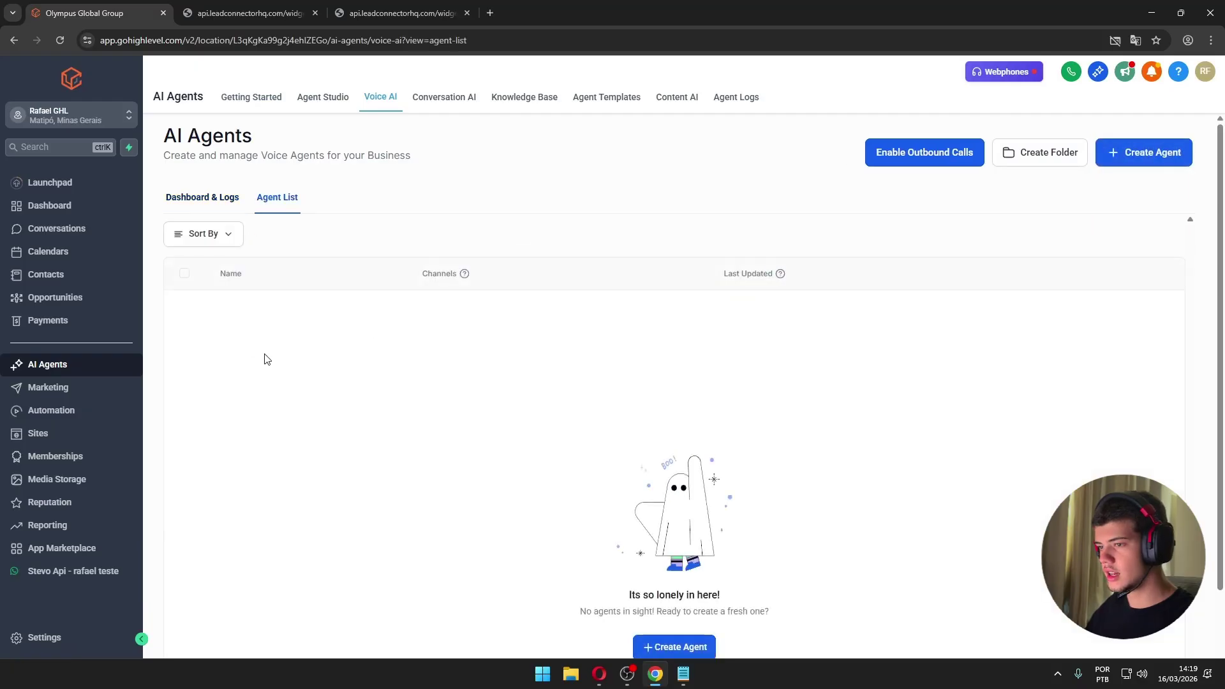
# - Open the AVA bot's settings from the Conversation AI agents list
pyautogui.click(444, 101)
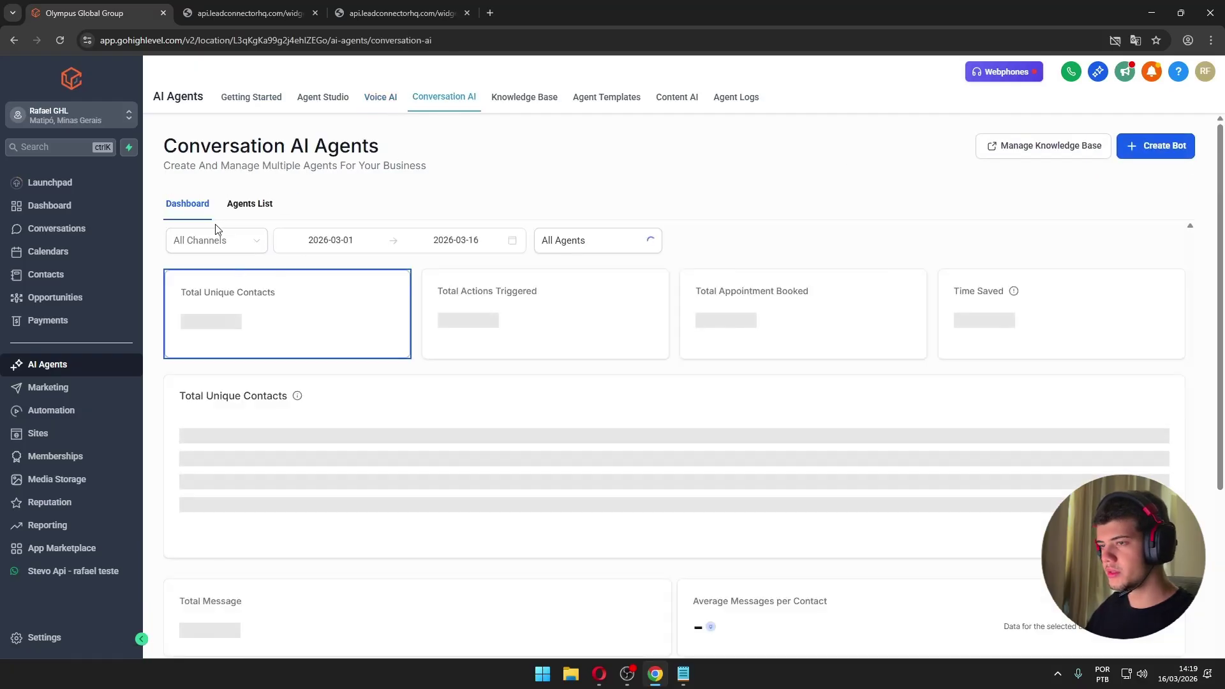
pyautogui.click(271, 207)
pyautogui.click(230, 373)
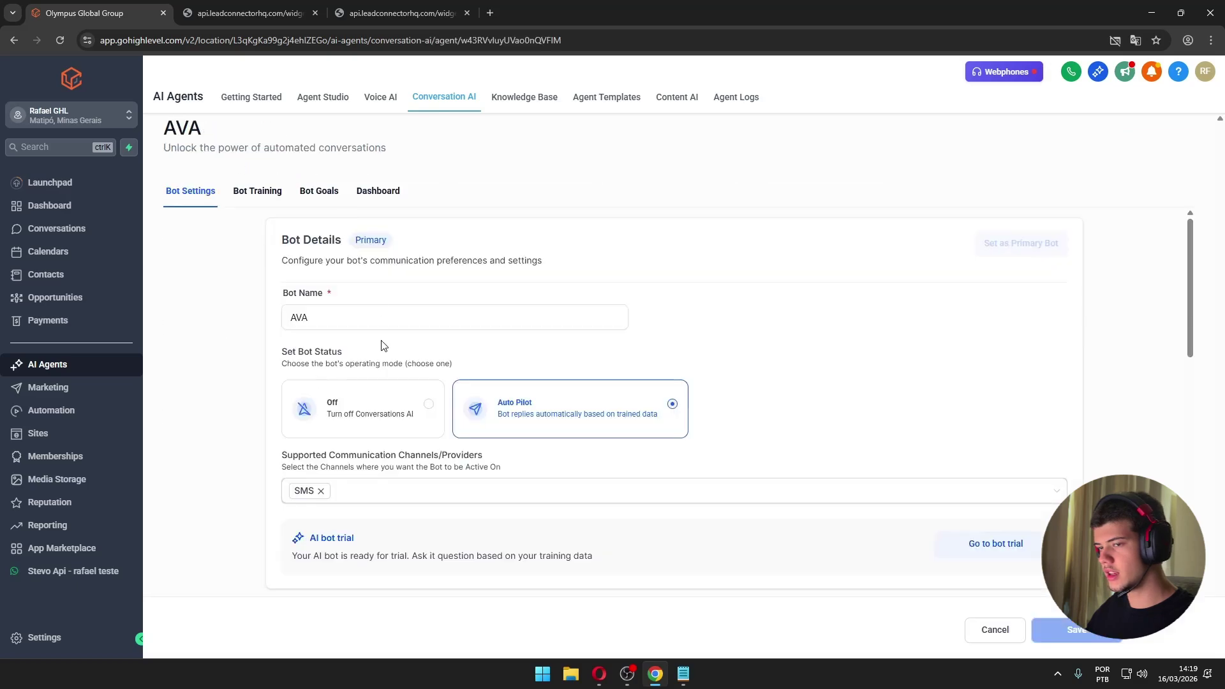
# - Open the Fluxo IA automation workflow and look through its sequence of actions
pyautogui.click(67, 407)
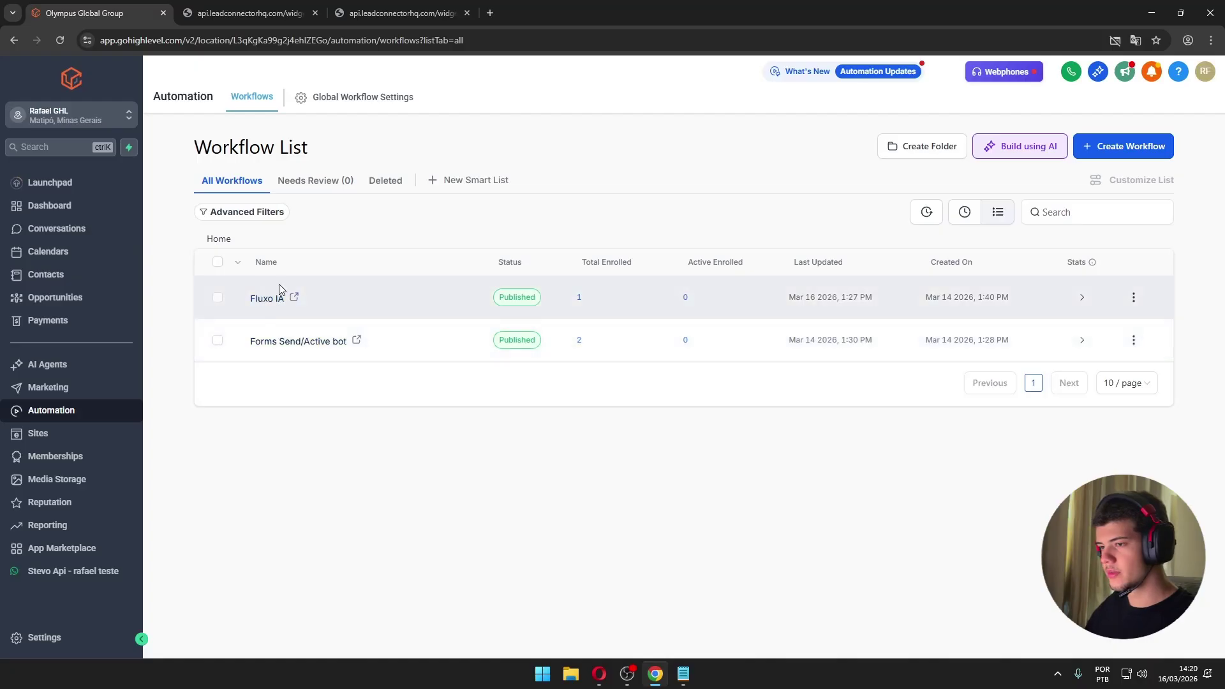
pyautogui.click(281, 305)
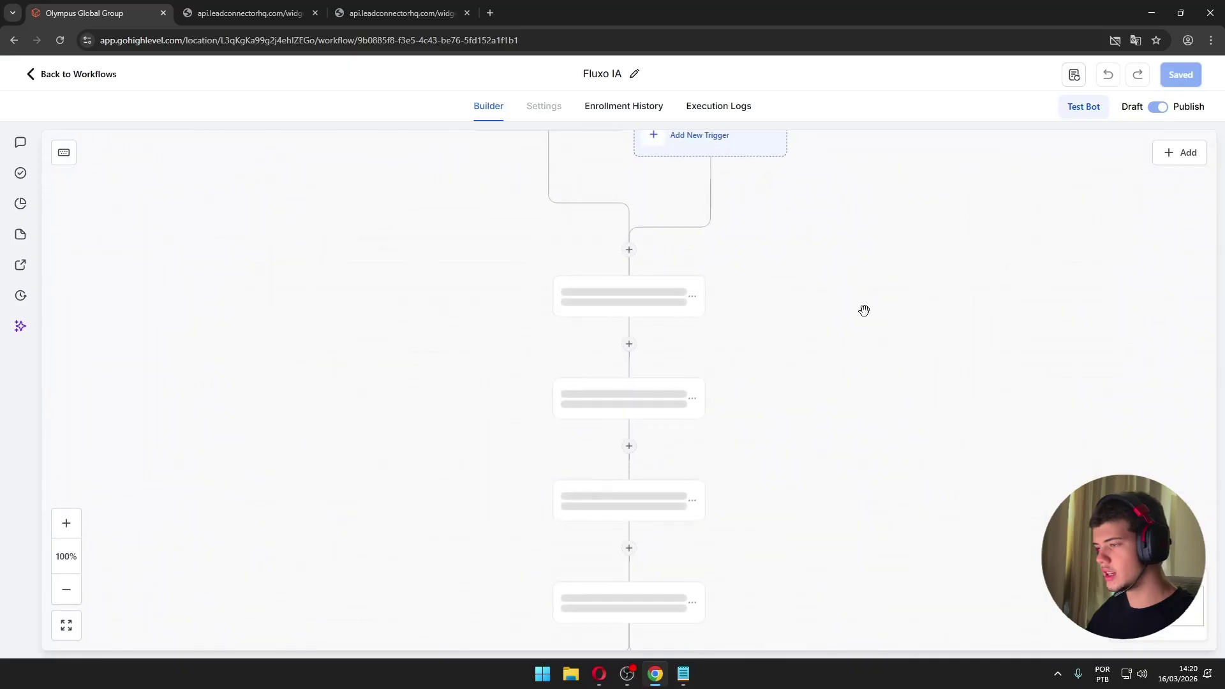
pyautogui.scroll(-5, 788, 210)
pyautogui.scroll(-3, 788, 210)
pyautogui.scroll(8, 791, 485)
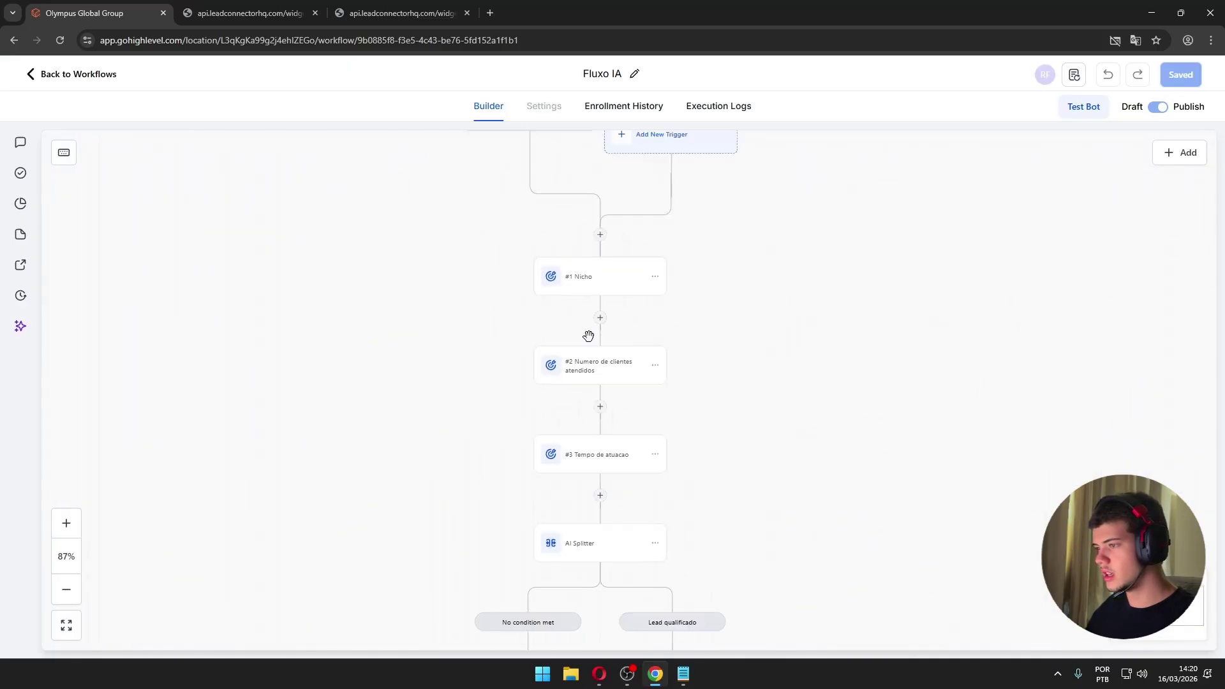
# - Open the #1 Nicho action of the workflow and read the objective description
pyautogui.click(556, 284)
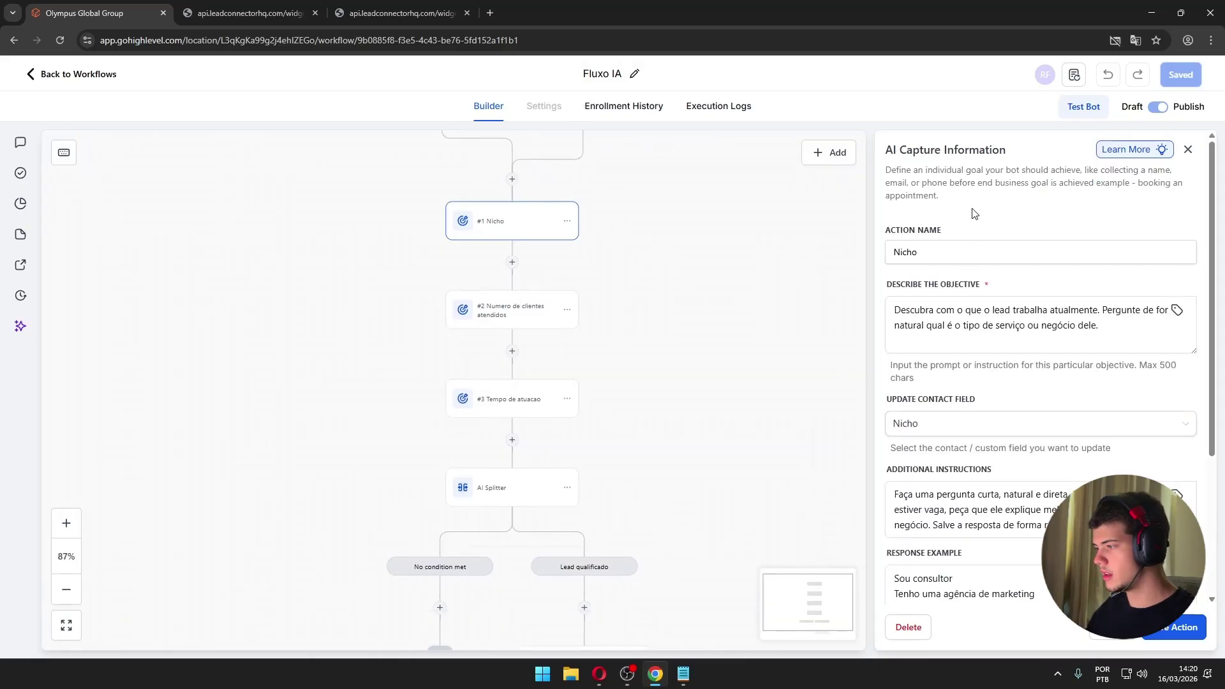
pyautogui.scroll(-4, 963, 314)
pyautogui.scroll(1, 910, 392)
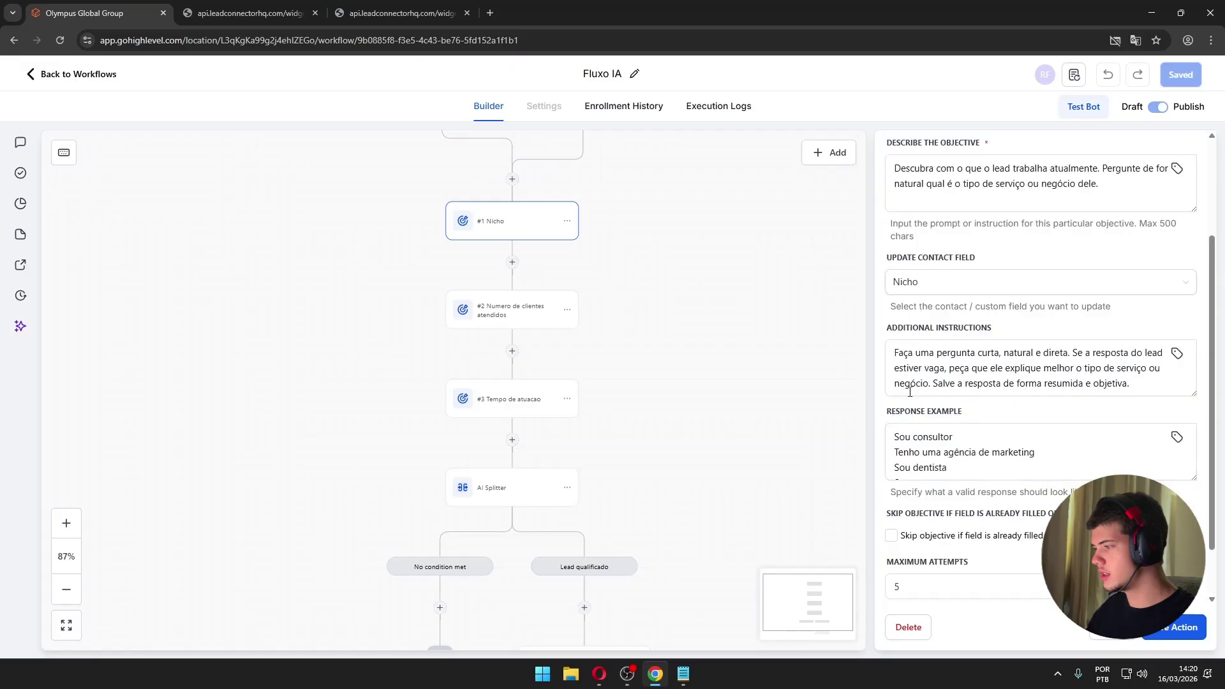
pyautogui.scroll(1, 939, 263)
pyautogui.click(906, 237)
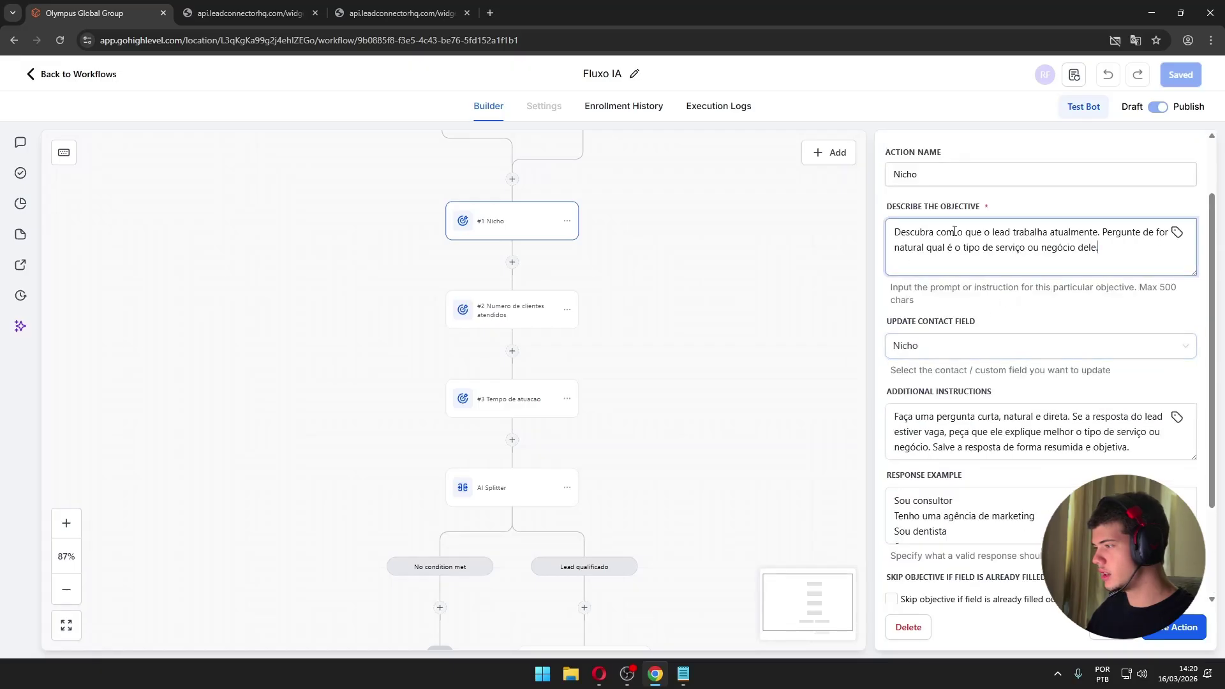
pyautogui.moveTo(894, 234); pyautogui.dragTo(1039, 246)
pyautogui.click(1119, 247)
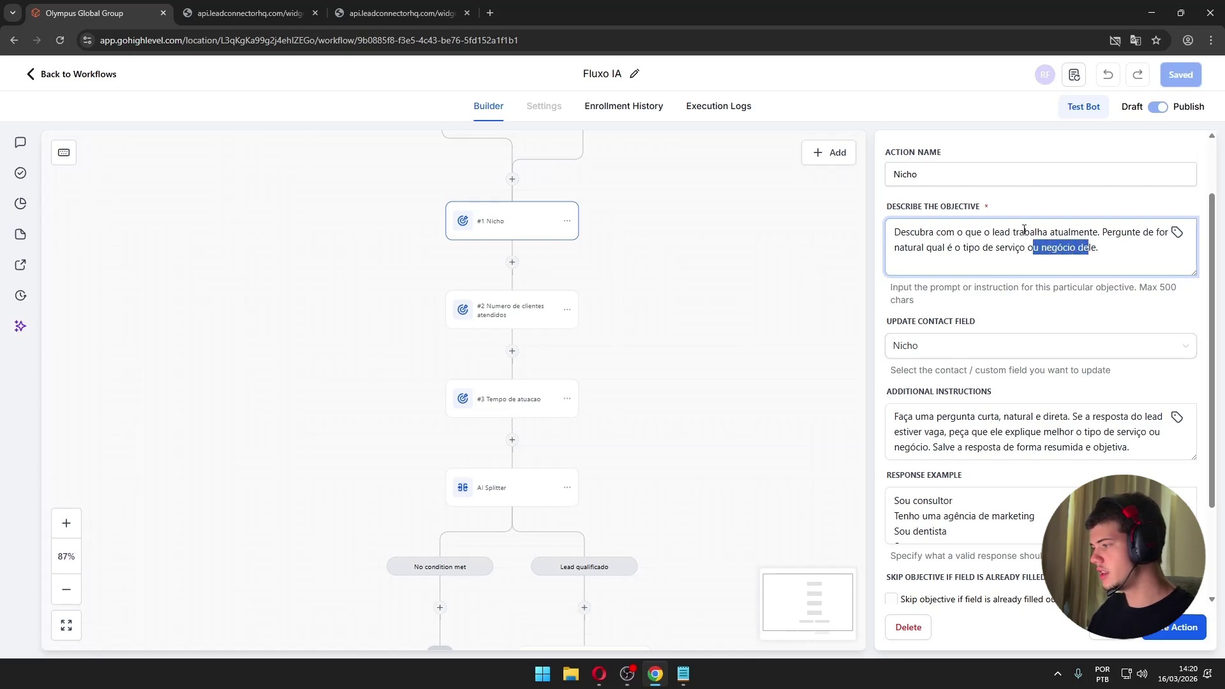
# - Examine which contact fields the Nicho action can update, leaving the current choice in place
pyautogui.click(960, 347)
pyautogui.click(960, 323)
pyautogui.moveTo(887, 322); pyautogui.dragTo(949, 325)
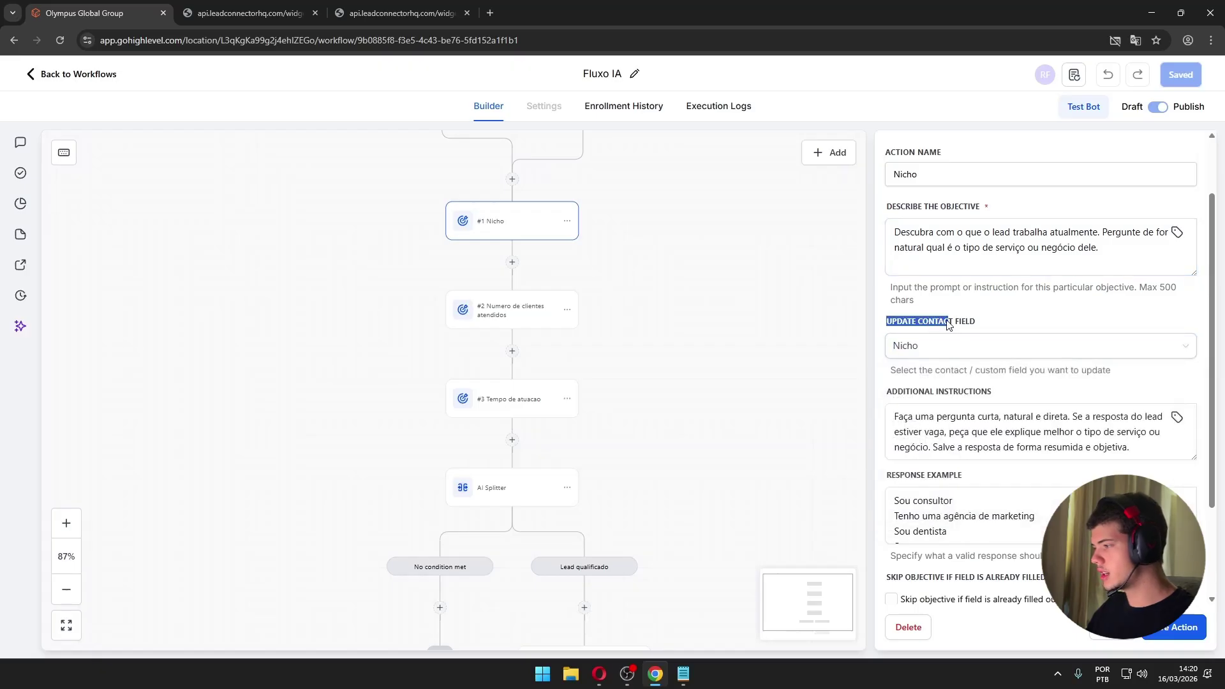
pyautogui.click(919, 348)
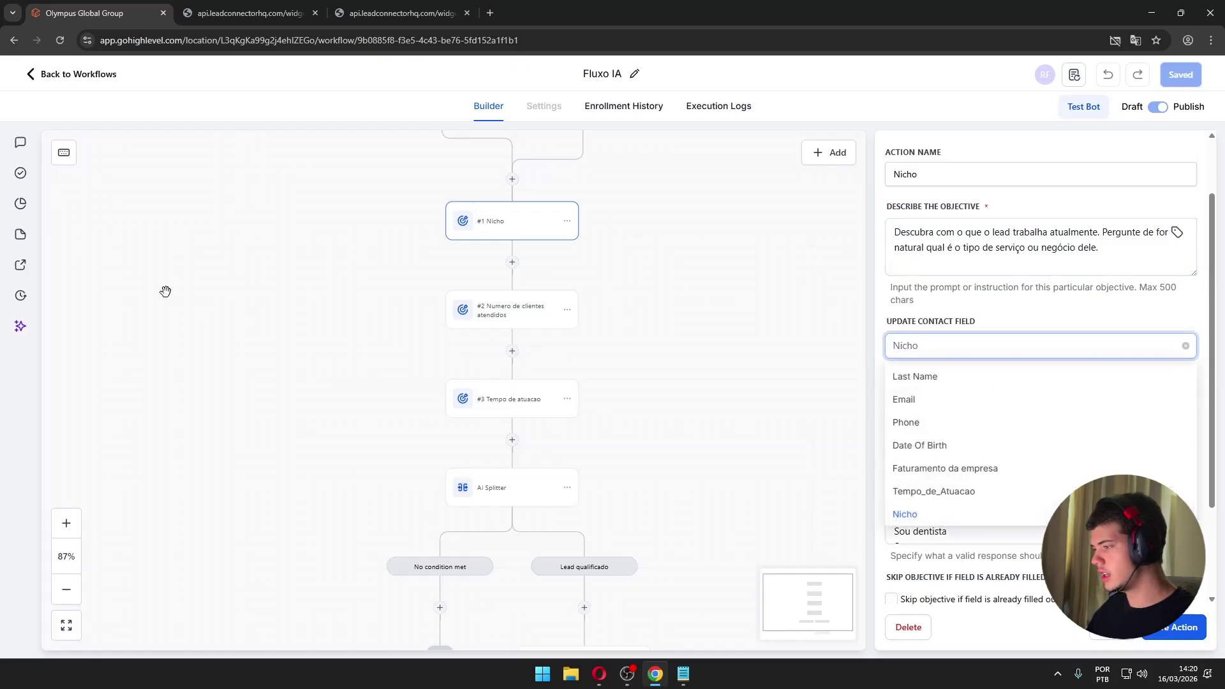
pyautogui.click(936, 328)
# - Read the Nicho action's additional instructions and response examples
pyautogui.click(898, 427)
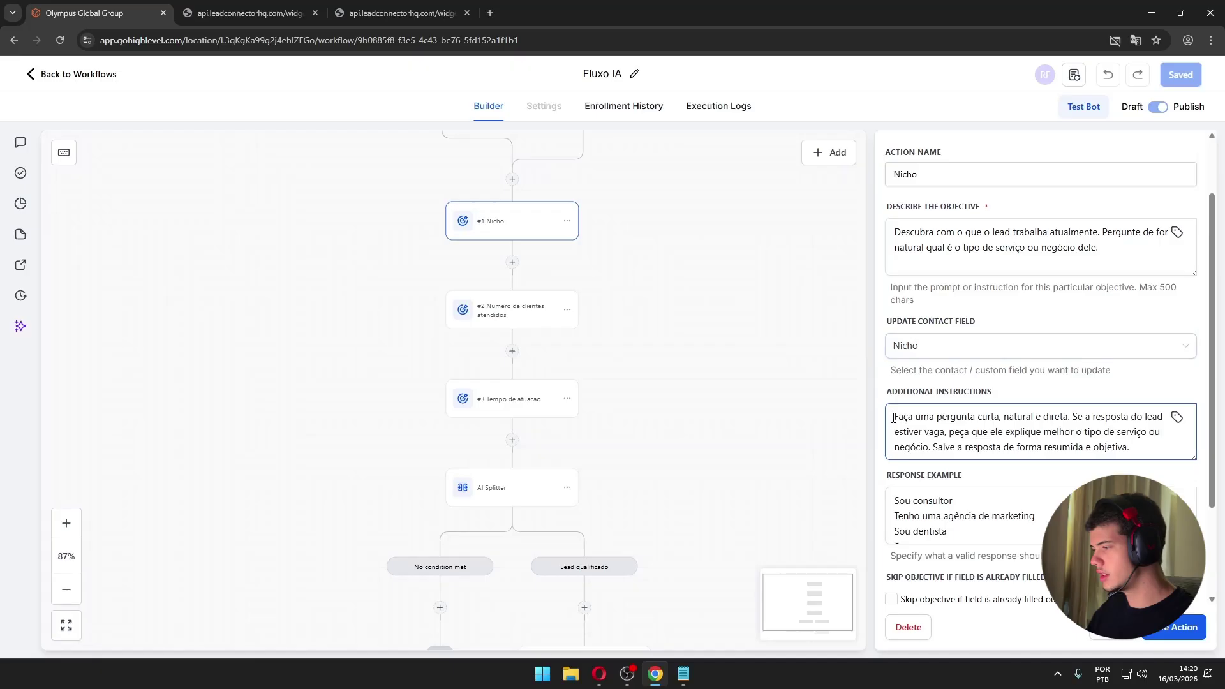
pyautogui.moveTo(939, 394); pyautogui.dragTo(988, 393)
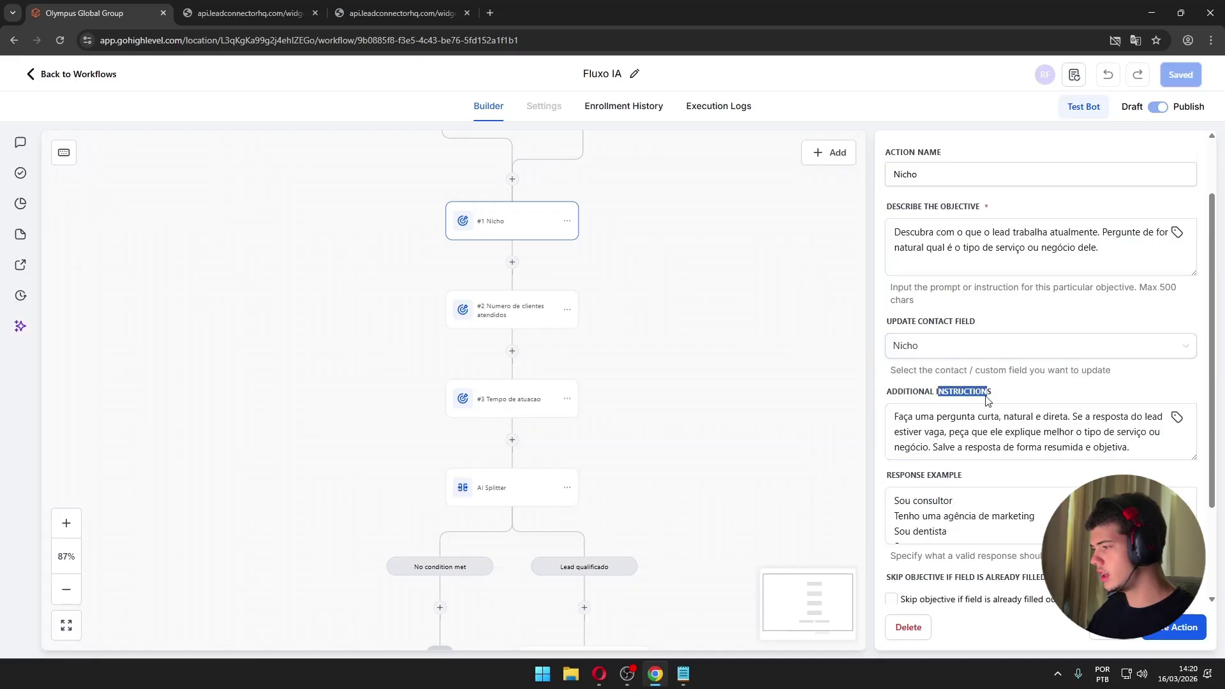
pyautogui.moveTo(894, 416); pyautogui.dragTo(916, 415)
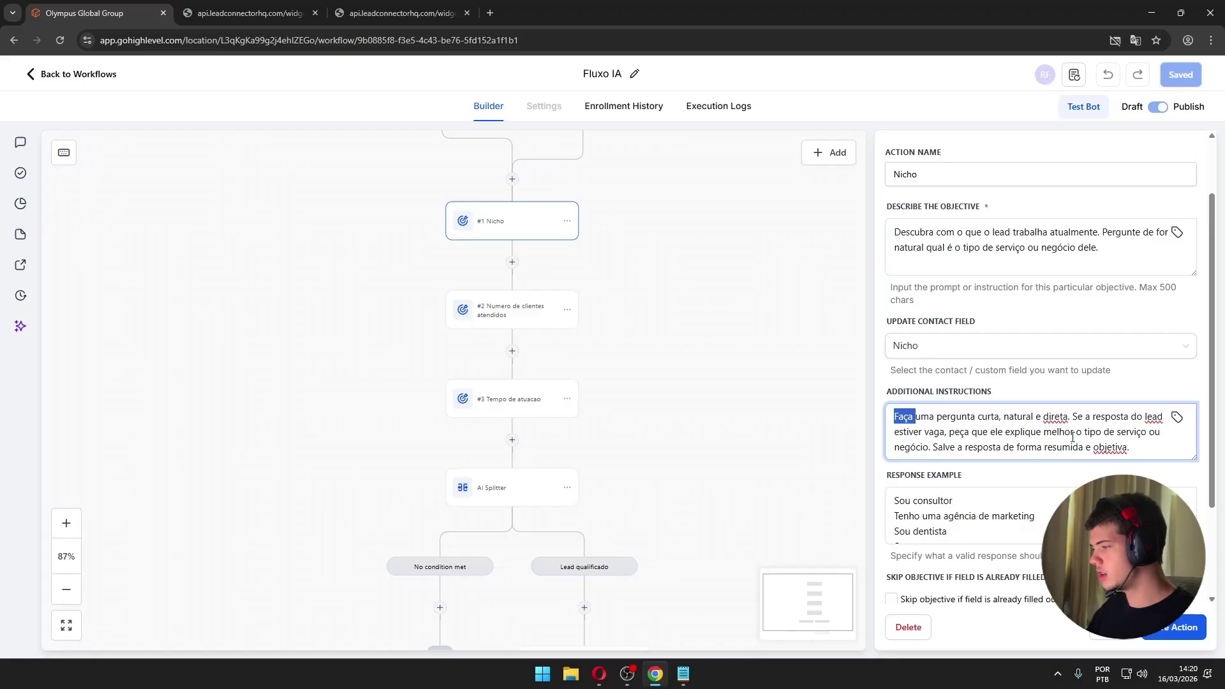
pyautogui.scroll(-4, 1072, 438)
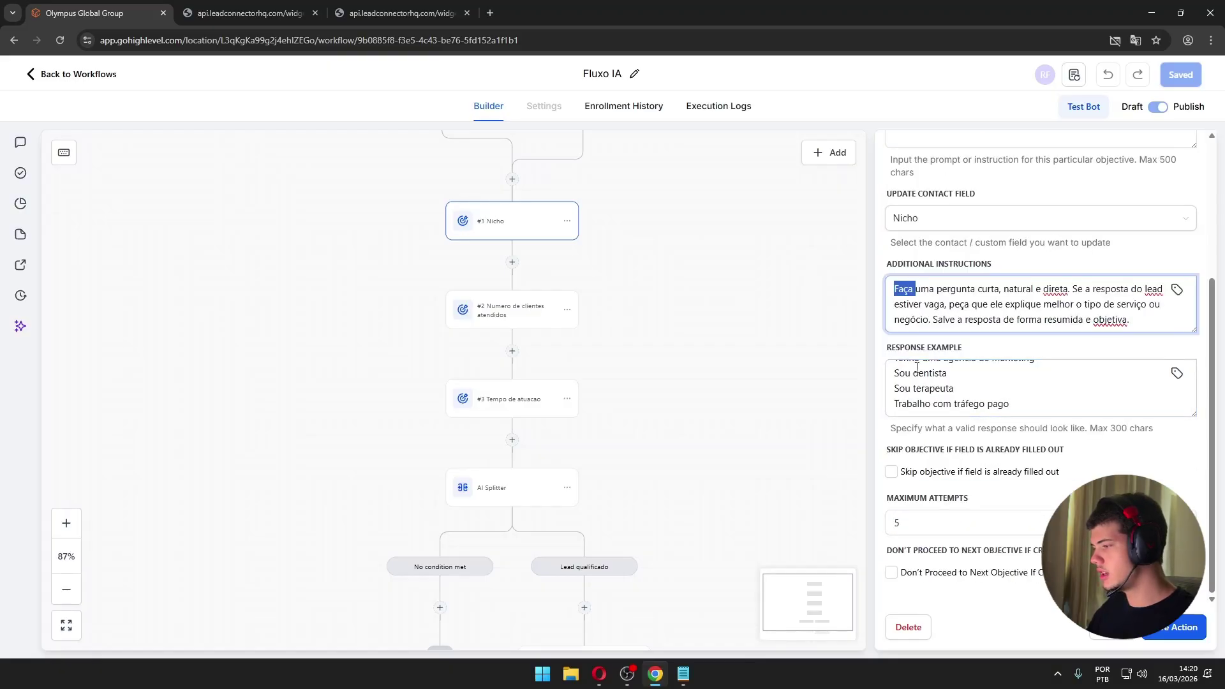
pyautogui.scroll(3, 917, 368)
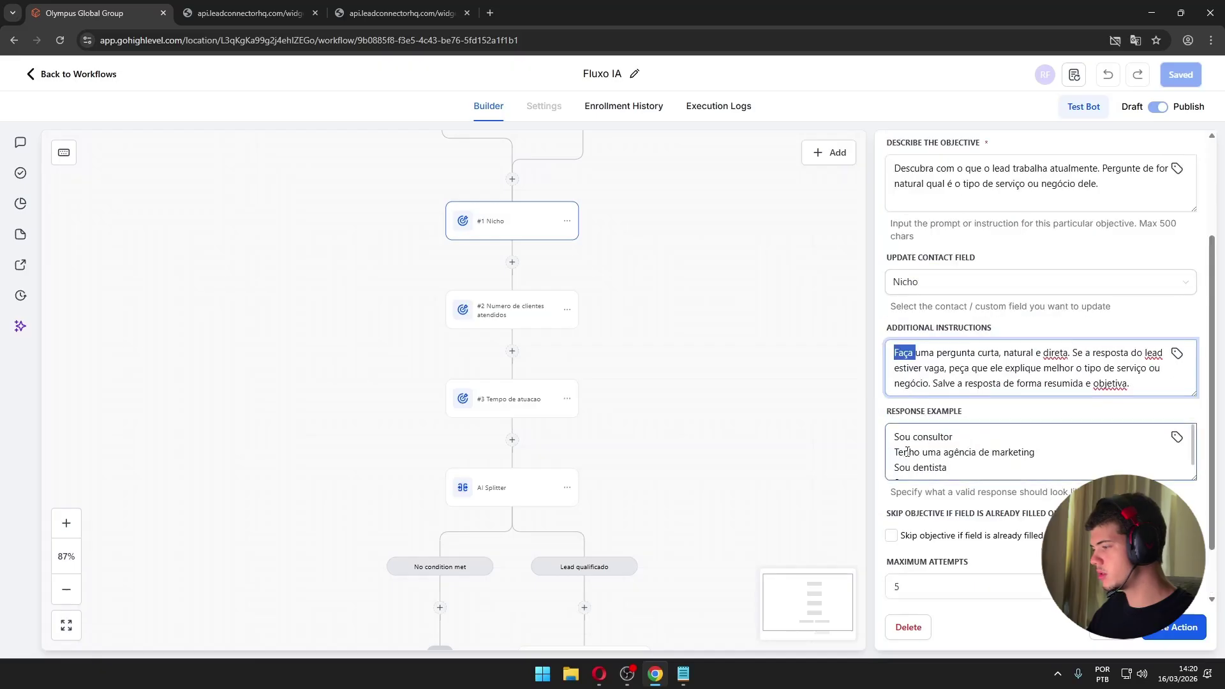
pyautogui.scroll(-3, 979, 435)
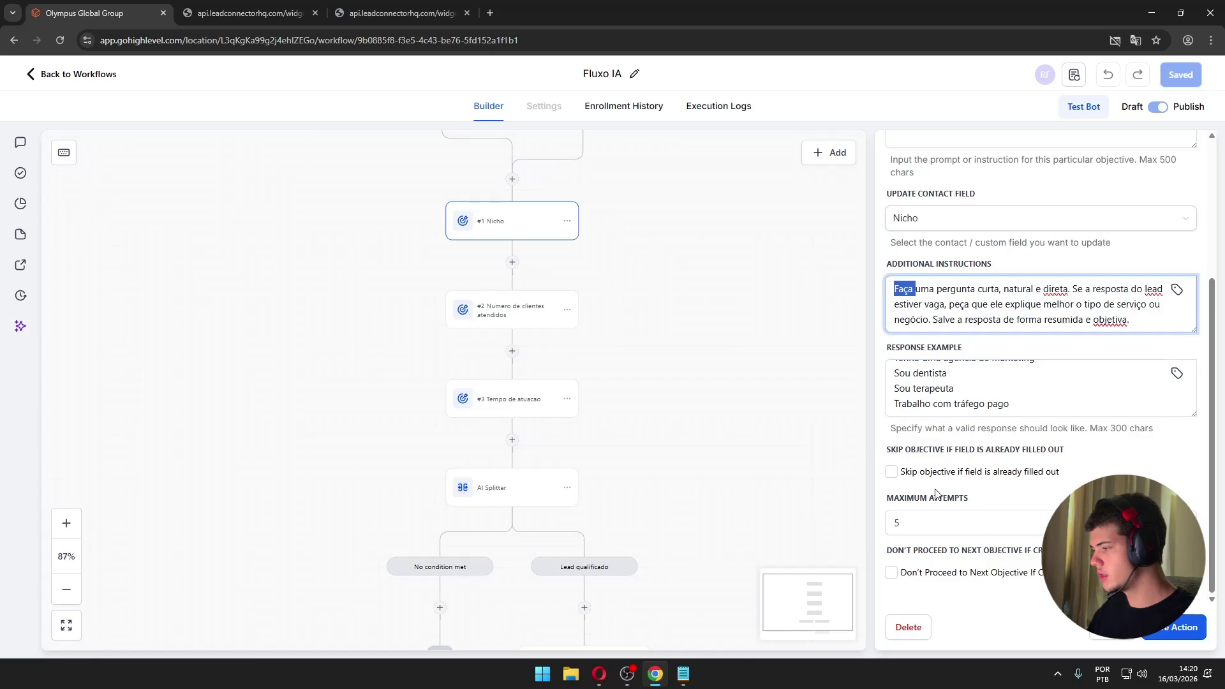
# - Examine the Nicho action's option to skip already filled fields and its maximum attempts setting
pyautogui.moveTo(904, 476); pyautogui.dragTo(959, 478)
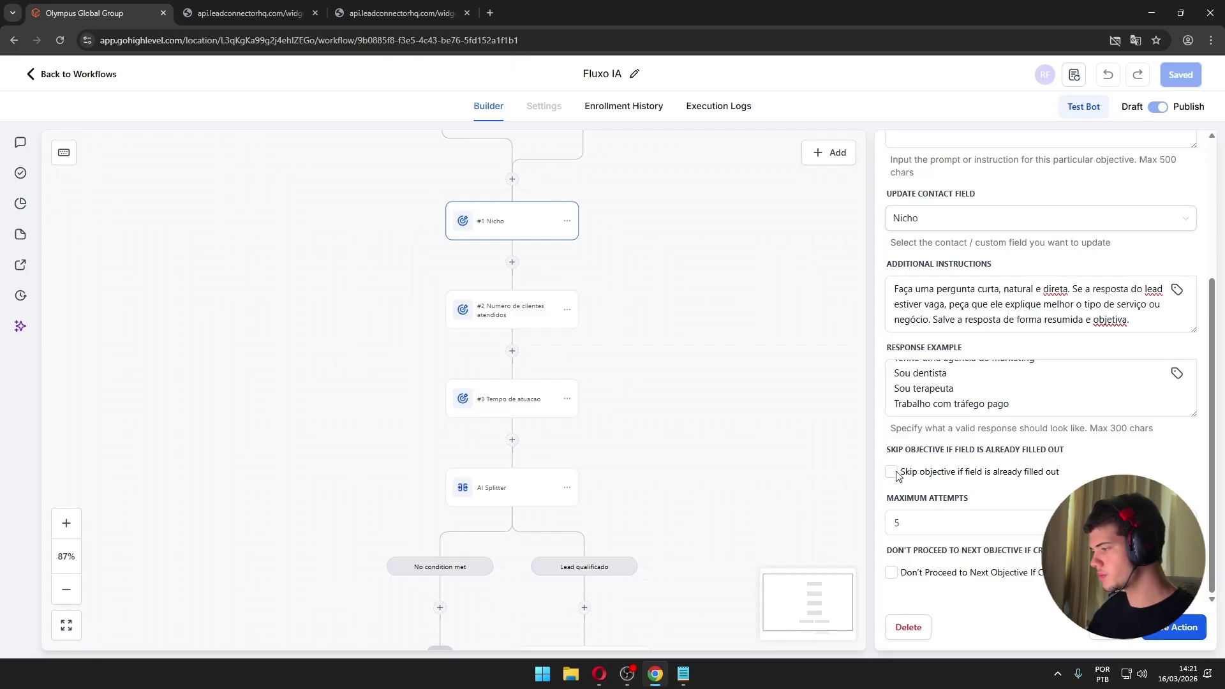
pyautogui.doubleClick(894, 522)
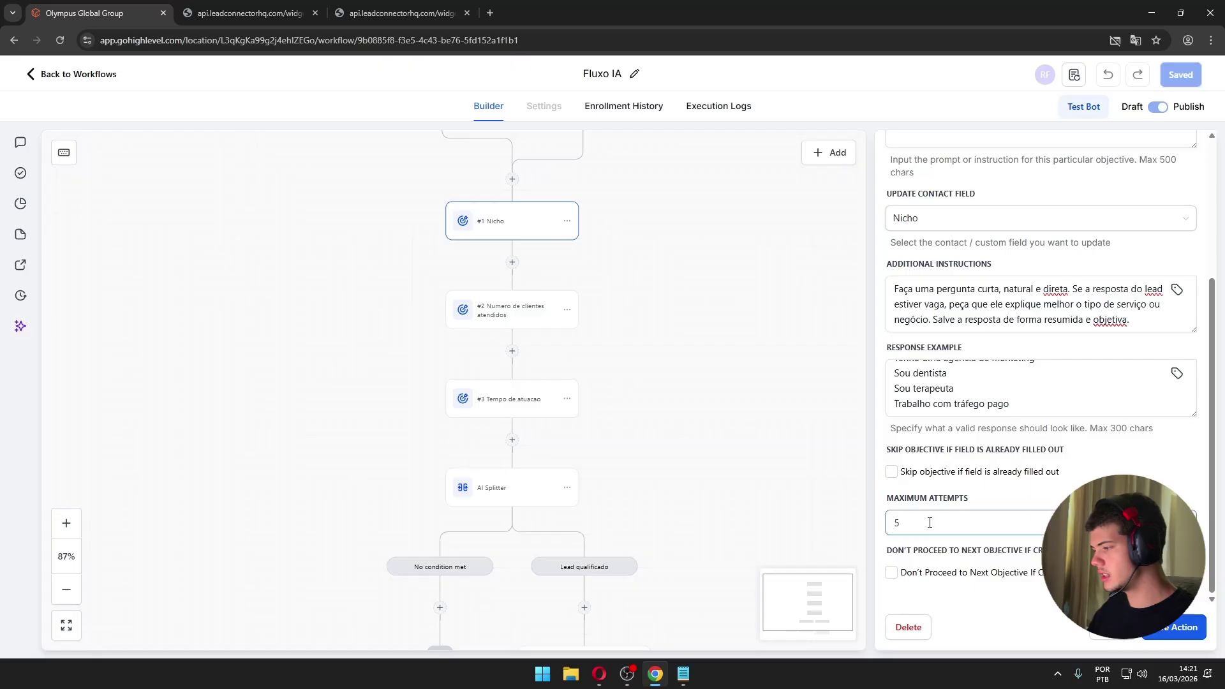
pyautogui.click(921, 523)
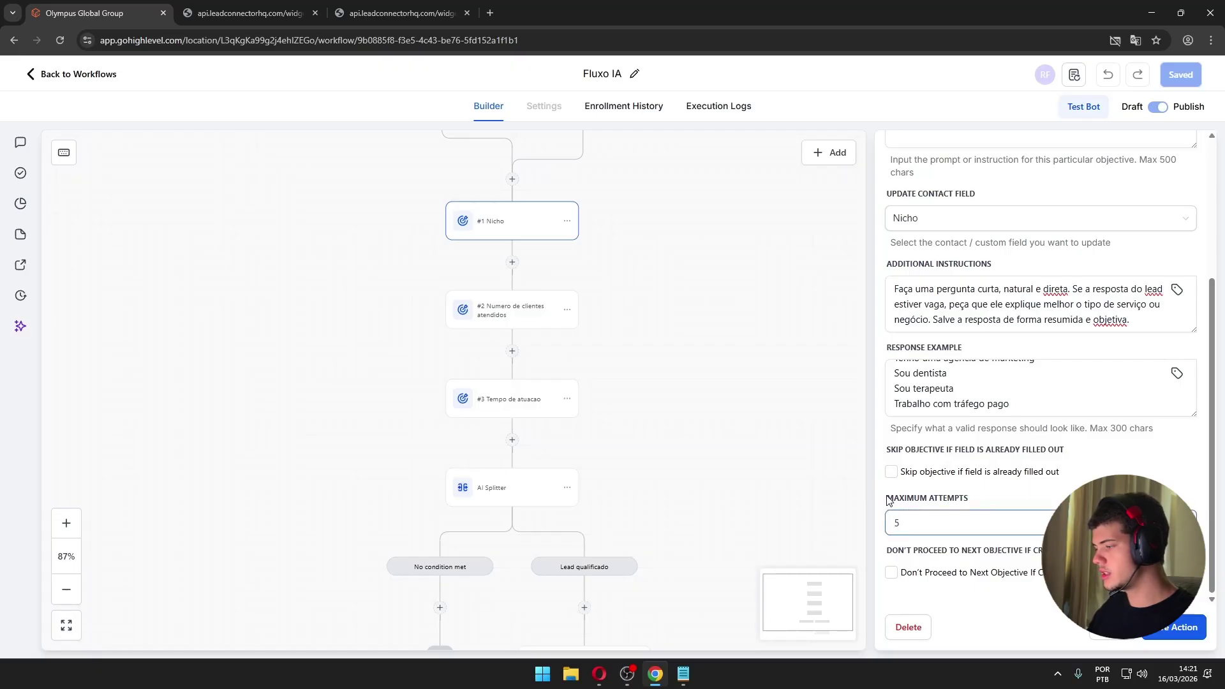
pyautogui.moveTo(887, 498)
pyautogui.mouseDown()
pyautogui.moveTo(968, 499)
pyautogui.moveTo(889, 498)
pyautogui.mouseUp()
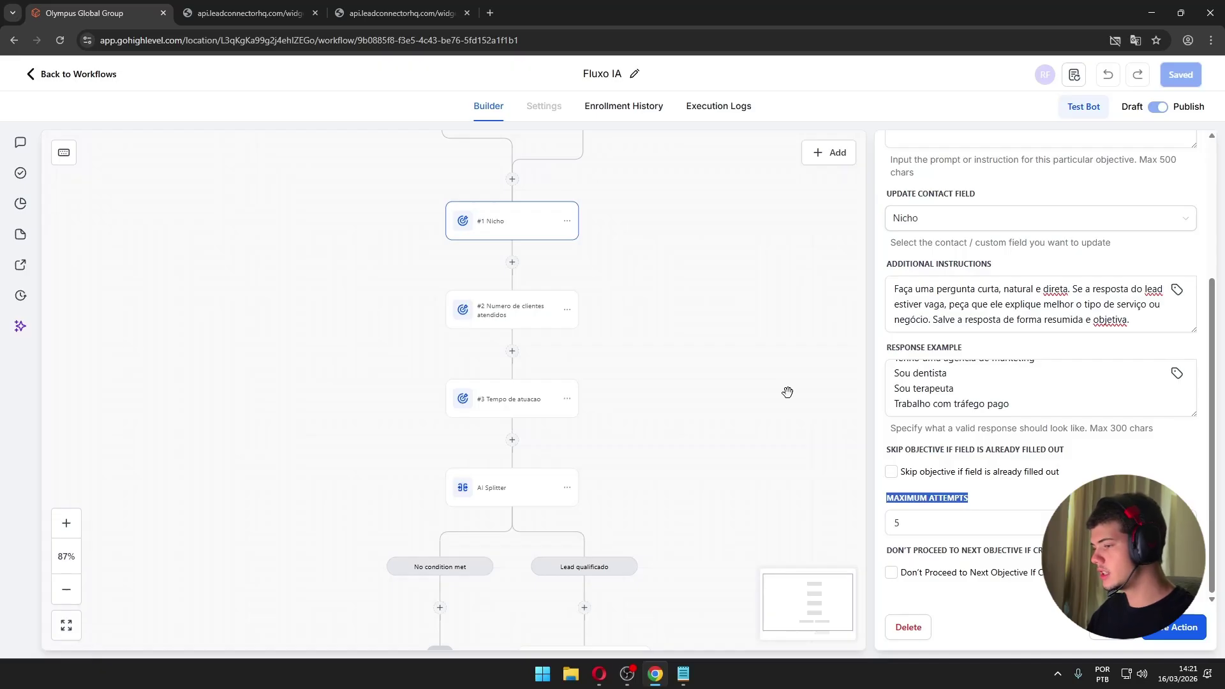
pyautogui.doubleClick(900, 525)
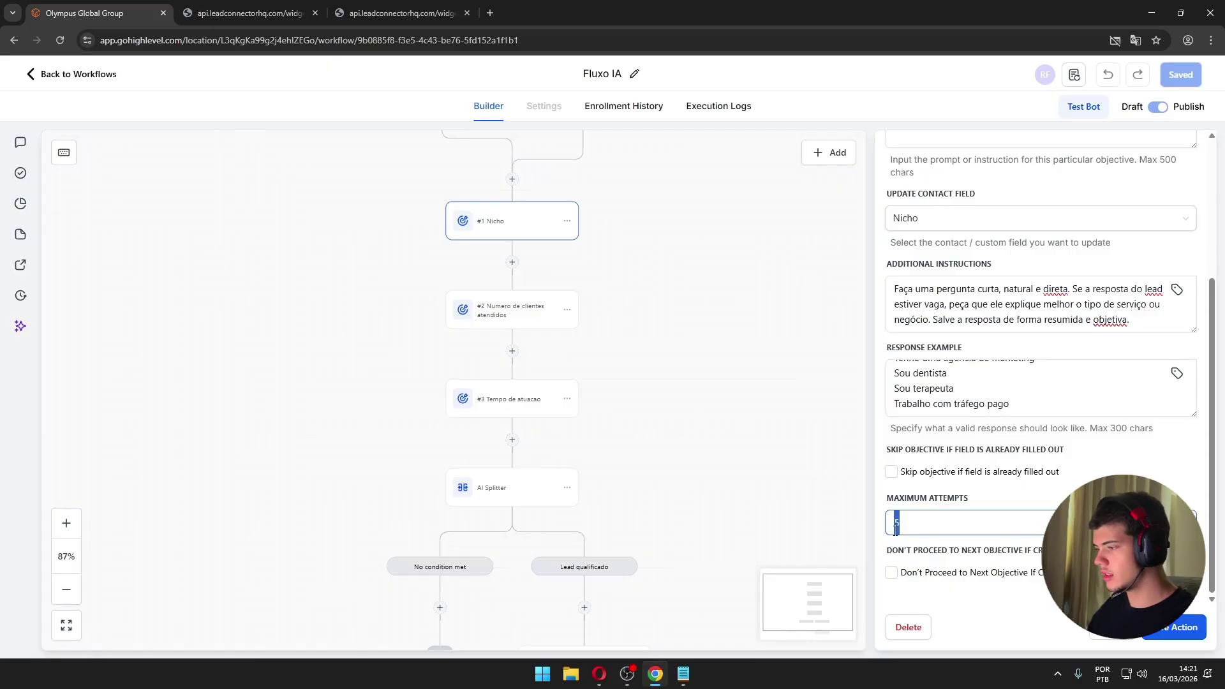
pyautogui.doubleClick(918, 519)
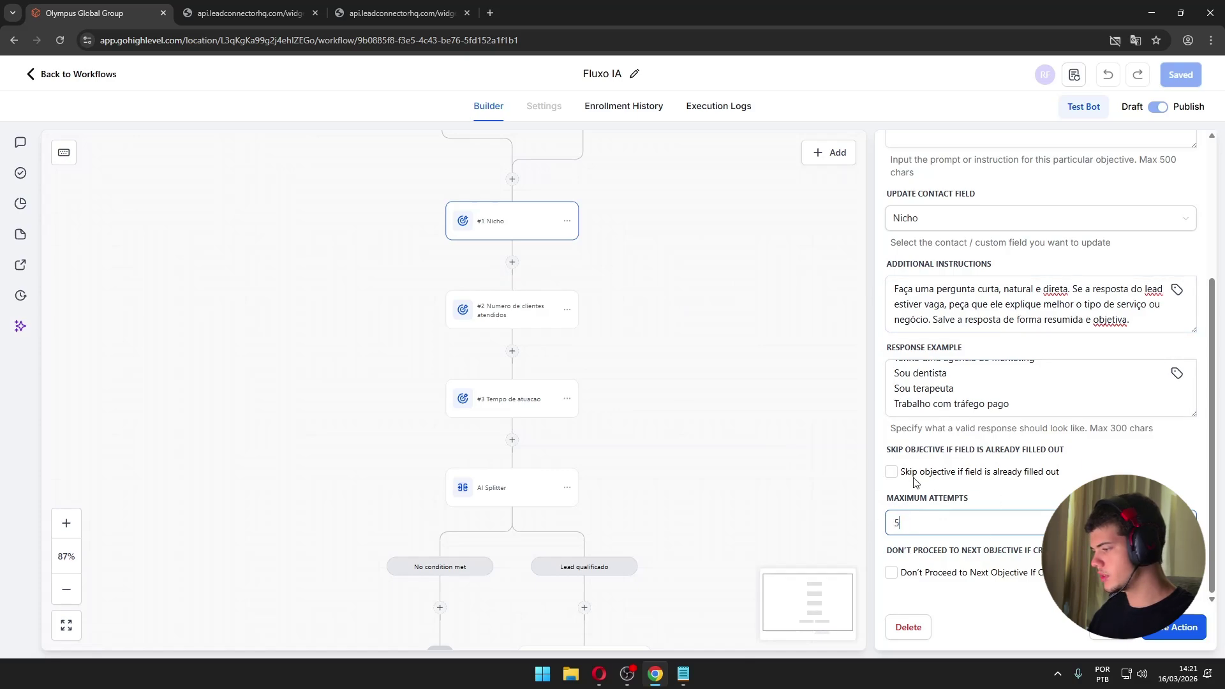
pyautogui.click(1016, 493)
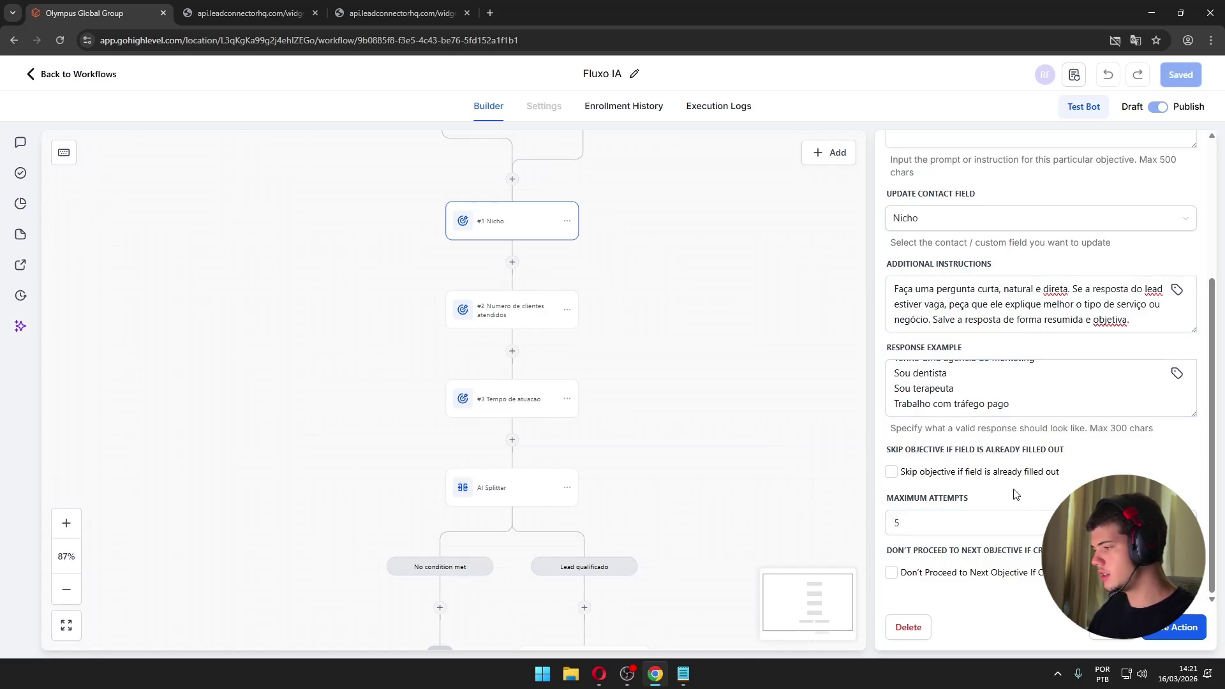
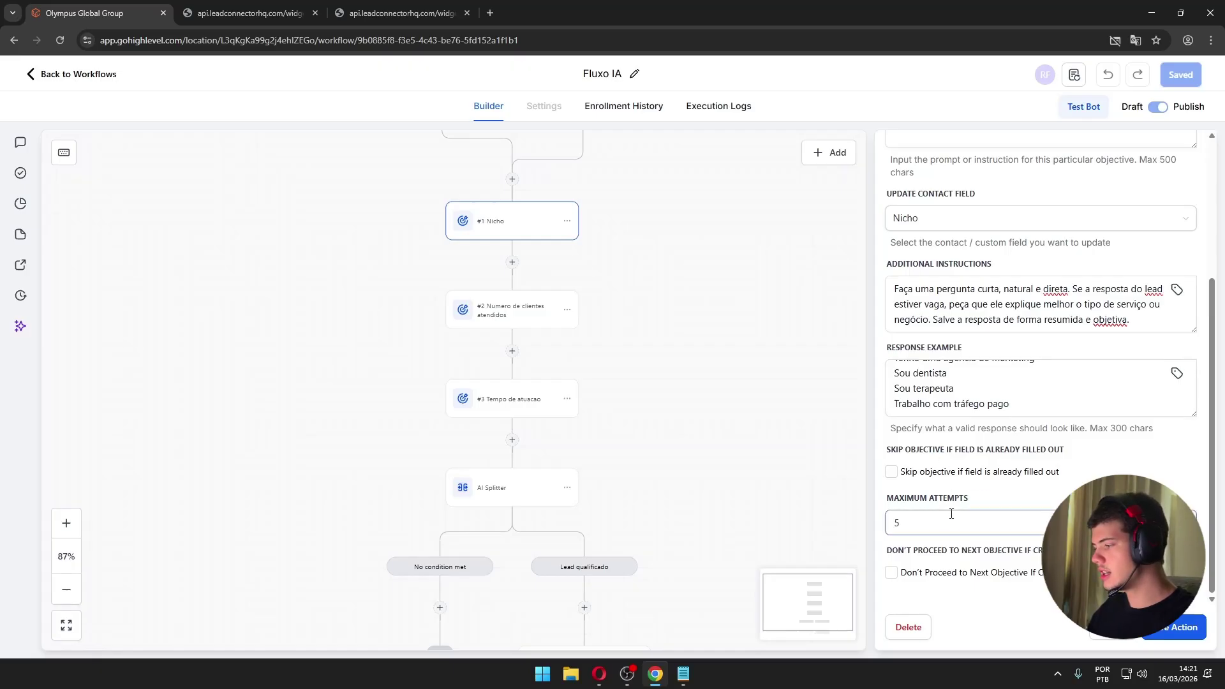
pyautogui.moveTo(928, 522); pyautogui.dragTo(875, 521)
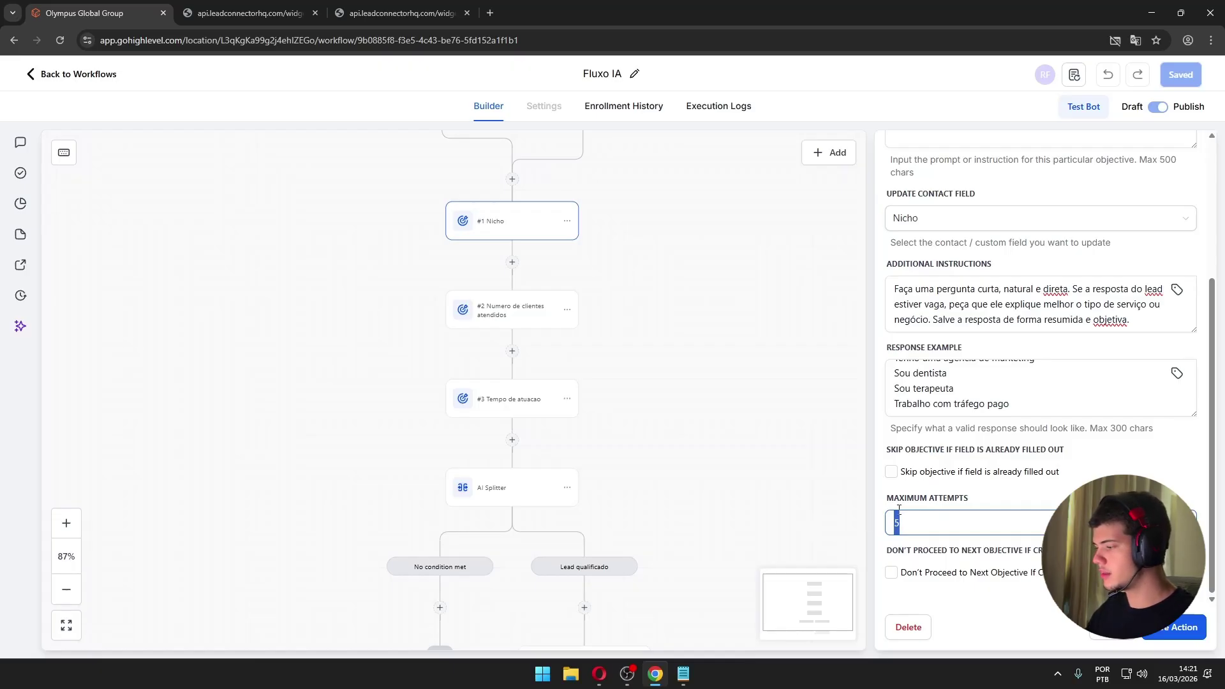
pyautogui.click(917, 517)
pyautogui.scroll(-2, 730, 481)
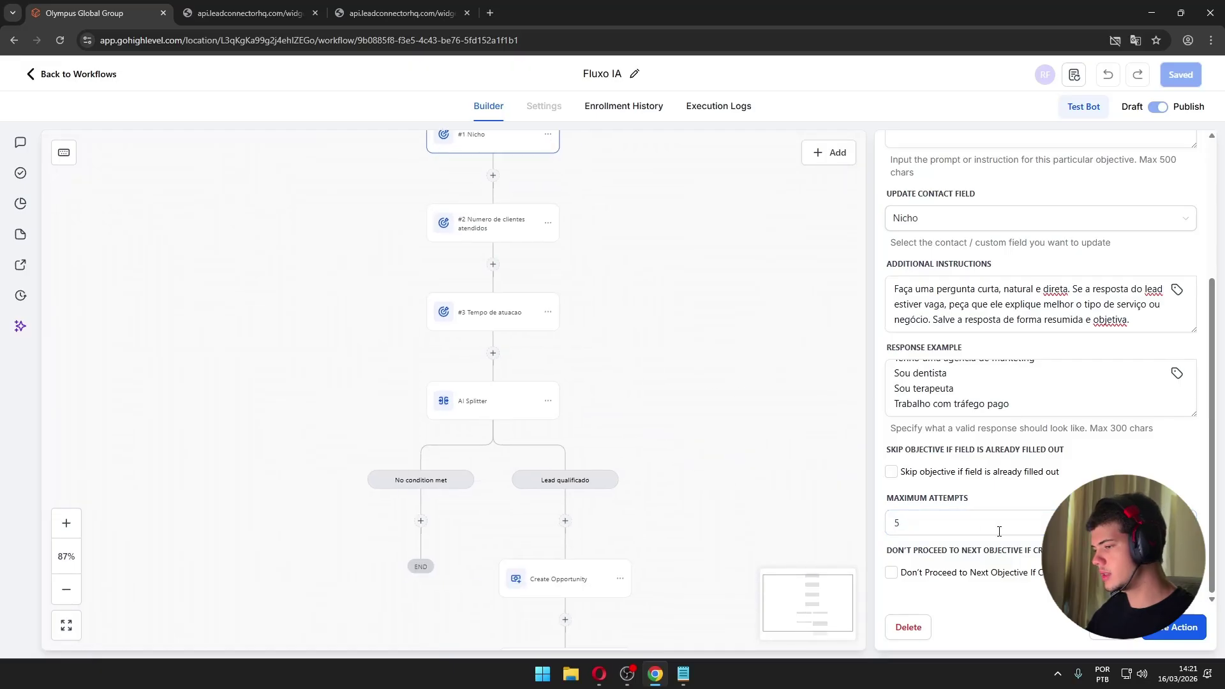
# - Save the Nicho action and read the objective description of the #2 Numero de clientes atendidos action
pyautogui.click(1164, 629)
pyautogui.click(509, 350)
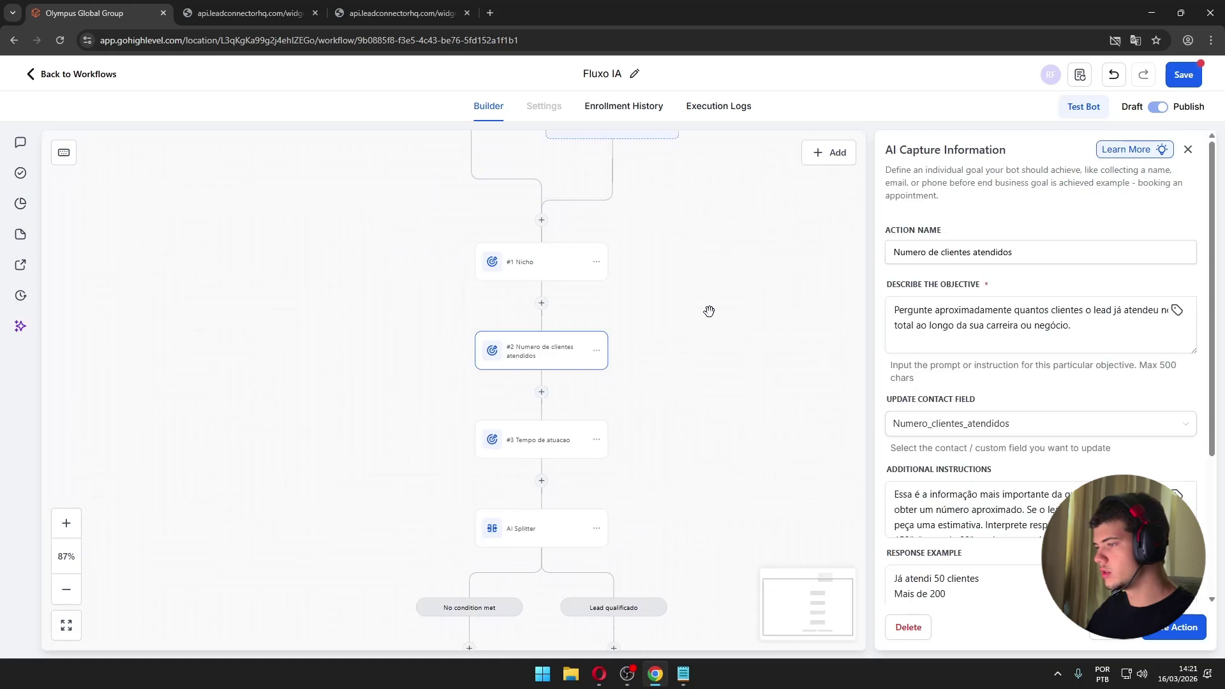
pyautogui.tripleClick(1007, 257)
pyautogui.click(519, 447)
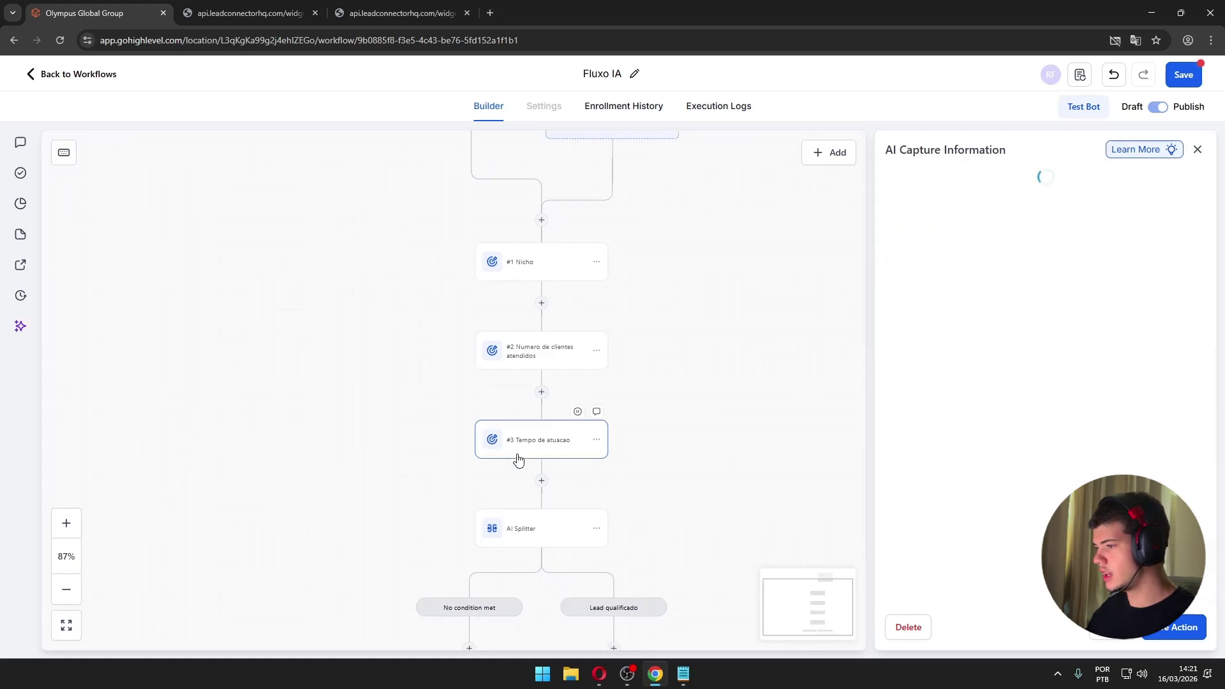
pyautogui.click(518, 355)
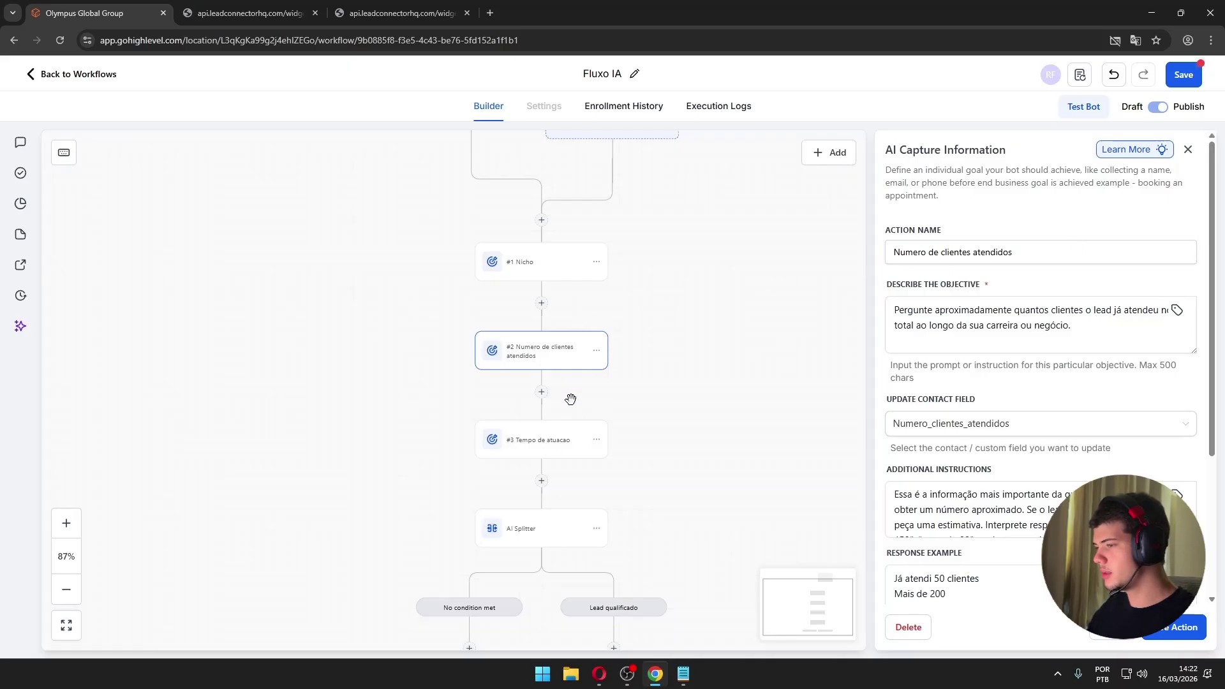
pyautogui.click(1035, 325)
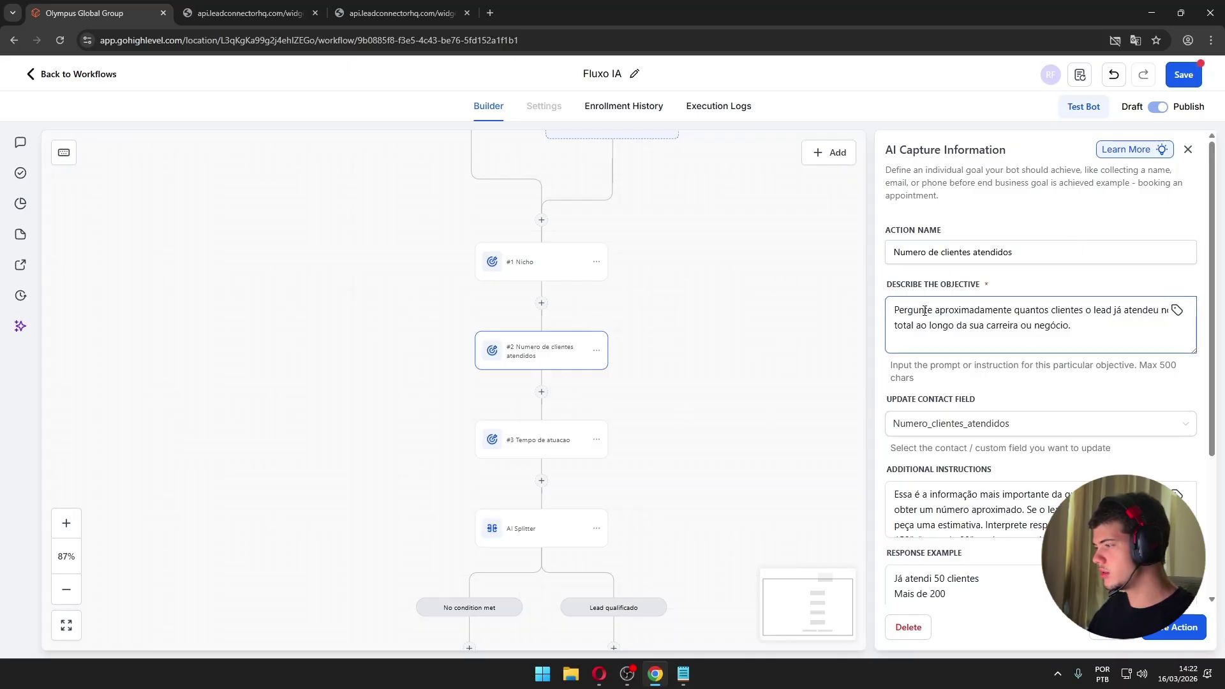
pyautogui.moveTo(925, 311); pyautogui.dragTo(892, 312)
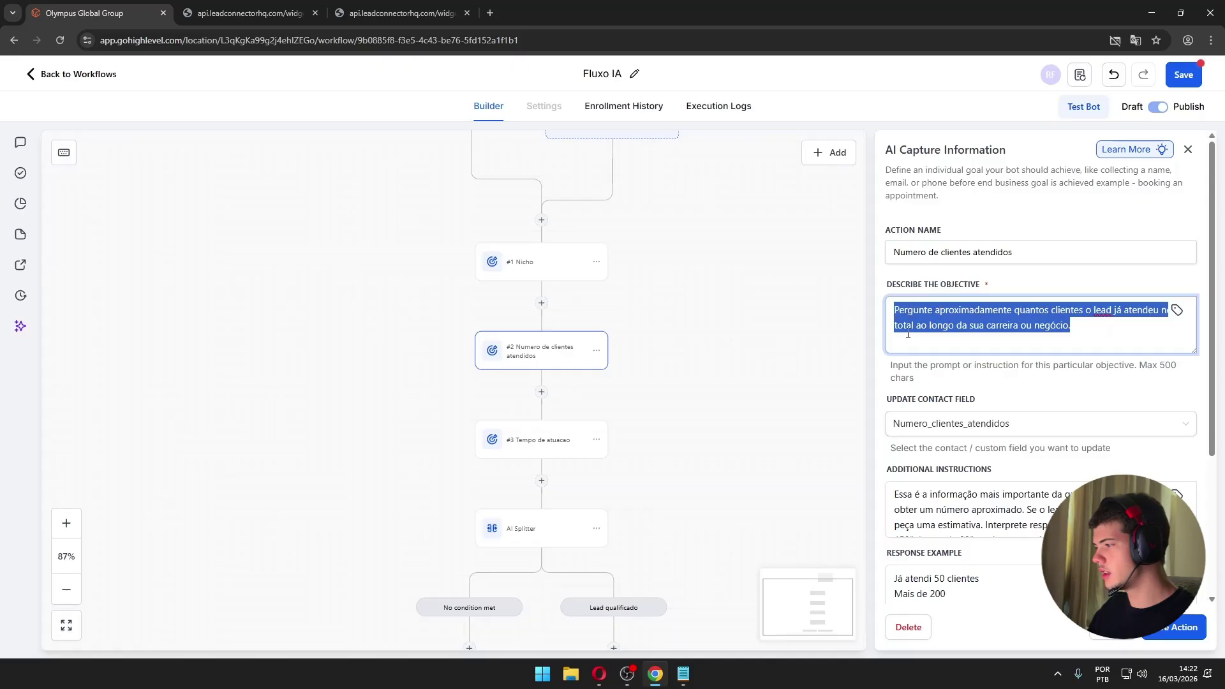
# - Review the #3 Tempo de atuacao action's objective, additional instructions and response examples, and close it
pyautogui.click(525, 450)
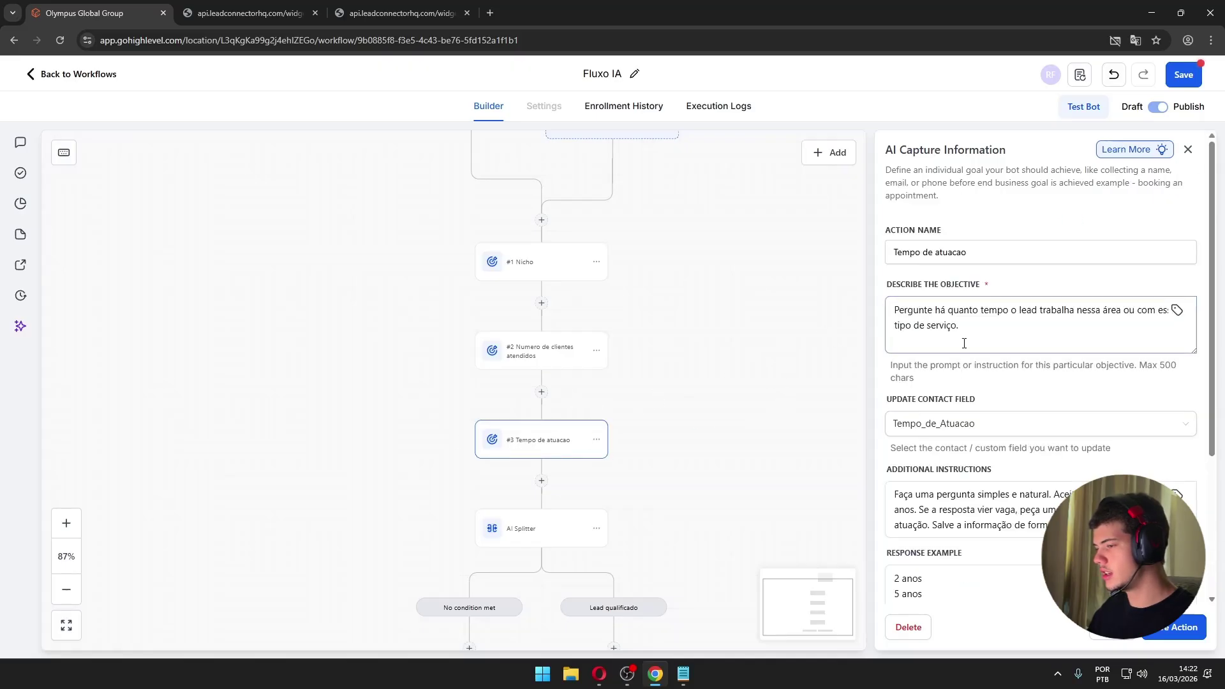
pyautogui.click(965, 343)
pyautogui.hotkey('ctrl', 'a')
pyautogui.scroll(-3, 940, 475)
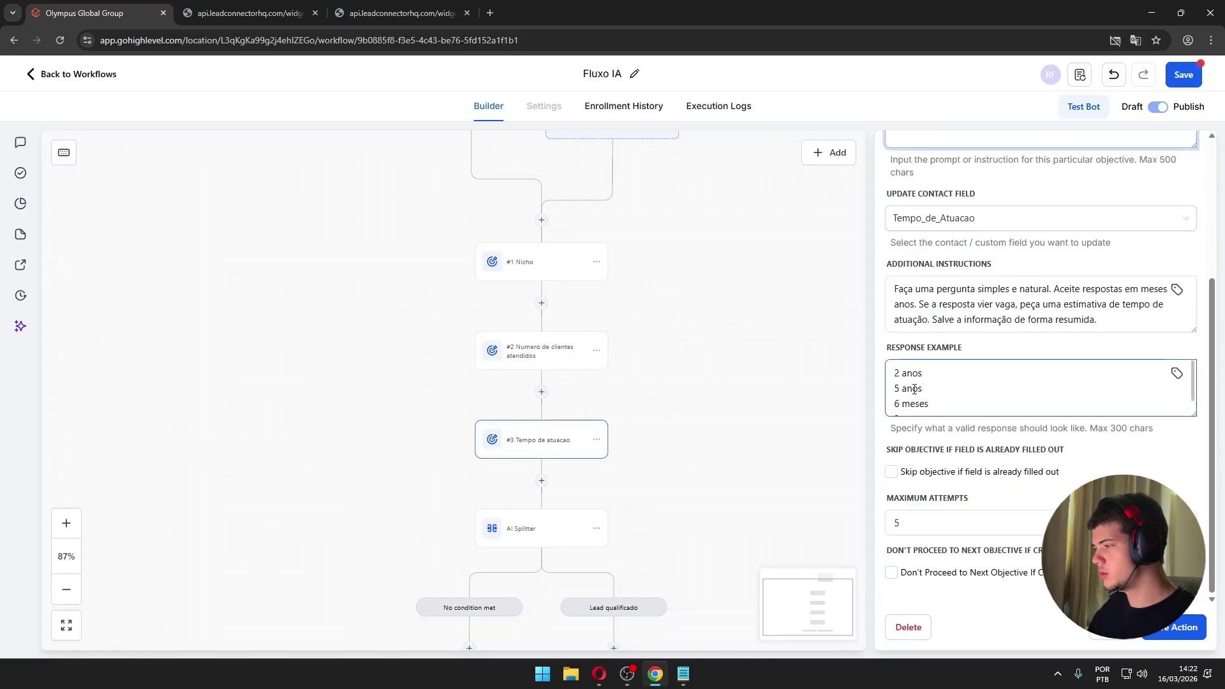
pyautogui.scroll(-1, 907, 389)
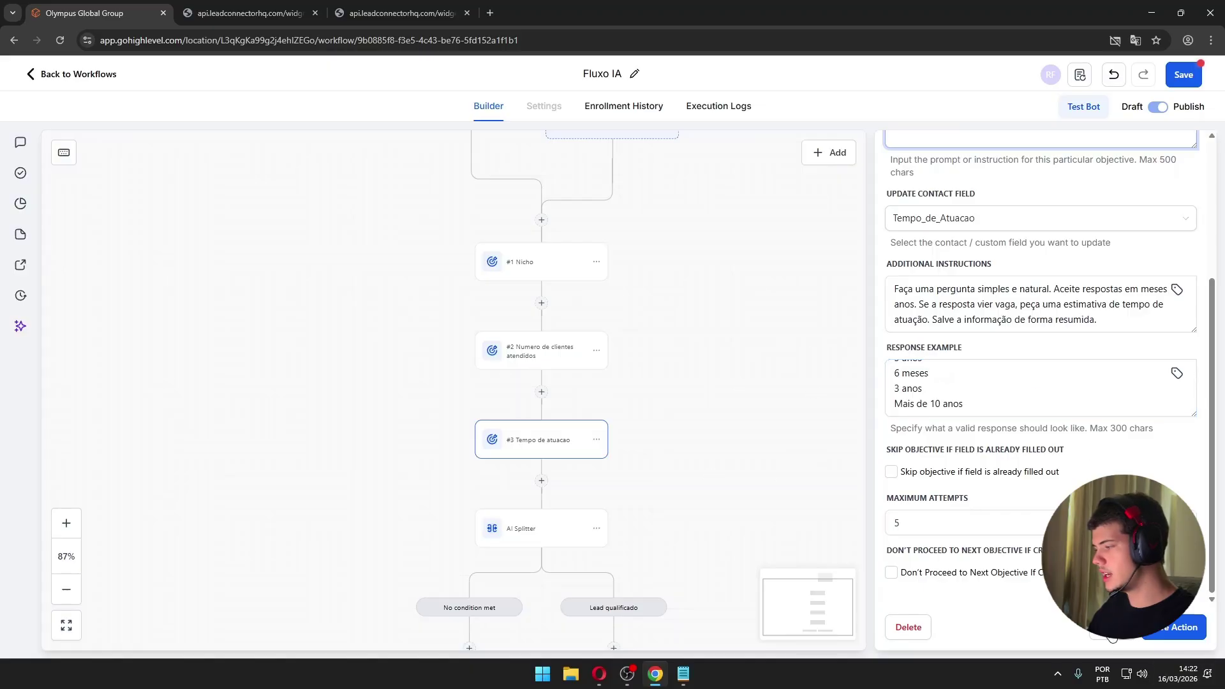
pyautogui.click(862, 493)
pyautogui.moveTo(774, 489); pyautogui.dragTo(787, 440)
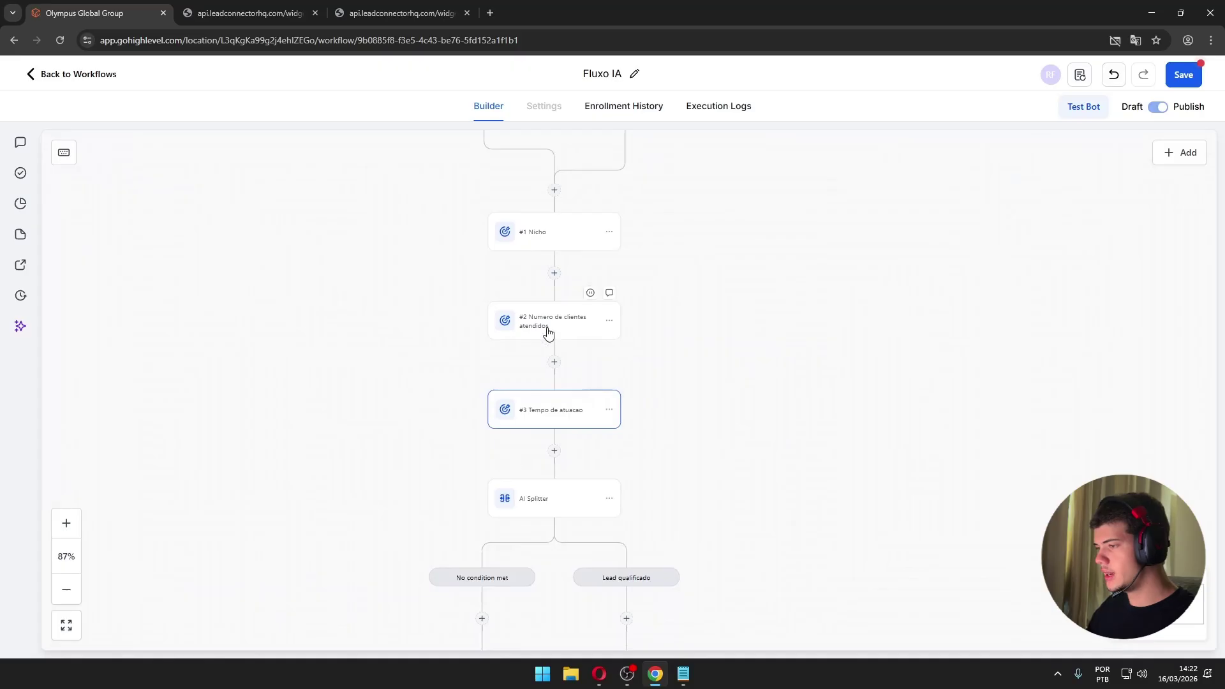
# - Read the additional instructions and response examples of the Numero de clientes atendidos action, and open the AI Splitter action
pyautogui.click(547, 332)
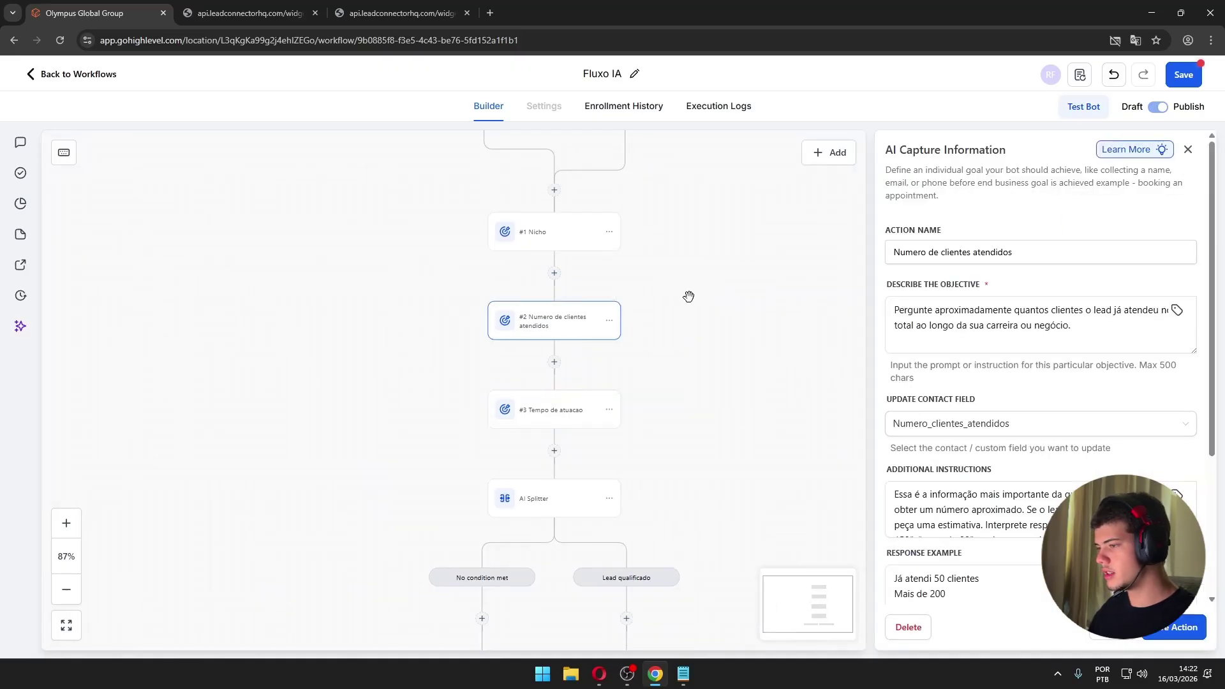
pyautogui.scroll(-2, 893, 426)
pyautogui.scroll(-3, 845, 450)
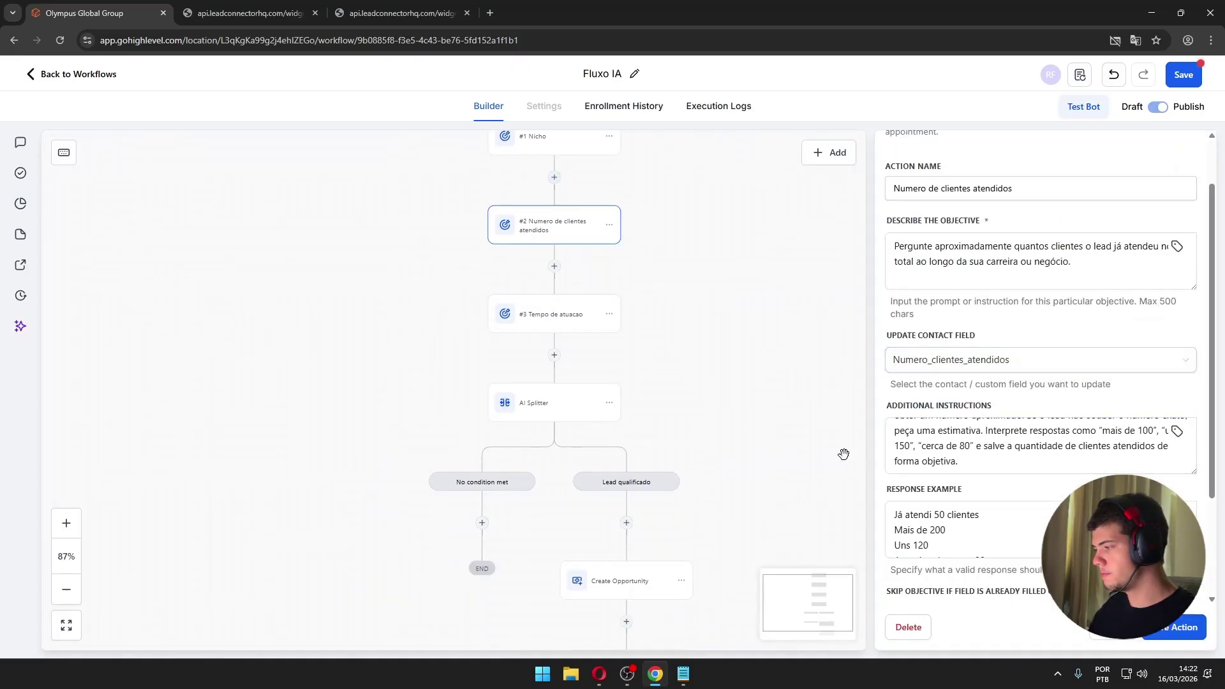
pyautogui.scroll(2, 772, 425)
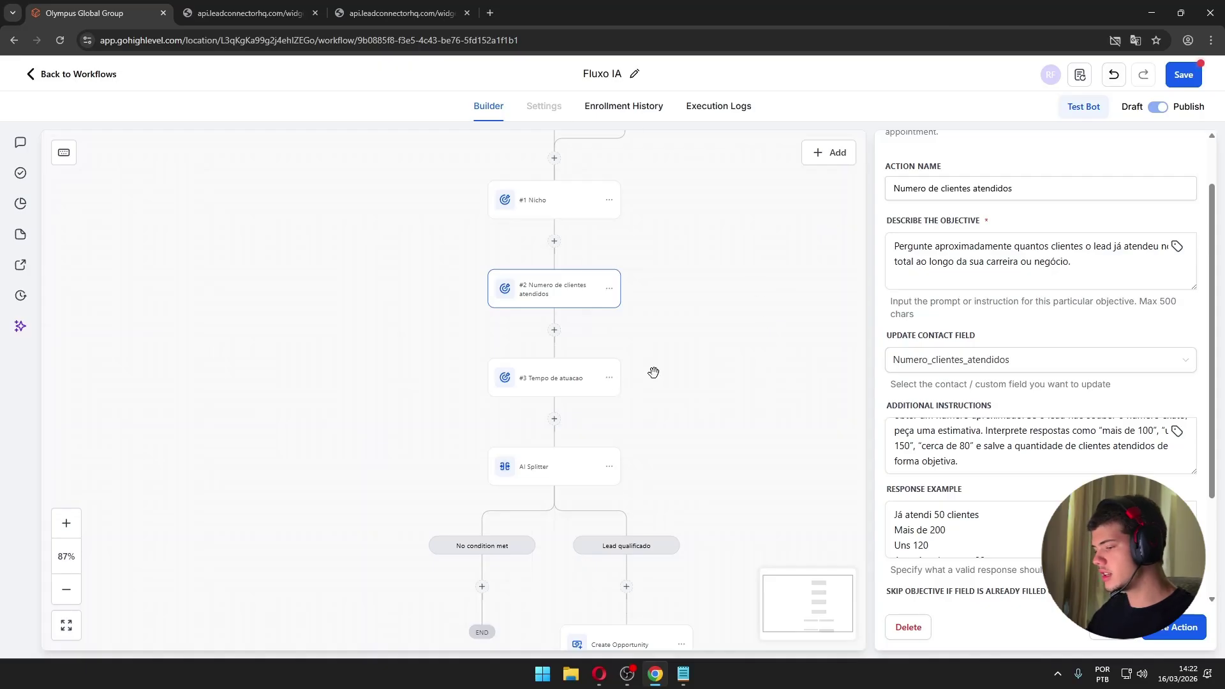
pyautogui.scroll(-2, 657, 374)
pyautogui.click(539, 377)
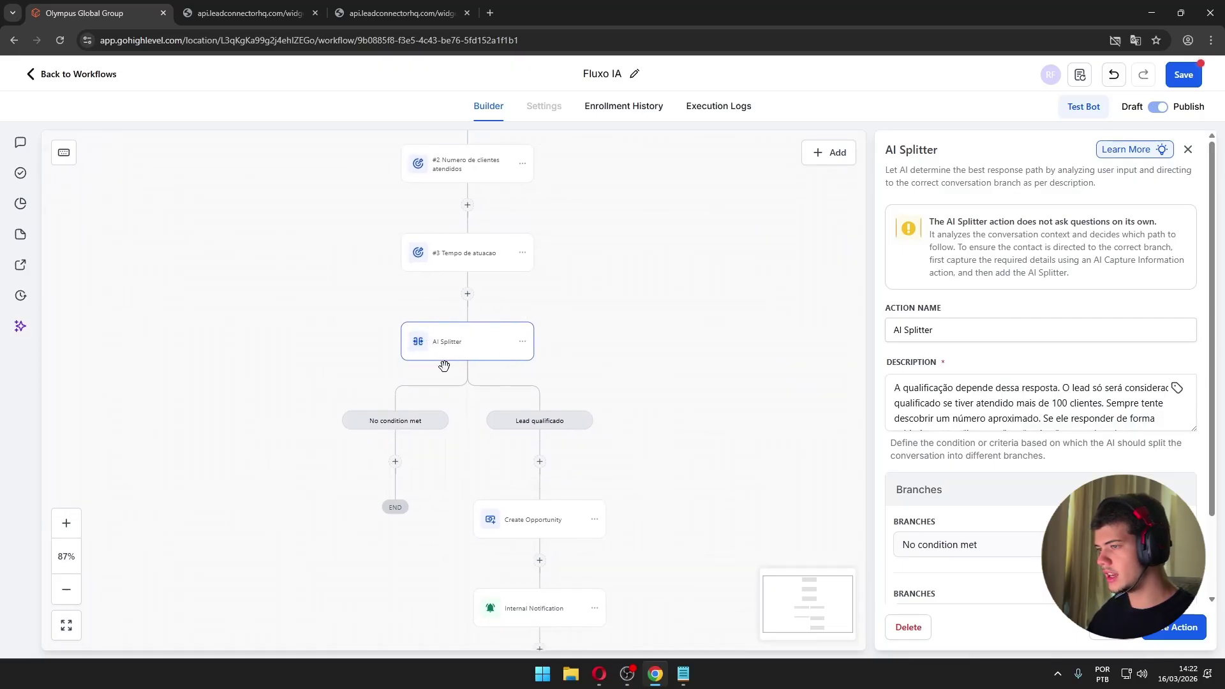
# - Open the action list between Tempo de atuacao and AI Splitter, and search the available actions for "ia"
pyautogui.click(469, 290)
pyautogui.click(955, 173)
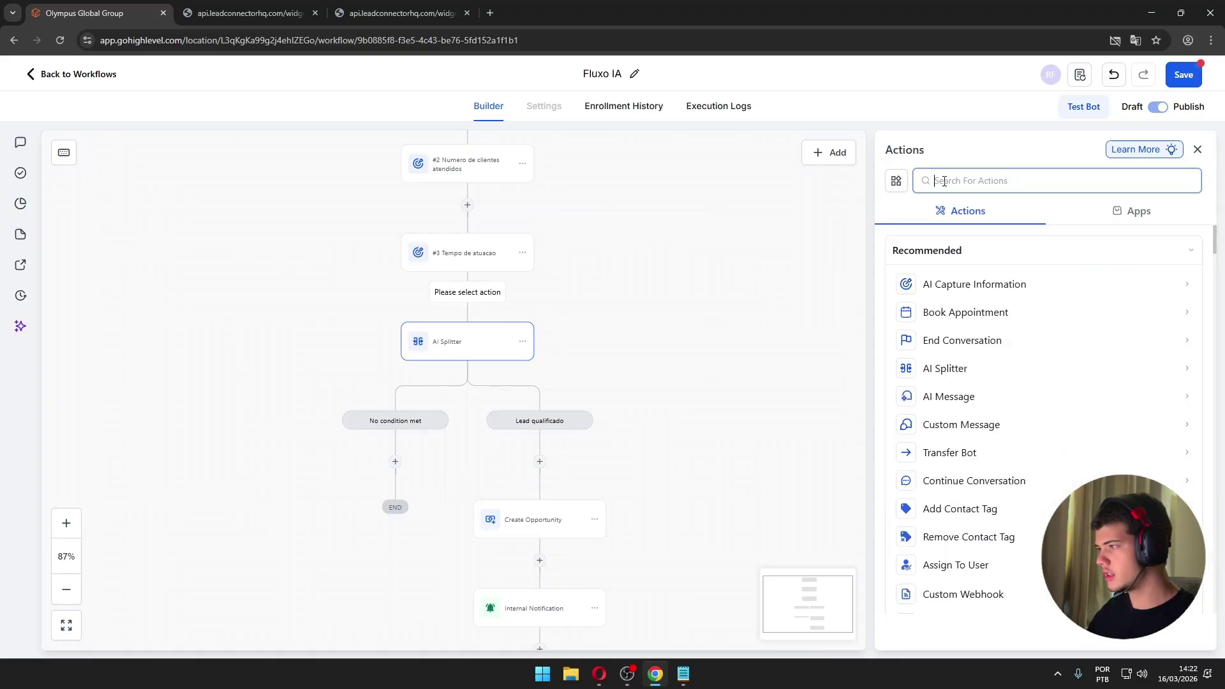
pyautogui.write('ai')
pyautogui.press('BackSpace')
pyautogui.press('BackSpace')
pyautogui.write('ia')
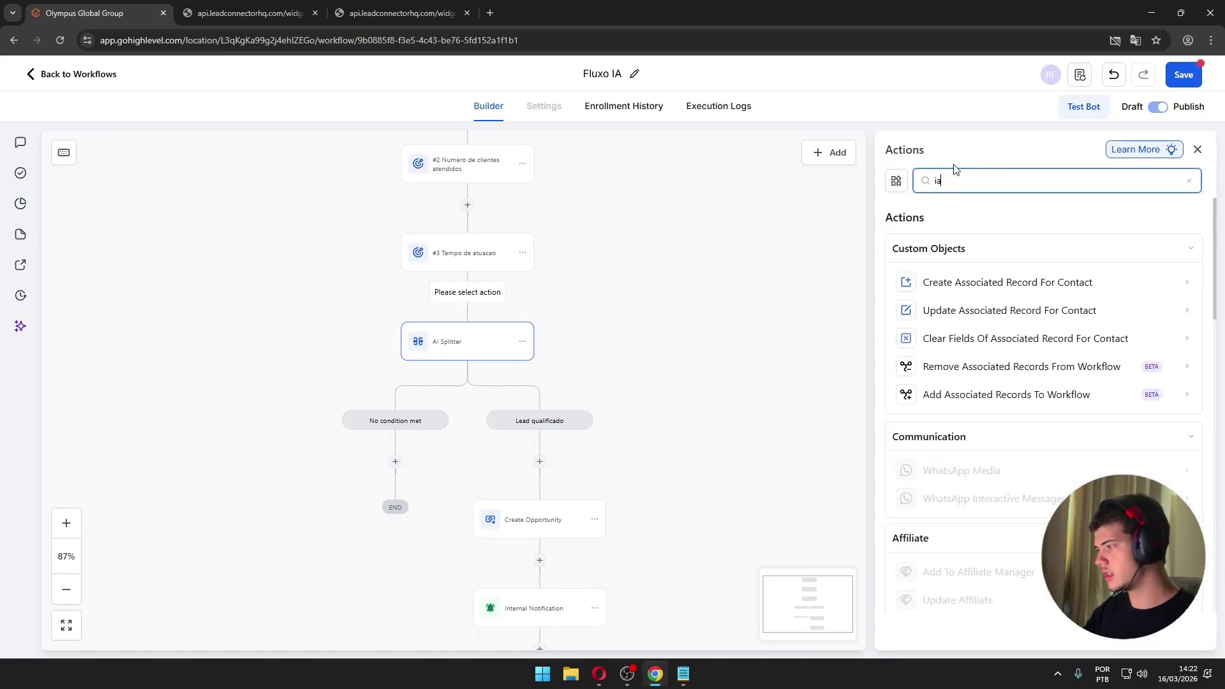
pyautogui.scroll(-7, 911, 476)
pyautogui.scroll(-10, 997, 434)
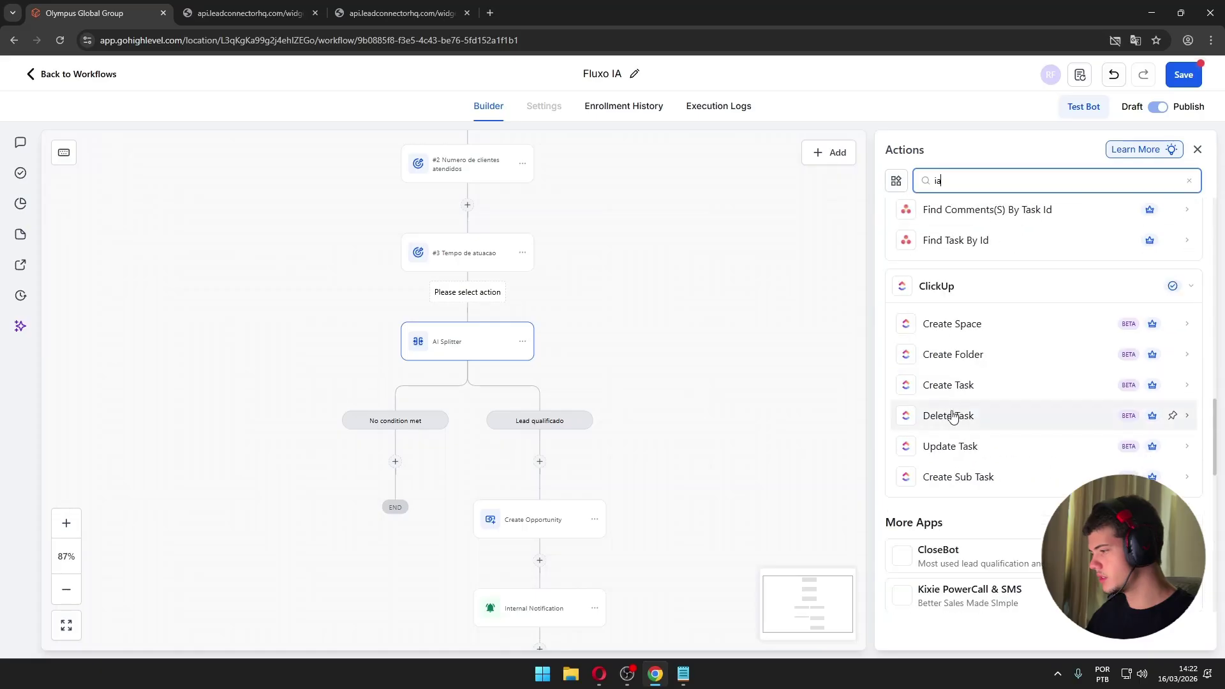
# - Search the available actions for "spli" to locate AI Splitter, and close the list without adding an action
pyautogui.press('BackSpace')
pyautogui.press('BackSpace')
pyautogui.write('slp')
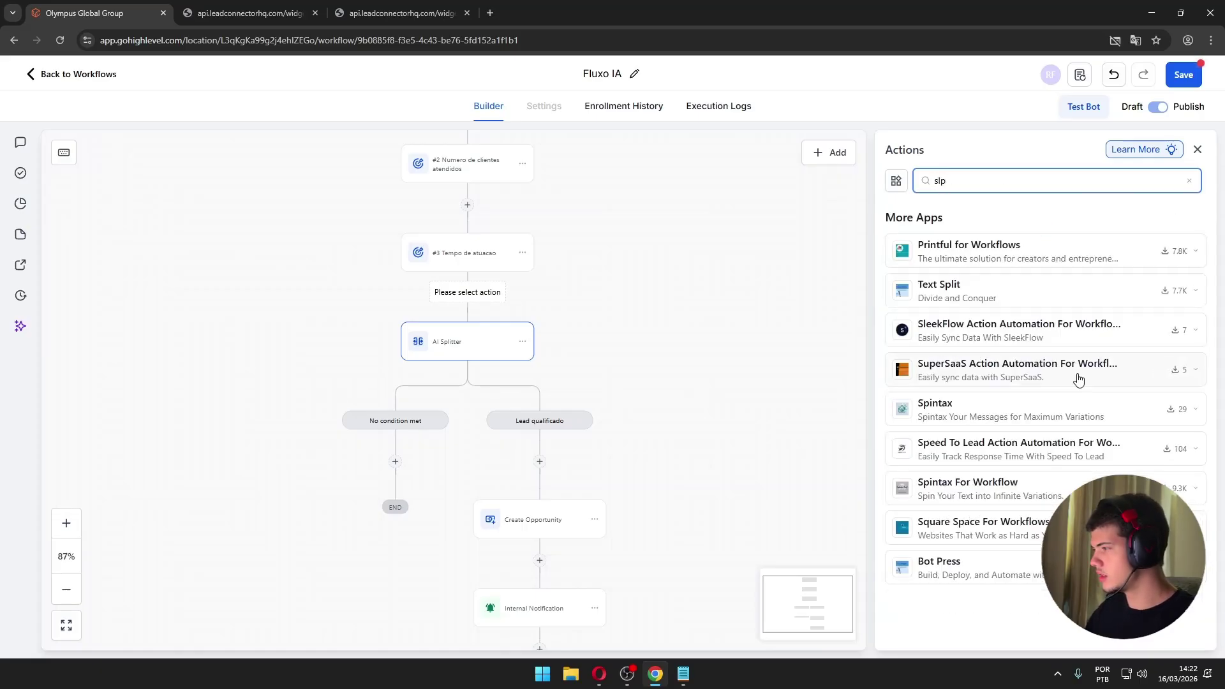
pyautogui.press('BackSpace')
pyautogui.press('BackSpace')
pyautogui.write('pli')
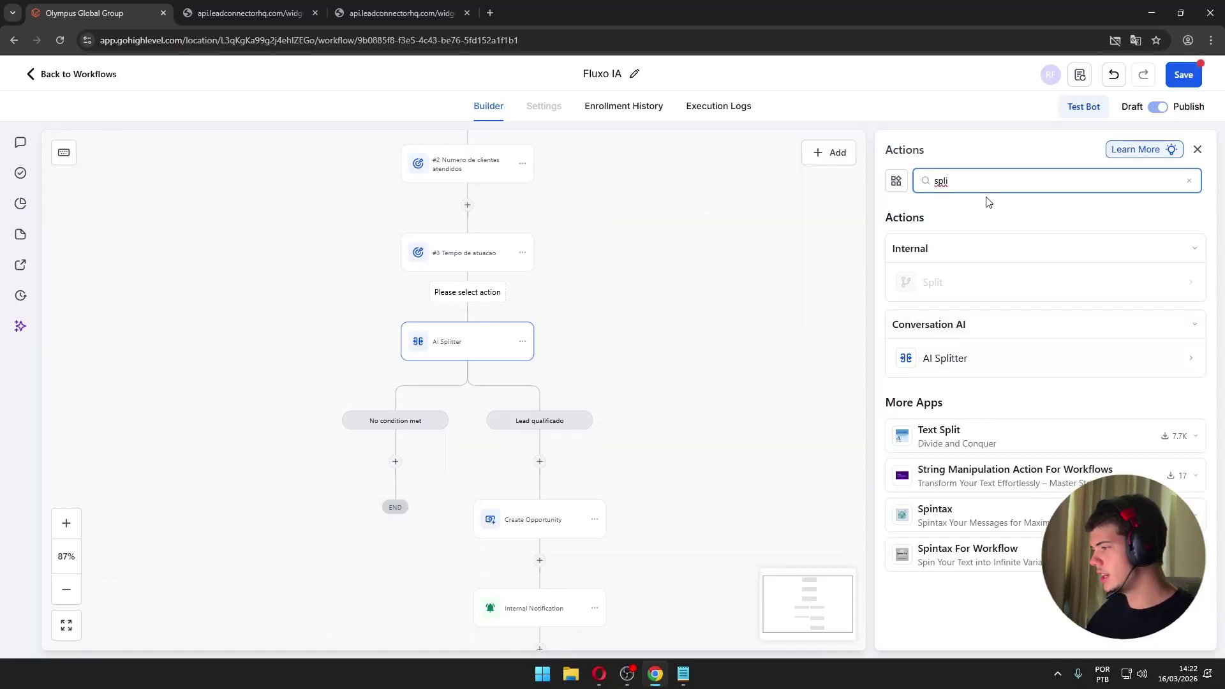
pyautogui.click(1198, 151)
# - Open the existing AI Splitter, enlarge its description box, read the 100-client qualification criteria and the handling of subjective answers, and close it
pyautogui.click(464, 347)
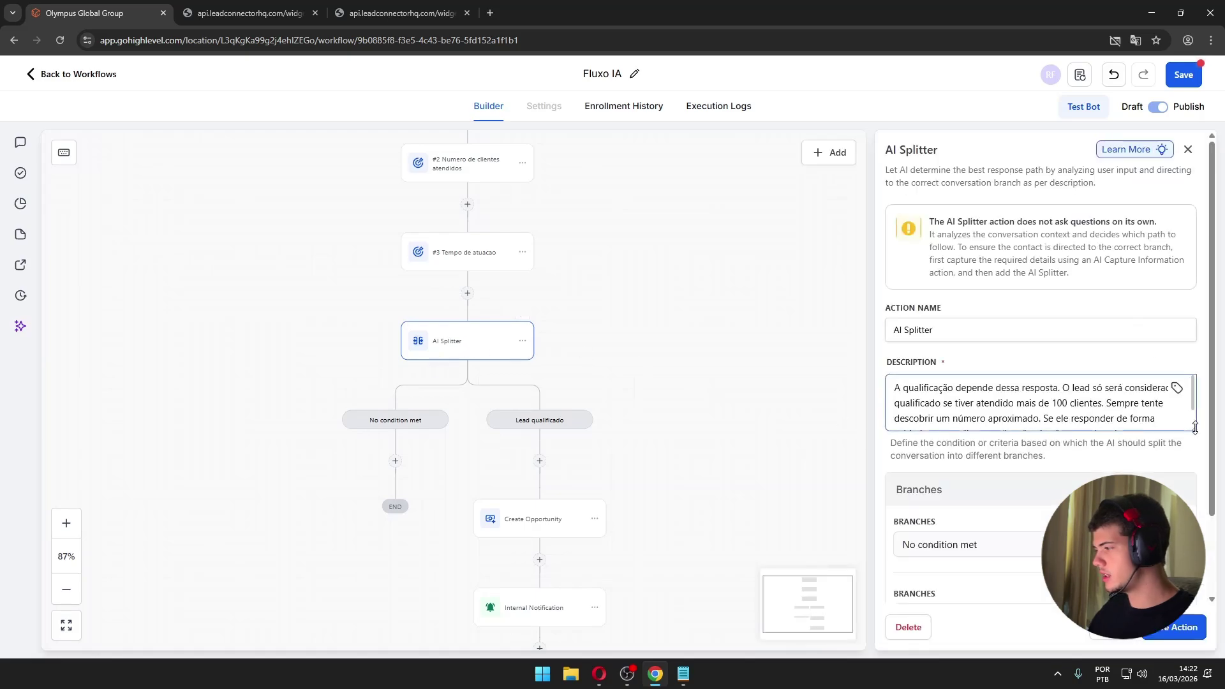
pyautogui.moveTo(1193, 429); pyautogui.dragTo(1193, 557)
pyautogui.click(897, 396)
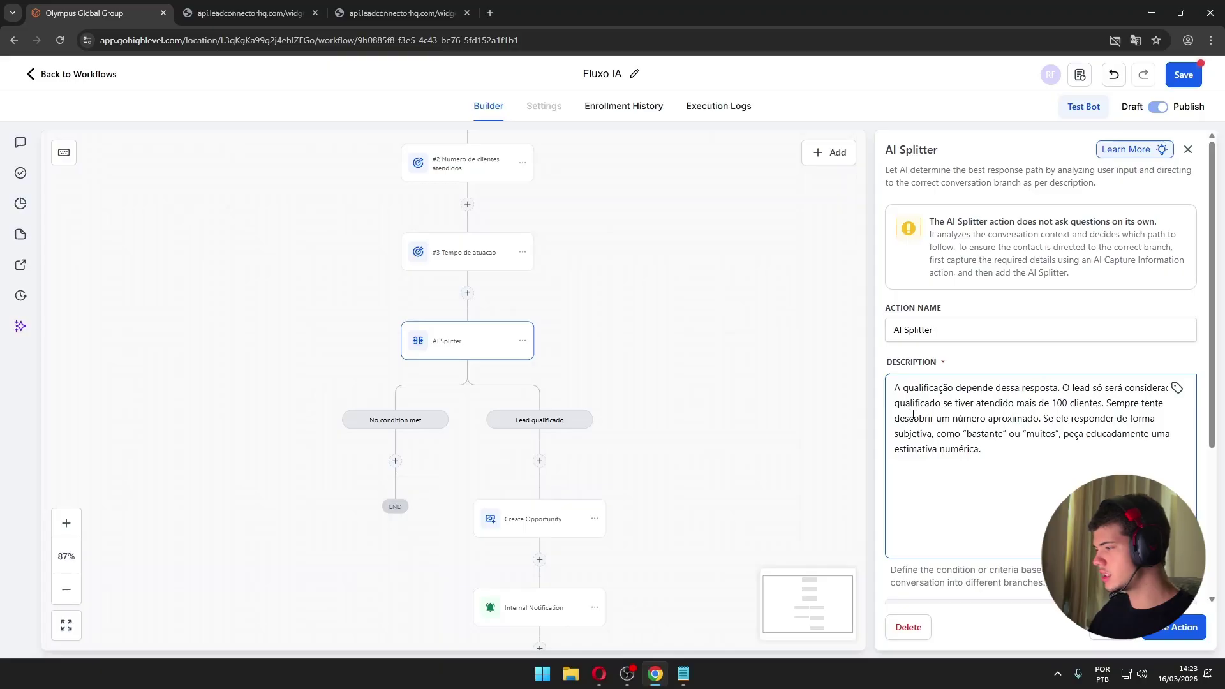
pyautogui.moveTo(985, 404); pyautogui.dragTo(1115, 403)
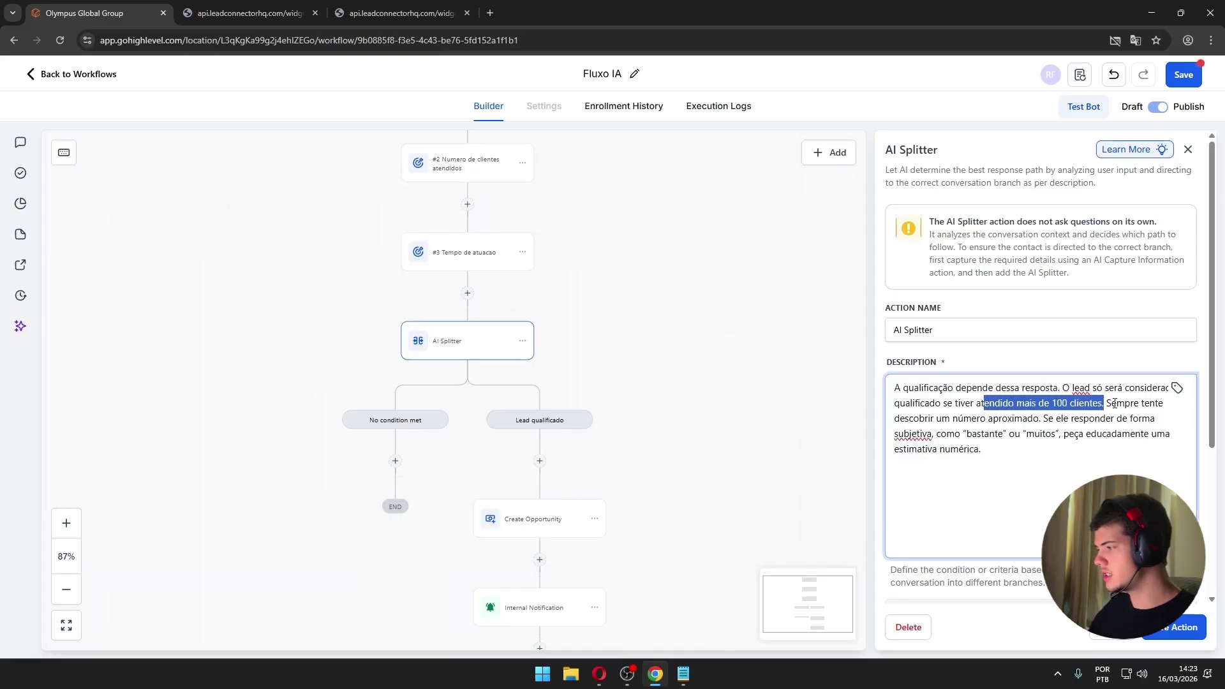
pyautogui.moveTo(896, 421); pyautogui.dragTo(1047, 428)
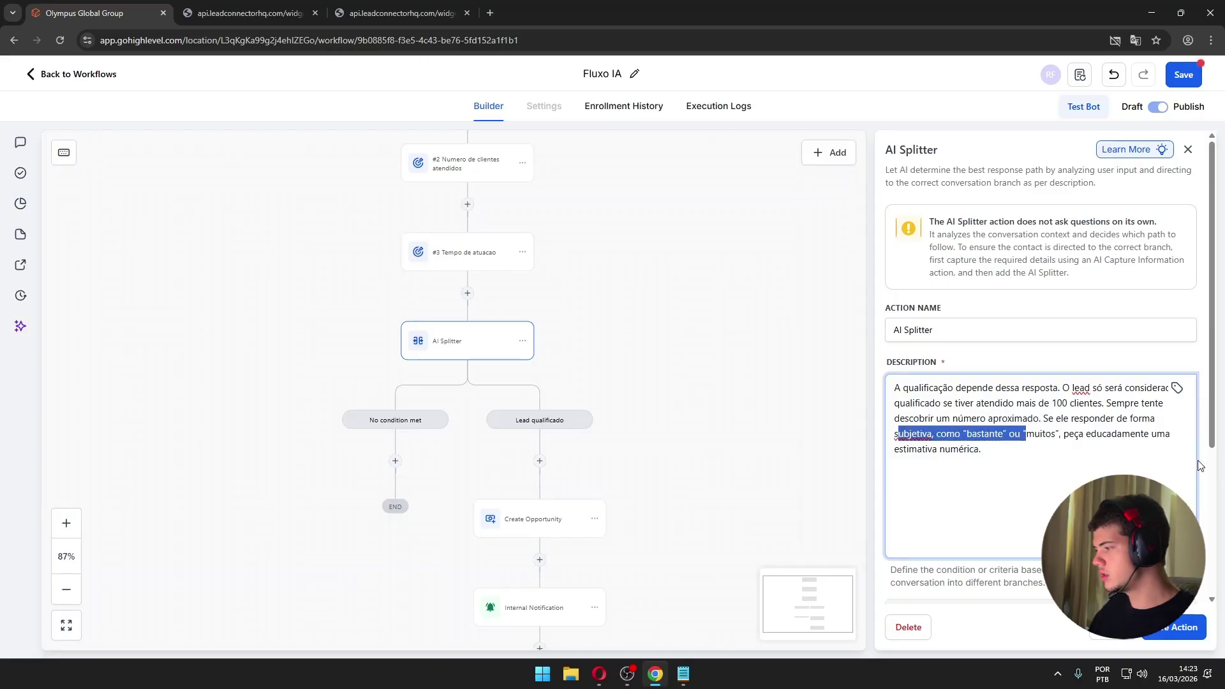
pyautogui.scroll(-2, 652, 461)
pyautogui.click(1188, 149)
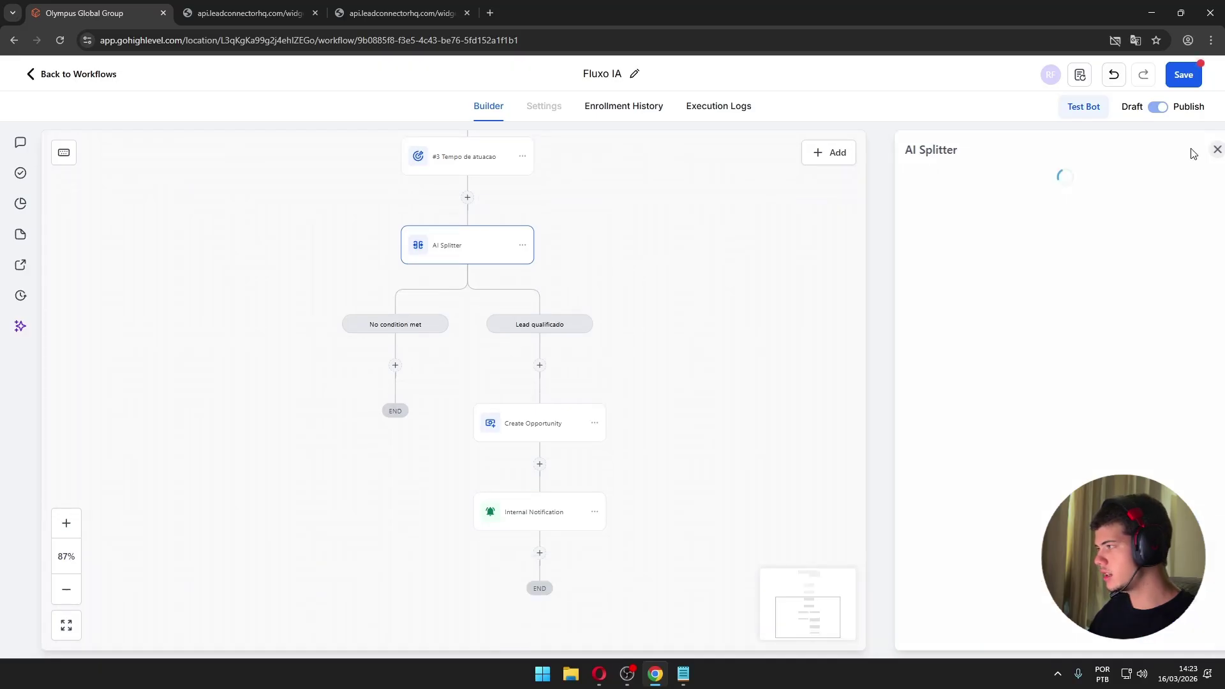
# - Recheck the objective of the Numero de clientes atendidos action and close it
pyautogui.scroll(5, 481, 539)
pyautogui.scroll(1, 834, 517)
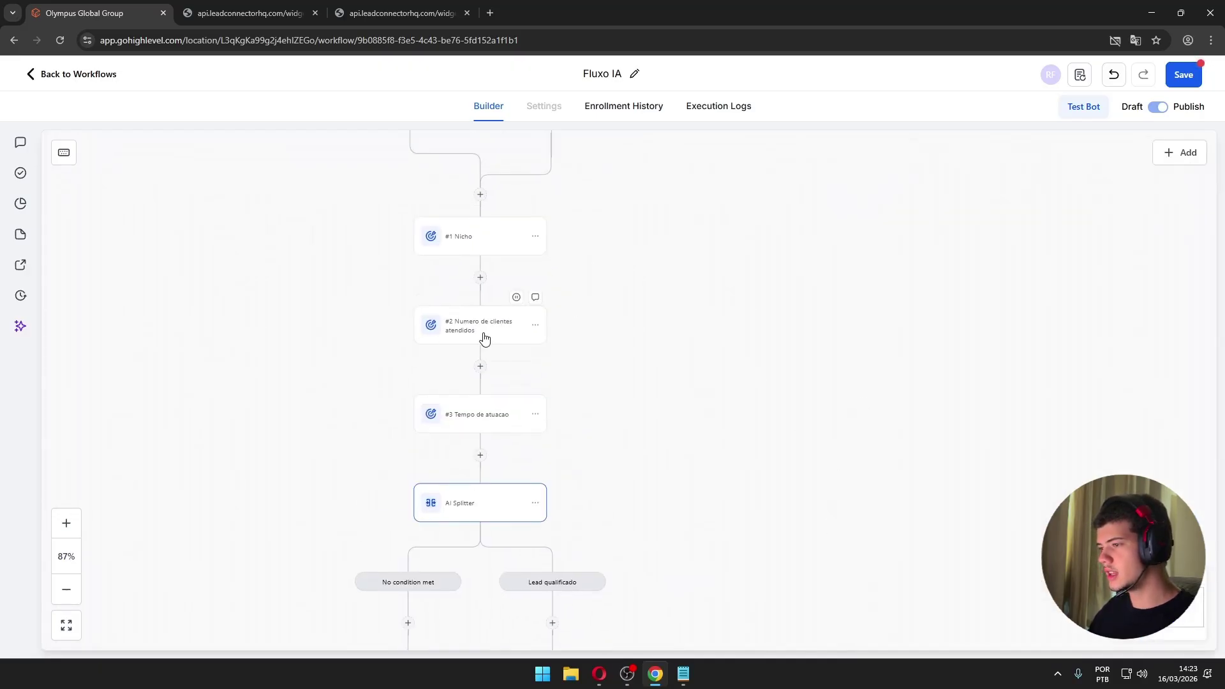
pyautogui.click(486, 333)
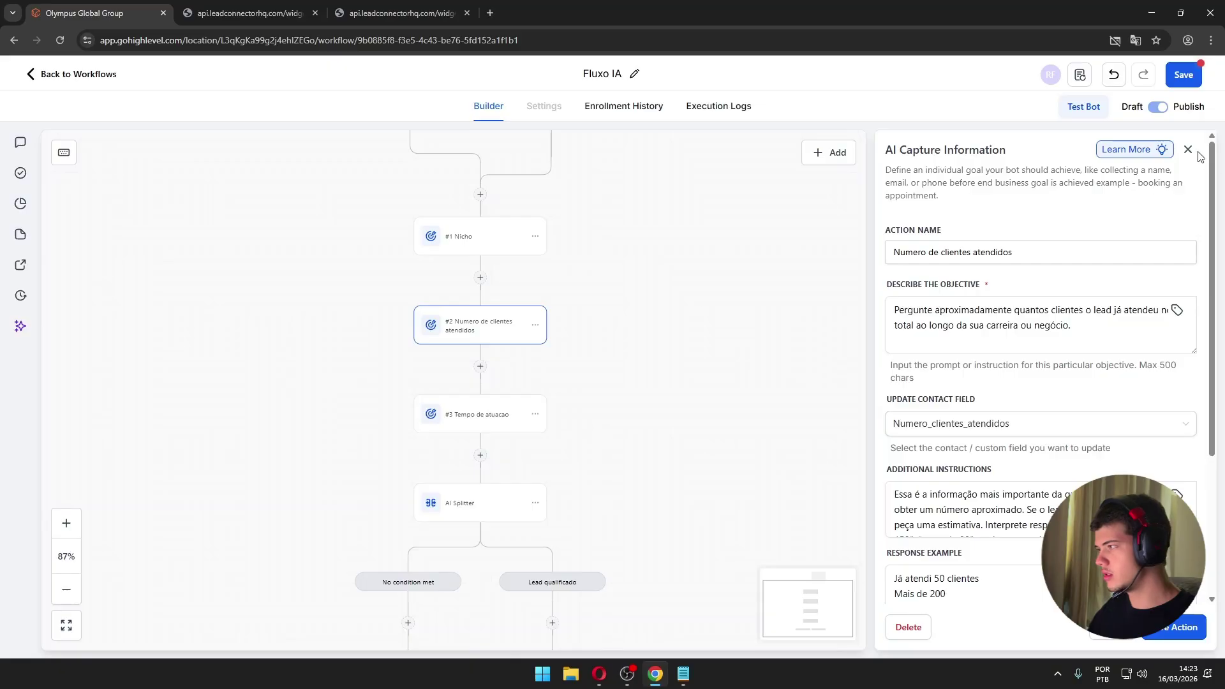
pyautogui.click(1188, 149)
# - Examine the Create Opportunity settings and the Internal Notification message in the Lead qualificado branch
pyautogui.scroll(-3, 651, 527)
pyautogui.moveTo(654, 469); pyautogui.dragTo(657, 339)
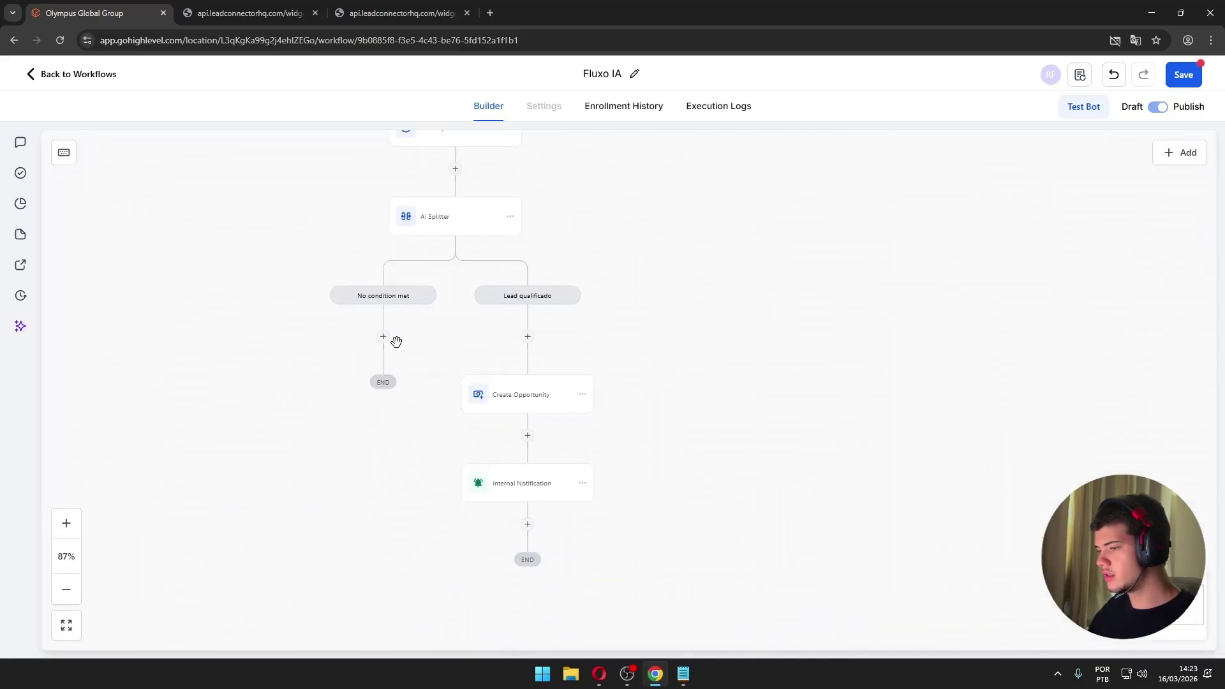
pyautogui.click(498, 393)
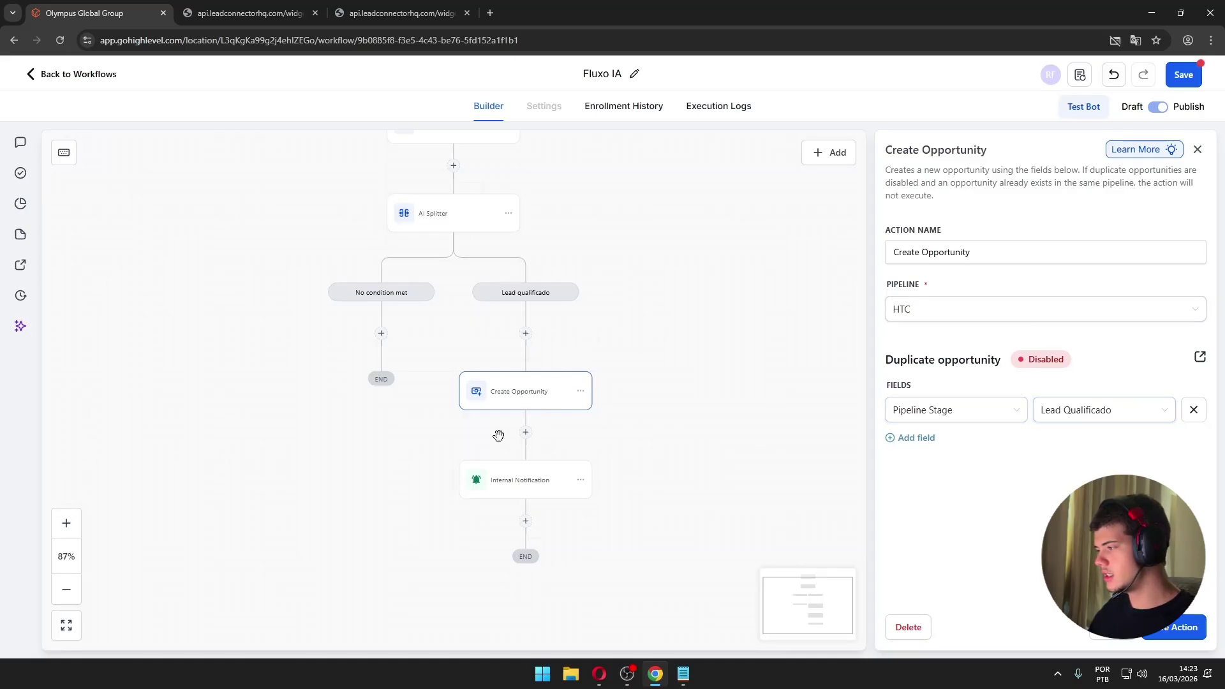
pyautogui.click(529, 485)
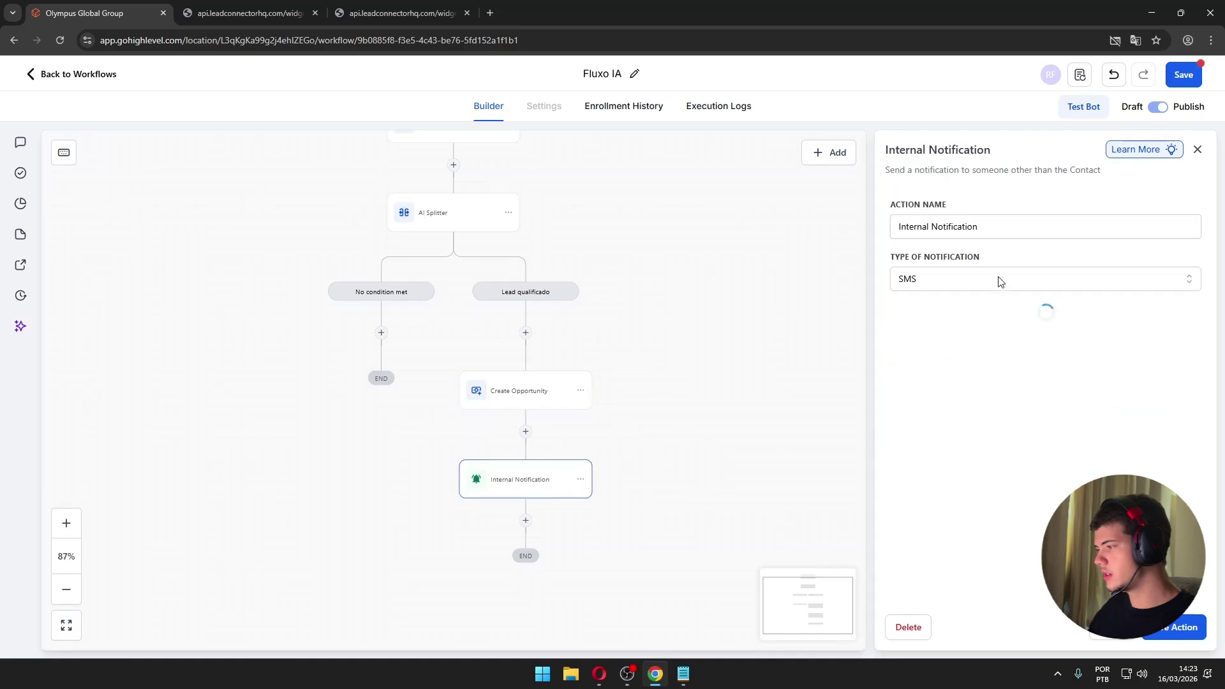
pyautogui.moveTo(1013, 592); pyautogui.dragTo(873, 544)
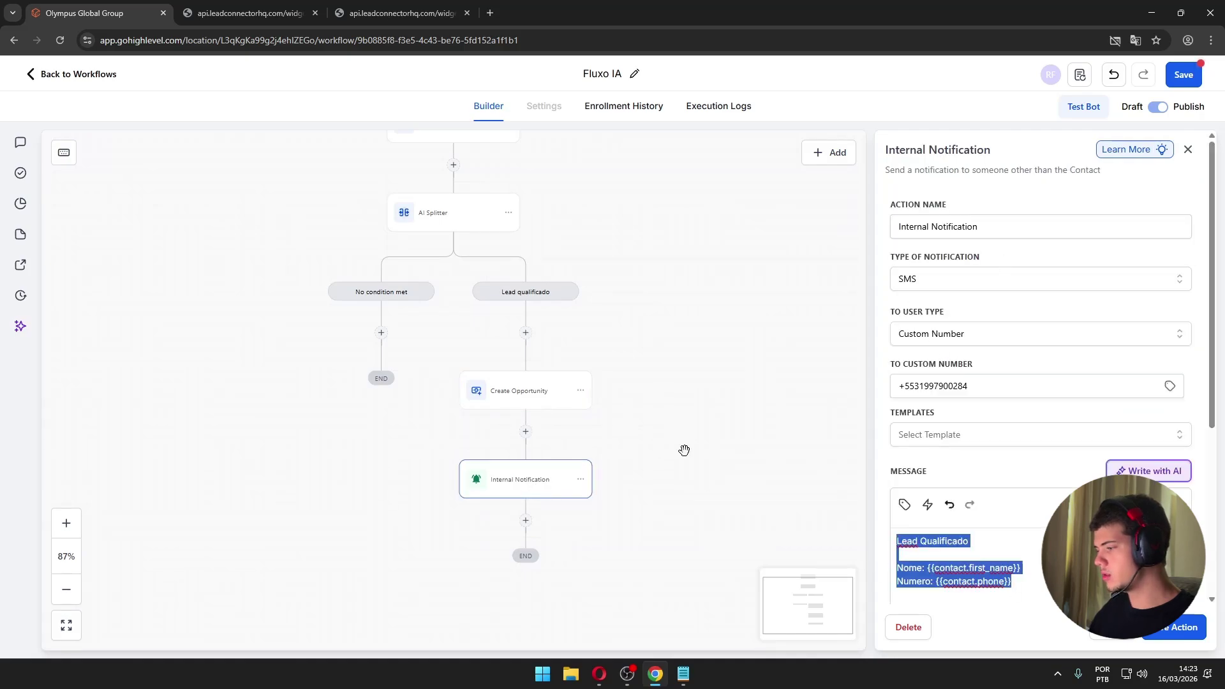
# - Search the actions for "bo" and insert a Book Appointment action at the start of the Lead qualificado branch
pyautogui.click(527, 333)
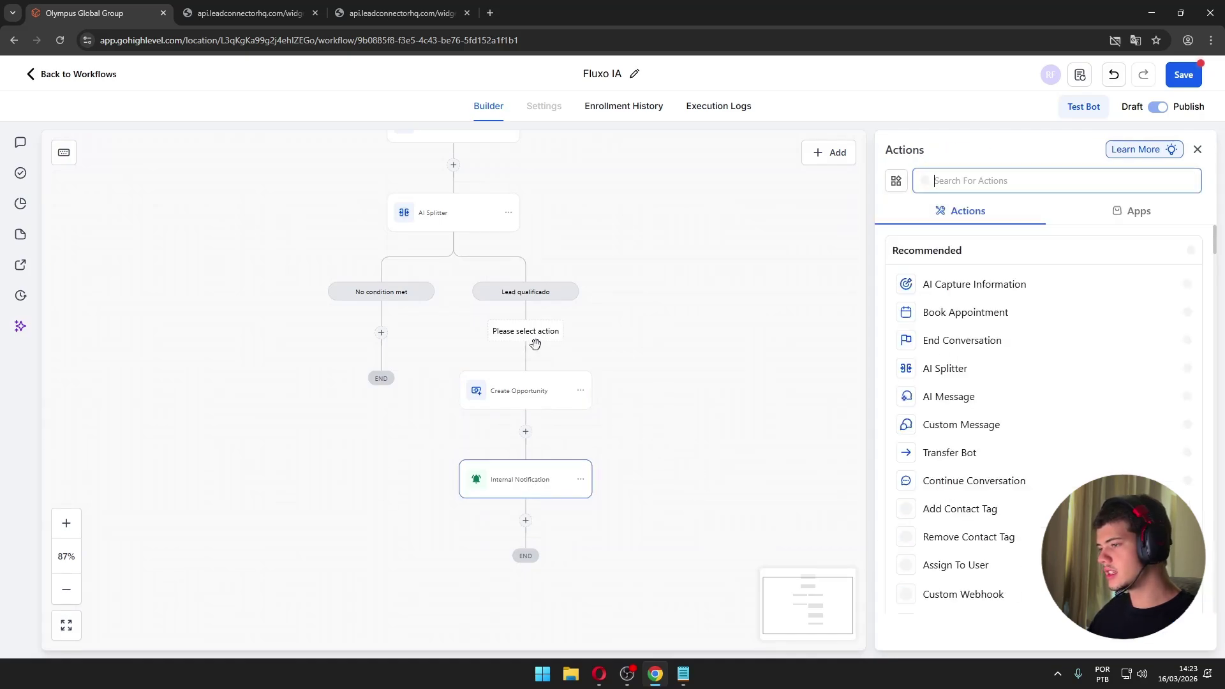
pyautogui.write('bo')
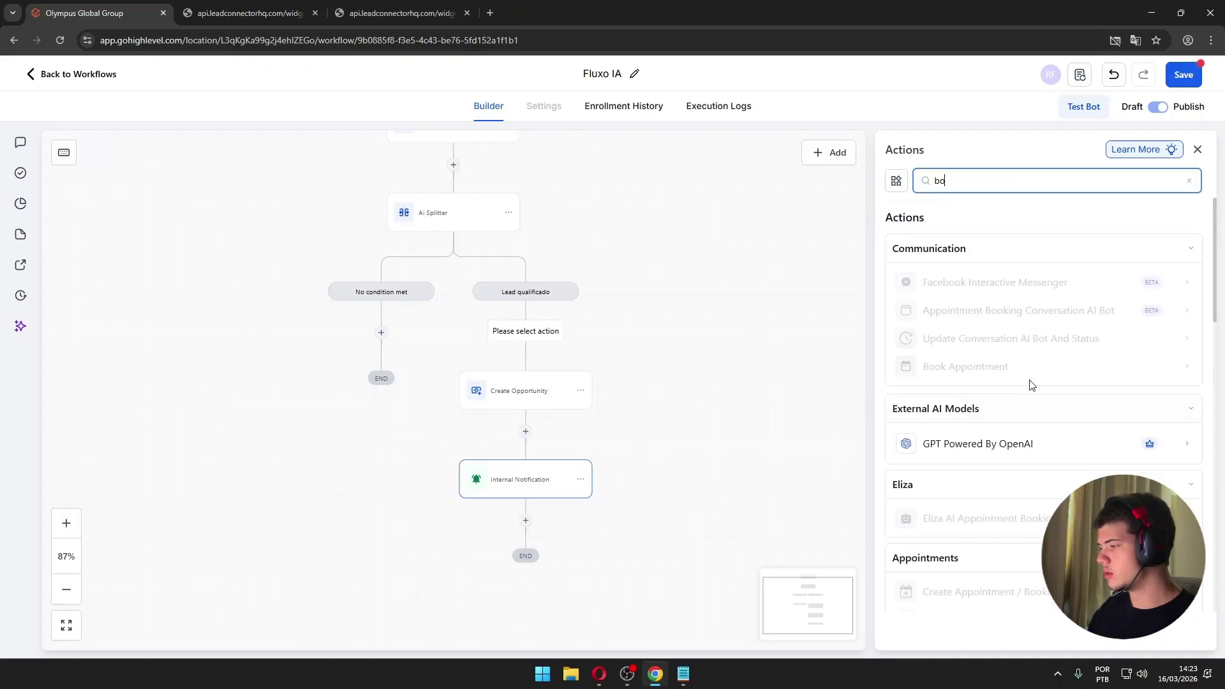
pyautogui.scroll(-10, 1021, 421)
pyautogui.scroll(1, 1023, 429)
pyautogui.click(939, 396)
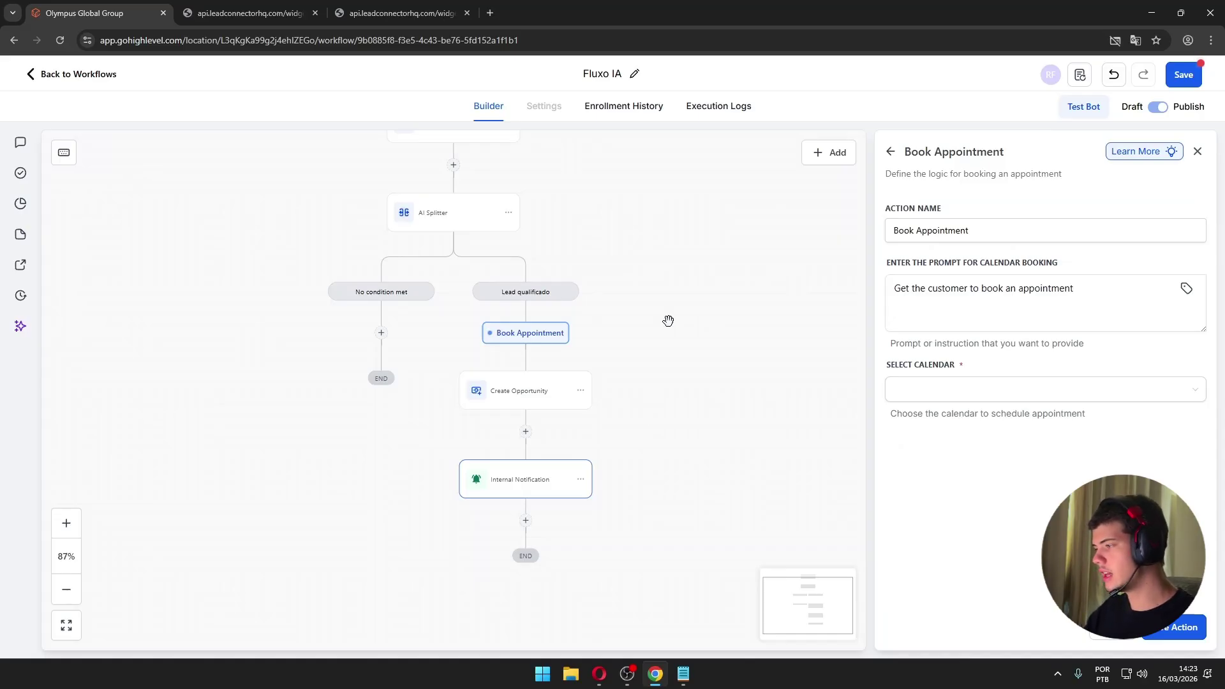
# - Choose the Agendamento calendar for the Book Appointment action and examine its booking prompt without changing it
pyautogui.click(900, 388)
pyautogui.click(919, 416)
pyautogui.click(1109, 288)
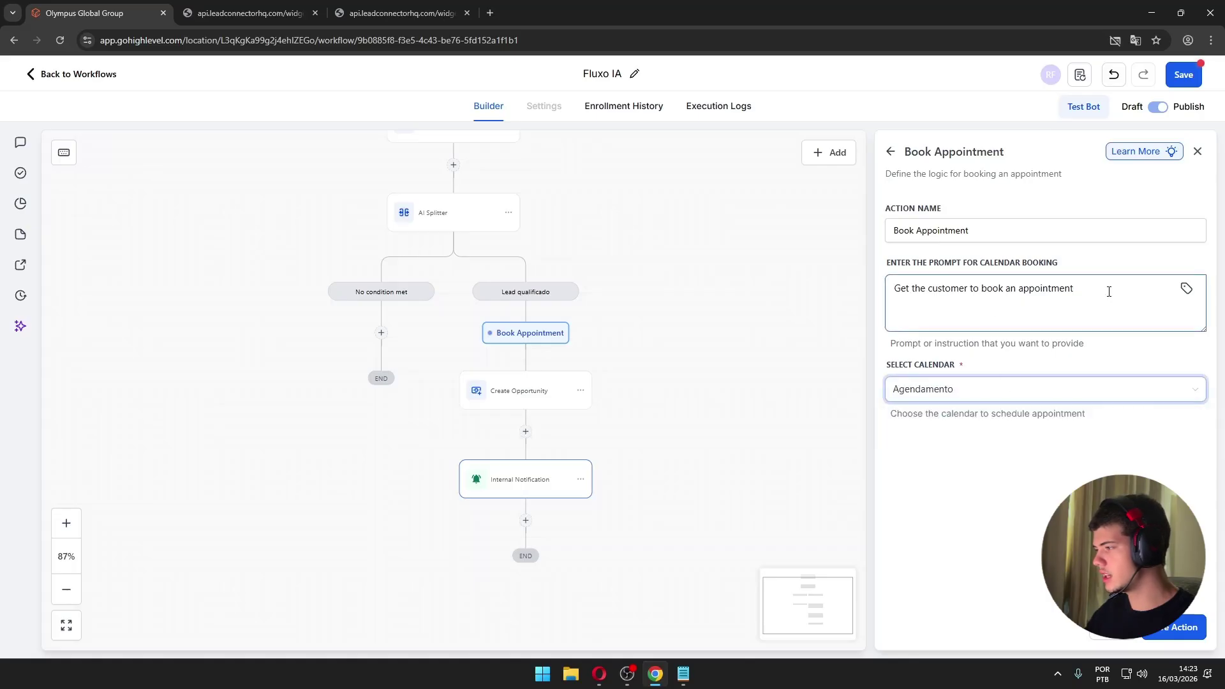
pyautogui.hotkey('ctrl', 'a')
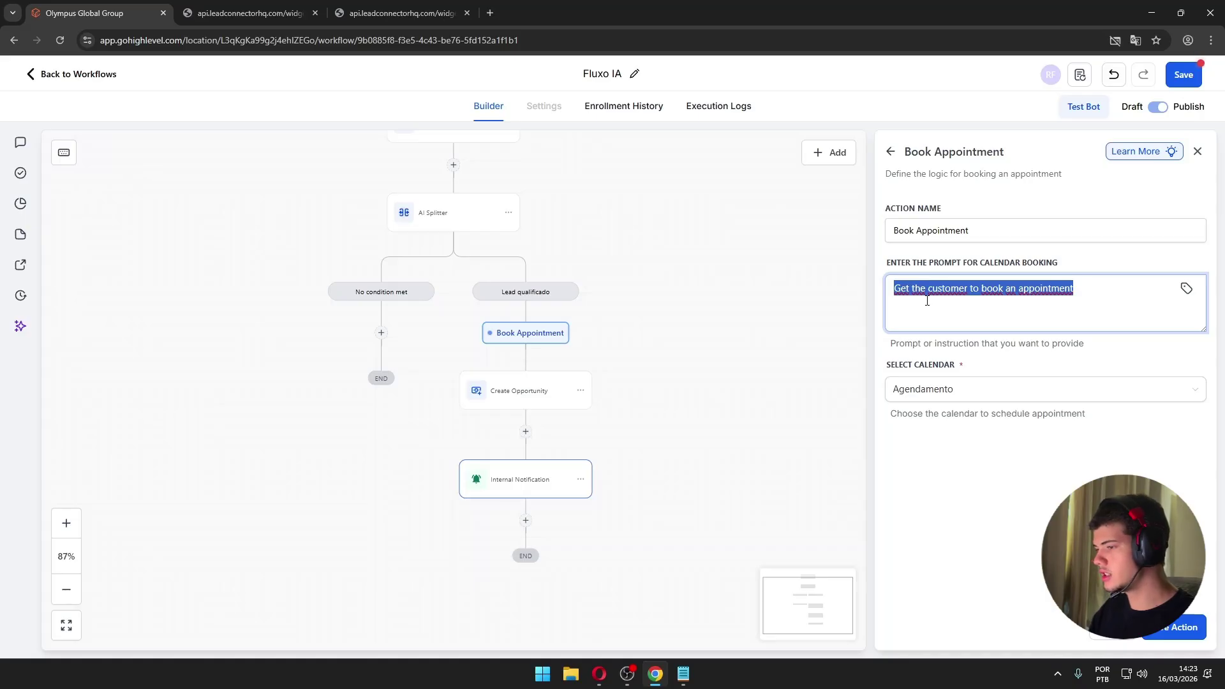
pyautogui.click(1205, 138)
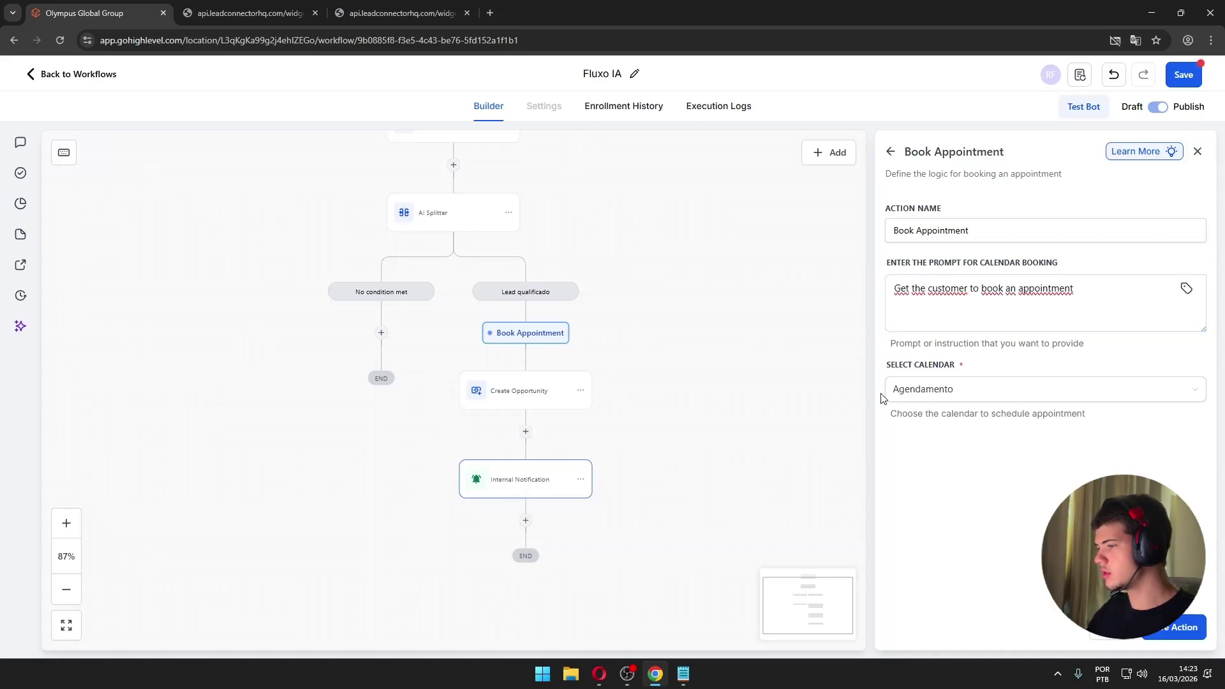
# - Discard the unsaved Book Appointment action and recheck the Create Opportunity and Internal Notification actions in the Lead qualificado branch
pyautogui.click(1198, 153)
pyautogui.click(706, 399)
pyautogui.click(514, 401)
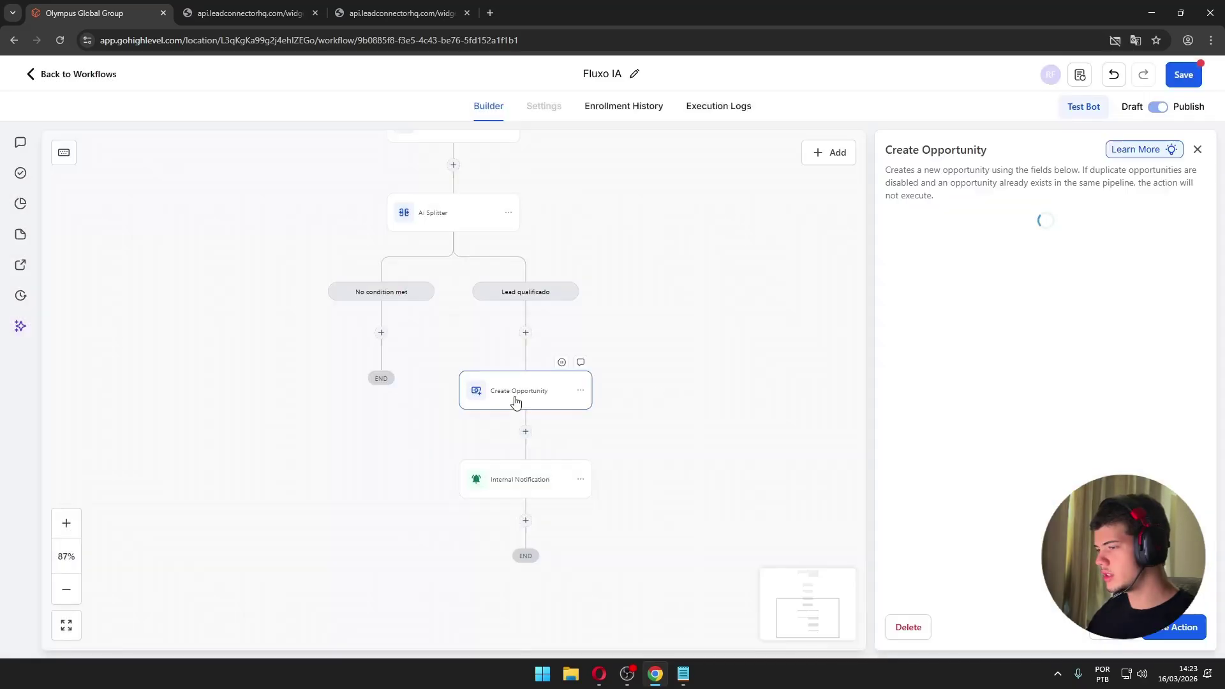
pyautogui.click(510, 486)
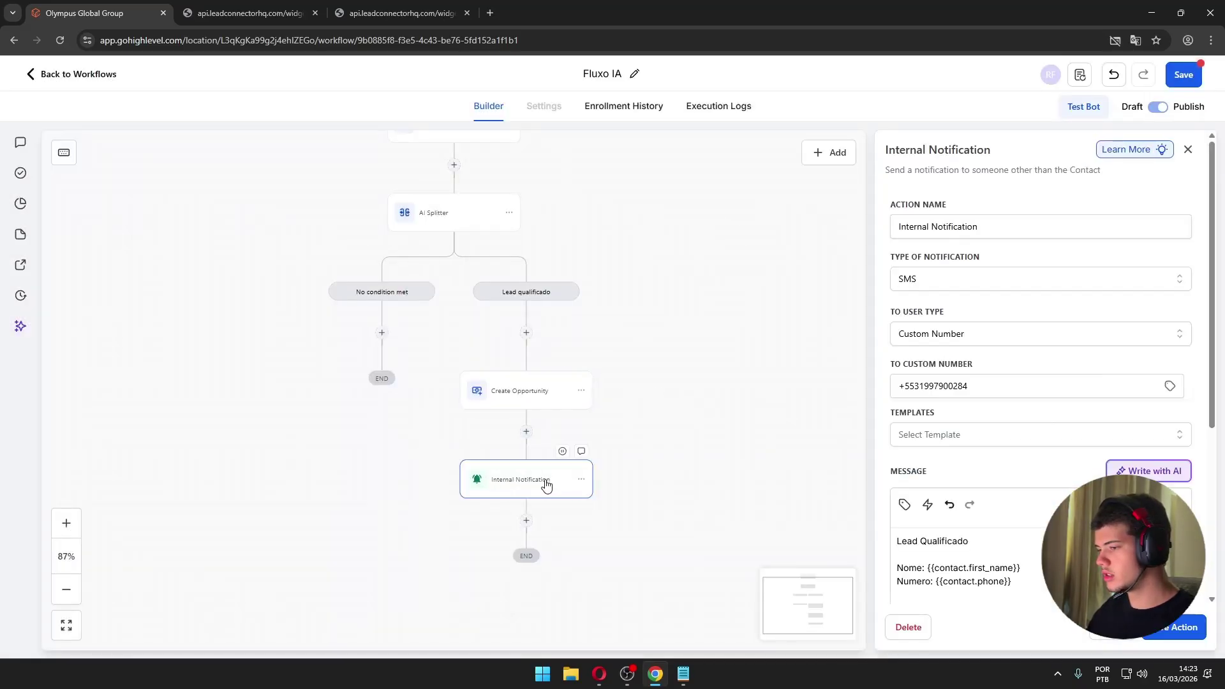
pyautogui.click(518, 403)
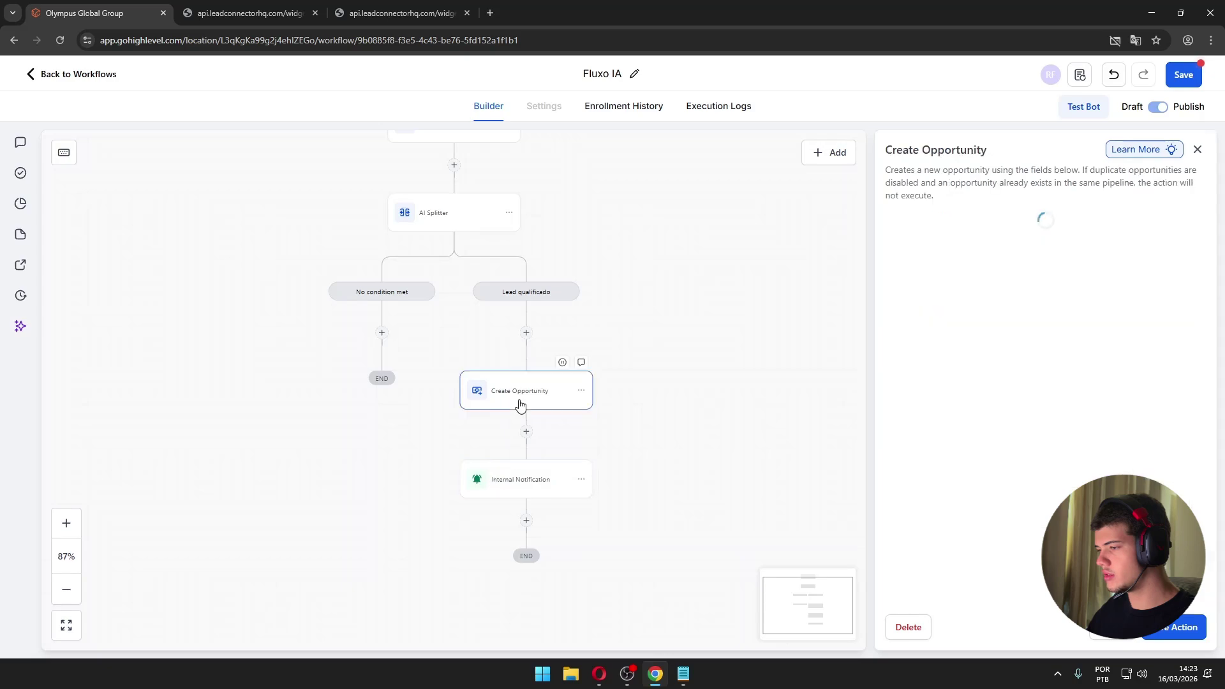
# - Save the Fluxo IA workflow and open the Forms Send/Active bot workflow from the workflow list
pyautogui.click(1198, 149)
pyautogui.click(1184, 74)
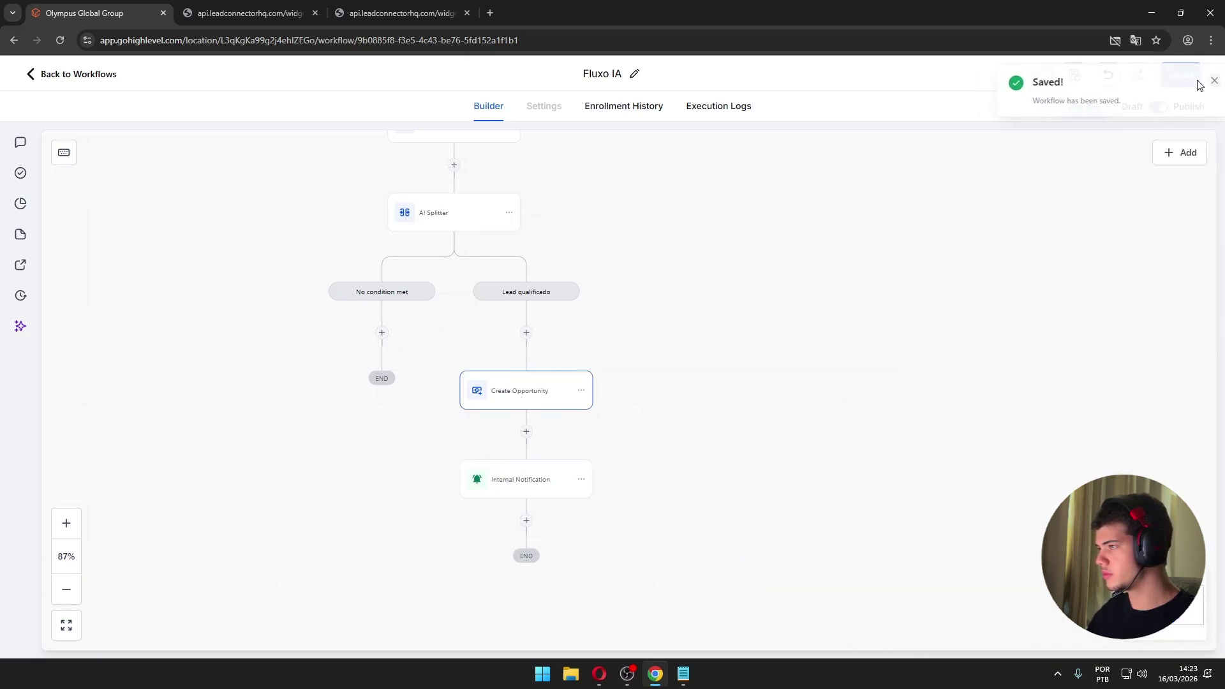
pyautogui.click(64, 76)
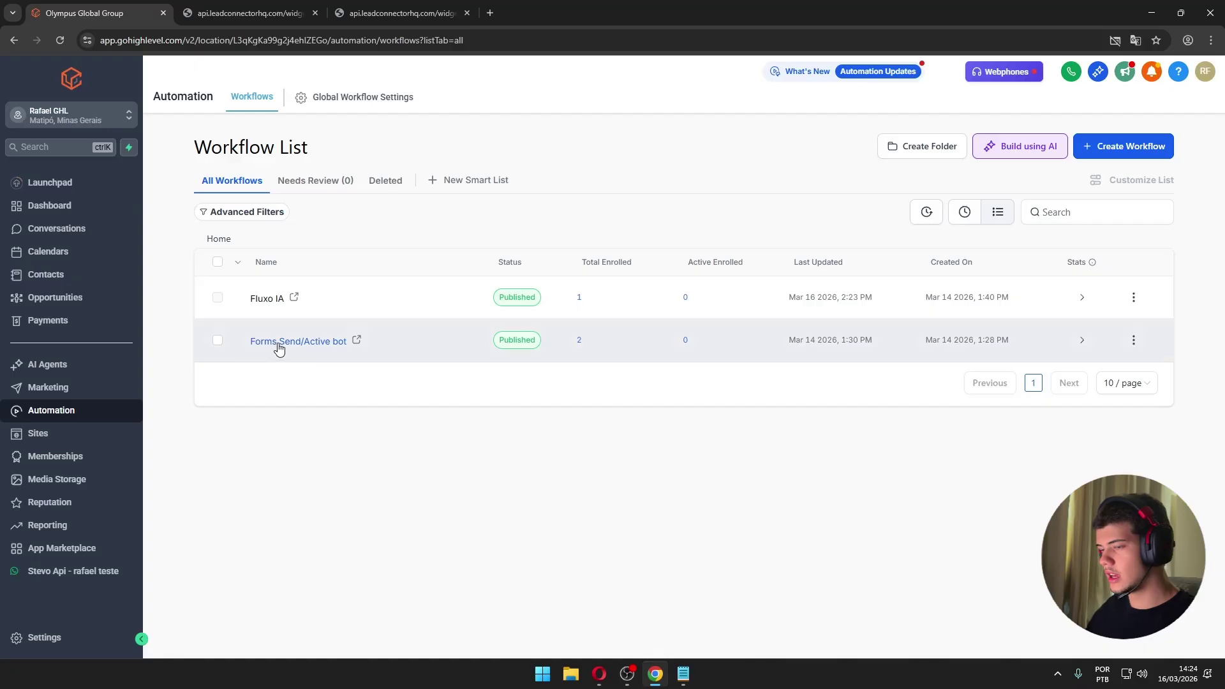
pyautogui.click(309, 346)
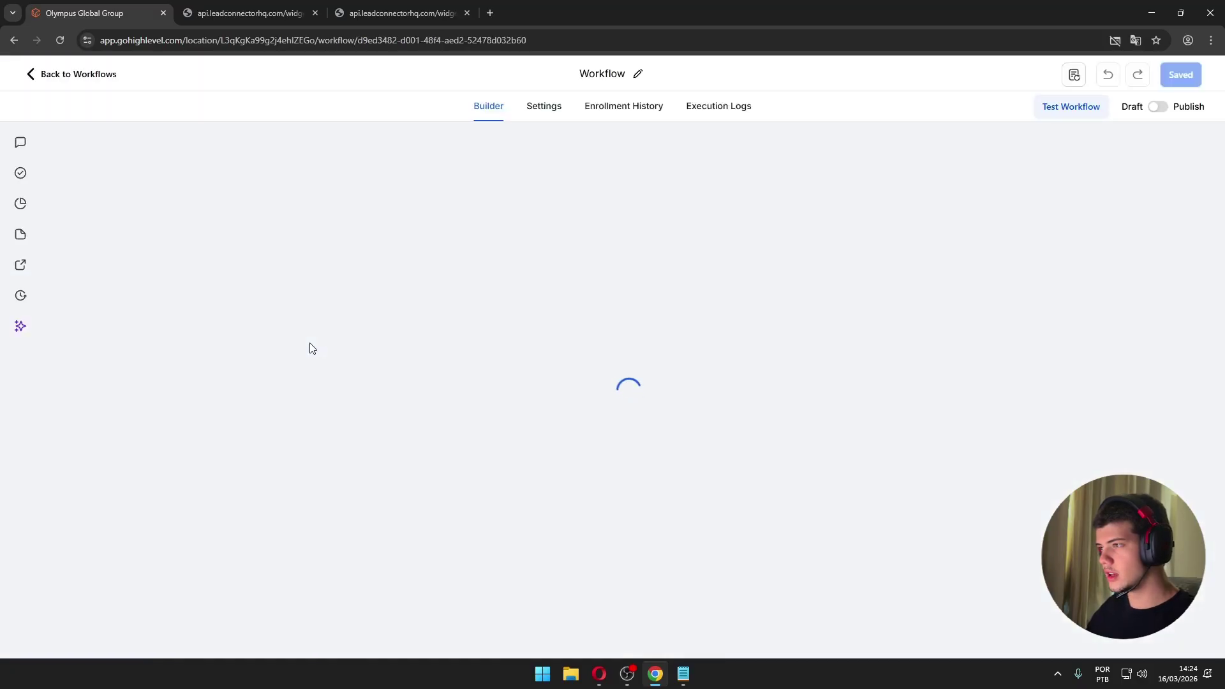
# - Check the Form Submitted trigger and delete the Condition action together with its branches
pyautogui.scroll(-2, 737, 290)
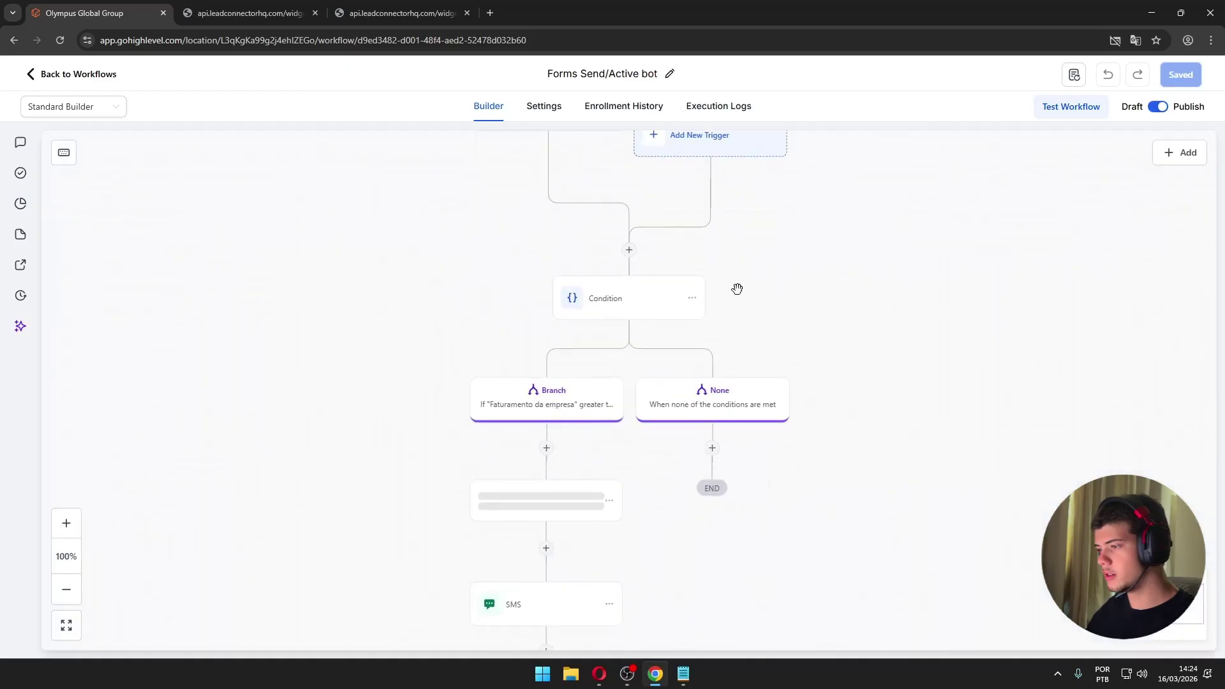
pyautogui.scroll(4, 951, 432)
pyautogui.keyDown('ctrl'); pyautogui.scroll(-2, 834, 423); pyautogui.keyUp('ctrl')
pyautogui.scroll(-6, 938, 345)
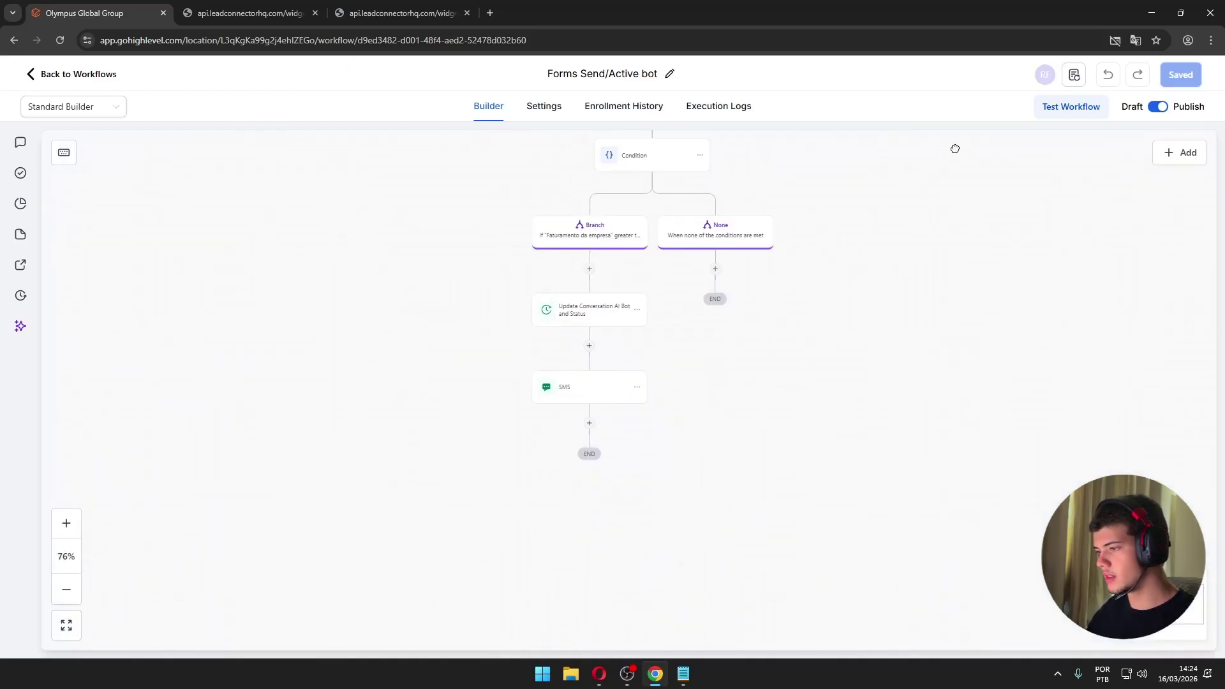
pyautogui.moveTo(956, 149); pyautogui.dragTo(894, 476)
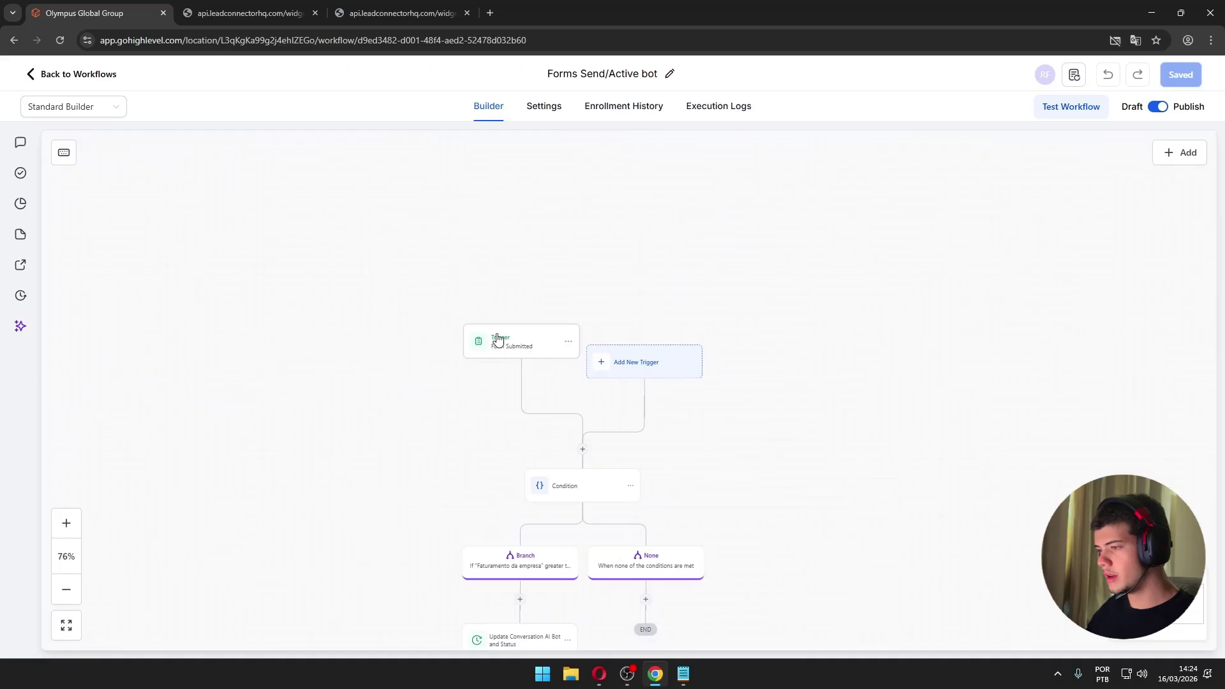
pyautogui.click(499, 340)
pyautogui.click(480, 402)
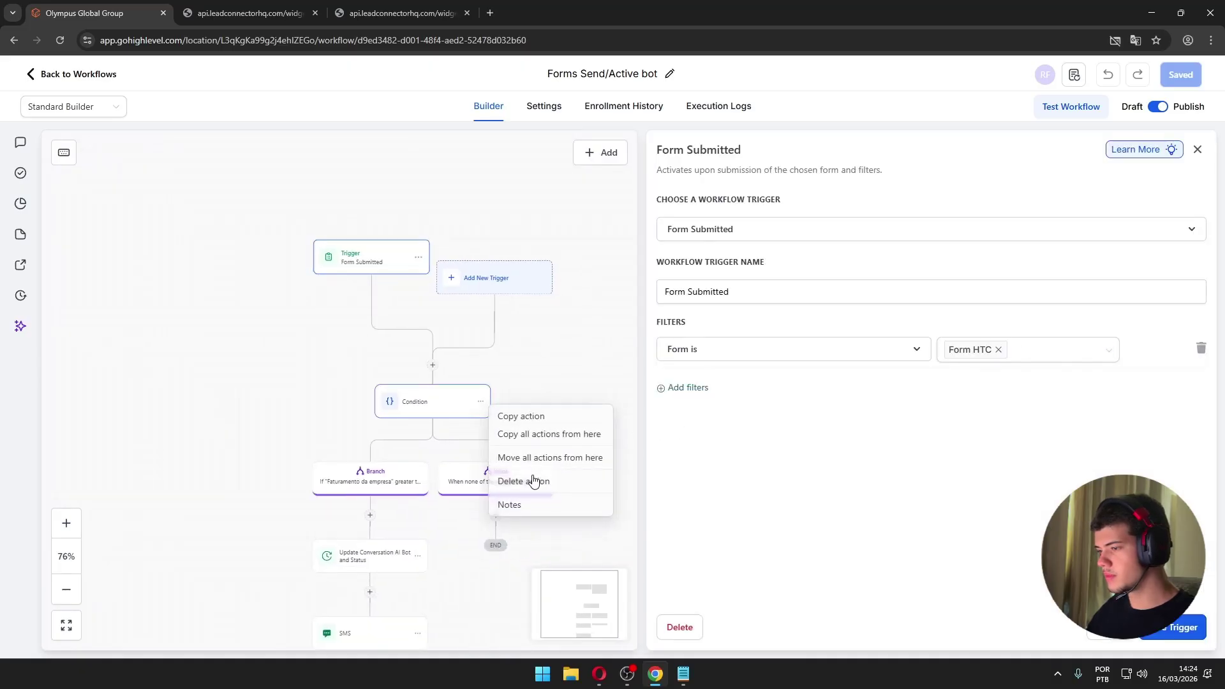
pyautogui.moveTo(261, 499); pyautogui.dragTo(220, 429)
pyautogui.click(440, 331)
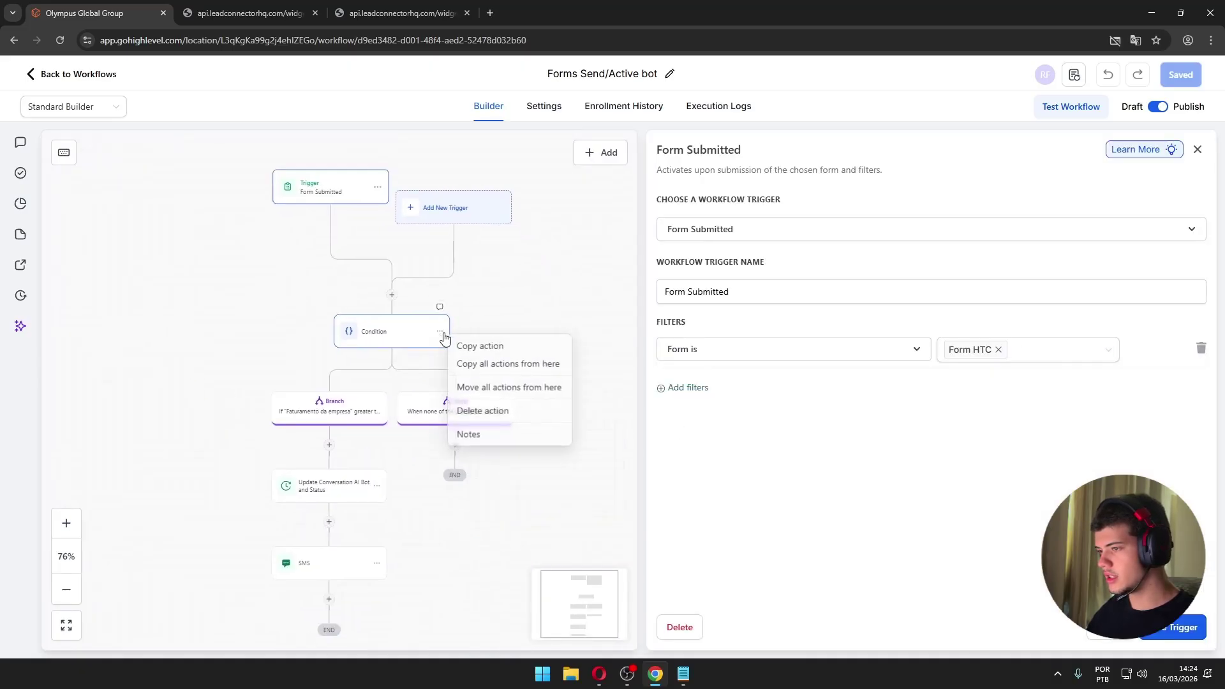
pyautogui.click(480, 410)
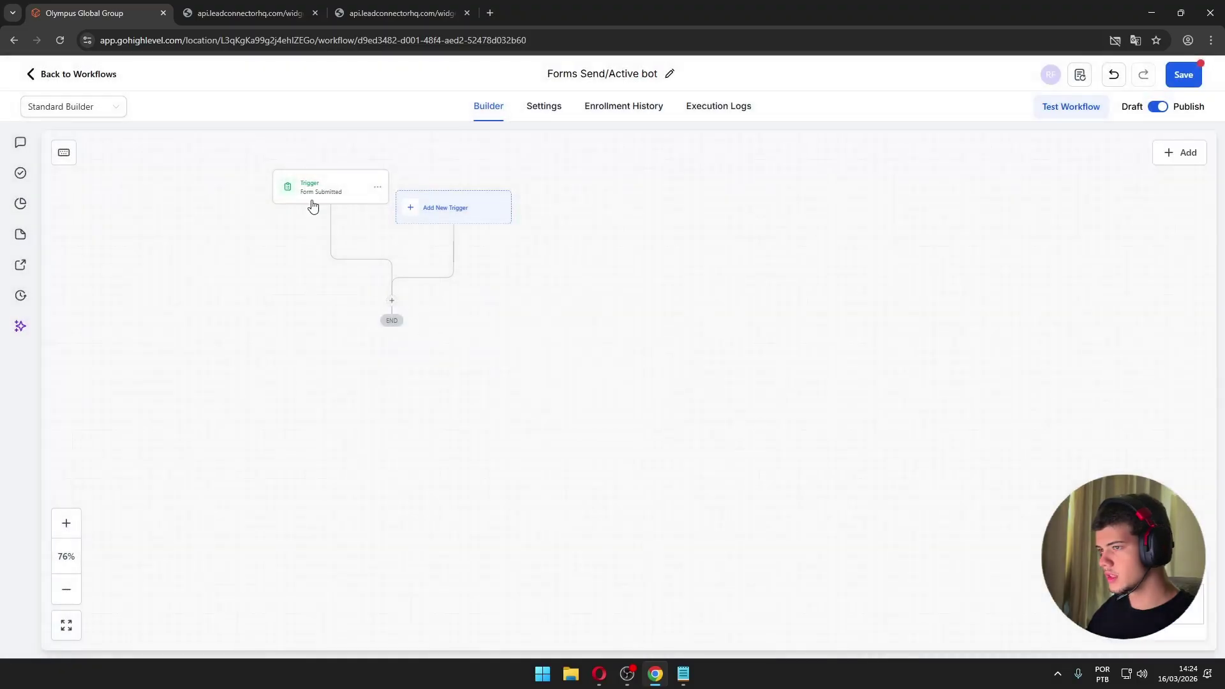
# - Replace the form in the Form Submitted trigger's filter with Agencia and save the trigger
pyautogui.click(316, 191)
pyautogui.moveTo(339, 240); pyautogui.dragTo(298, 283)
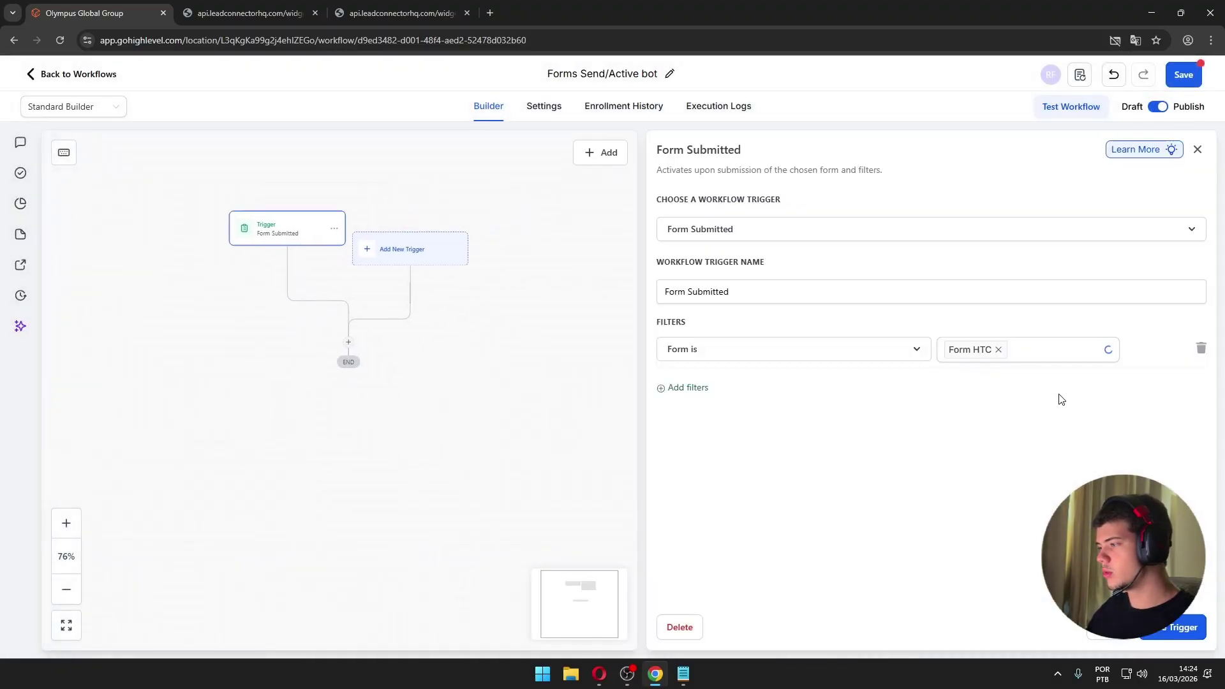
pyautogui.click(999, 350)
pyautogui.click(988, 357)
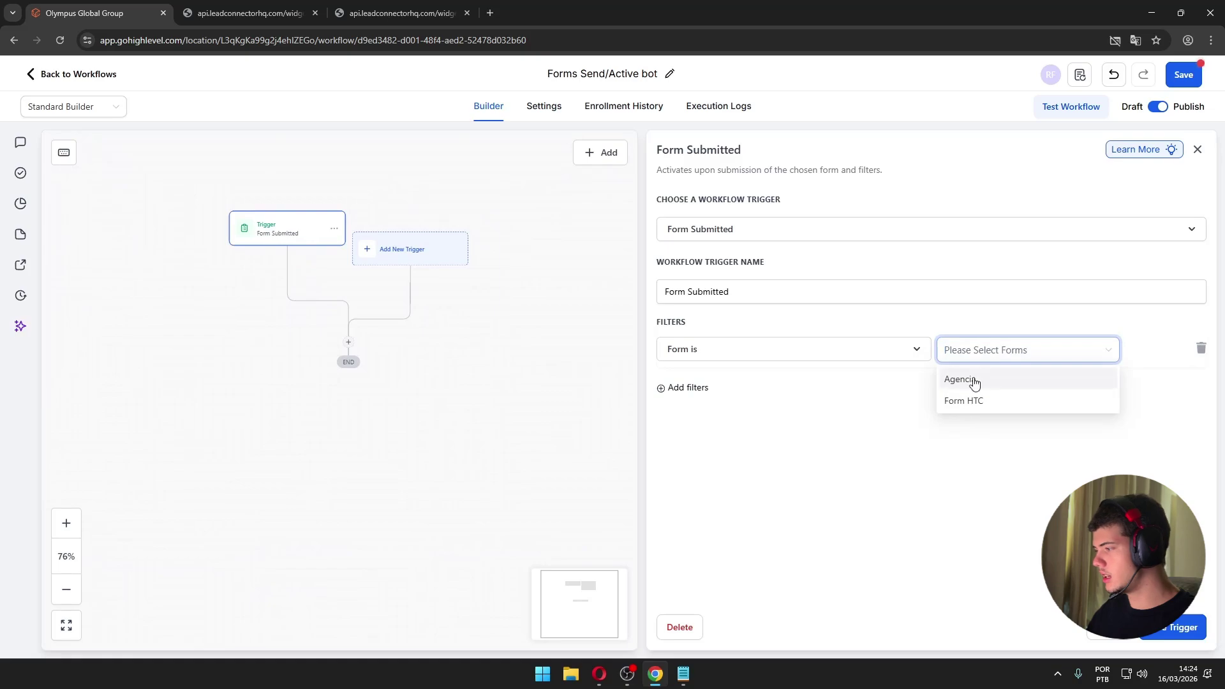
pyautogui.click(974, 382)
pyautogui.click(870, 391)
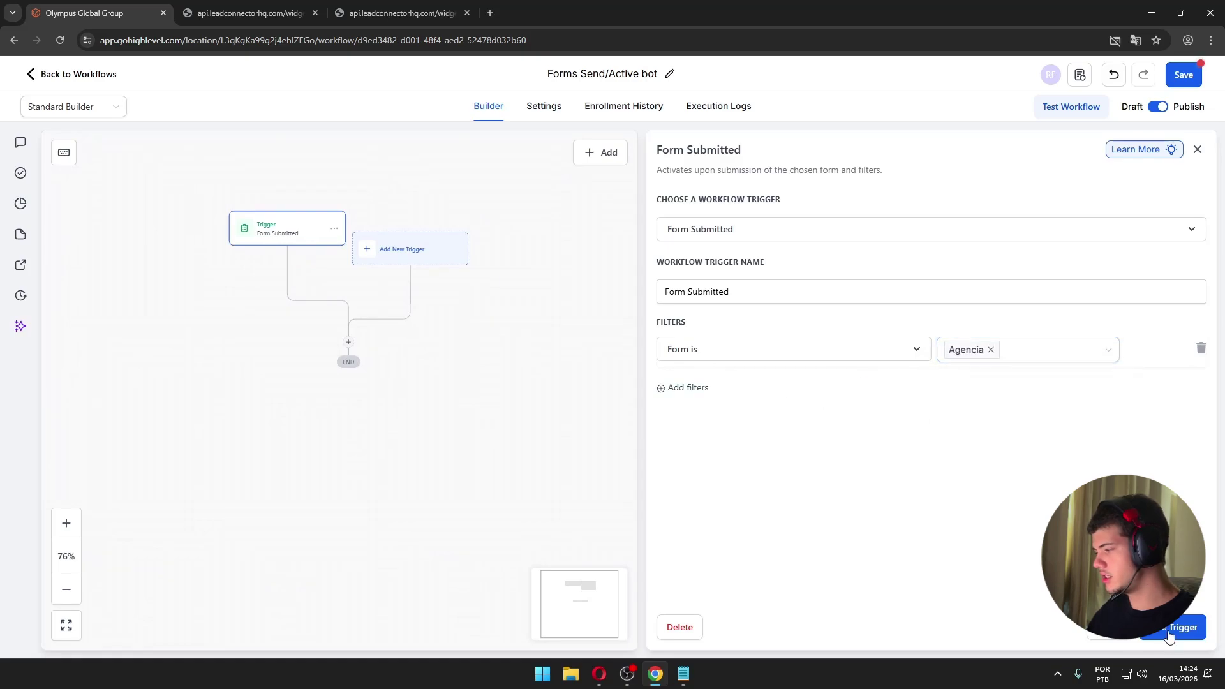
pyautogui.click(1170, 636)
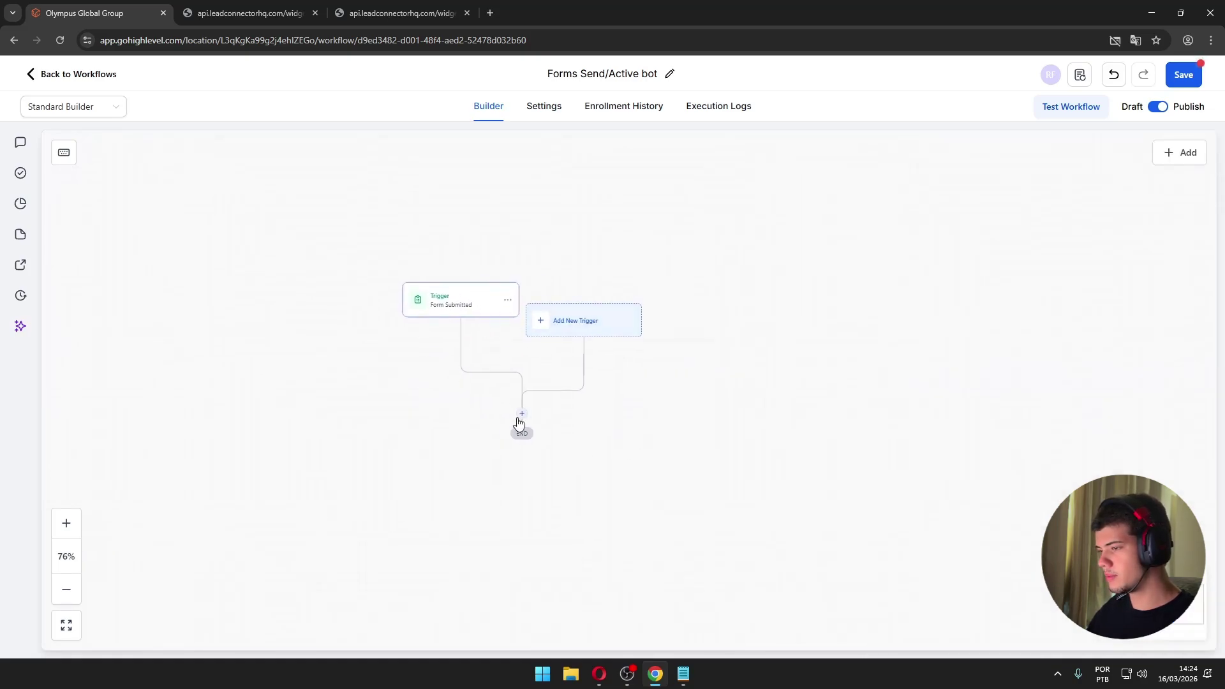
# - Search the actions for "ai" and add an Update Conversation AI Bot And Status action after the trigger
pyautogui.click(521, 414)
pyautogui.write('ca')
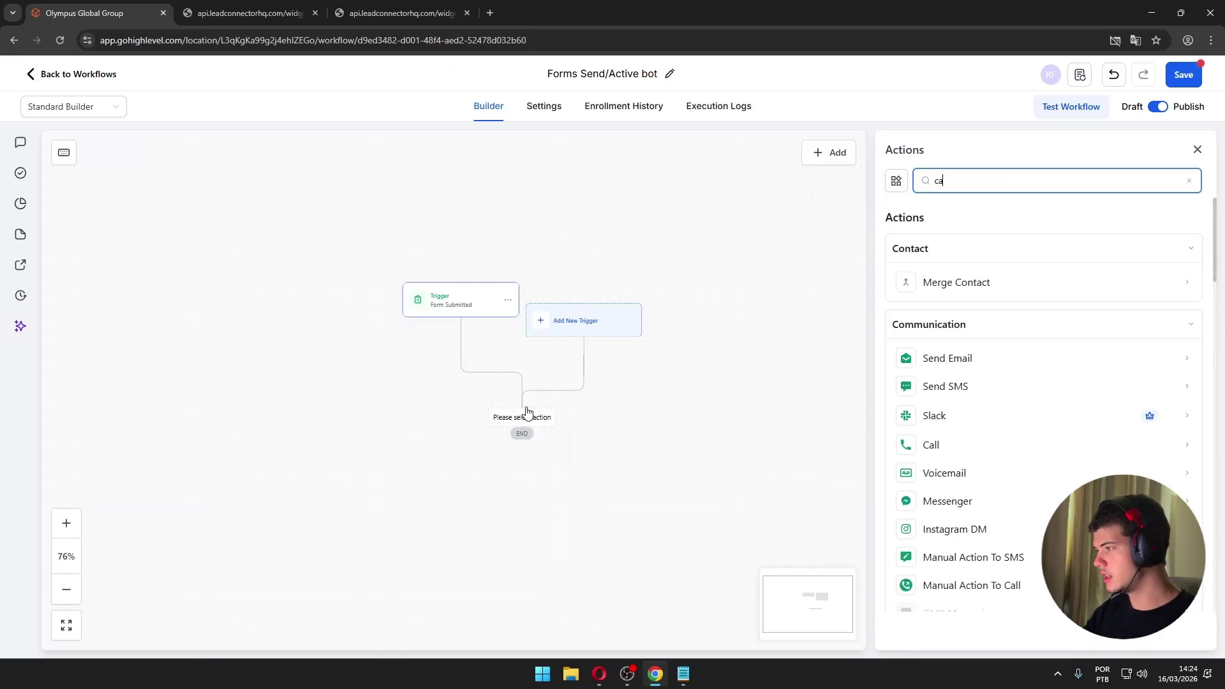
pyautogui.press('BackSpace')
pyautogui.press('BackSpace')
pyautogui.write('ia')
pyautogui.scroll(-3, 1044, 408)
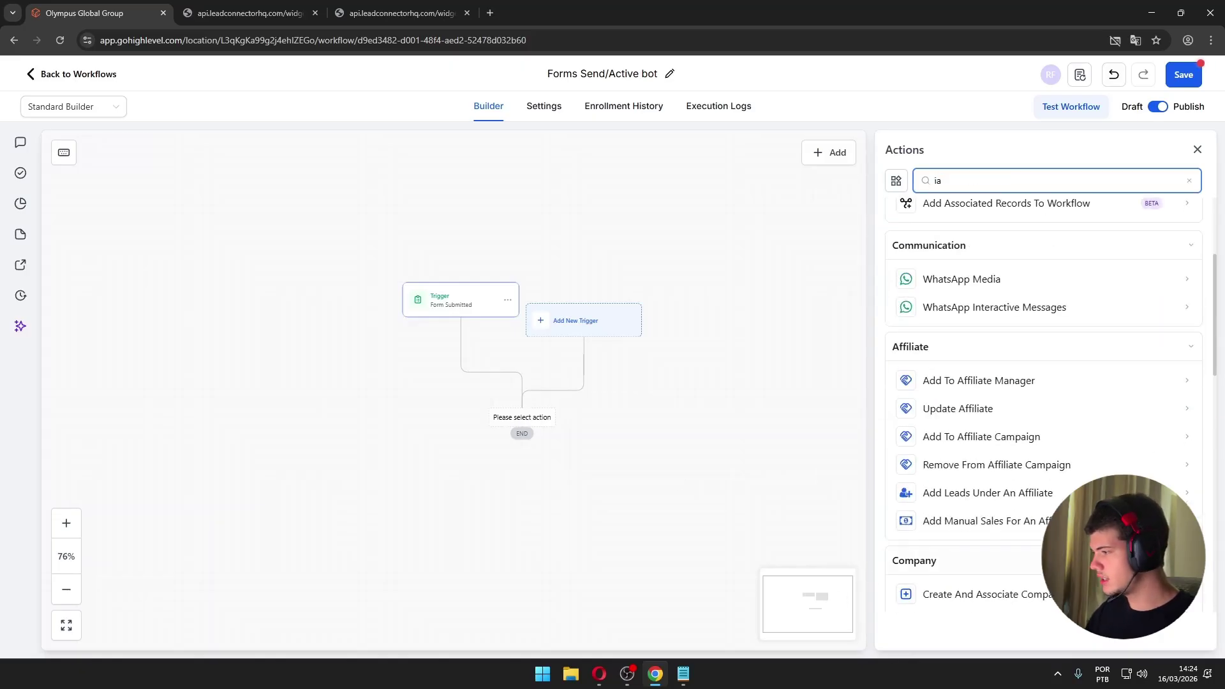
pyautogui.press('BackSpace')
pyautogui.press('BackSpace')
pyautogui.write('ai')
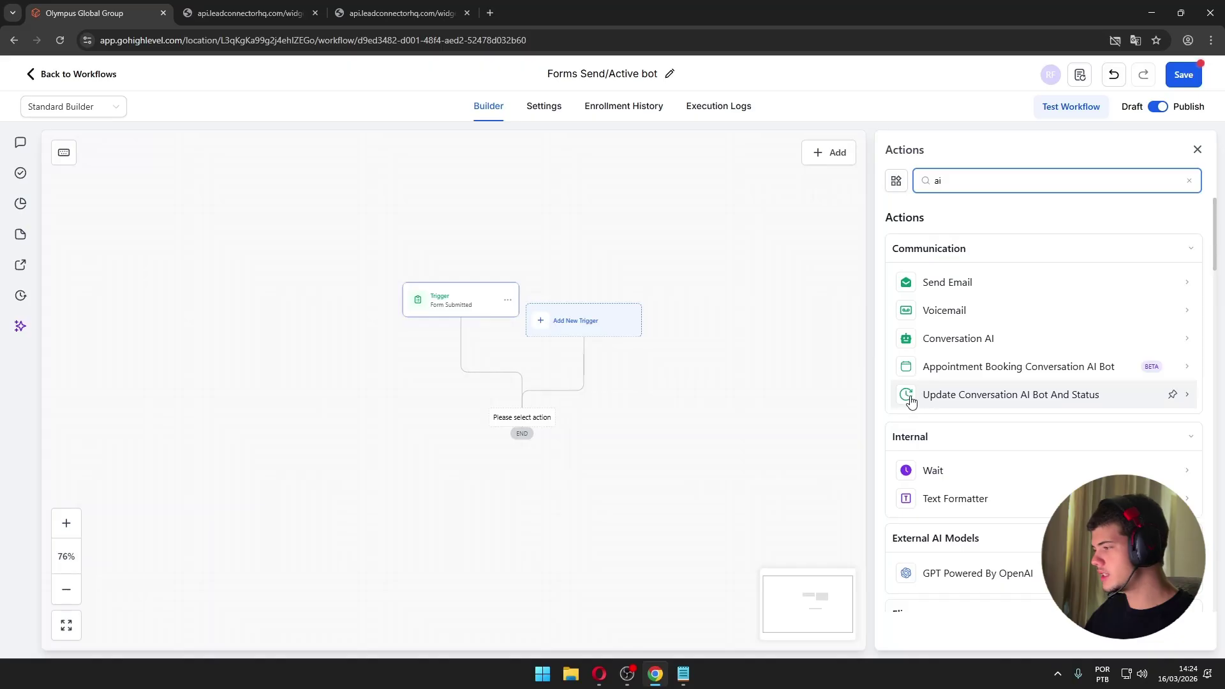
pyautogui.click(996, 401)
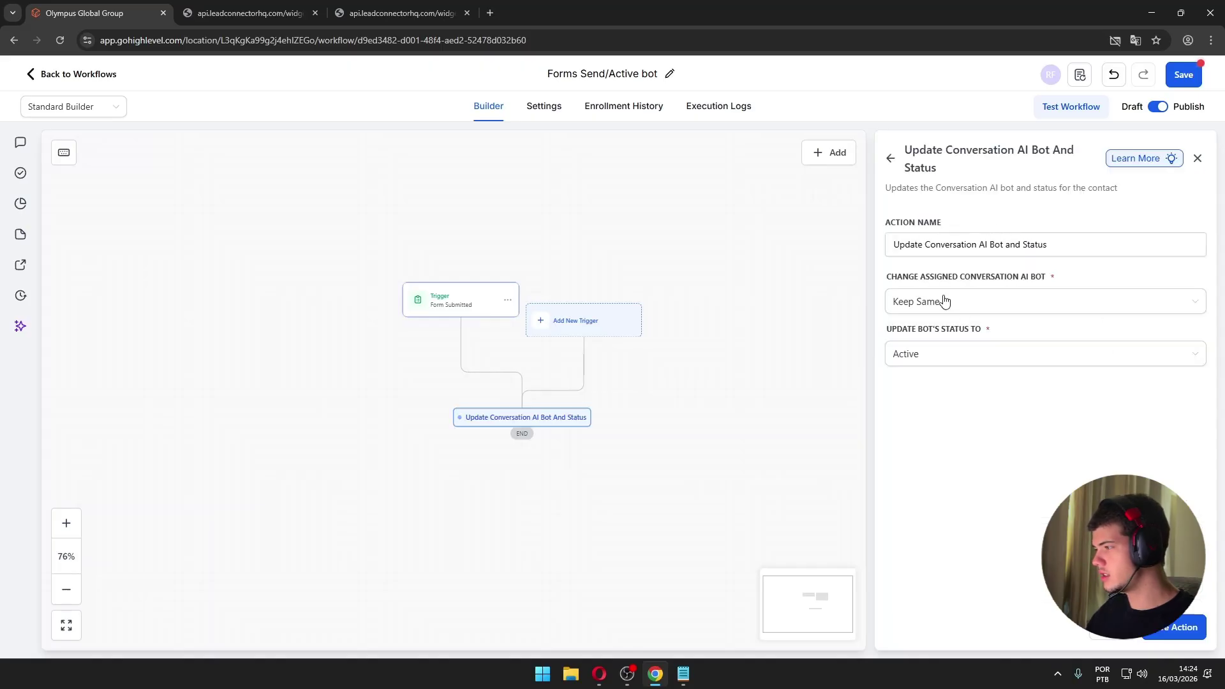
# - Assign the AVA bot with Active status in the Update Conversation AI Bot and Status action and save the action
pyautogui.click(941, 356)
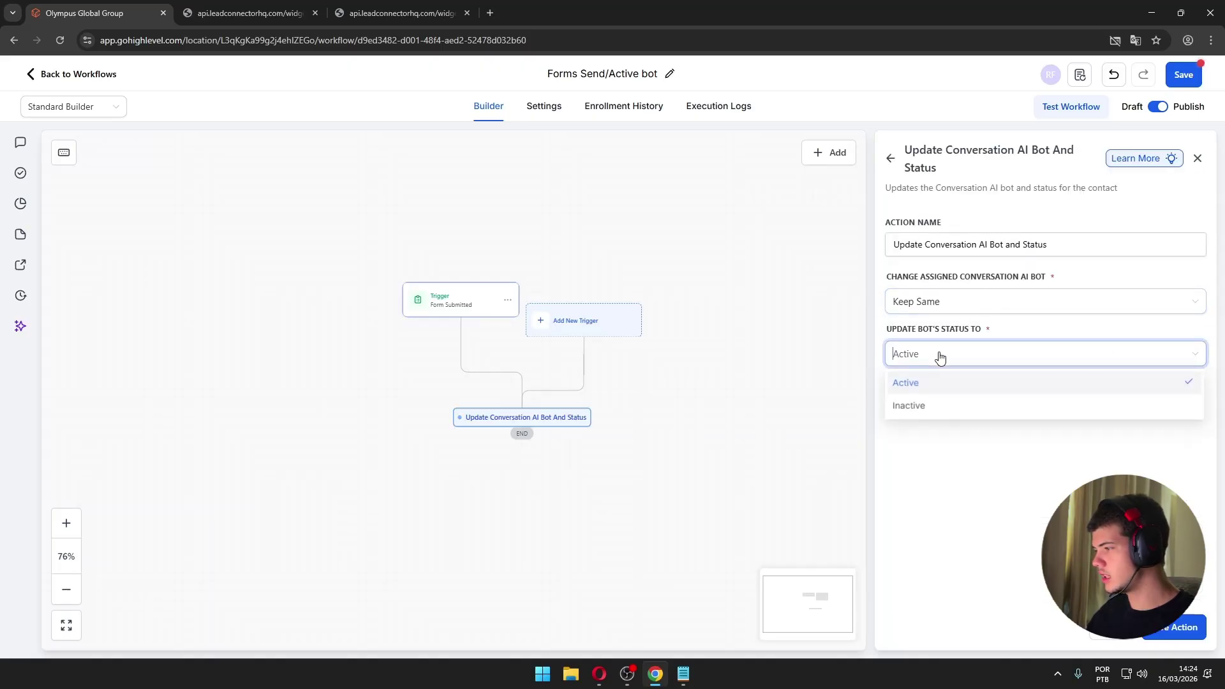
pyautogui.click(947, 303)
pyautogui.click(914, 335)
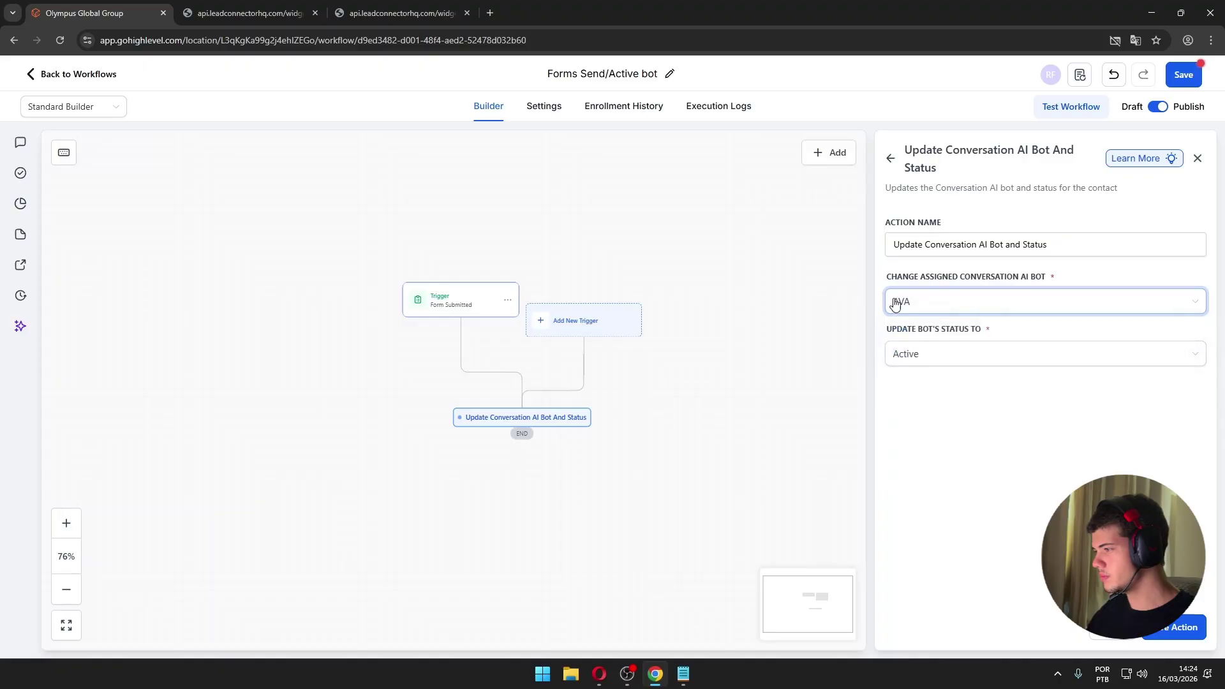
pyautogui.click(958, 298)
pyautogui.click(949, 438)
pyautogui.click(932, 352)
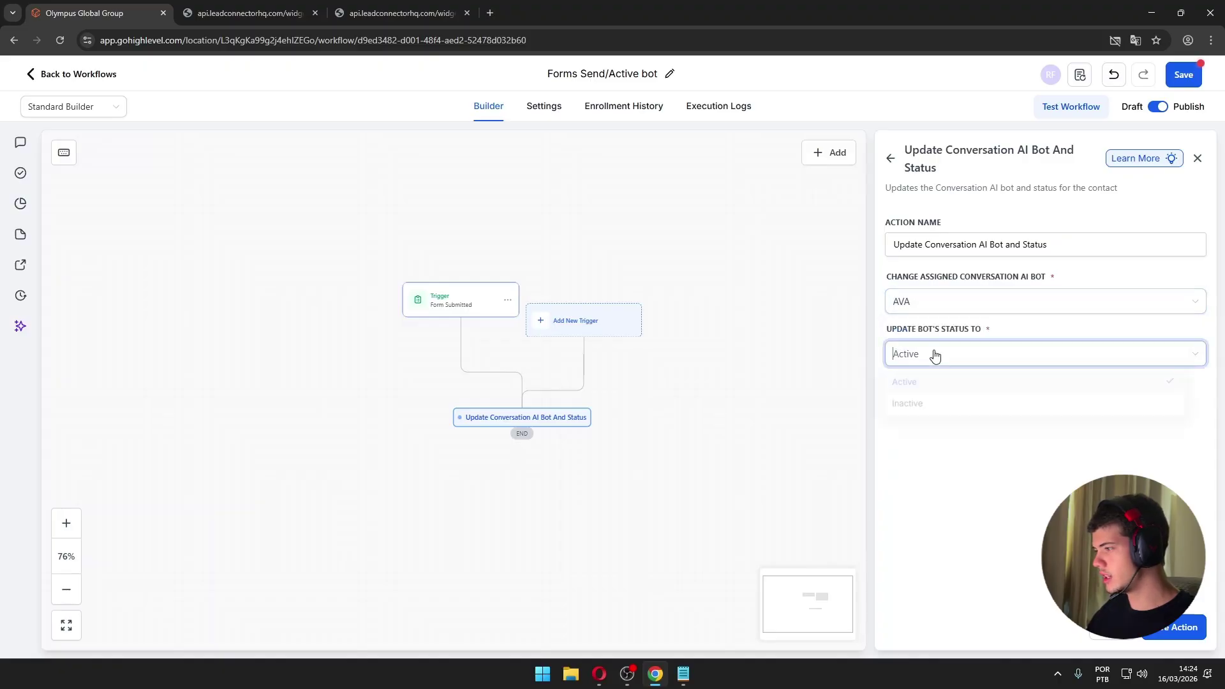
pyautogui.click(910, 383)
pyautogui.click(1182, 632)
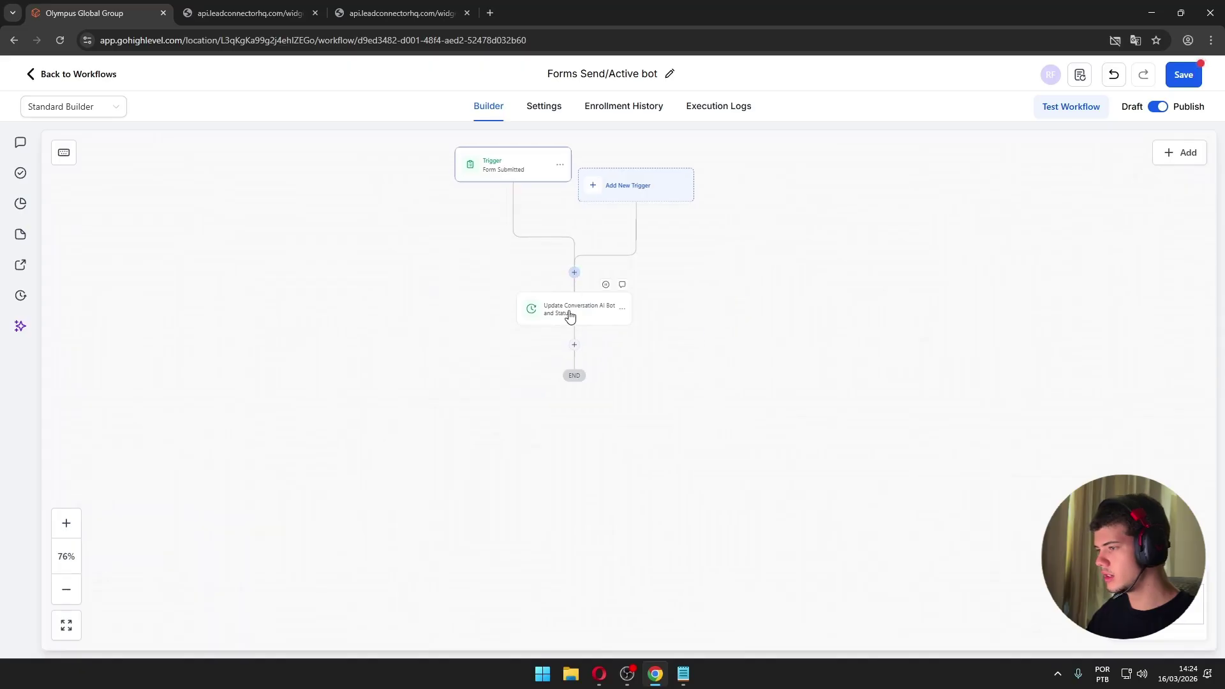
# - Save the Forms Send/Active bot workflow without a further action and return to the workflow list
pyautogui.click(574, 343)
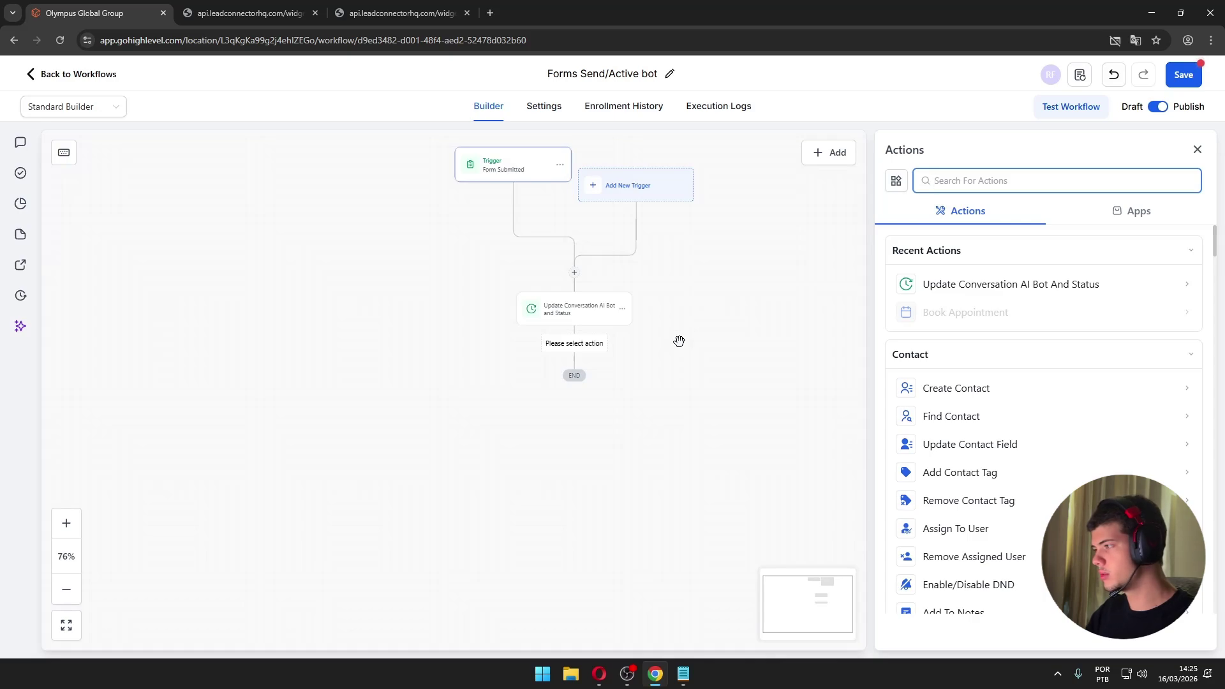
pyautogui.click(1184, 74)
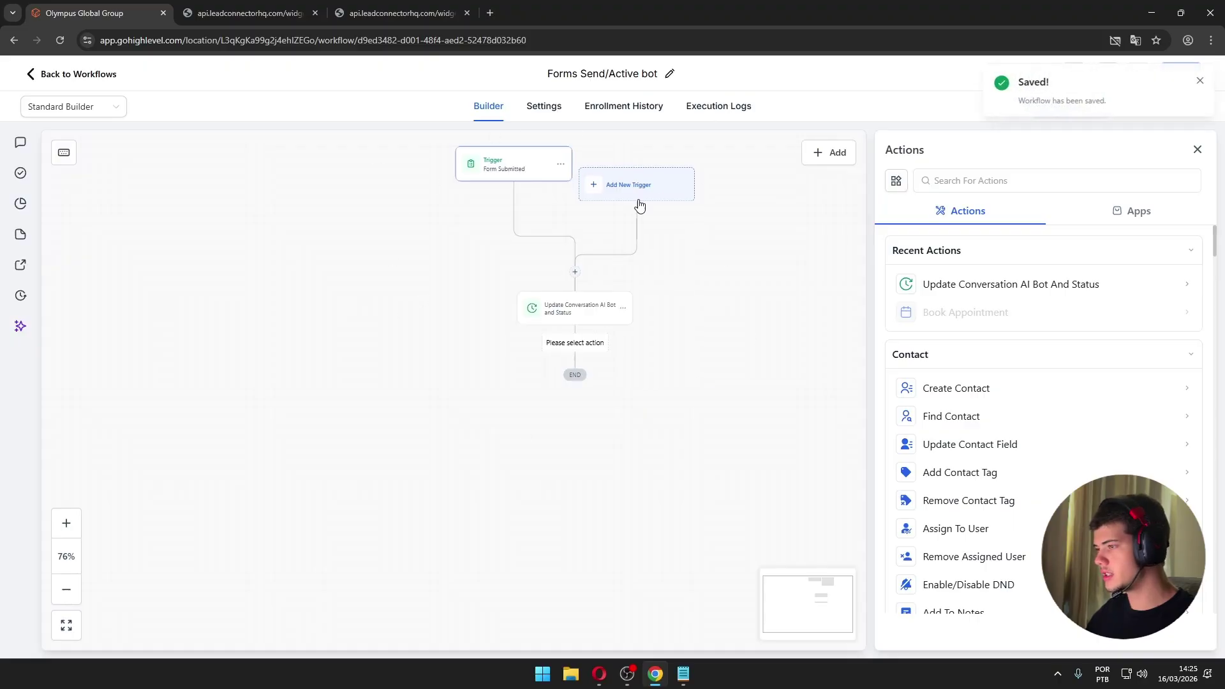
pyautogui.click(46, 74)
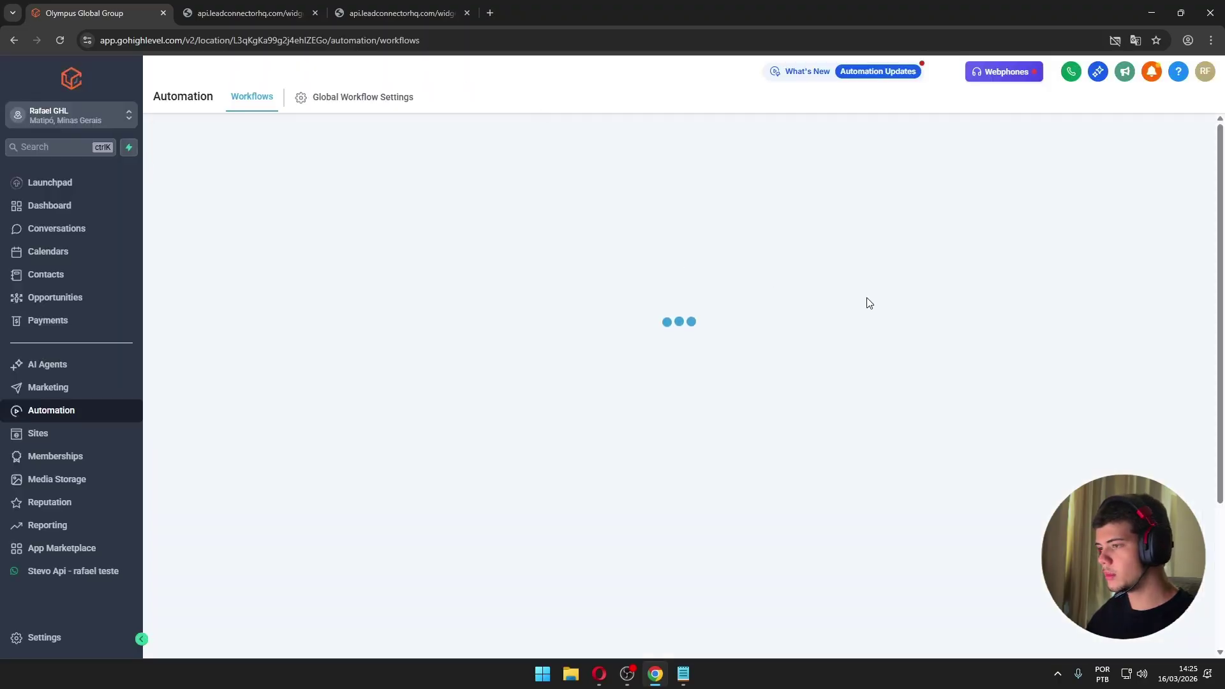
# - Create a new workflow from scratch and name it "Agendamento confirmado"
pyautogui.click(1108, 146)
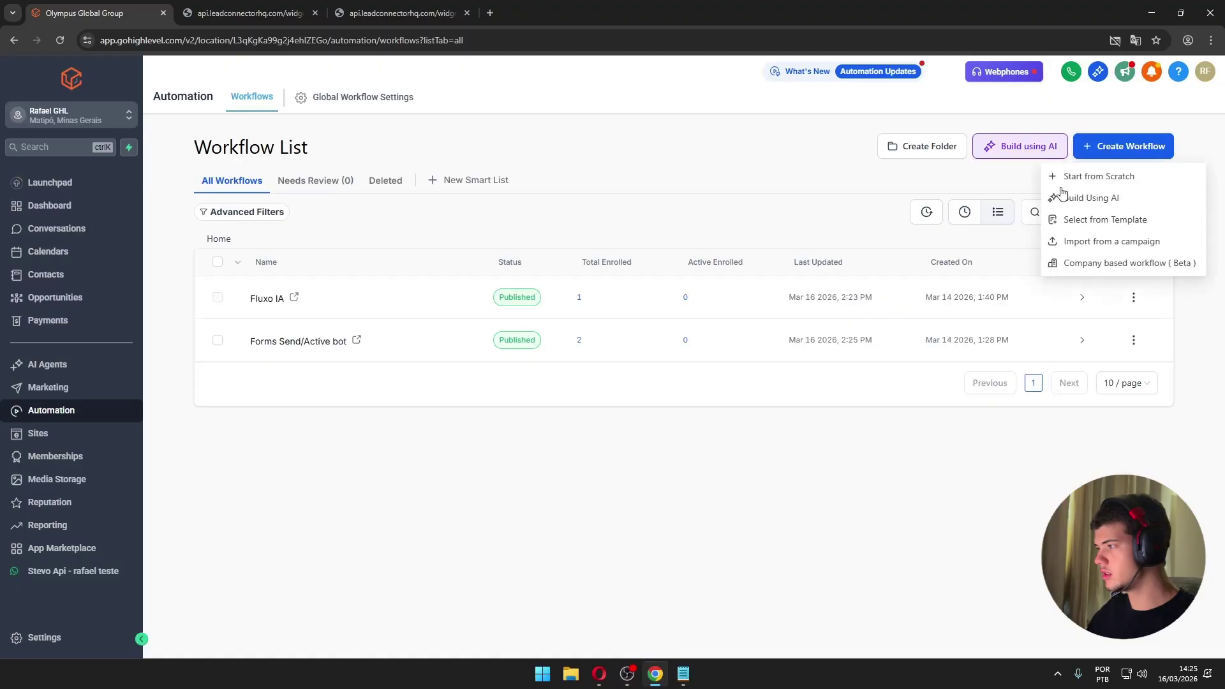
pyautogui.click(1069, 175)
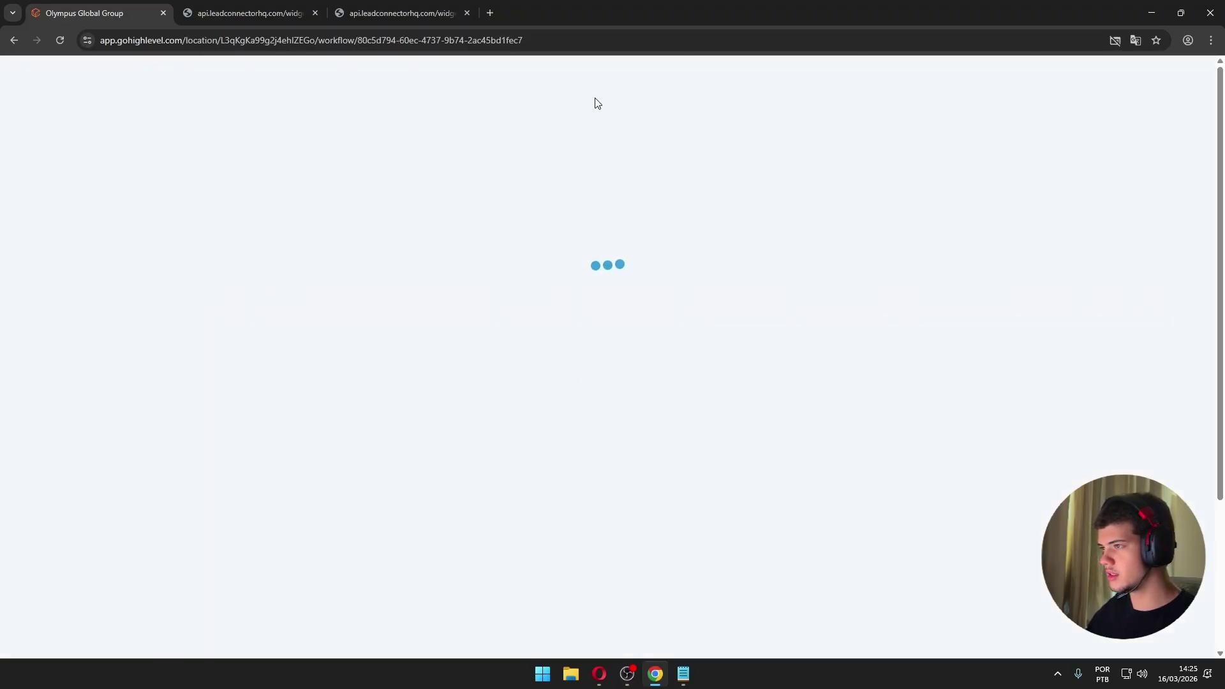
pyautogui.click(594, 71)
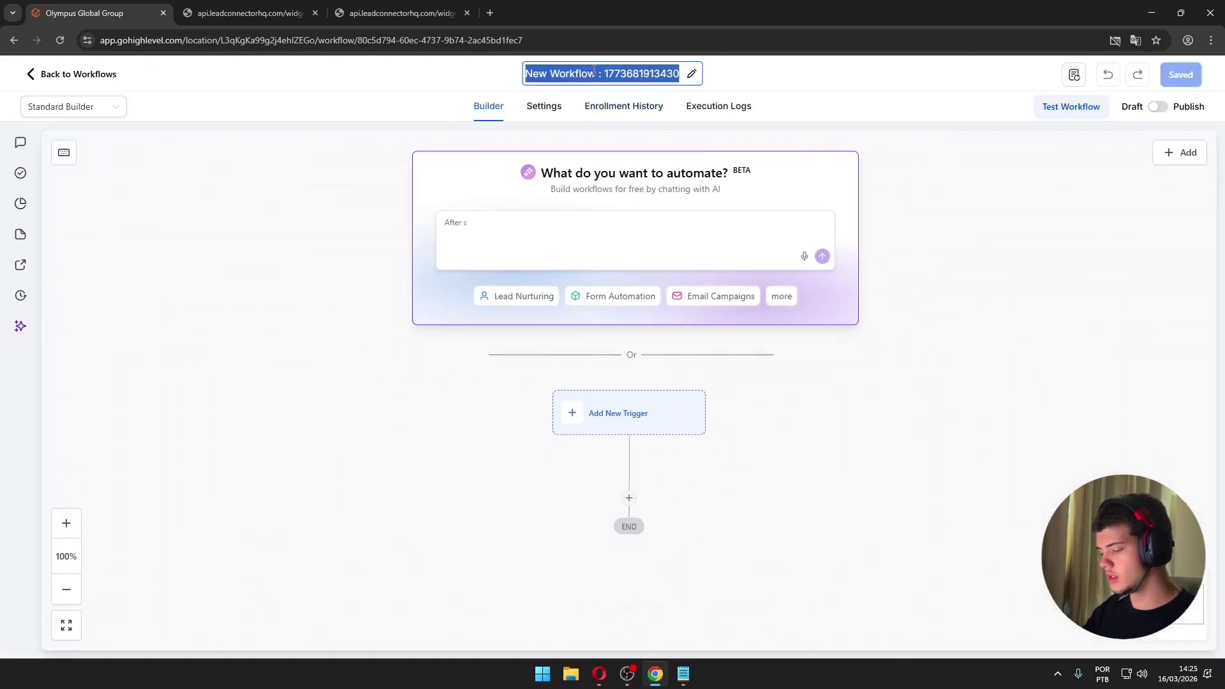
pyautogui.write('Agendamen')
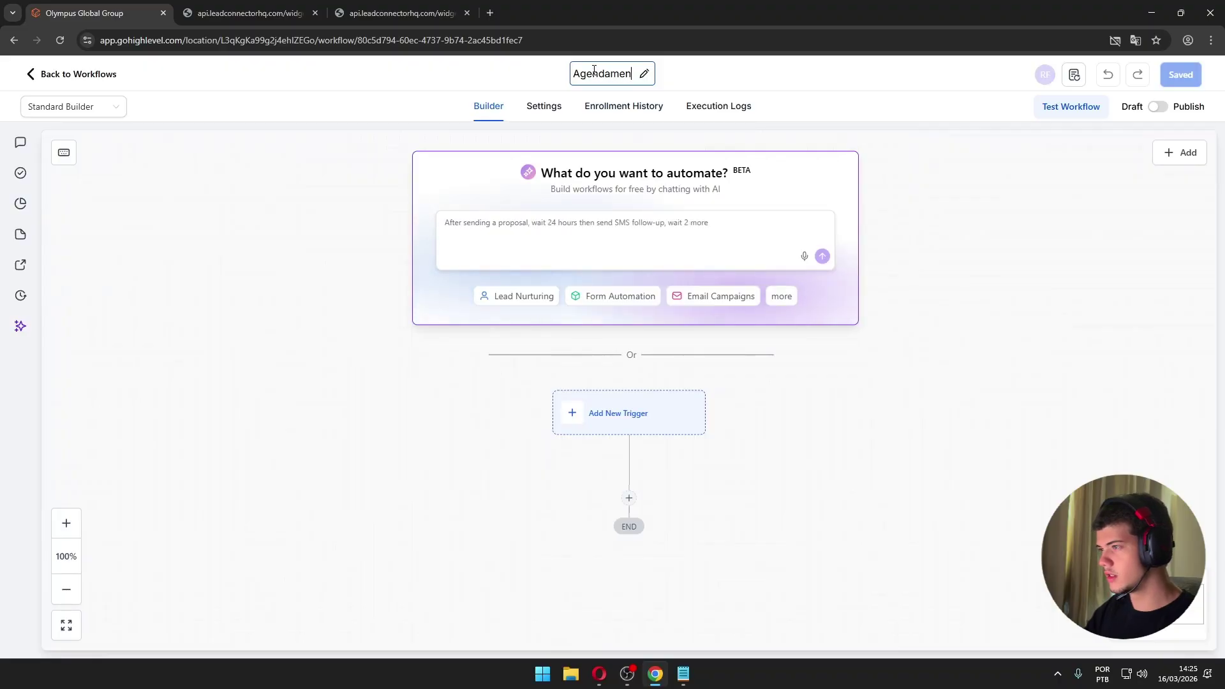
pyautogui.write('to confir')
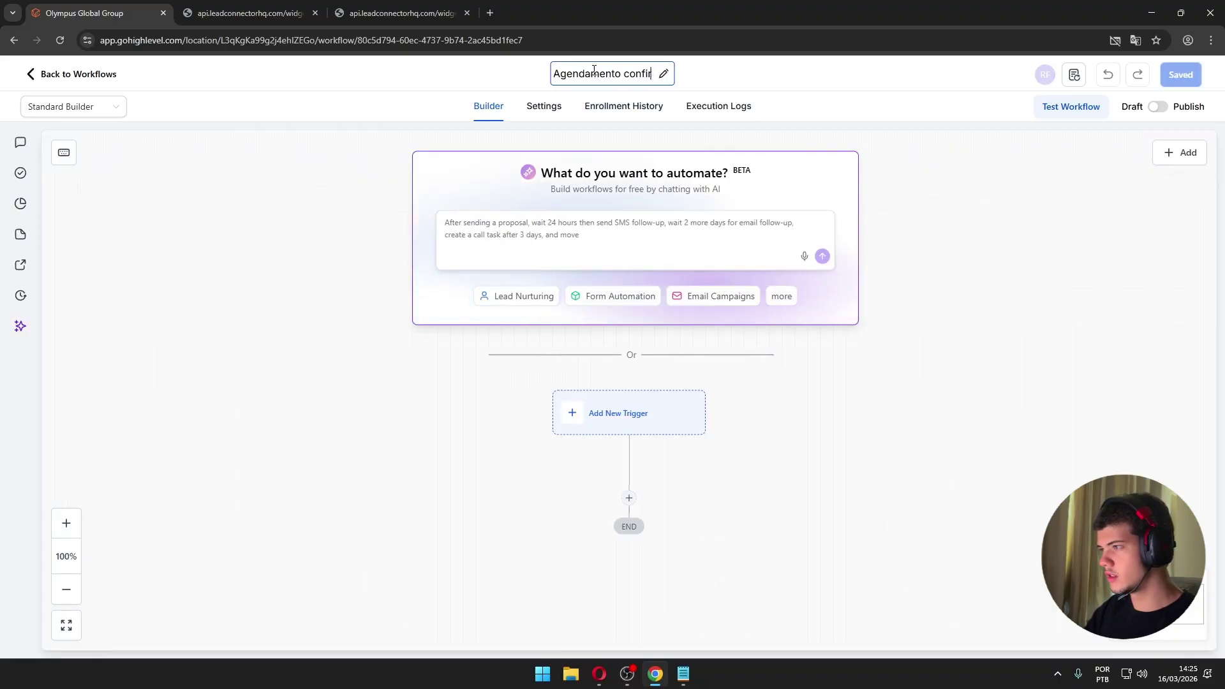
pyautogui.write('mna')
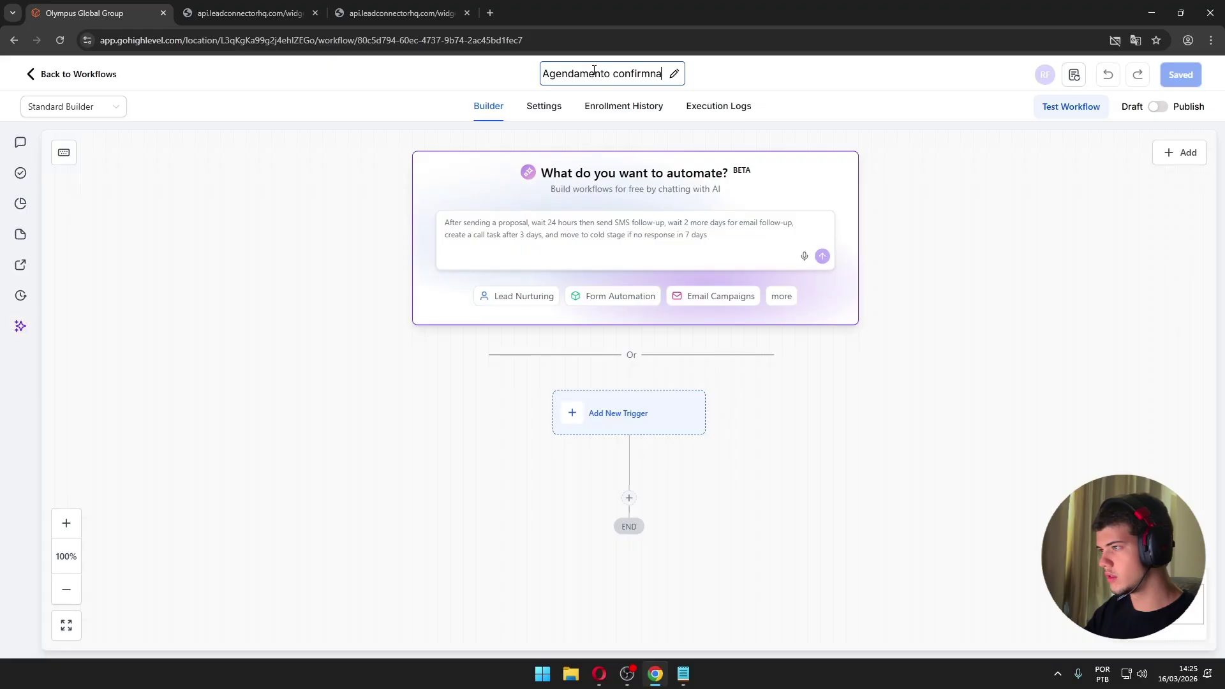
pyautogui.press('BackSpace')
pyautogui.press('BackSpace')
pyautogui.write('ado')
pyautogui.press('Return')
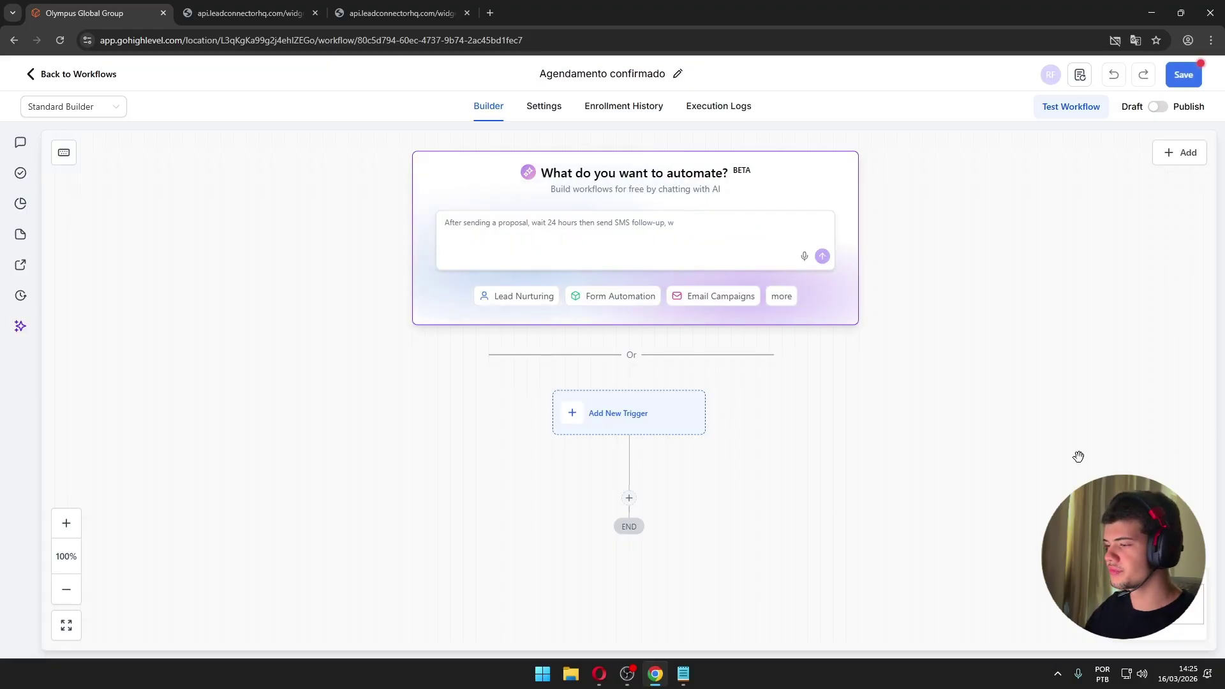
# - Search the triggers for "bo" and add an Appointment Status trigger to the workflow
pyautogui.click(654, 421)
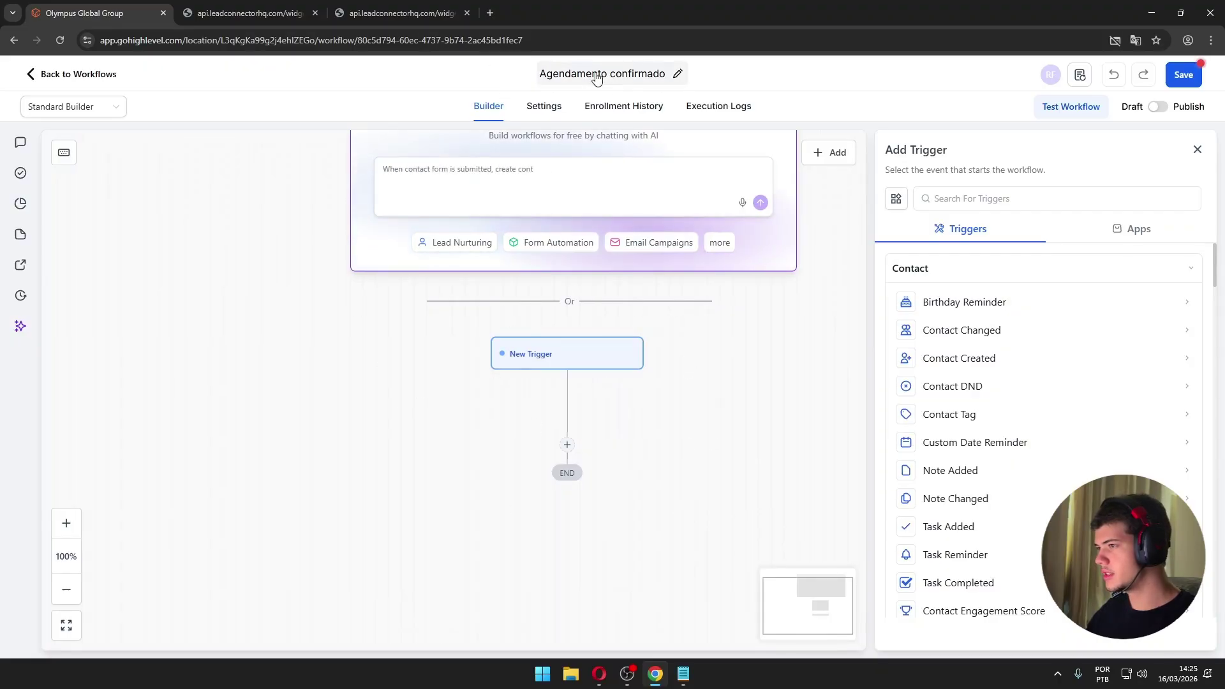
pyautogui.click(1019, 204)
pyautogui.write('bo')
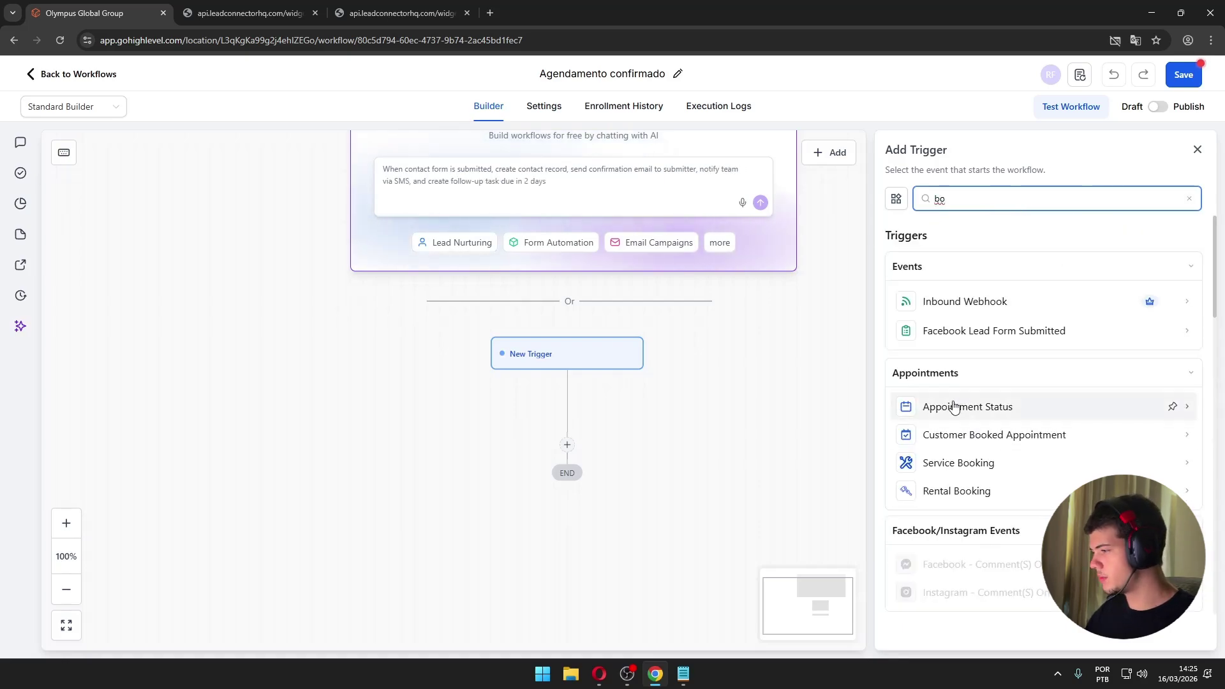
pyautogui.click(946, 414)
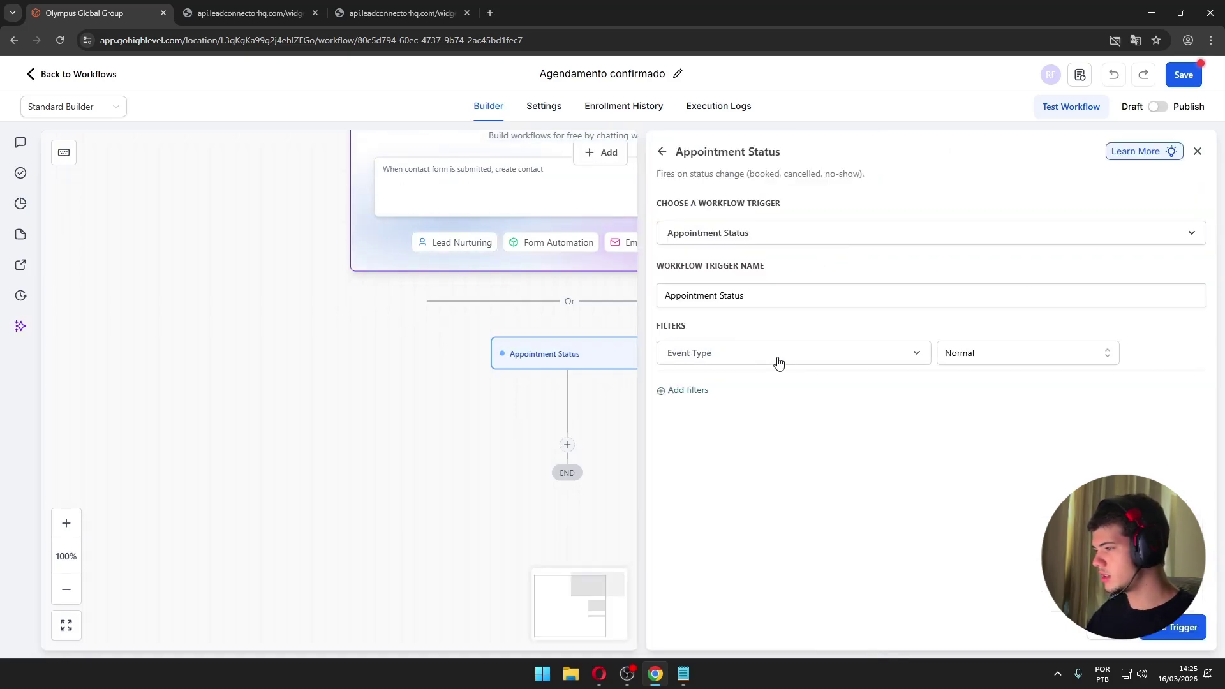
# - Add an In calendar filter set to Agendamento to the Appointment Status trigger
pyautogui.click(970, 355)
pyautogui.click(977, 353)
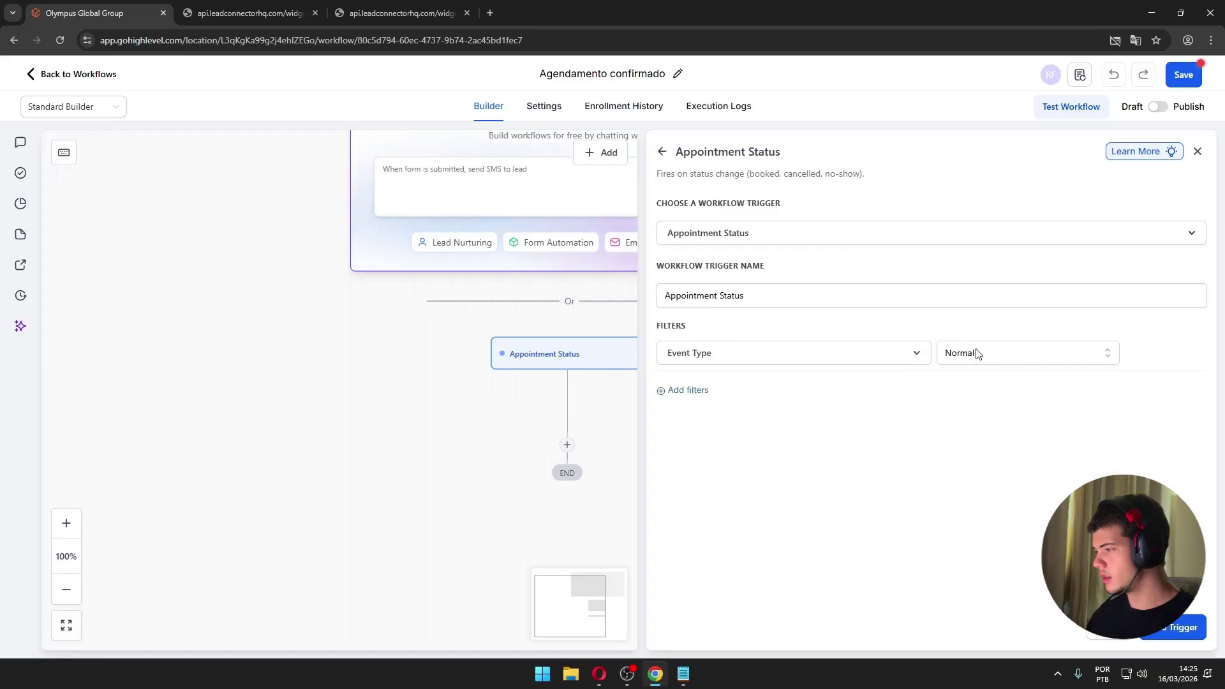
pyautogui.click(688, 390)
pyautogui.click(722, 393)
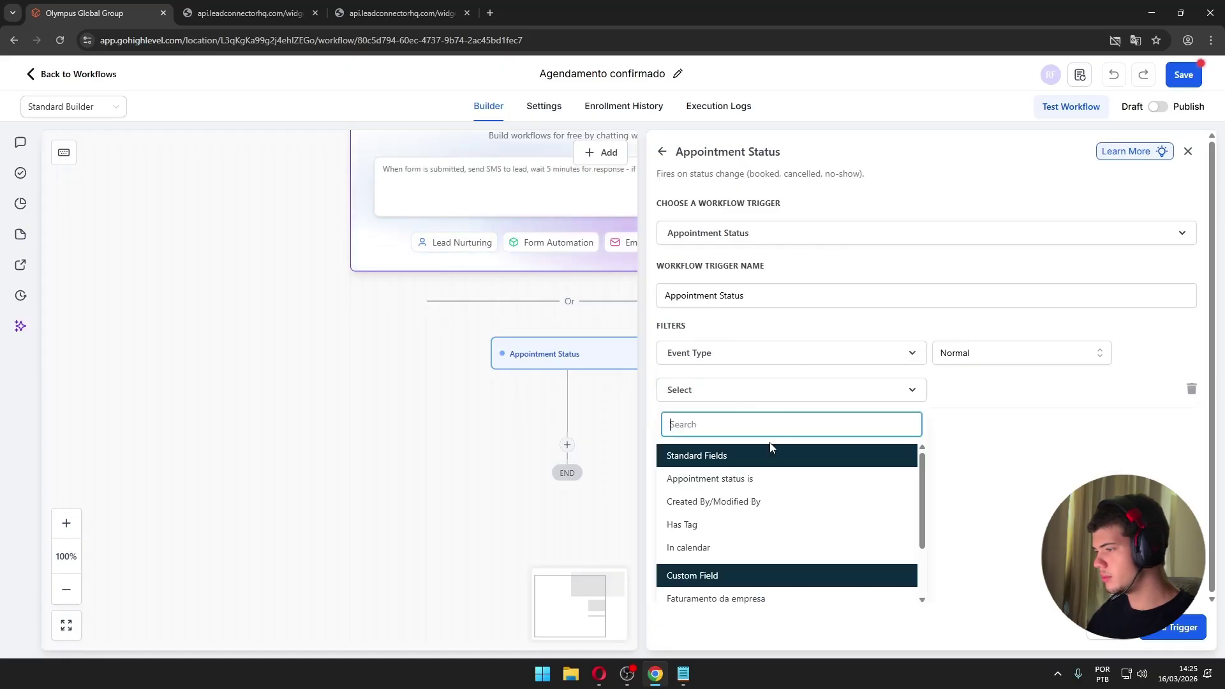
pyautogui.click(702, 548)
pyautogui.click(979, 392)
pyautogui.click(983, 449)
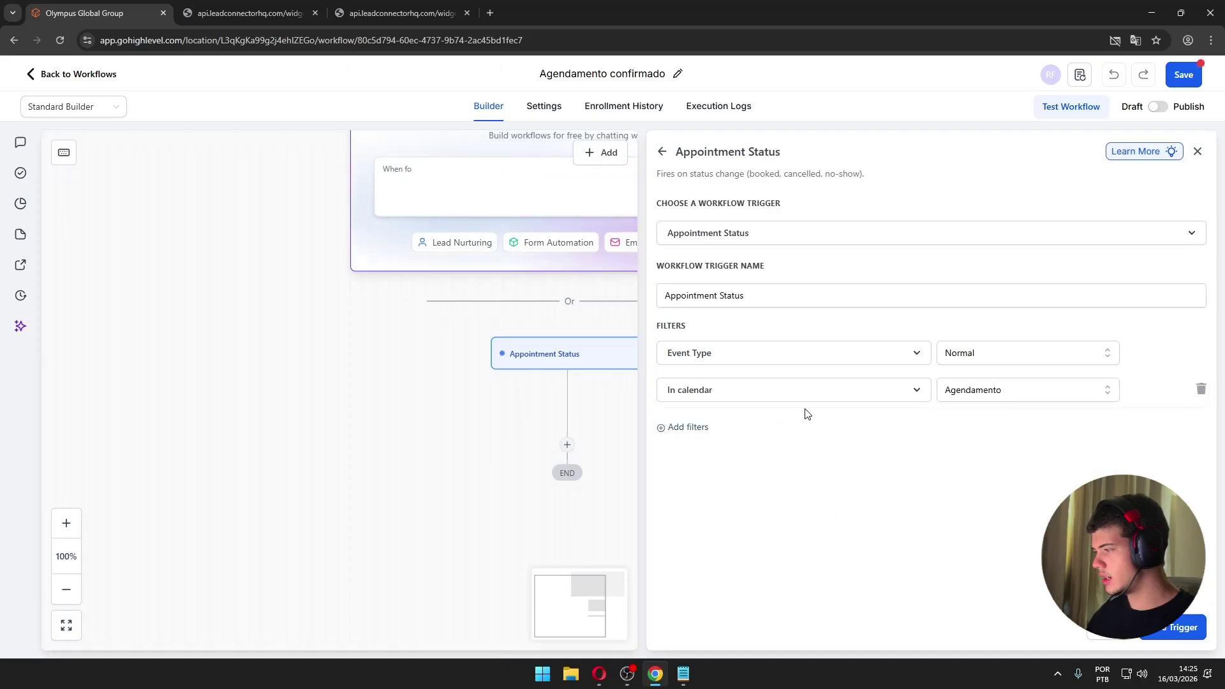
pyautogui.click(702, 430)
pyautogui.click(734, 431)
pyautogui.click(735, 516)
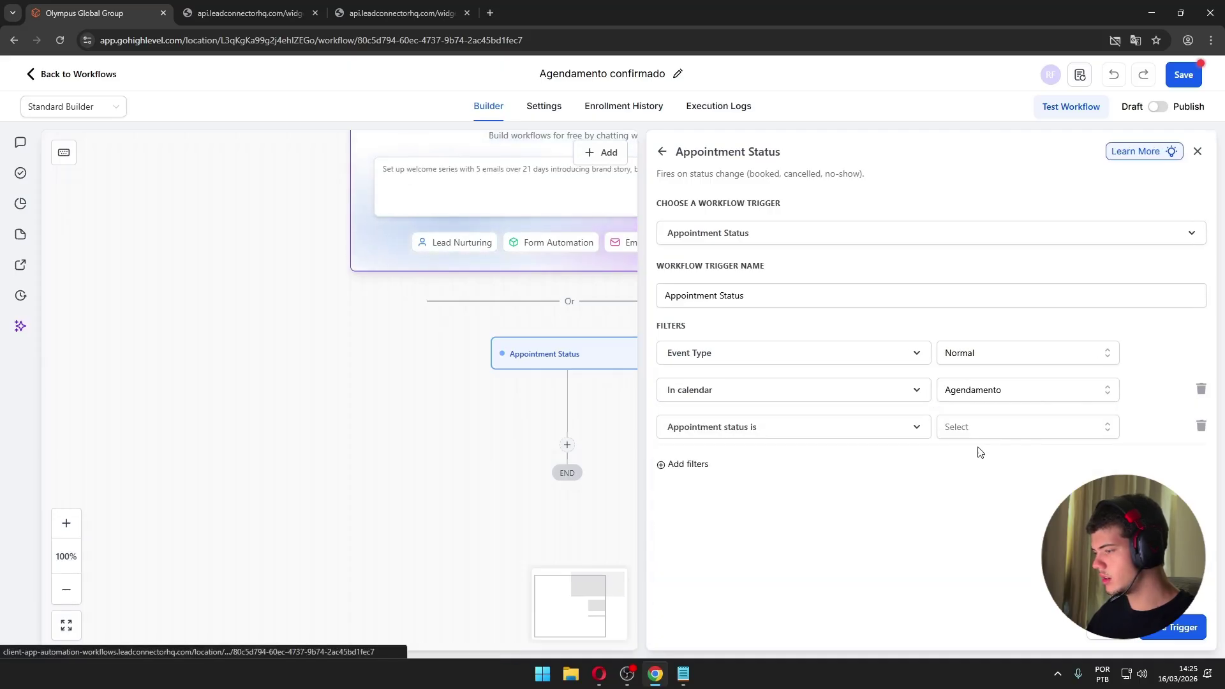
pyautogui.click(1005, 427)
pyautogui.click(977, 509)
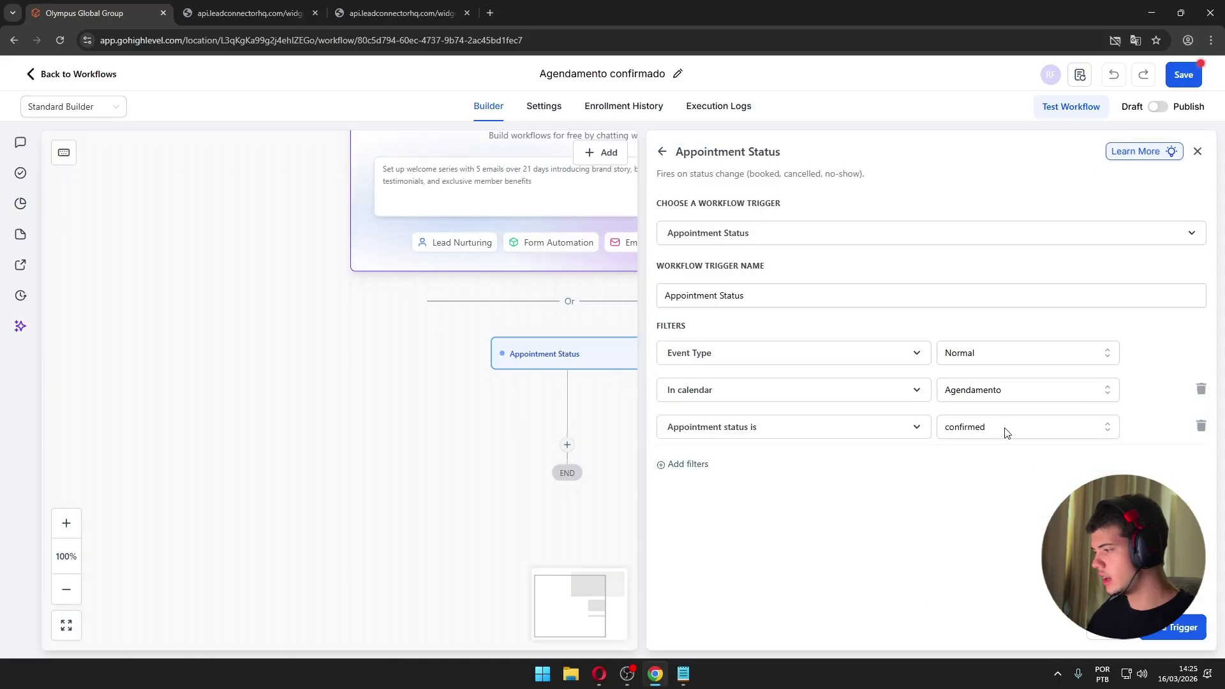
pyautogui.click(1005, 429)
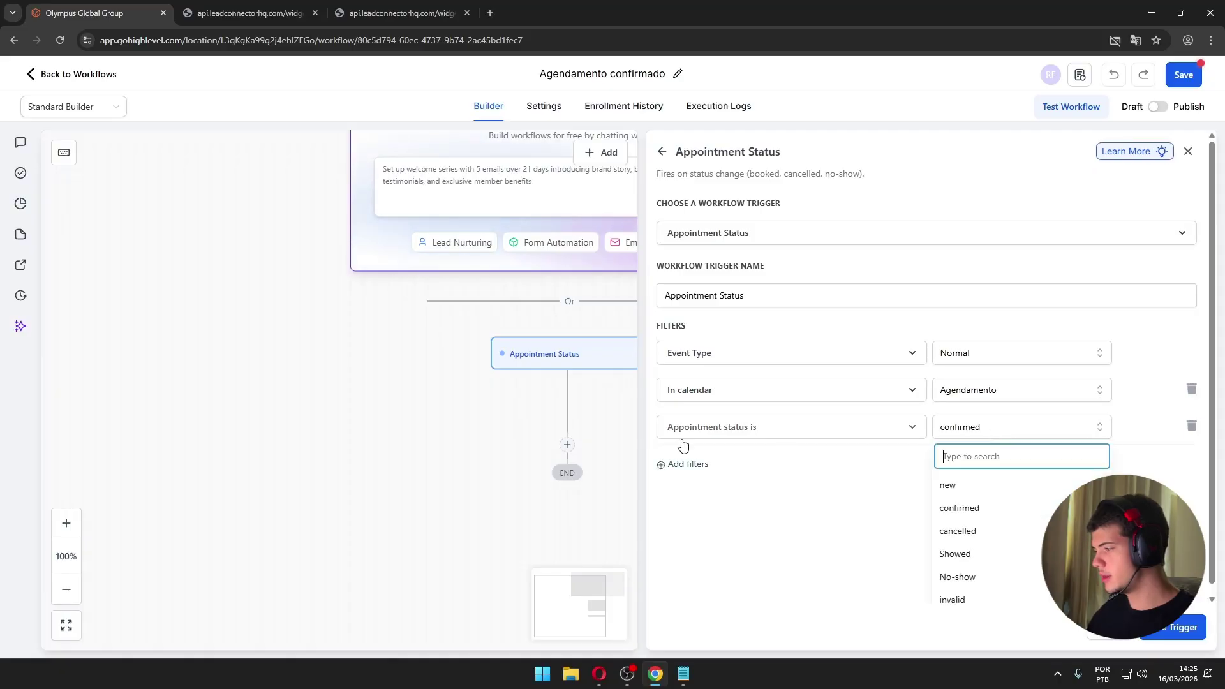
pyautogui.click(820, 495)
pyautogui.click(995, 431)
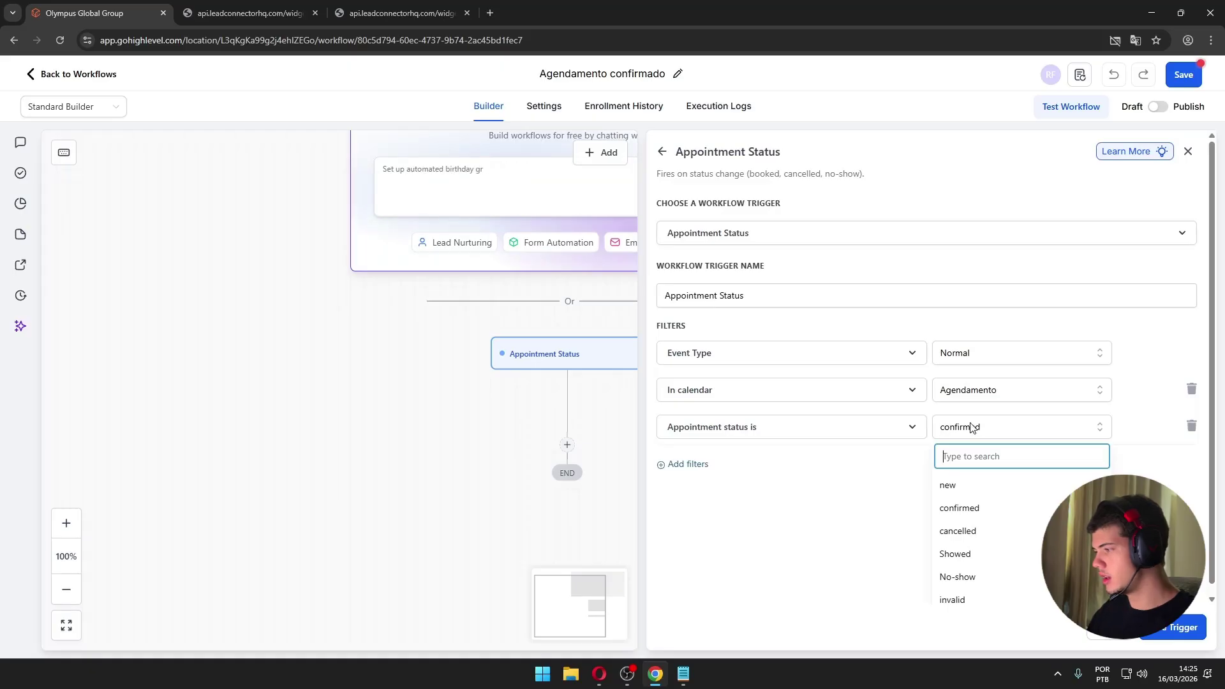
pyautogui.click(990, 429)
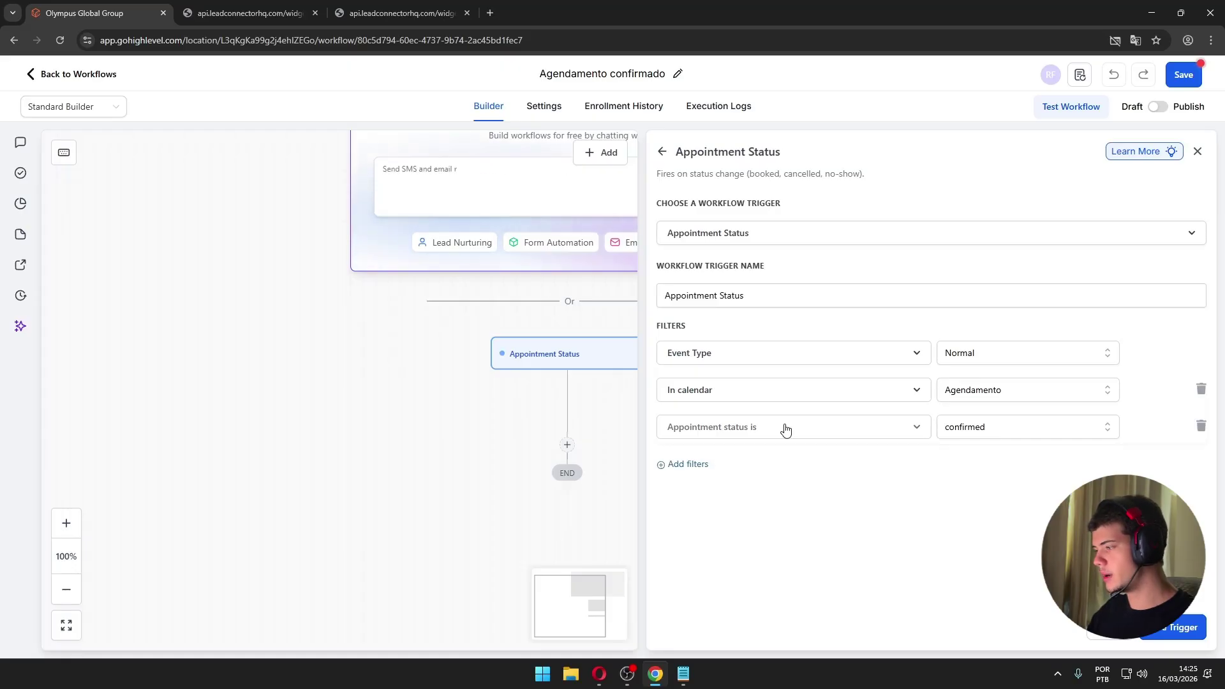
pyautogui.click(1009, 432)
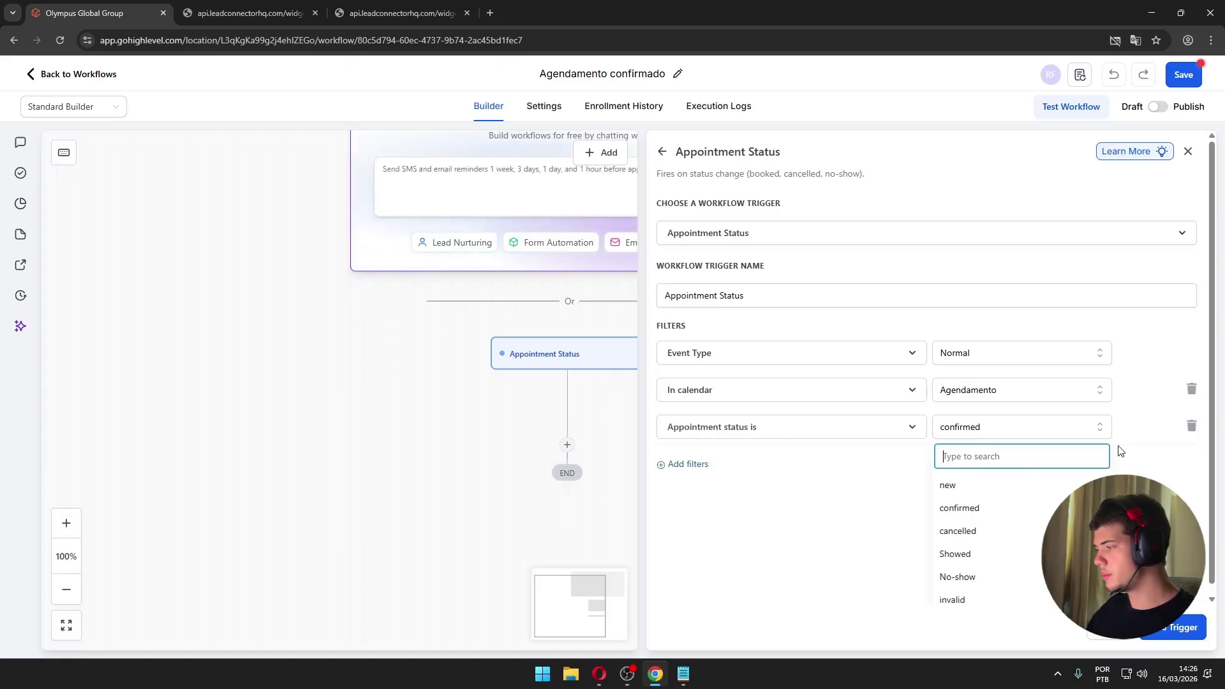
pyautogui.click(1189, 428)
# - Add an "Appointment status is" filter set to confirmed and save the Appointment Status trigger
pyautogui.click(667, 428)
pyautogui.click(706, 428)
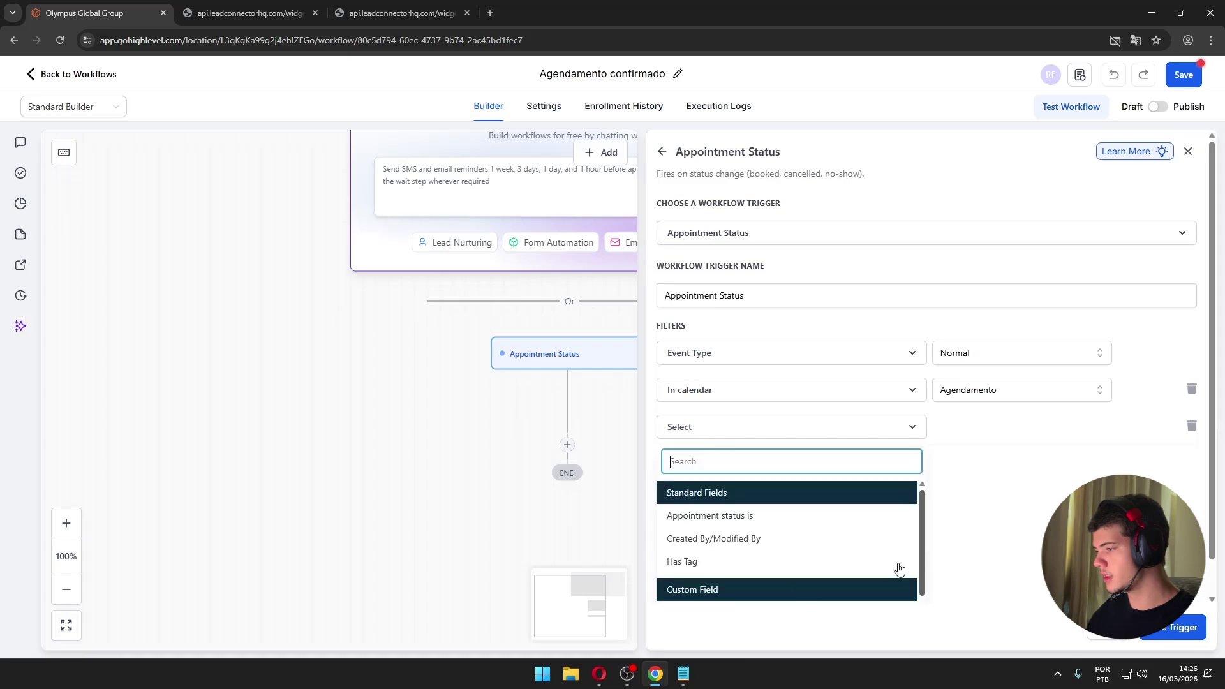
pyautogui.click(782, 516)
pyautogui.click(1024, 428)
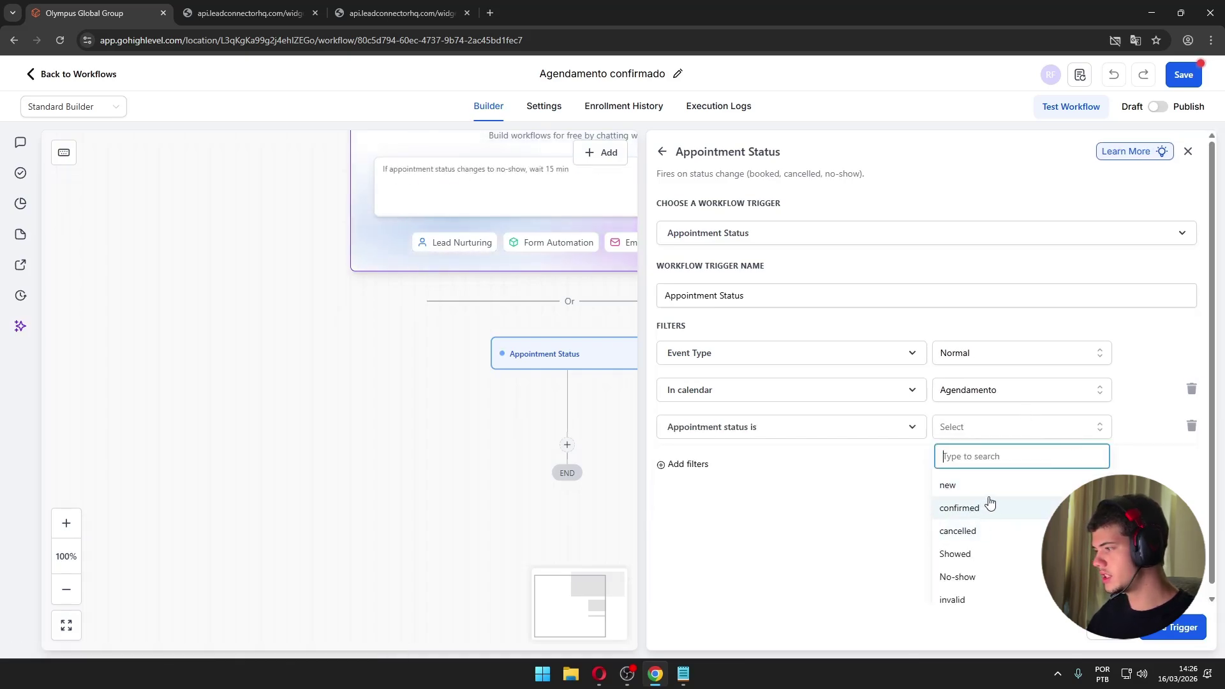
pyautogui.click(960, 508)
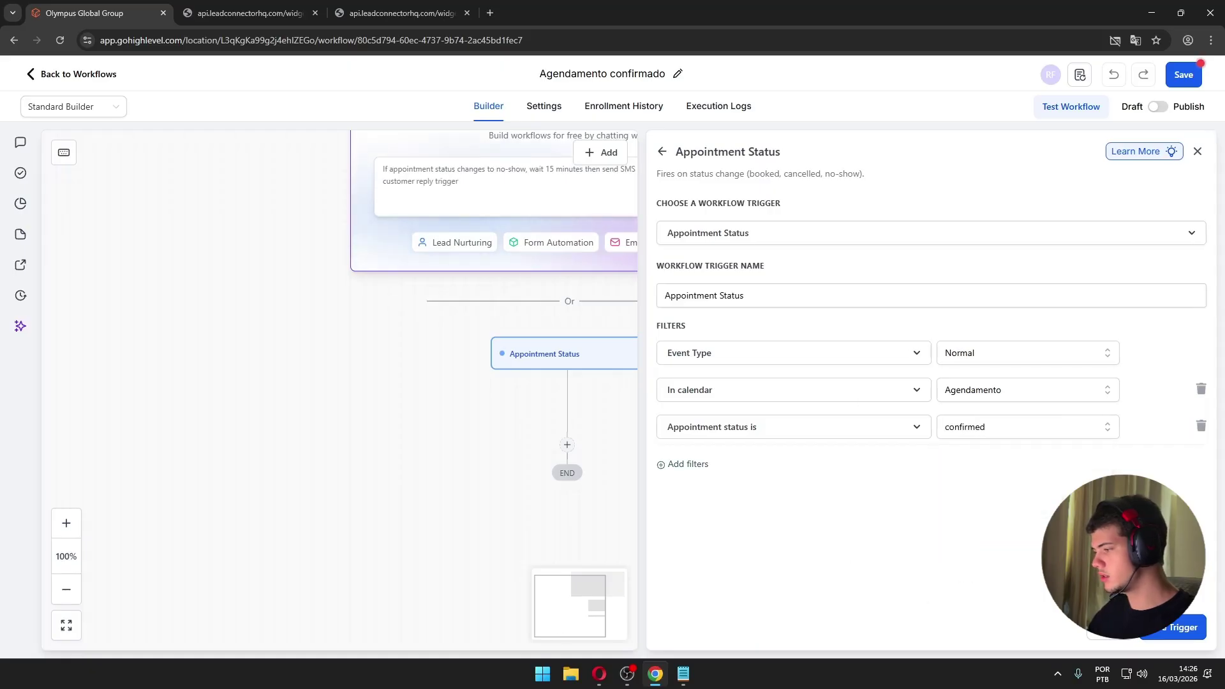
pyautogui.click(1174, 627)
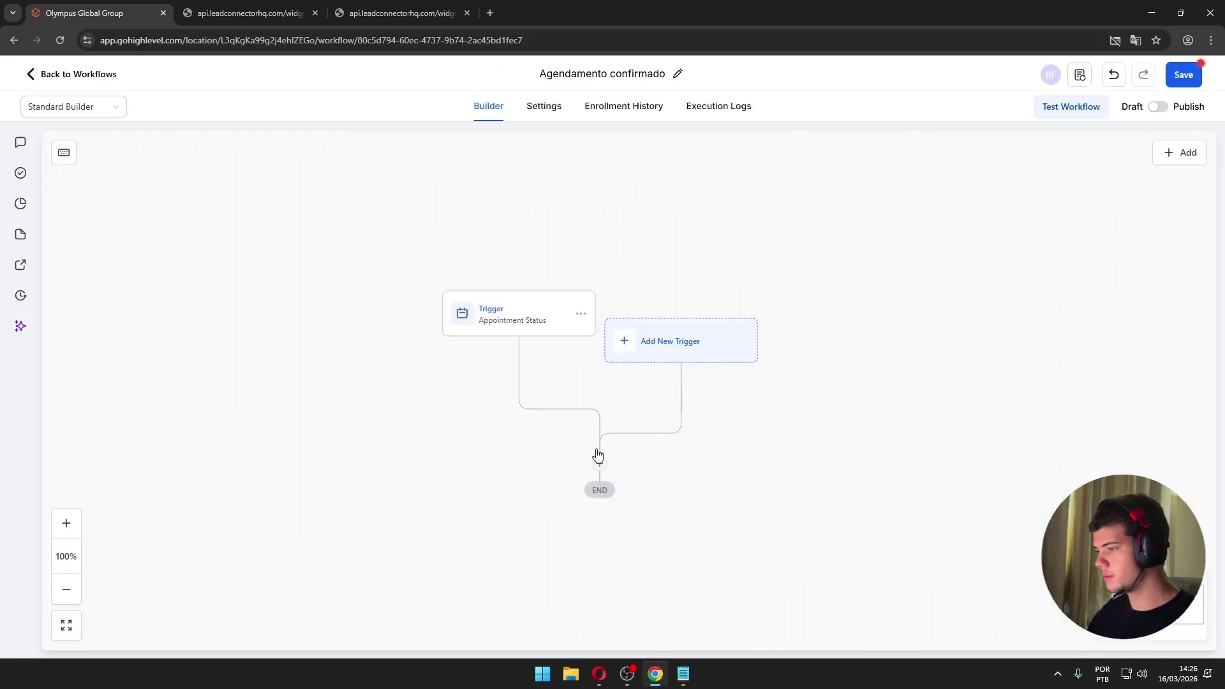
# - Search the actions for "wai", add a Wait action after the trigger and make it wait for Event / Appointment time
pyautogui.click(598, 457)
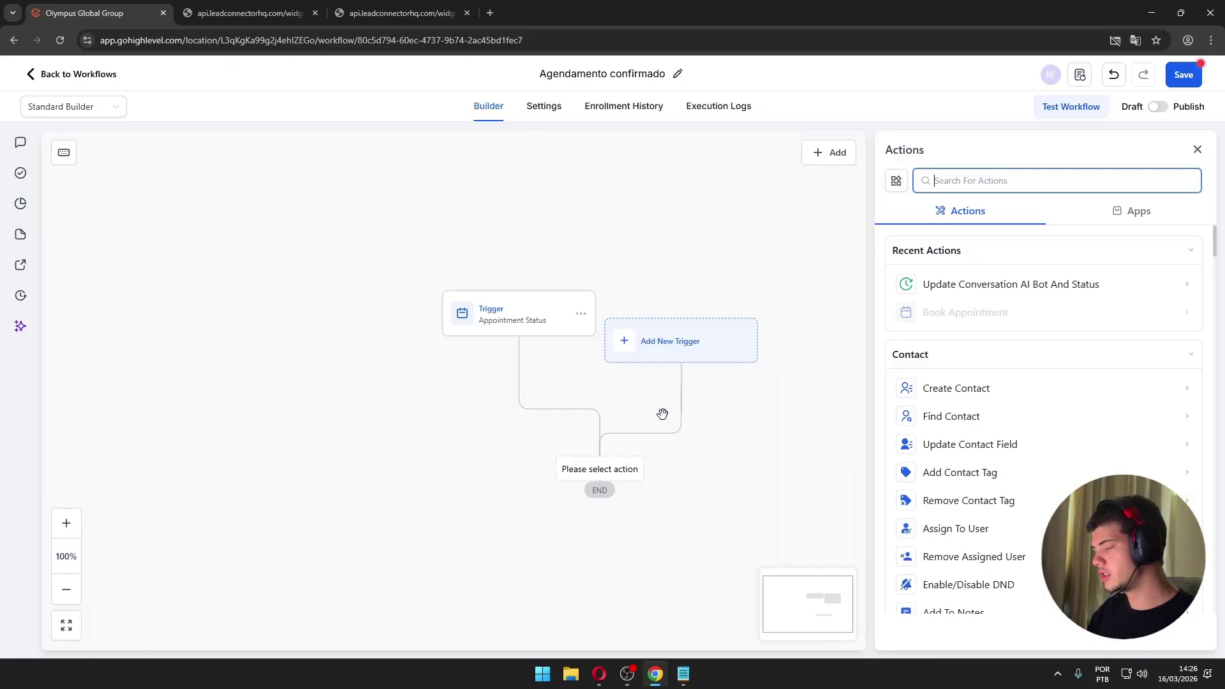
pyautogui.write('wai')
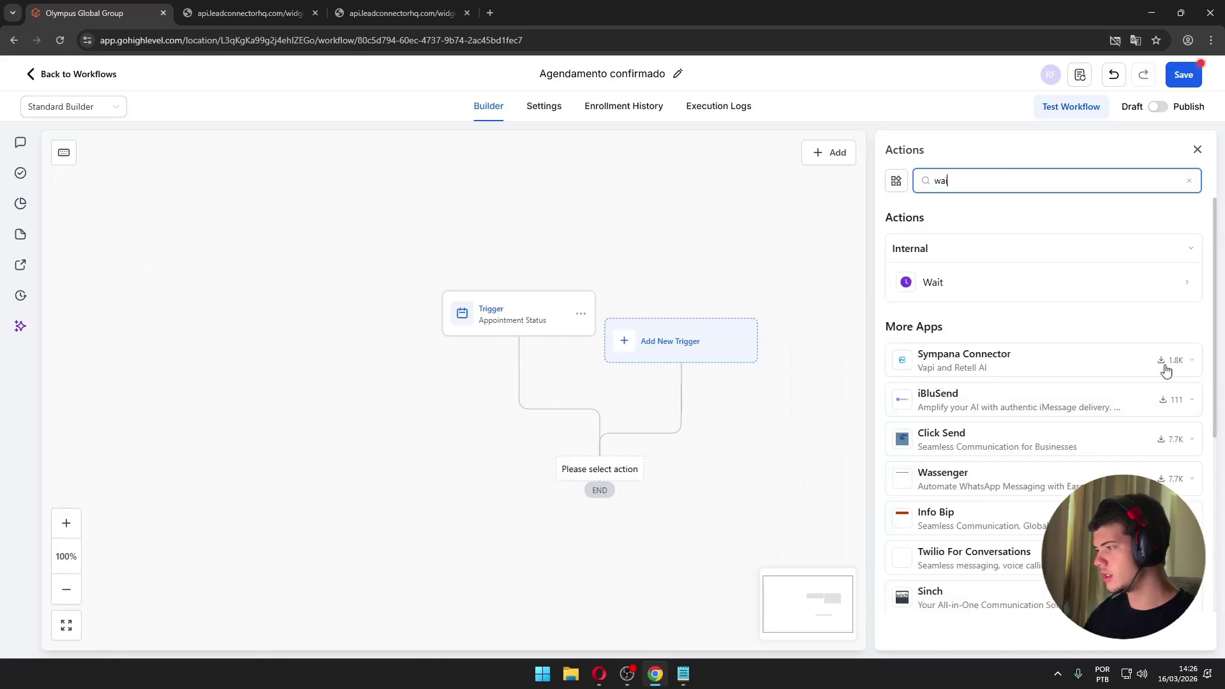
pyautogui.click(1085, 282)
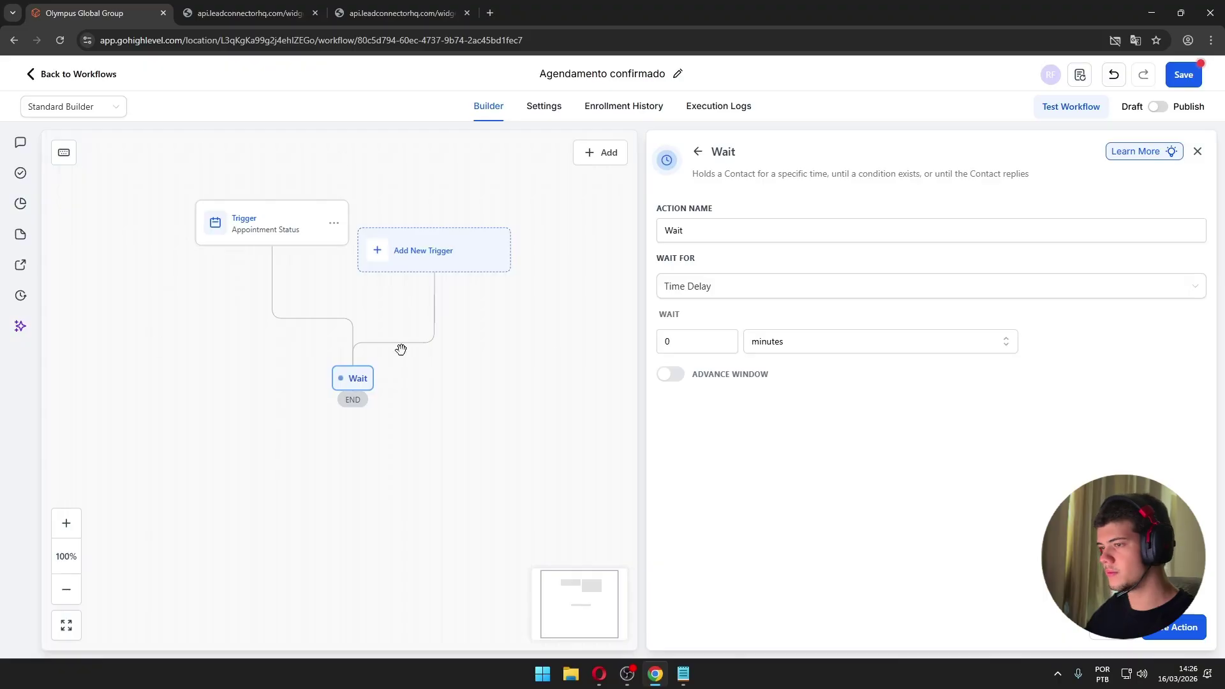
pyautogui.click(720, 292)
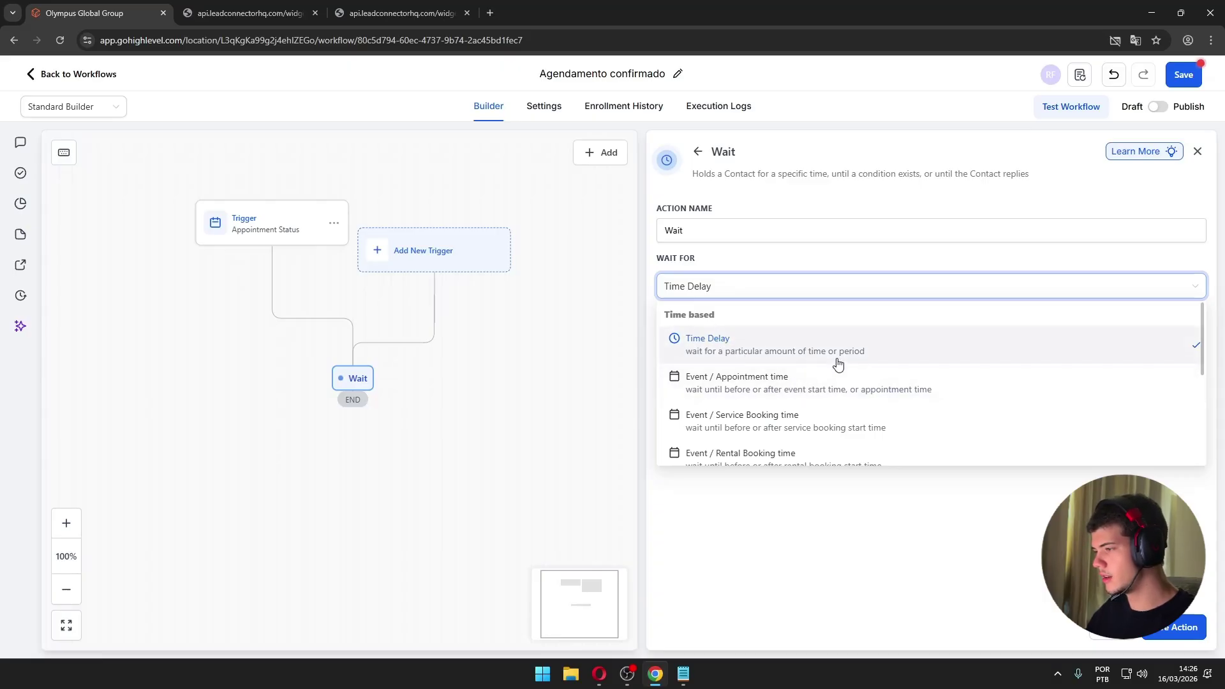
pyautogui.click(817, 382)
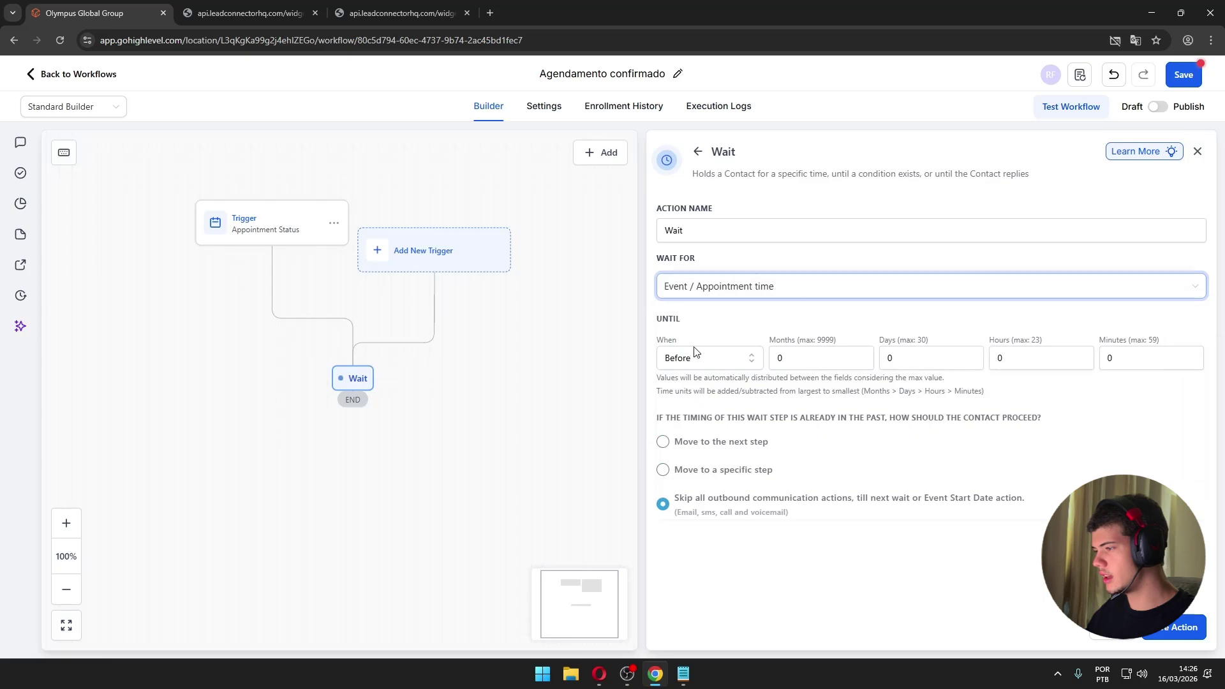
# - Set the Wait action to run until 10 minutes before the appointment and save the action
pyautogui.click(695, 354)
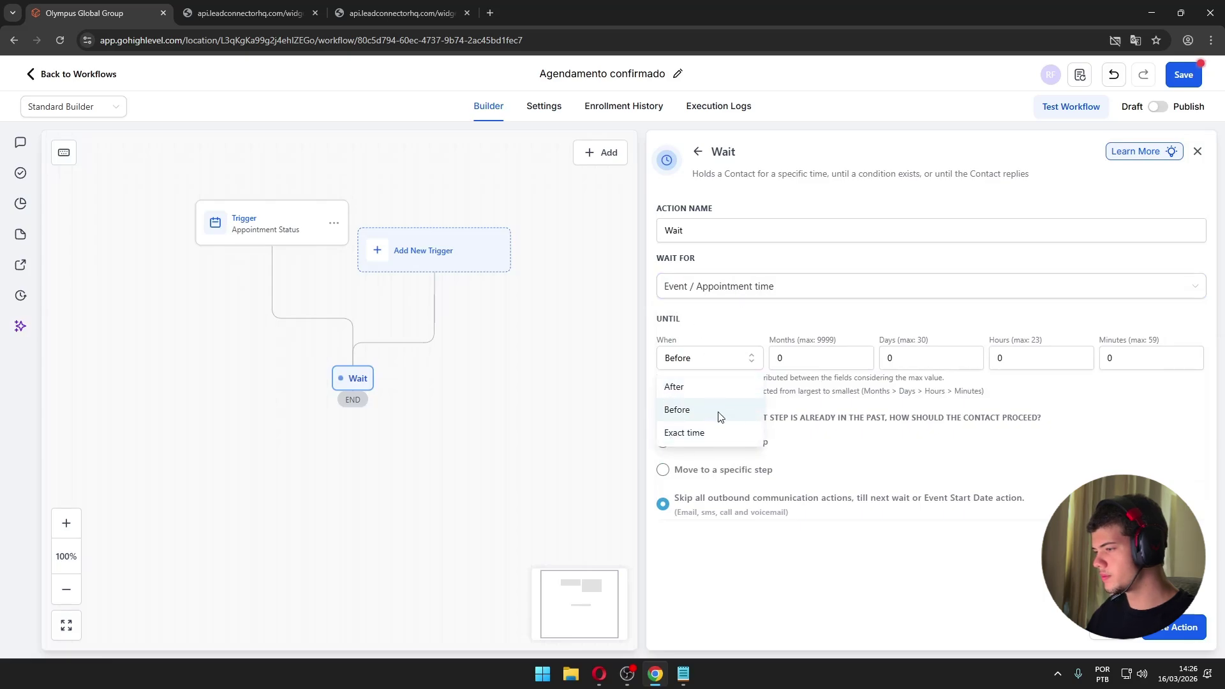
pyautogui.click(719, 410)
pyautogui.press('Tab')
pyautogui.press('Tab')
pyautogui.press('Tab')
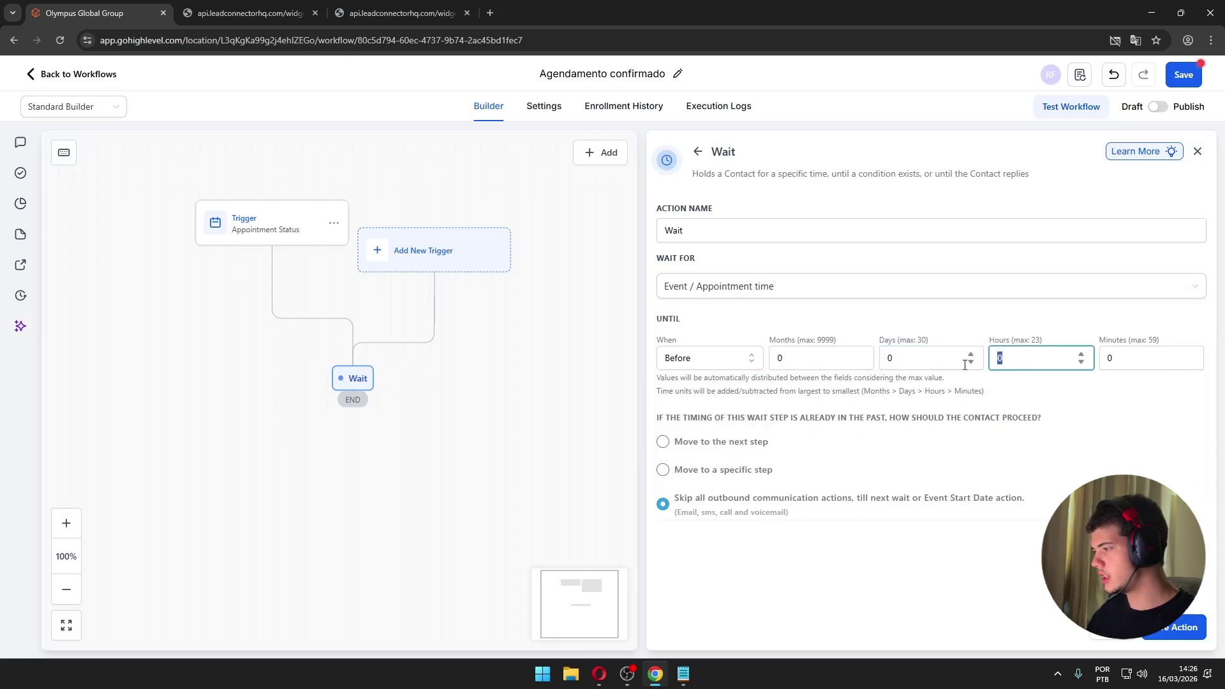
pyautogui.press('Tab')
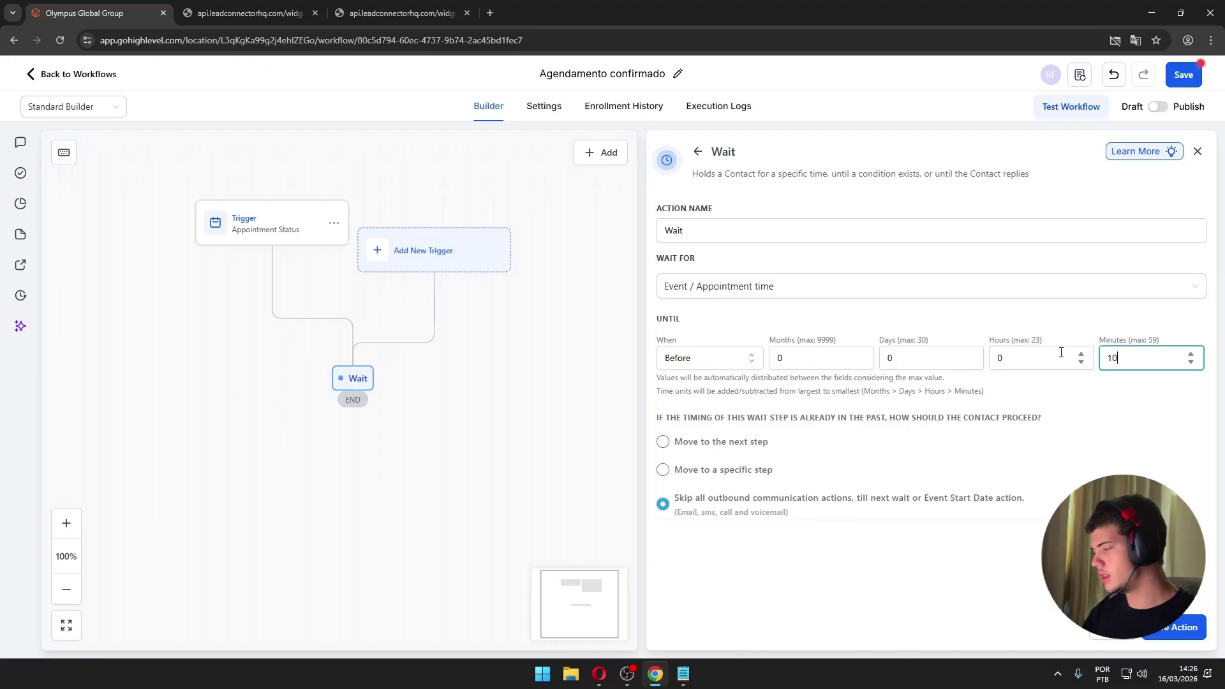
pyautogui.click(1190, 631)
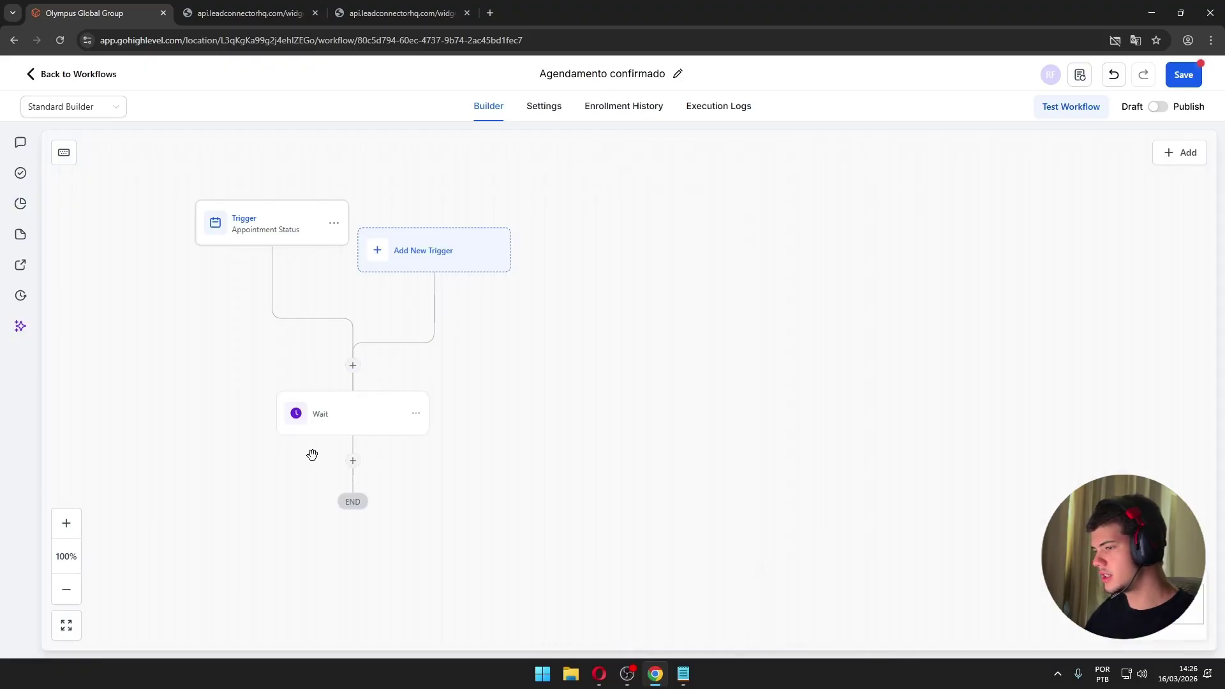
# - Add an SMS action after the Wait step with the message "teste" and save the action
pyautogui.click(351, 459)
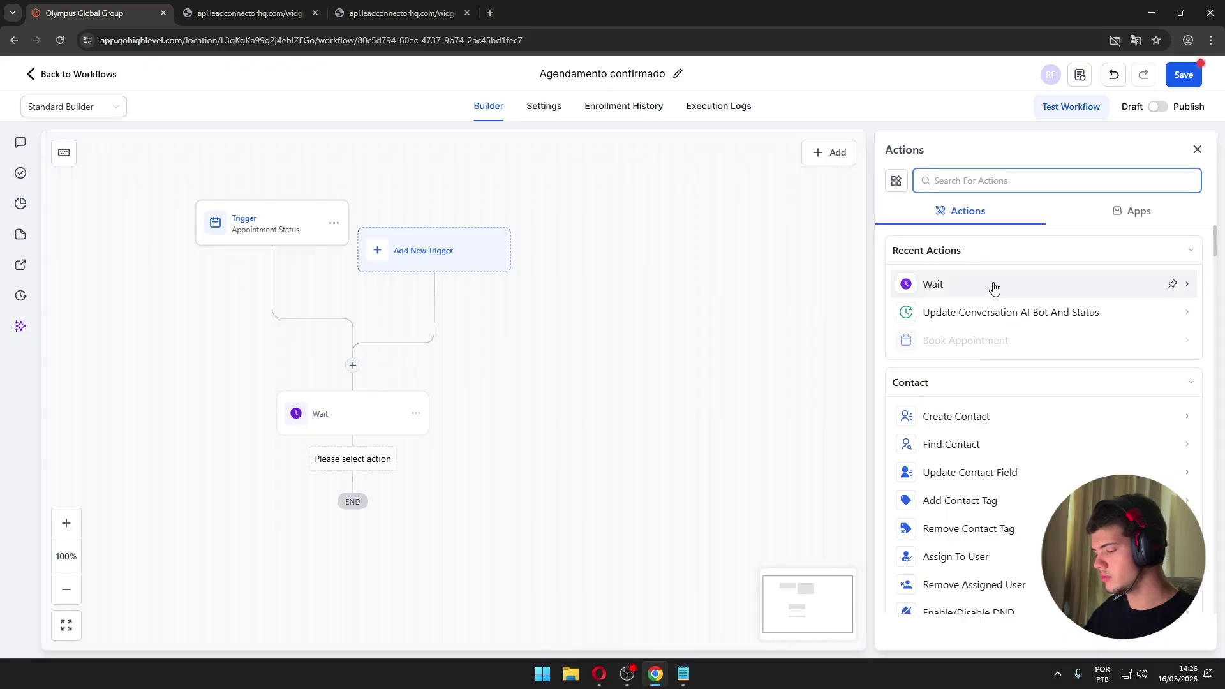
pyautogui.write('sms')
pyautogui.click(1066, 281)
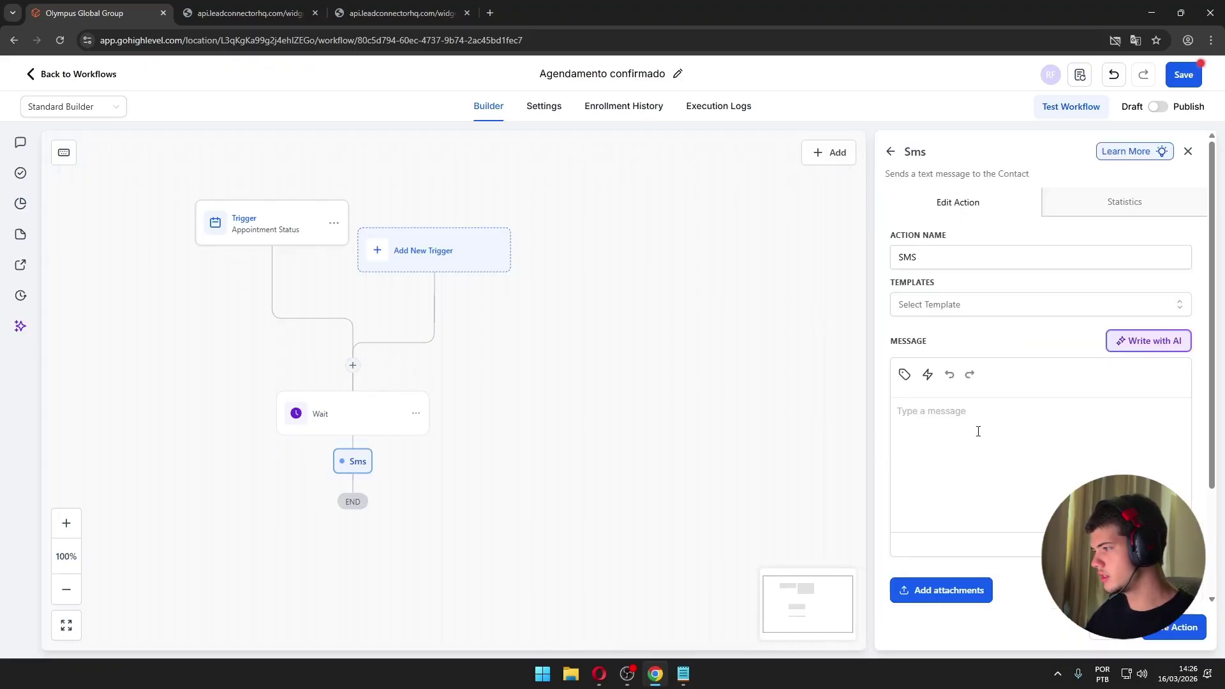
pyautogui.write('teste')
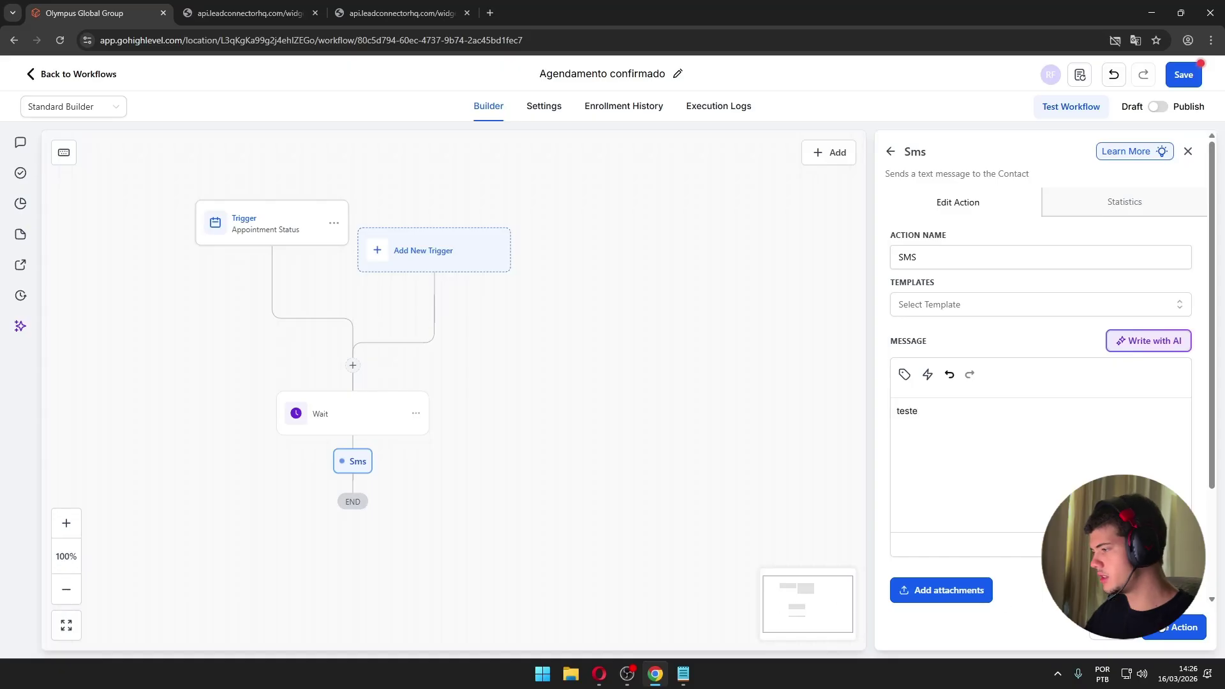
pyautogui.click(1177, 627)
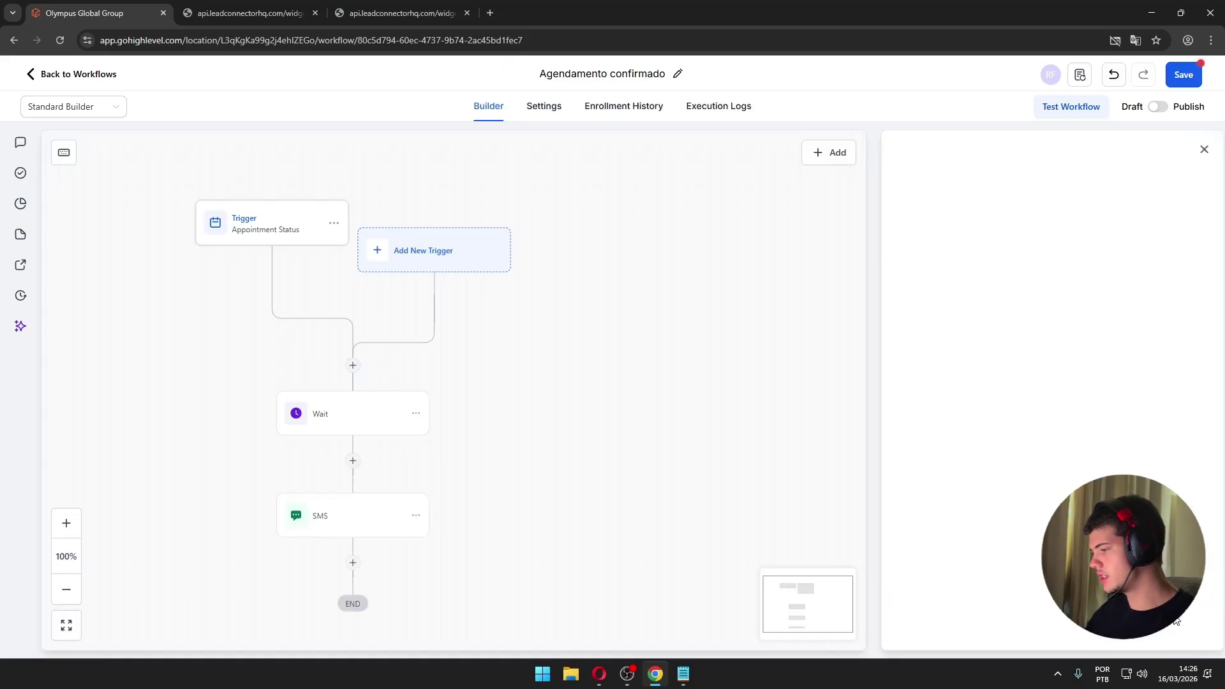
pyautogui.click(353, 365)
pyautogui.click(970, 284)
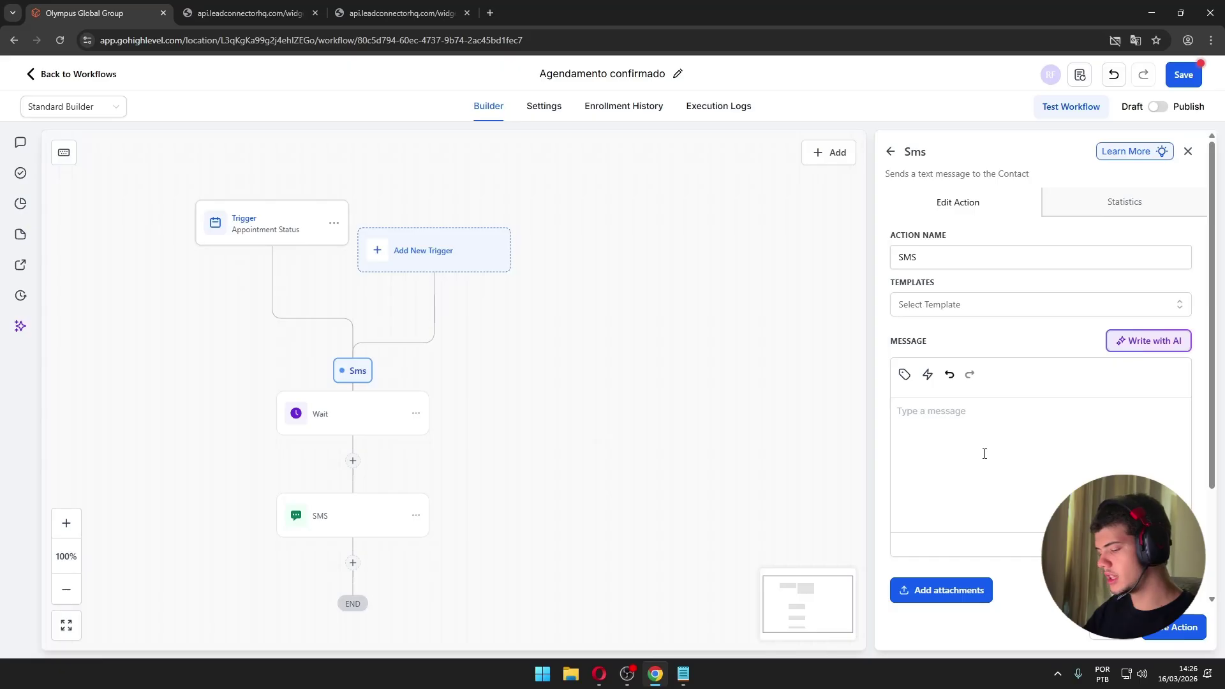
pyautogui.write('Agem')
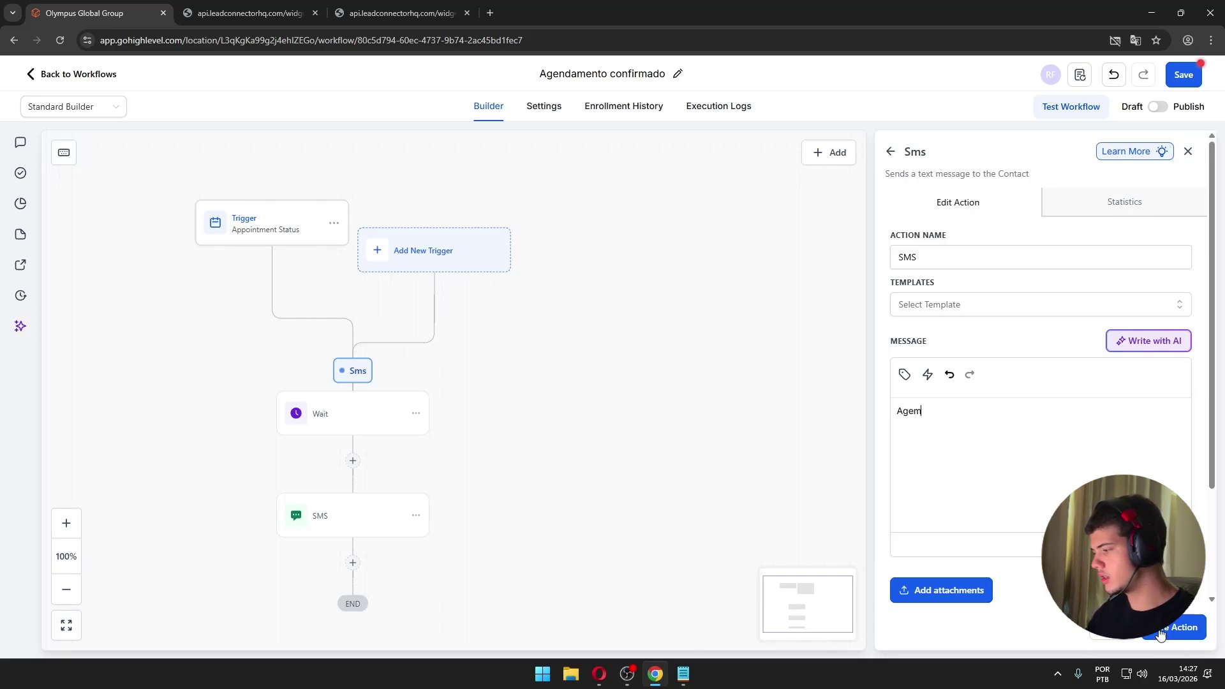
pyautogui.click(826, 410)
pyautogui.click(712, 391)
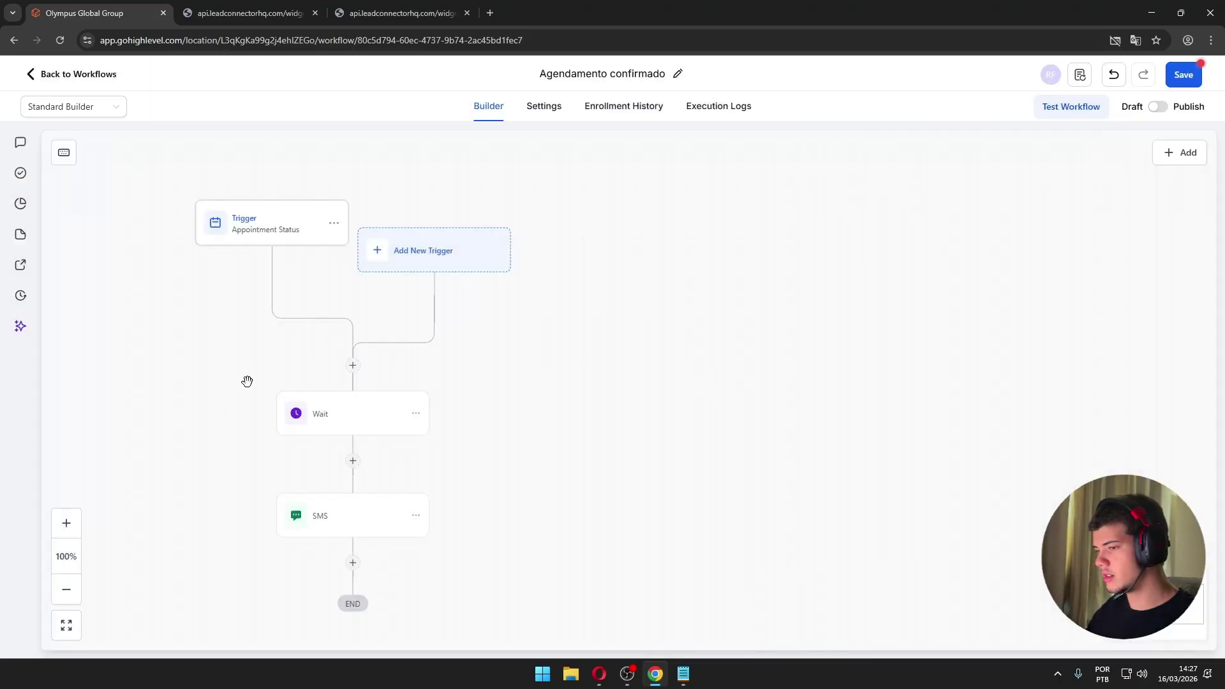
# - Publish and save the Agendamento confirmado workflow and return to the workflow list
pyautogui.click(1159, 106)
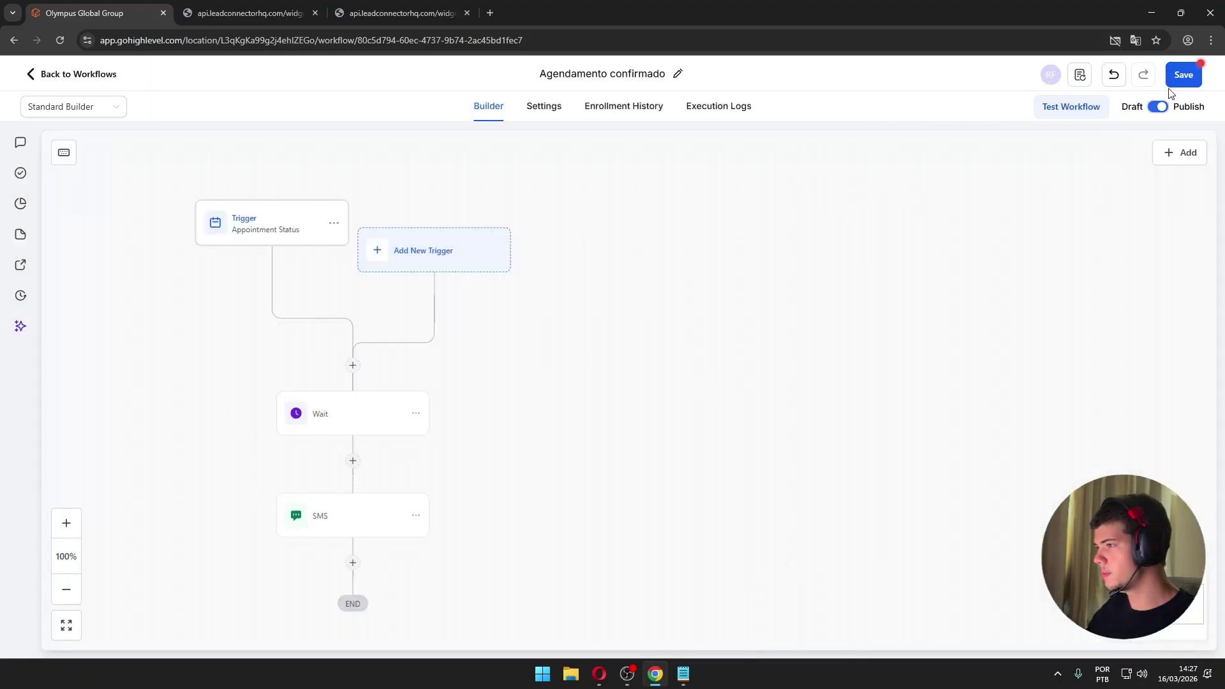
pyautogui.click(64, 78)
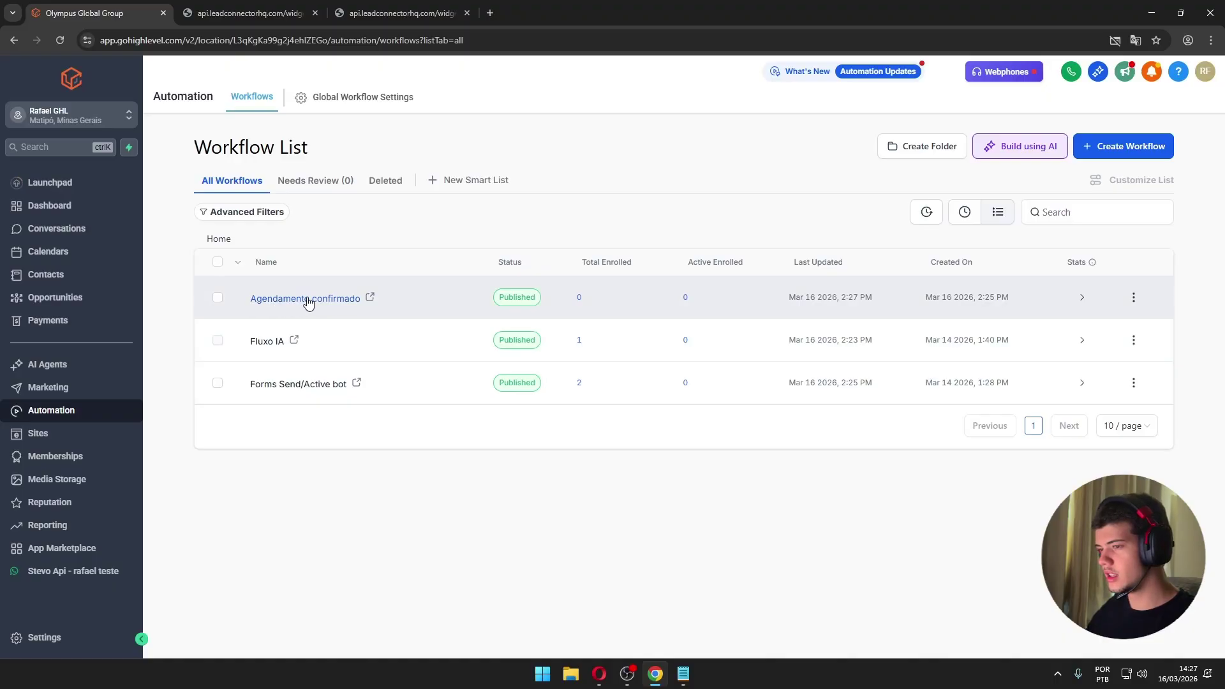
# - Open the Forms Send/Active bot workflow and review its Form Submitted trigger and bot status action
pyautogui.moveTo(264, 385); pyautogui.dragTo(269, 386)
pyautogui.click(269, 385)
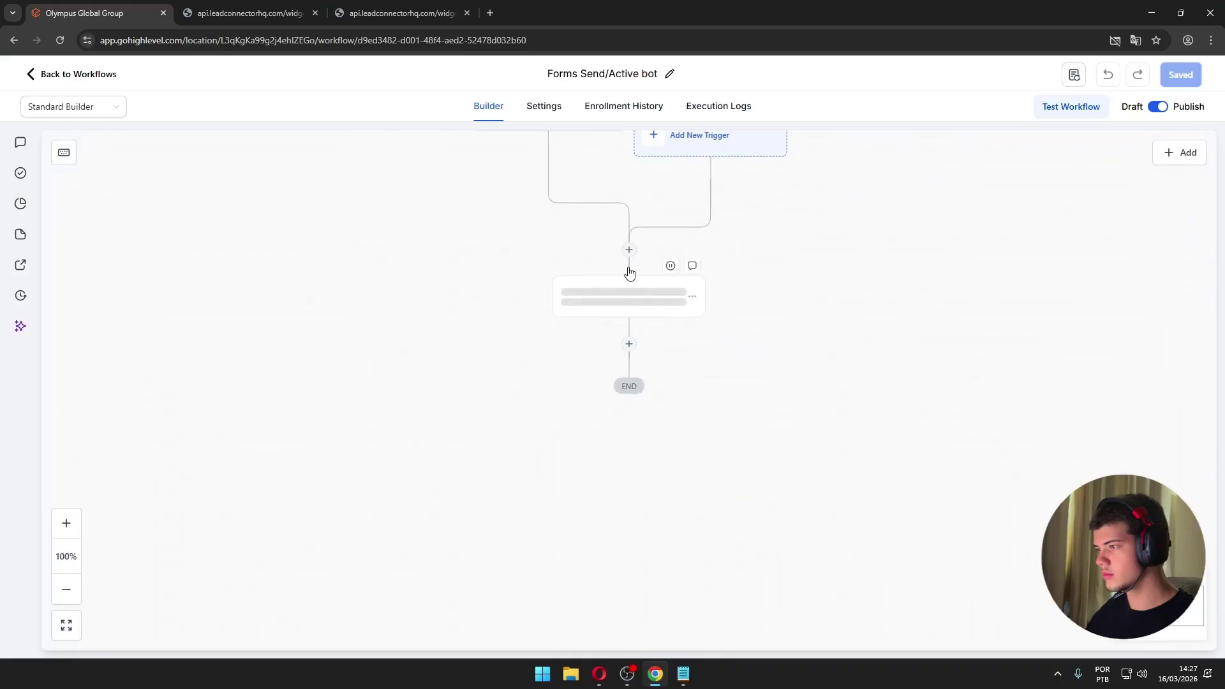
pyautogui.click(538, 172)
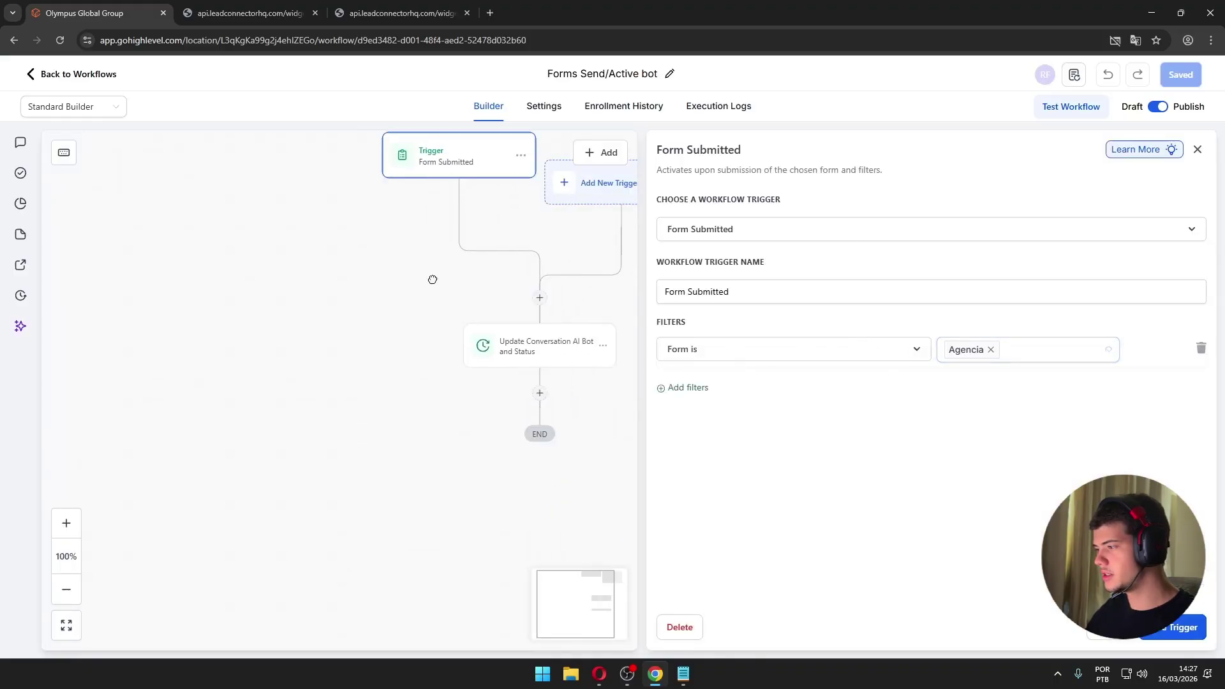
pyautogui.click(516, 353)
# - Add a Wait action with a 5-minute time delay after Update Conversation AI Bot and Status and save the action
pyautogui.click(499, 390)
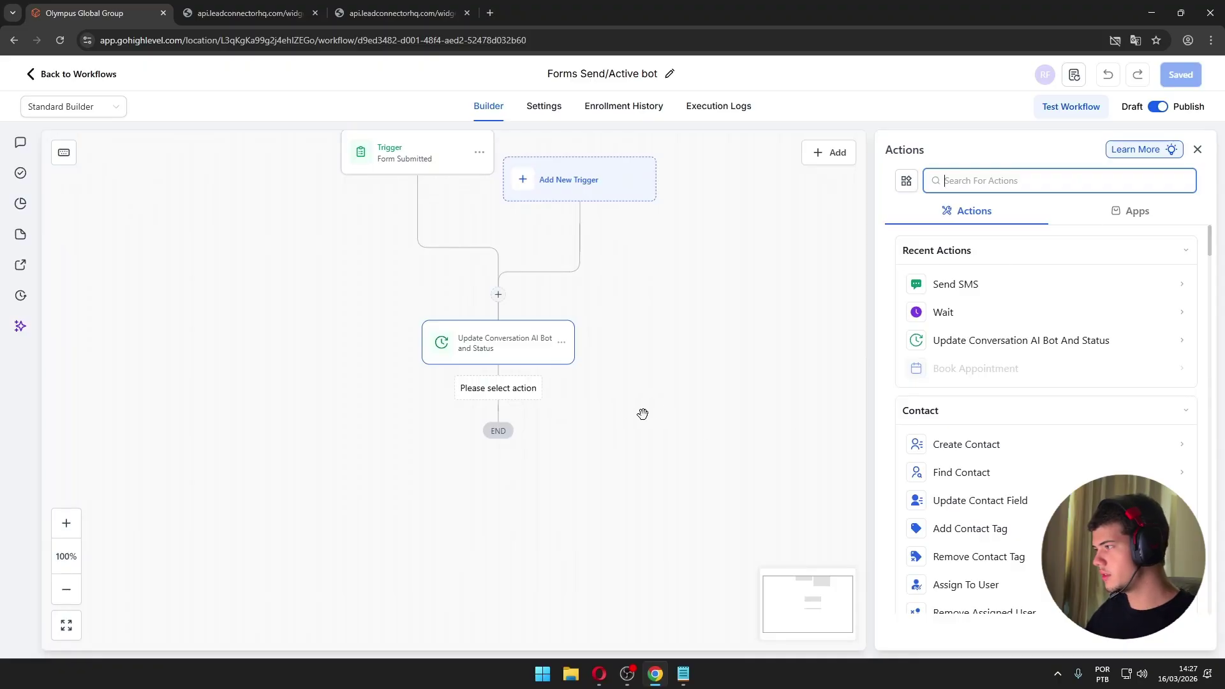
pyautogui.click(1199, 150)
pyautogui.click(489, 389)
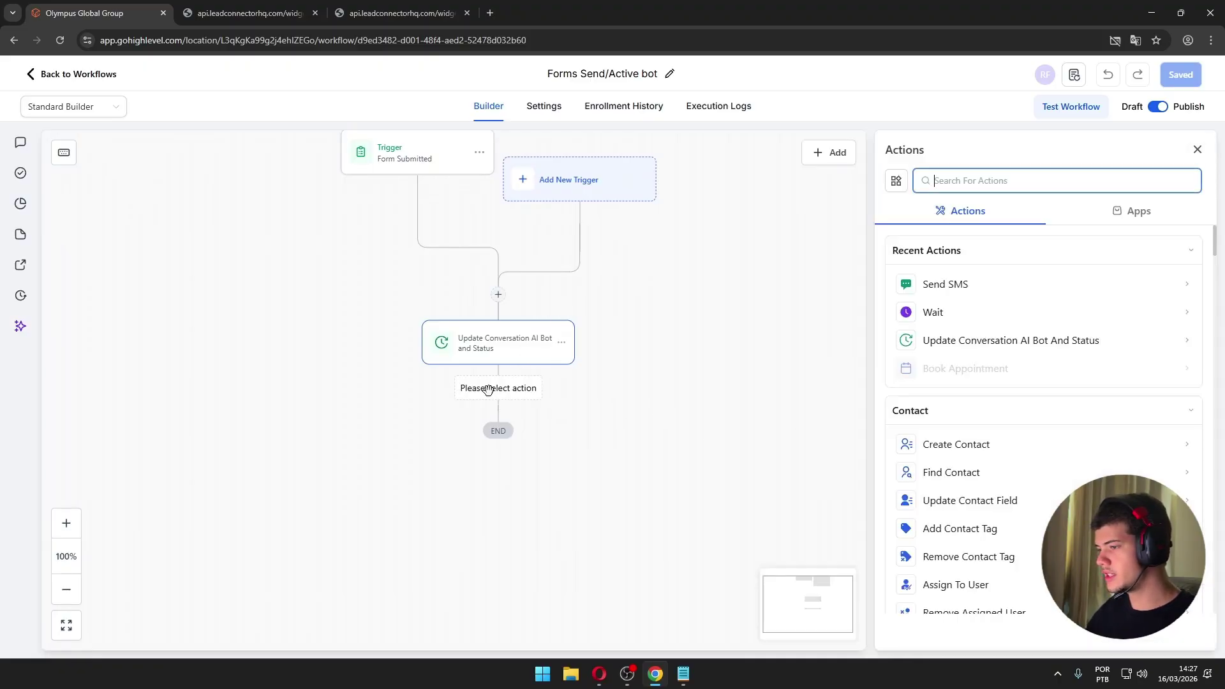
pyautogui.write('wait')
pyautogui.click(951, 281)
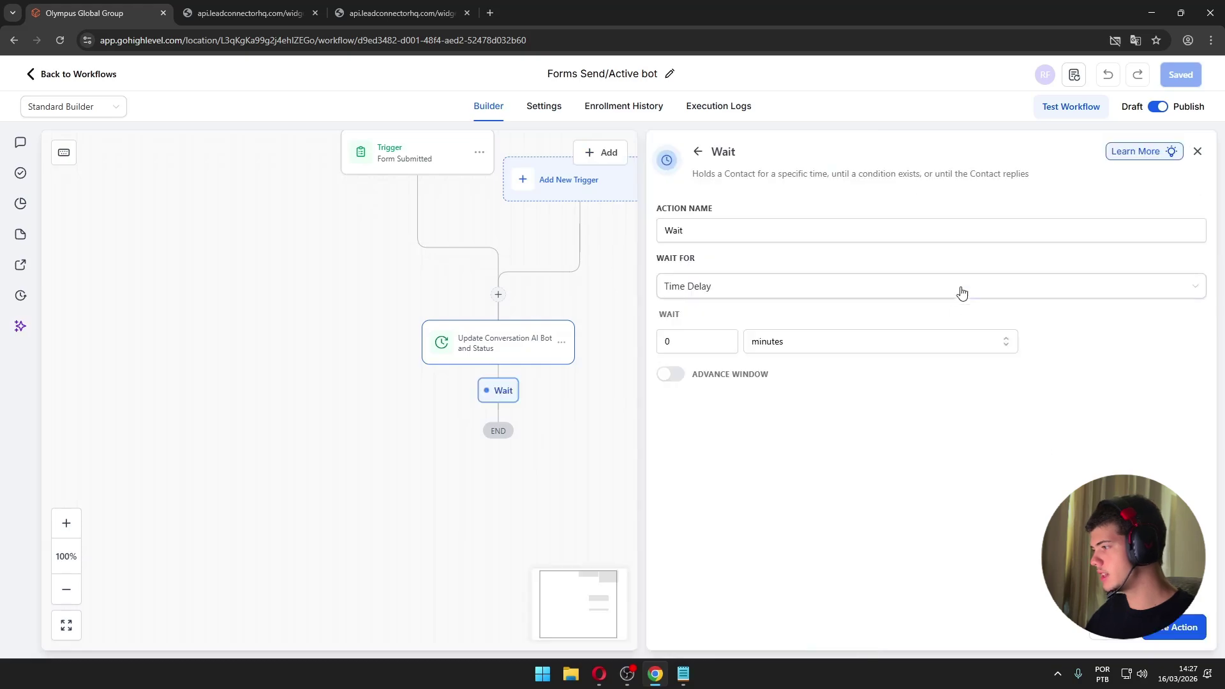
pyautogui.moveTo(697, 343); pyautogui.dragTo(620, 337)
pyautogui.write('5')
pyautogui.click(838, 347)
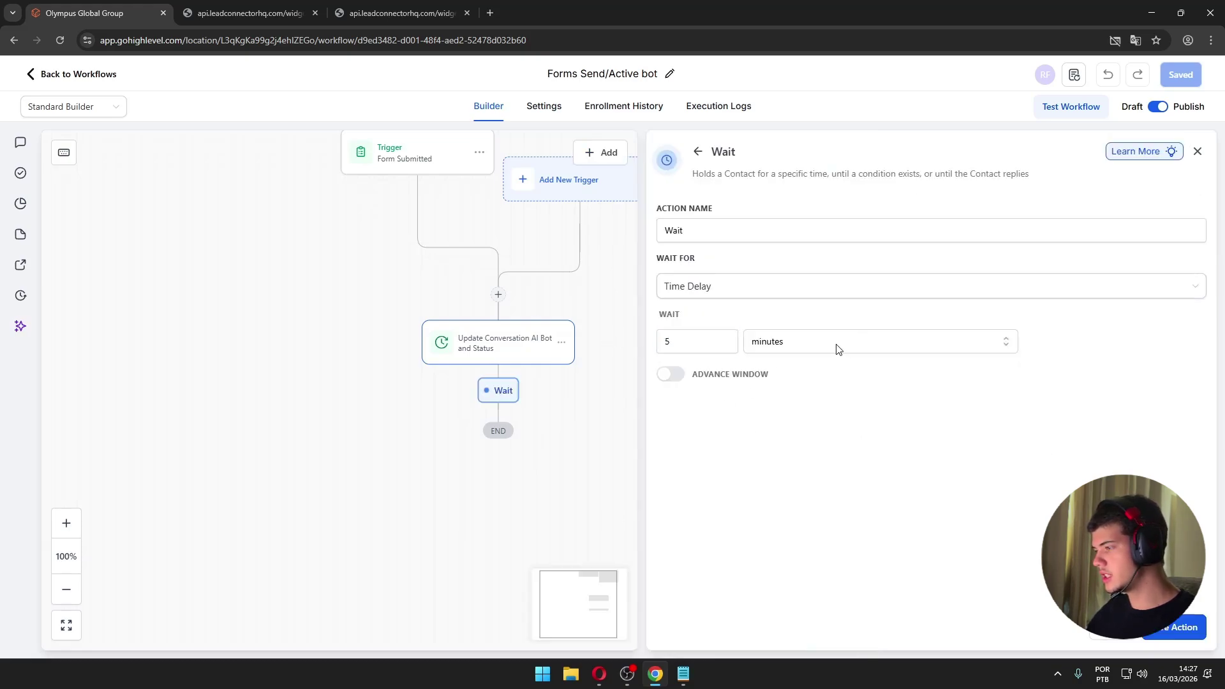
pyautogui.click(1167, 626)
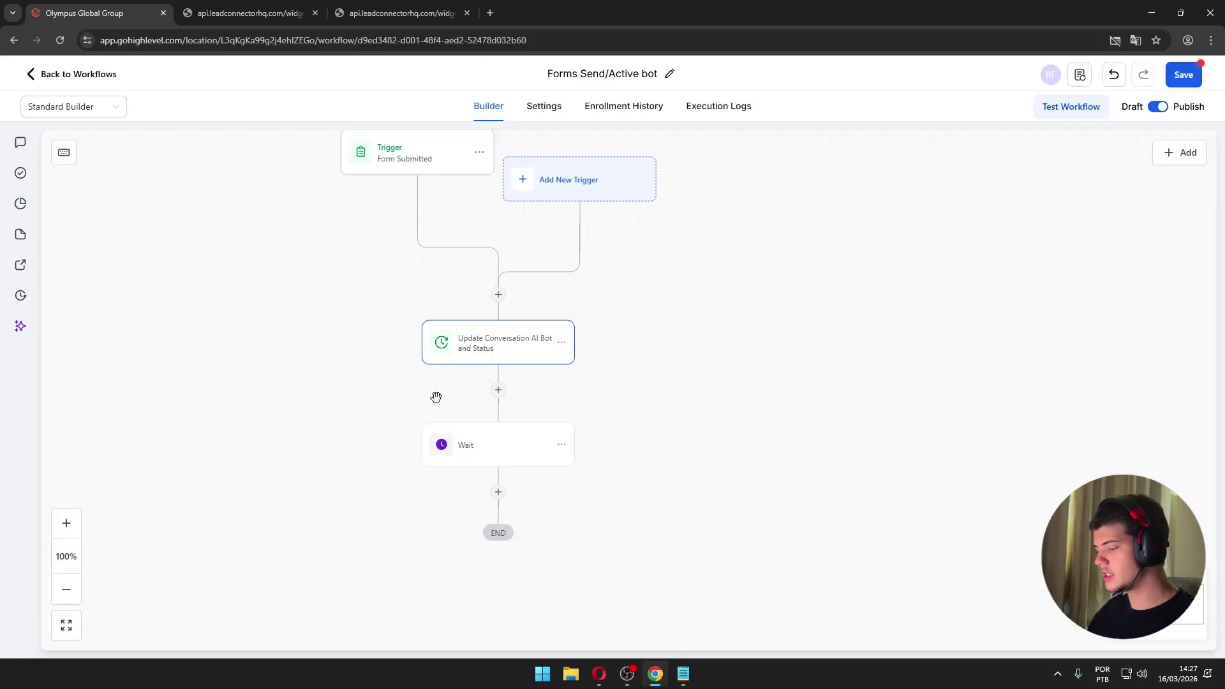
# - Add an If / Else action after the Wait step and try Workflow Trigger as the branch's condition
pyautogui.click(497, 489)
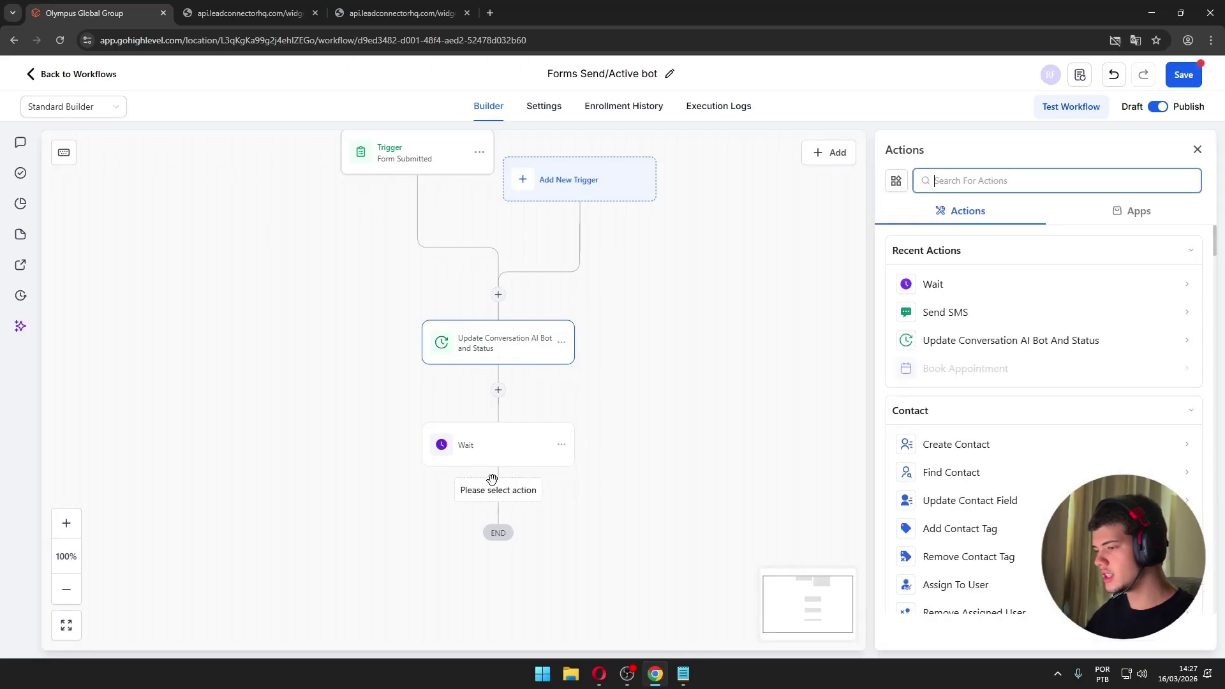
pyautogui.write('if')
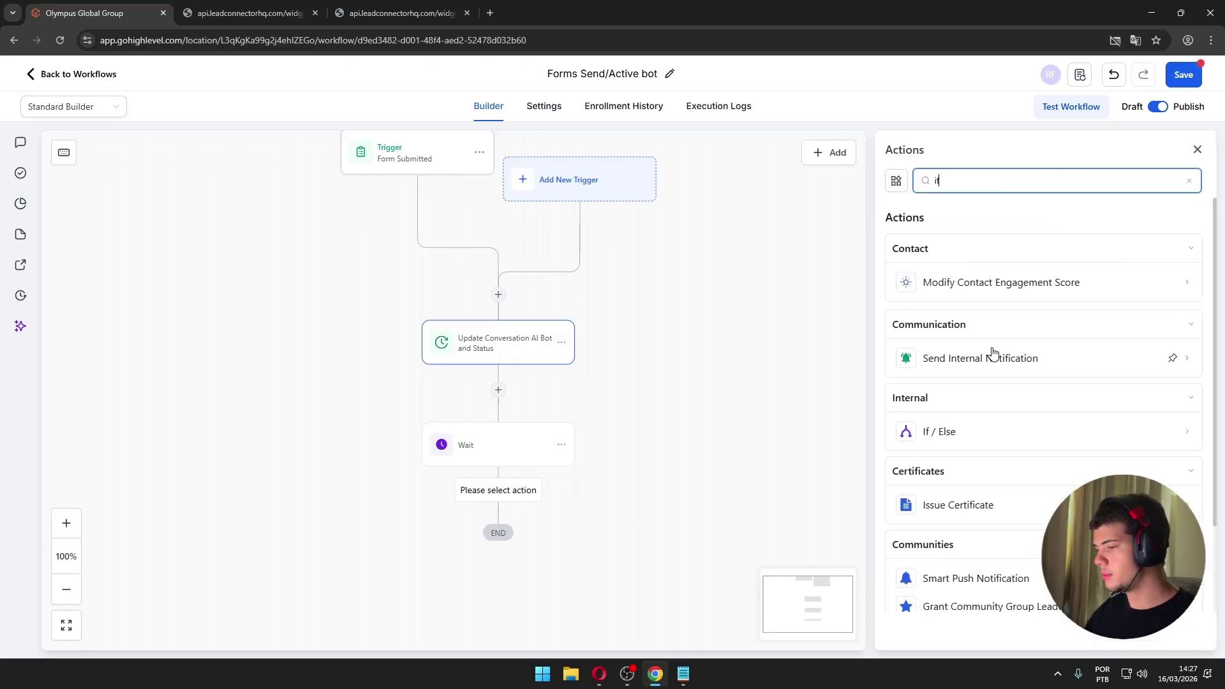
pyautogui.click(950, 432)
pyautogui.click(760, 442)
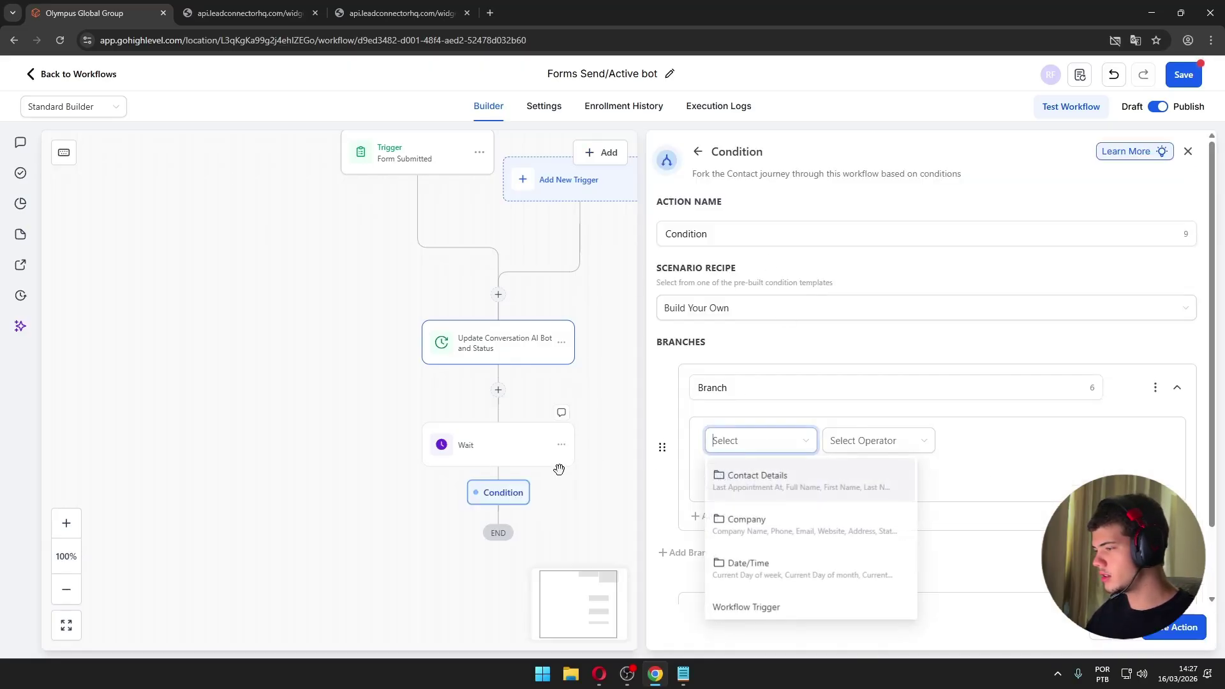
pyautogui.scroll(-2, 770, 538)
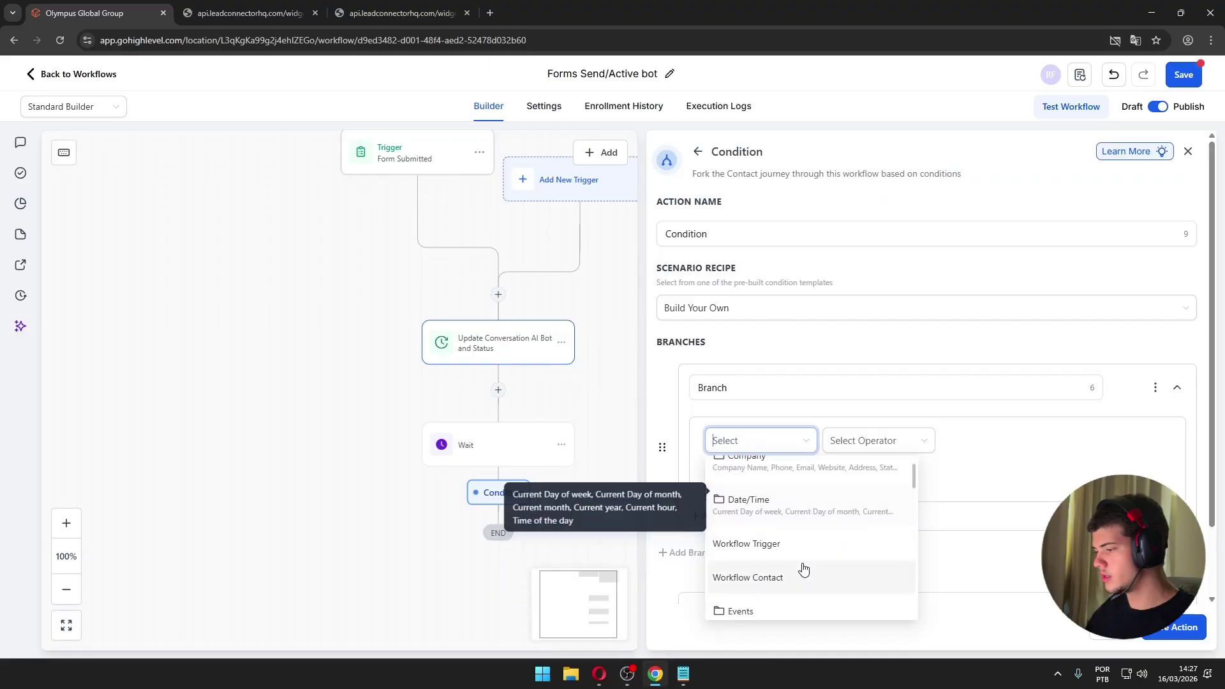
pyautogui.click(764, 544)
pyautogui.click(869, 446)
# - Set the branch condition to Workflow Contact is active in Agendamento confirmado and save the action
pyautogui.click(801, 443)
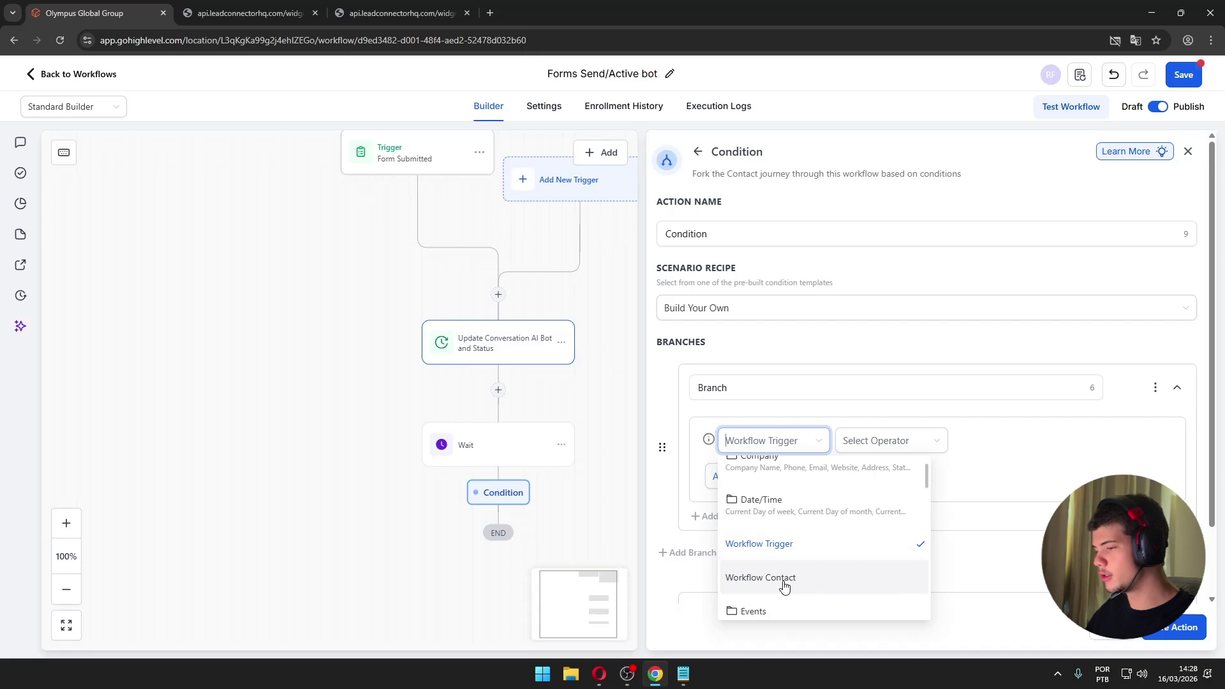
pyautogui.click(783, 581)
pyautogui.click(877, 440)
pyautogui.click(843, 470)
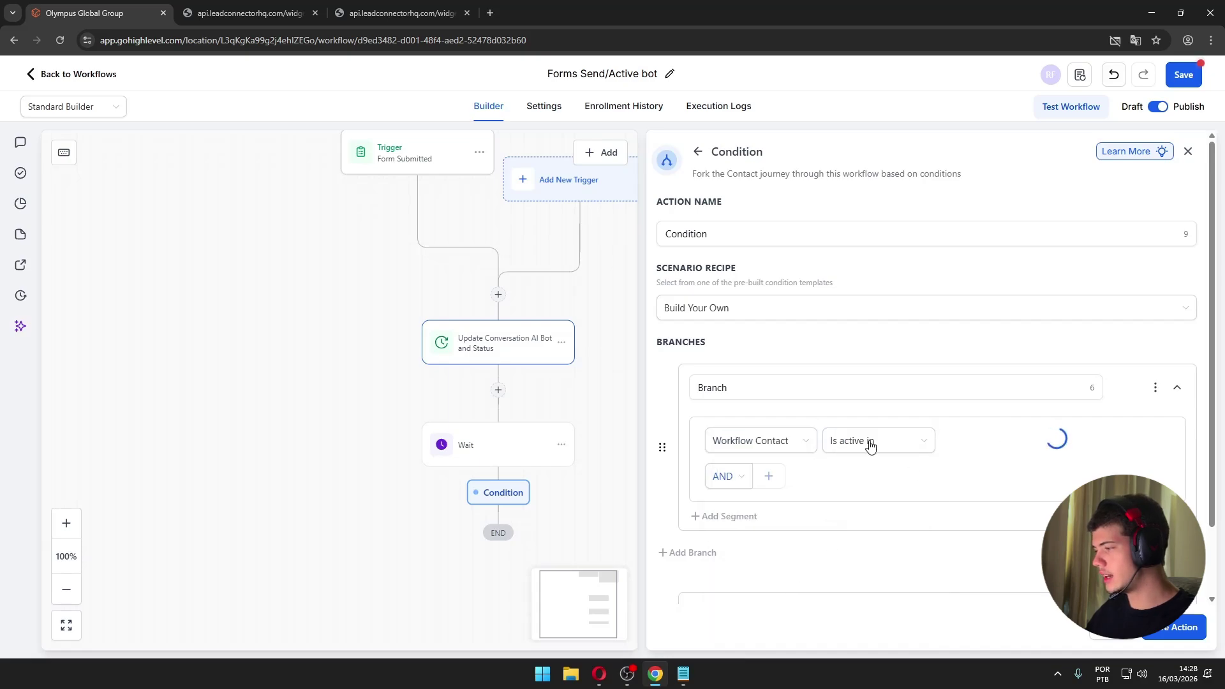
pyautogui.click(1018, 450)
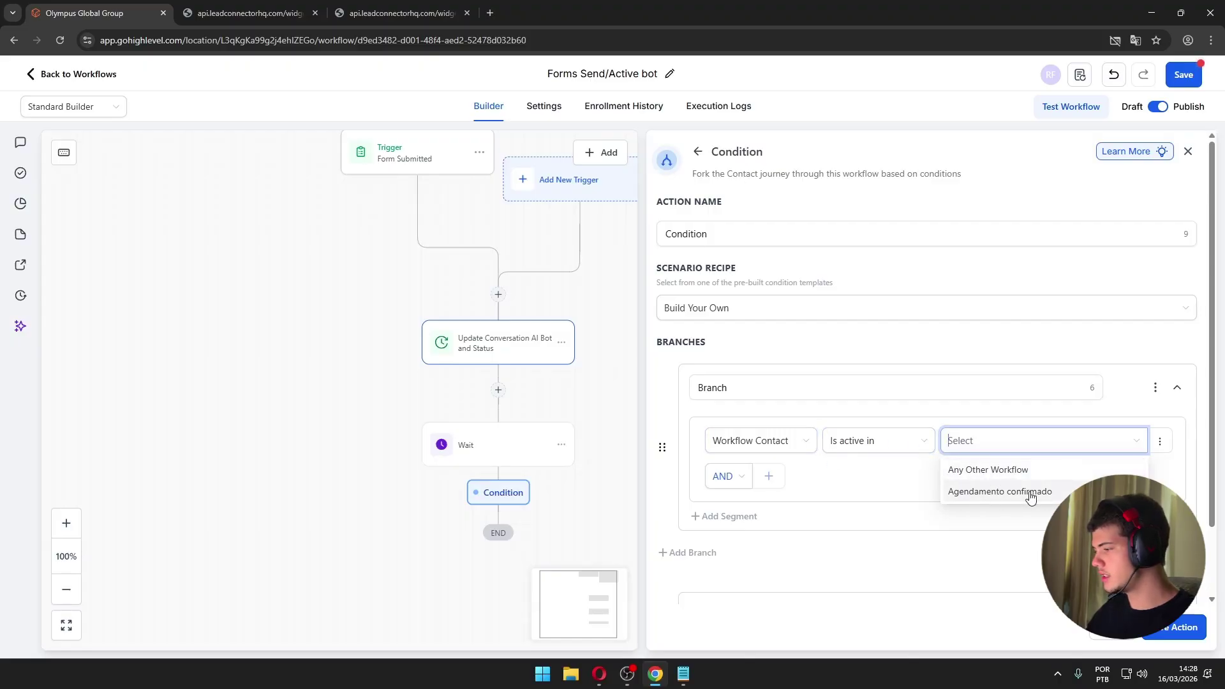
pyautogui.click(975, 493)
pyautogui.click(1184, 627)
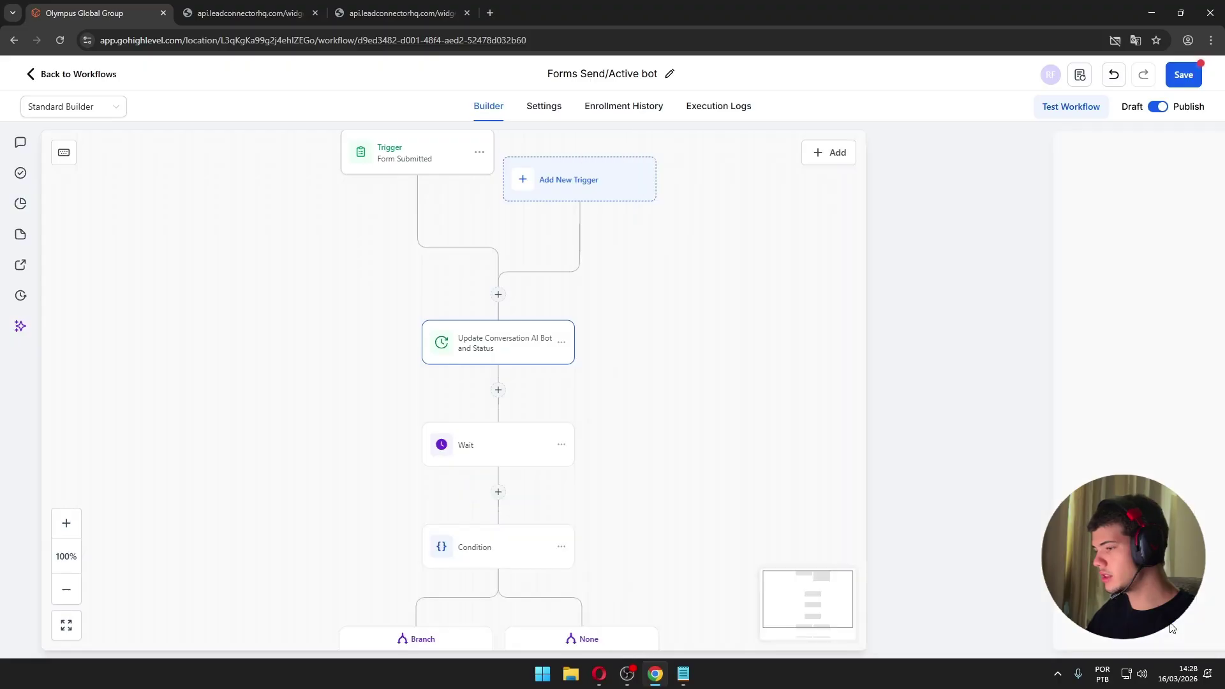
# - Review the Wait and Condition actions, including the operator options of the branch condition
pyautogui.click(517, 527)
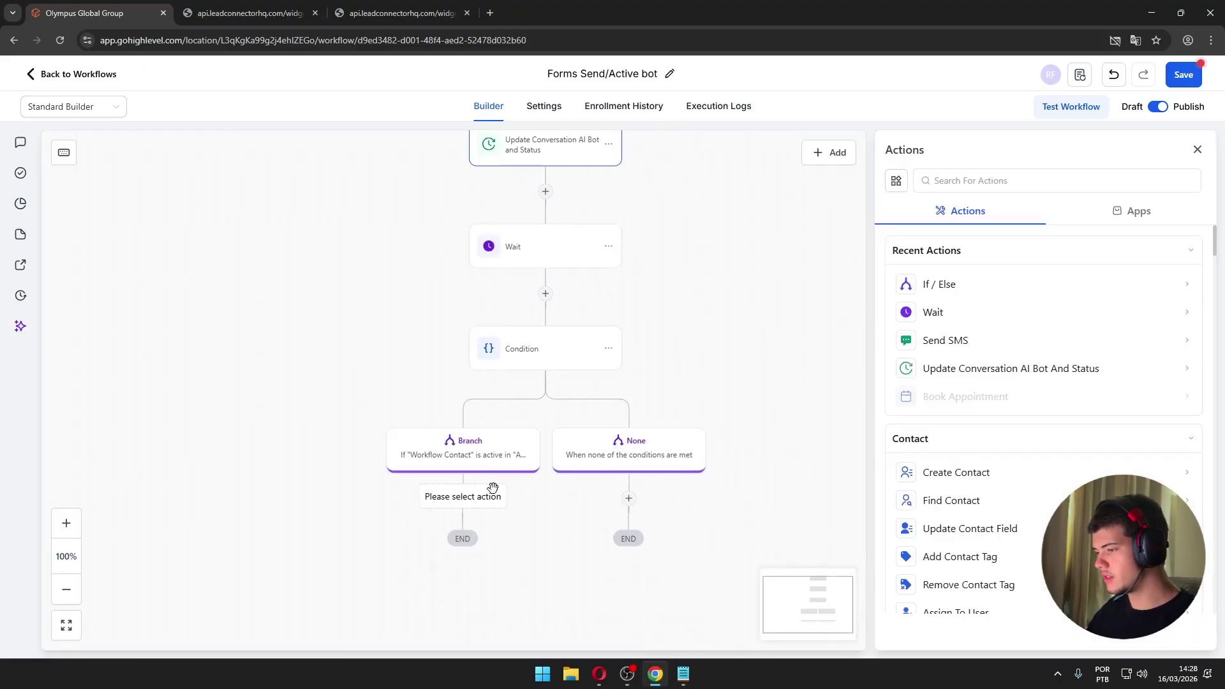
pyautogui.click(495, 349)
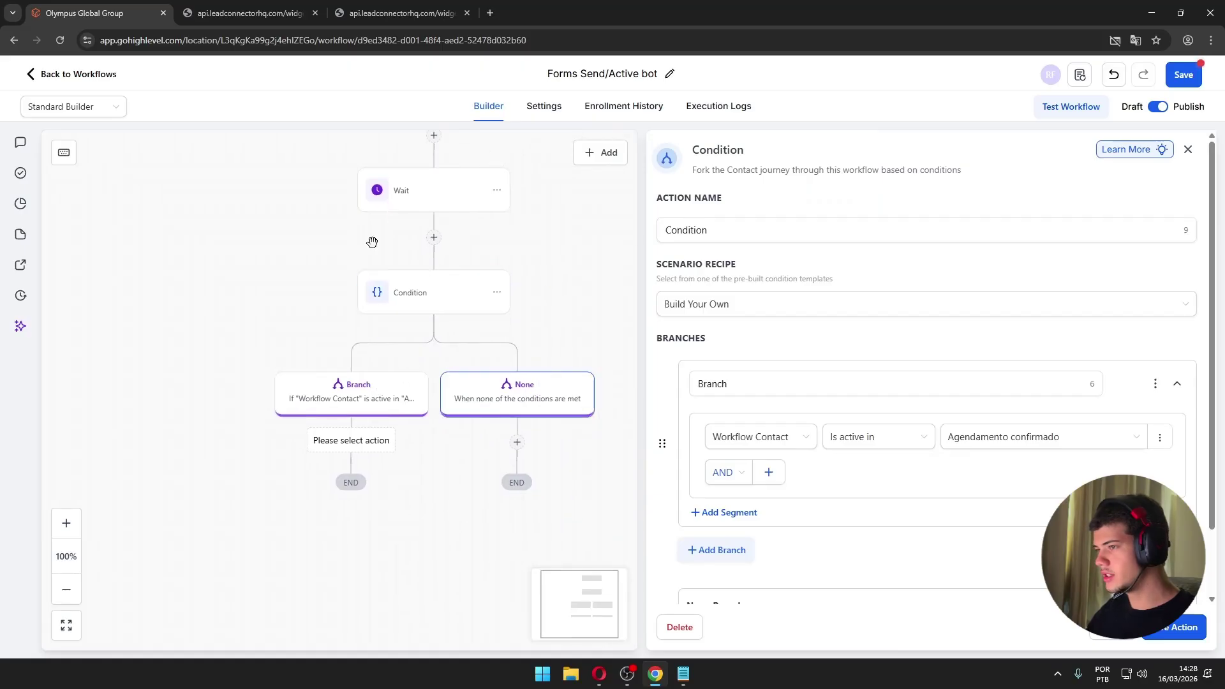
pyautogui.scroll(3, 465, 402)
pyautogui.scroll(-3, 457, 282)
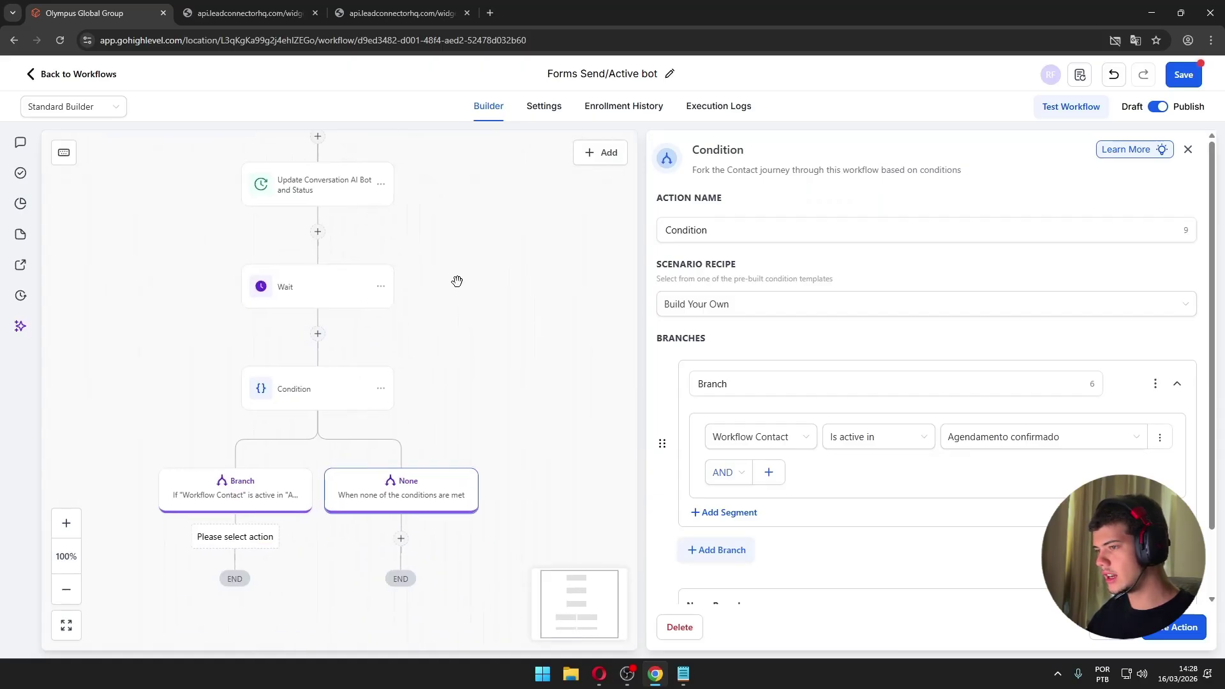
pyautogui.scroll(1, 348, 408)
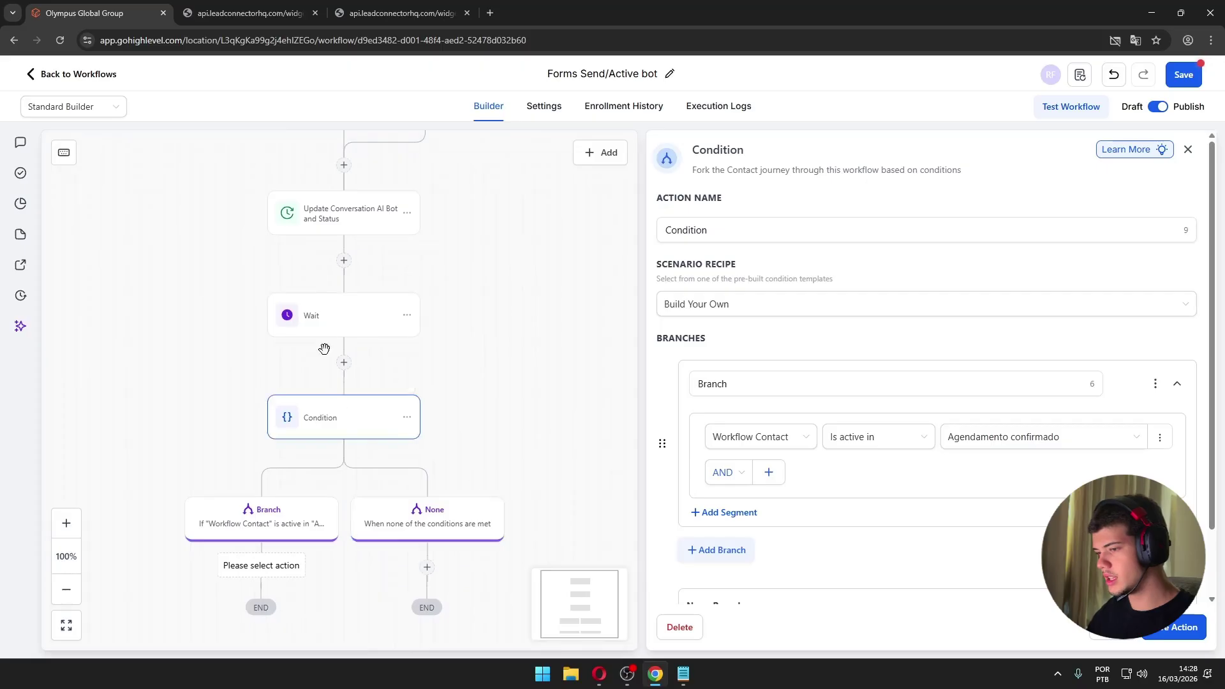
pyautogui.click(324, 320)
pyautogui.click(333, 418)
pyautogui.click(867, 441)
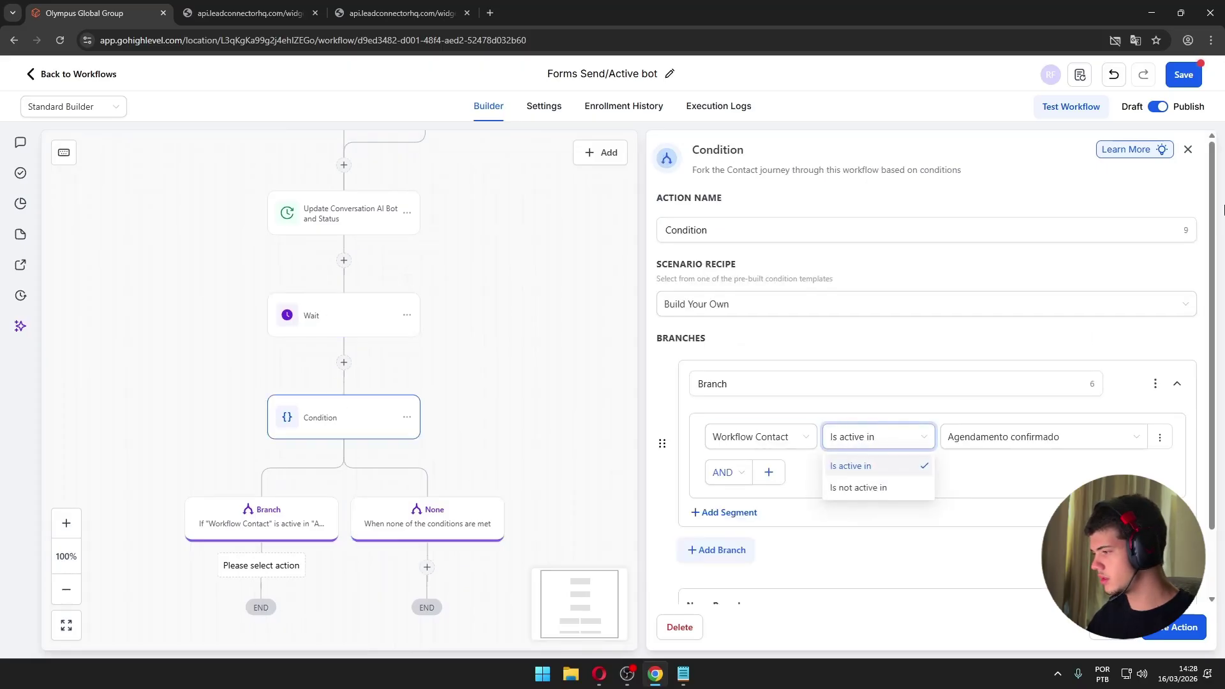
pyautogui.click(1189, 149)
# - Search the actions for "sms" and add an SMS action to the None branch of the condition
pyautogui.click(449, 489)
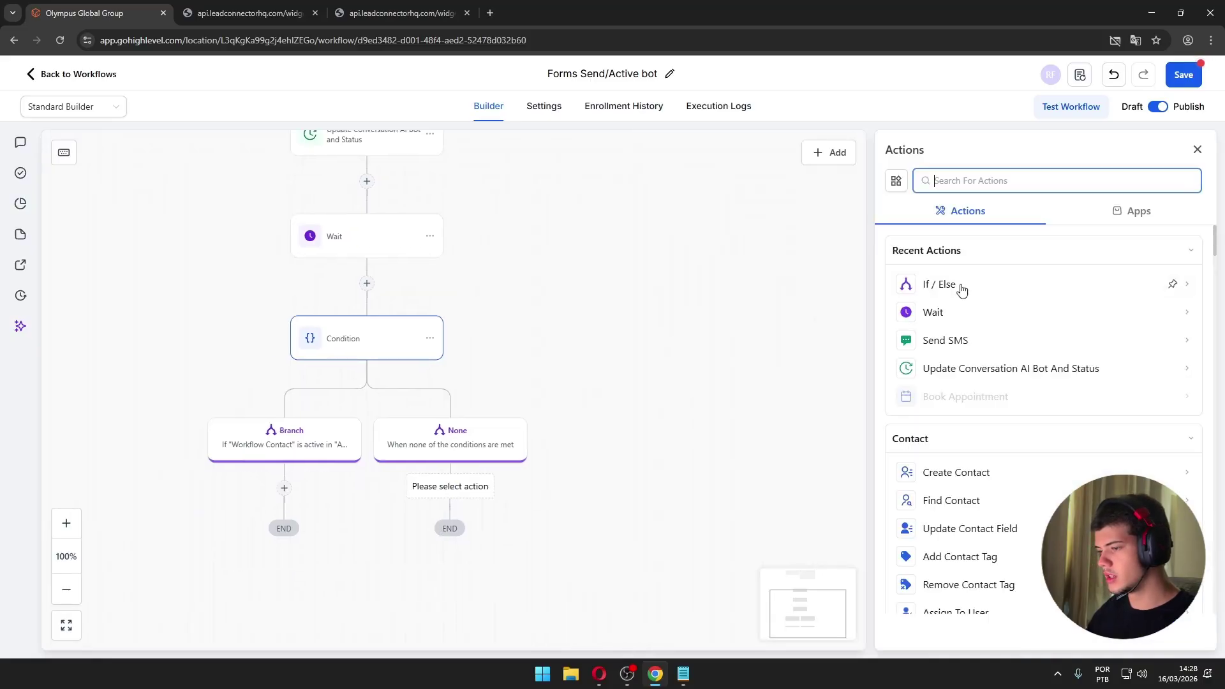
pyautogui.write('sms')
pyautogui.click(1094, 275)
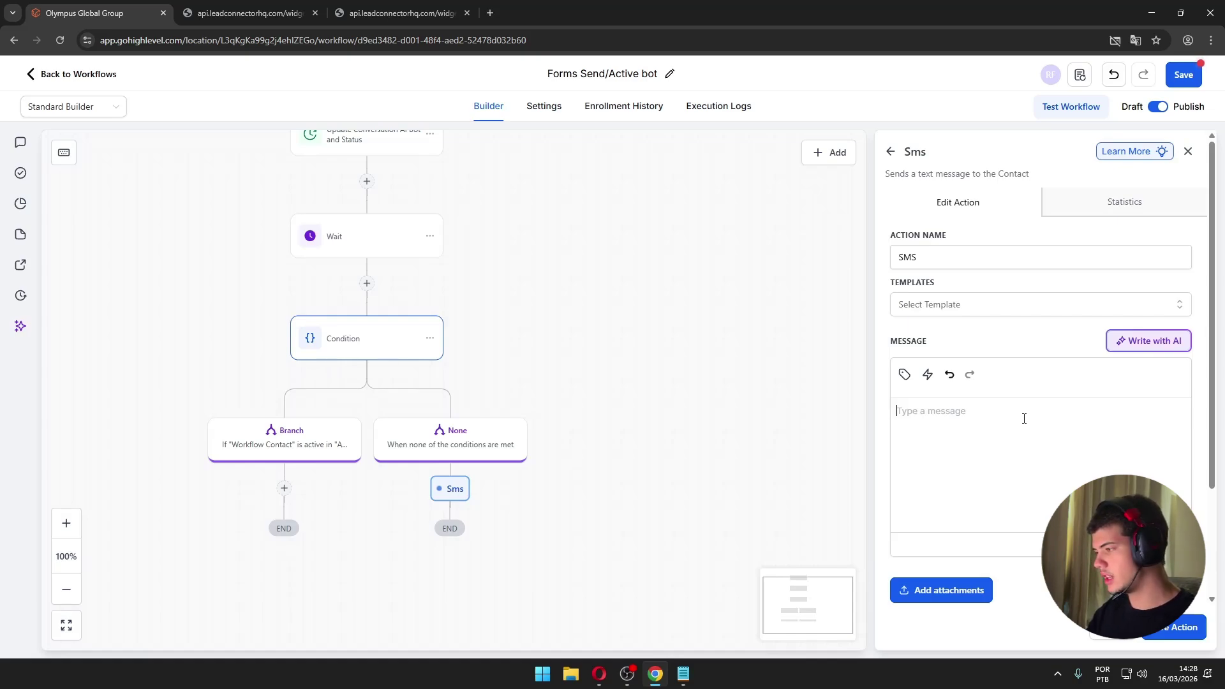
pyautogui.write('fICOU N')
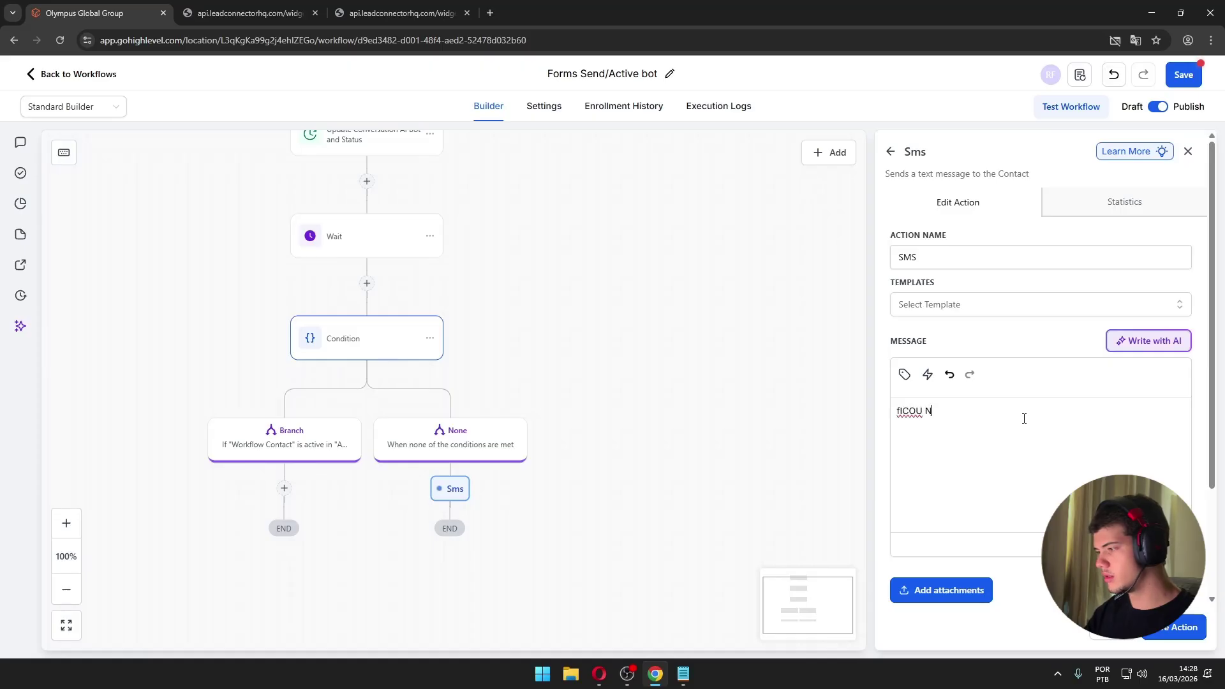
pyautogui.press('BackSpace')
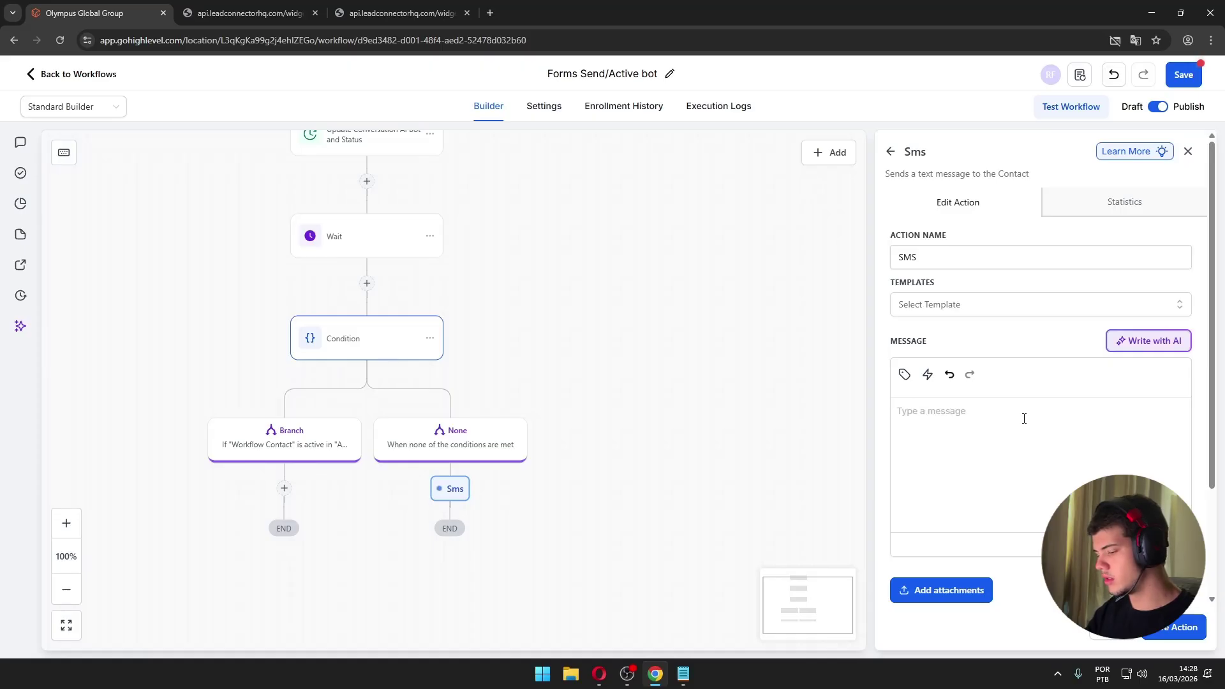
pyautogui.write('Poque nao agend')
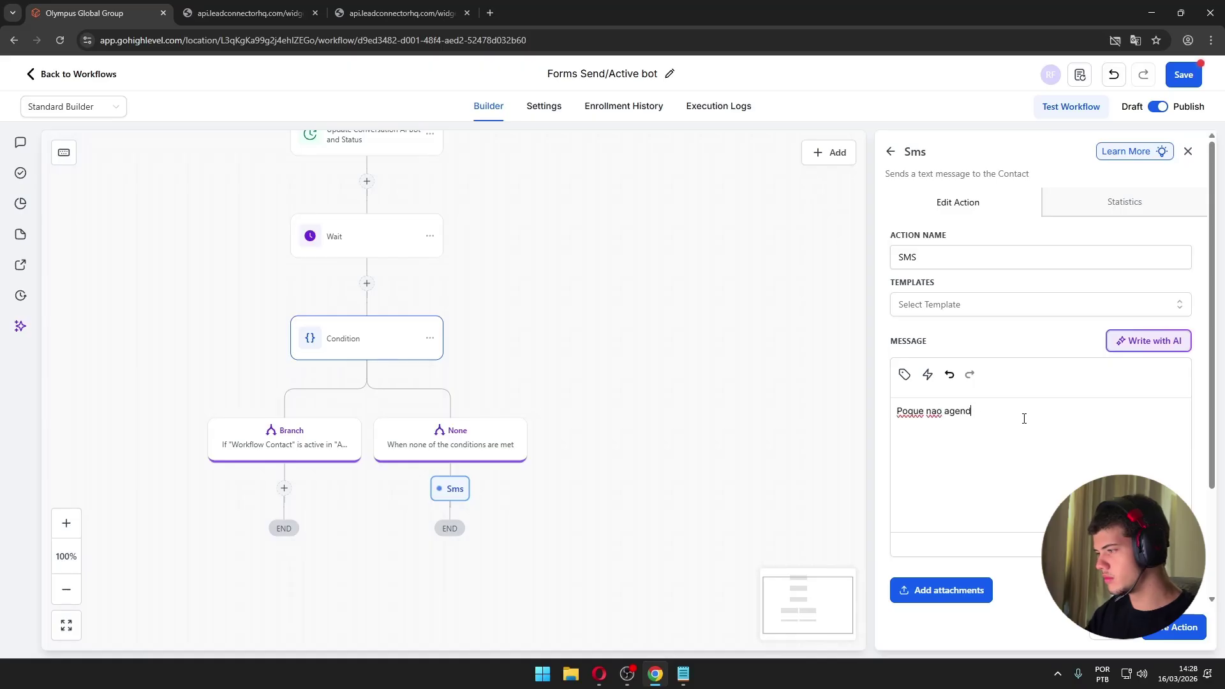
pyautogui.press('BackSpace')
pyautogui.press('BackSpace')
pyautogui.press('BackSpace')
pyautogui.press('BackSpace')
pyautogui.press('BackSpace')
pyautogui.press('BackSpace')
pyautogui.press('BackSpace')
pyautogui.press('BackSpace')
pyautogui.press('BackSpace')
# - Write "Como posso te ajudar?" as the message of the SMS action and save the action
pyautogui.write('Como posso te ajudar')
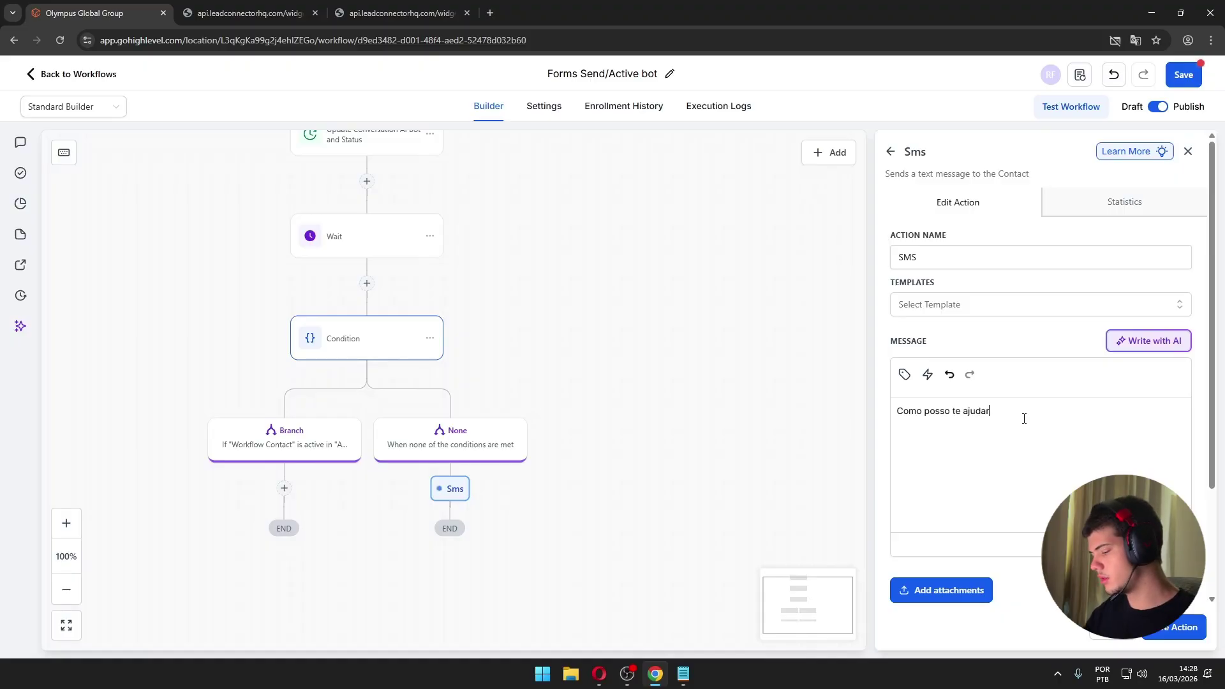
pyautogui.click(1099, 681)
pyautogui.click(1042, 504)
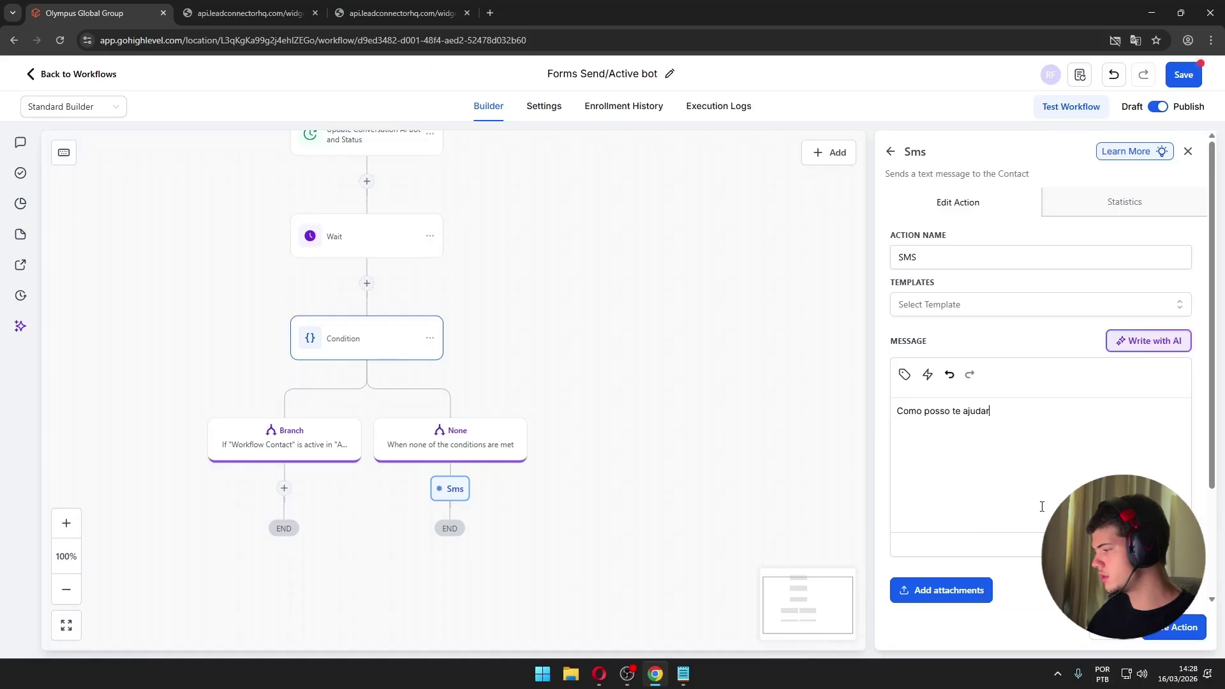
pyautogui.click(1110, 680)
pyautogui.click(1021, 588)
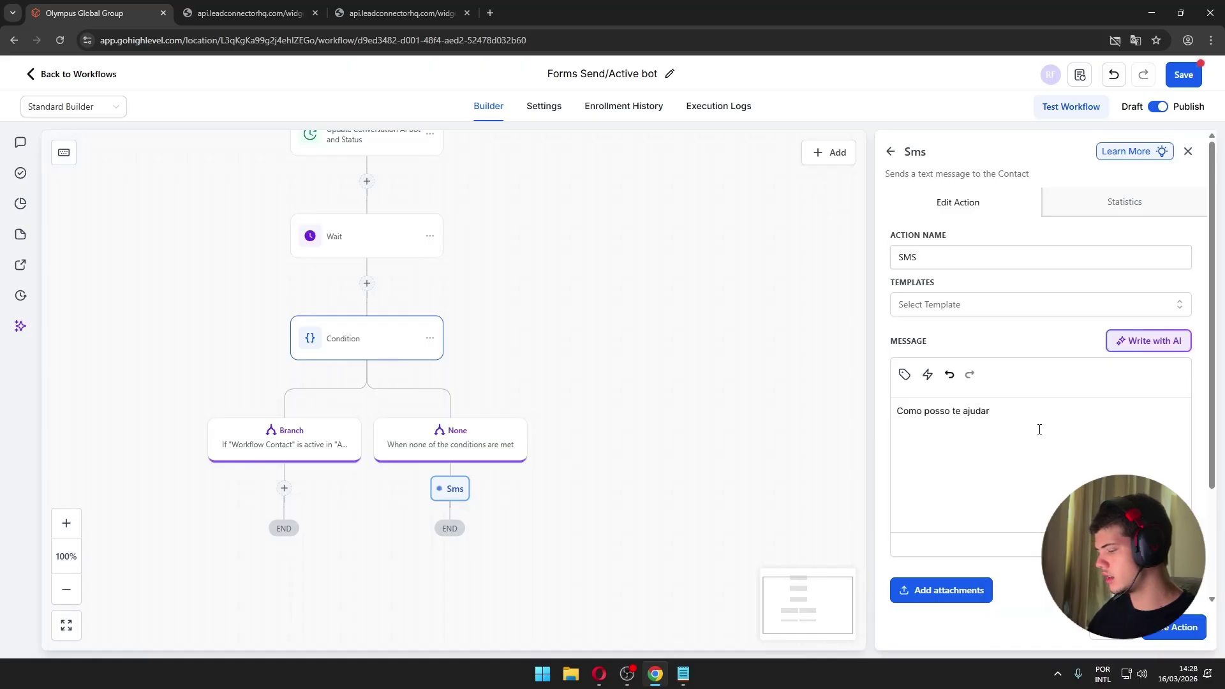
pyautogui.click(1100, 636)
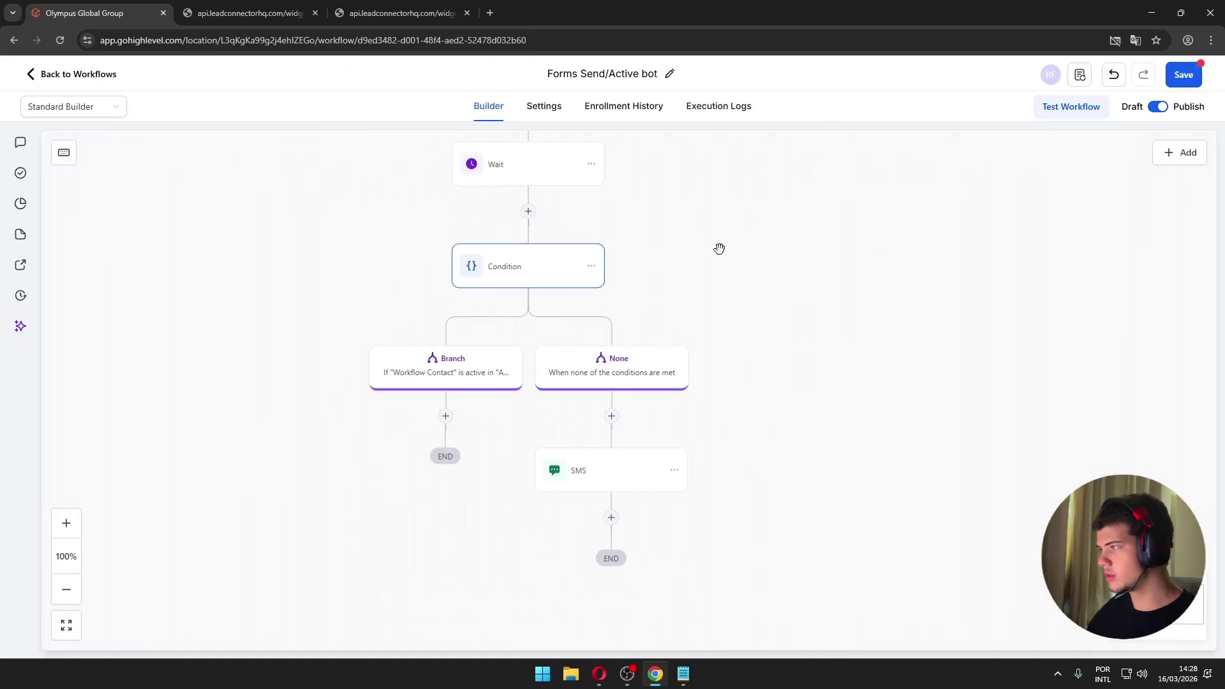
# - Save the Forms Send/Active bot workflow and return to the workflow list
pyautogui.click(1174, 82)
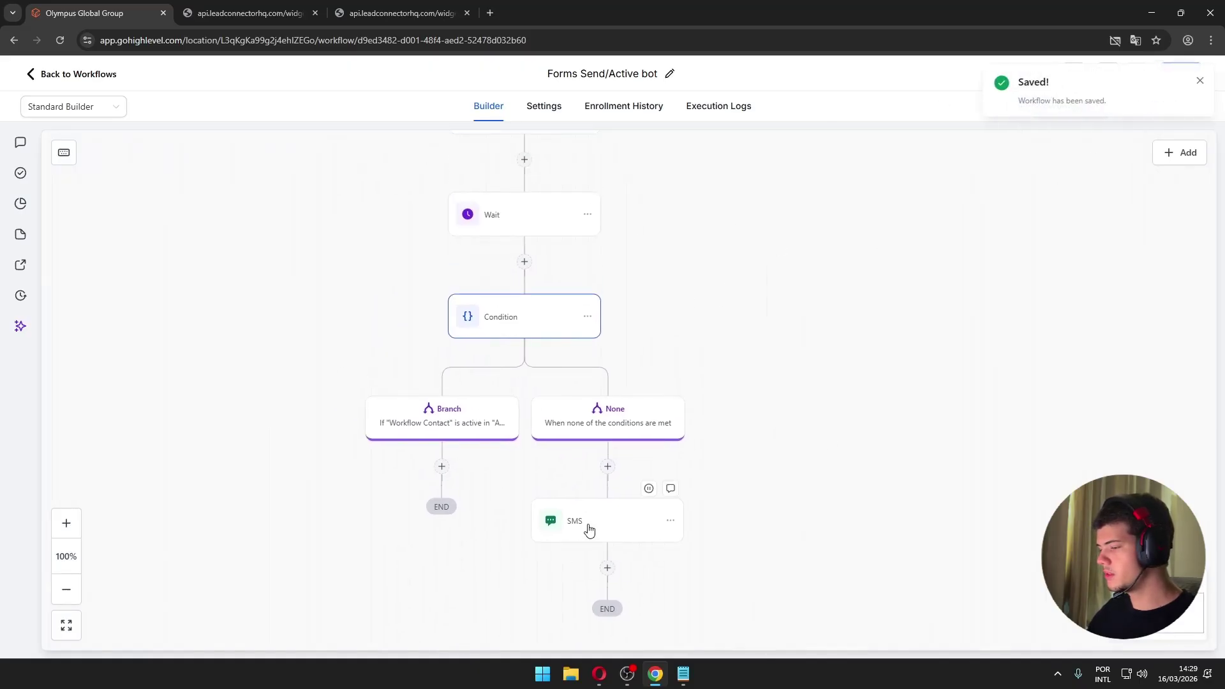
pyautogui.click(586, 527)
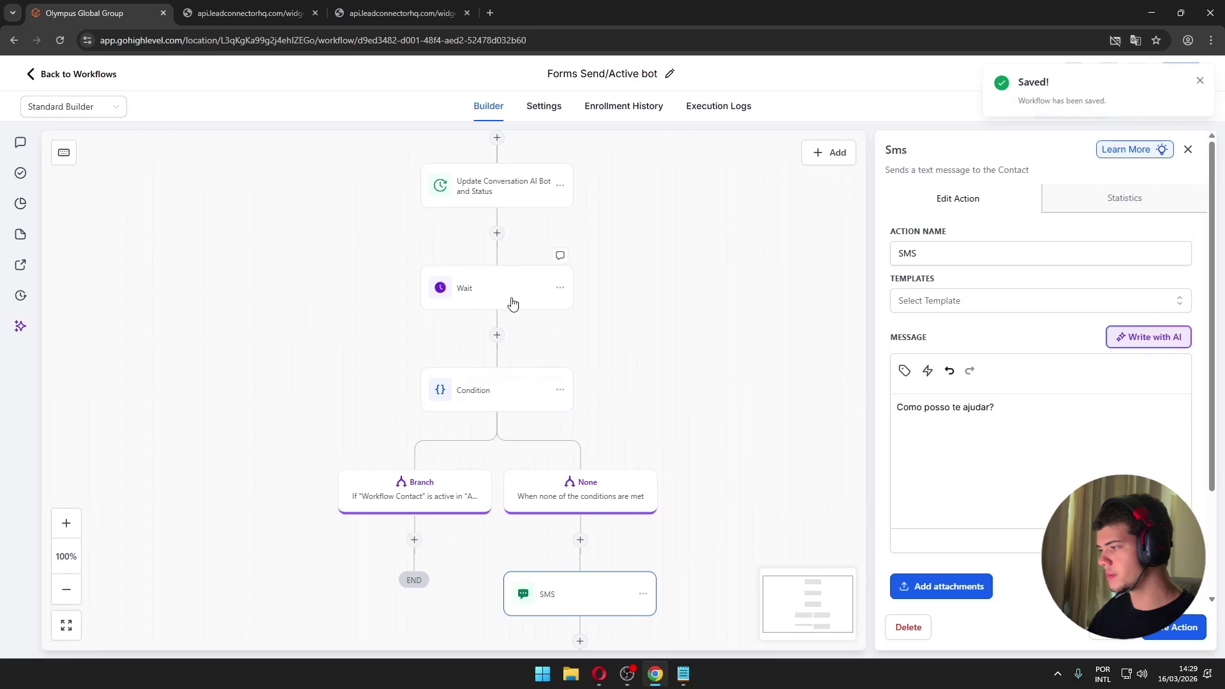
pyautogui.click(79, 75)
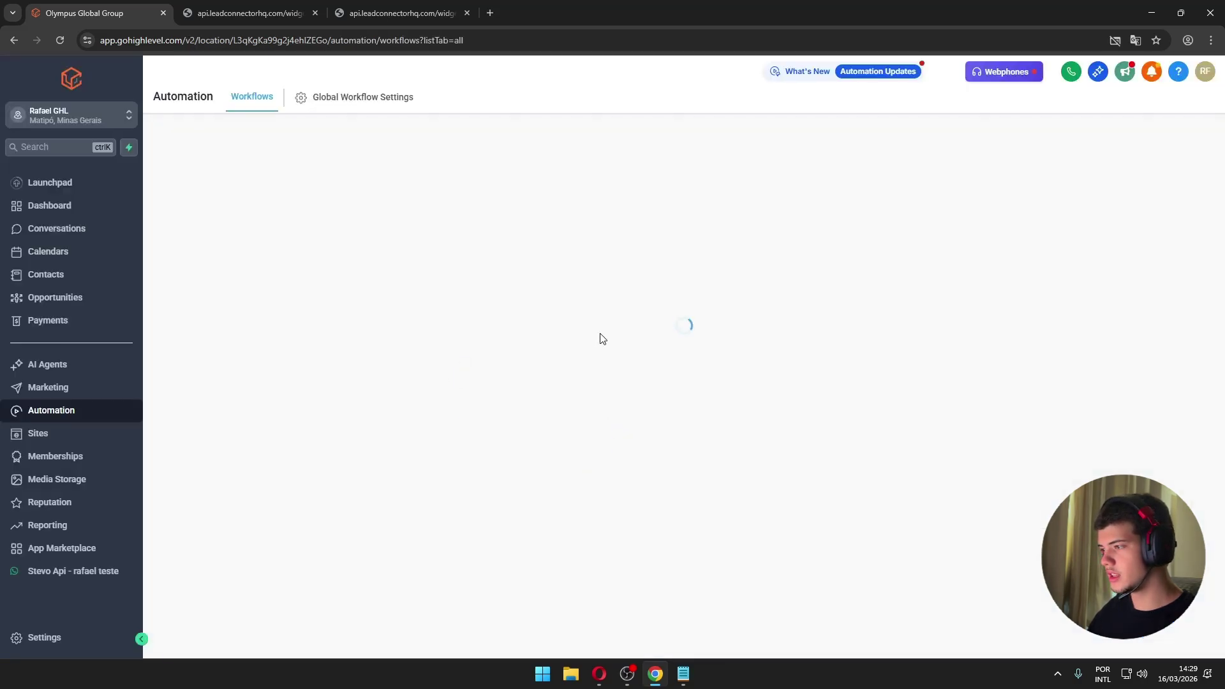
# - Open the Fluxo IA workflow and review the Internal Notification and Create Opportunity actions on the Lead qualificado branch
pyautogui.click(261, 345)
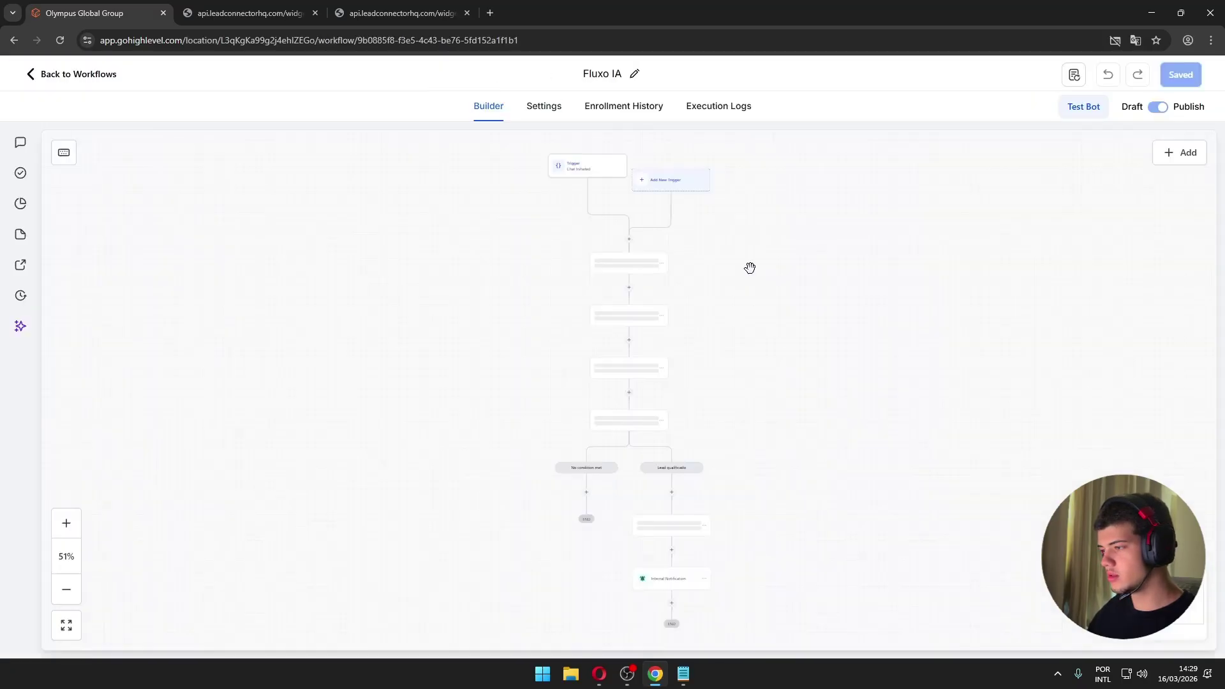
pyautogui.scroll(-10, 750, 265)
pyautogui.scroll(-2, 702, 389)
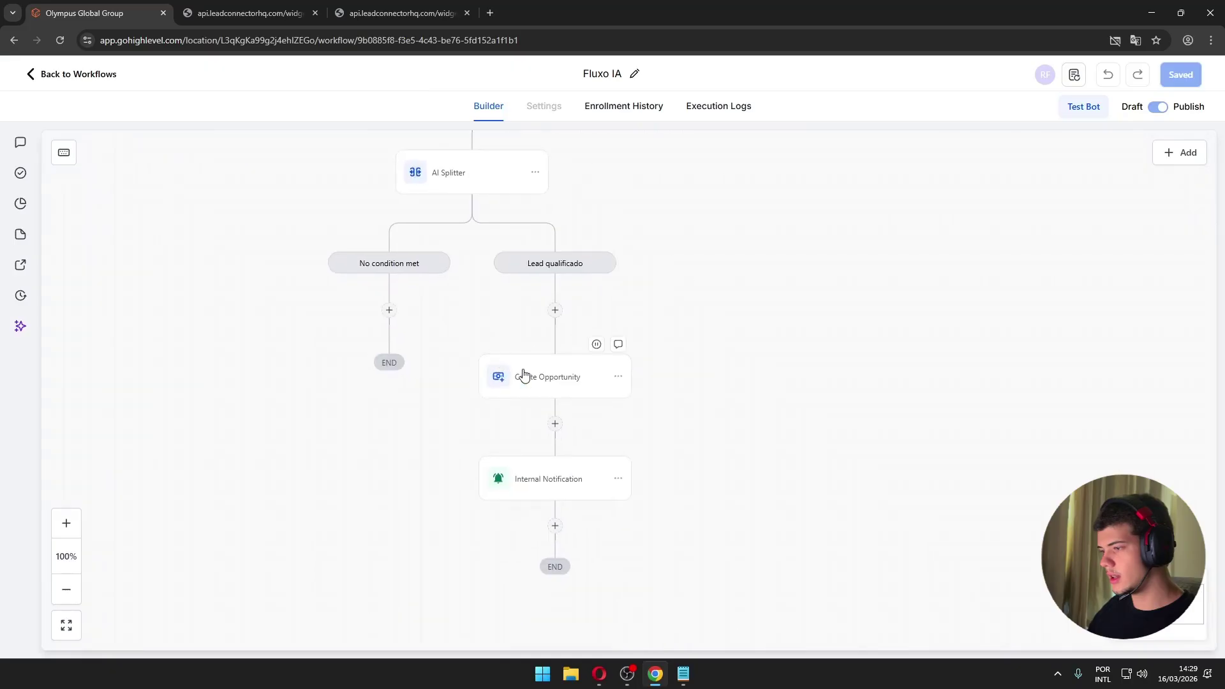
pyautogui.click(541, 485)
pyautogui.click(561, 395)
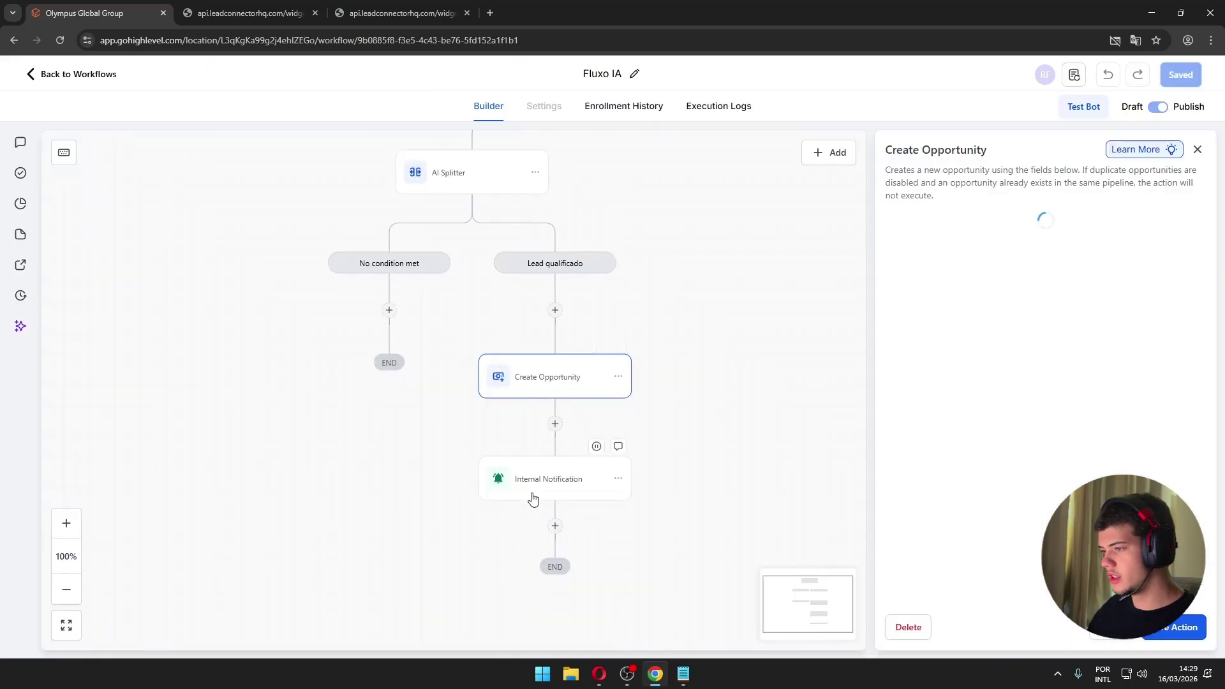
# - Leave the Fluxo IA workflow and open the Home page of the Marketing Firm website for editing
pyautogui.click(53, 85)
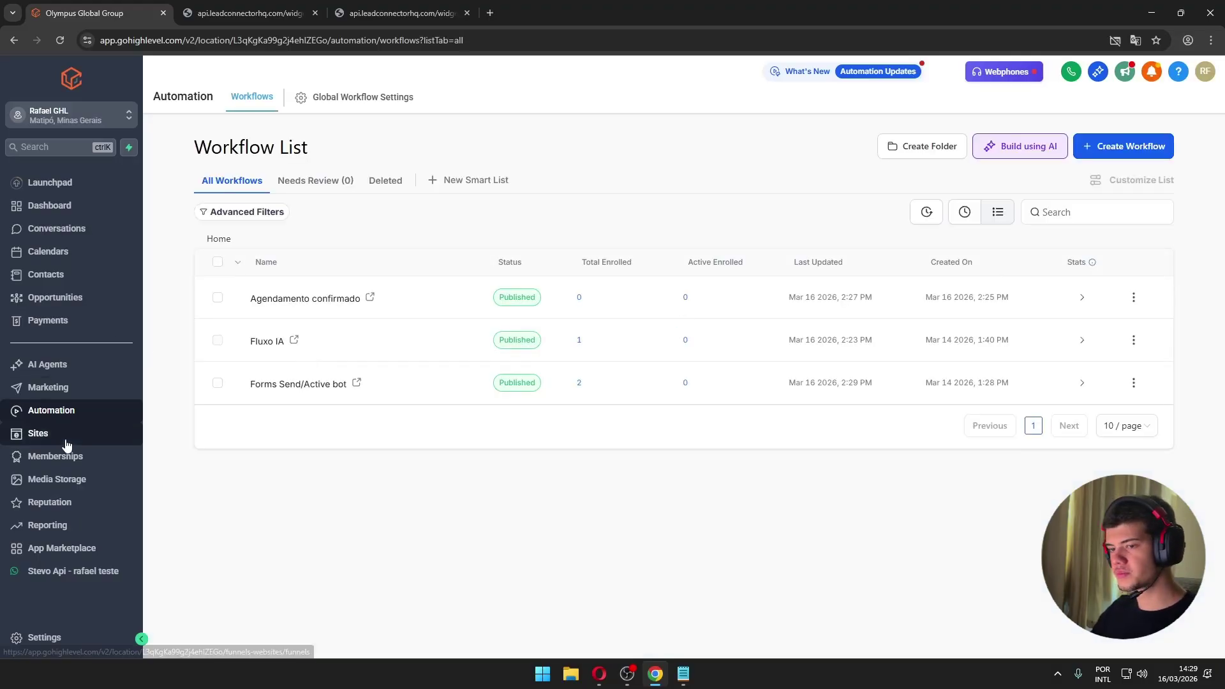
pyautogui.click(38, 433)
pyautogui.click(686, 96)
pyautogui.click(636, 104)
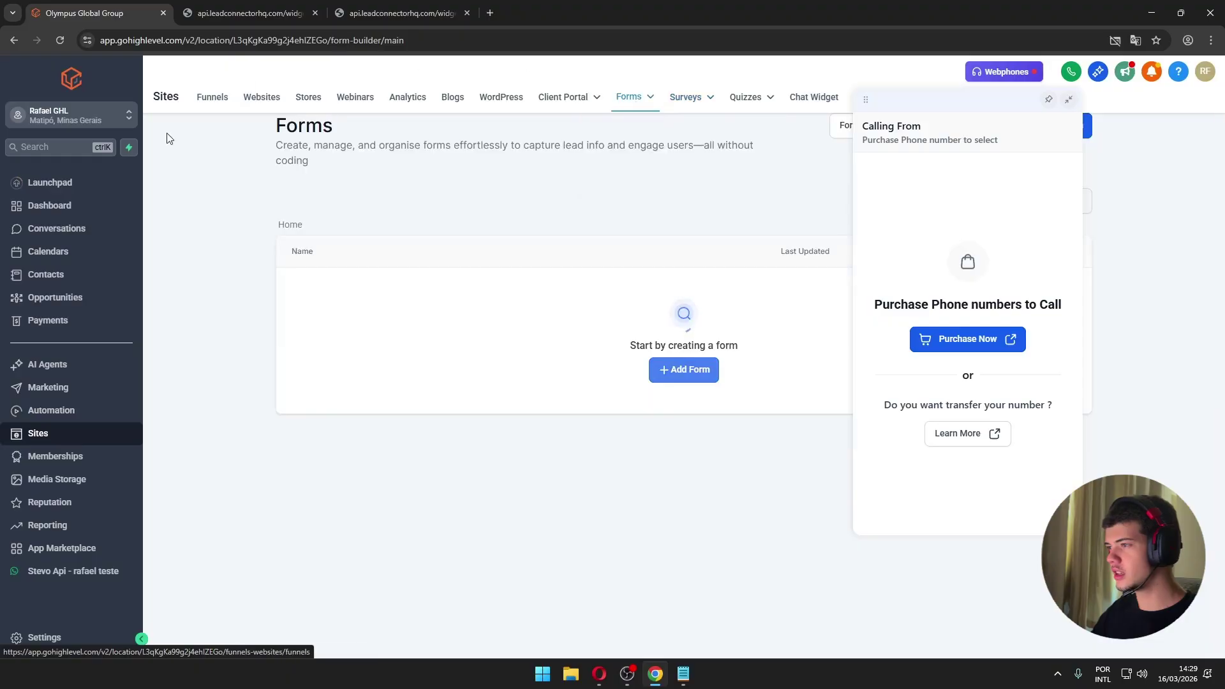
pyautogui.click(261, 97)
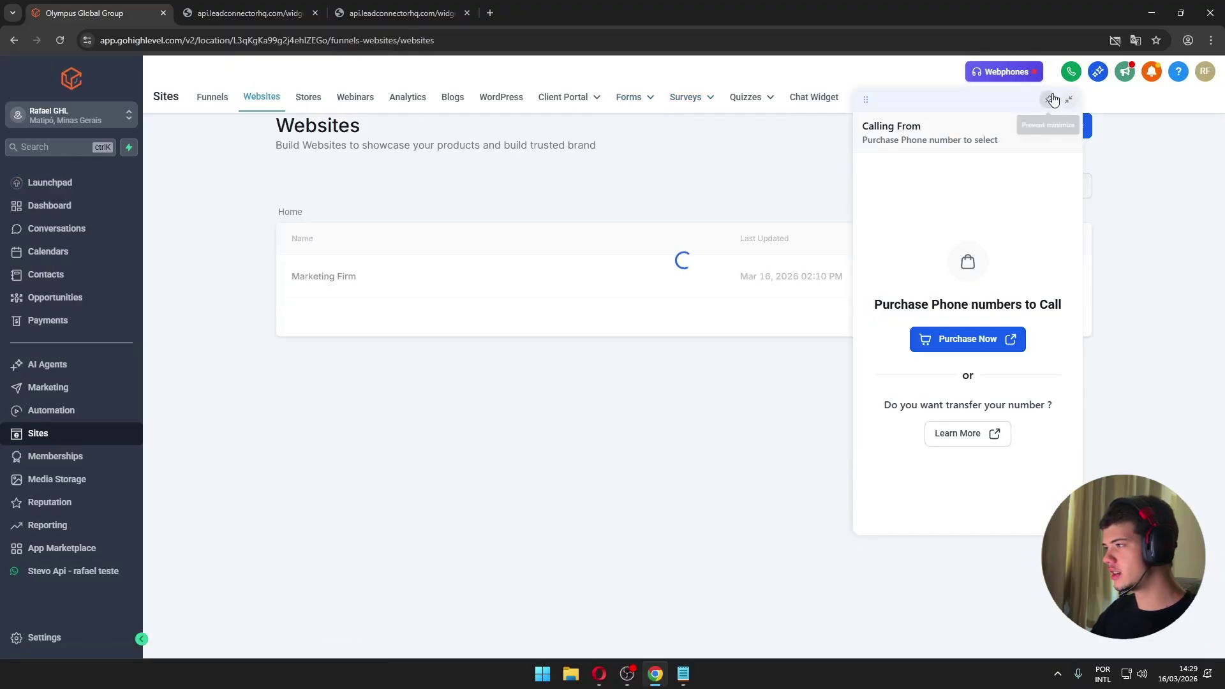
pyautogui.click(333, 286)
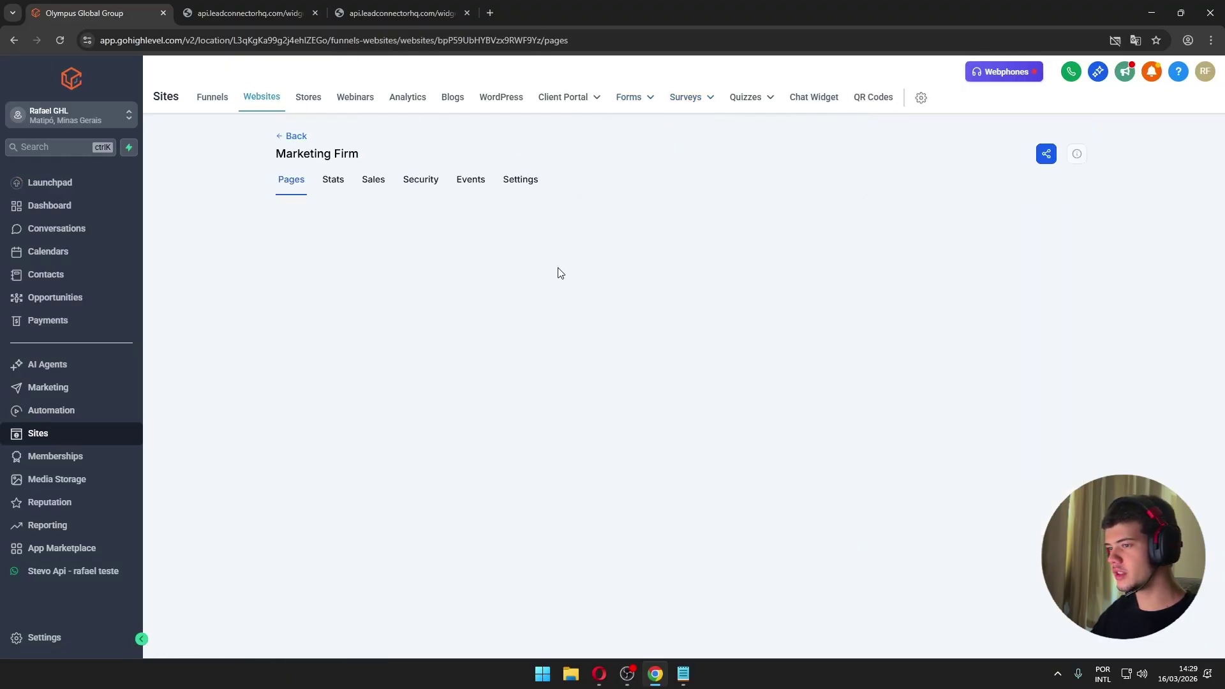
pyautogui.click(302, 394)
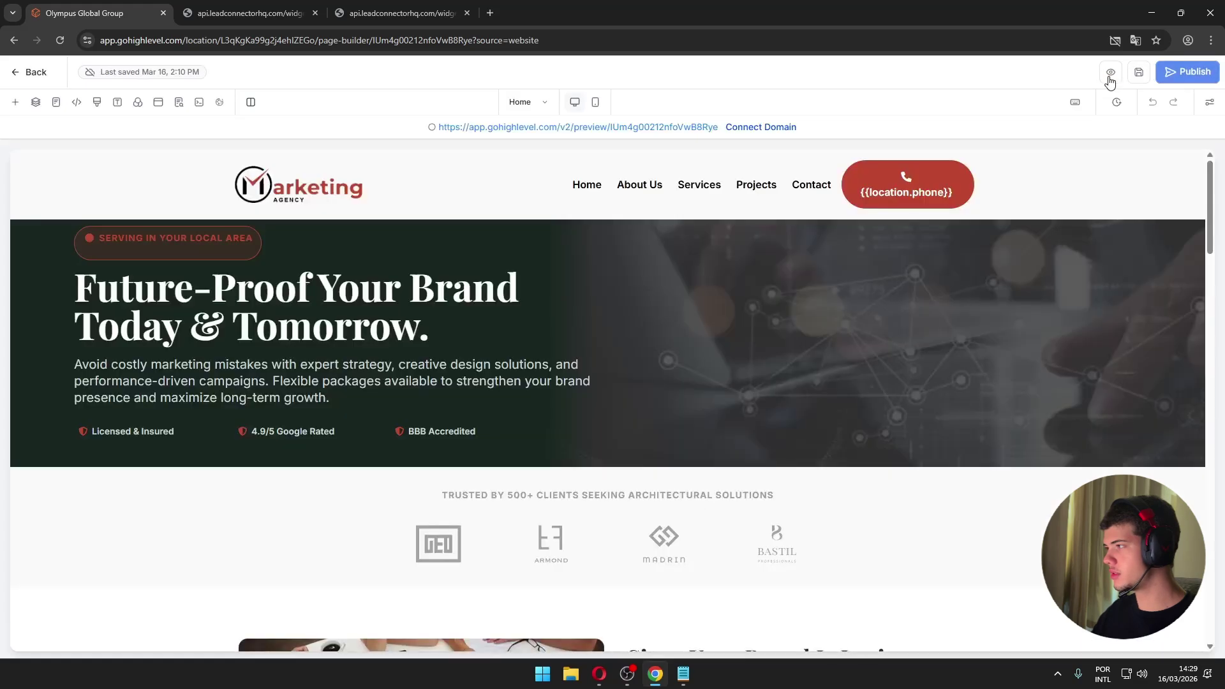
# - Open a preview of the Home page and close the two old booking widget tabs
pyautogui.click(1109, 74)
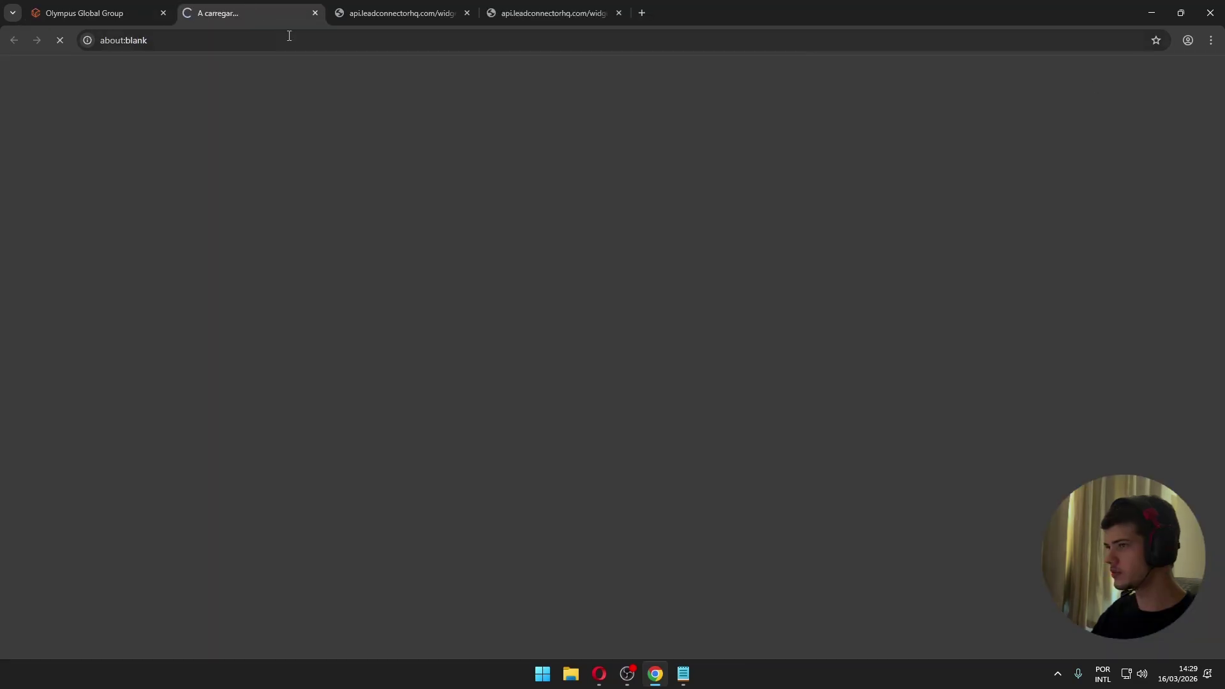
pyautogui.click(467, 13)
pyautogui.click(468, 13)
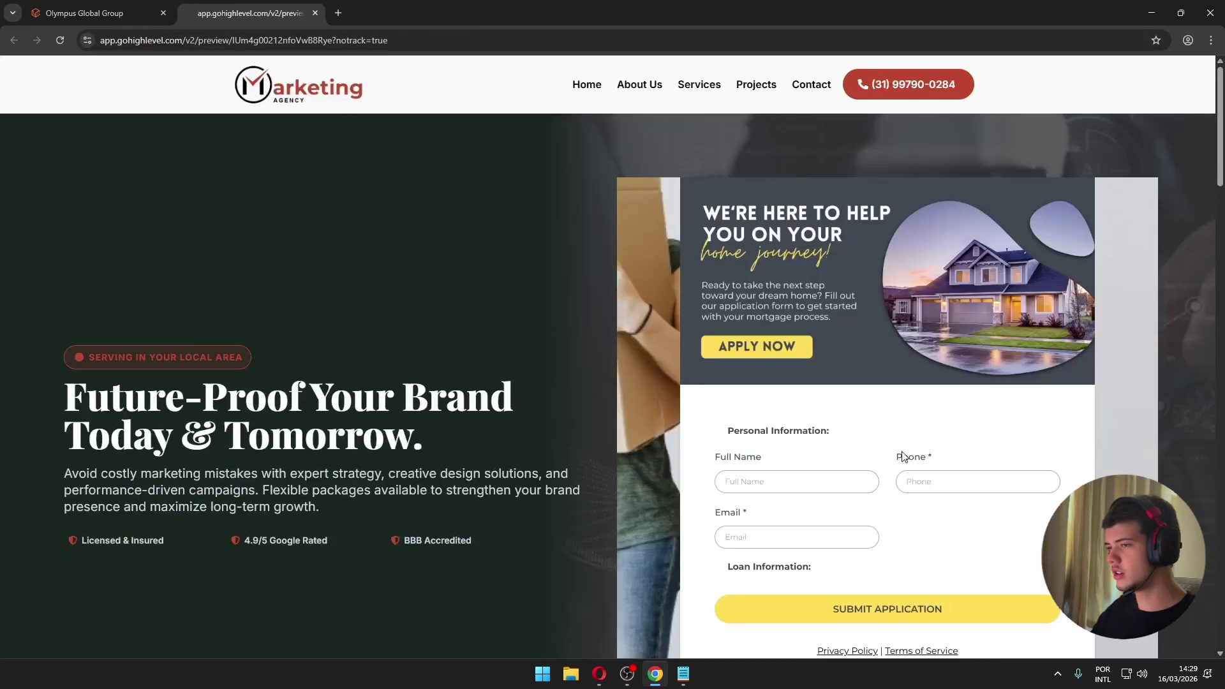
# - Fill in the previewed form with the lead's full name, phone number and e-mail, and submit the application
pyautogui.scroll(-2, 903, 457)
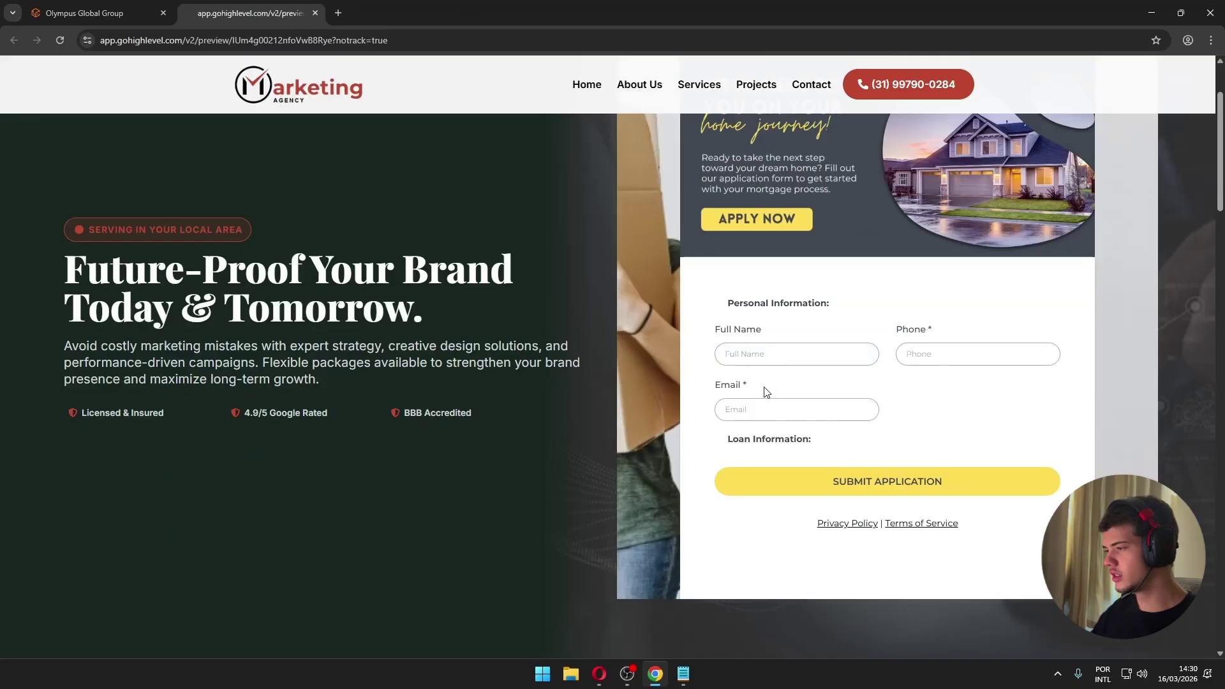
pyautogui.click(785, 354)
pyautogui.click(824, 387)
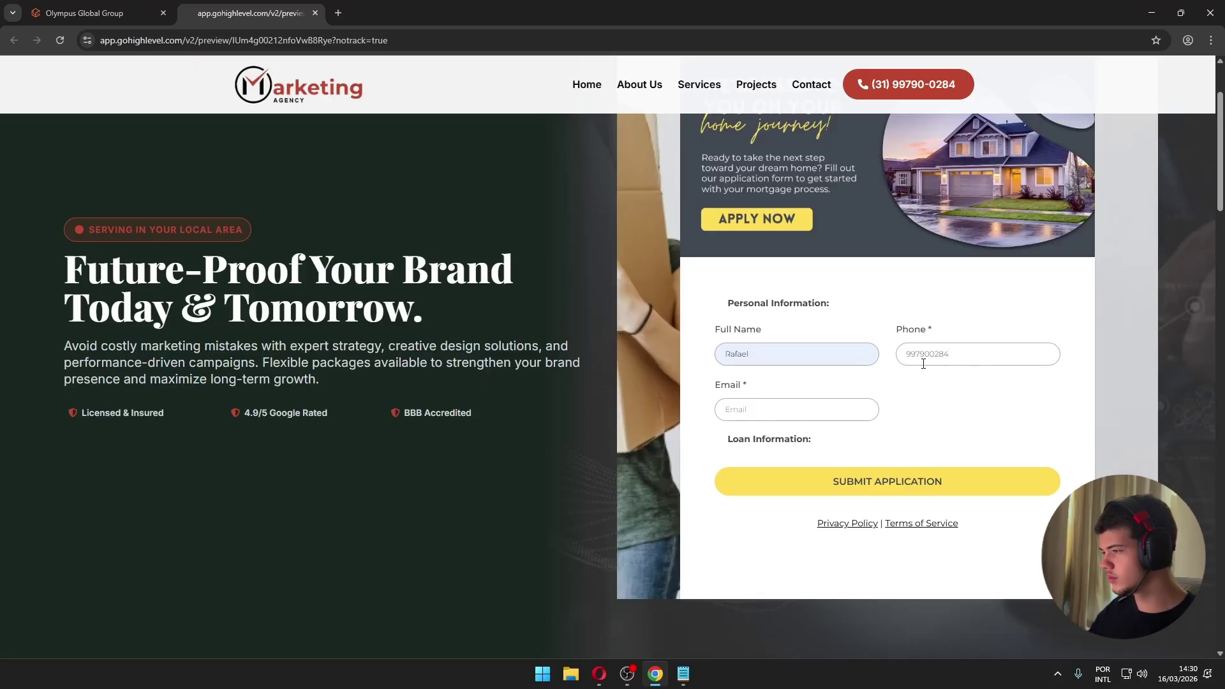
pyautogui.moveTo(959, 354); pyautogui.dragTo(887, 358)
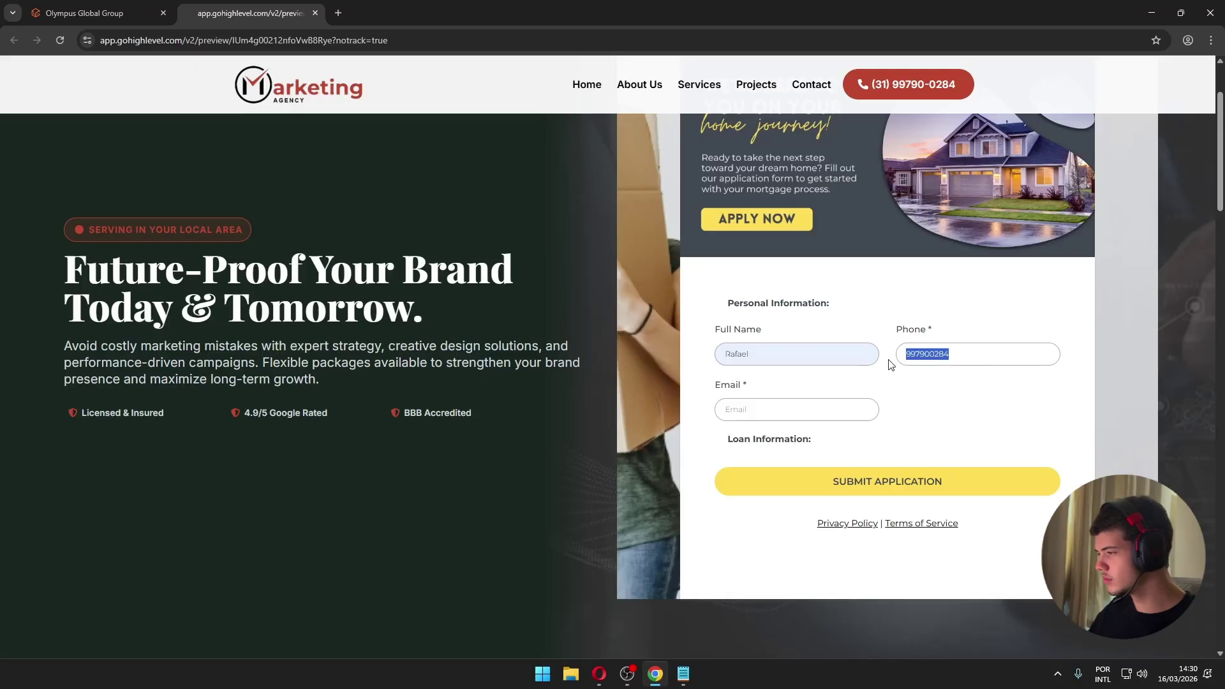
pyautogui.write('3')
pyautogui.press('BackSpace')
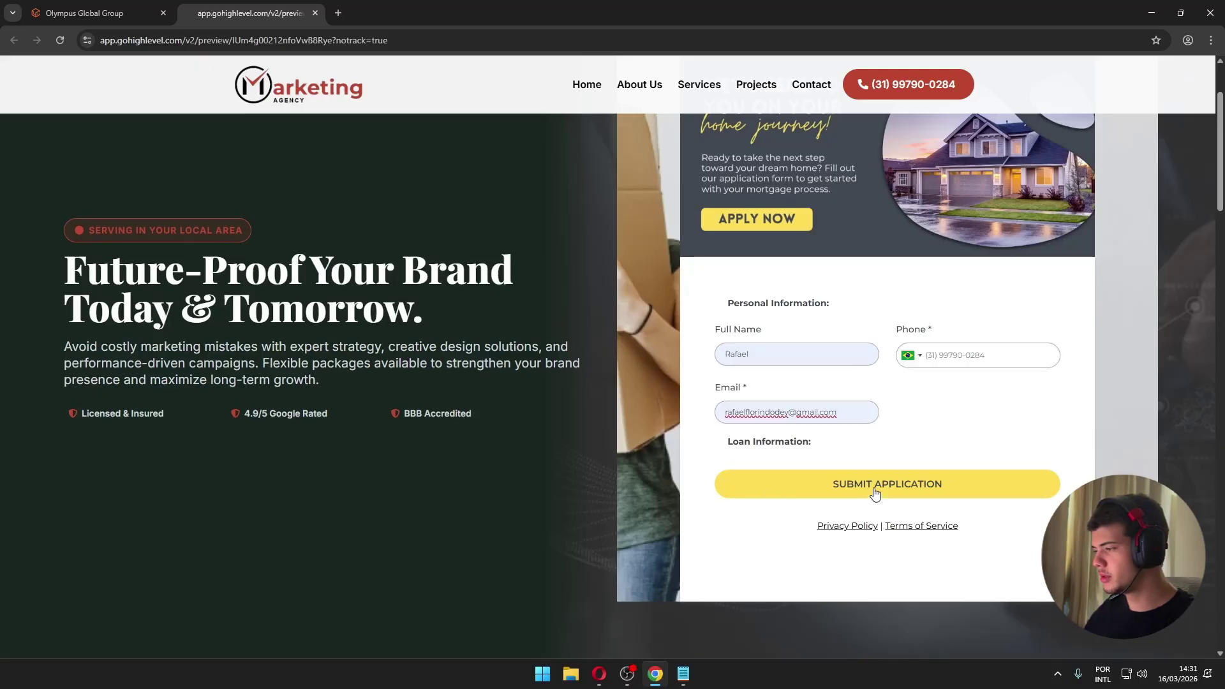
pyautogui.click(875, 491)
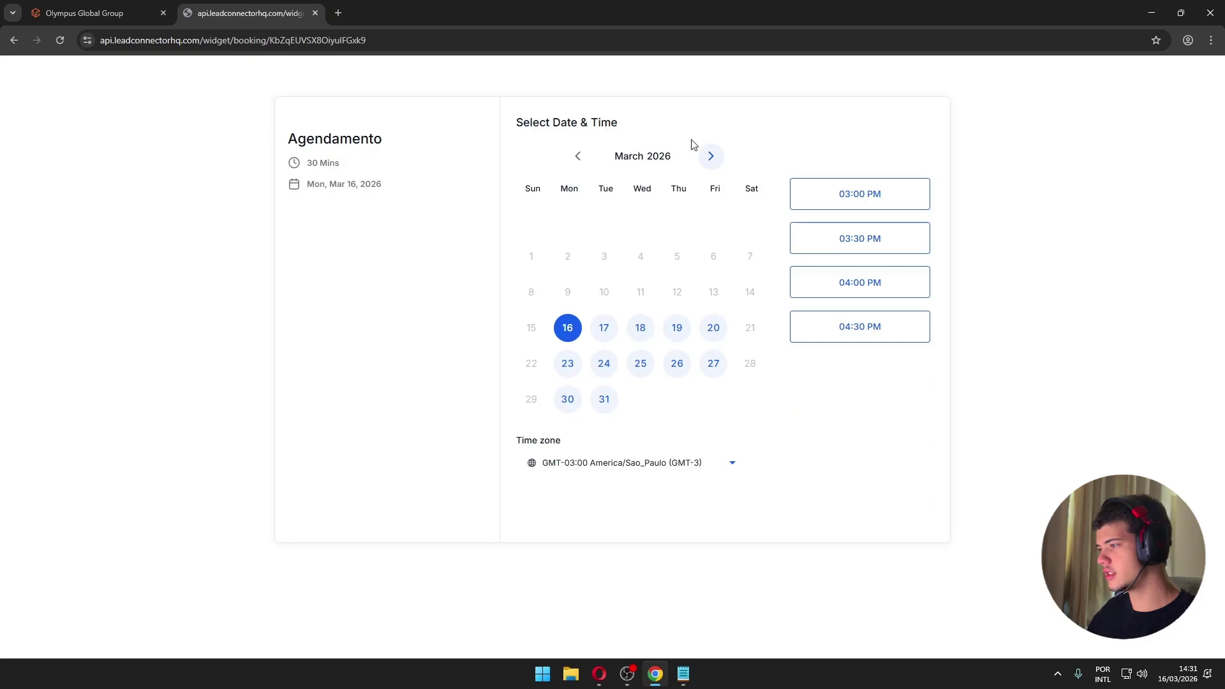
# - Return from the page builder to the automations and open the Wait action of the Forms Send/Active bot workflow
pyautogui.hotkey('ctrl', 'Tab')
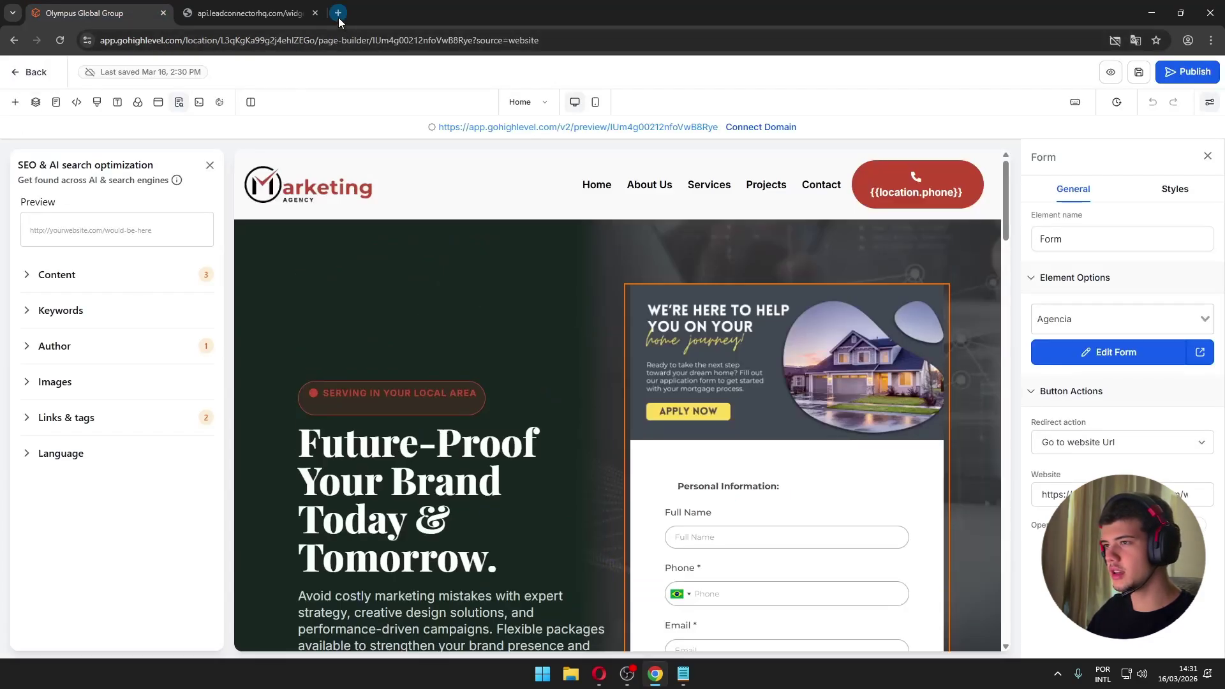
pyautogui.click(30, 71)
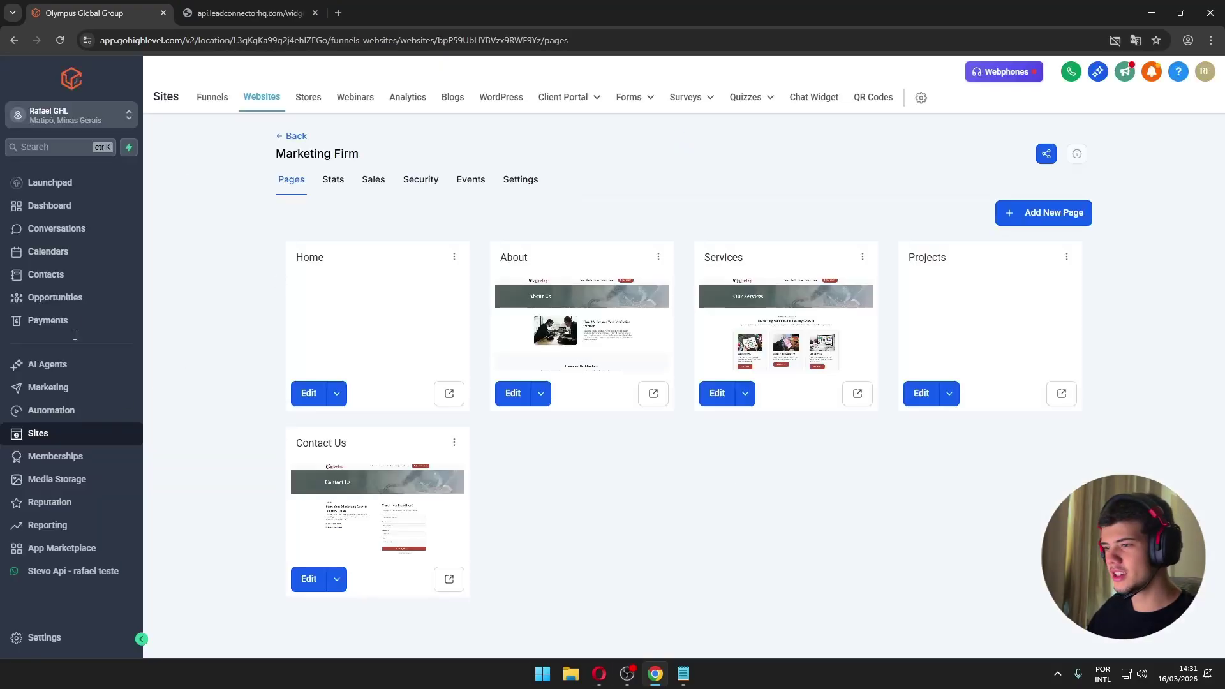
pyautogui.click(53, 410)
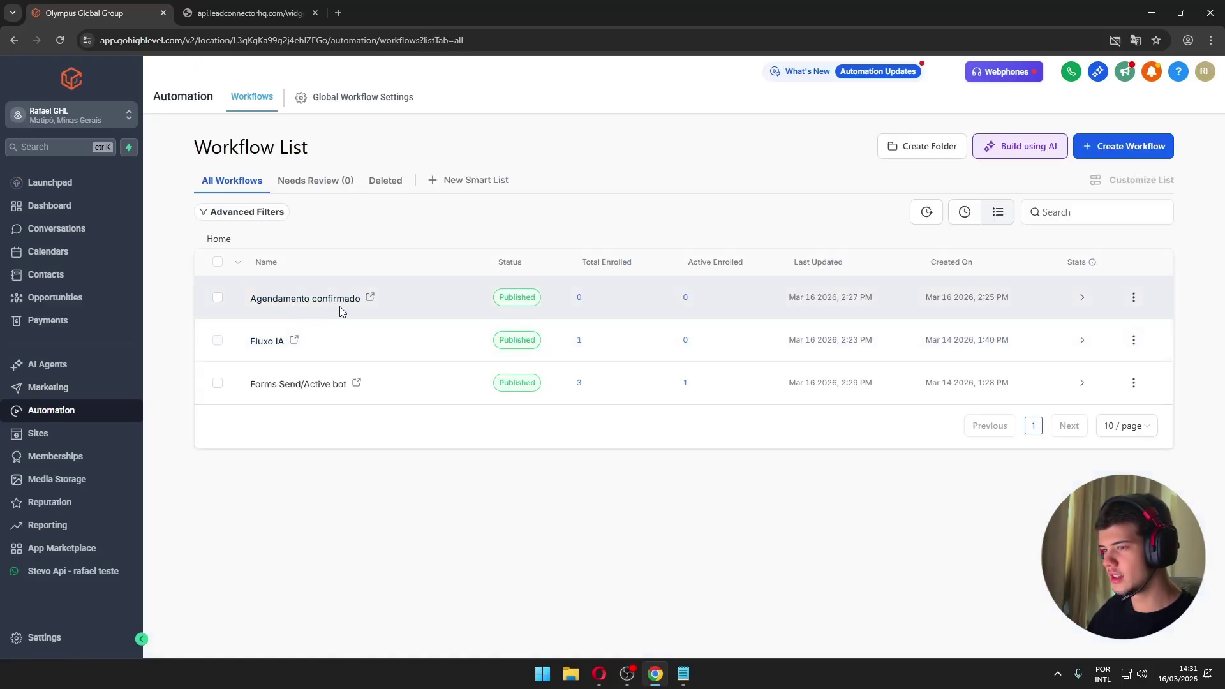
pyautogui.click(308, 386)
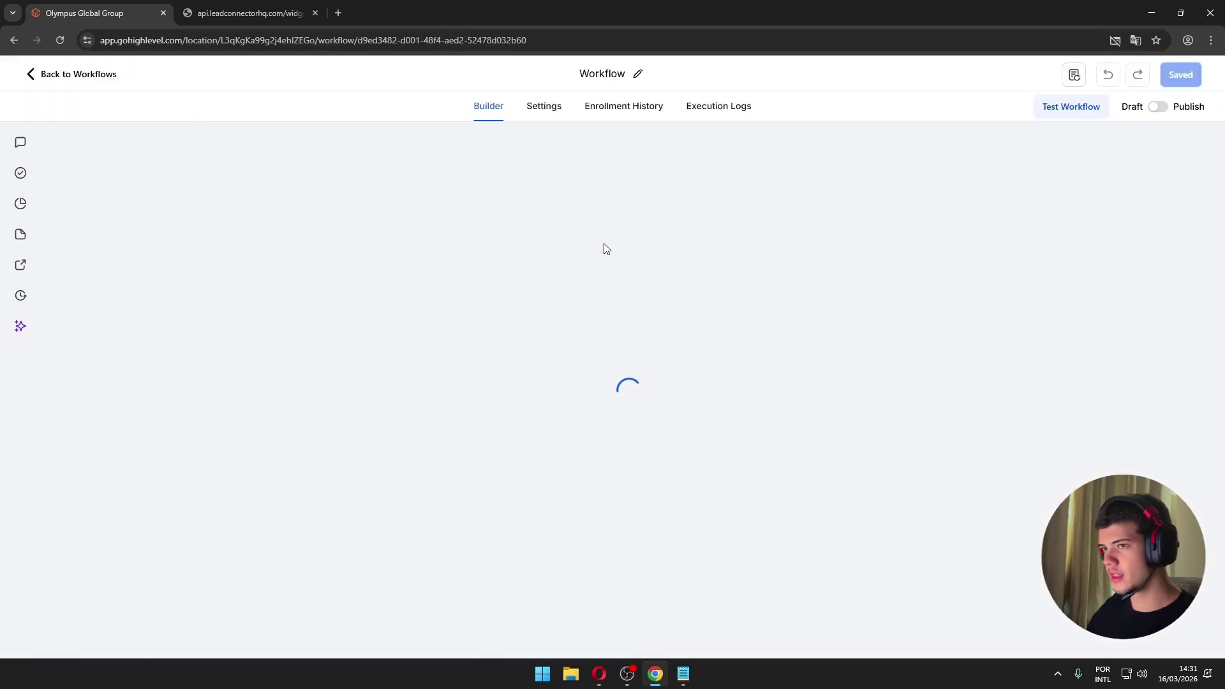
pyautogui.click(578, 395)
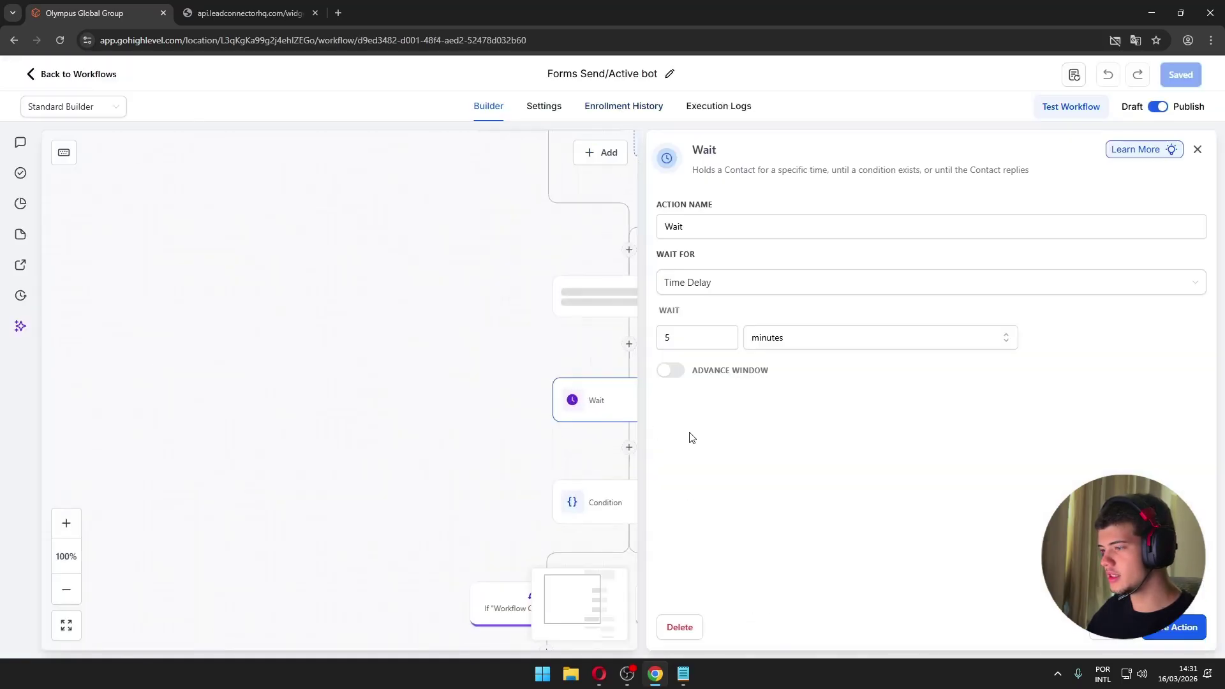
# - Review the newest enrollment's execution log, its Wait action in the workflow, and the SMS message on the None branch
pyautogui.click(638, 106)
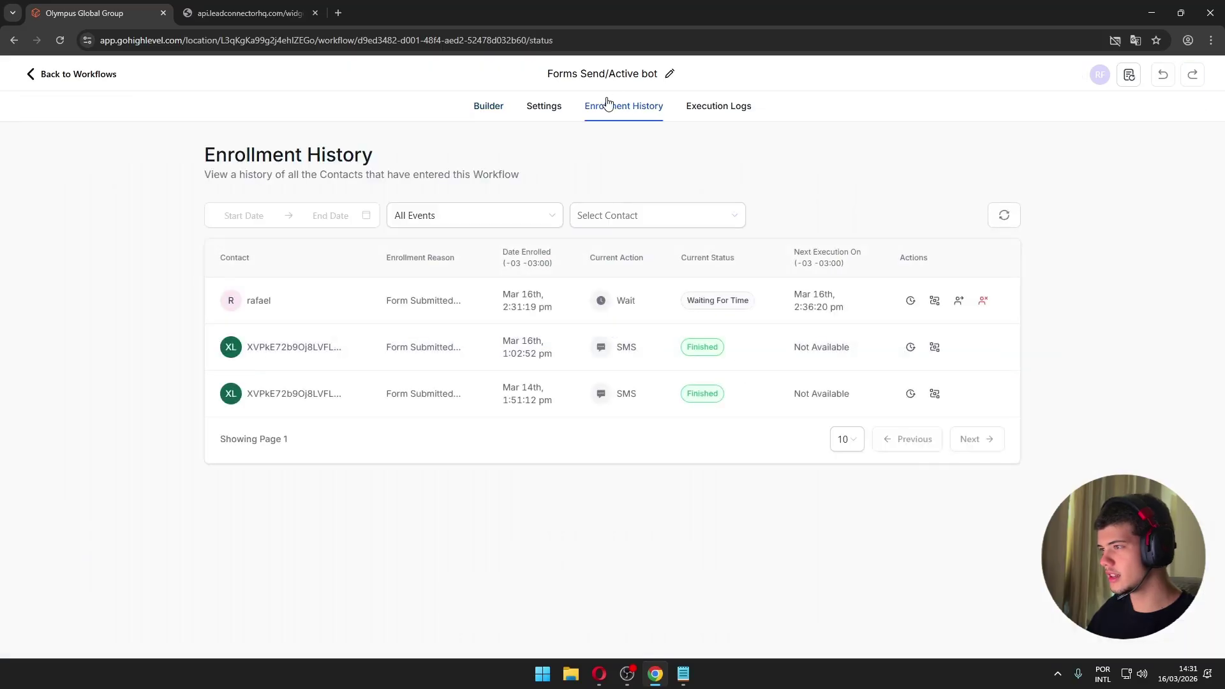
pyautogui.click(911, 301)
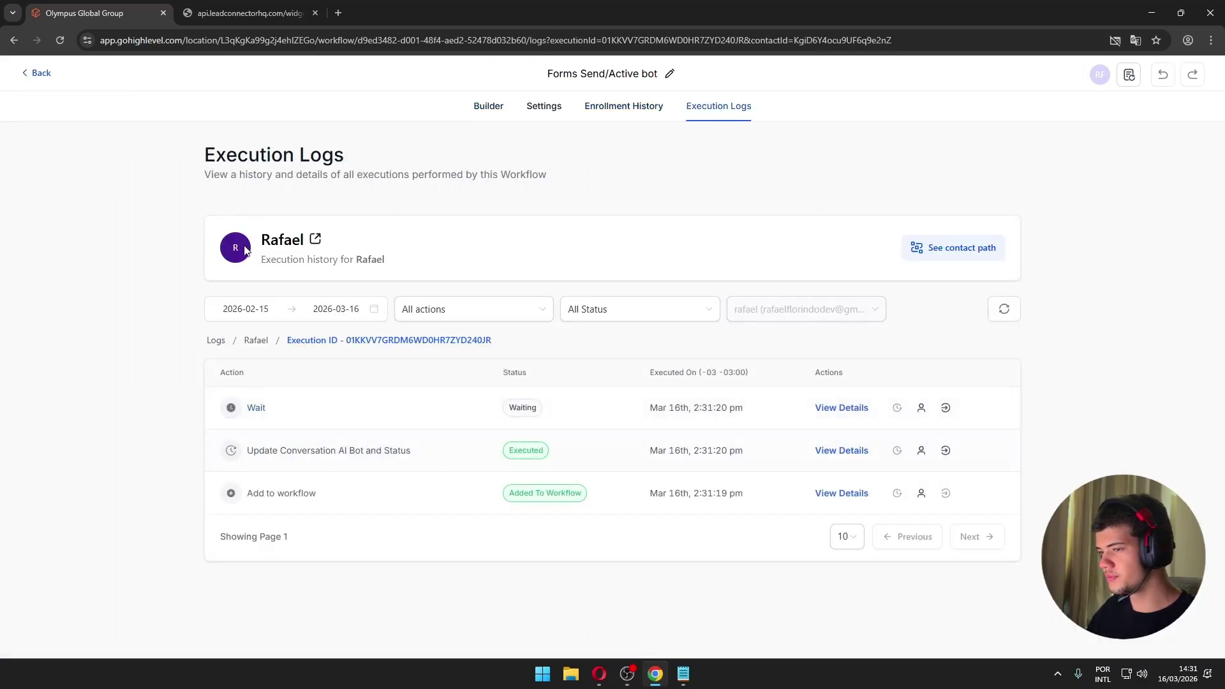
pyautogui.click(945, 409)
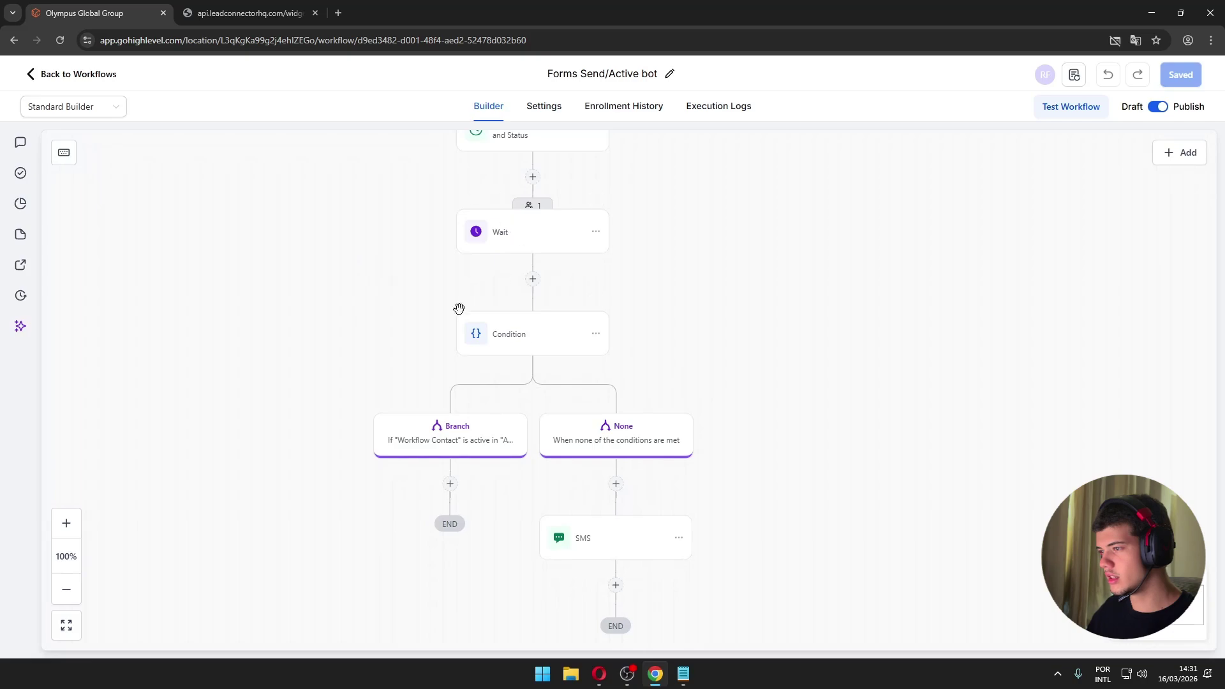
pyautogui.click(583, 553)
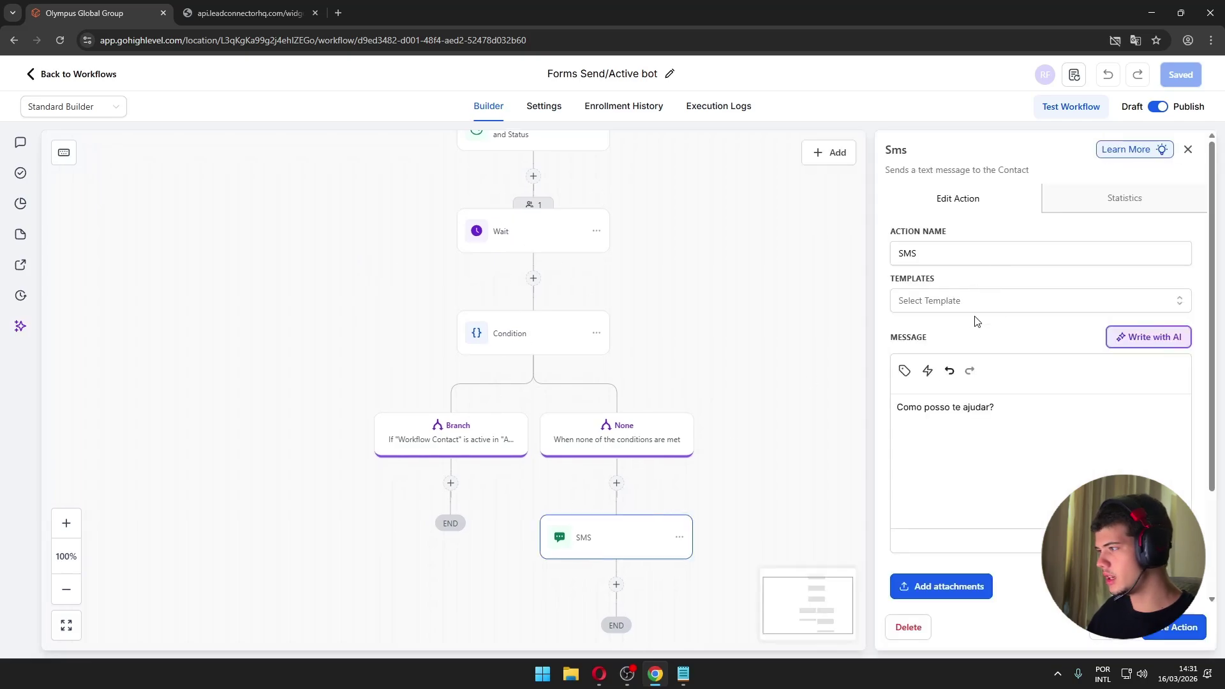
pyautogui.moveTo(996, 408); pyautogui.dragTo(895, 409)
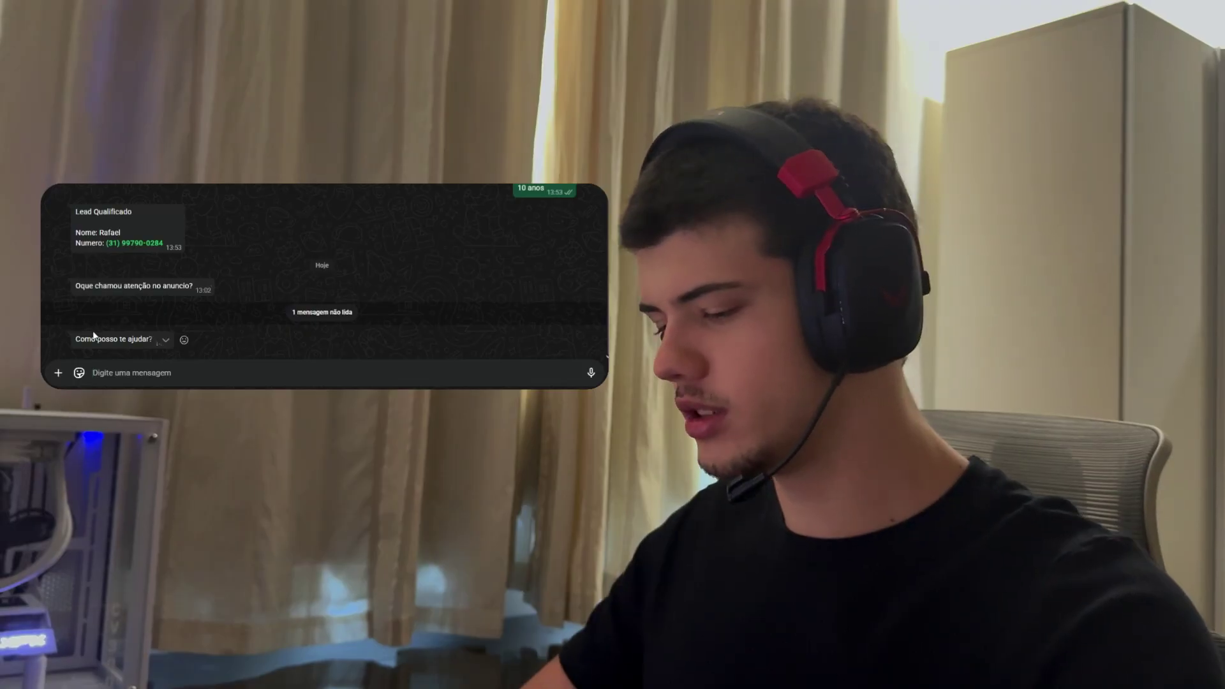
# - Switch to the WhatsApp chat and reply to the follow-up message with "Fiquei com duvida de como agendar"
pyautogui.write('Fiquei co')
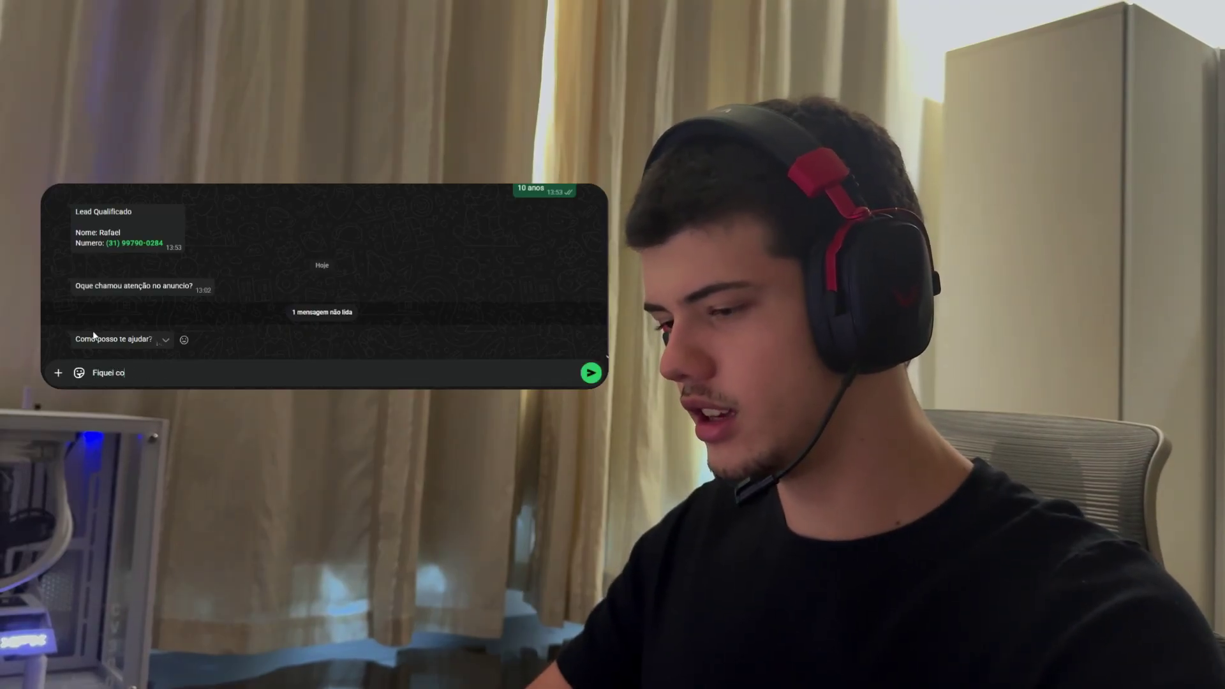
pyautogui.write('m duvida de ')
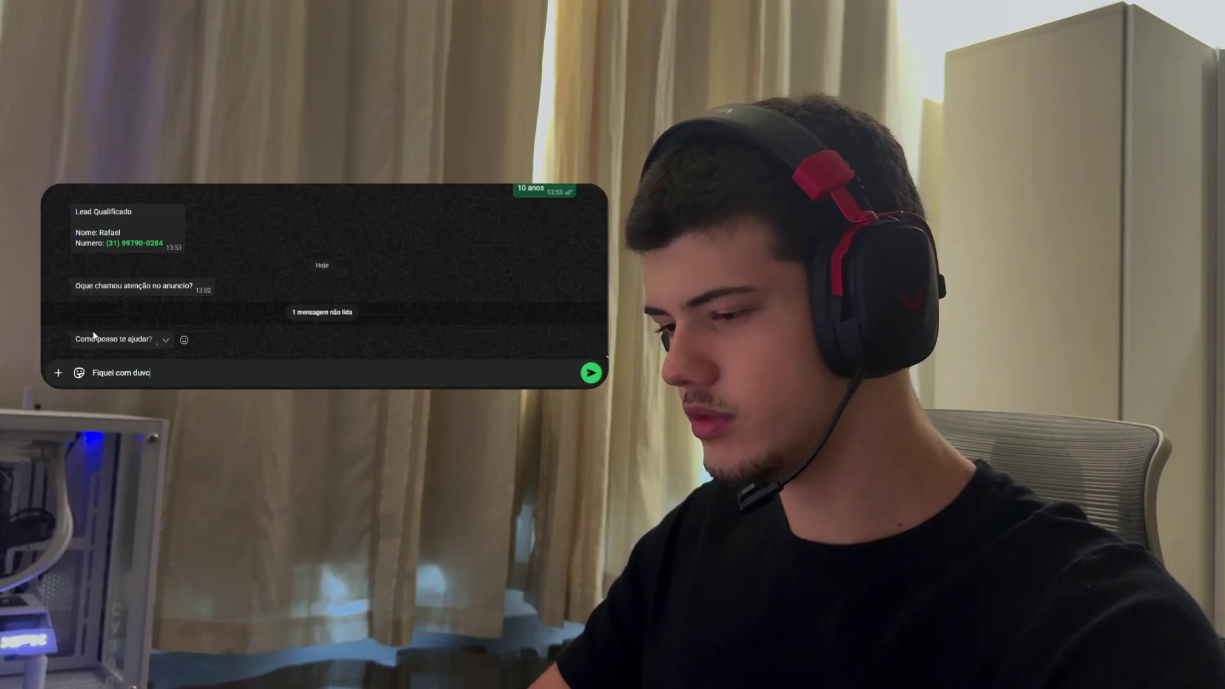
pyautogui.write('como agendar')
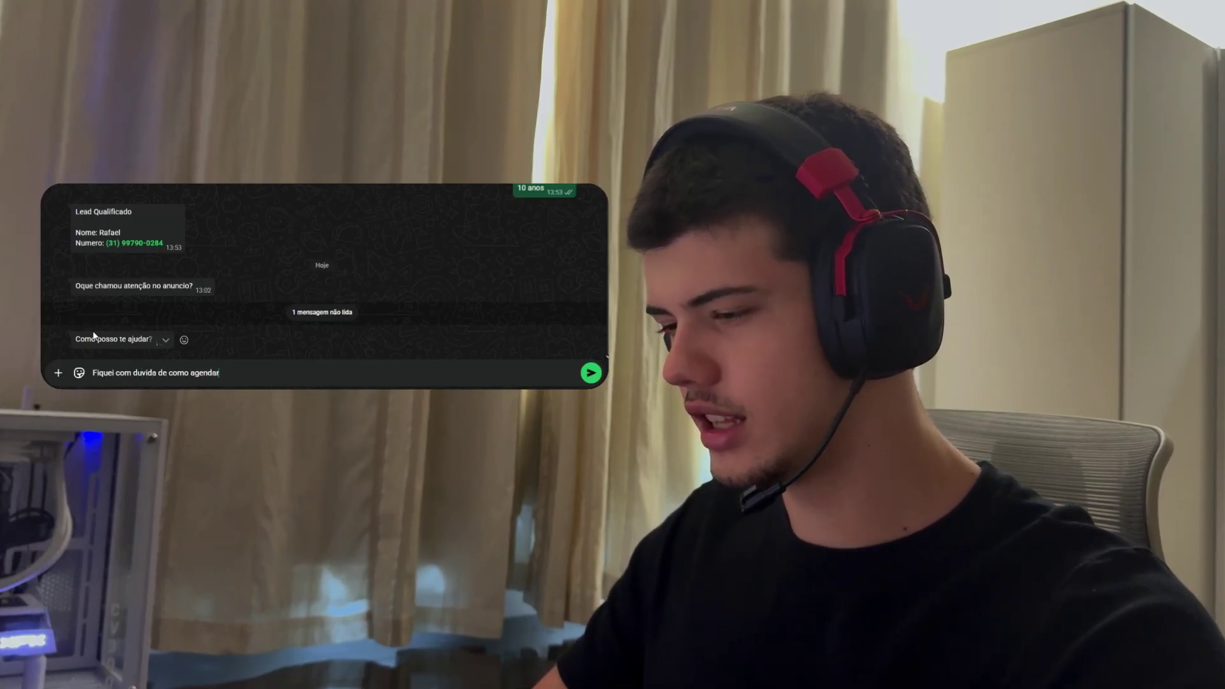
pyautogui.press('Return')
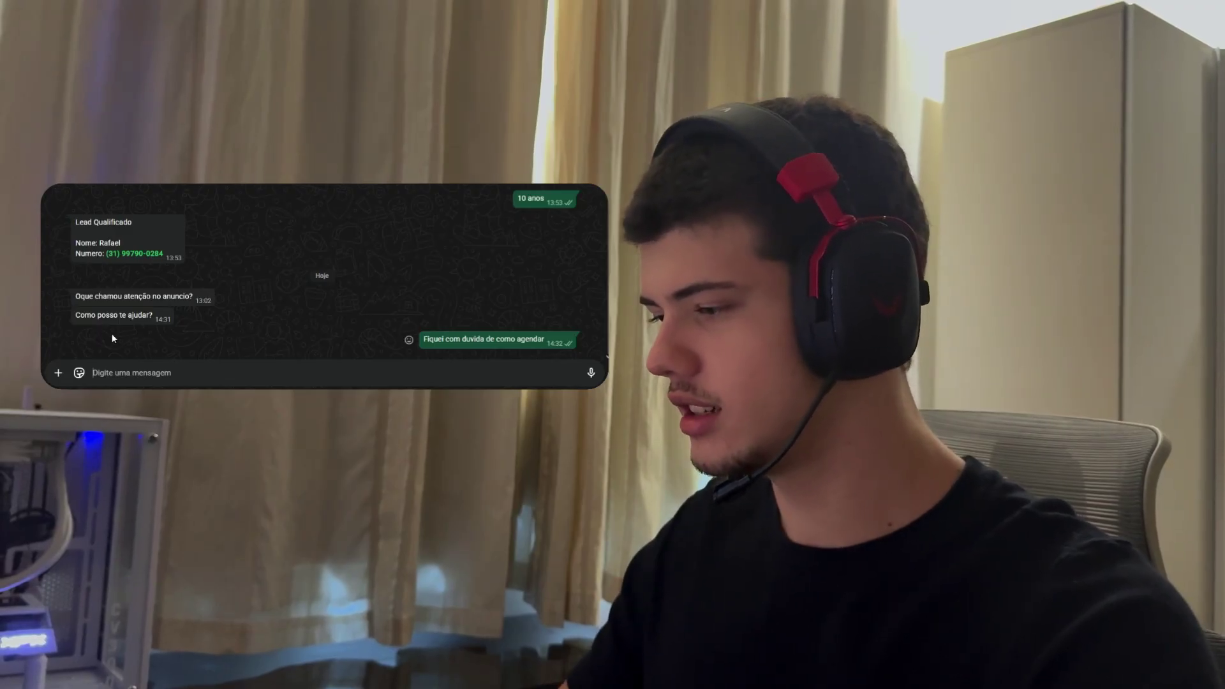
pyautogui.moveTo(423, 340); pyautogui.dragTo(546, 339)
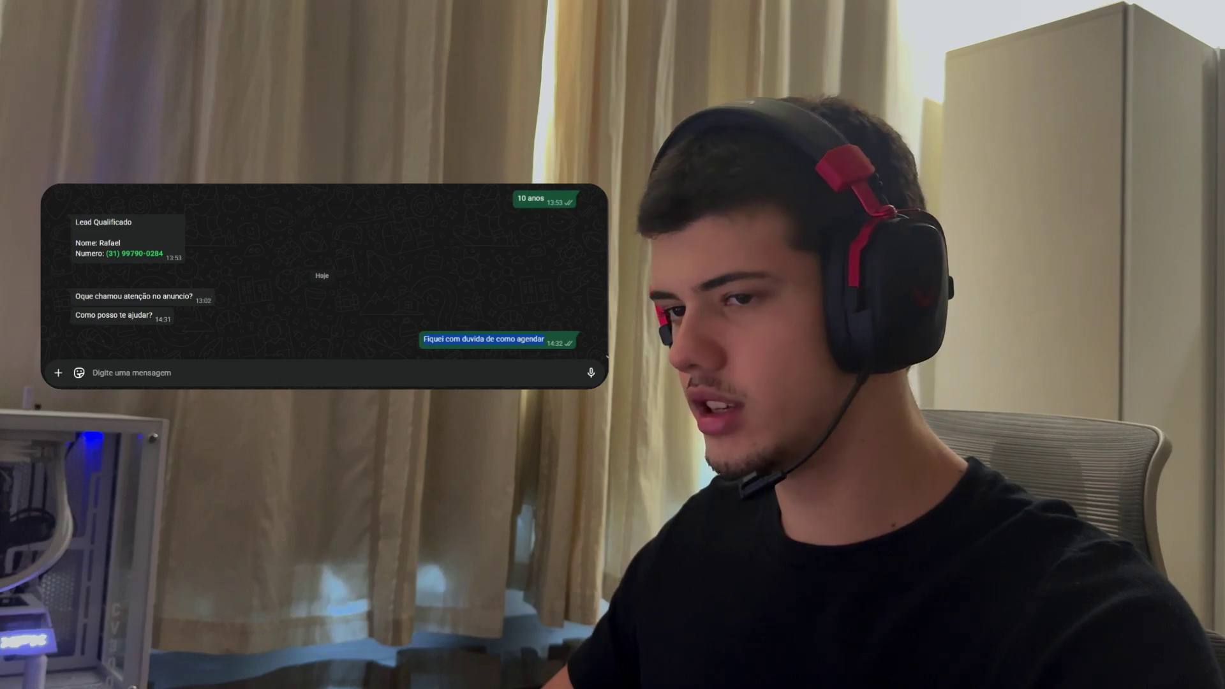
pyautogui.click(385, 247)
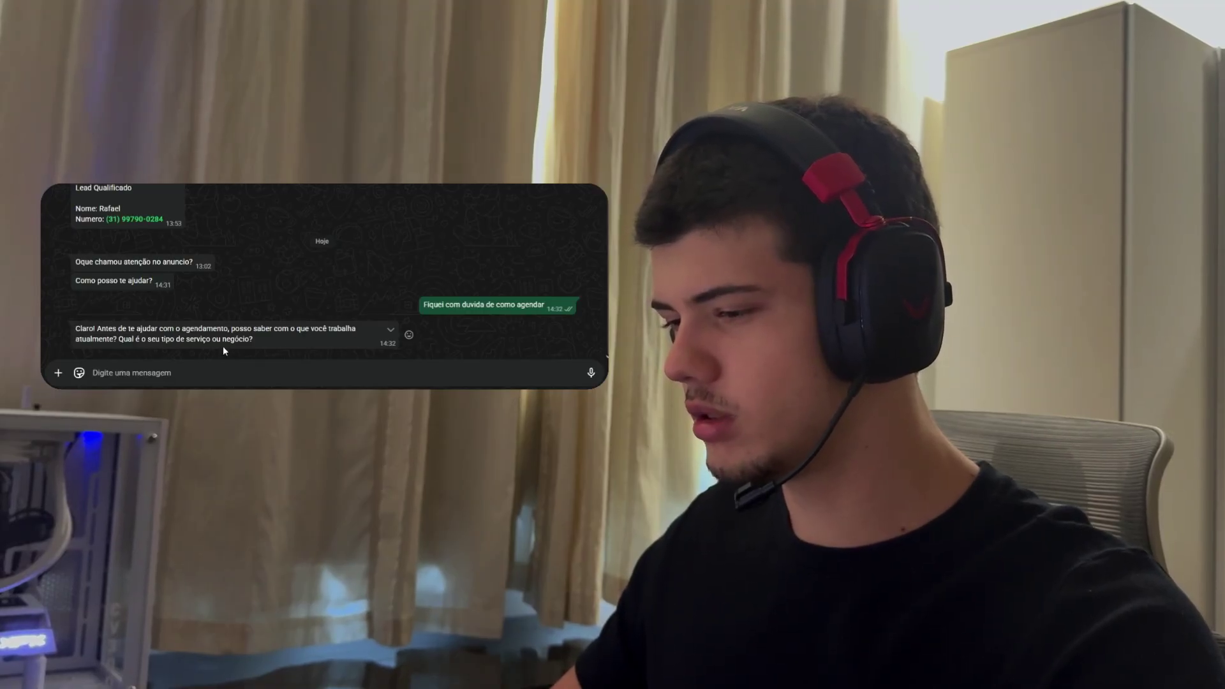
pyautogui.write('Agen')
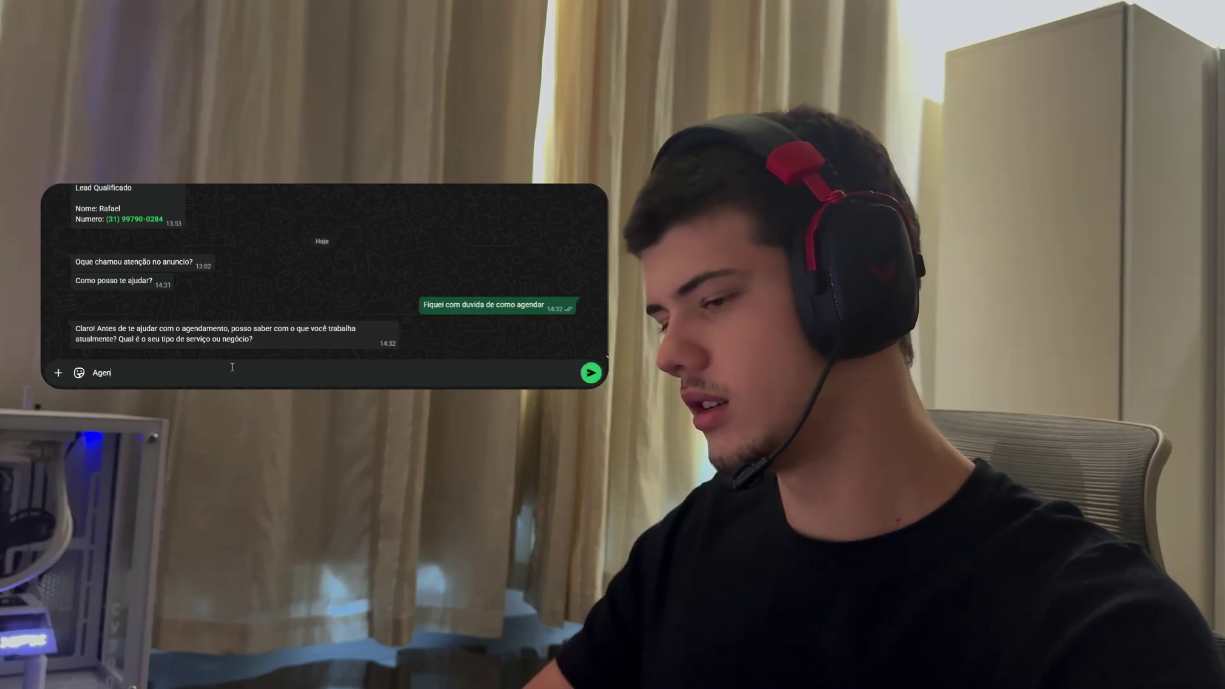
pyautogui.write('ci')
pyautogui.press('BackSpace')
pyautogui.press('BackSpace')
pyautogui.press('BackSpace')
pyautogui.press('BackSpace')
pyautogui.press('BackSpace')
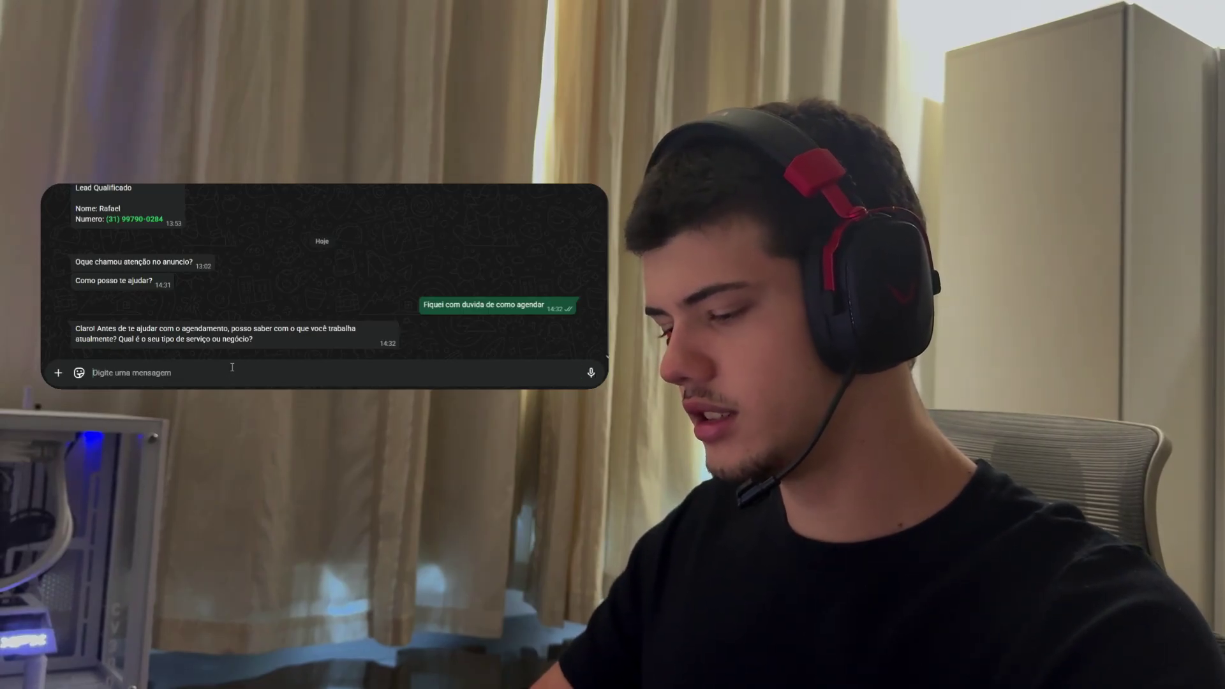
# - Answer the bot's qualification questions with "Sou dono de uma agencia" for the business type and "5 anos" for the time in business
pyautogui.write('Sou do')
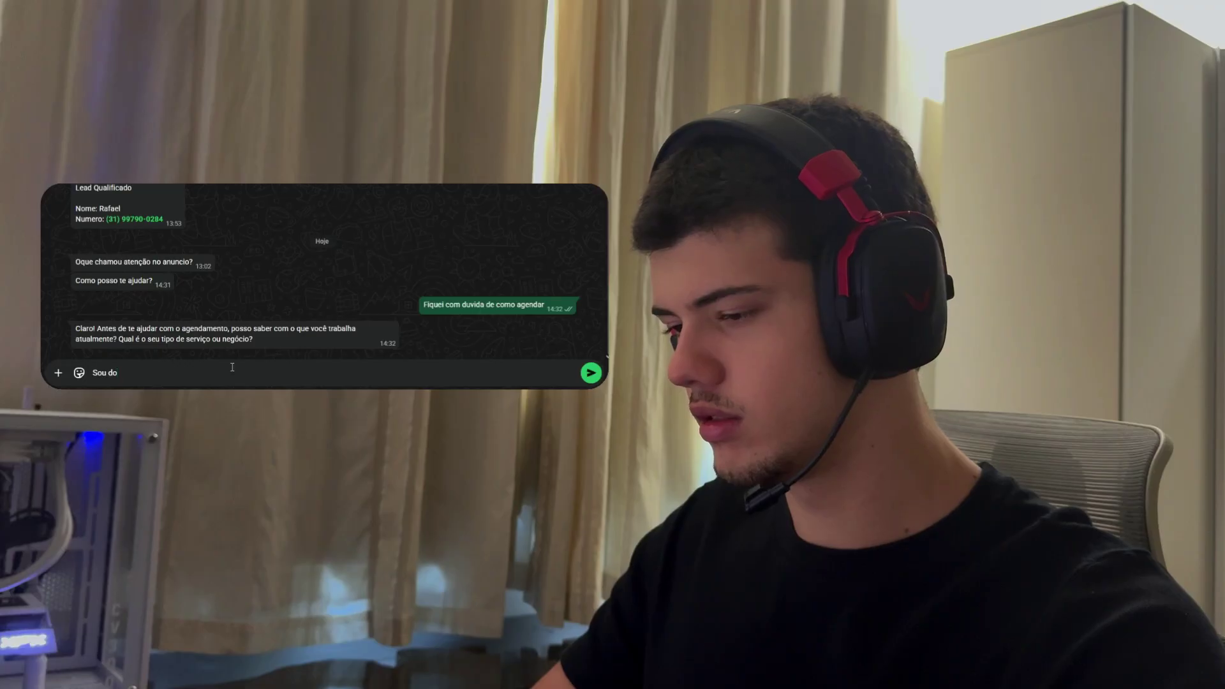
pyautogui.write('no de uma agenci')
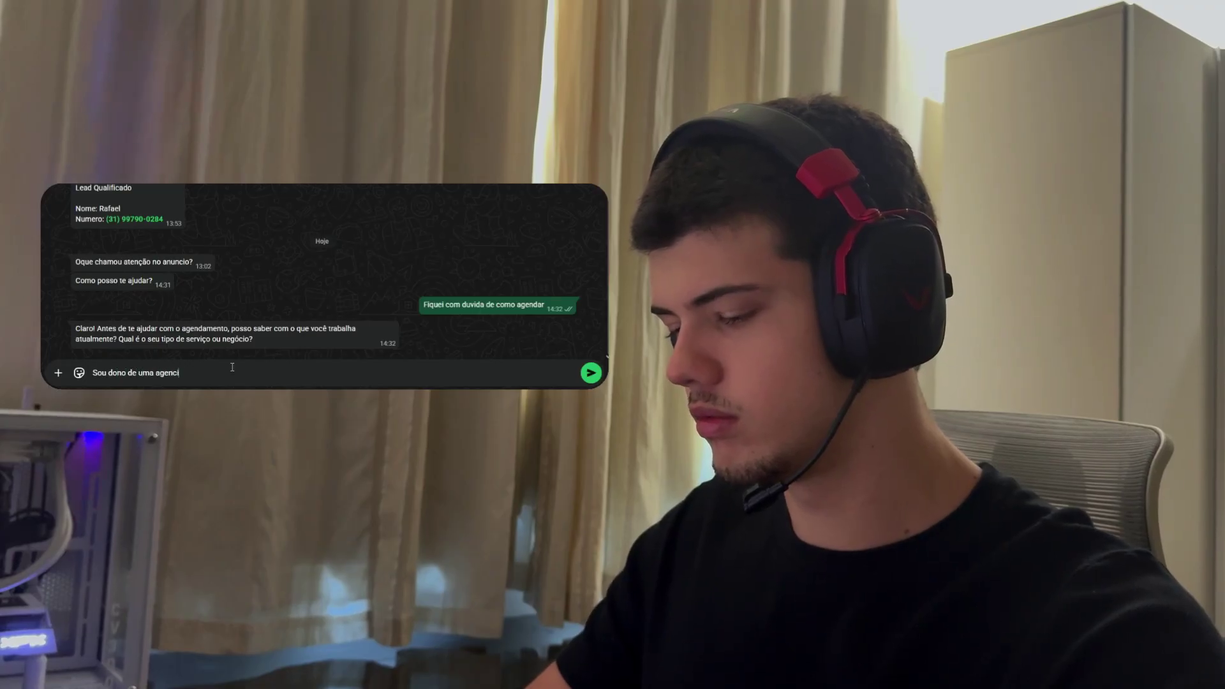
pyautogui.write('a')
pyautogui.press('Return')
pyautogui.moveTo(260, 312); pyautogui.dragTo(79, 308)
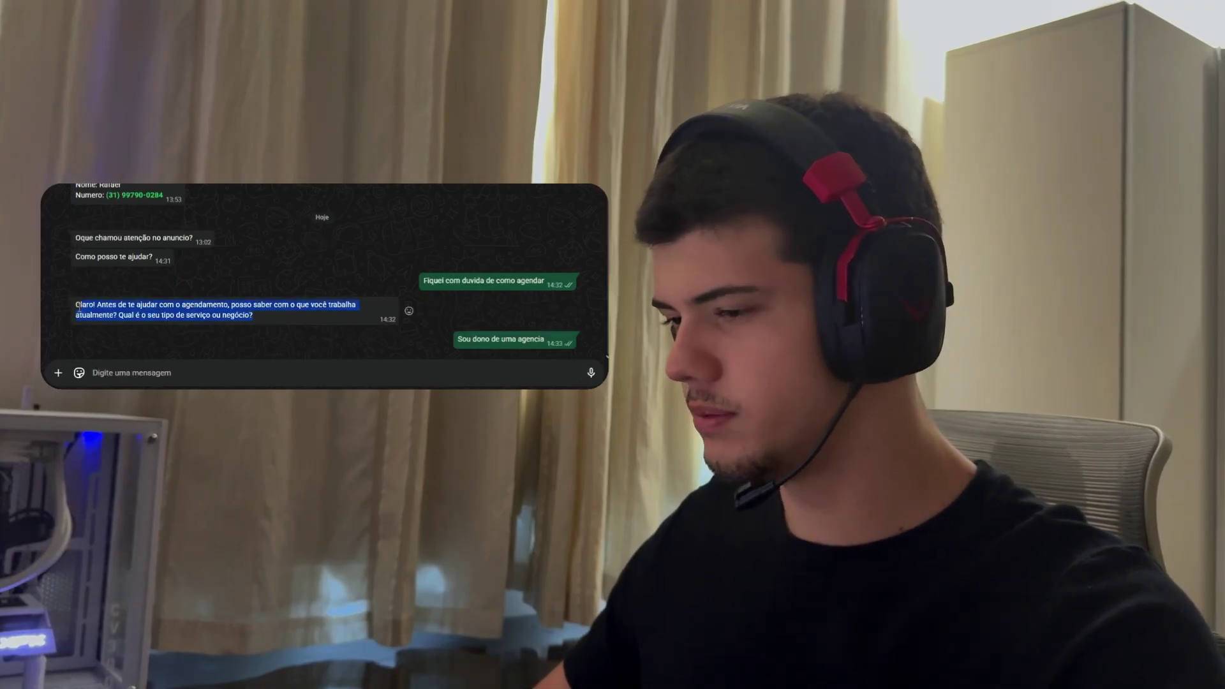
pyautogui.click(228, 333)
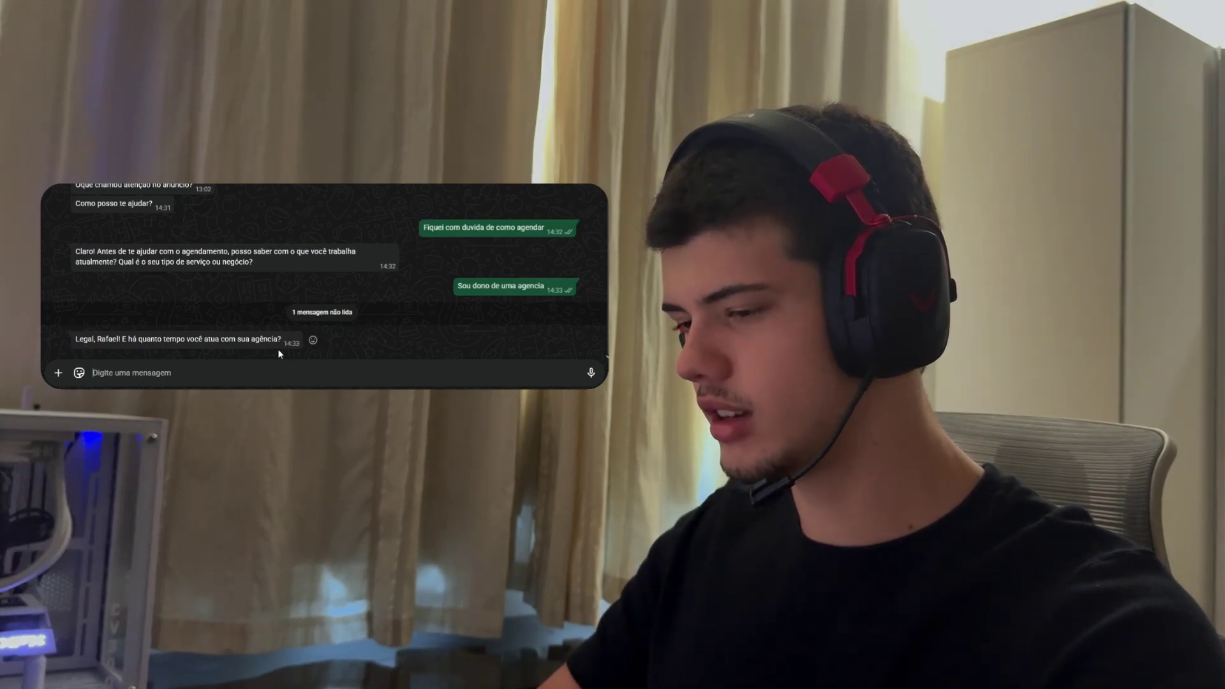
pyautogui.write('5 anos')
pyautogui.press('Return')
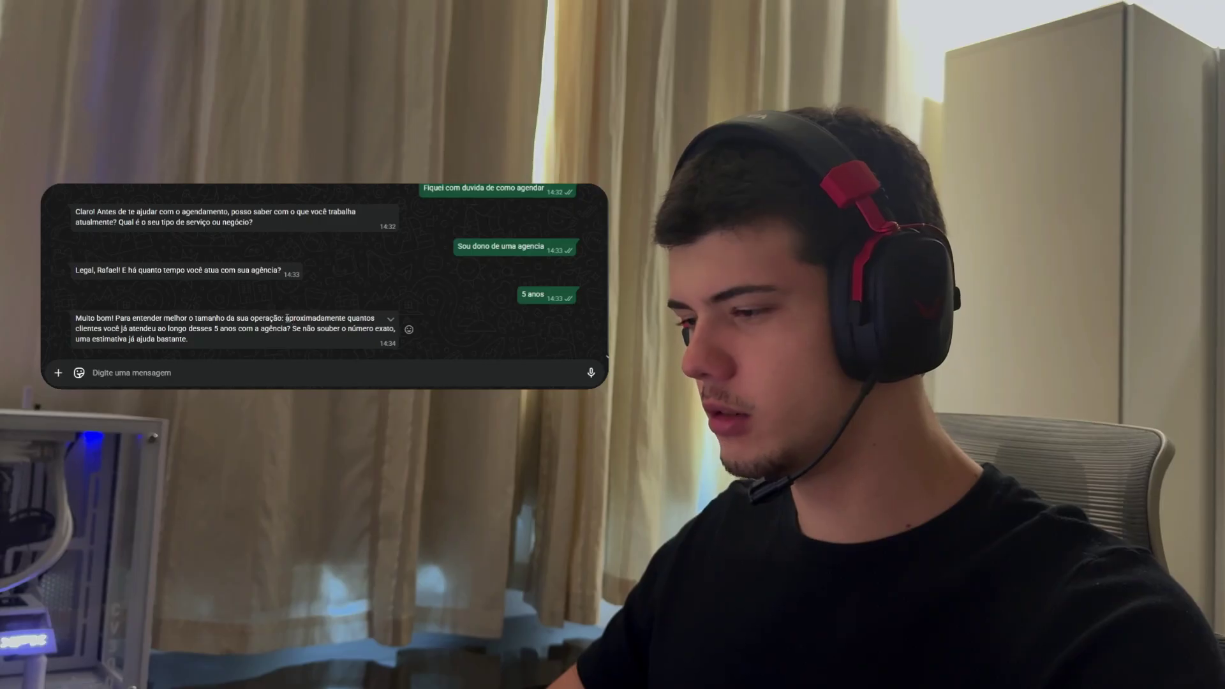
# - Answer the bot's question about how many clients the agency has served with "120"
pyautogui.moveTo(286, 318); pyautogui.dragTo(339, 316)
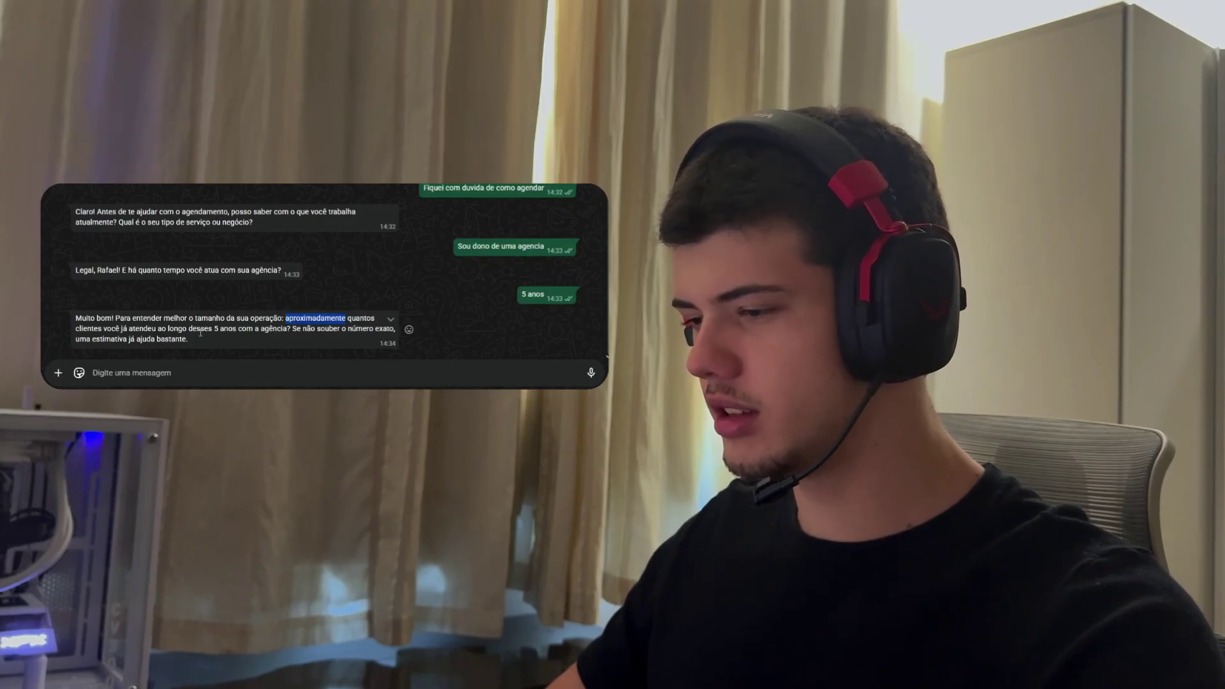
pyautogui.click(179, 367)
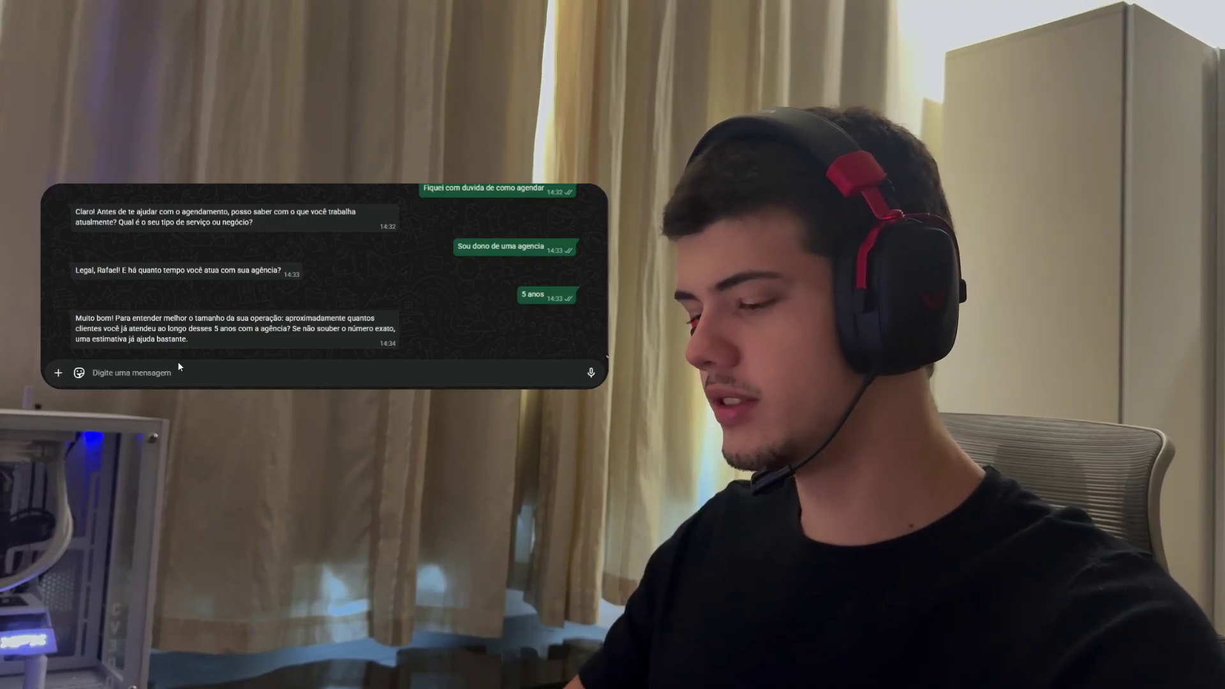
pyautogui.write('1')
pyautogui.press('BackSpace')
pyautogui.write('12')
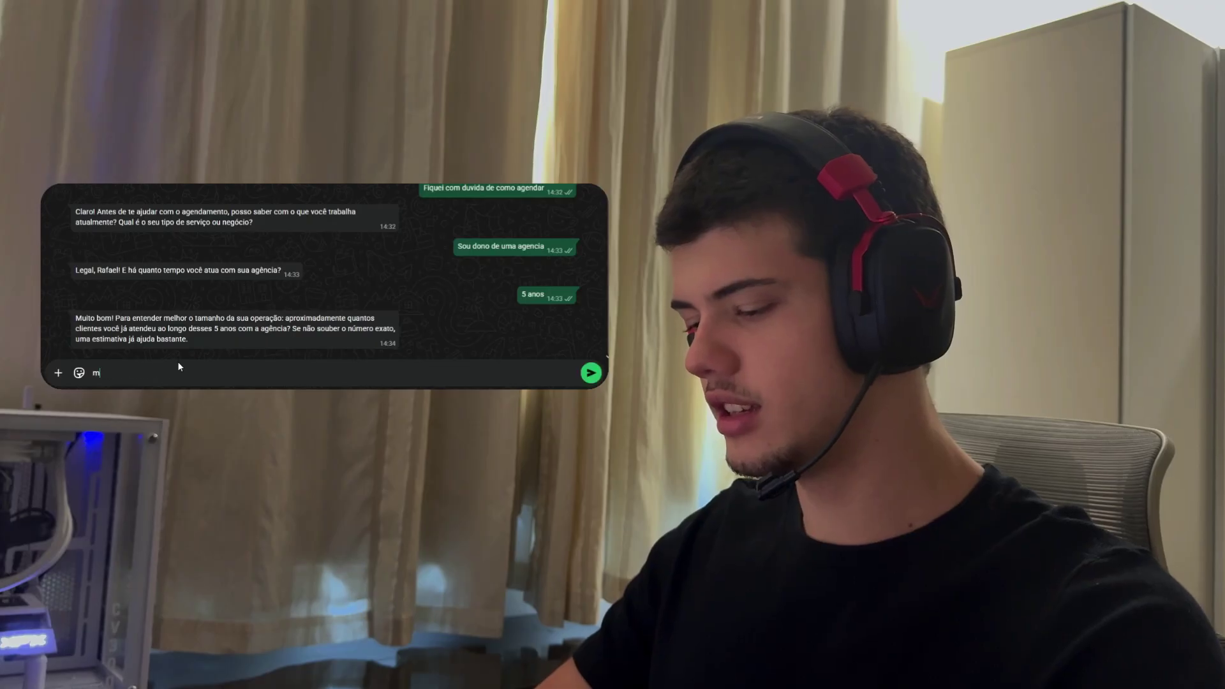
pyautogui.press('BackSpace')
pyautogui.press('BackSpace')
pyautogui.write('120')
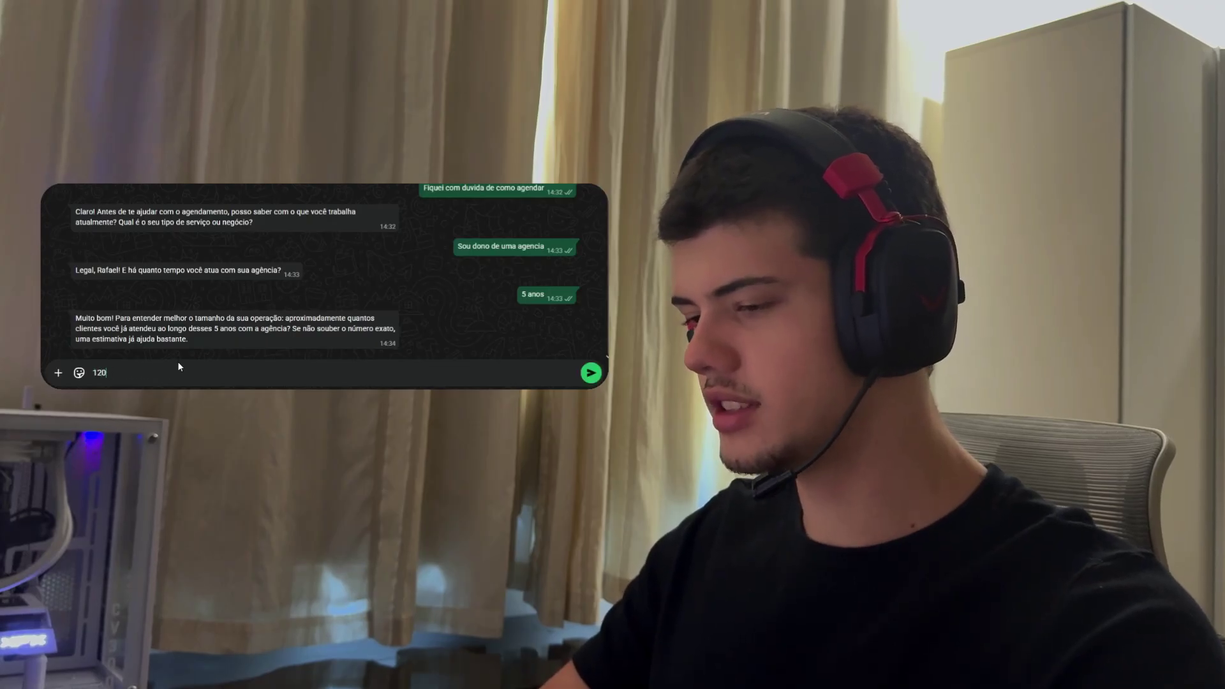
pyautogui.press('Return')
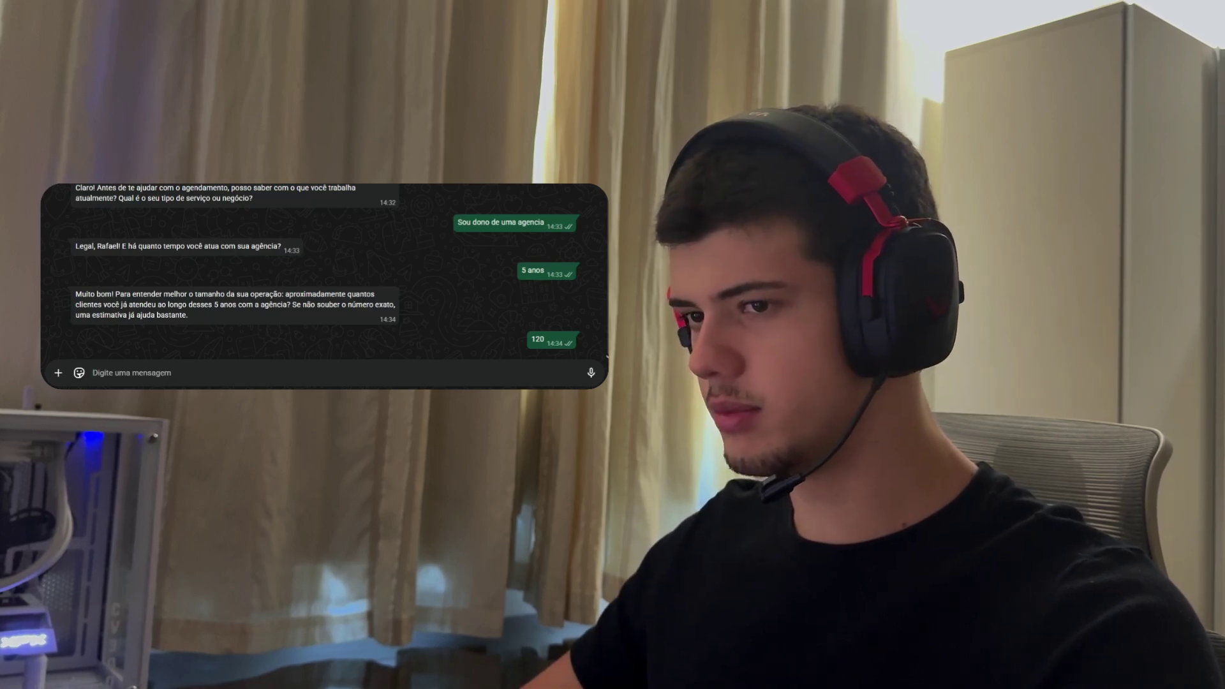
# - Reread the bot's question about clients served and examine the "Lead Qualificado" notification with the lead's name and number
pyautogui.moveTo(72, 294)
pyautogui.mouseDown()
pyautogui.moveTo(206, 320)
pyautogui.moveTo(64, 297)
pyautogui.mouseUp()
pyautogui.click(204, 312)
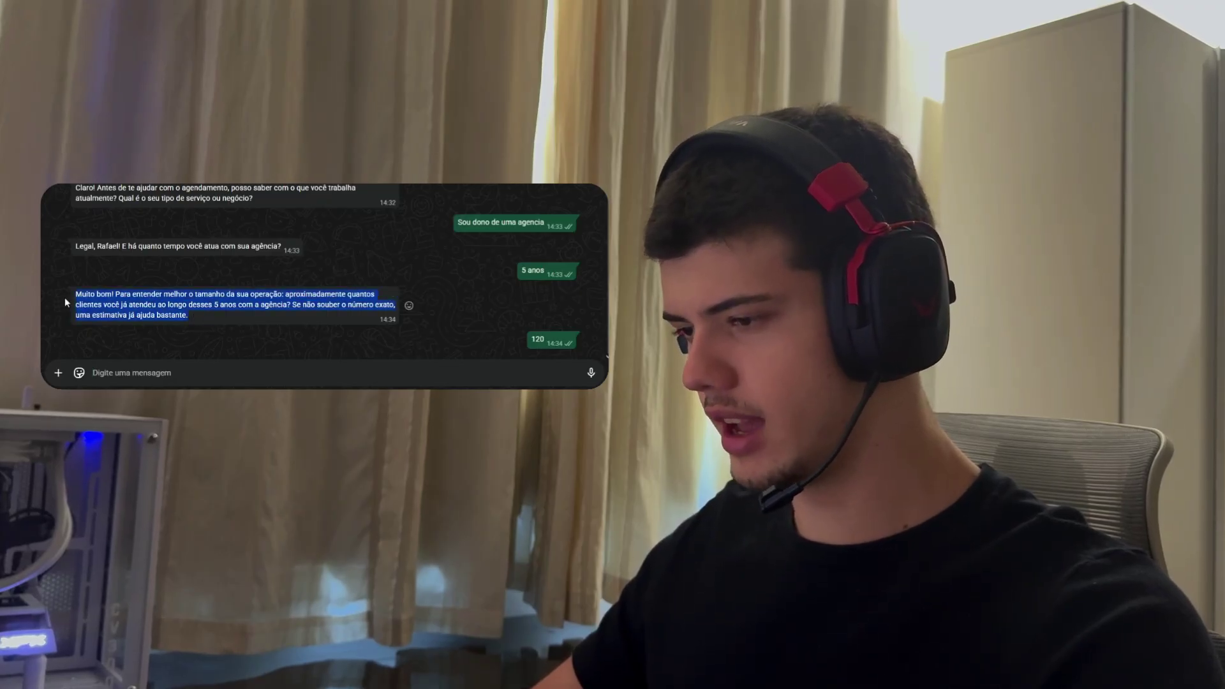
pyautogui.click(209, 315)
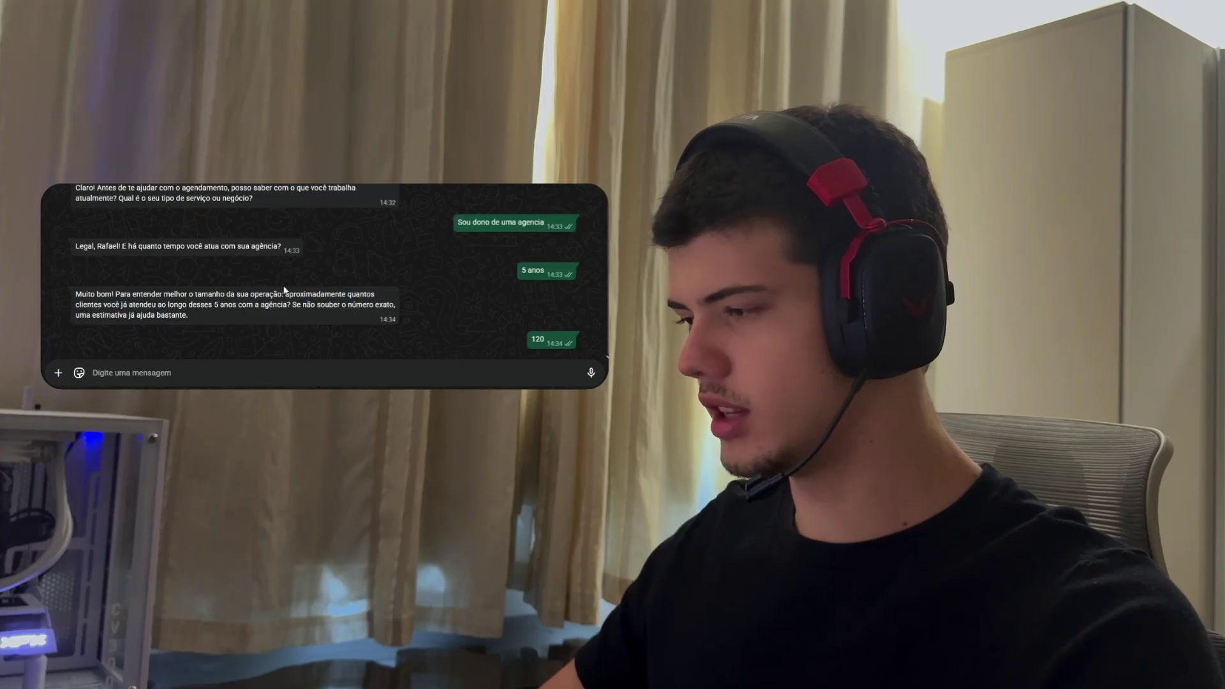
pyautogui.moveTo(74, 308); pyautogui.dragTo(87, 314)
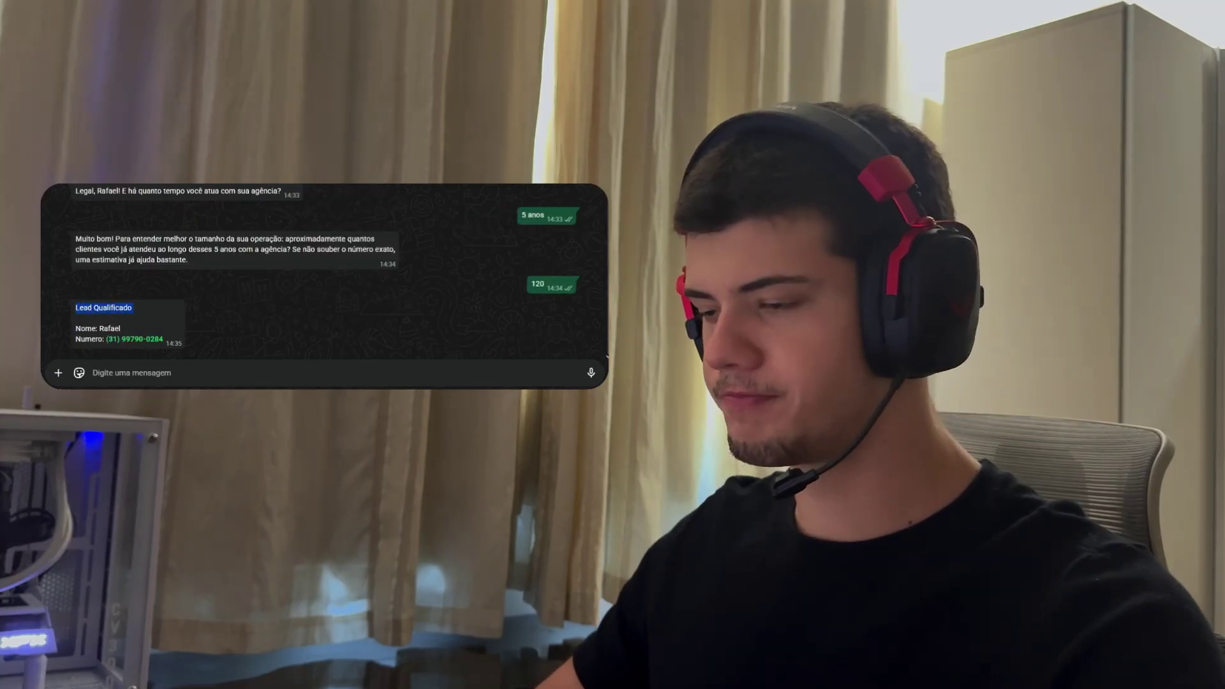
pyautogui.click(542, 286)
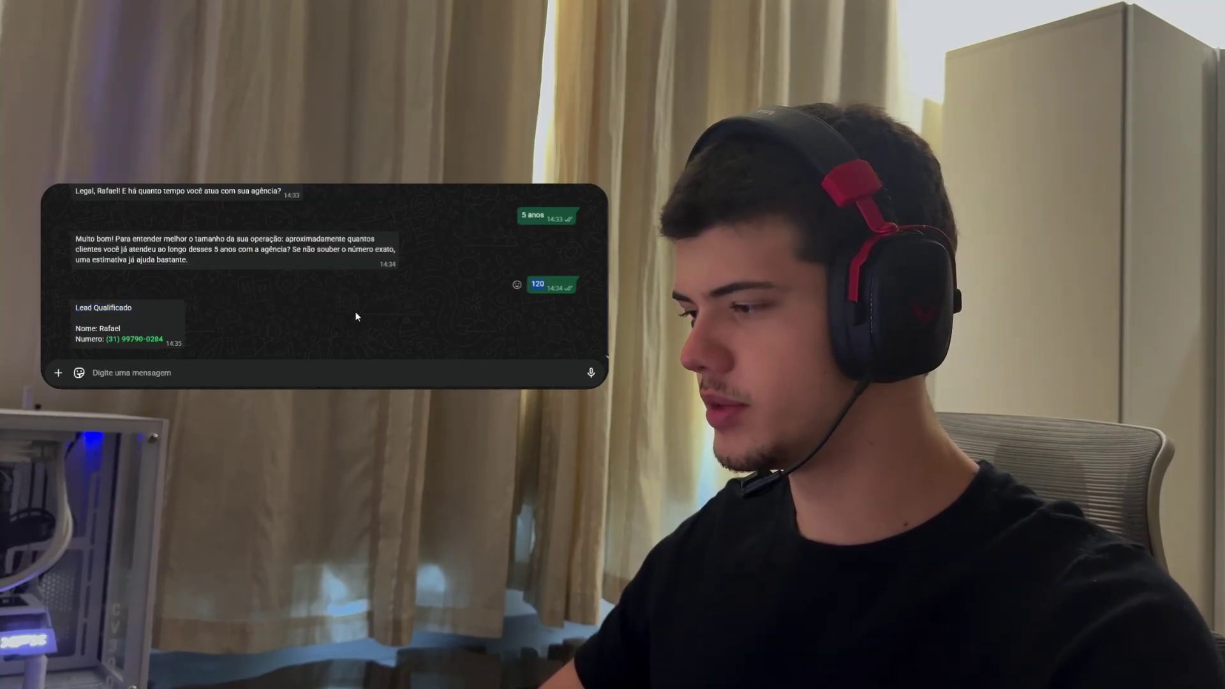
pyautogui.moveTo(60, 307); pyautogui.dragTo(171, 346)
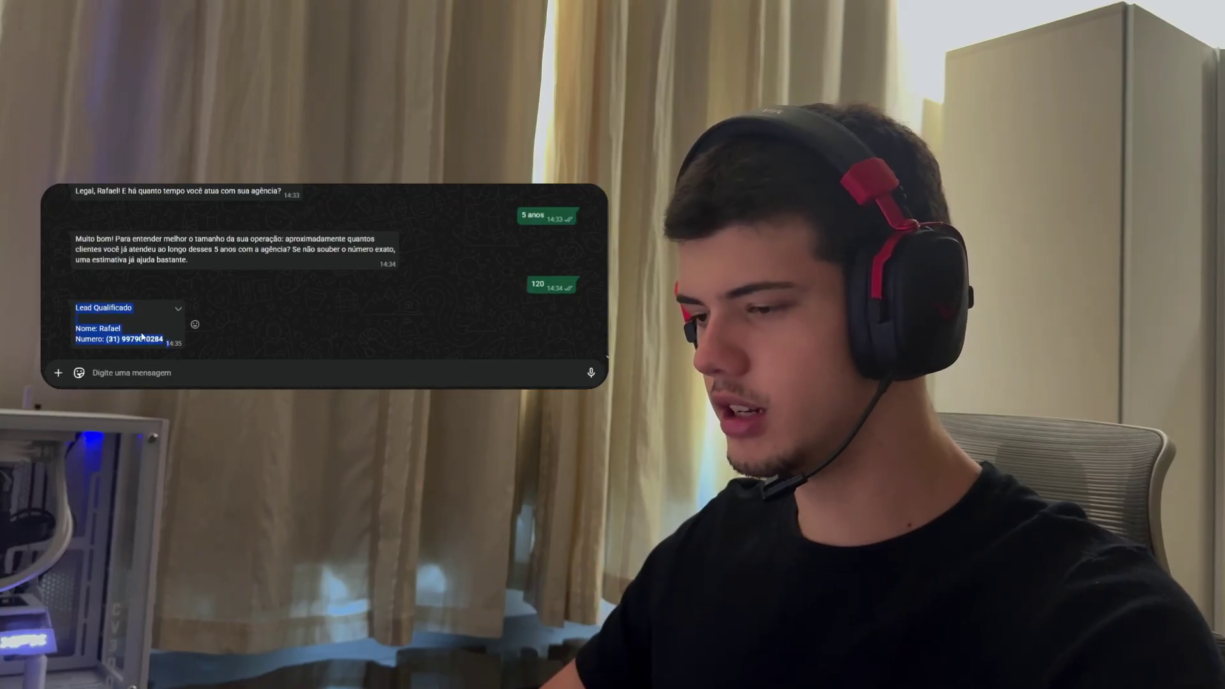
pyautogui.click(239, 316)
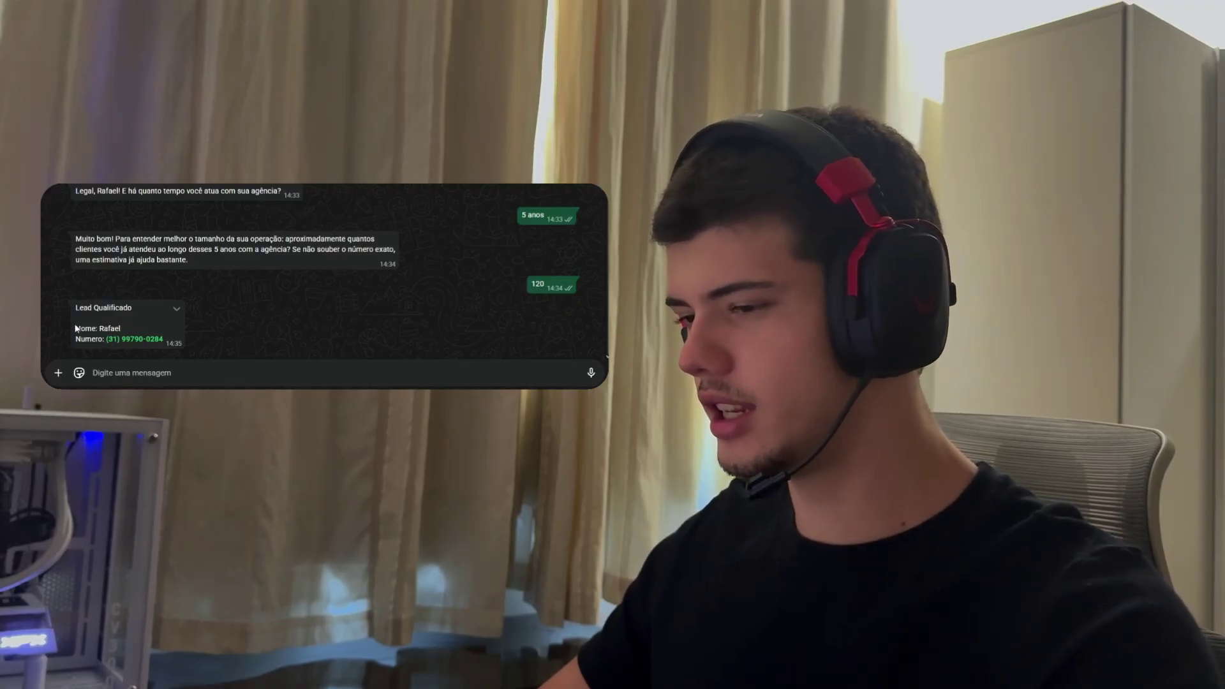
pyautogui.moveTo(75, 306); pyautogui.dragTo(204, 344)
pyautogui.click(204, 321)
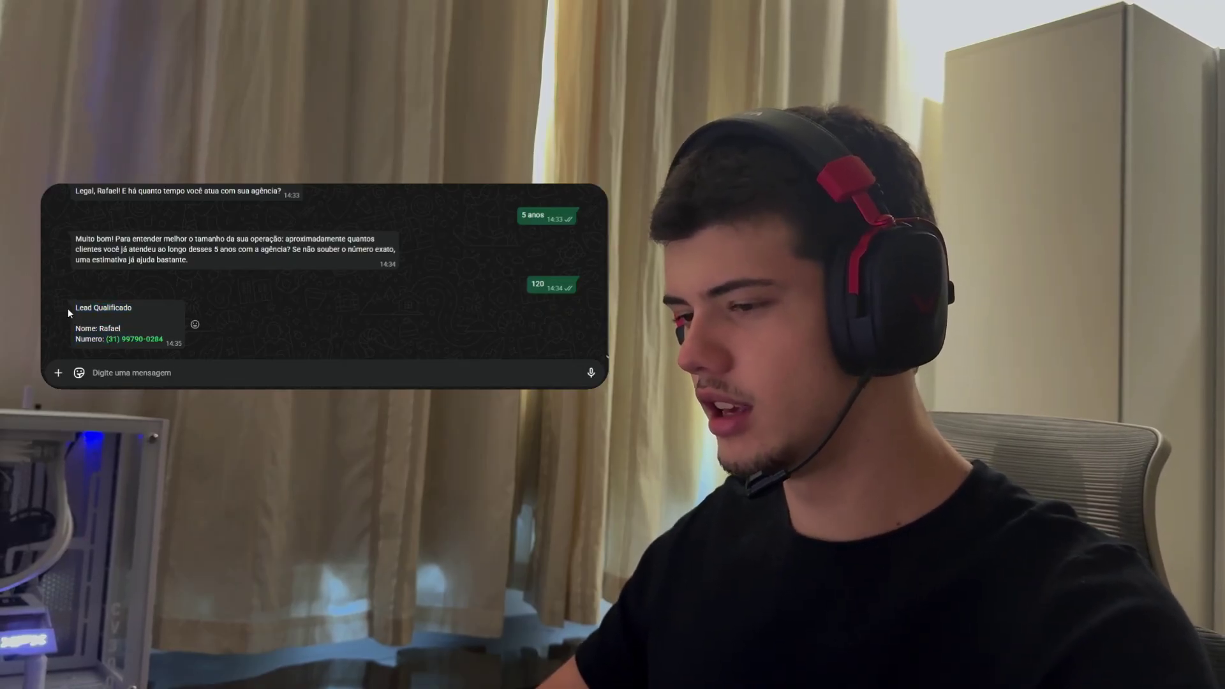
pyautogui.moveTo(71, 308); pyautogui.dragTo(164, 331)
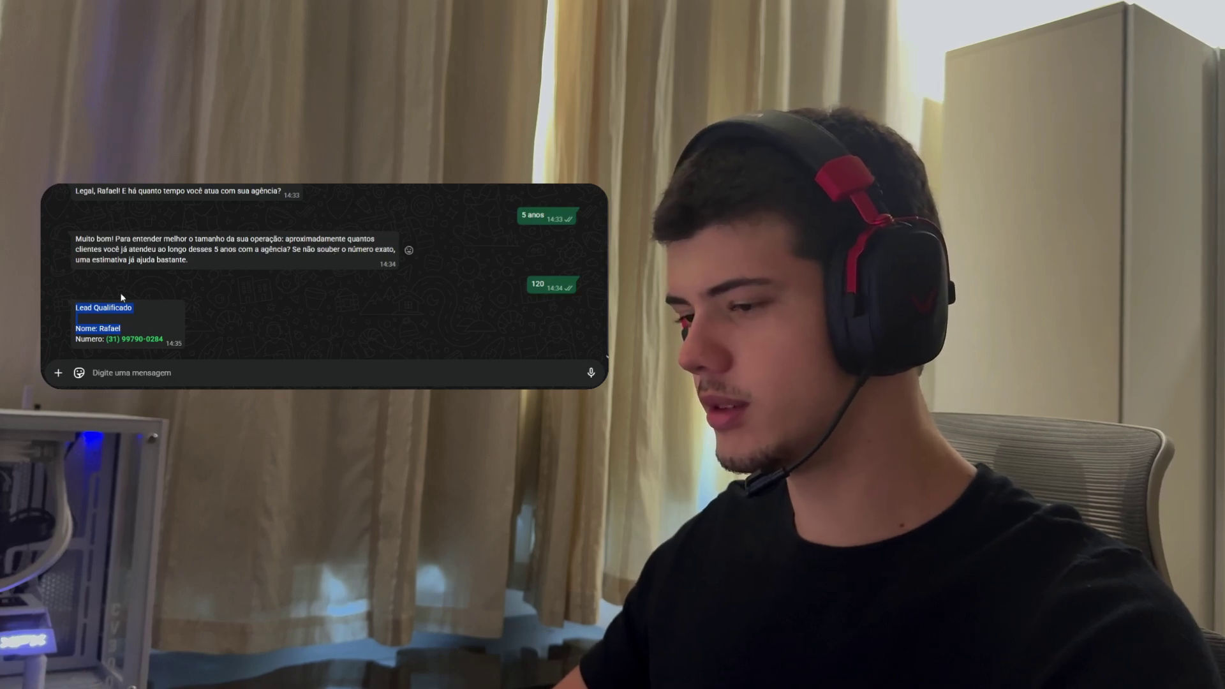
pyautogui.click(265, 323)
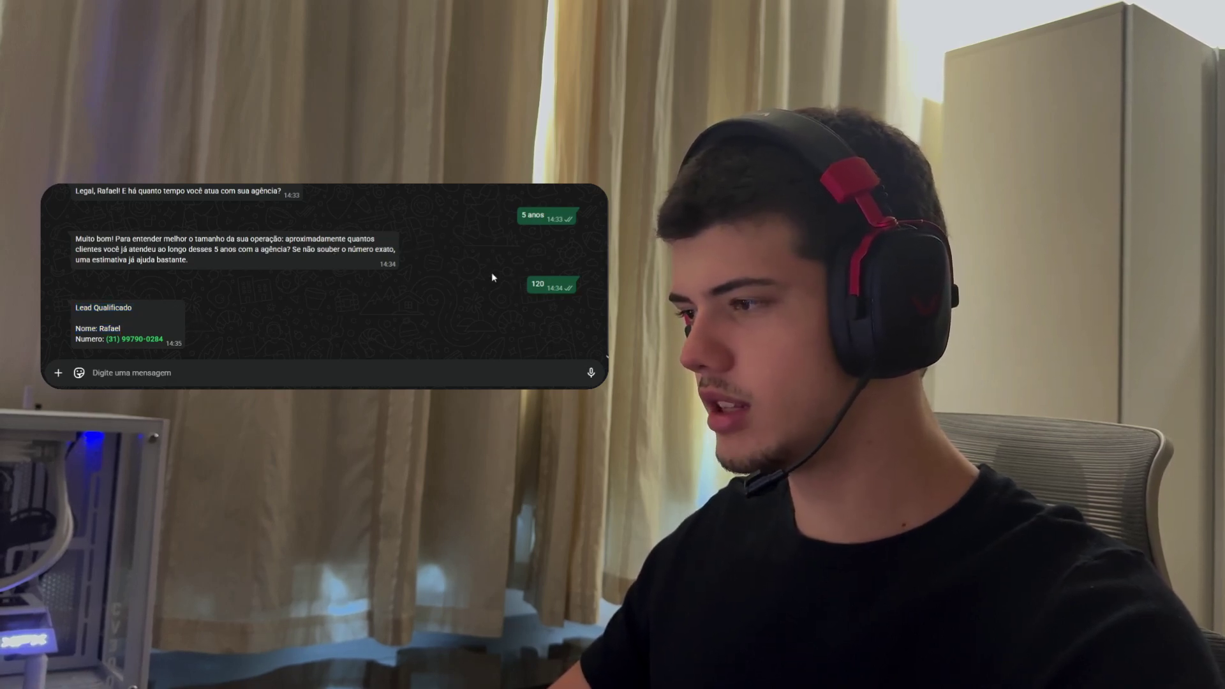
pyautogui.moveTo(75, 305); pyautogui.dragTo(175, 356)
pyautogui.click(273, 335)
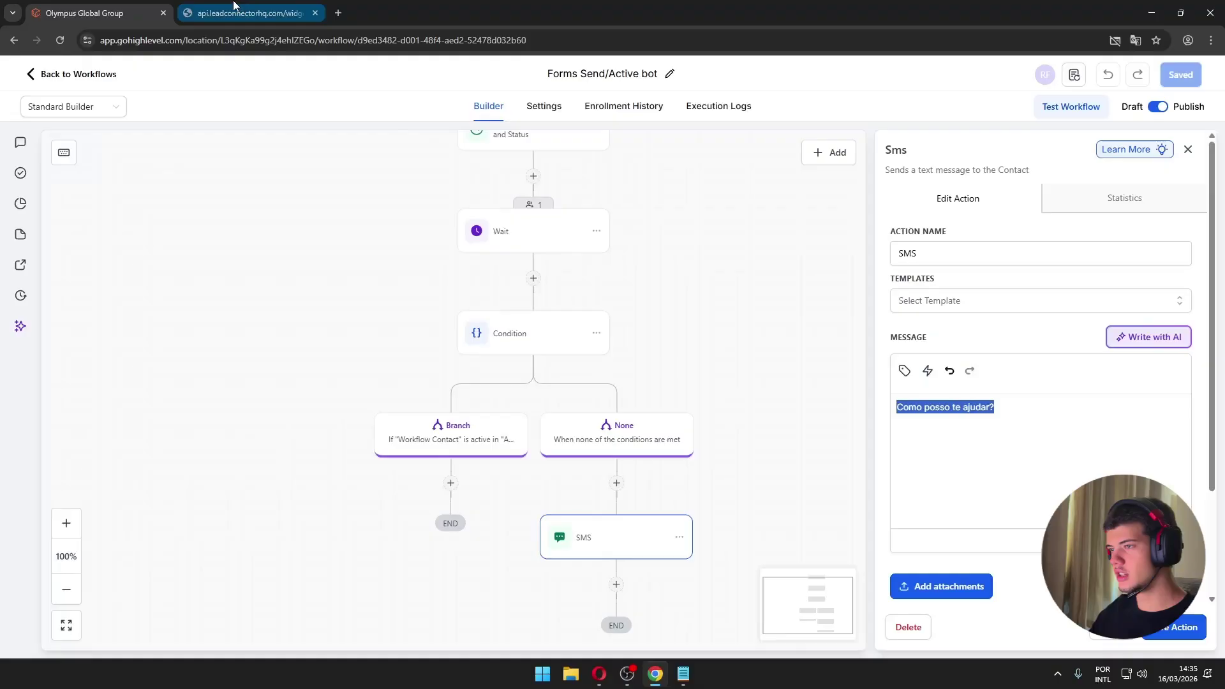
# - Switch back to HighLevel, leave the workflow for the Opportunities board, and minimize the phone dialer
pyautogui.click(70, 74)
pyautogui.click(55, 297)
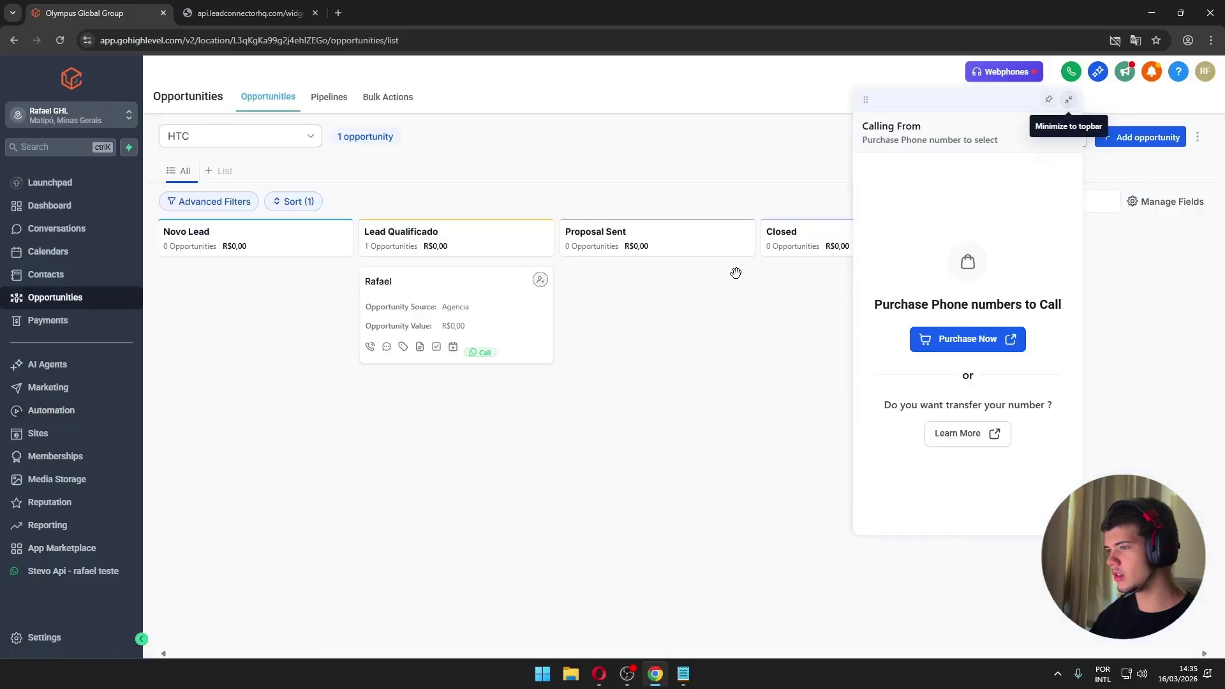
pyautogui.click(1069, 99)
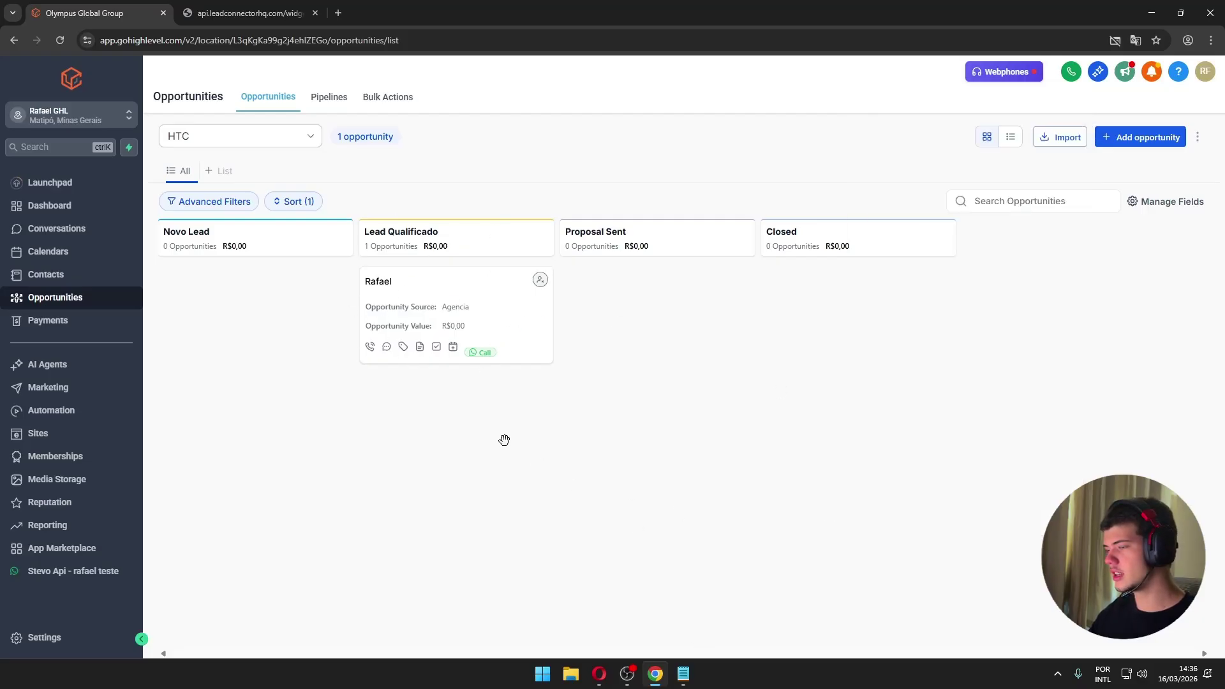
# - Review the opportunity details of the lead in the Lead Qualificado stage, including pipeline, source and tags, and close them
pyautogui.click(381, 285)
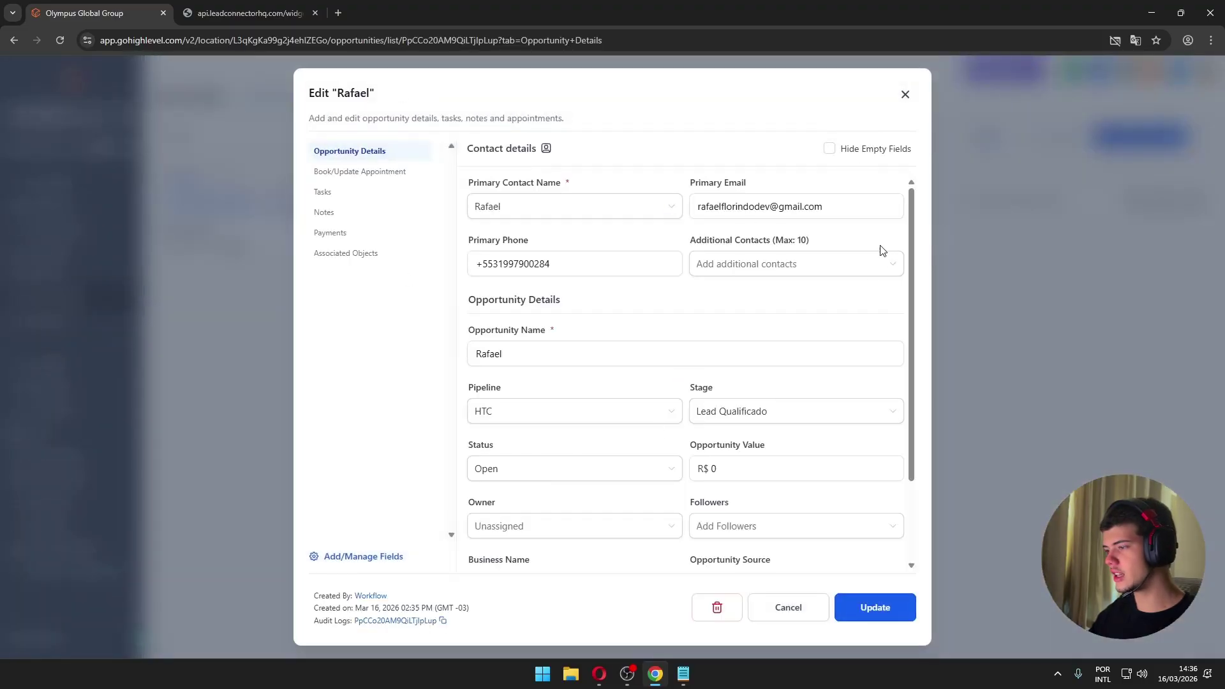
pyautogui.scroll(-2, 741, 323)
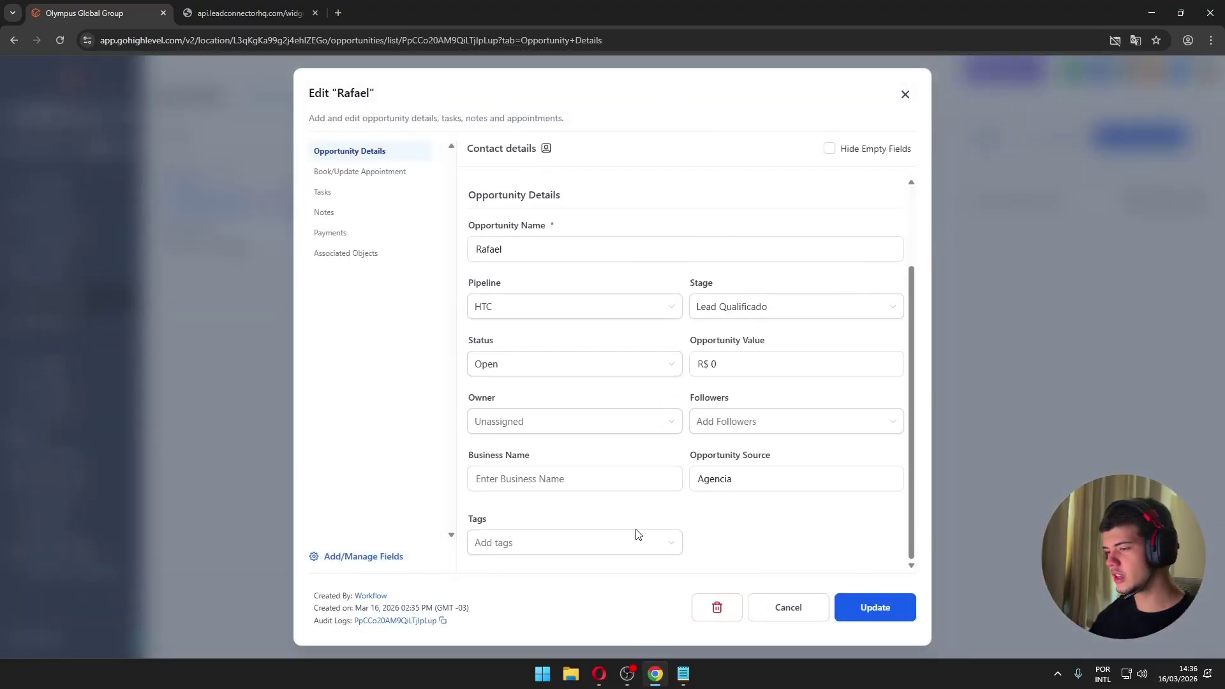
pyautogui.click(905, 94)
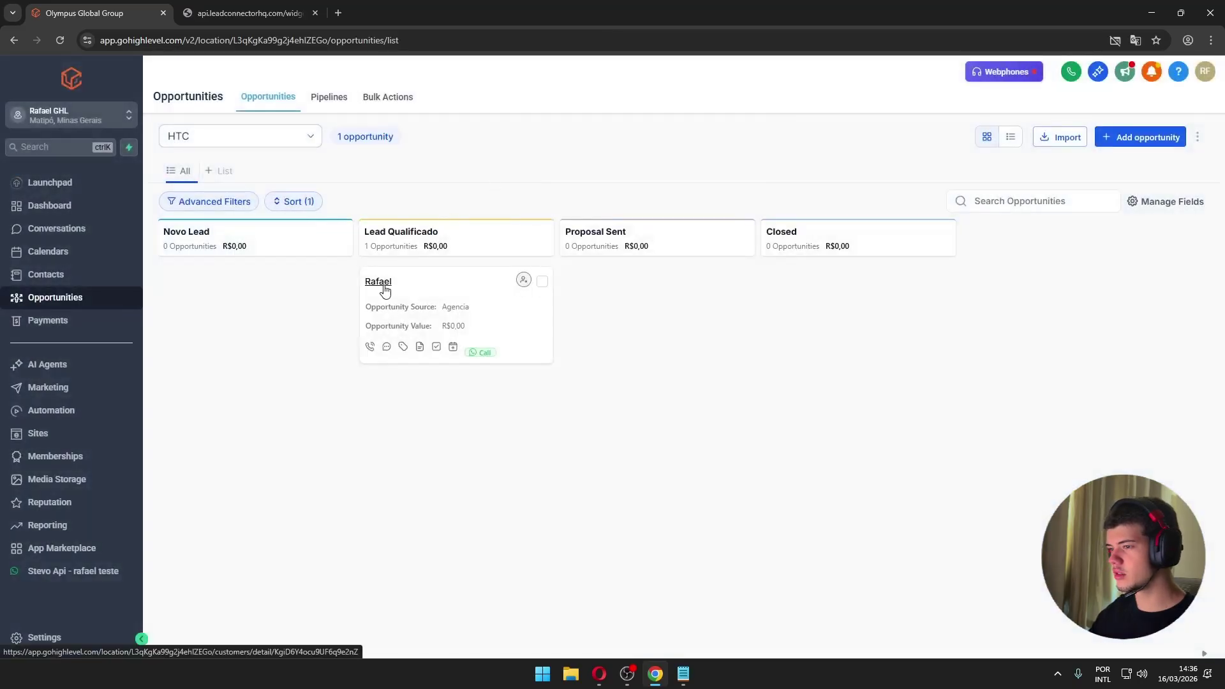
# - Check the lead's contact record for the answers saved in the HTC IA fields and the conversation, and return to the contacts list
pyautogui.click(385, 286)
pyautogui.scroll(-5, 261, 512)
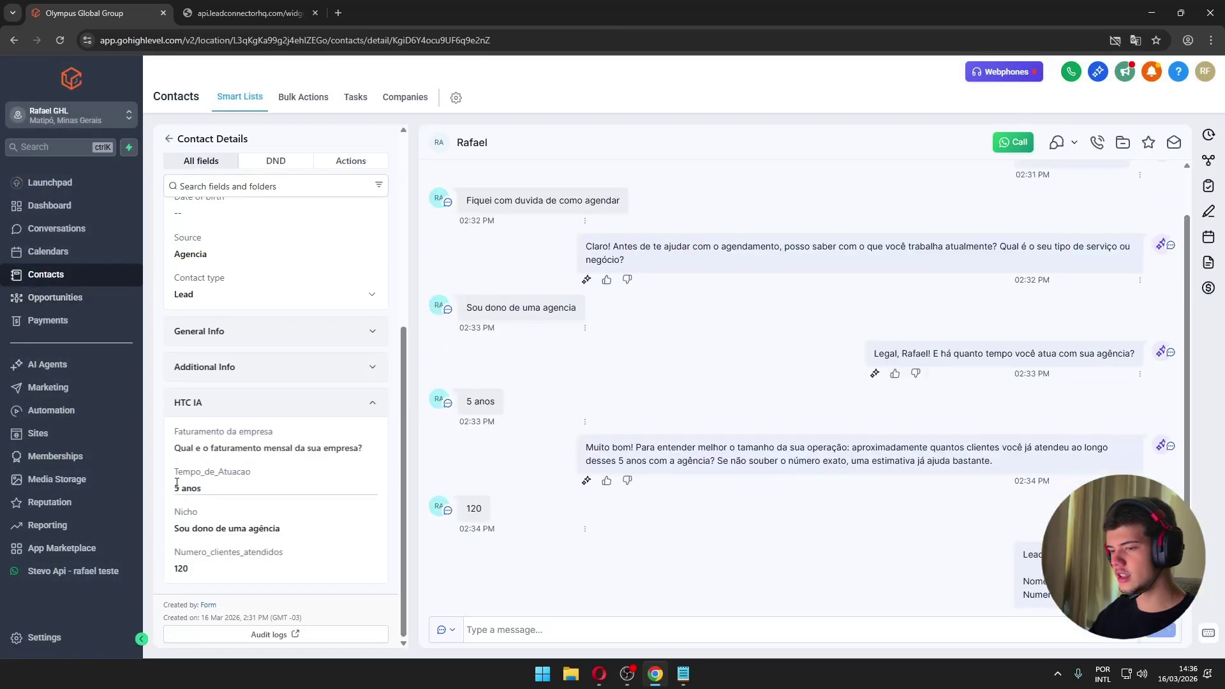
pyautogui.moveTo(224, 528); pyautogui.dragTo(281, 529)
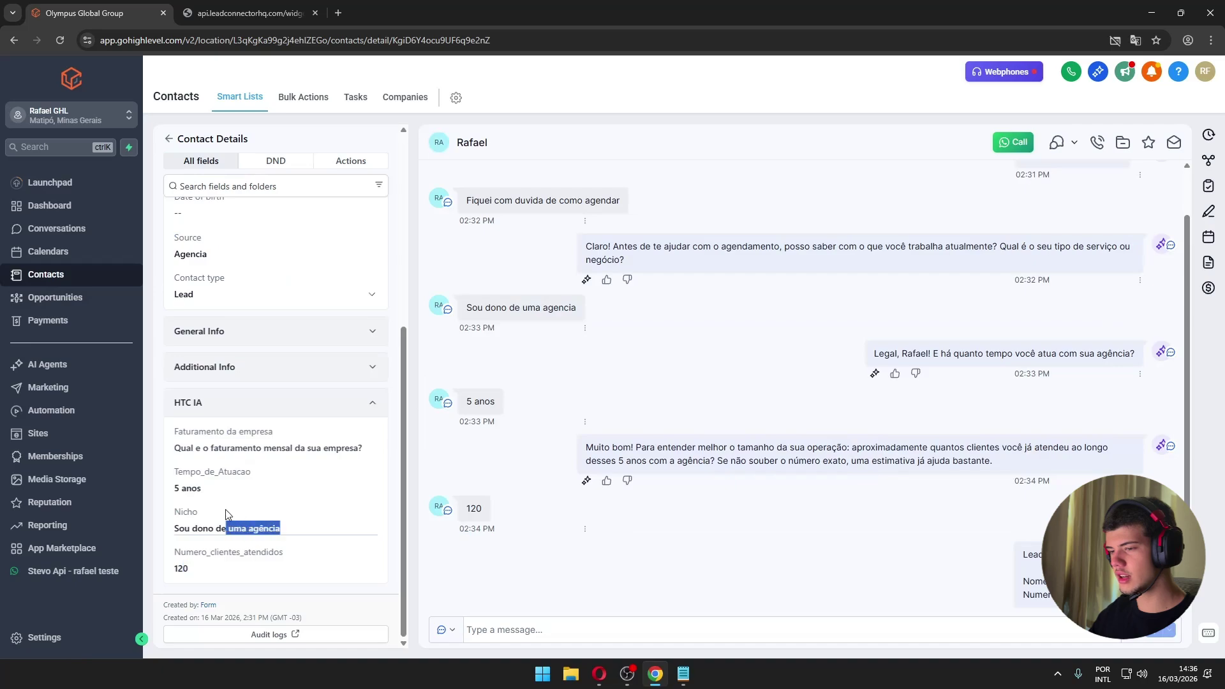
pyautogui.click(212, 441)
pyautogui.scroll(1, 753, 383)
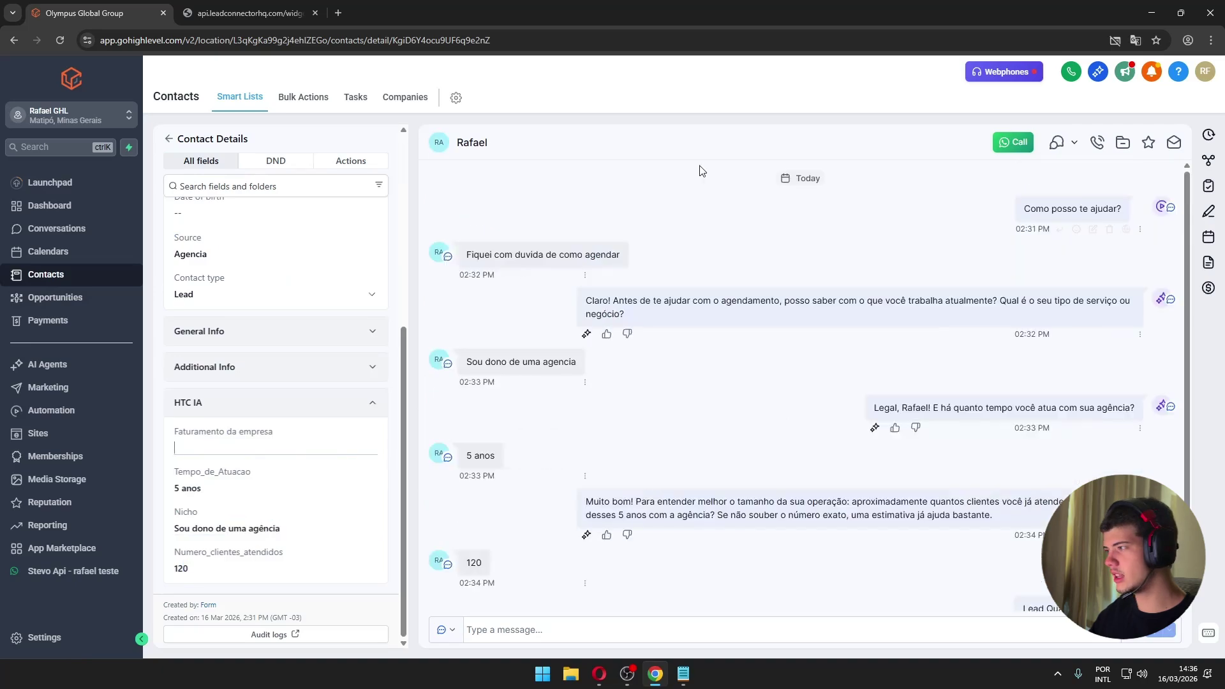
pyautogui.click(165, 139)
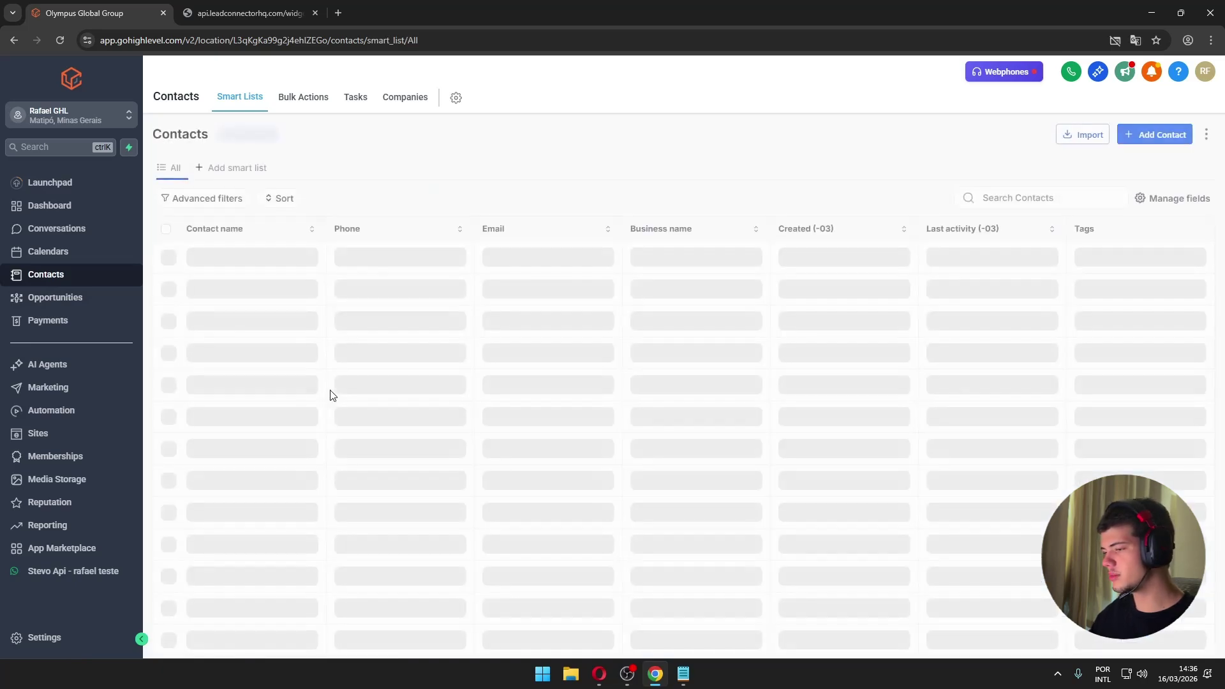